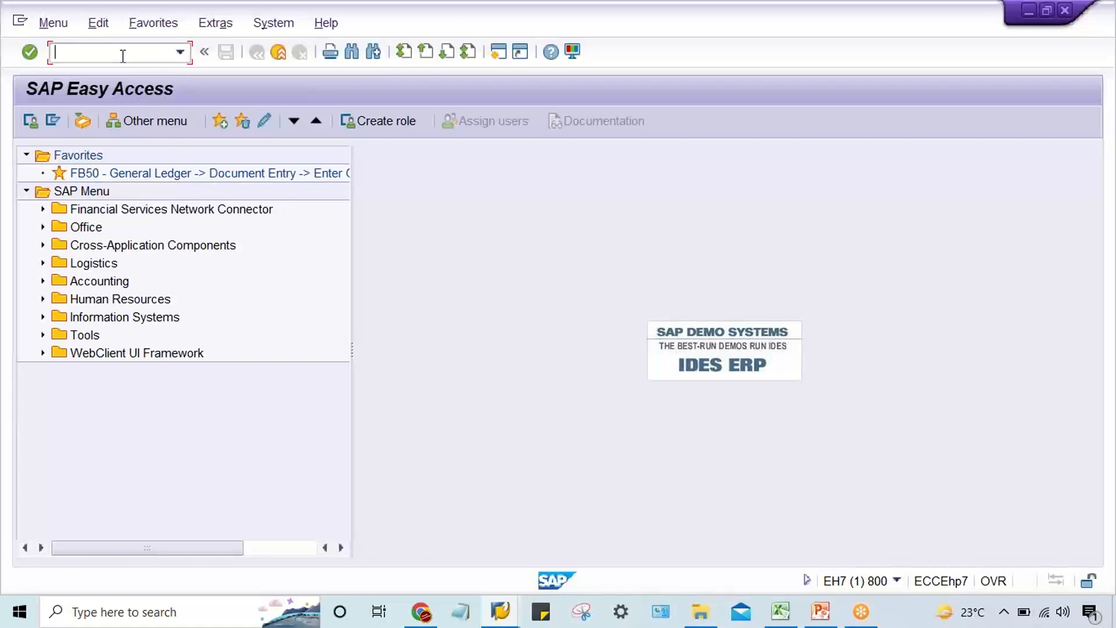
# Open the payment program customizing with transaction code FBZP.
pyautogui.write('fz')
pyautogui.press('BackSpace')
pyautogui.press('BackSpace')
pyautogui.write('FBZP')
pyautogui.press('Return')
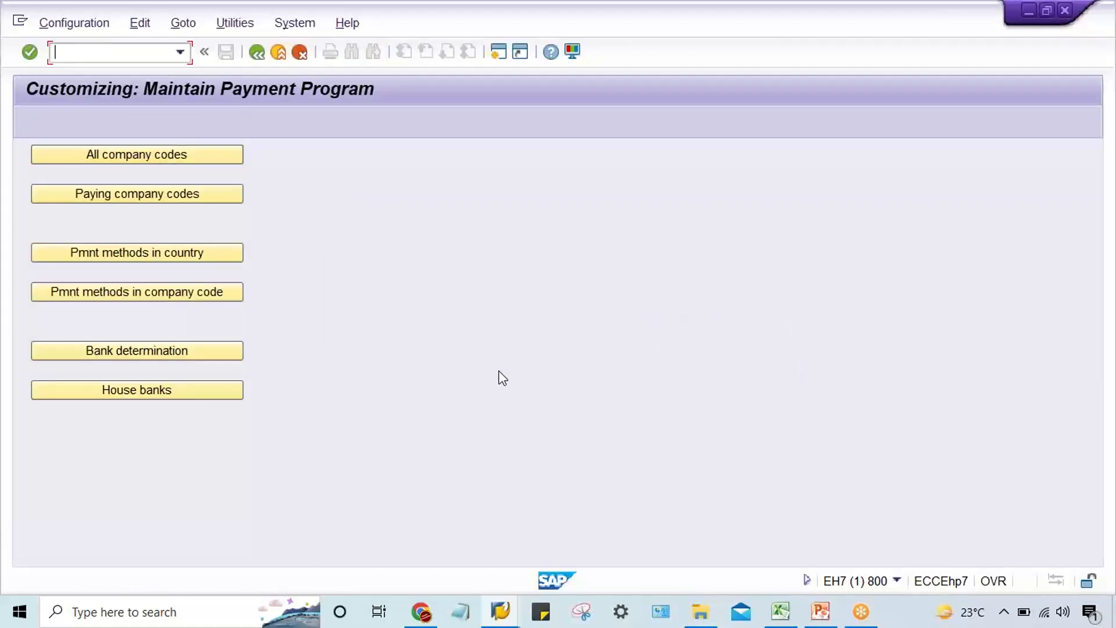
# Look up company code TM22 in the payment methods in company code table, and return to the payment program overview.
pyautogui.click(119, 293)
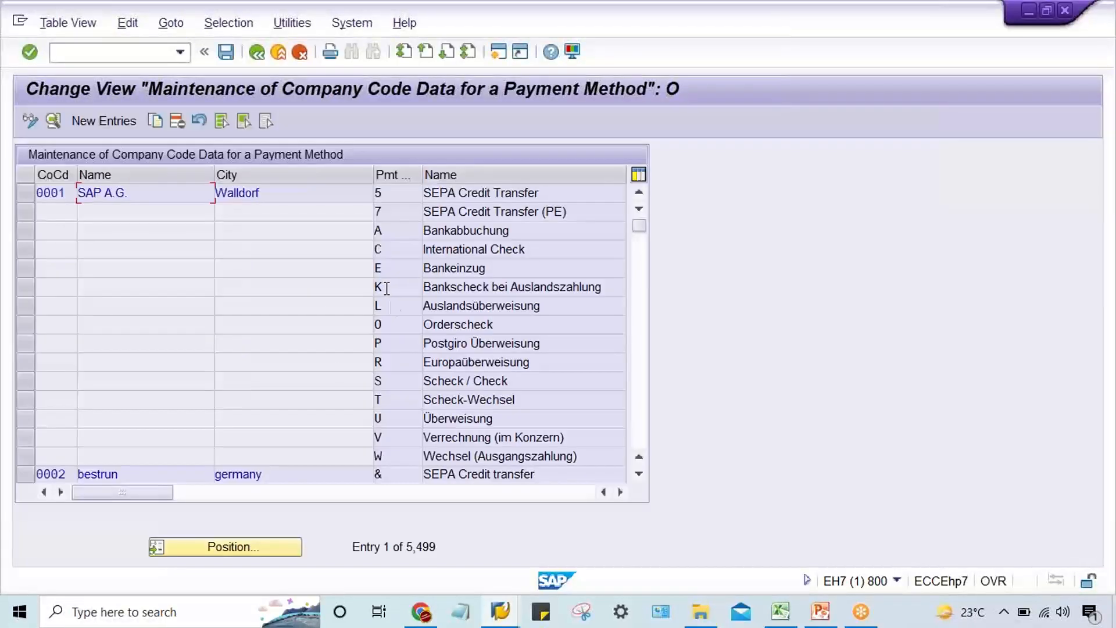
pyautogui.click(251, 542)
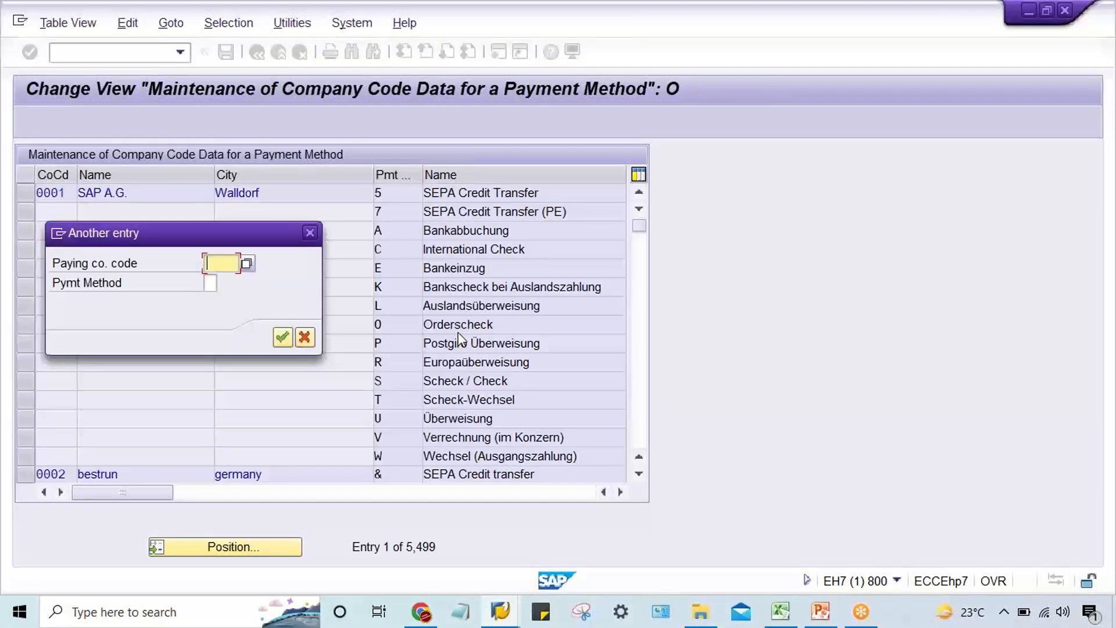
pyautogui.write('TM22')
pyautogui.press('Return')
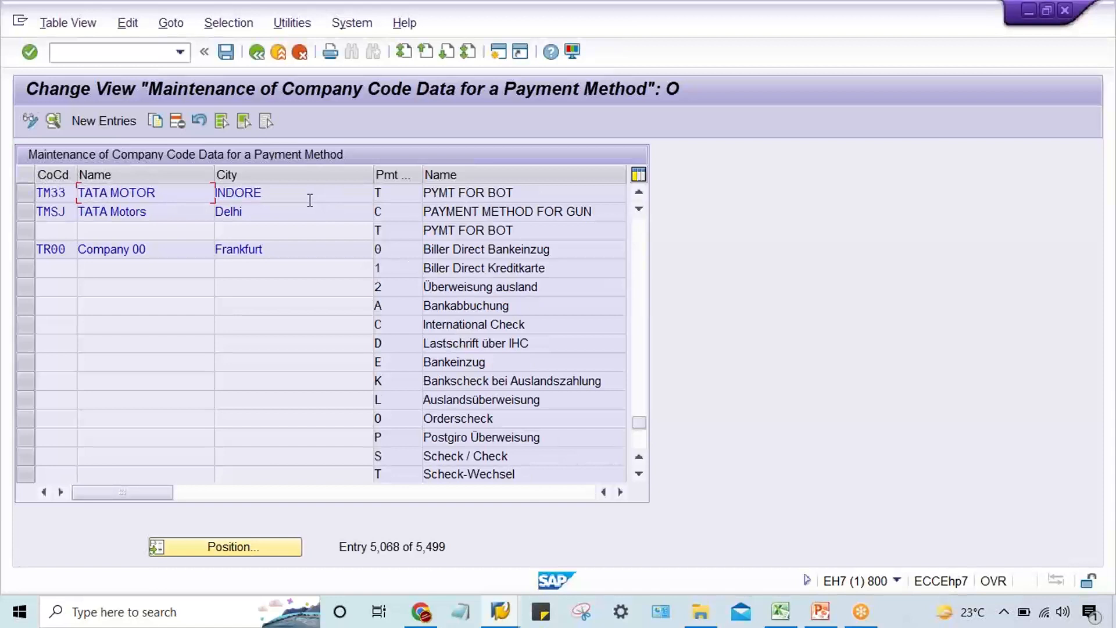
pyautogui.scroll(1, 282, 249)
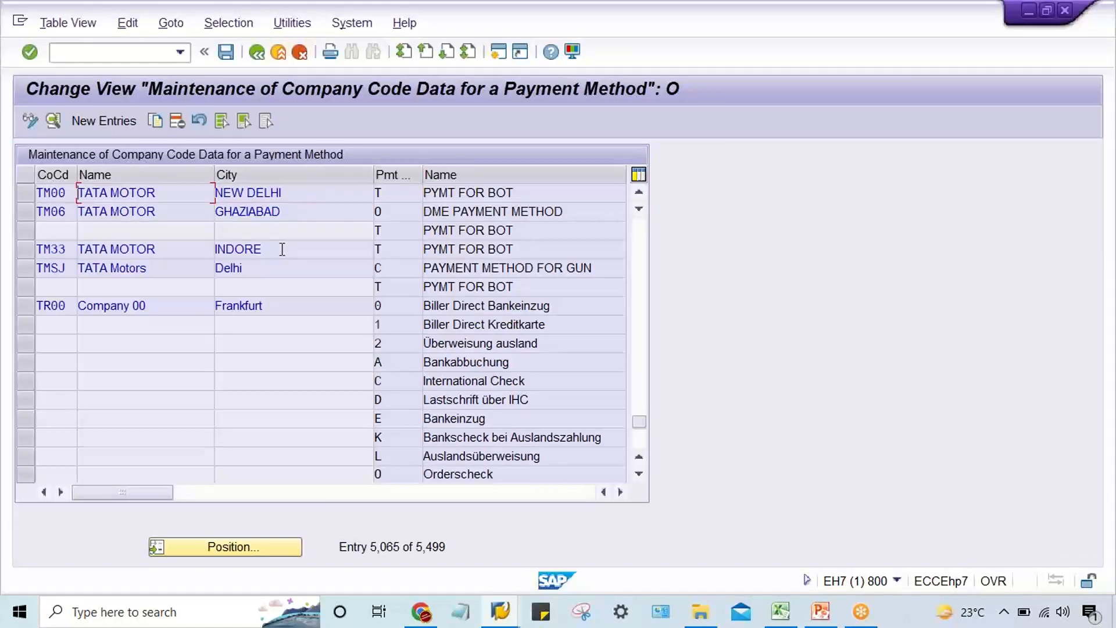
pyautogui.click(256, 52)
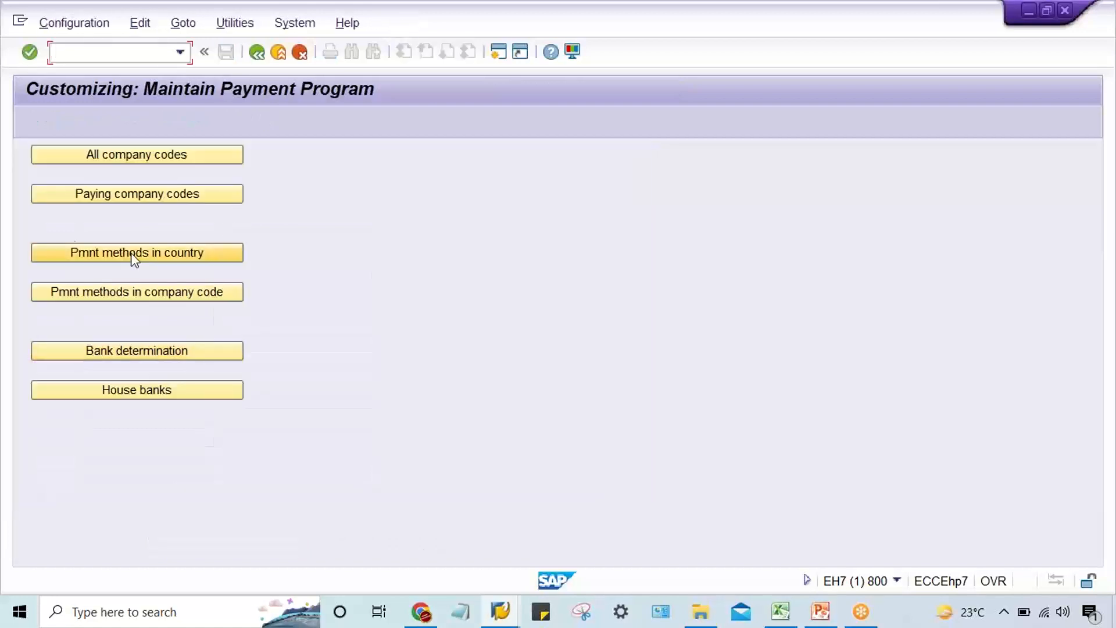
# Look up TM22 in the paying company codes table, and return to the payment program overview.
pyautogui.click(153, 200)
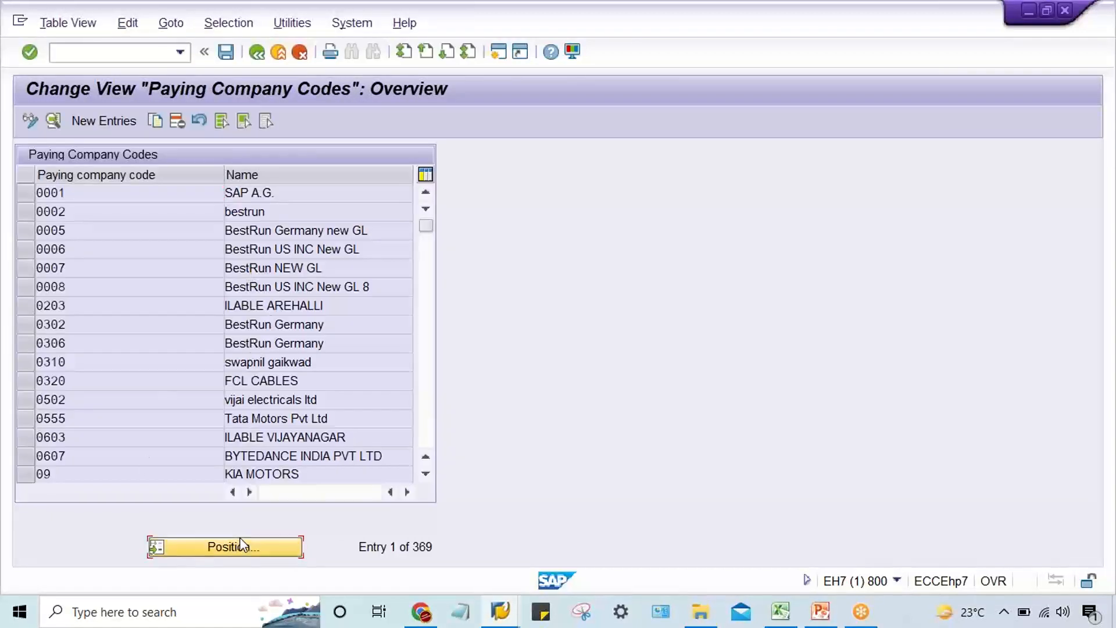
pyautogui.click(240, 540)
pyautogui.write('TM')
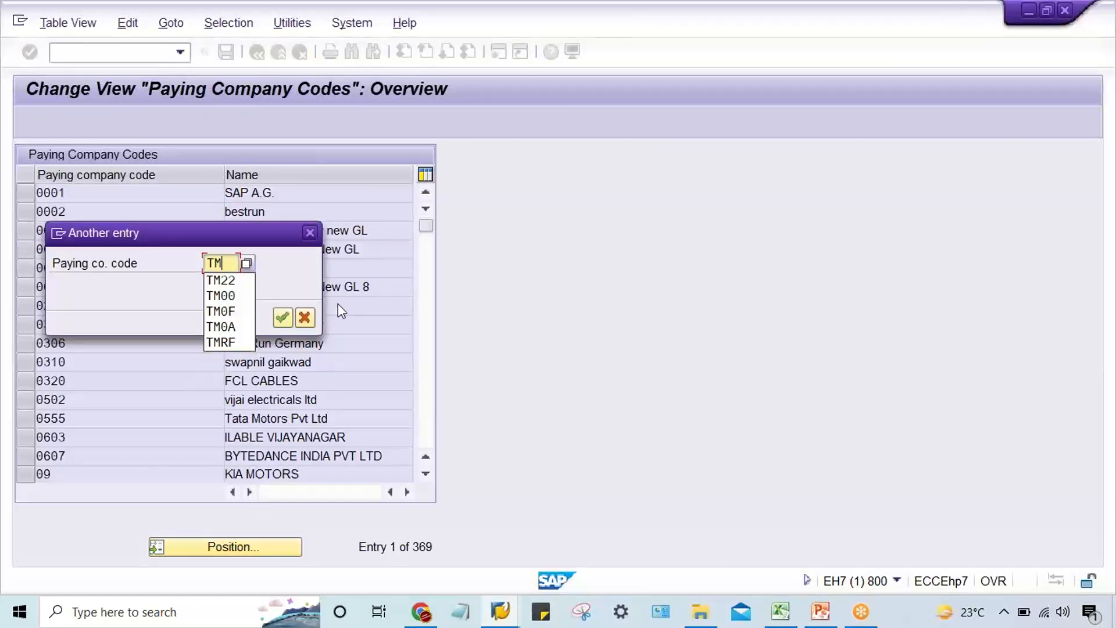
pyautogui.write('22')
pyautogui.press('Return')
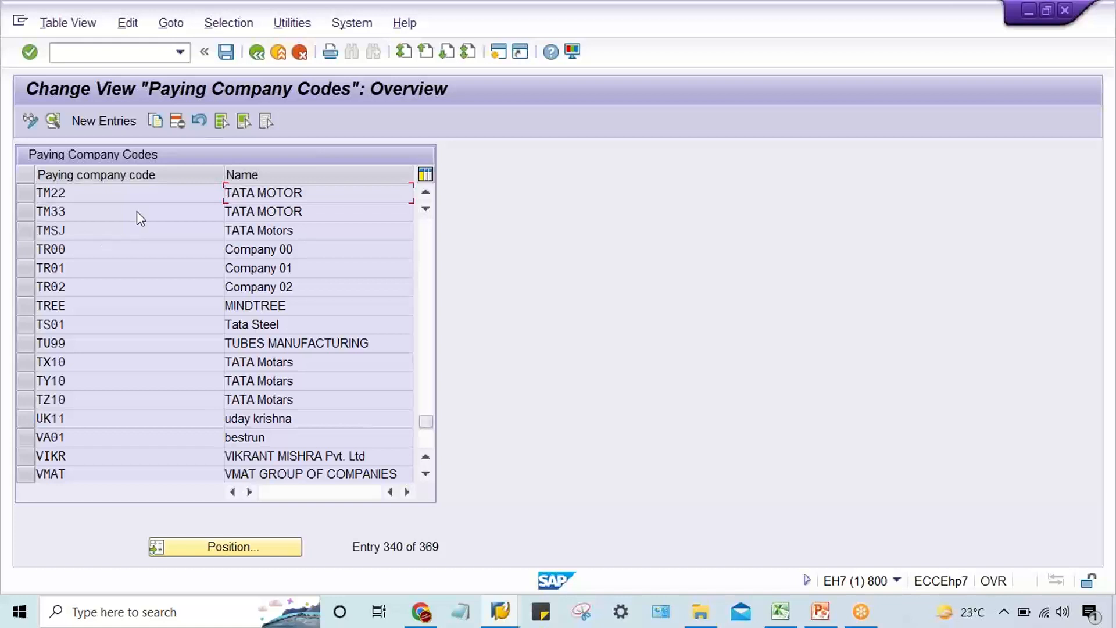
pyautogui.click(256, 52)
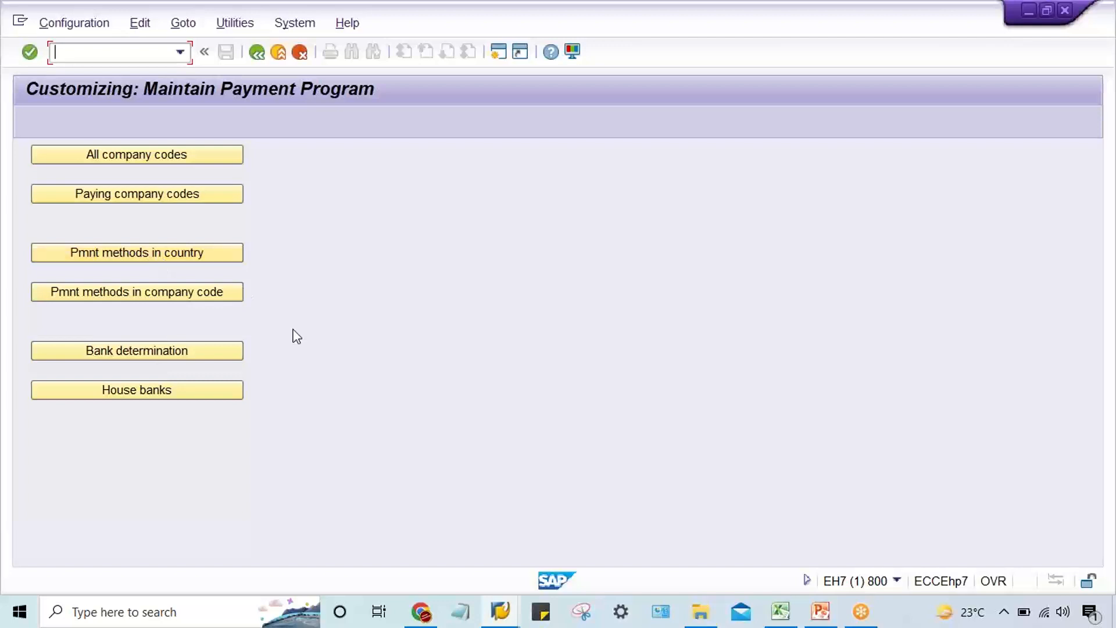
# Switch to the Excel workbook and examine the numbered configuration steps and their transaction codes on Sheet2.
pyautogui.moveTo(772, 615)
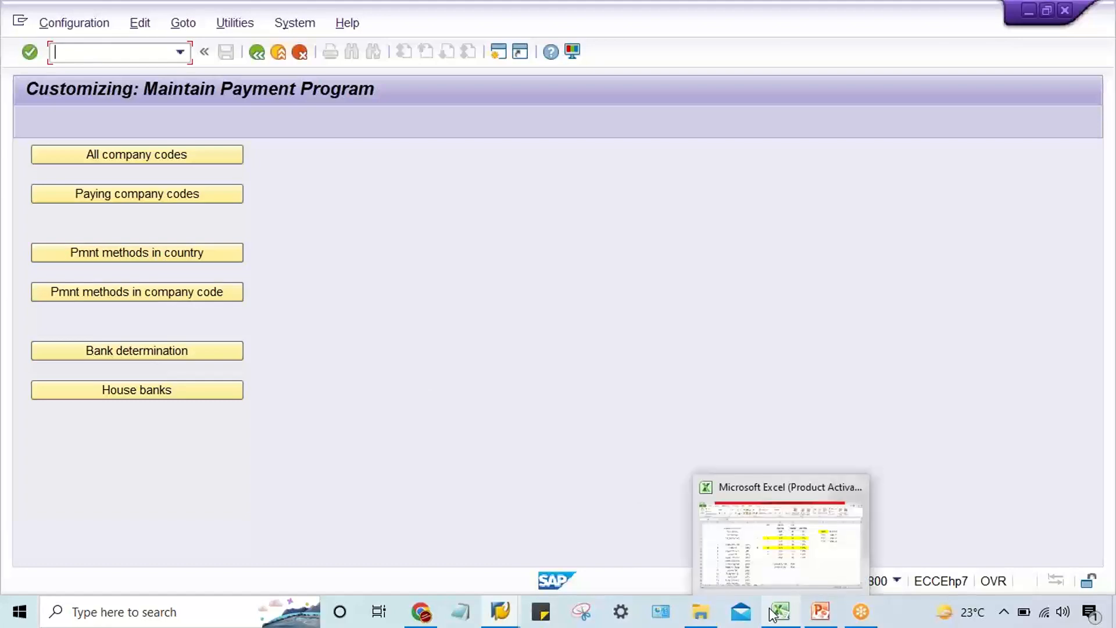
pyautogui.click(800, 536)
pyautogui.click(476, 408)
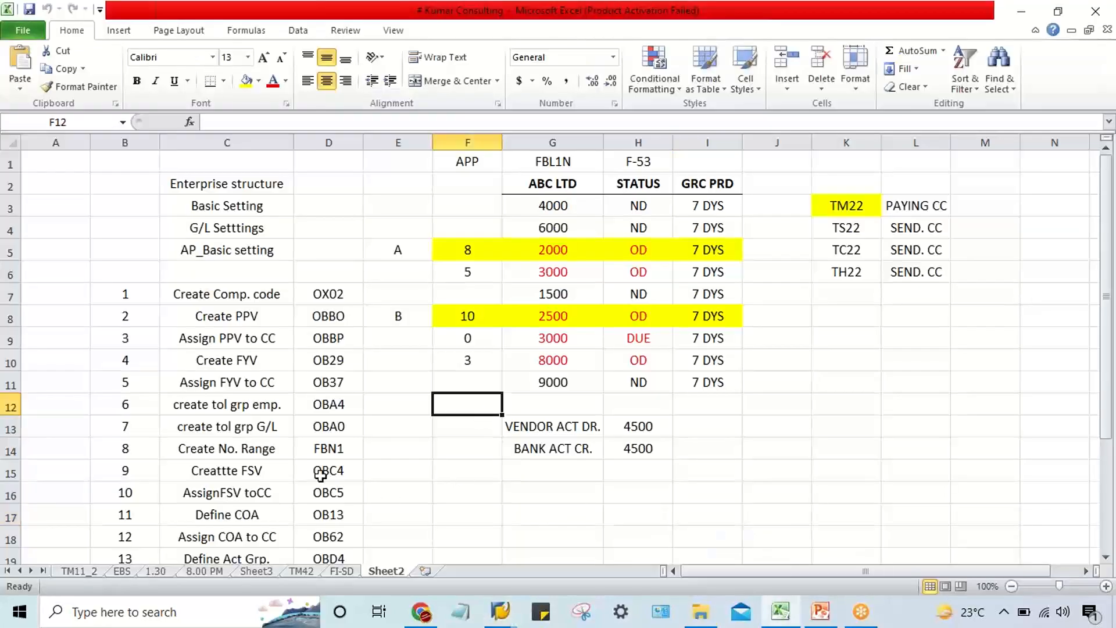
pyautogui.click(209, 337)
pyautogui.scroll(-3, 225, 378)
pyautogui.scroll(-1, 225, 378)
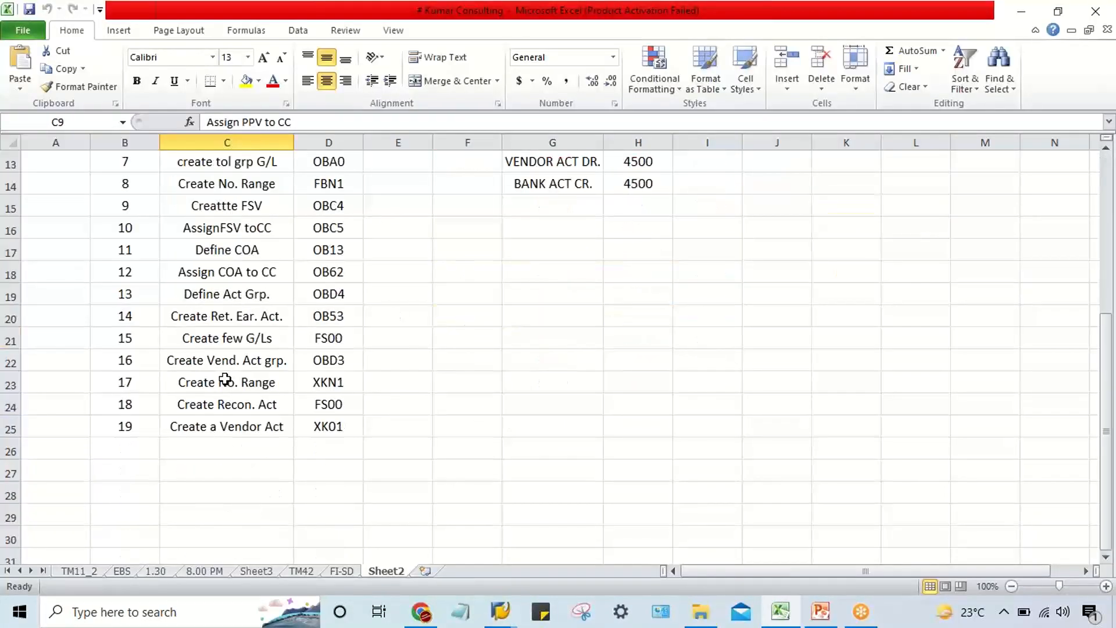
pyautogui.scroll(4, 225, 378)
pyautogui.scroll(-2, 225, 379)
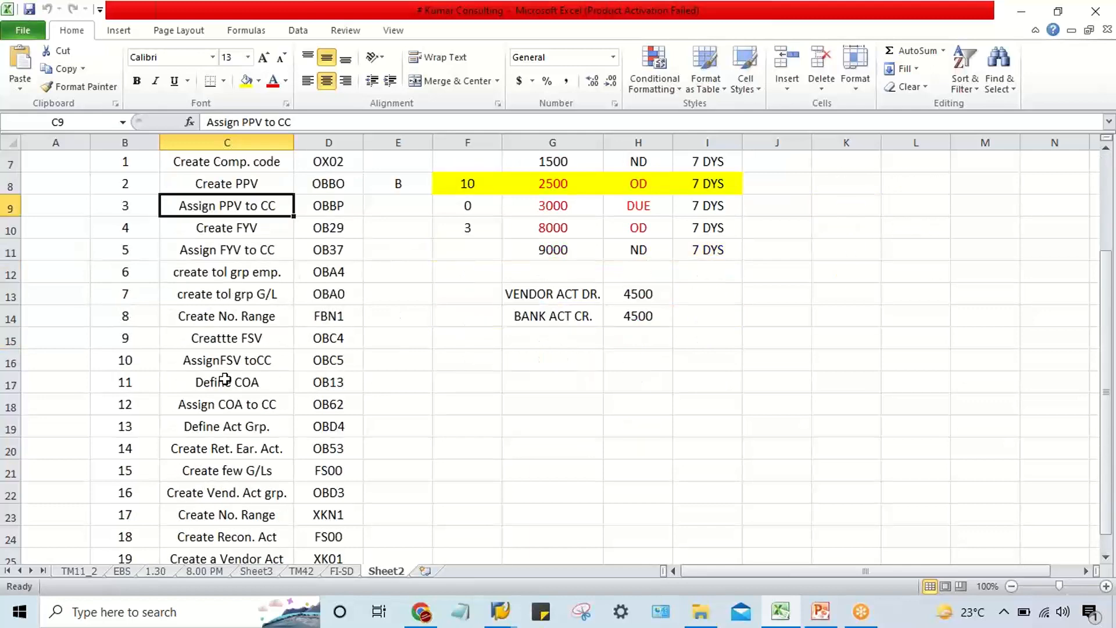
pyautogui.scroll(-2, 225, 379)
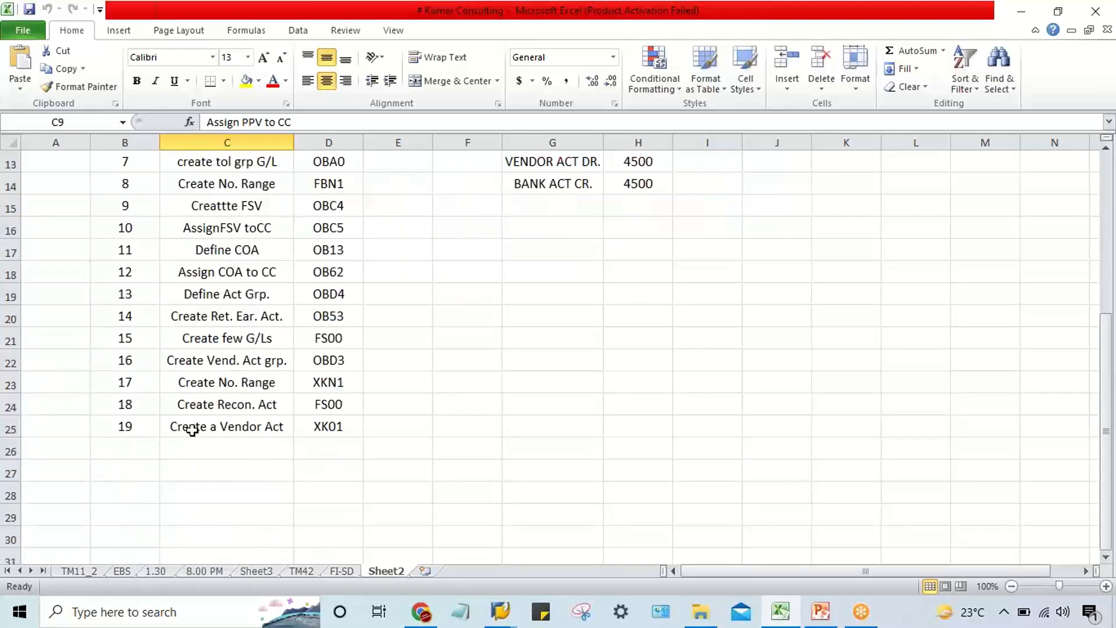
pyautogui.moveTo(333, 423); pyautogui.dragTo(329, 232)
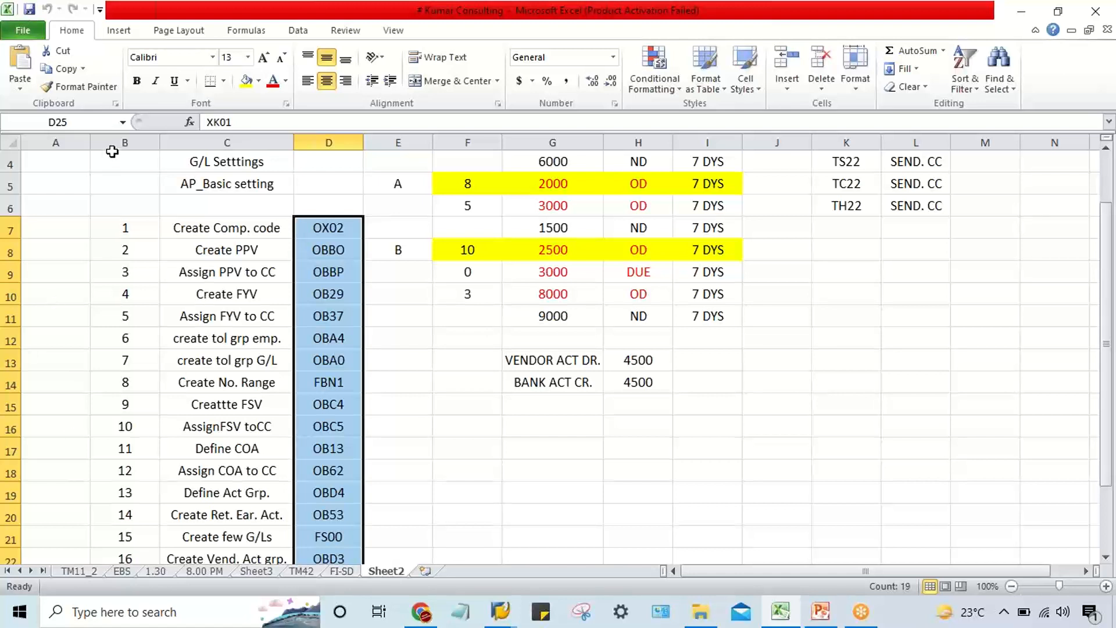
# Delete columns B to D containing the configuration steps and transaction codes from Sheet2.
pyautogui.click(114, 141)
pyautogui.moveTo(114, 141); pyautogui.dragTo(352, 139)
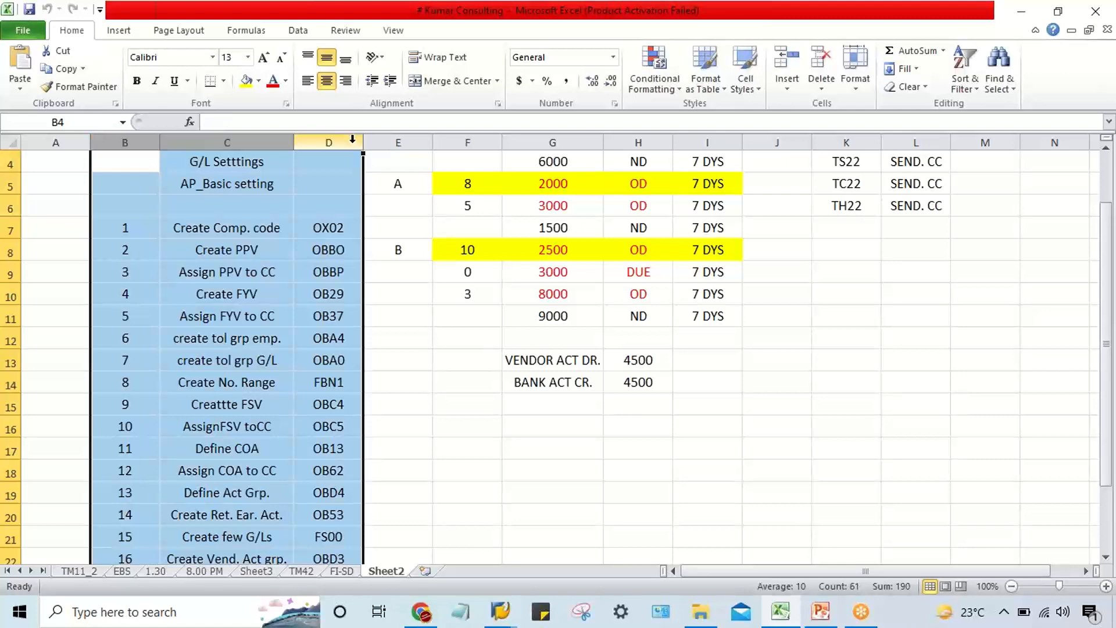
pyautogui.hotkey('ctrl', '-')
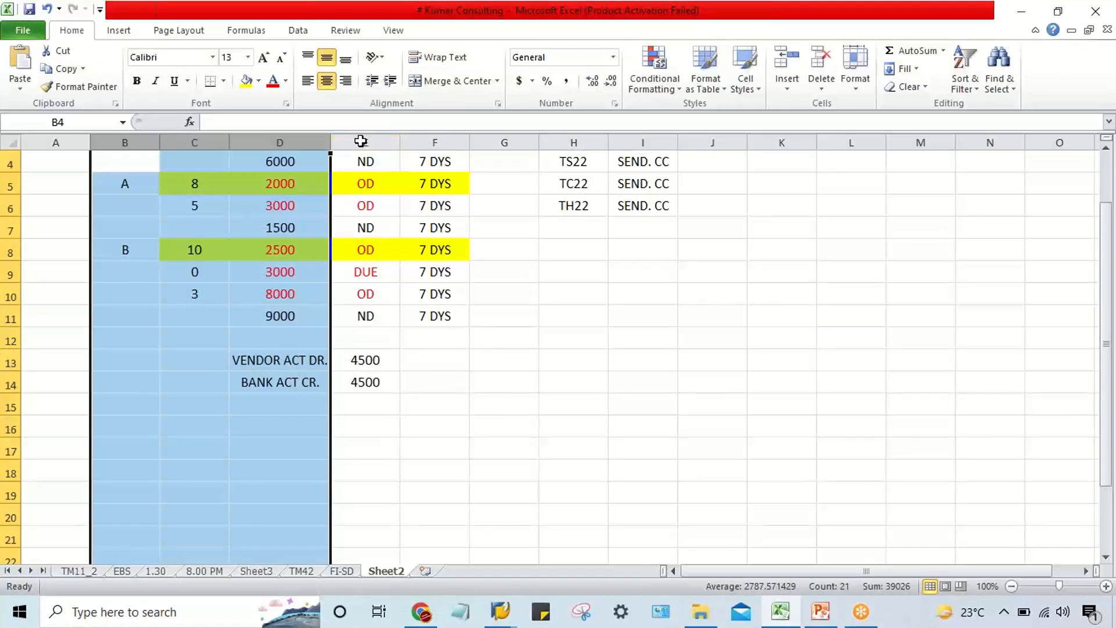
pyautogui.click(652, 378)
pyautogui.click(337, 507)
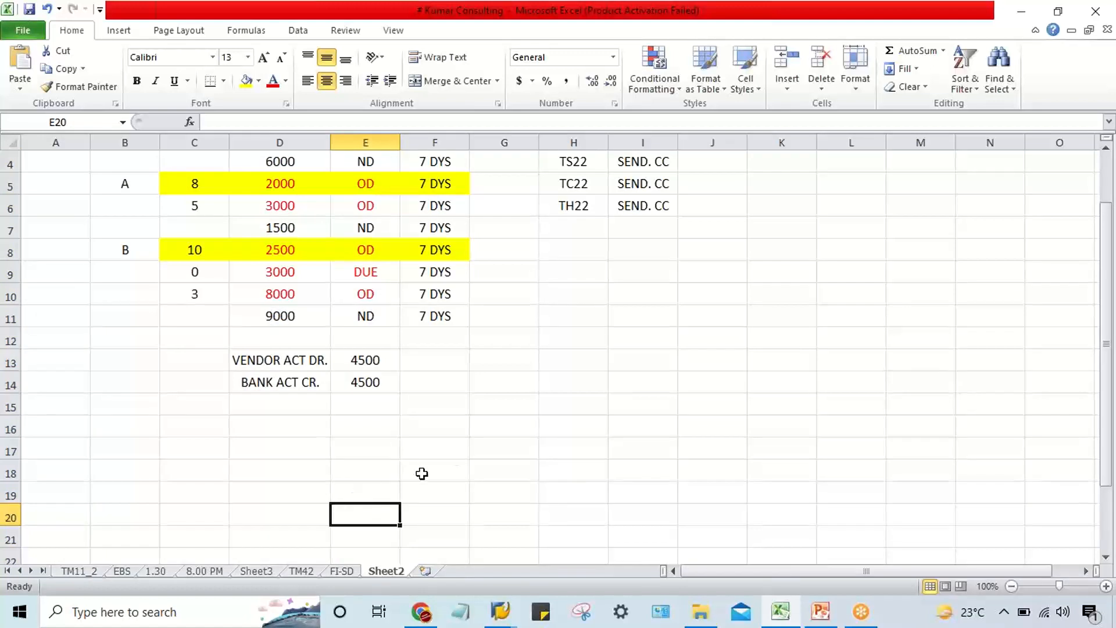
# Examine the vendor invoice example, focusing on the overdue 2500 entry and the due 3000 entry beneath it.
pyautogui.click(456, 455)
pyautogui.click(548, 427)
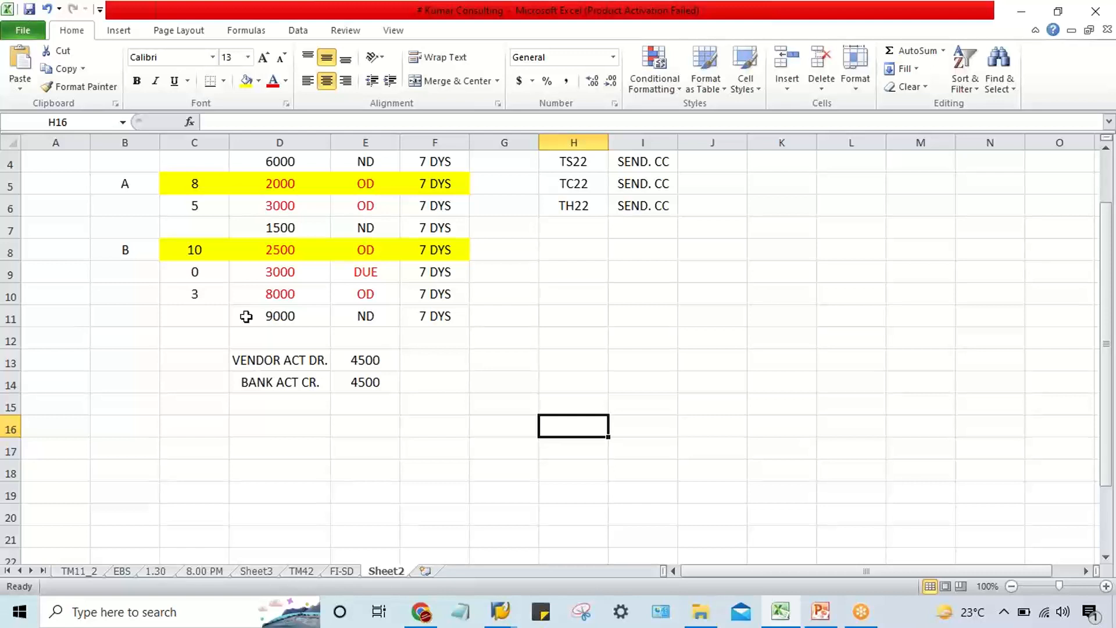
pyautogui.click(581, 254)
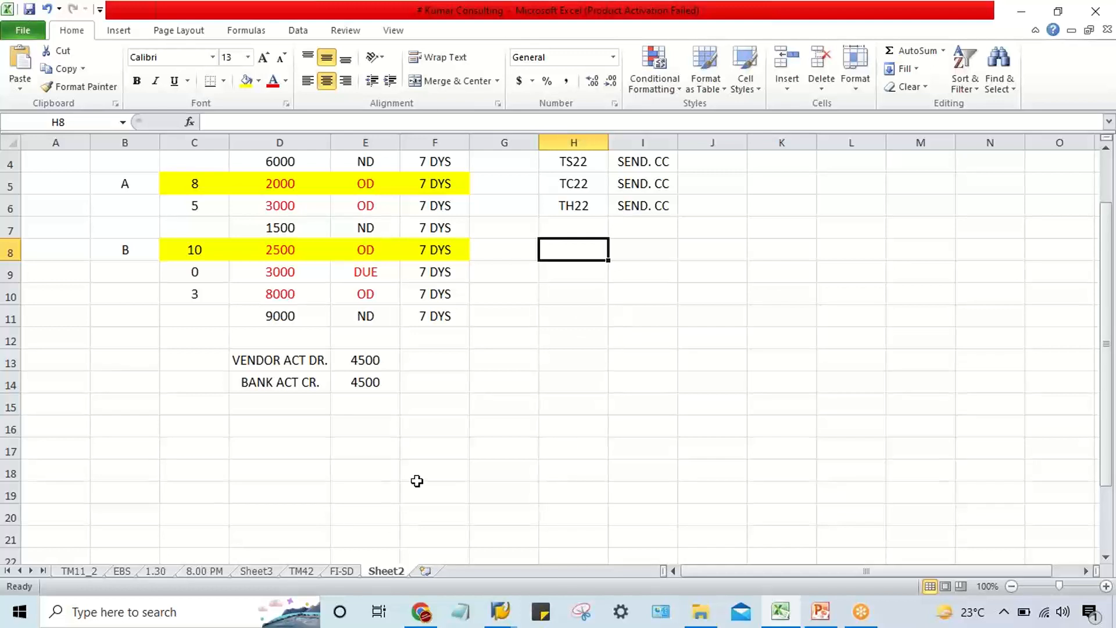
pyautogui.click(386, 489)
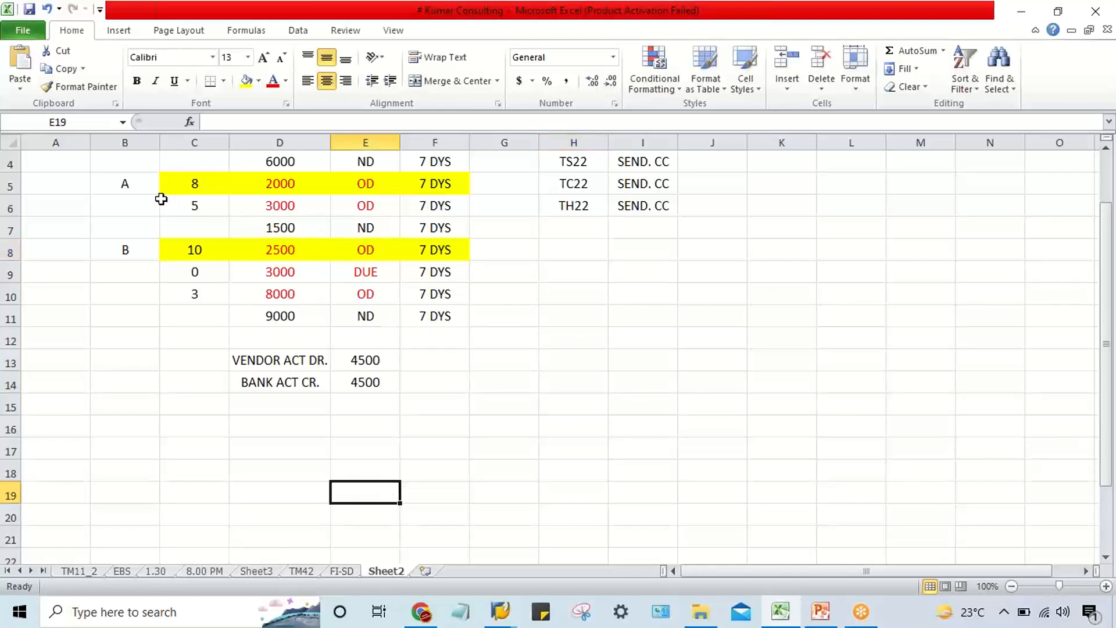
pyautogui.click(232, 258)
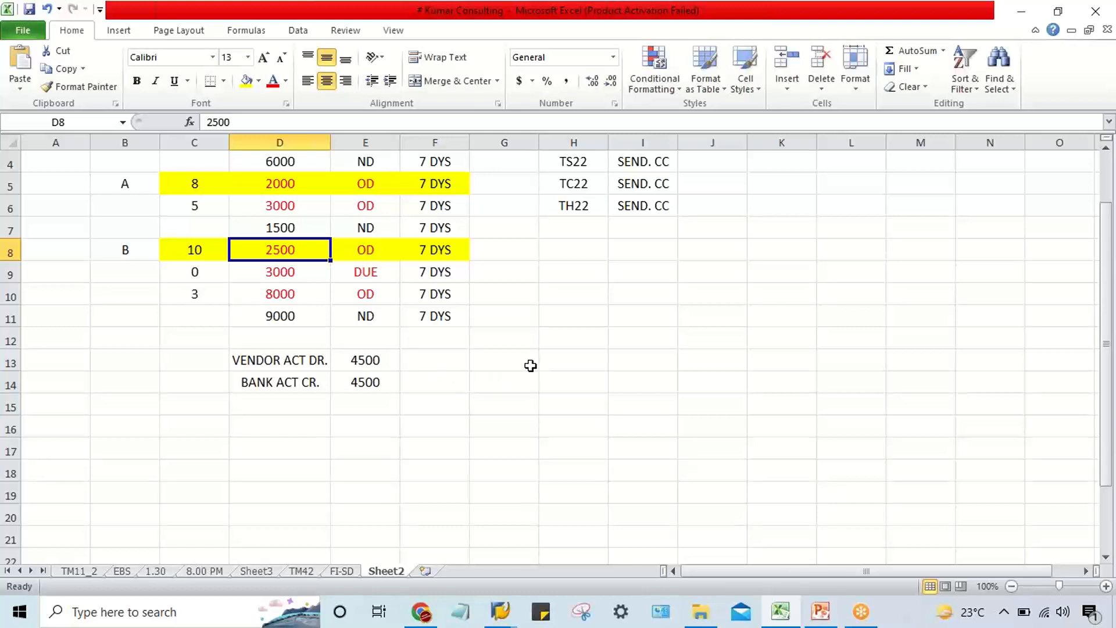
pyautogui.click(186, 256)
pyautogui.moveTo(445, 252); pyautogui.dragTo(170, 268)
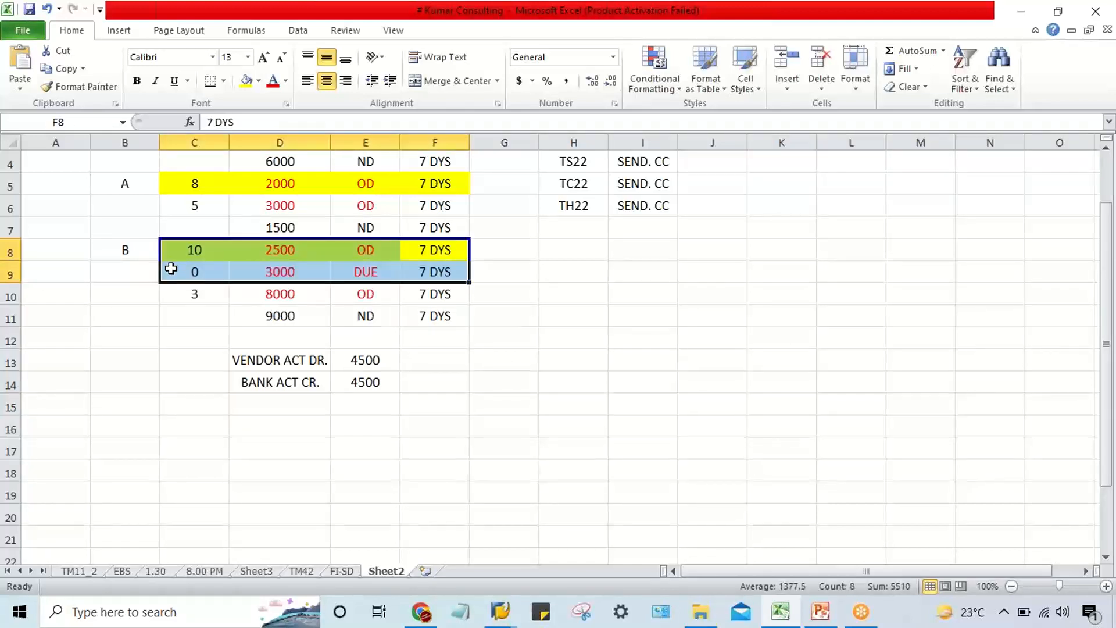
# Delete columns B to J to clear the invoice example and the company code list from Sheet2.
pyautogui.click(110, 132)
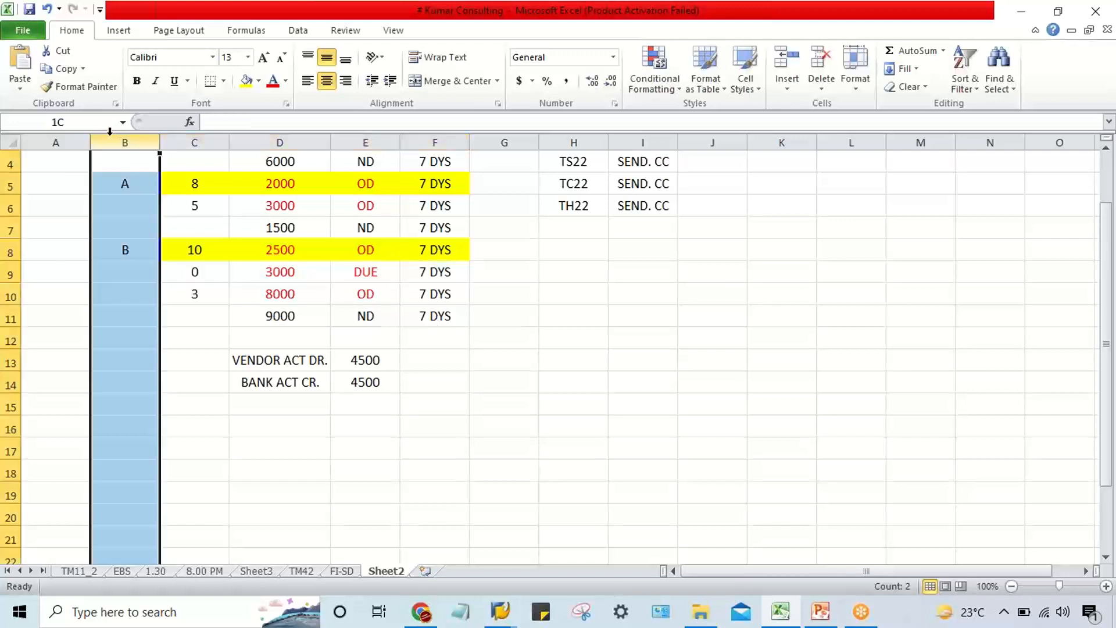
pyautogui.moveTo(110, 131); pyautogui.dragTo(698, 158)
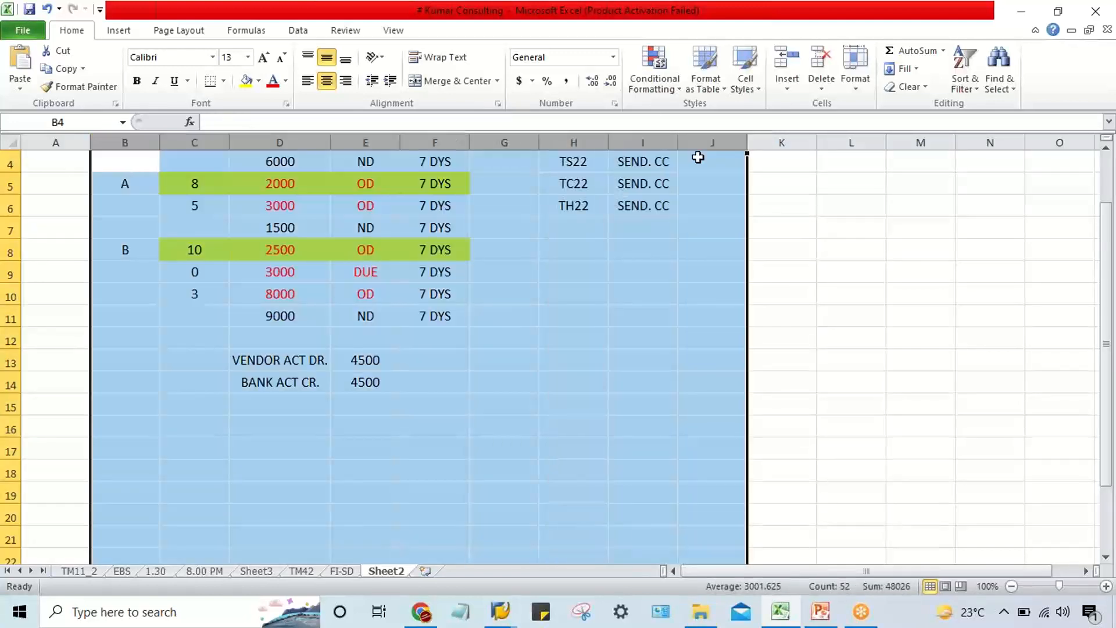
pyautogui.hotkey('ctrl', '-')
pyautogui.click(422, 228)
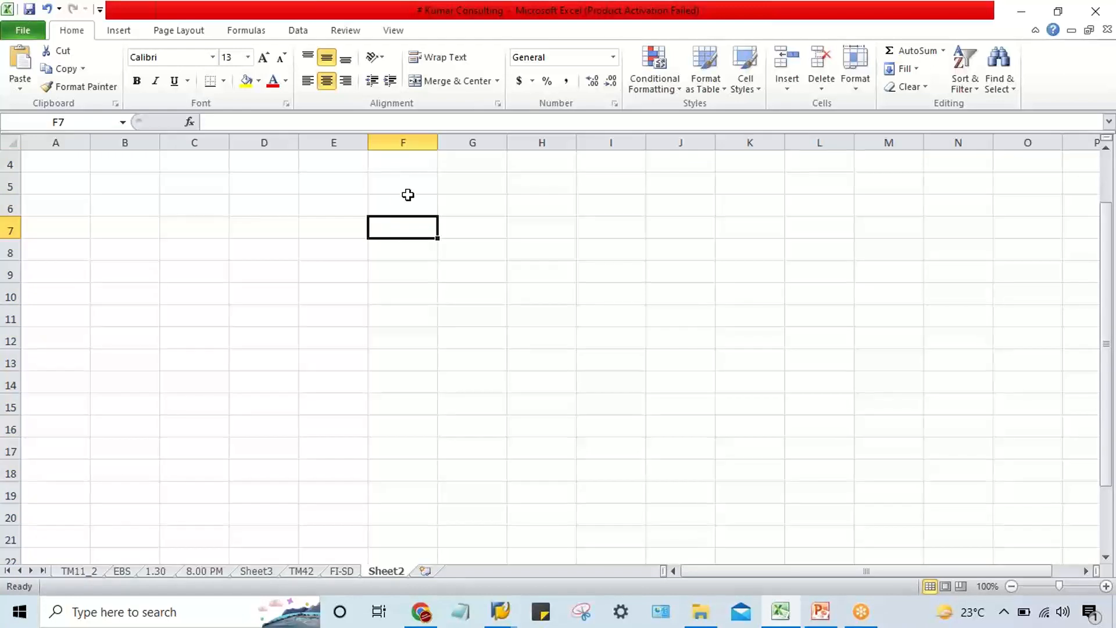
# Enter the amounts 4000, 5000, 2000, 6000 and 4000 in cells F6 to F10 and select that range.
pyautogui.click(407, 196)
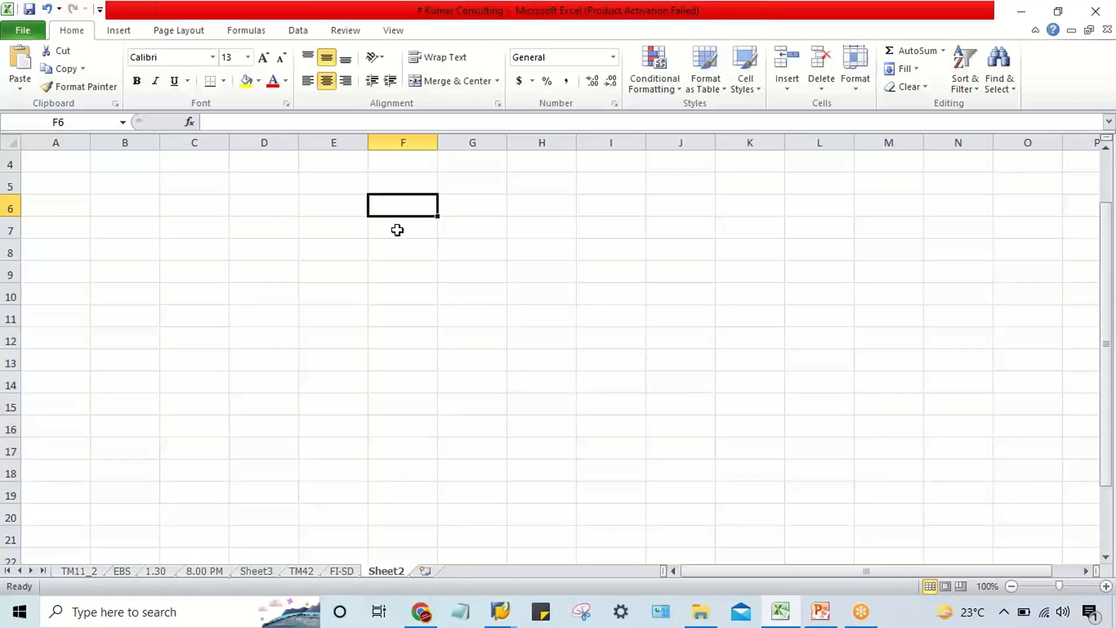
pyautogui.click(394, 290)
pyautogui.click(396, 205)
pyautogui.write('4000')
pyautogui.press('Return')
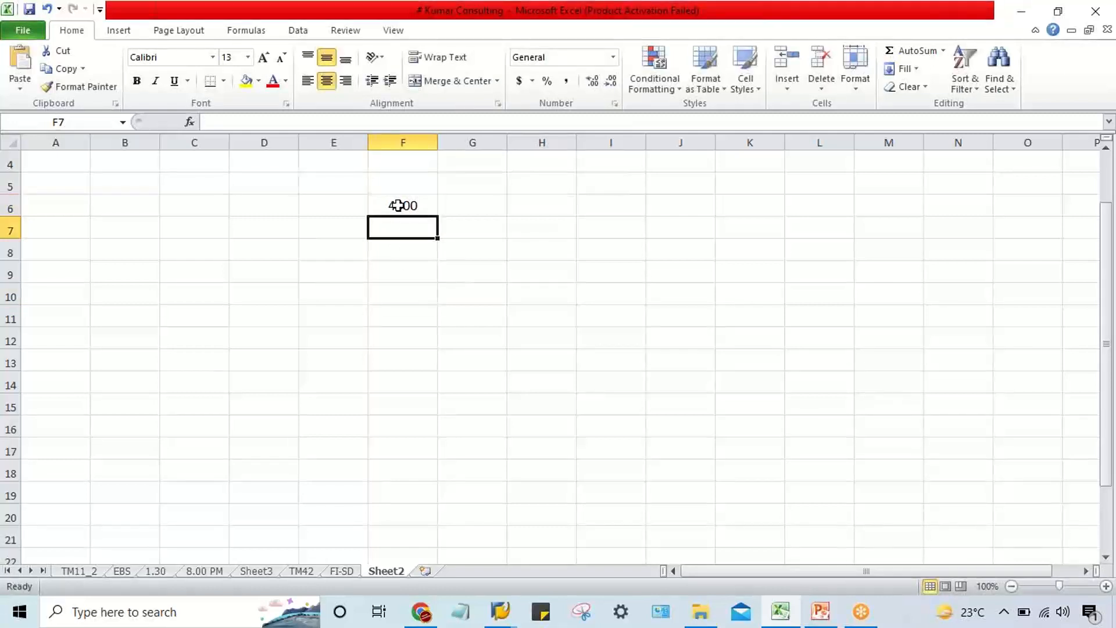
pyautogui.write('5000')
pyautogui.press('Return')
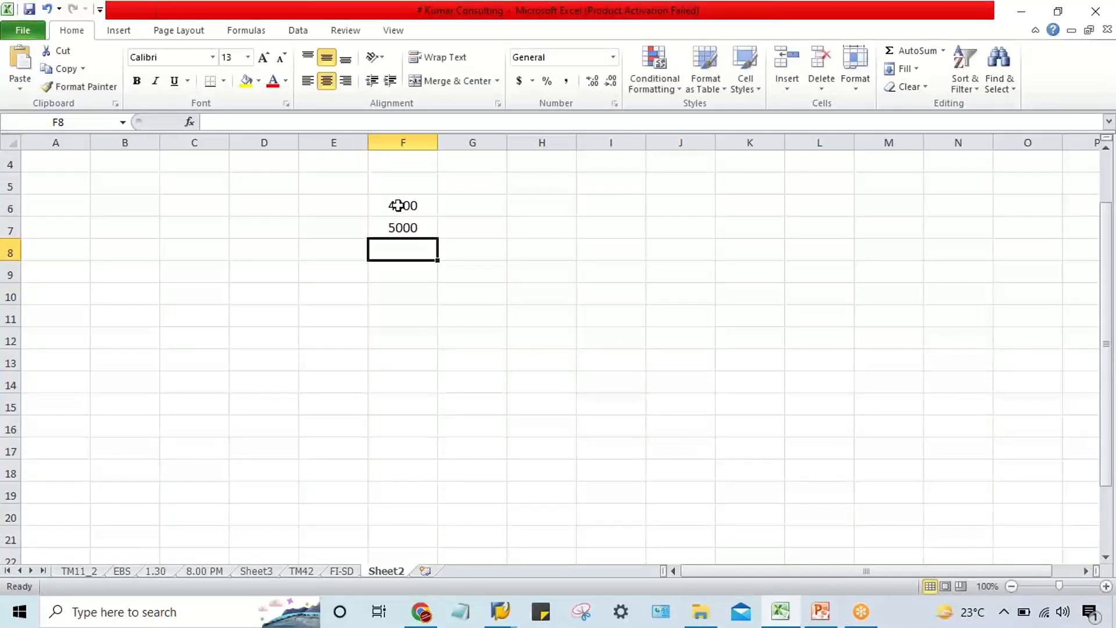
pyautogui.write('2000')
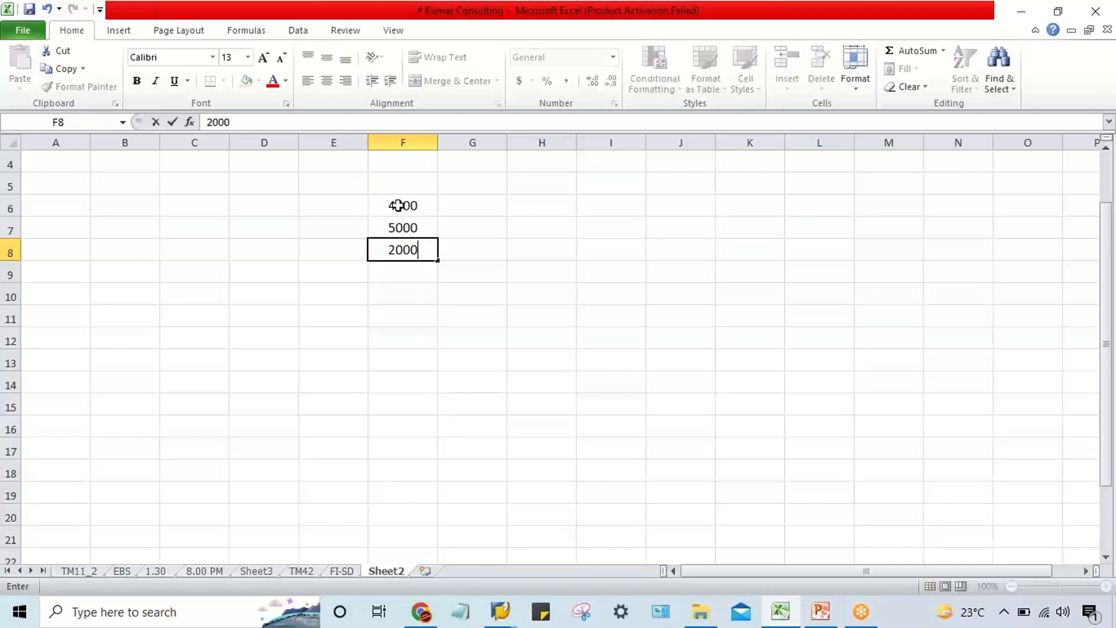
pyautogui.press('Return')
pyautogui.write('6000')
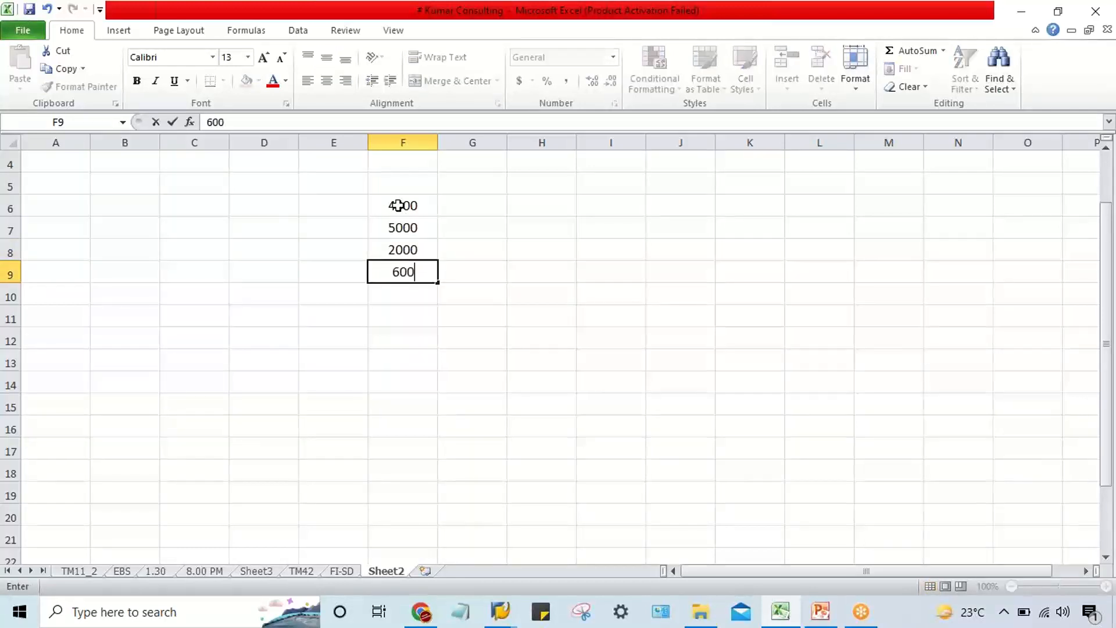
pyautogui.press('Return')
pyautogui.write('4000')
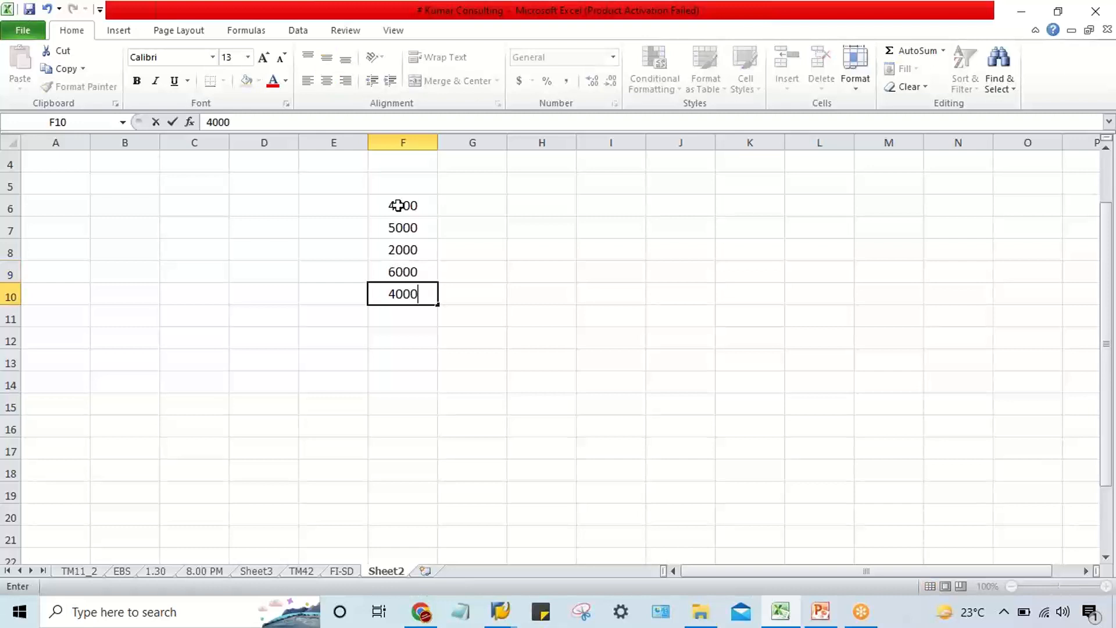
pyautogui.press('Return')
pyautogui.click(443, 297)
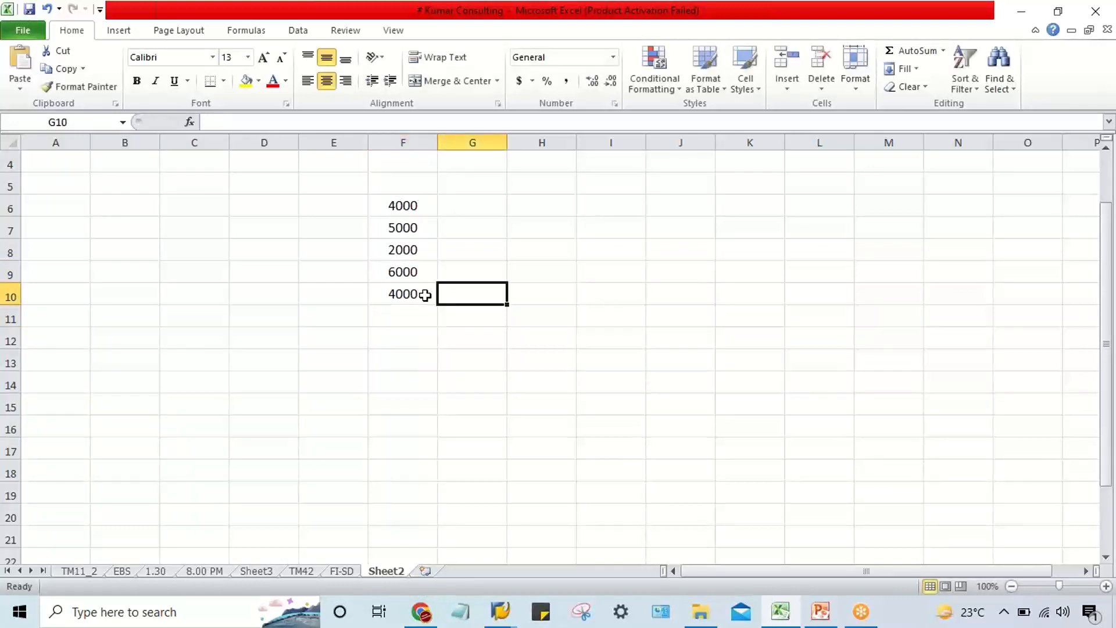
pyautogui.moveTo(378, 204); pyautogui.dragTo(404, 294)
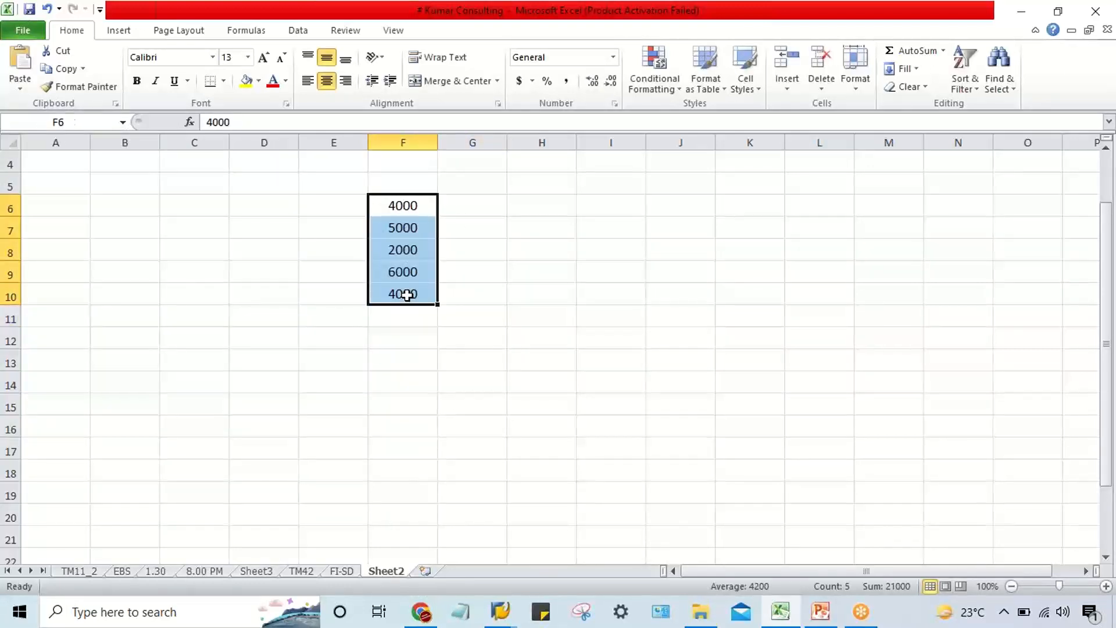
# Enter the heading PYT METH. in cell E5, above the column beside the amounts.
pyautogui.click(337, 212)
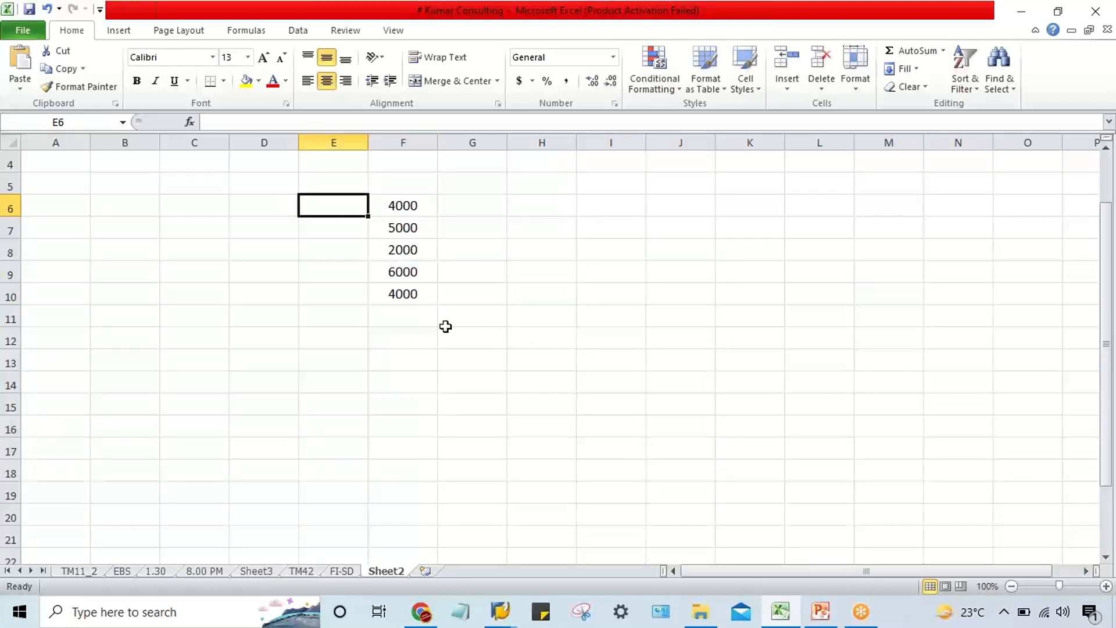
pyautogui.click(347, 187)
pyautogui.write('P')
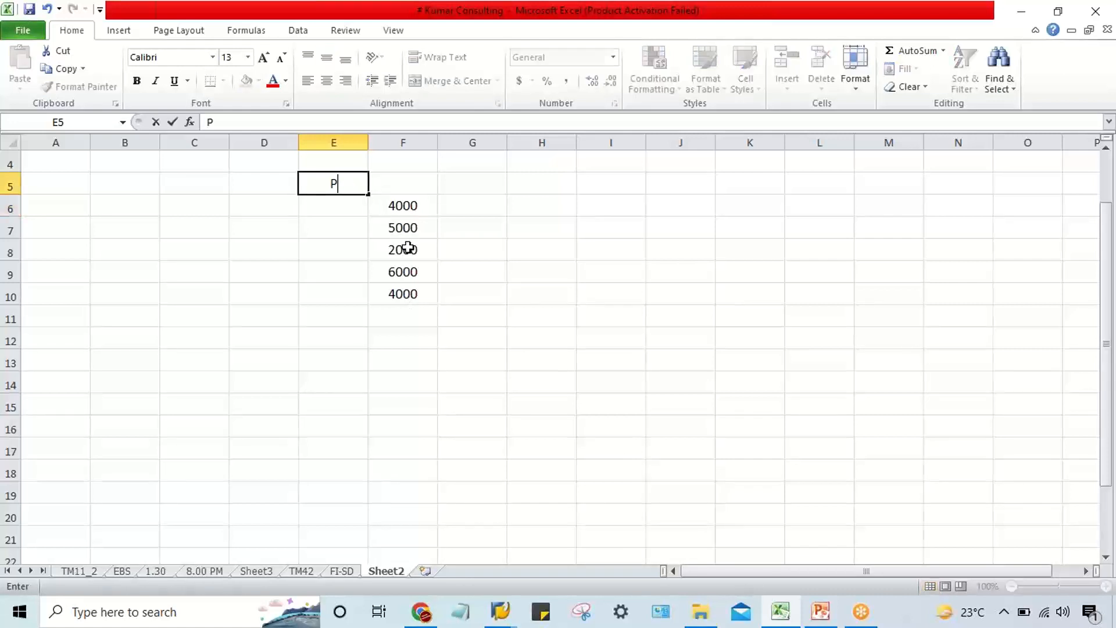
pyautogui.write('YT M')
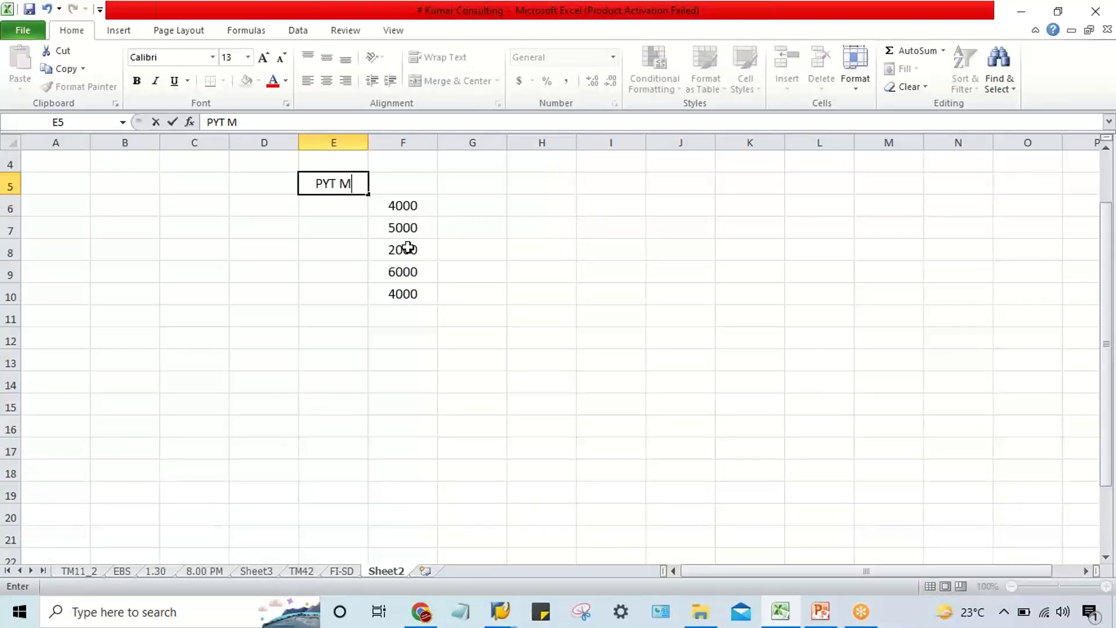
pyautogui.write('ETH.')
pyautogui.press('Return')
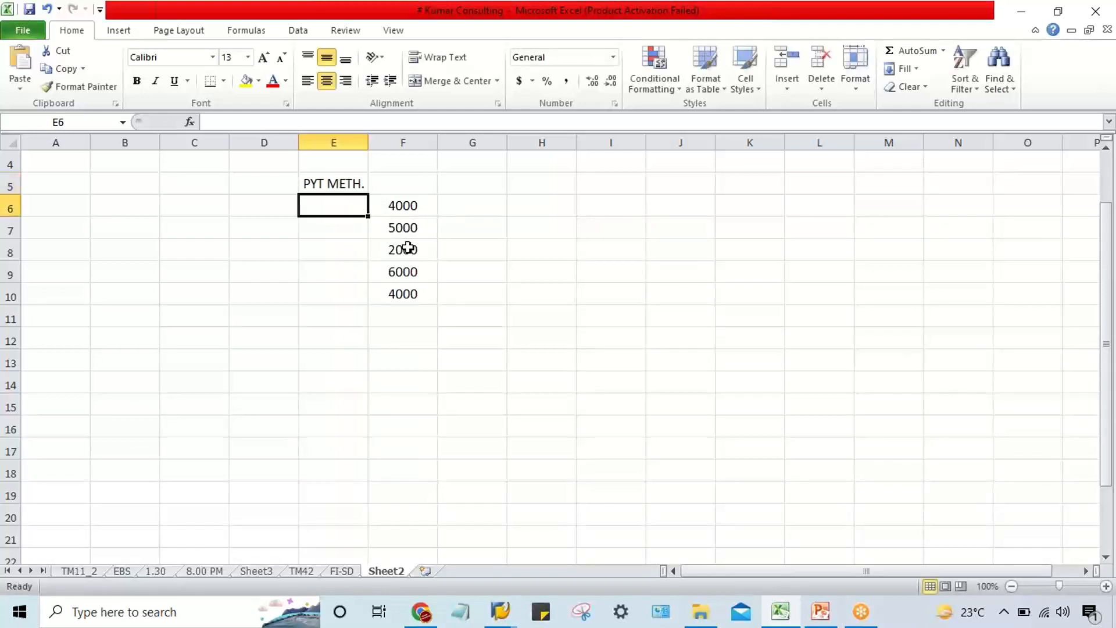
# Change the heading in E5 to PYT METHD. and widen column E slightly to fit it.
pyautogui.doubleClick(365, 184)
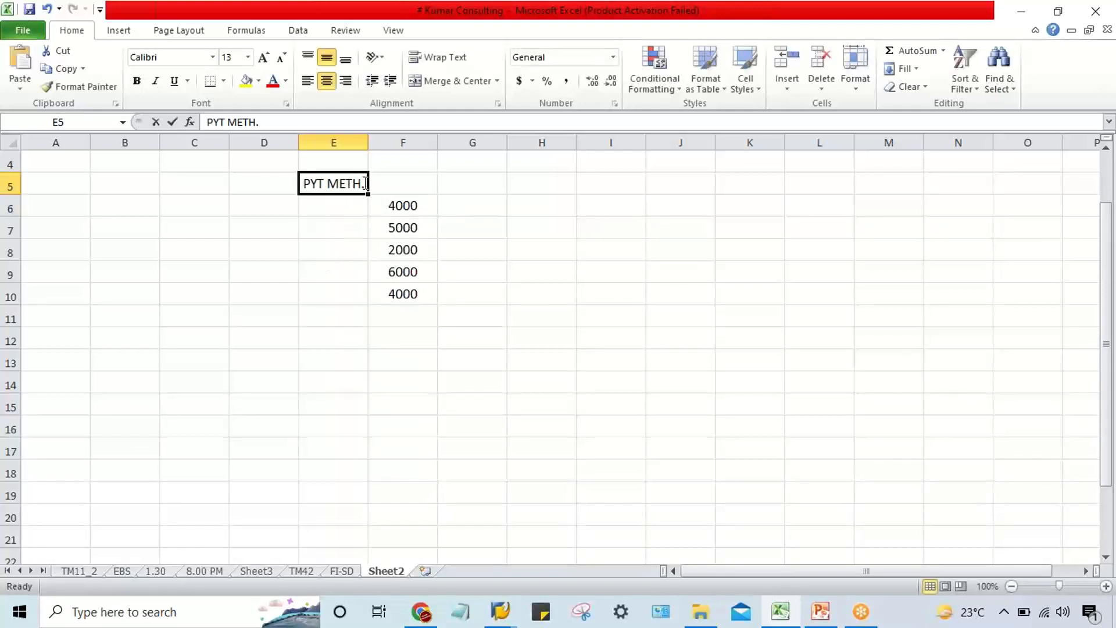
pyautogui.press('Left')
pyautogui.write('D')
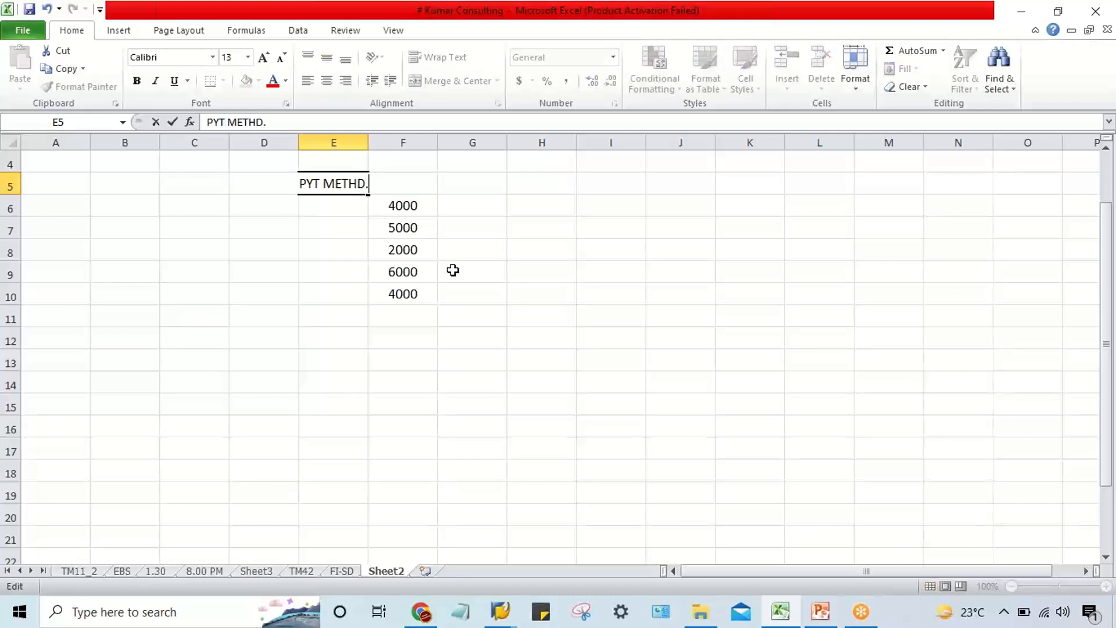
pyautogui.press('Return')
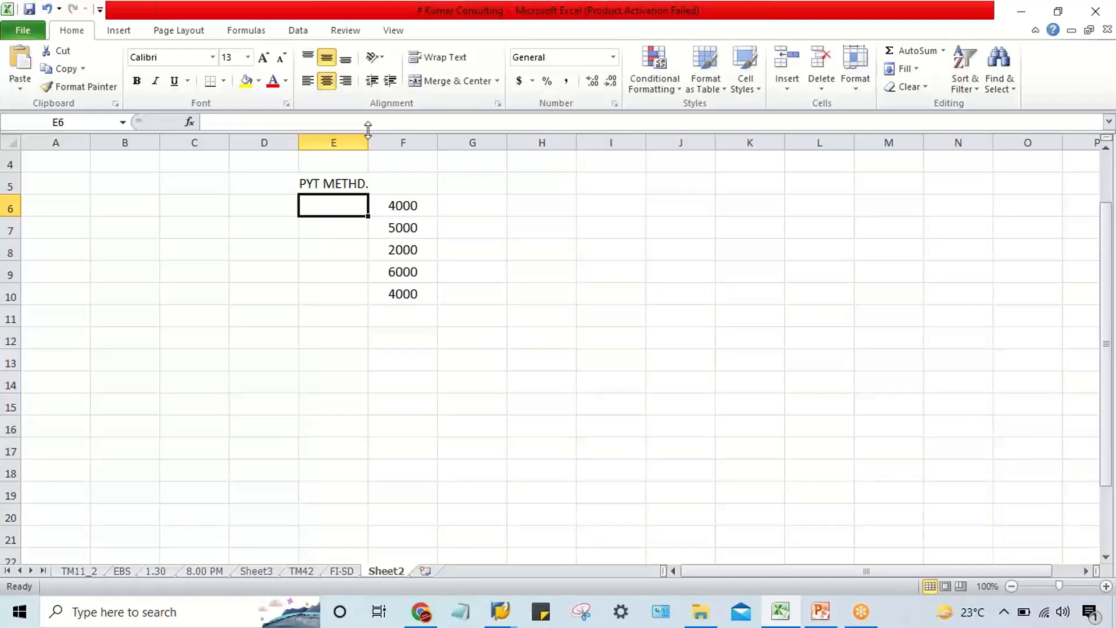
pyautogui.moveTo(367, 129); pyautogui.dragTo(372, 137)
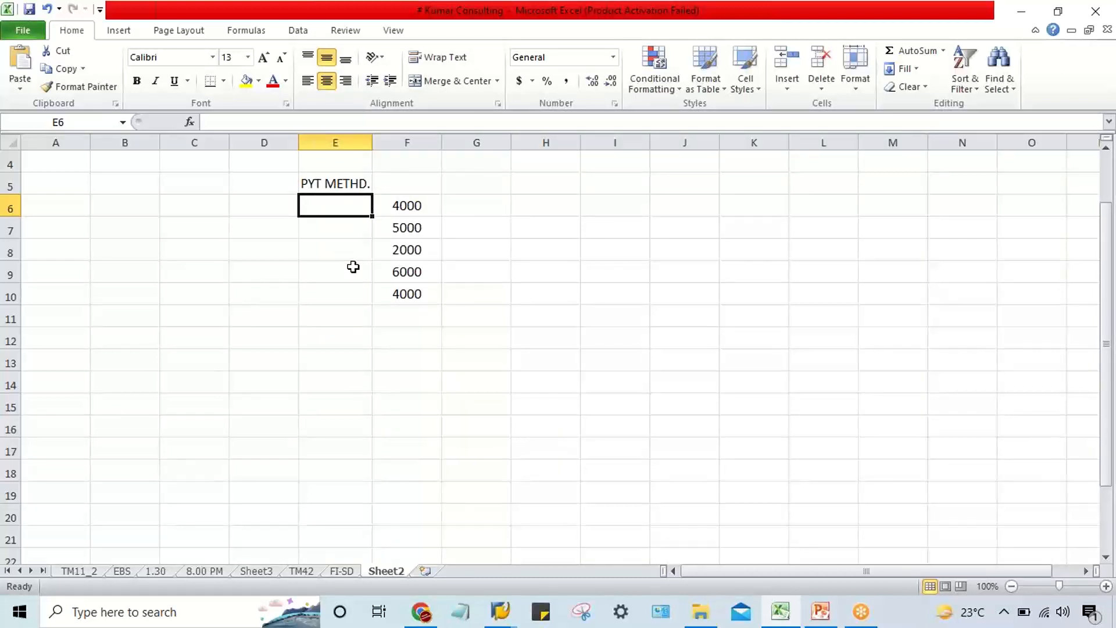
# Enter the payment methods T, C, C, T and C in cells E6 to E10.
pyautogui.write('T')
pyautogui.press('Return')
pyautogui.write('C')
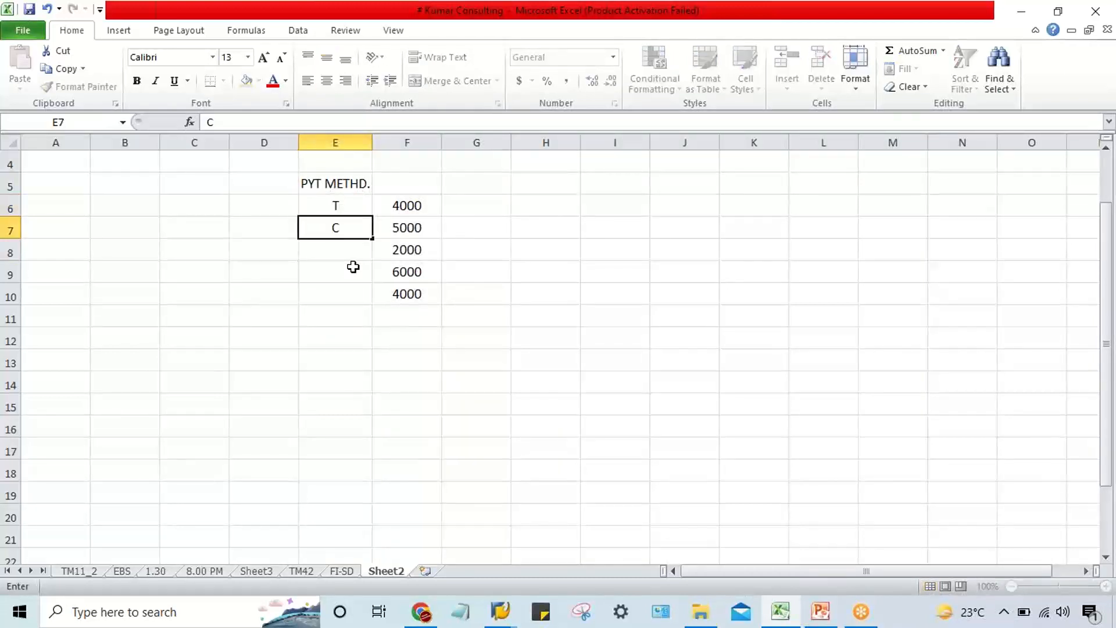
pyautogui.press('Return')
pyautogui.write('C')
pyautogui.press('Return')
pyautogui.write('T')
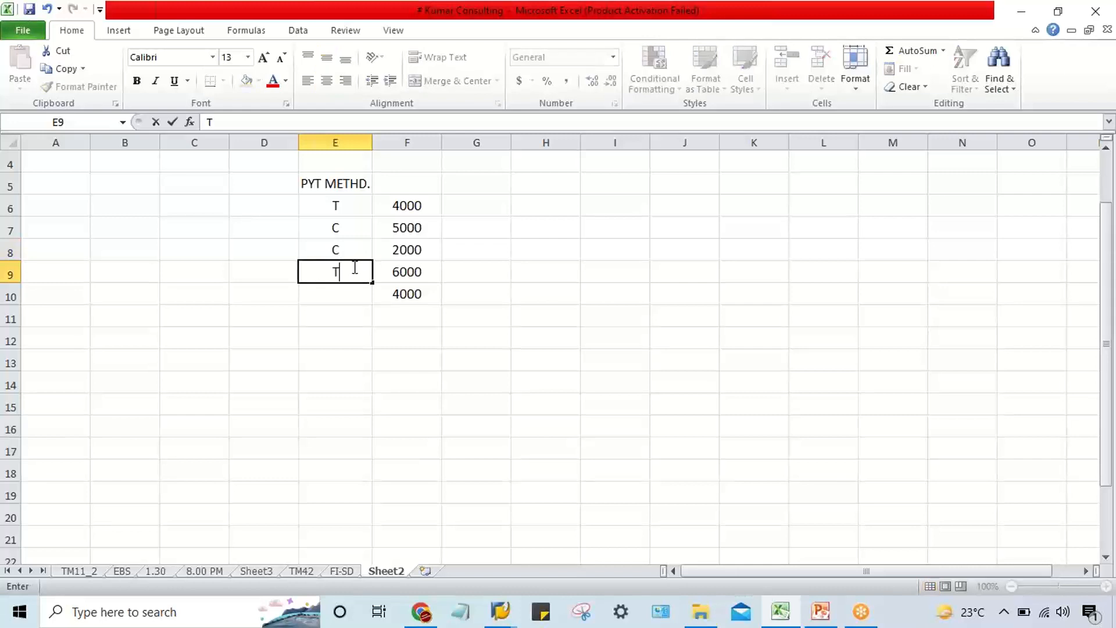
pyautogui.press('Return')
pyautogui.write('C')
pyautogui.press('Return')
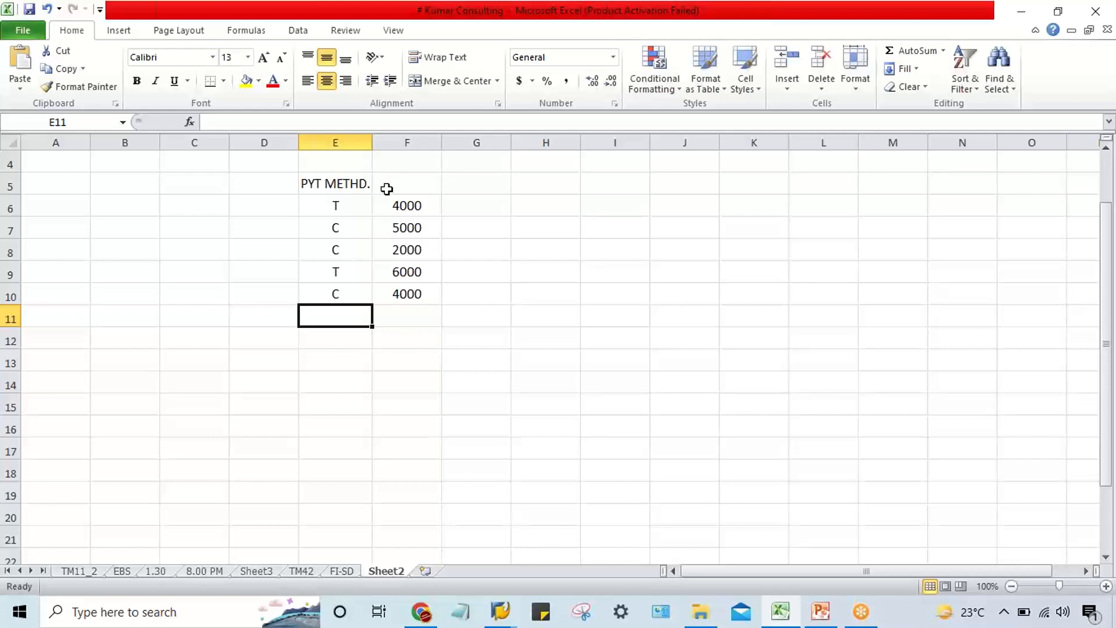
# Enter the transaction code FBL1N in cell E4 above the payment method heading.
pyautogui.click(319, 167)
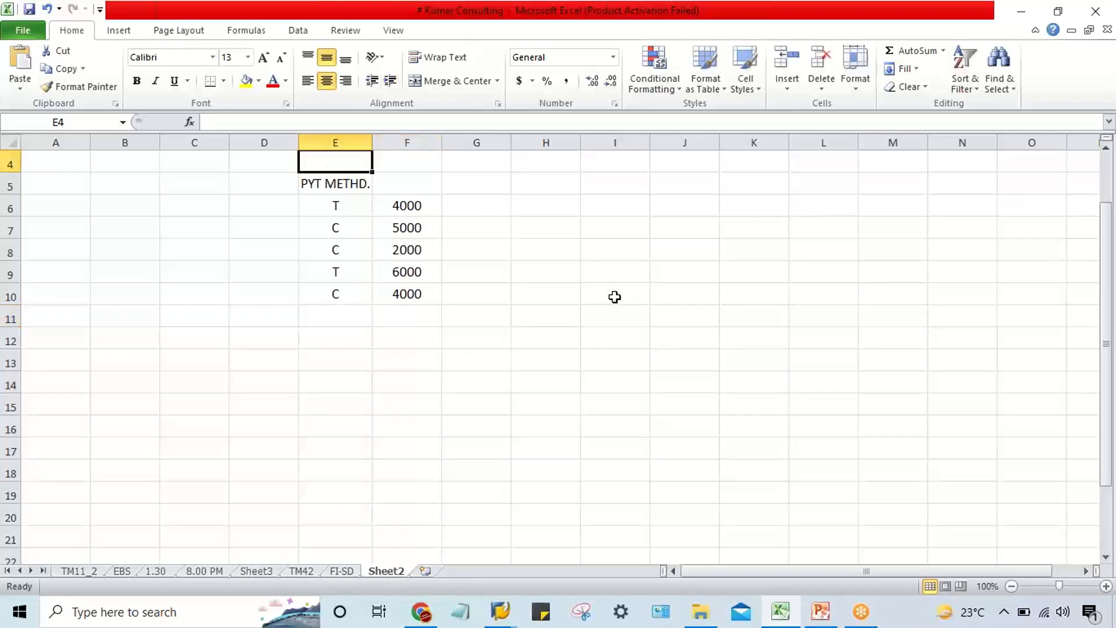
pyautogui.write('FBL1N')
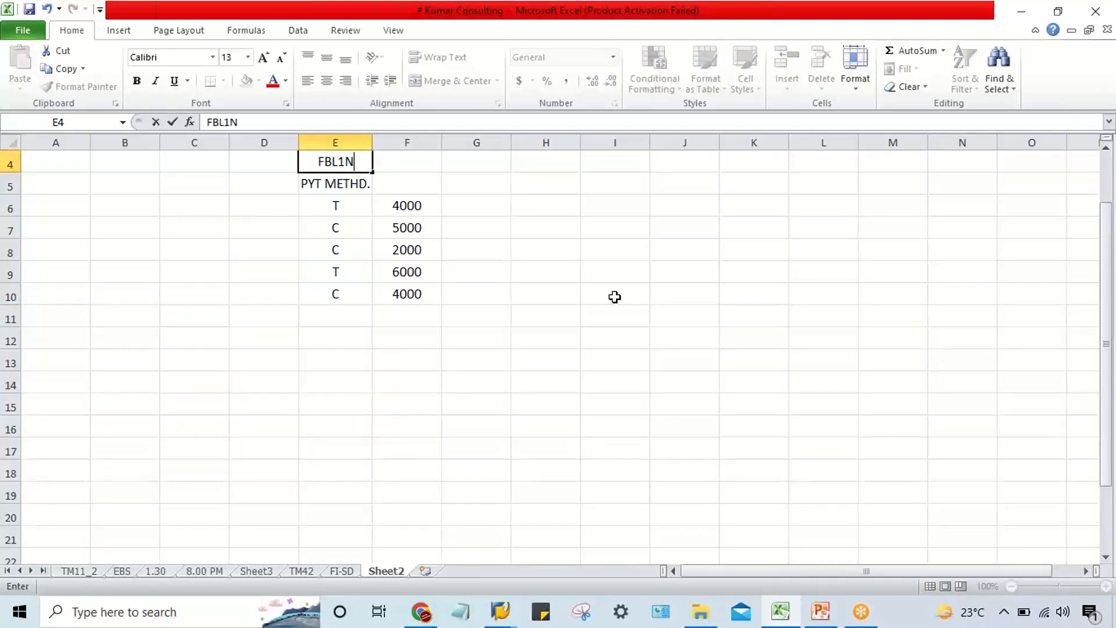
pyautogui.press('Return')
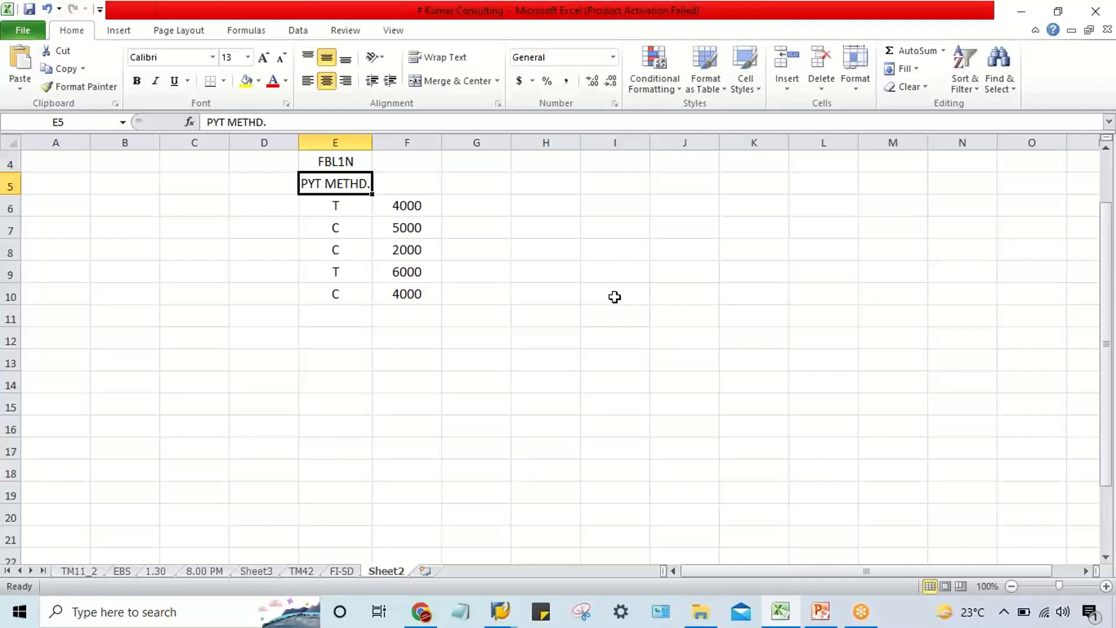
pyautogui.click(337, 162)
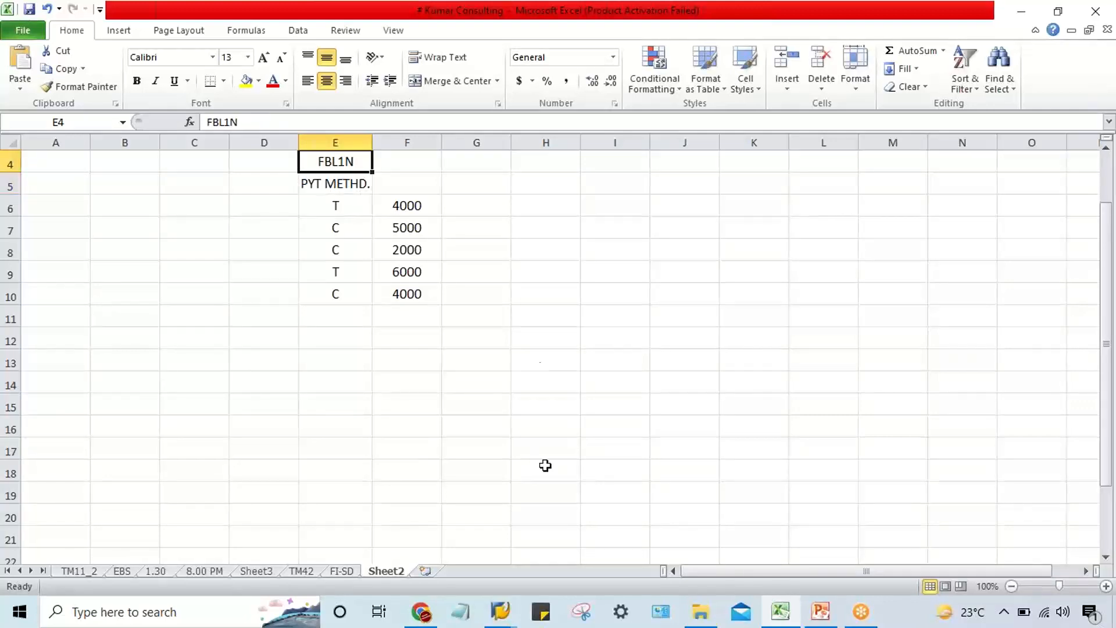
# Switch to the SAP session and start transaction FBL1N for the vendor line item display.
pyautogui.moveTo(500, 611)
pyautogui.click(612, 558)
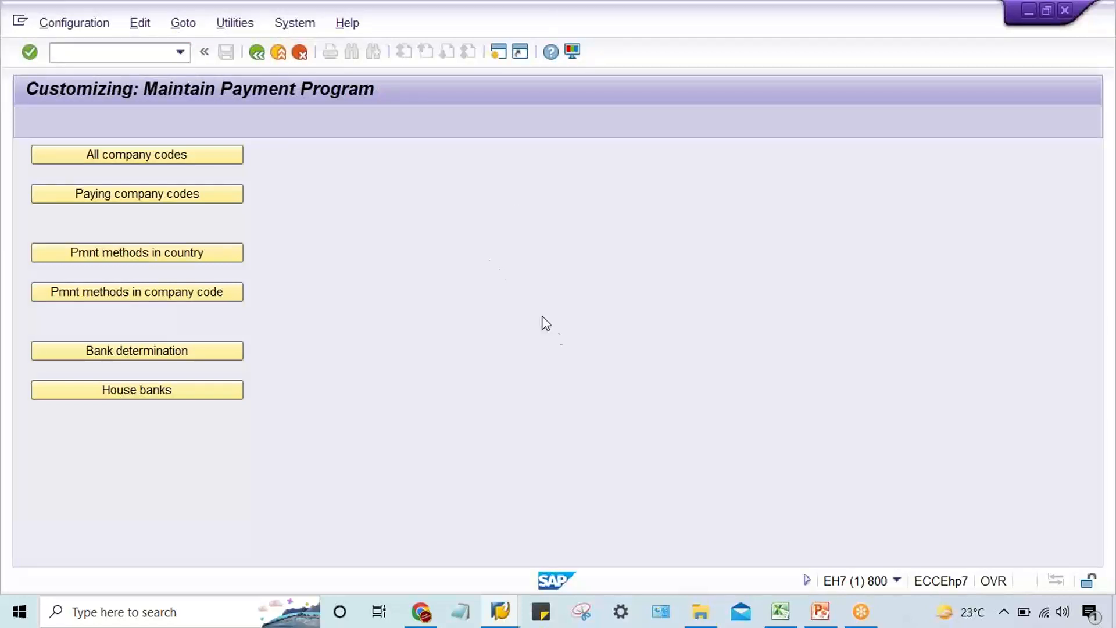
pyautogui.press('F3')
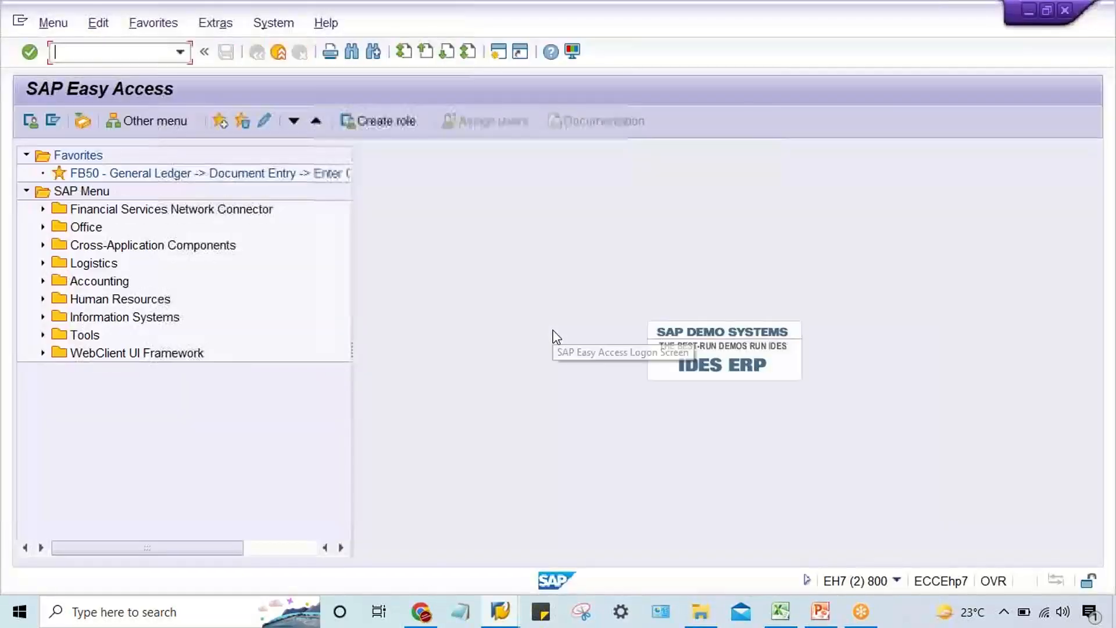
pyautogui.write('FBL1N')
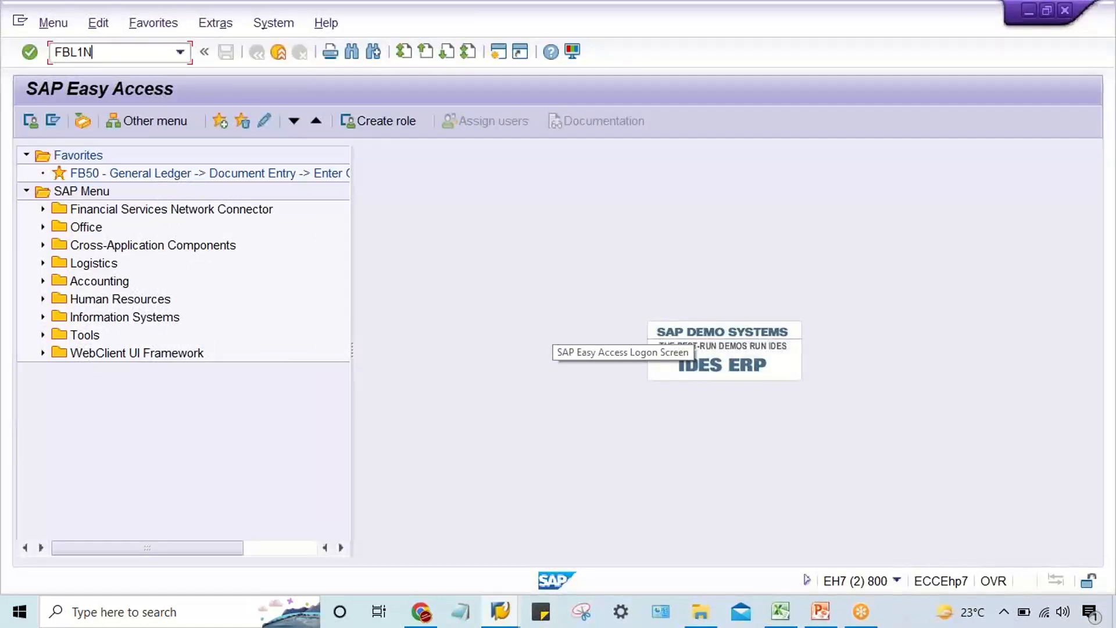
pyautogui.press('Return')
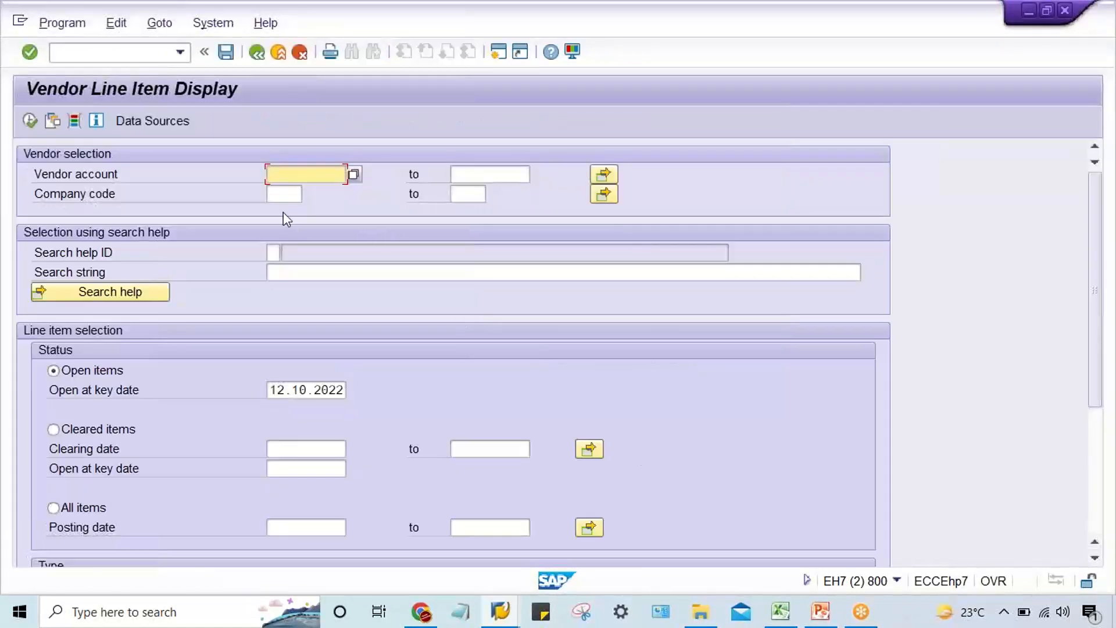
# Display the open vendor line items for company code TM22 with the vendor account left blank.
pyautogui.click(284, 195)
pyautogui.write('TM22')
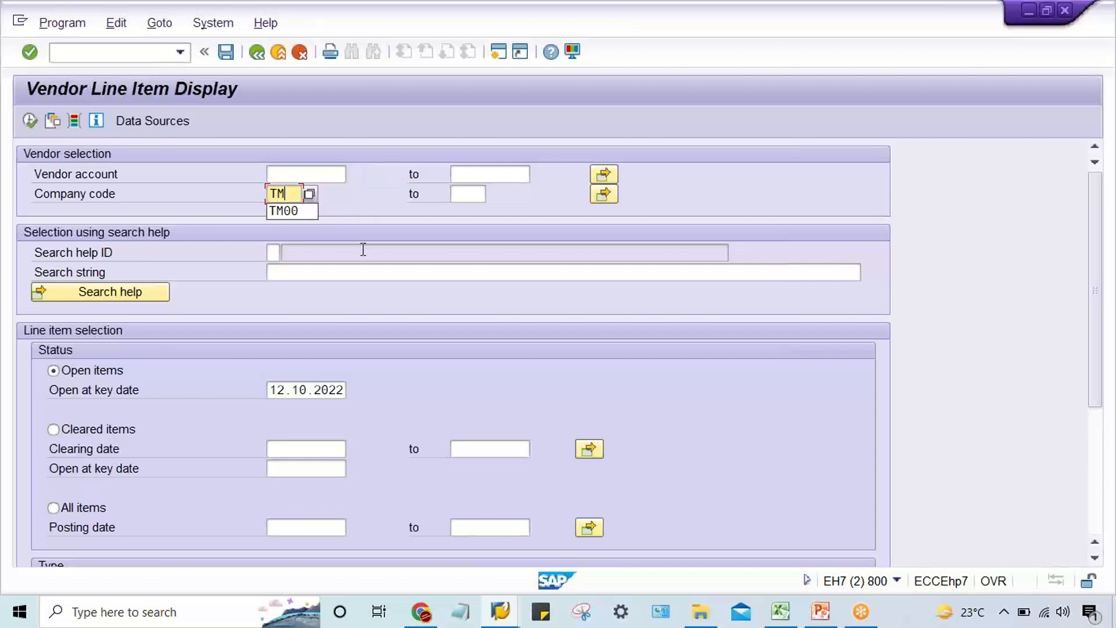
pyautogui.click(281, 172)
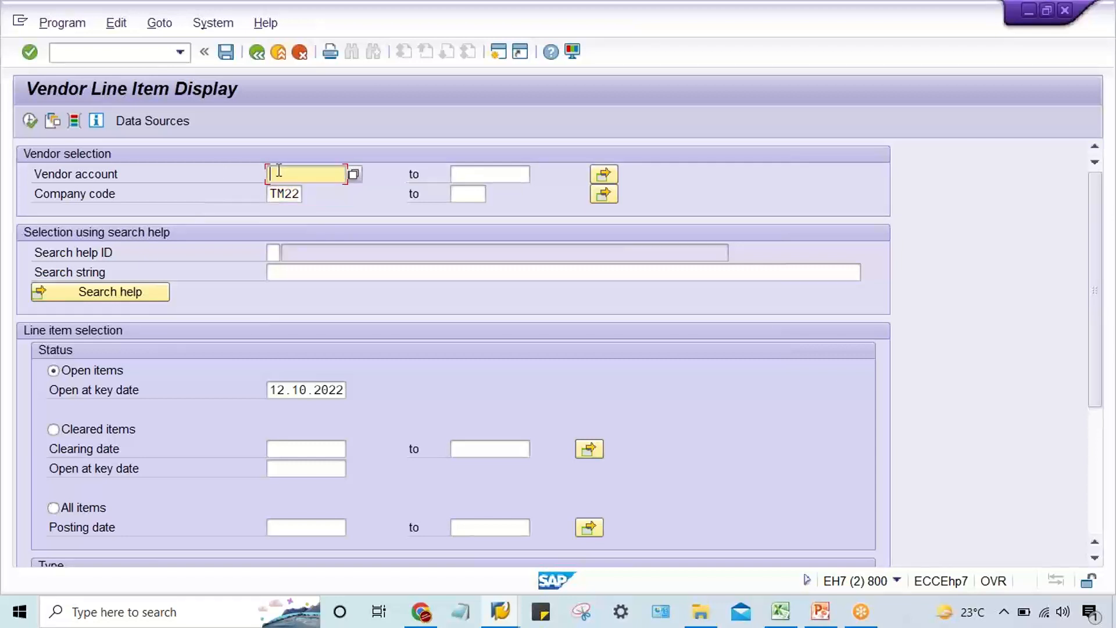
pyautogui.click(28, 120)
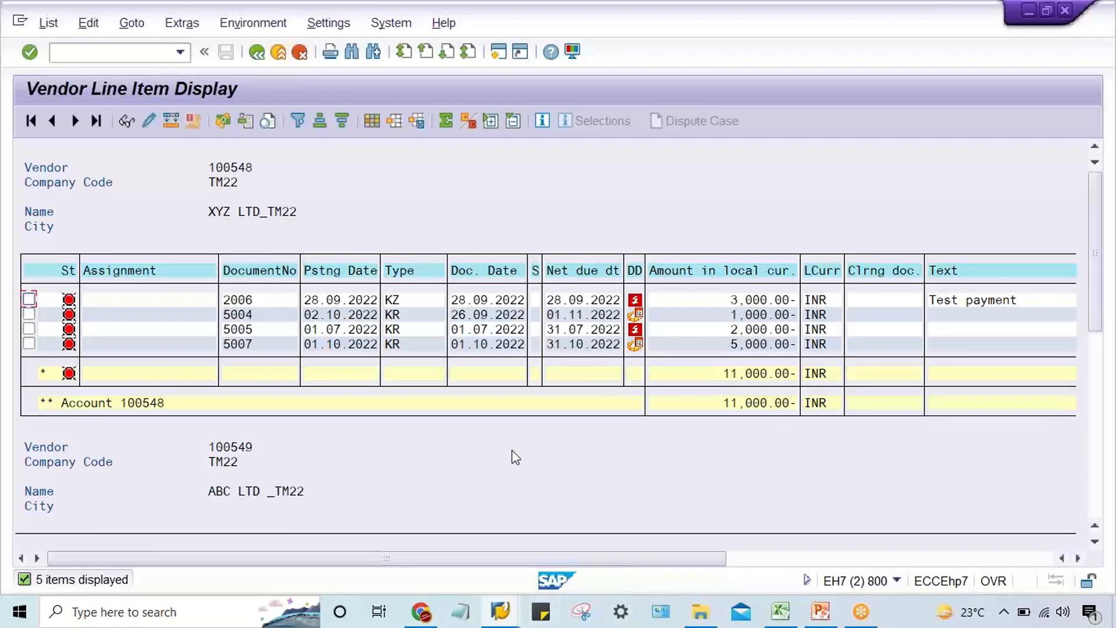
# Switch back to Excel and examine the amounts and cells with payment method C in rows 7, 8 and 10.
pyautogui.click(774, 611)
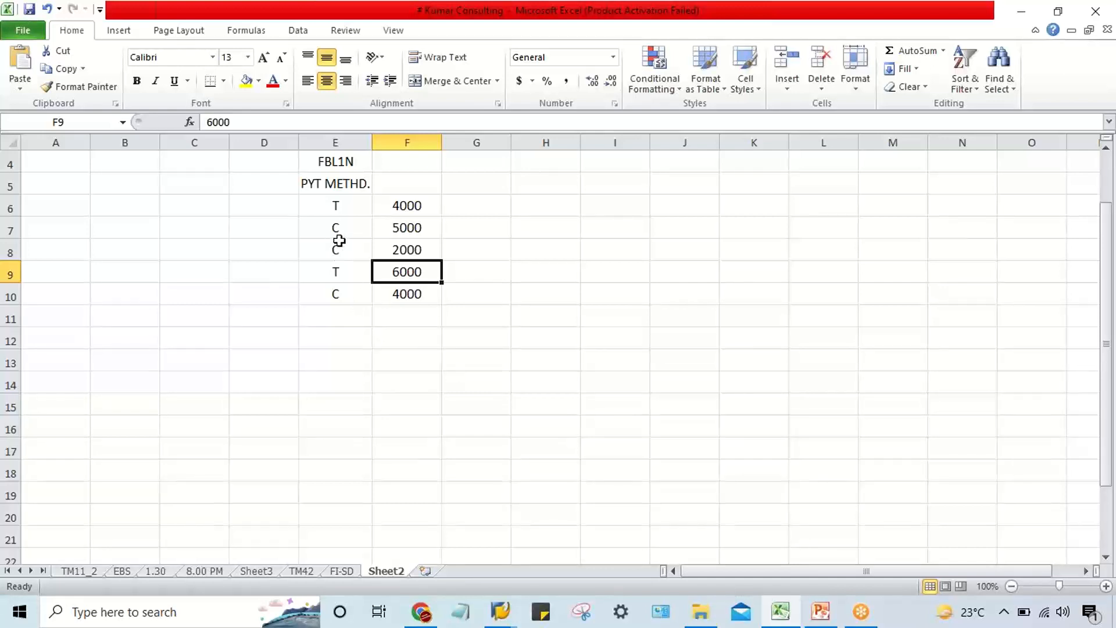
pyautogui.click(416, 235)
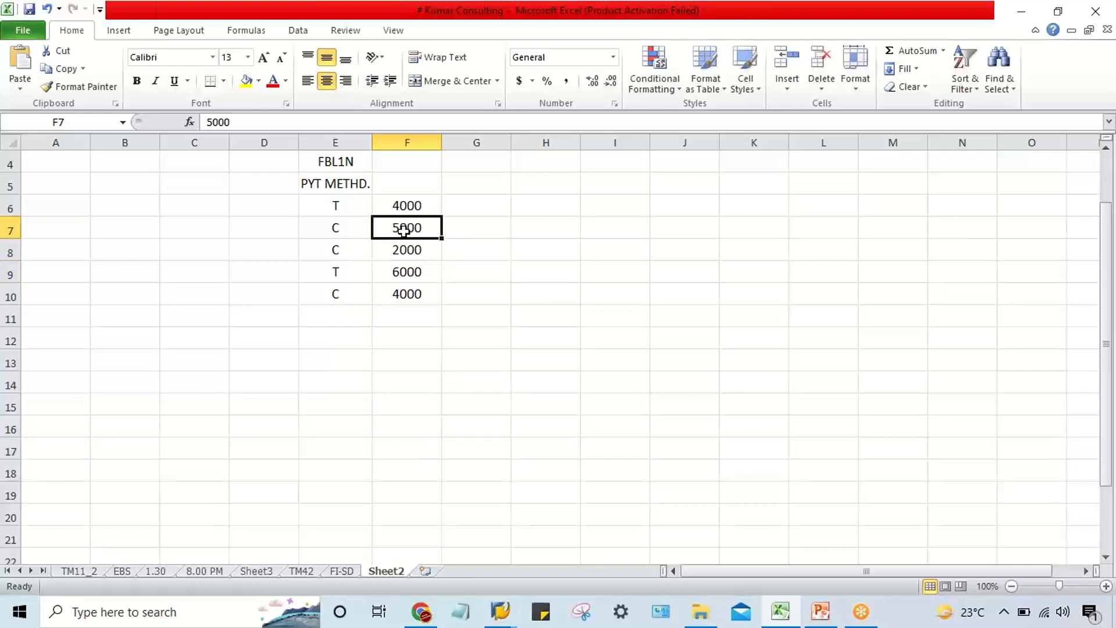
pyautogui.moveTo(407, 238); pyautogui.dragTo(406, 244)
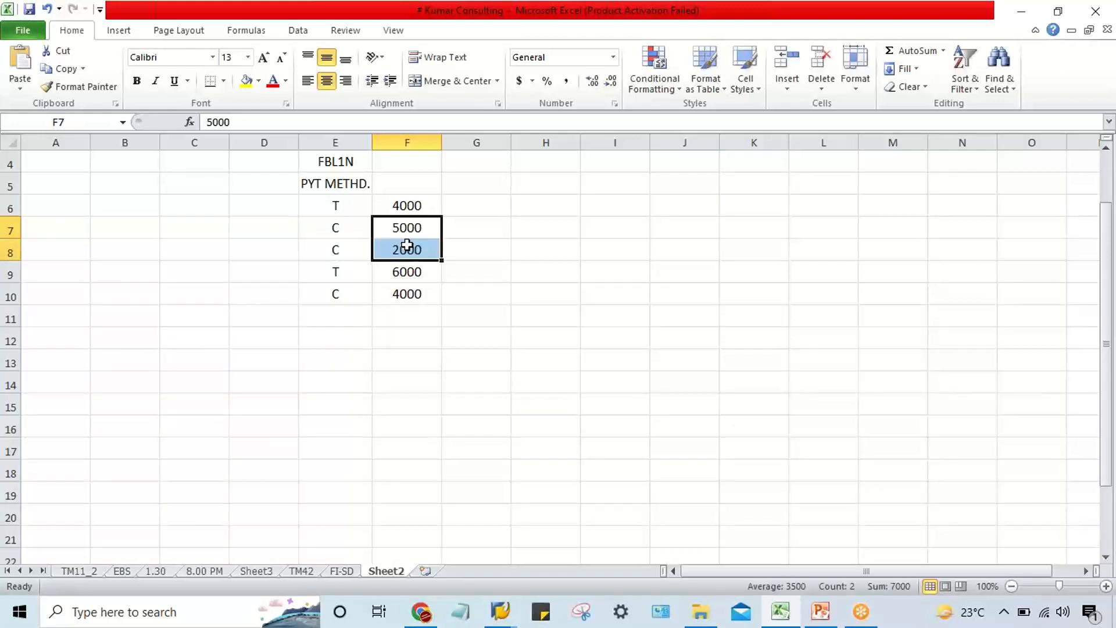
pyautogui.click(408, 298)
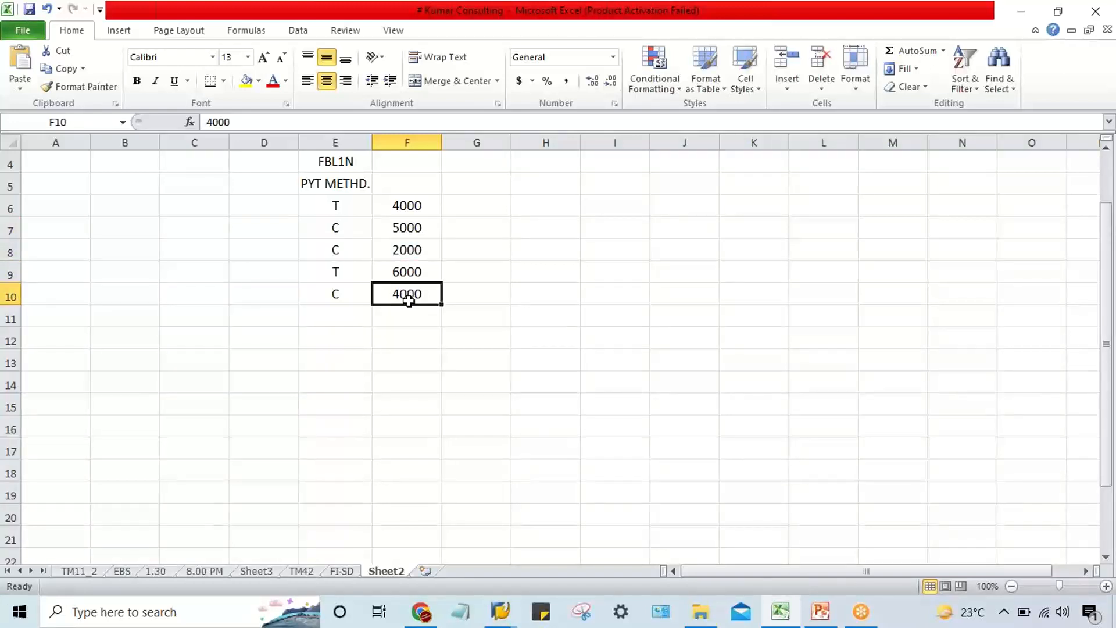
pyautogui.click(334, 235)
pyautogui.click(336, 250)
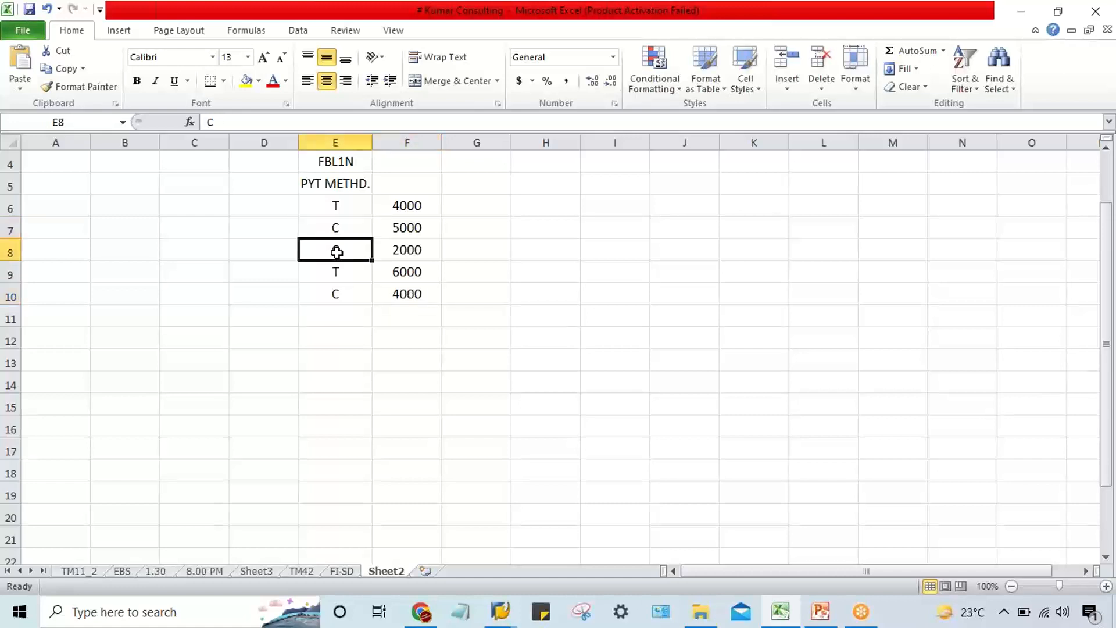
pyautogui.click(344, 298)
pyautogui.click(338, 257)
pyautogui.click(333, 229)
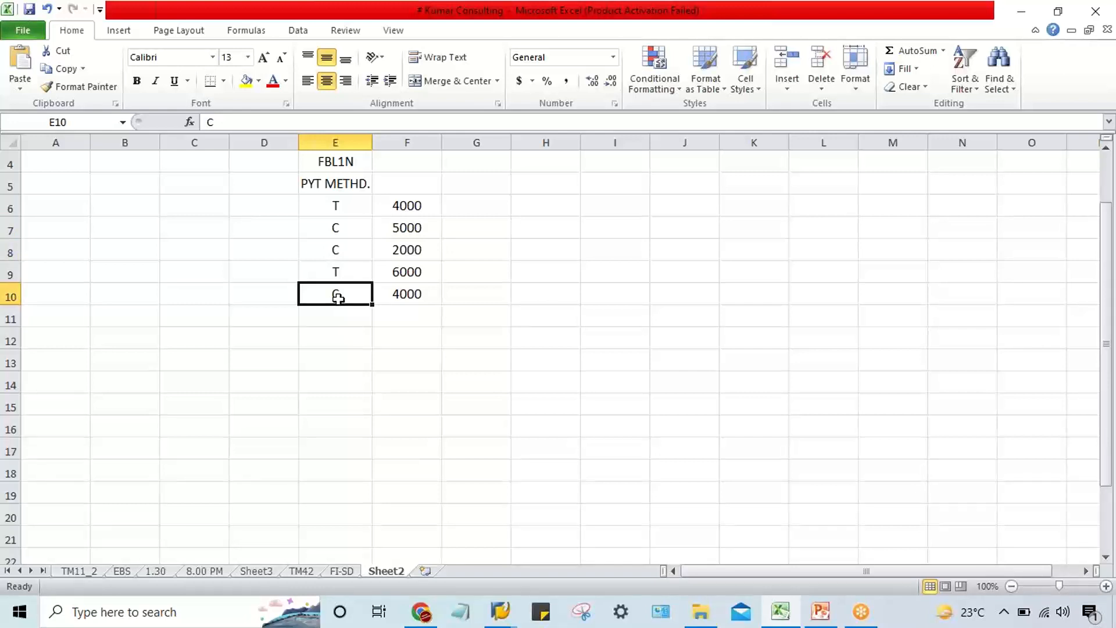
# Compare the payment method C entries in rows 7 and 8 with row 10 and the T entry in row 6.
pyautogui.moveTo(339, 227); pyautogui.dragTo(396, 249)
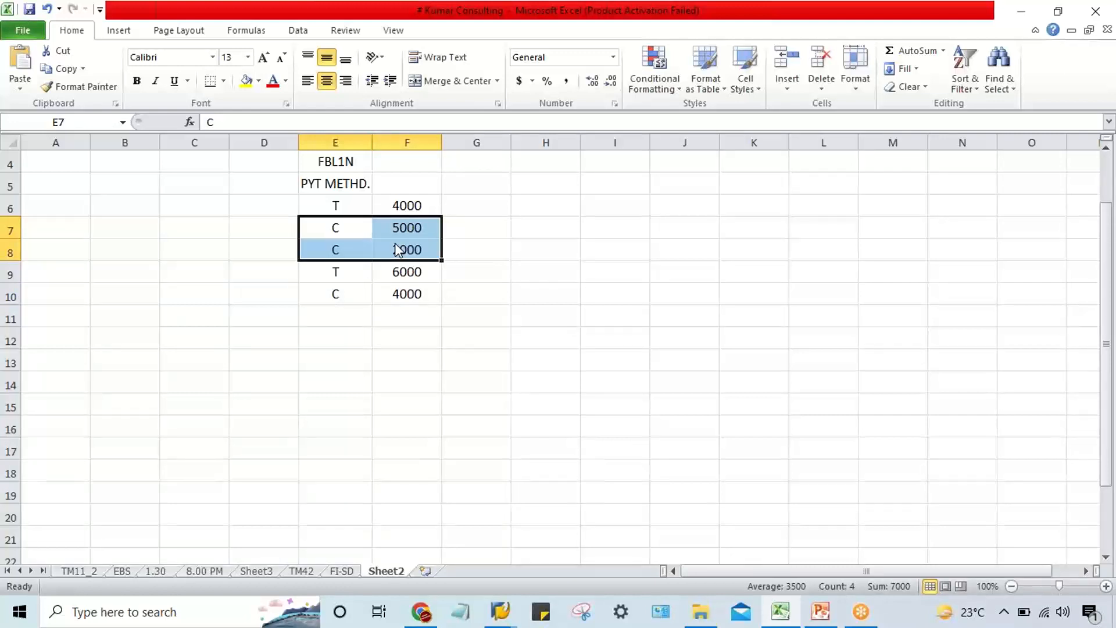
pyautogui.moveTo(337, 299); pyautogui.dragTo(384, 301)
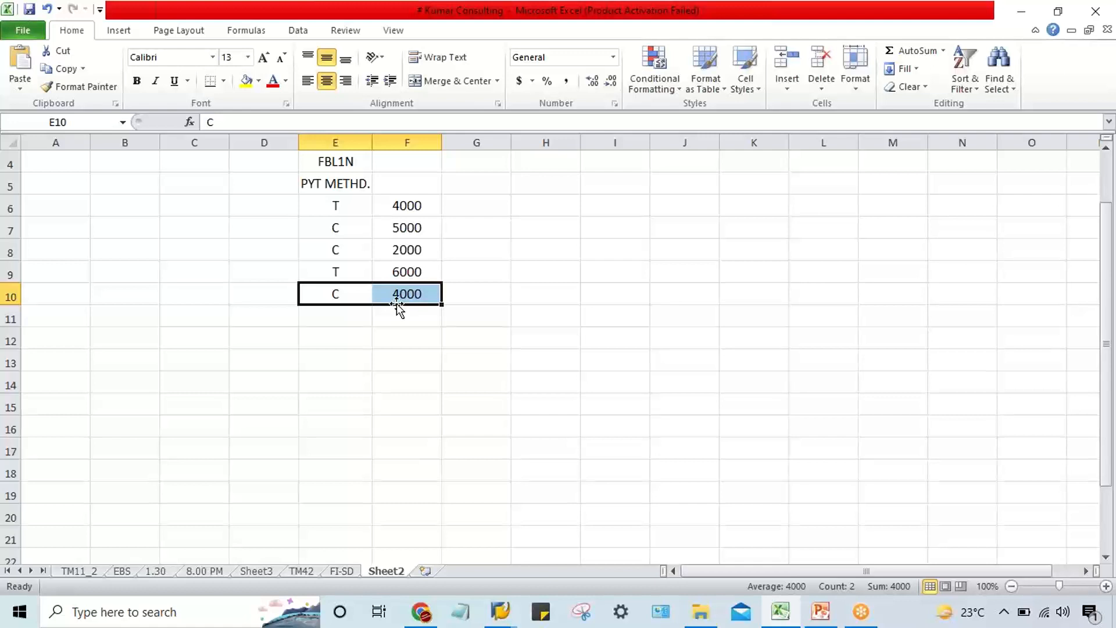
pyautogui.click(332, 253)
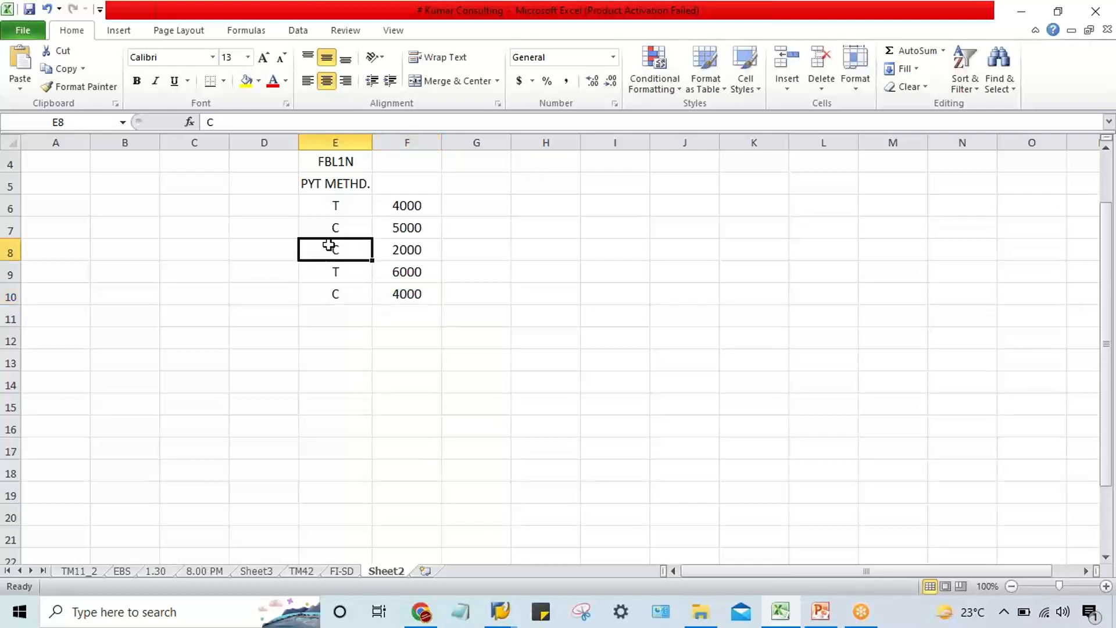
pyautogui.click(335, 227)
pyautogui.click(349, 258)
pyautogui.click(339, 227)
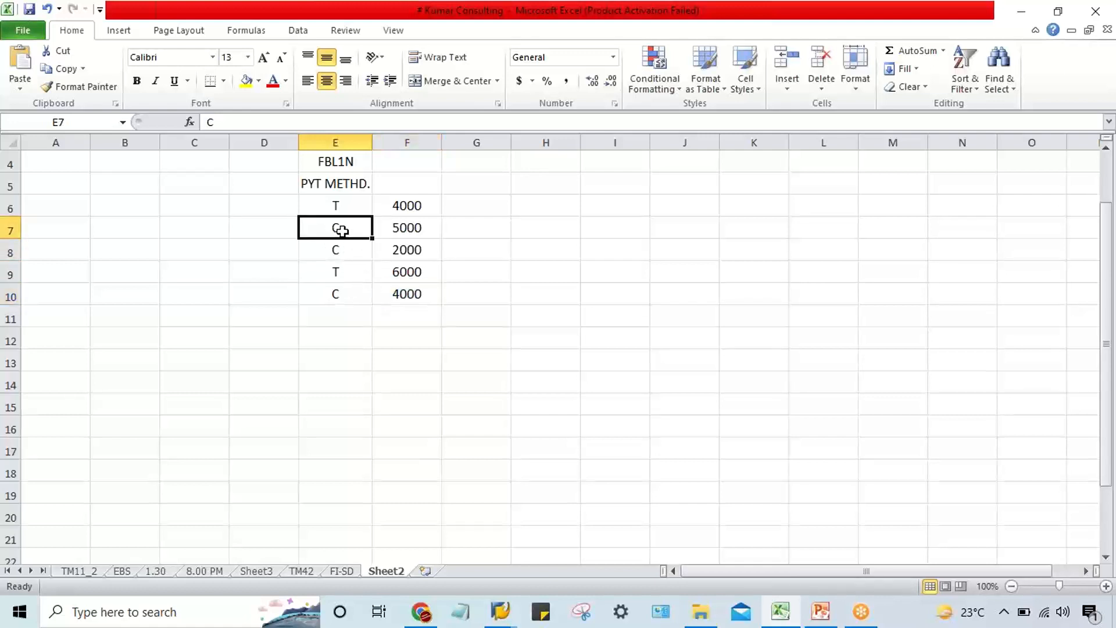
pyautogui.click(339, 205)
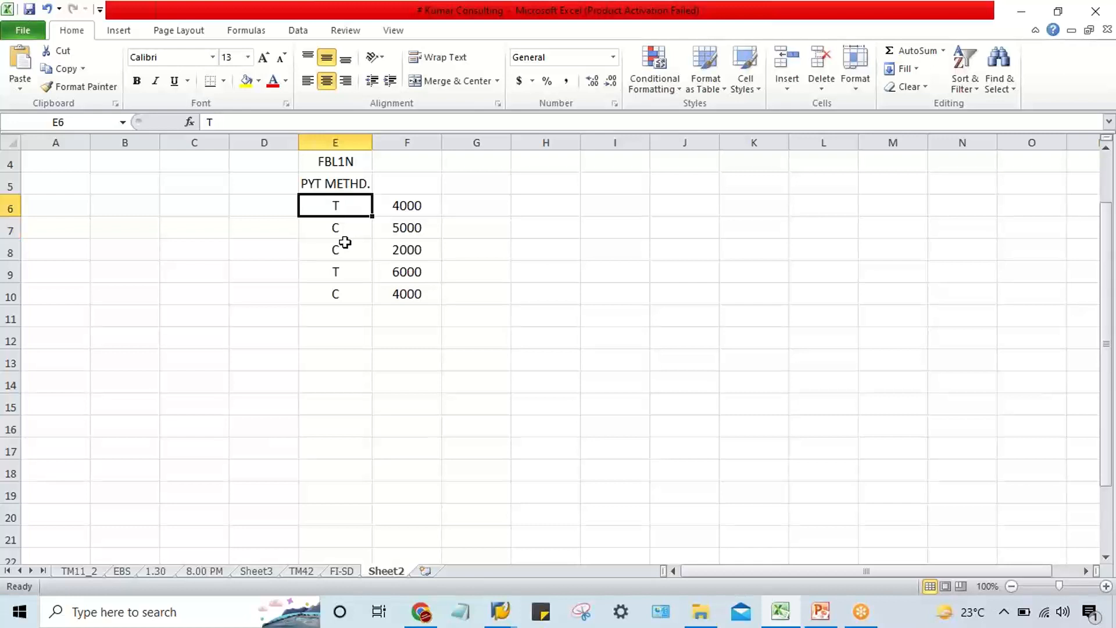
pyautogui.moveTo(336, 229); pyautogui.dragTo(337, 248)
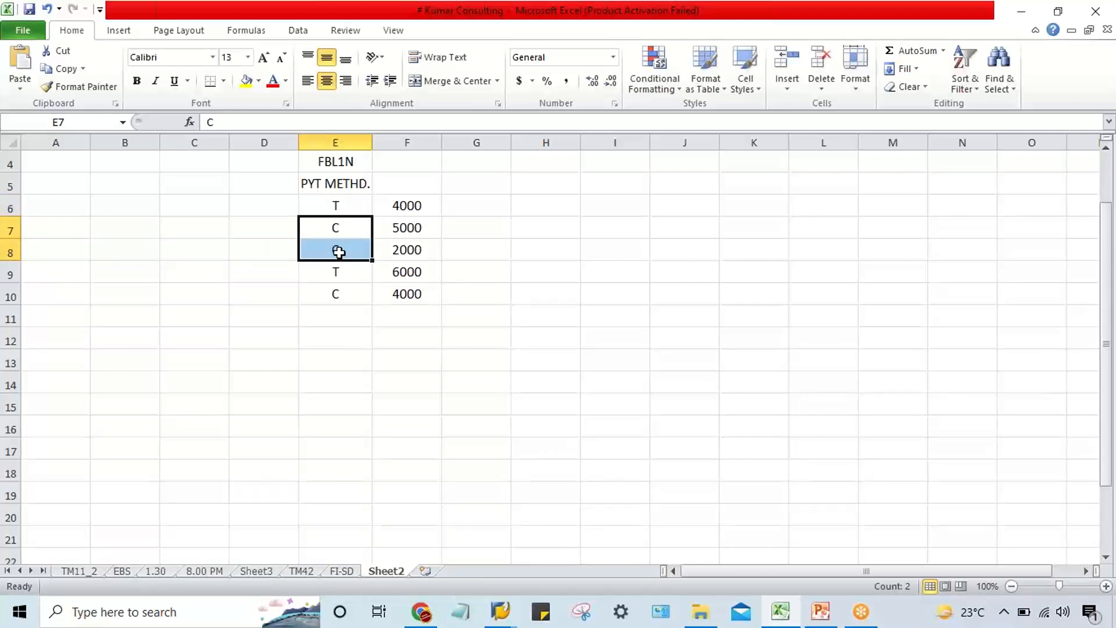
pyautogui.click(339, 235)
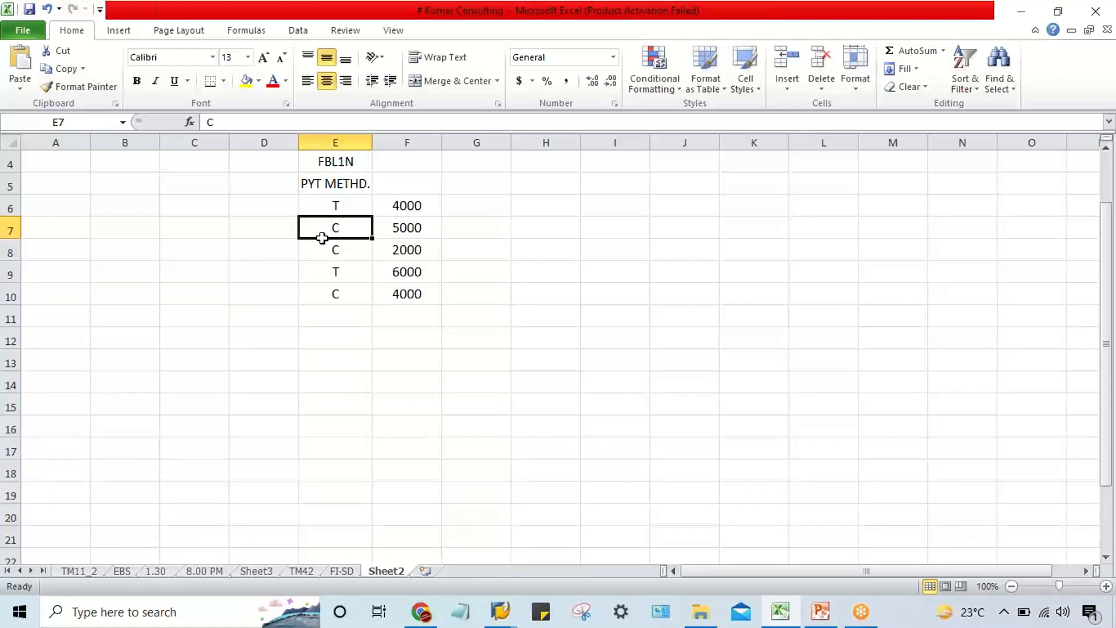
pyautogui.click(251, 231)
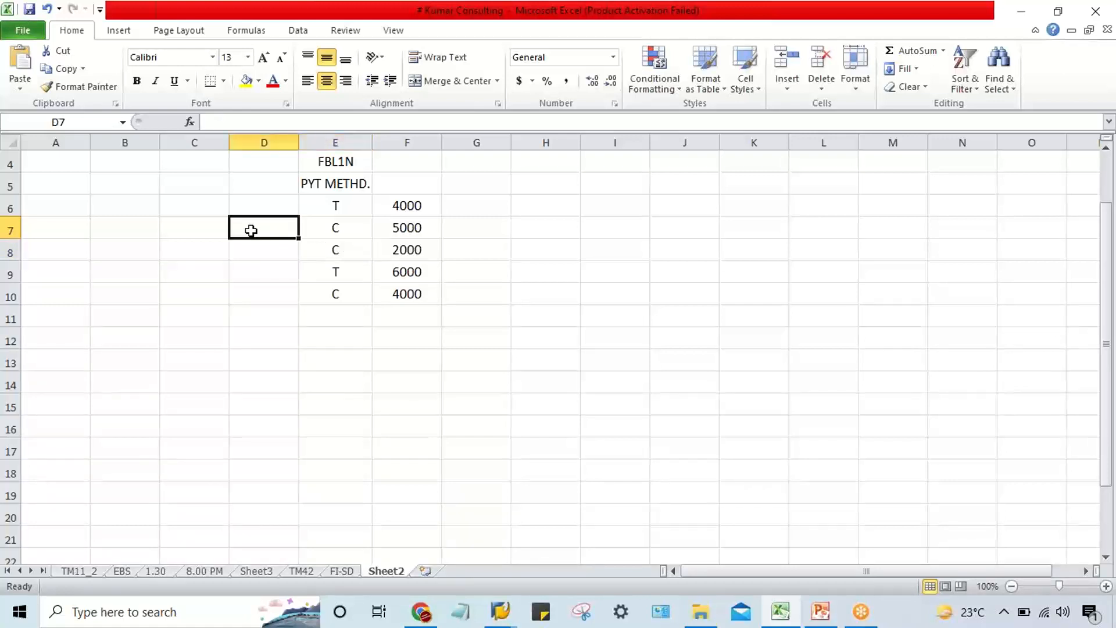
pyautogui.click(915, 140)
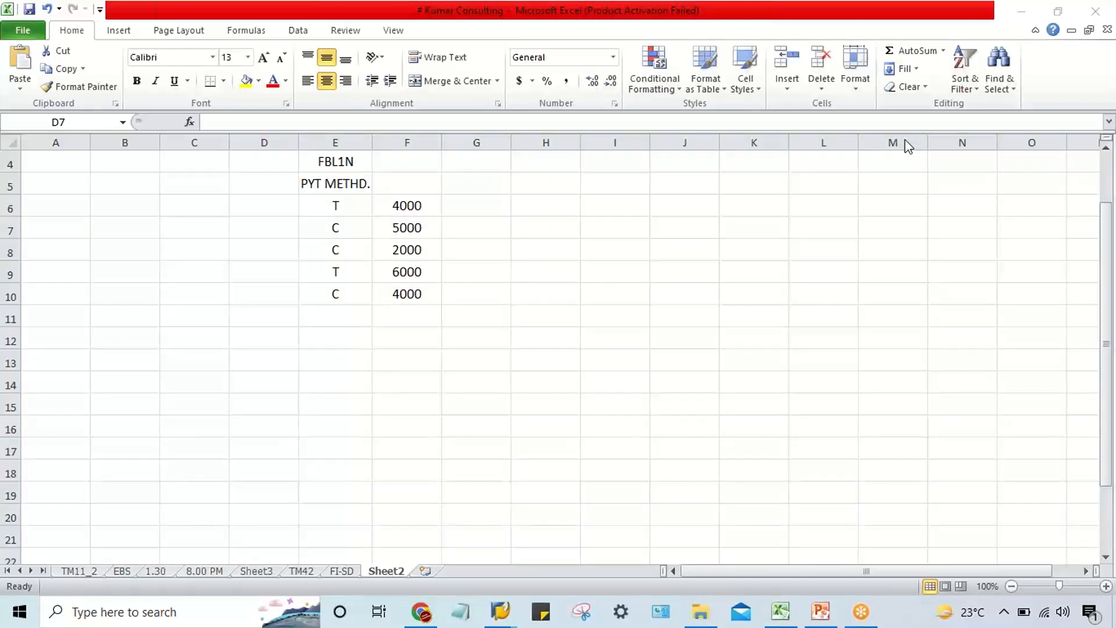
pyautogui.click(621, 306)
pyautogui.click(264, 263)
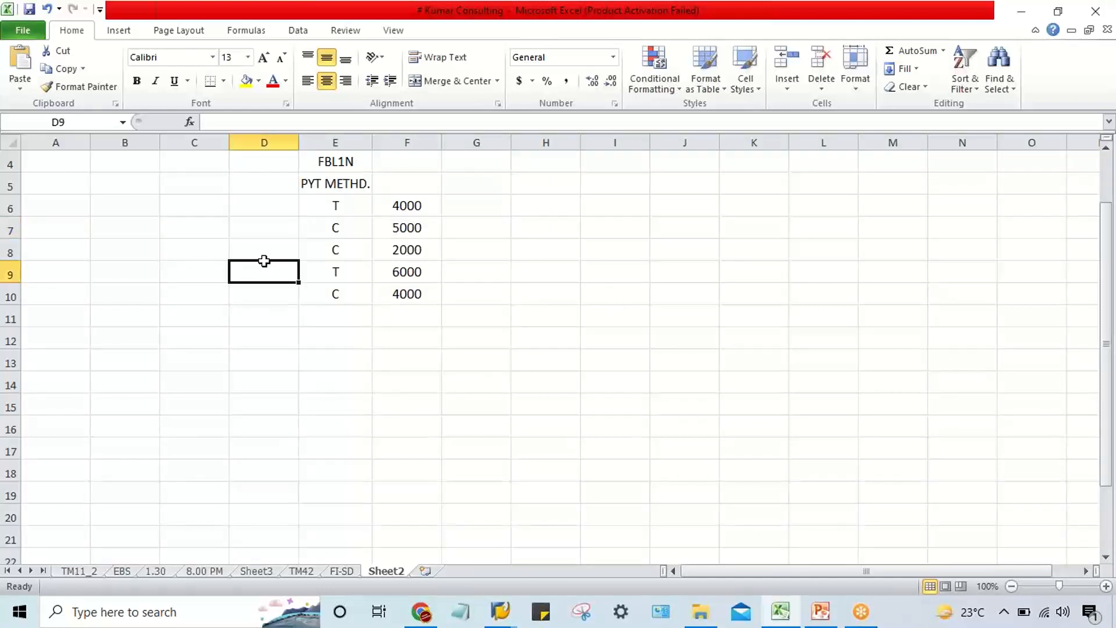
pyautogui.click(261, 227)
pyautogui.click(265, 244)
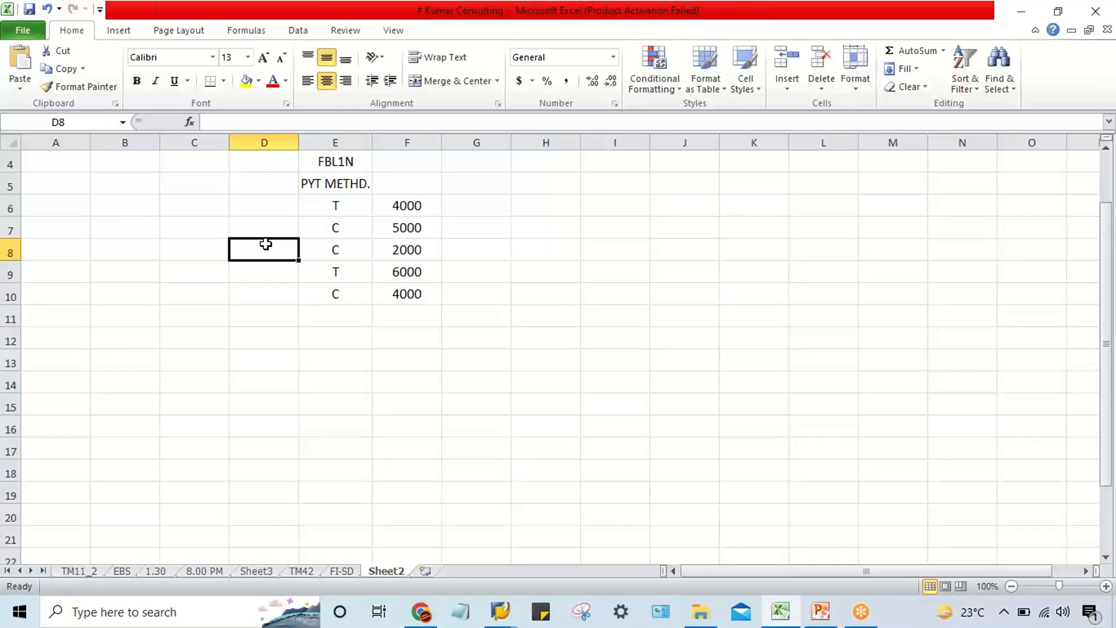
pyautogui.click(269, 226)
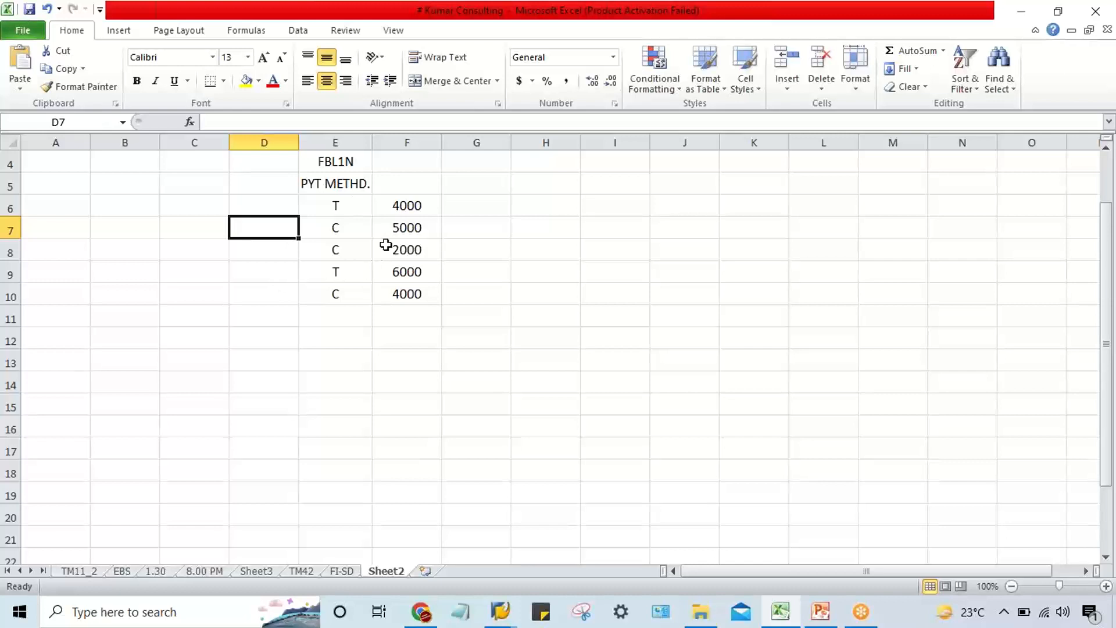
# Review the payment methods in column E, switch to the SAP payment program customizing, and examine country methods C and T for India.
pyautogui.moveTo(337, 191); pyautogui.dragTo(345, 295)
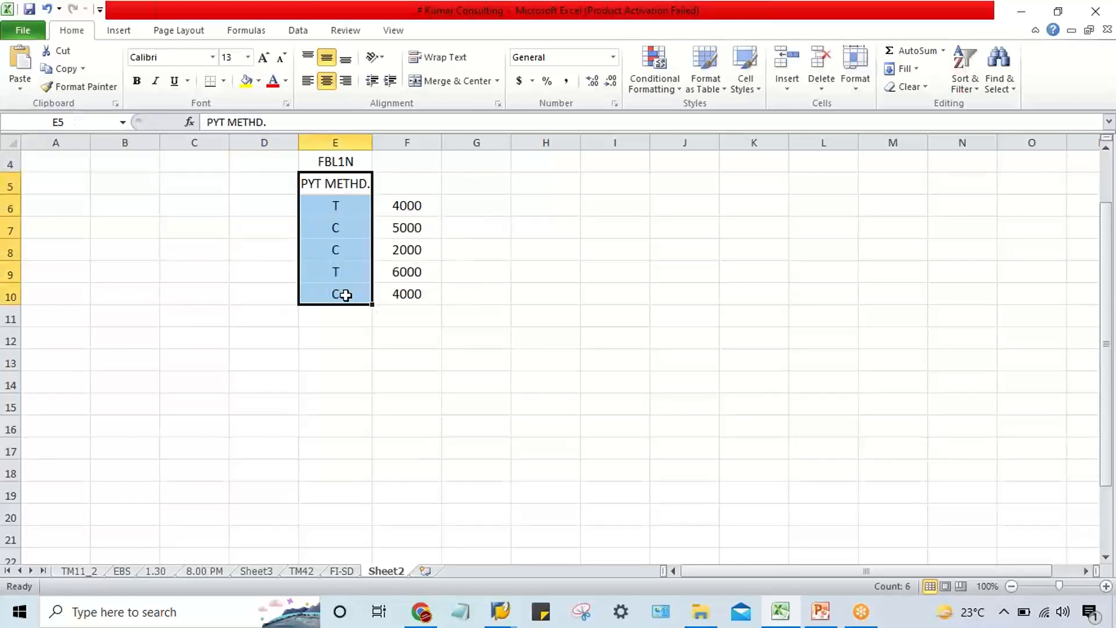
pyautogui.click(493, 622)
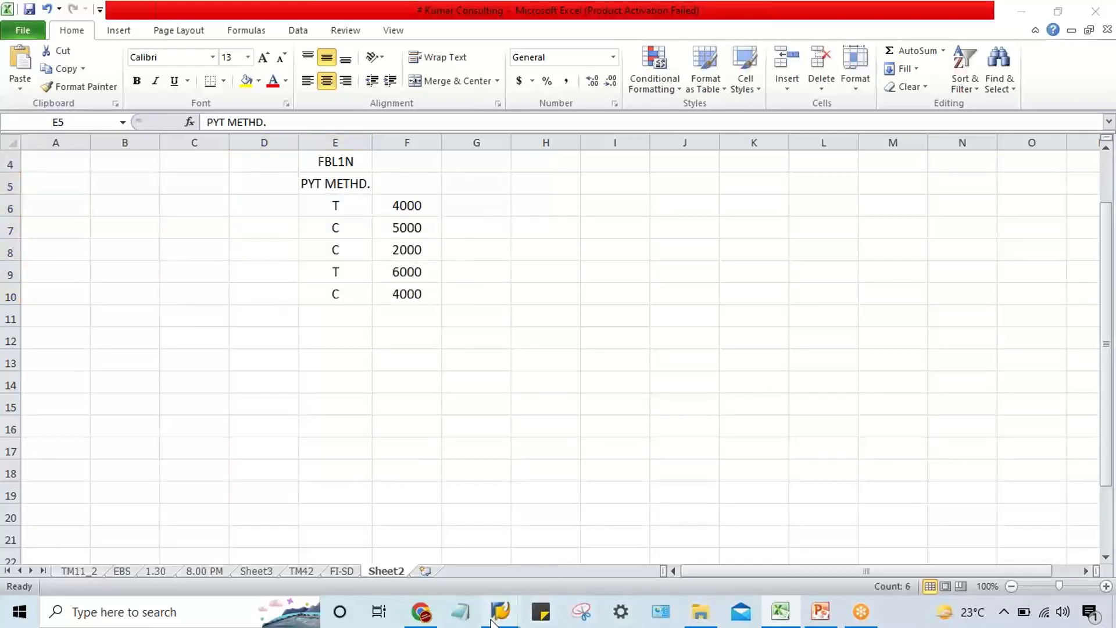
pyautogui.click(489, 561)
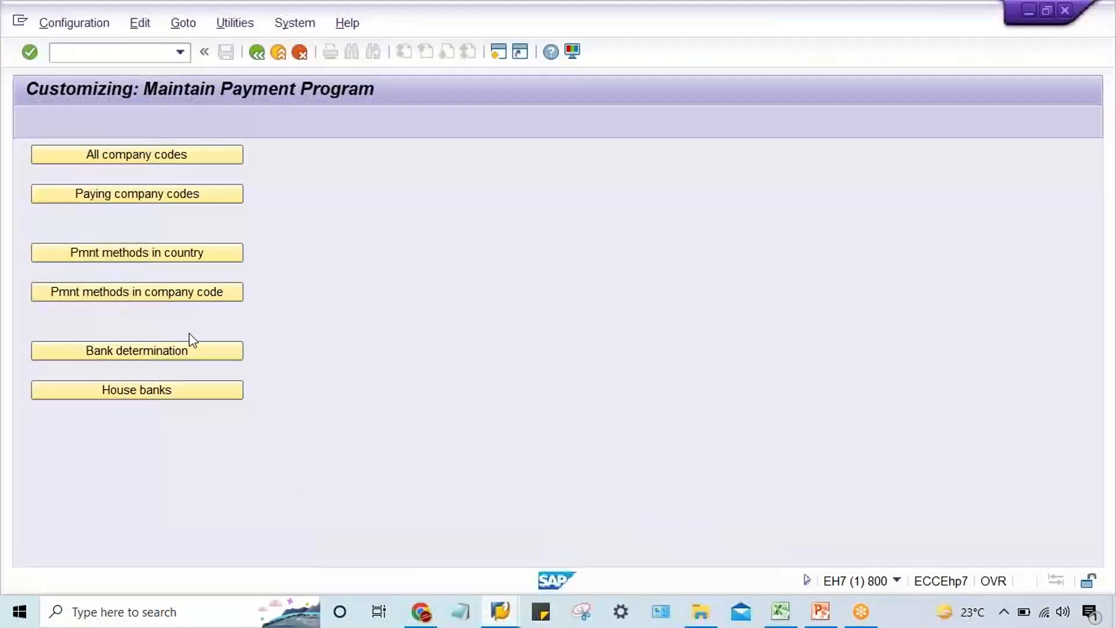
pyautogui.click(182, 260)
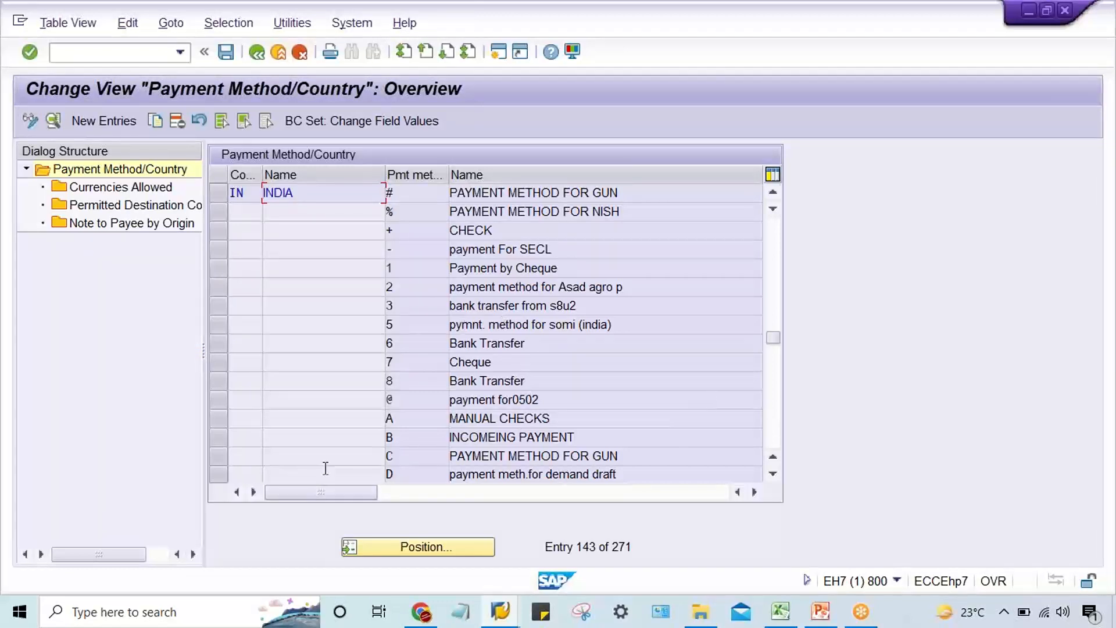
pyautogui.click(218, 458)
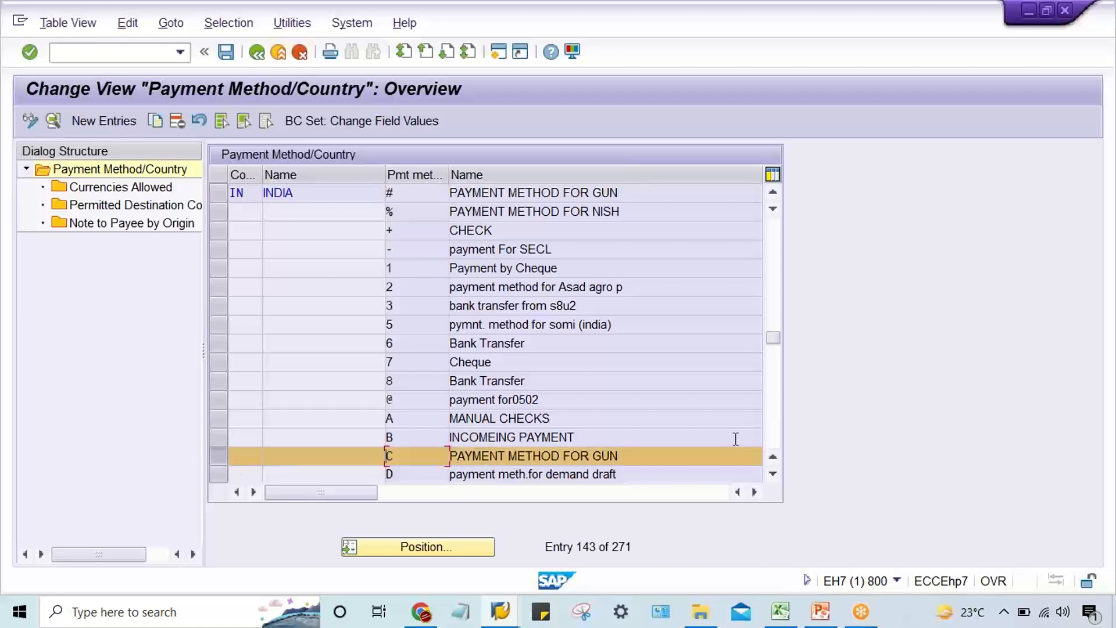
pyautogui.click(774, 407)
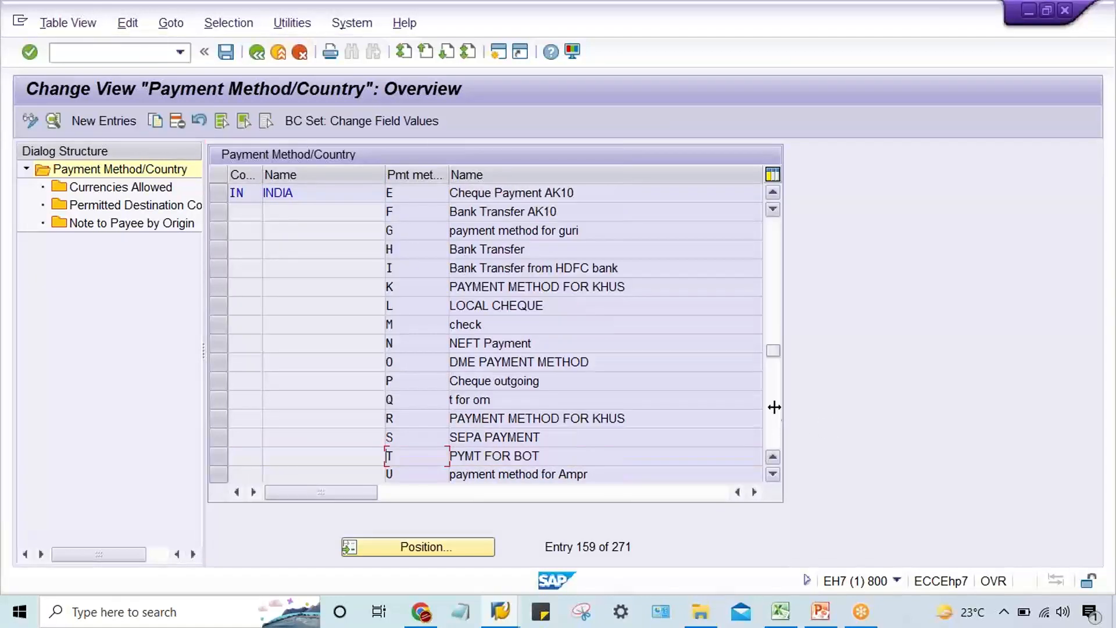
pyautogui.click(219, 456)
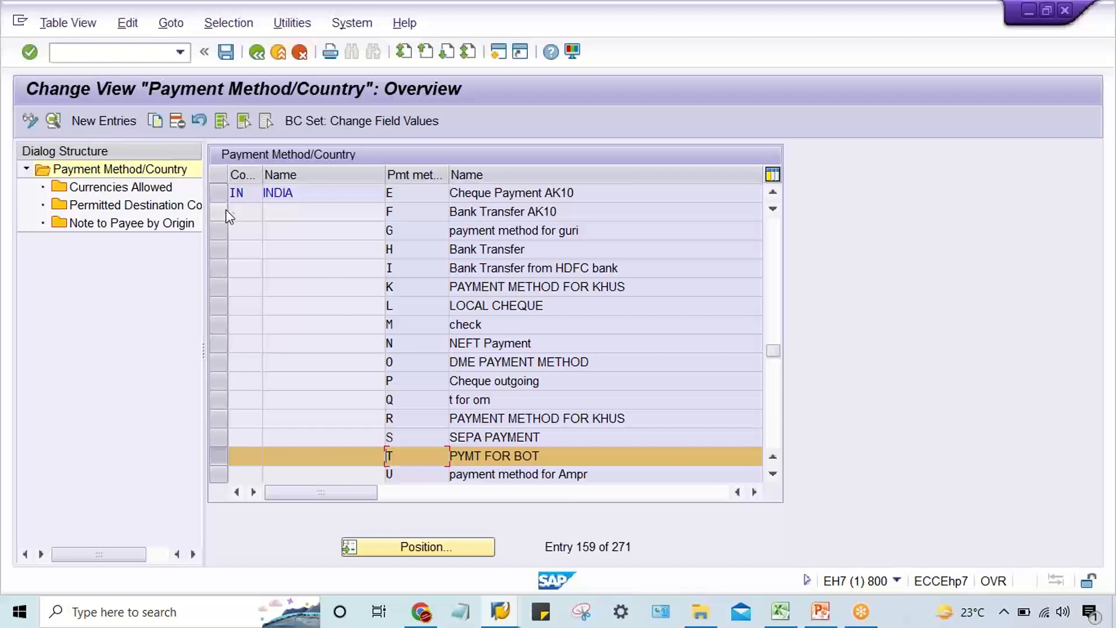
pyautogui.click(256, 54)
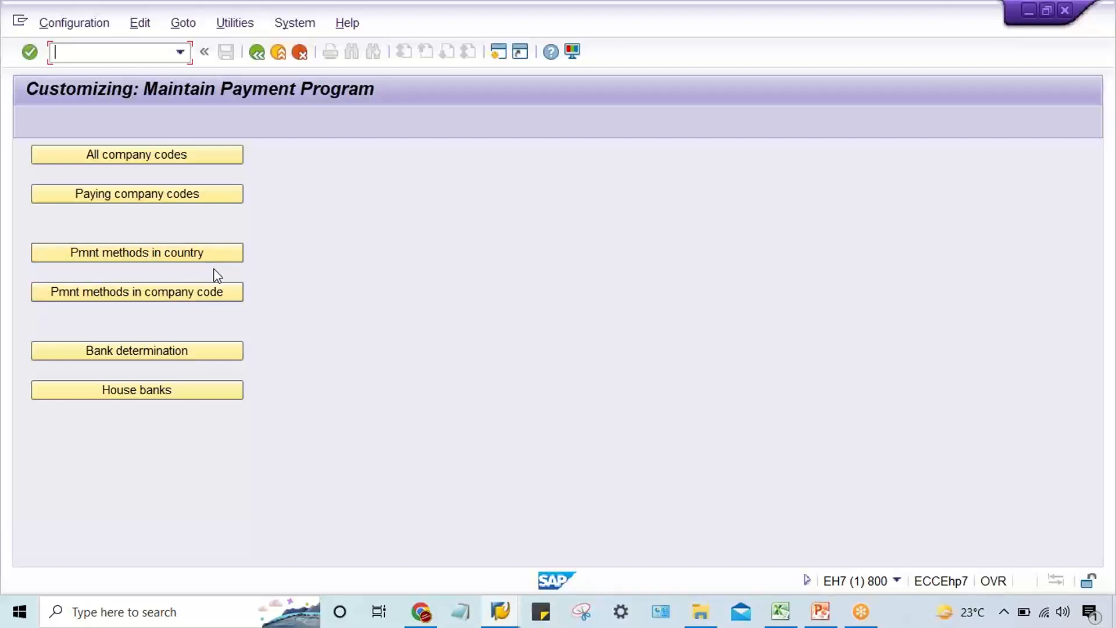
# Create a new company code payment method entry for paying company code TM22 with payment method T.
pyautogui.click(141, 294)
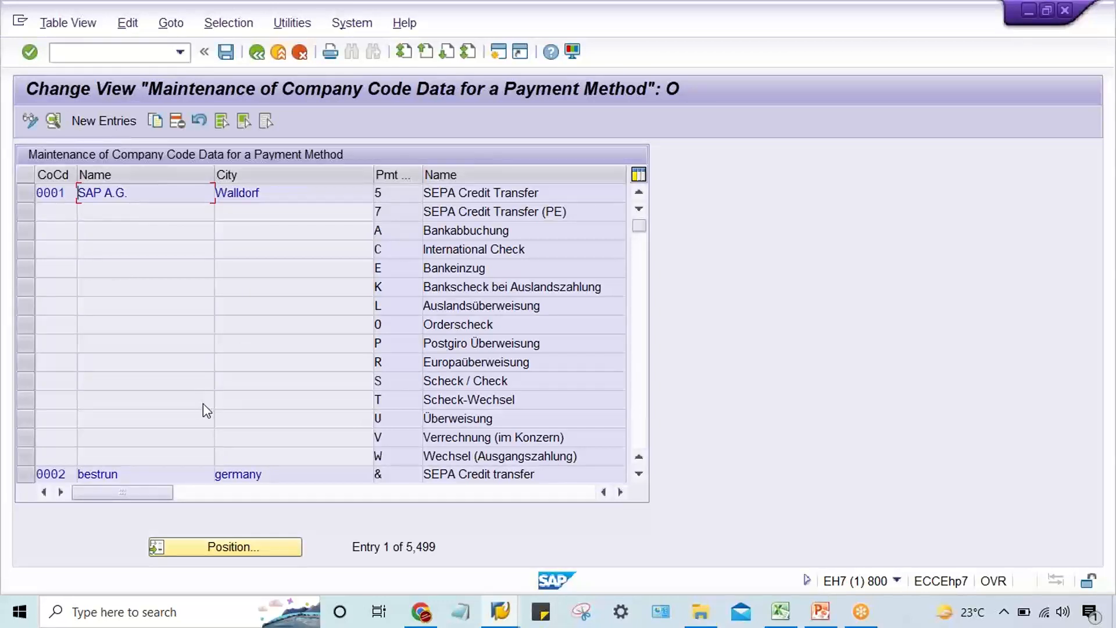
pyautogui.click(110, 119)
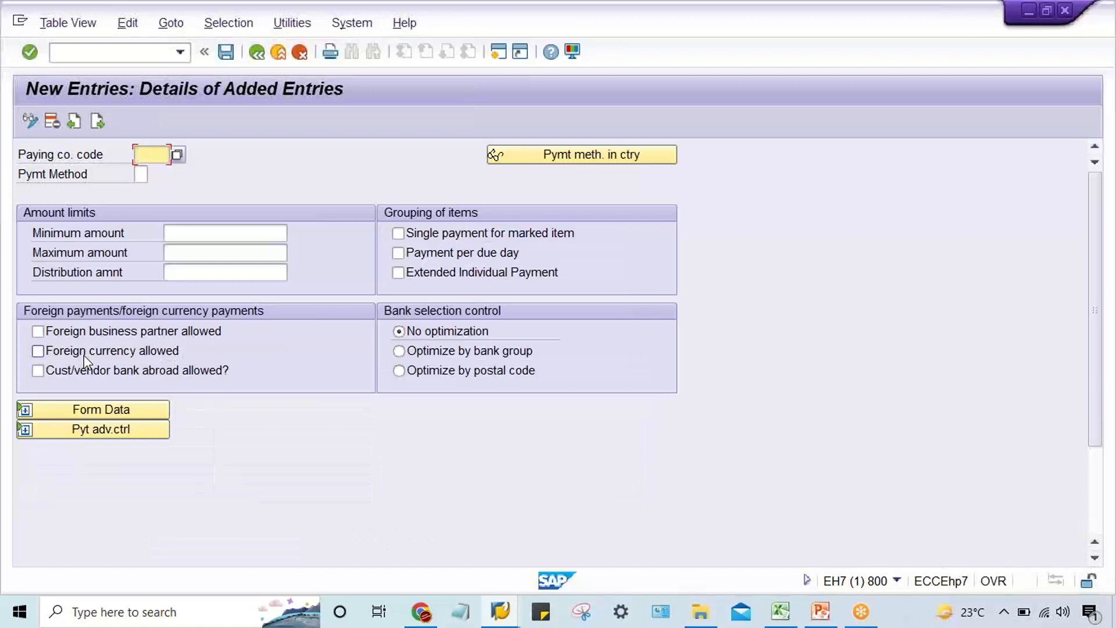
pyautogui.write('TM22')
pyautogui.press('Tab')
pyautogui.write('T')
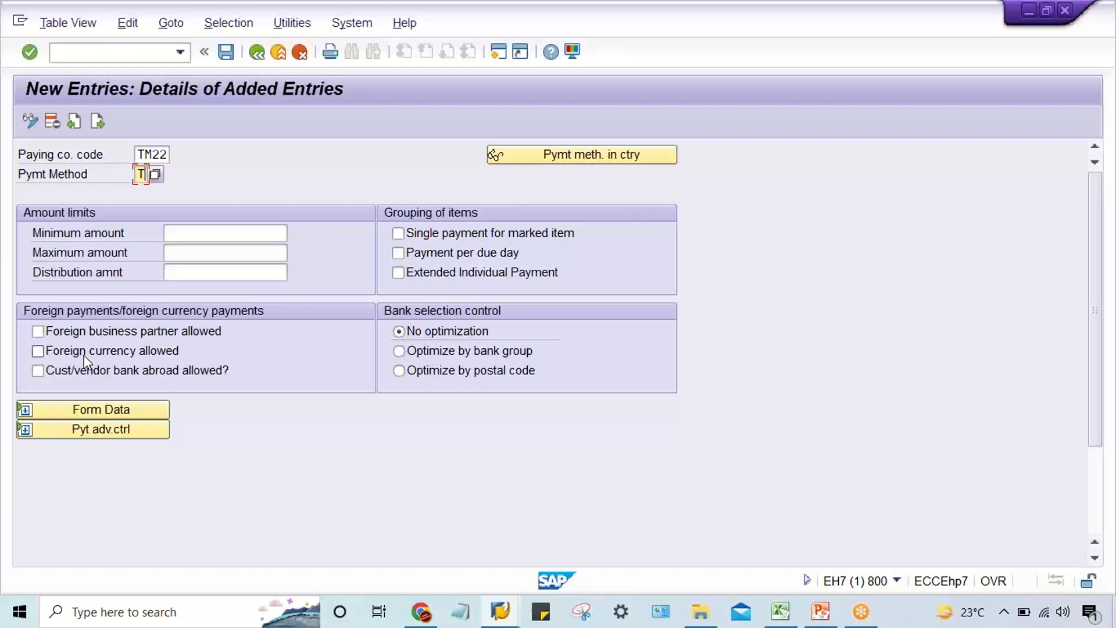
pyautogui.press('Down')
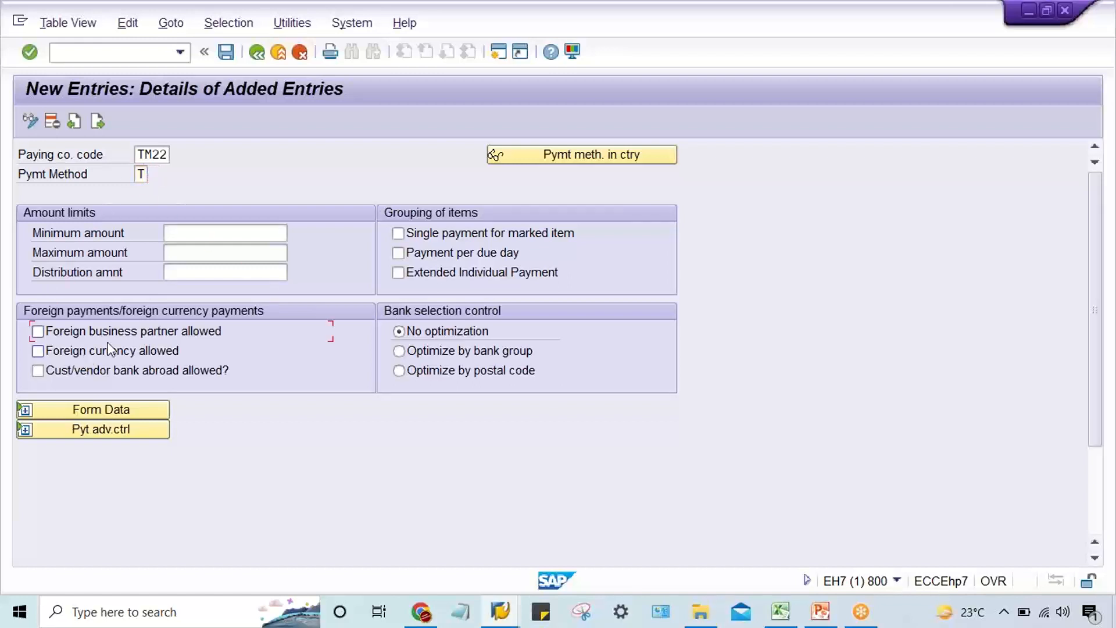
pyautogui.click(202, 236)
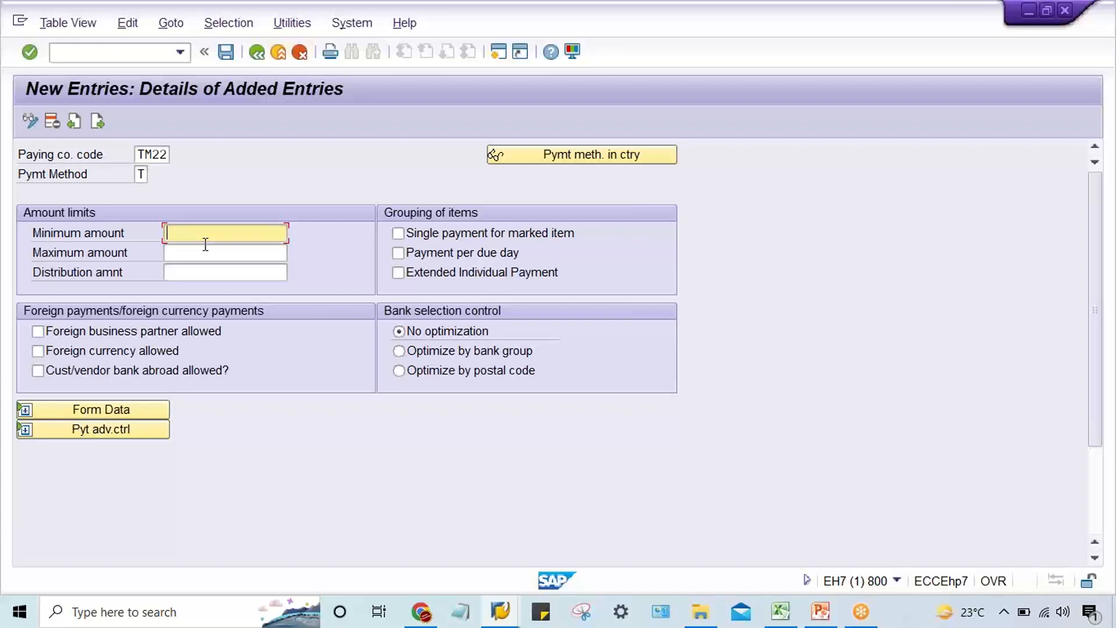
pyautogui.write('10')
pyautogui.press('Tab')
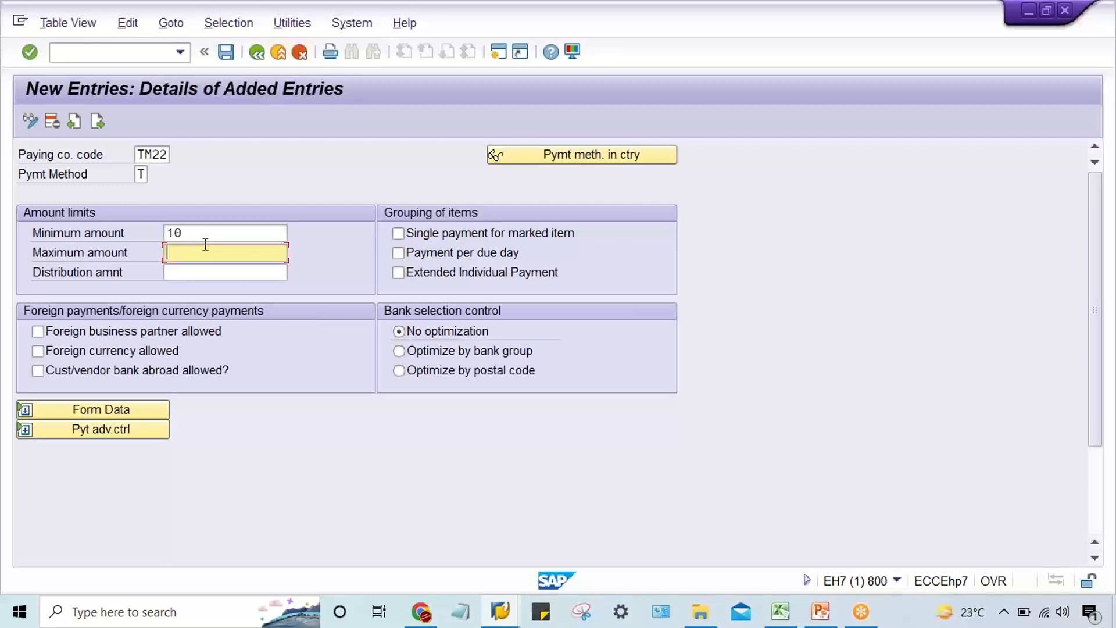
pyautogui.write('99999999999')
pyautogui.press('Return')
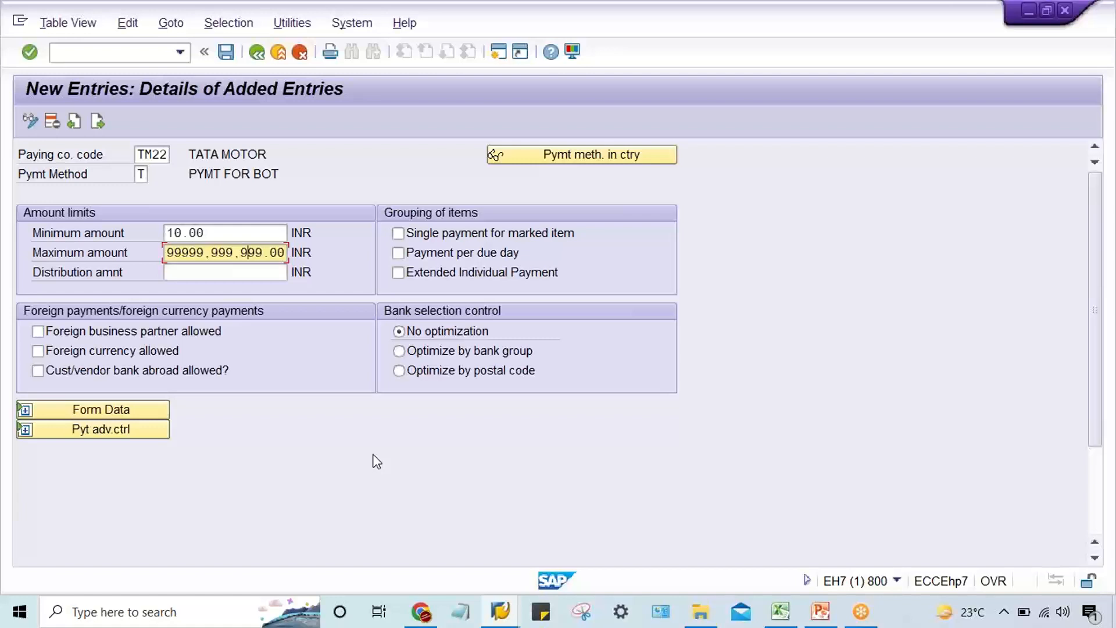
# Save the TM22 payment method entry under the proposed customizing request and return to the payment program overview.
pyautogui.hotkey('ctrl', 's')
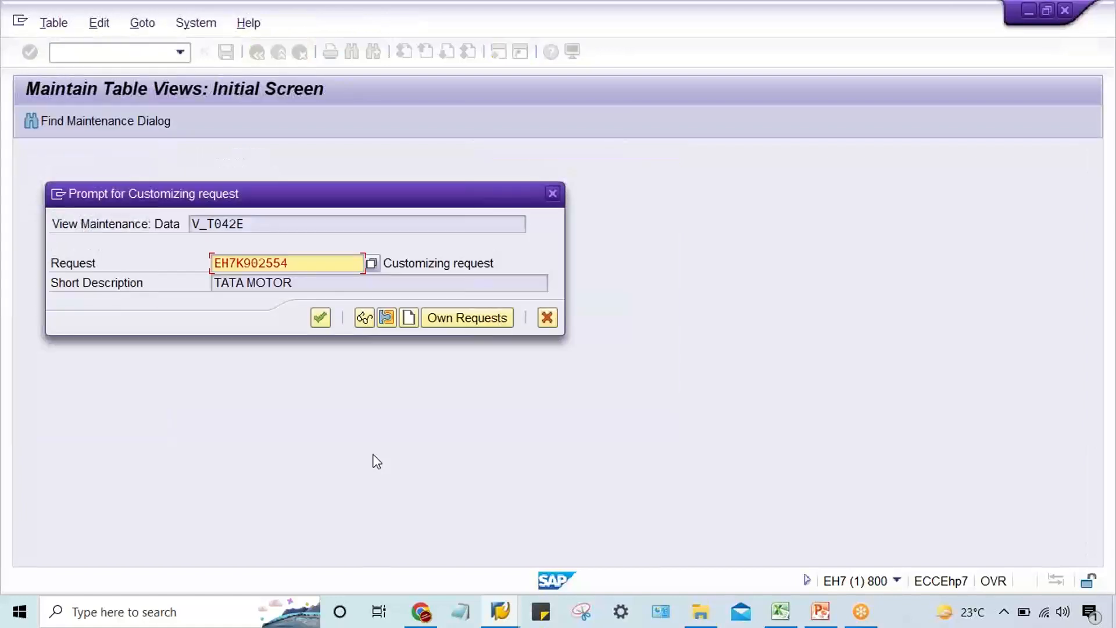
pyautogui.press('Return')
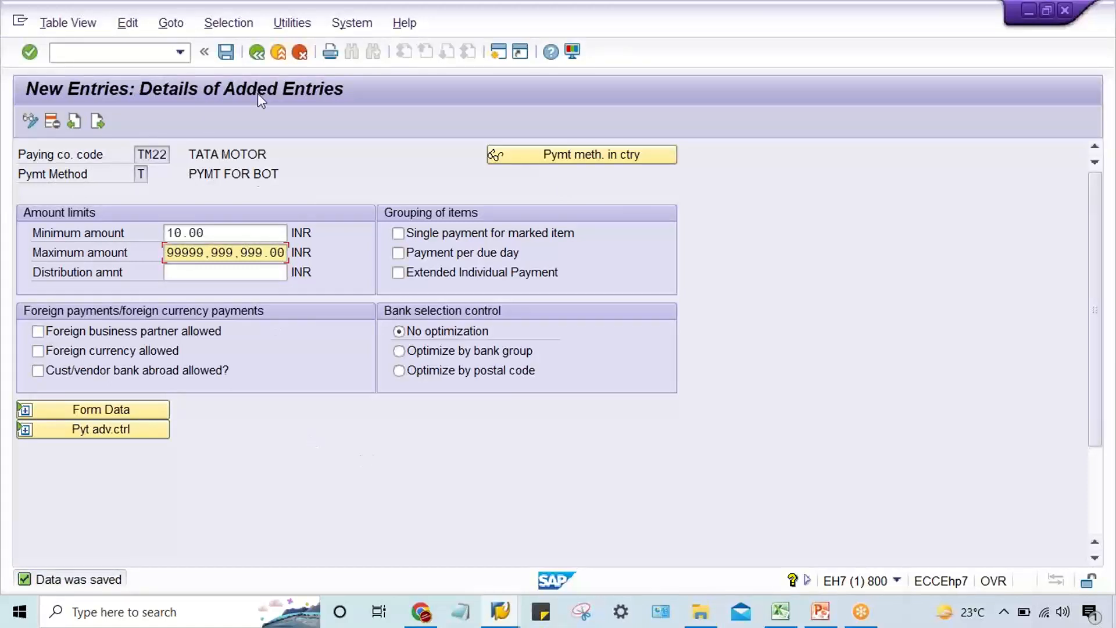
pyautogui.click(253, 58)
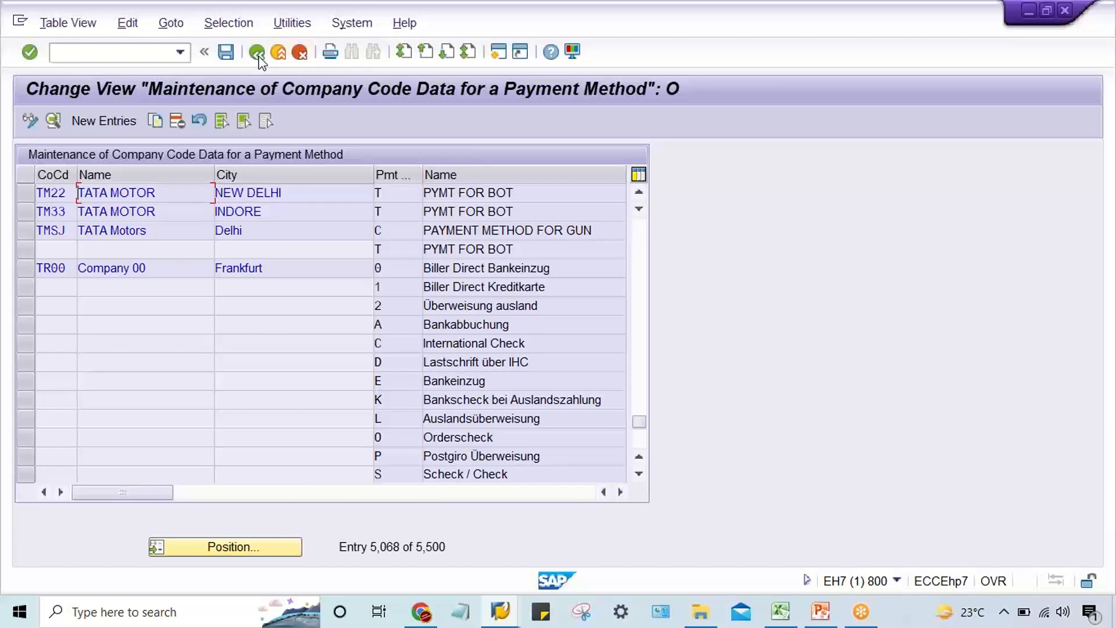
pyautogui.click(256, 54)
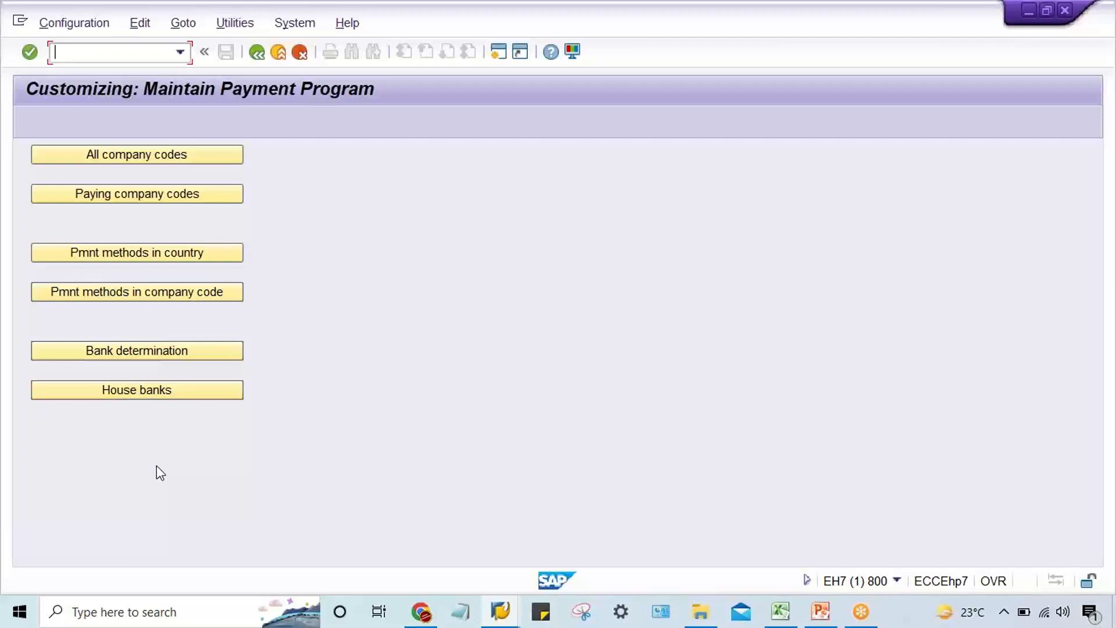
# Open house bank maintenance in SAP, switch to Excel and enter HDFC in cell G6 beside the first T amount.
pyautogui.click(150, 393)
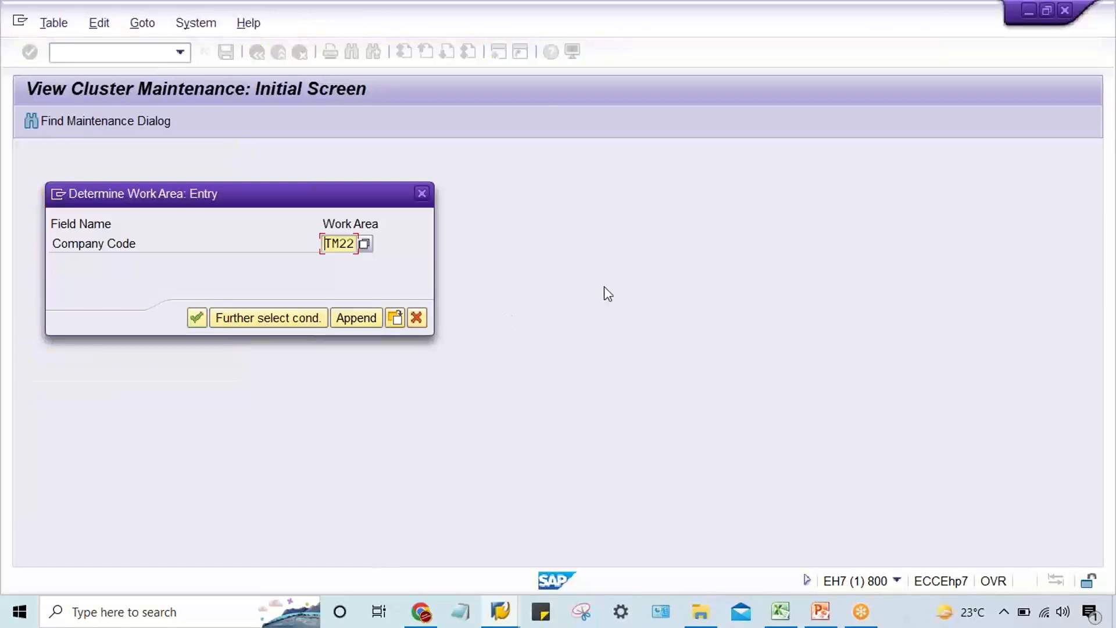
pyautogui.moveTo(781, 610)
pyautogui.click(792, 578)
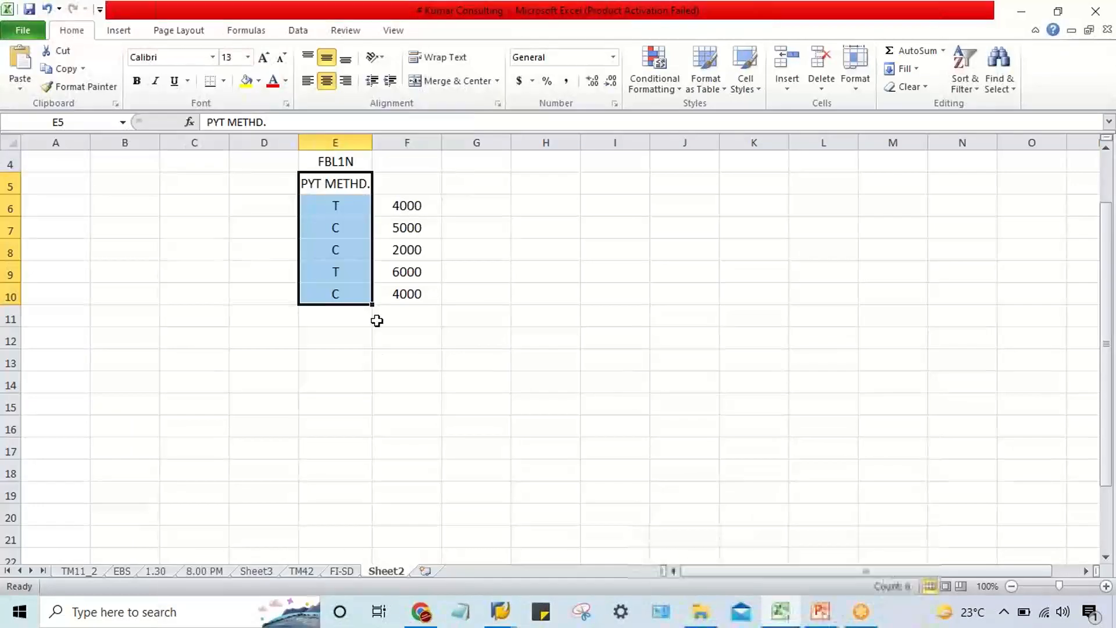
pyautogui.click(491, 291)
pyautogui.click(499, 210)
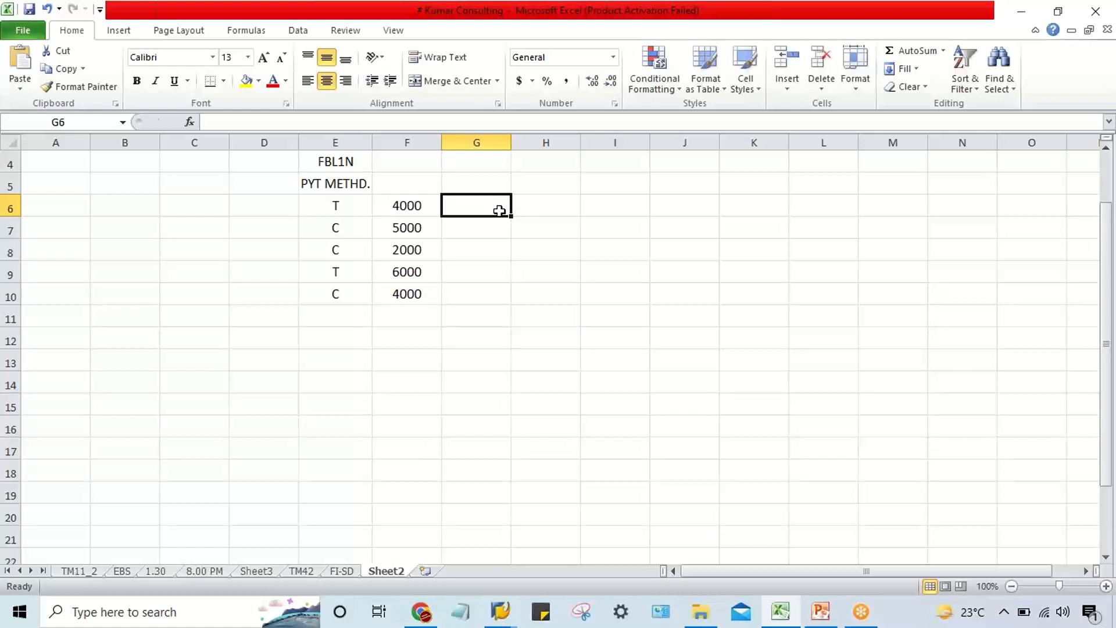
pyautogui.write('HDFC')
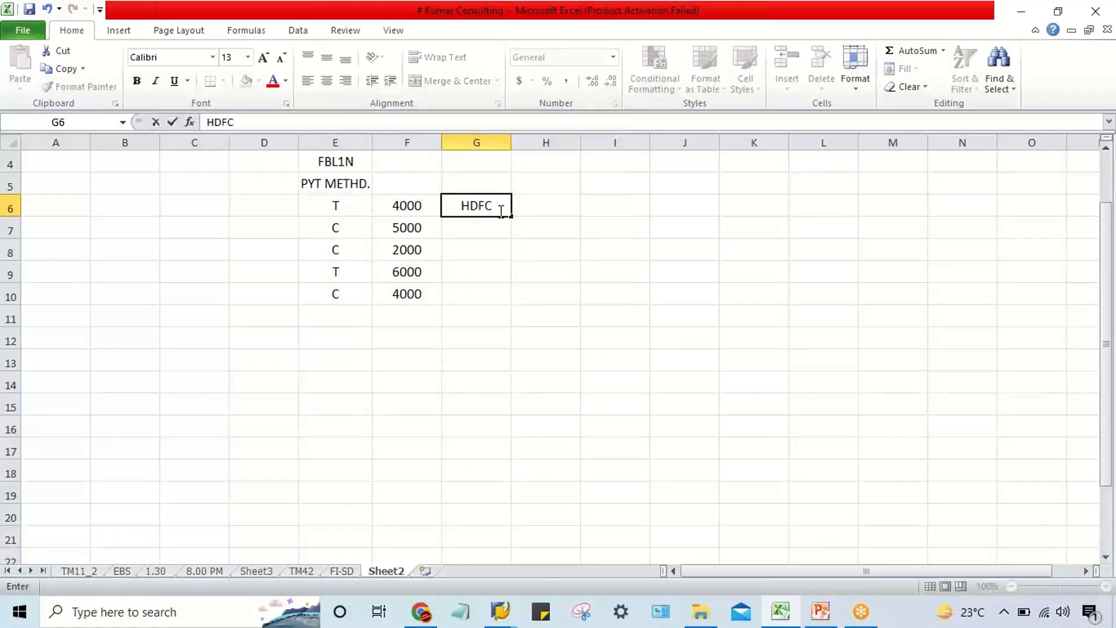
pyautogui.press('Return')
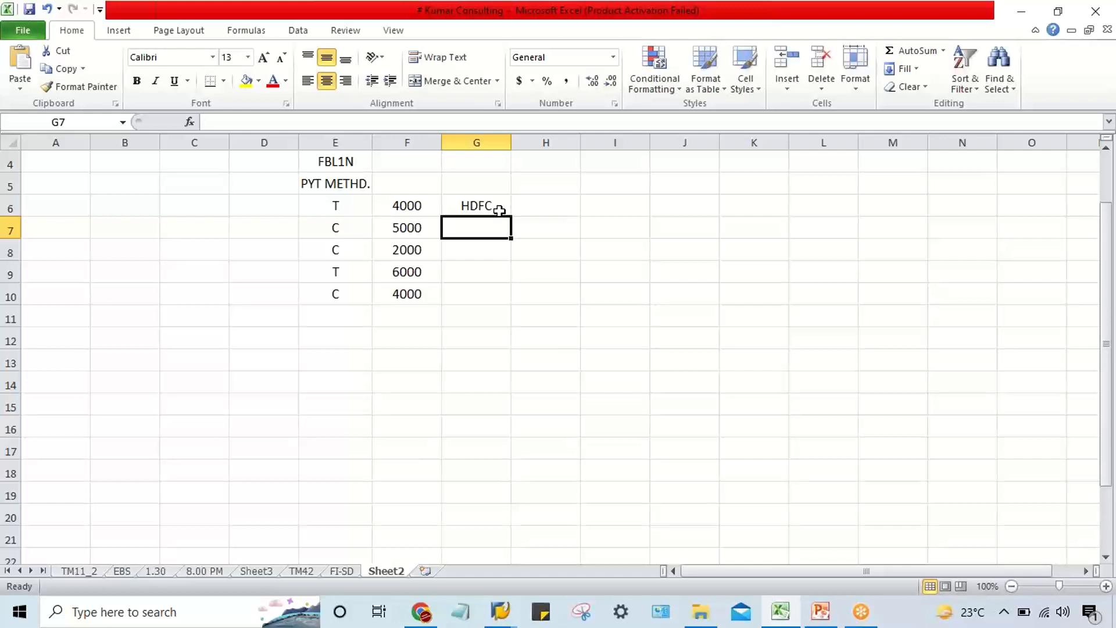
# Examine the payment method, amount and HDFC bank entries in row 6.
pyautogui.click(462, 202)
pyautogui.click(533, 204)
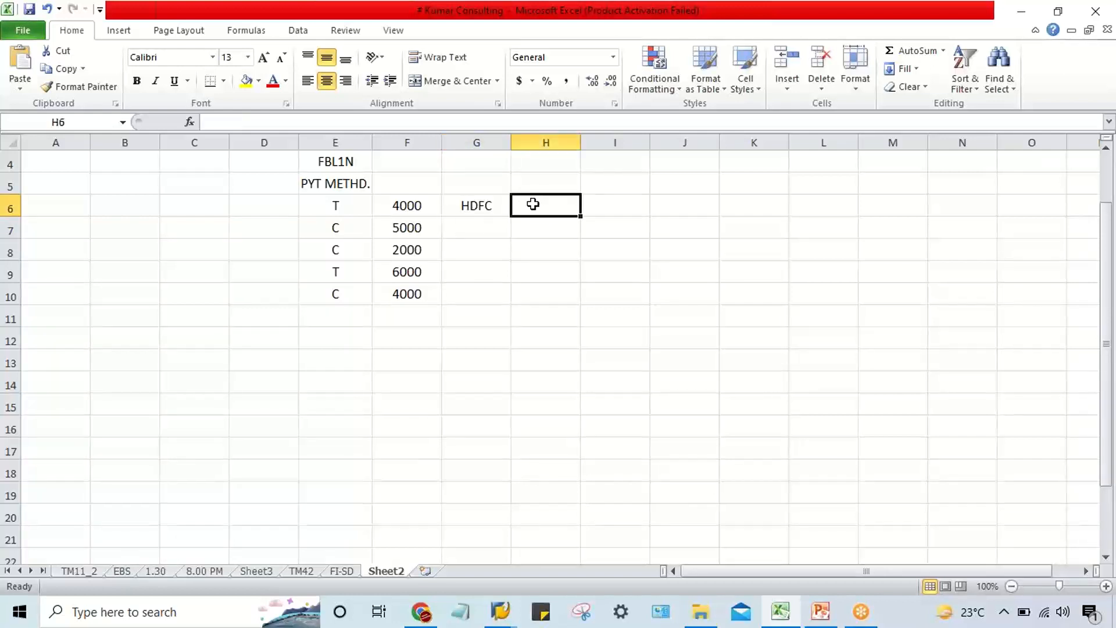
pyautogui.click(489, 205)
pyautogui.click(529, 212)
pyautogui.click(490, 207)
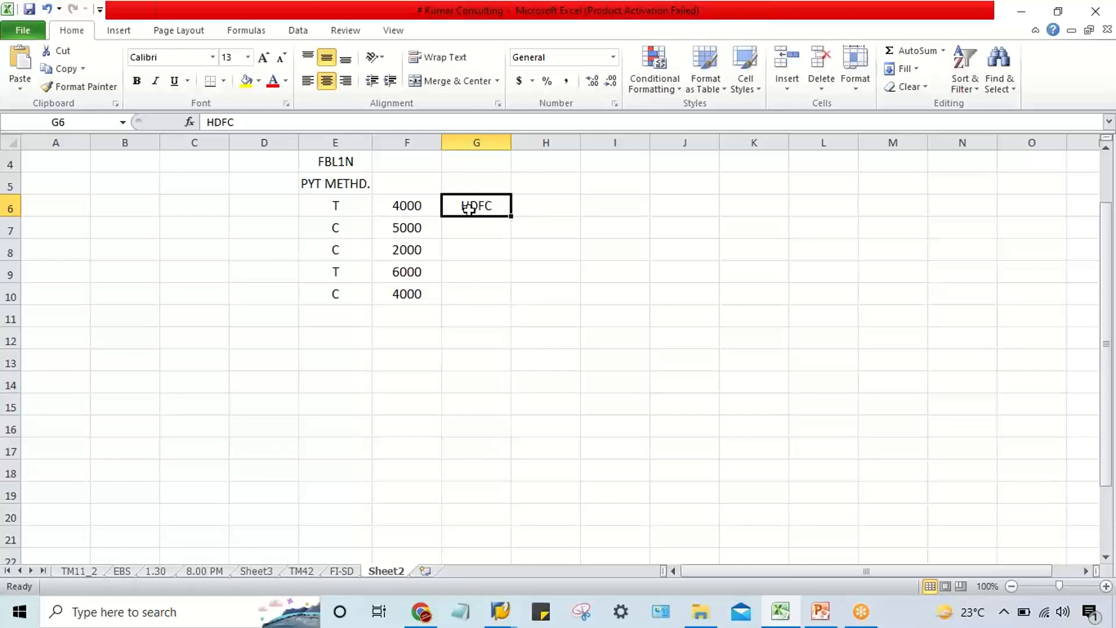
pyautogui.click(391, 209)
pyautogui.click(488, 205)
pyautogui.moveTo(332, 207); pyautogui.dragTo(459, 206)
pyautogui.click(393, 207)
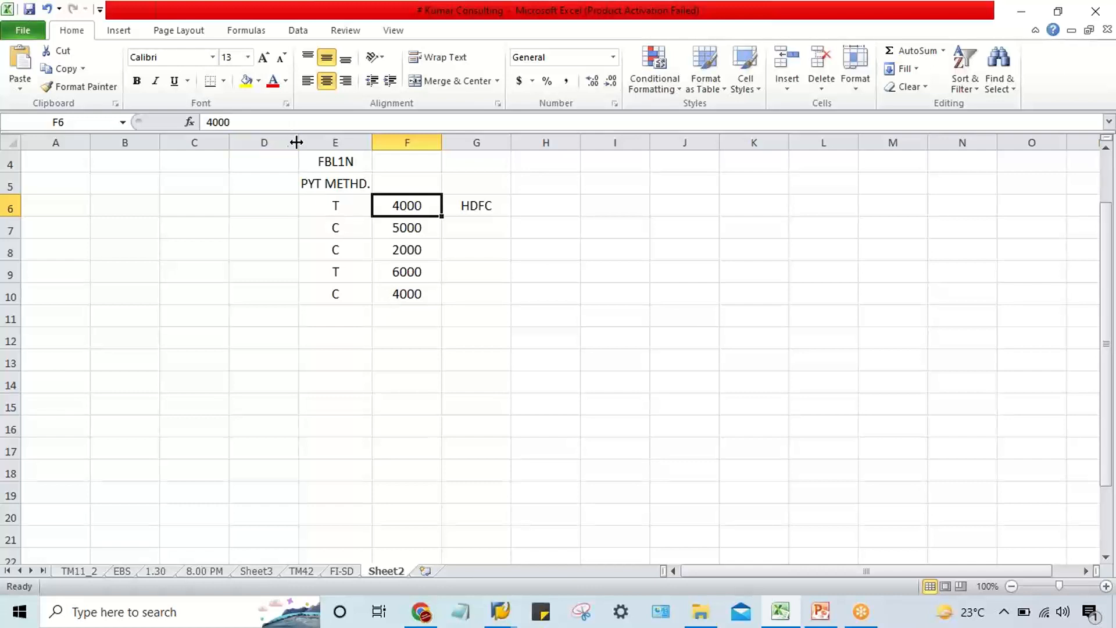
# Widen column D and enter VENDOR ACT DR. in cell D6 beside the first T payment.
pyautogui.moveTo(295, 143); pyautogui.dragTo(388, 144)
pyautogui.click(305, 211)
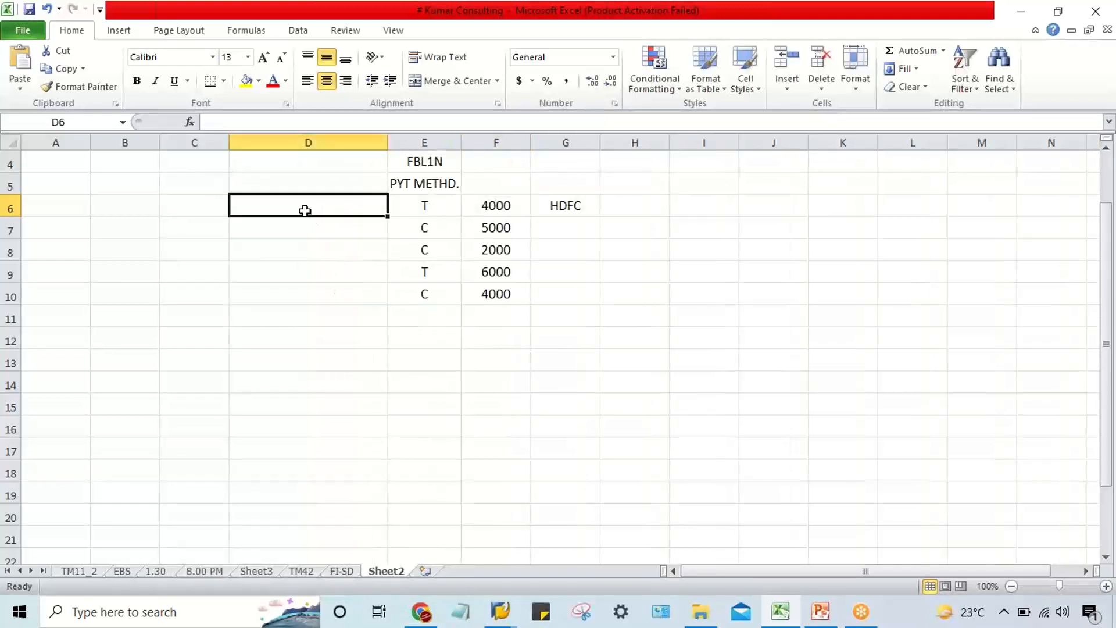
pyautogui.write('V')
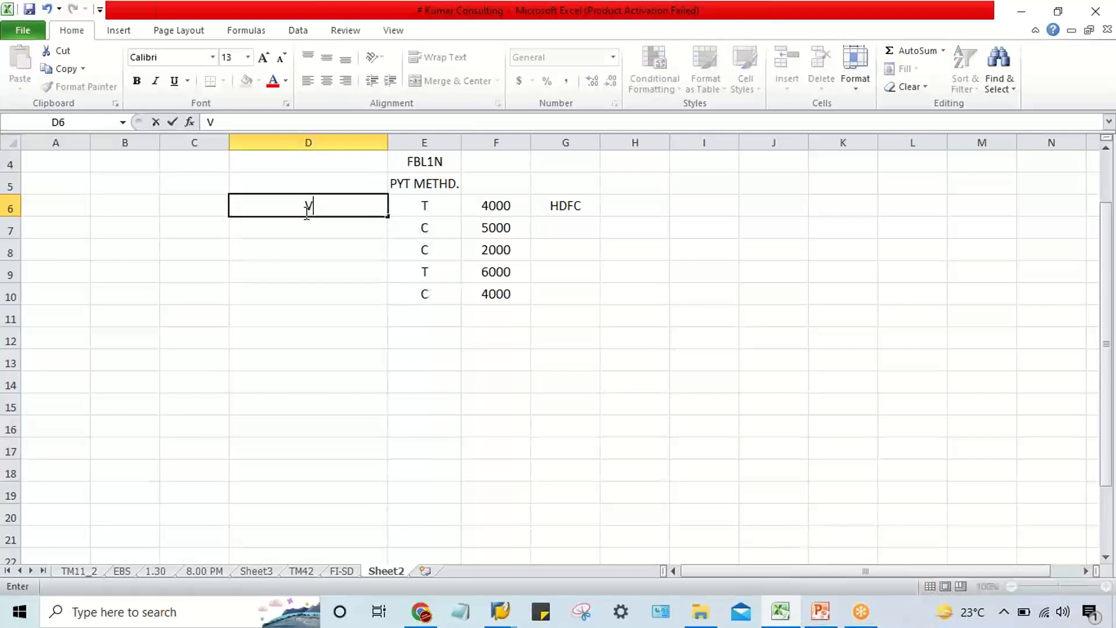
pyautogui.write('ENDOR AC')
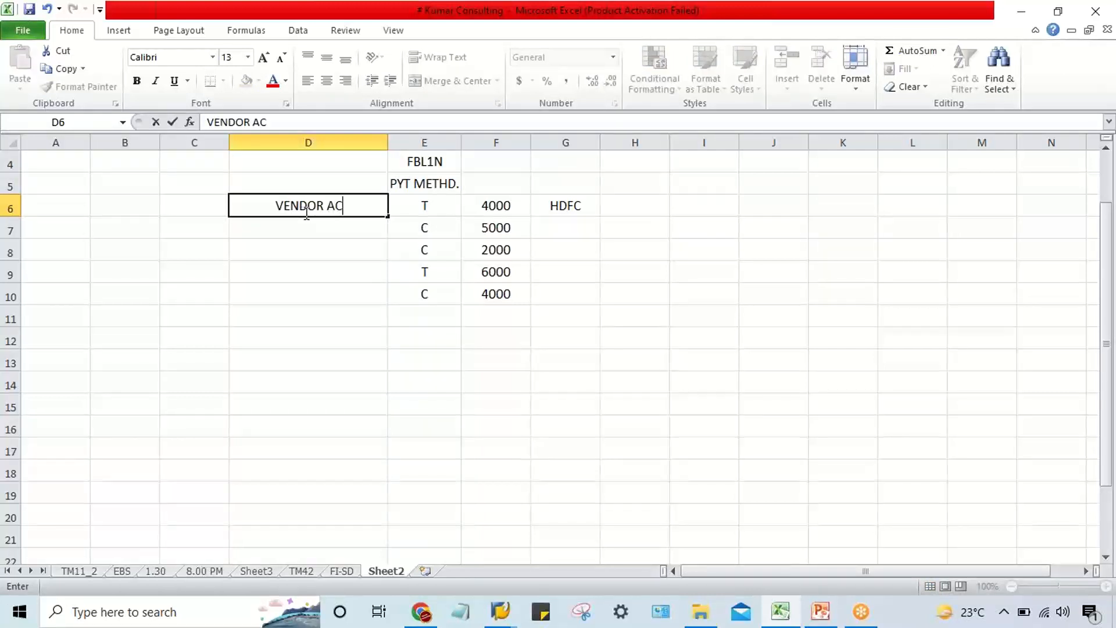
pyautogui.write('T DR.')
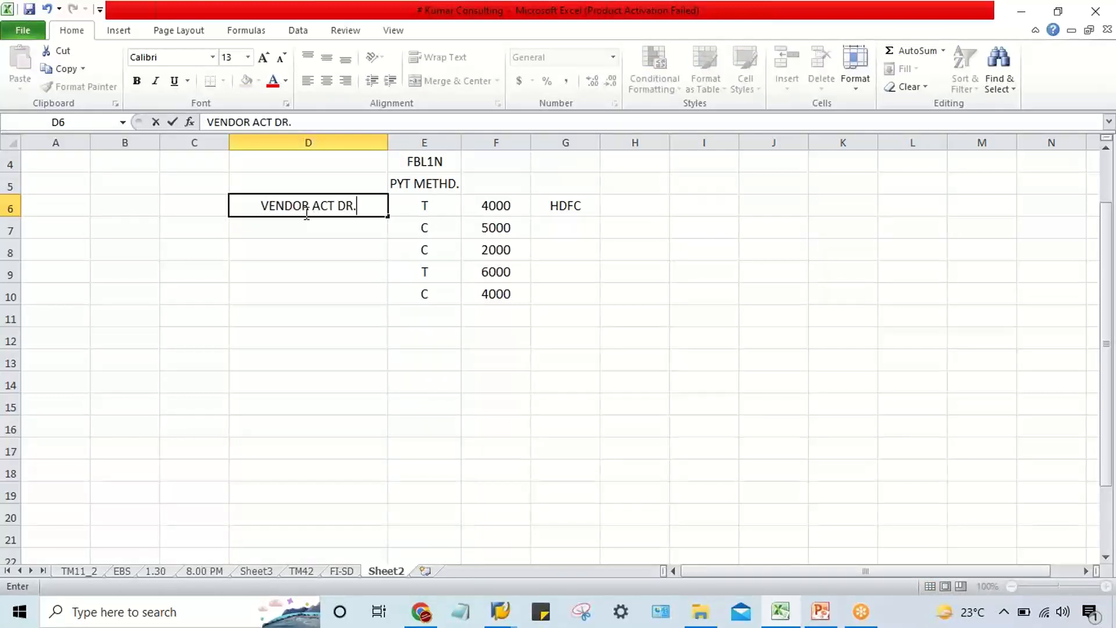
pyautogui.press('Return')
# Enter HDFC BANK ACT. CR. in cell D7 and compare it with the HDFC entry in row 6.
pyautogui.write('BANK')
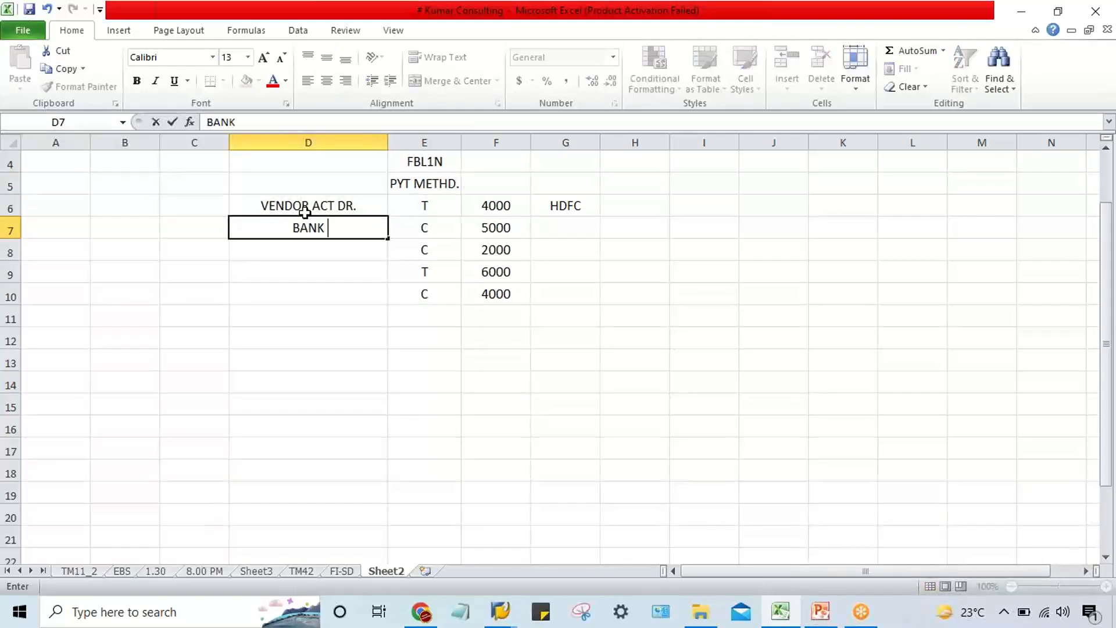
pyautogui.press('BackSpace')
pyautogui.press('BackSpace')
pyautogui.press('BackSpace')
pyautogui.press('BackSpace')
pyautogui.press('BackSpace')
pyautogui.write('HDF')
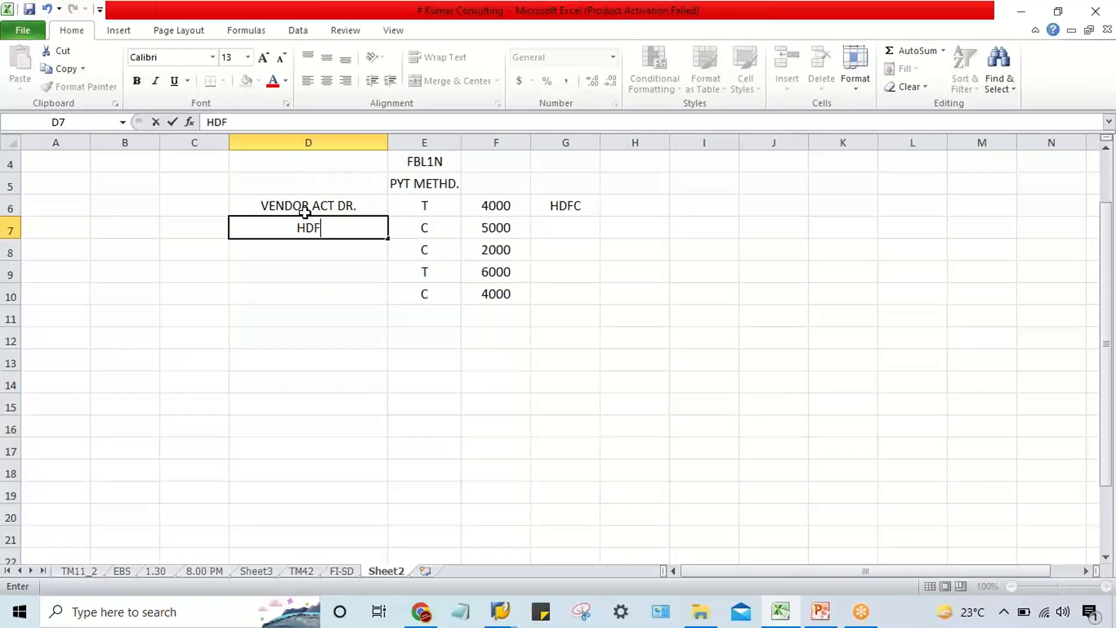
pyautogui.write('C BANK')
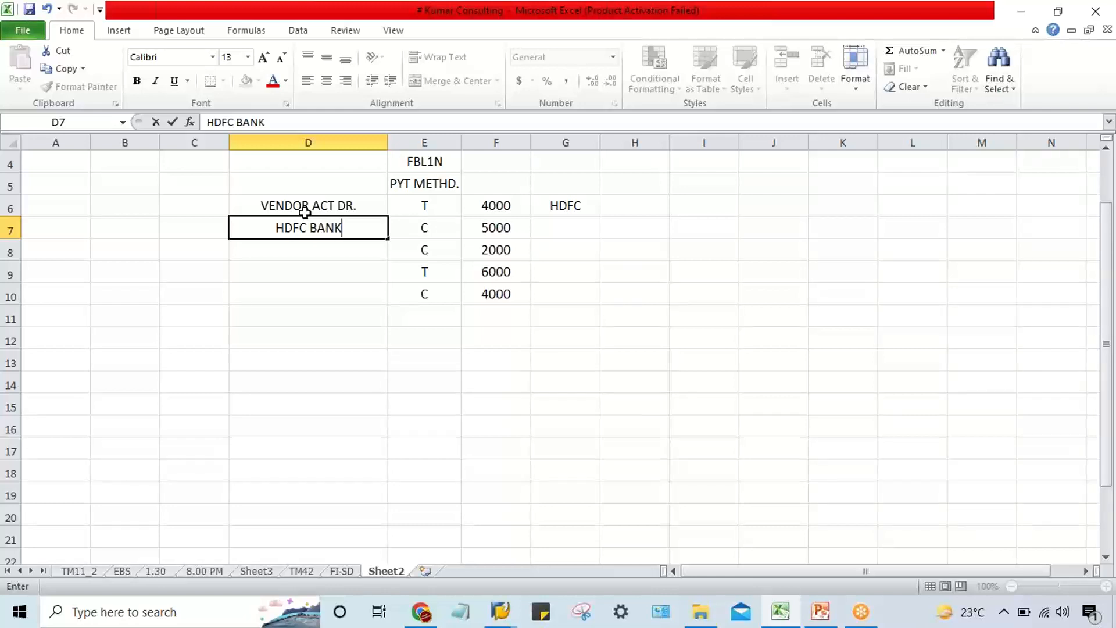
pyautogui.write(' ACT. CR')
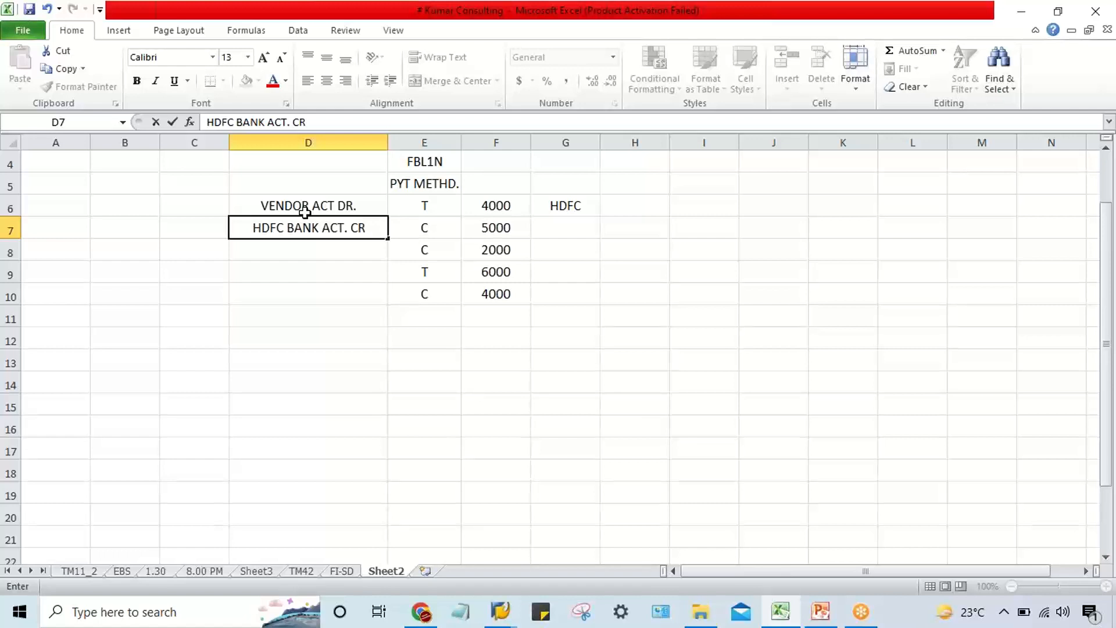
pyautogui.write('.')
pyautogui.press('Return')
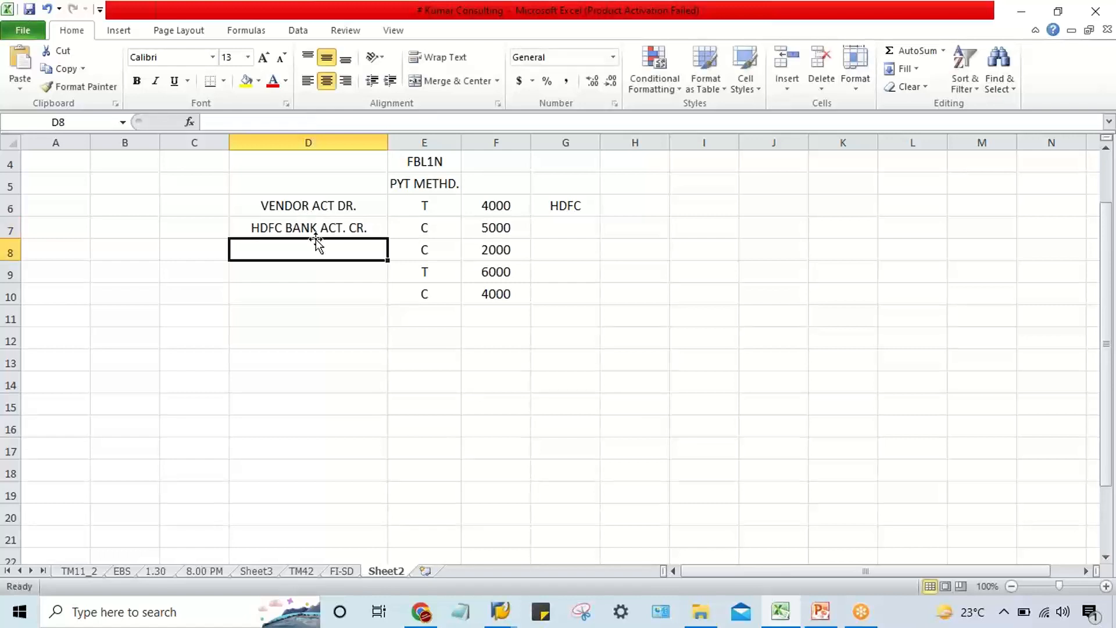
pyautogui.click(304, 227)
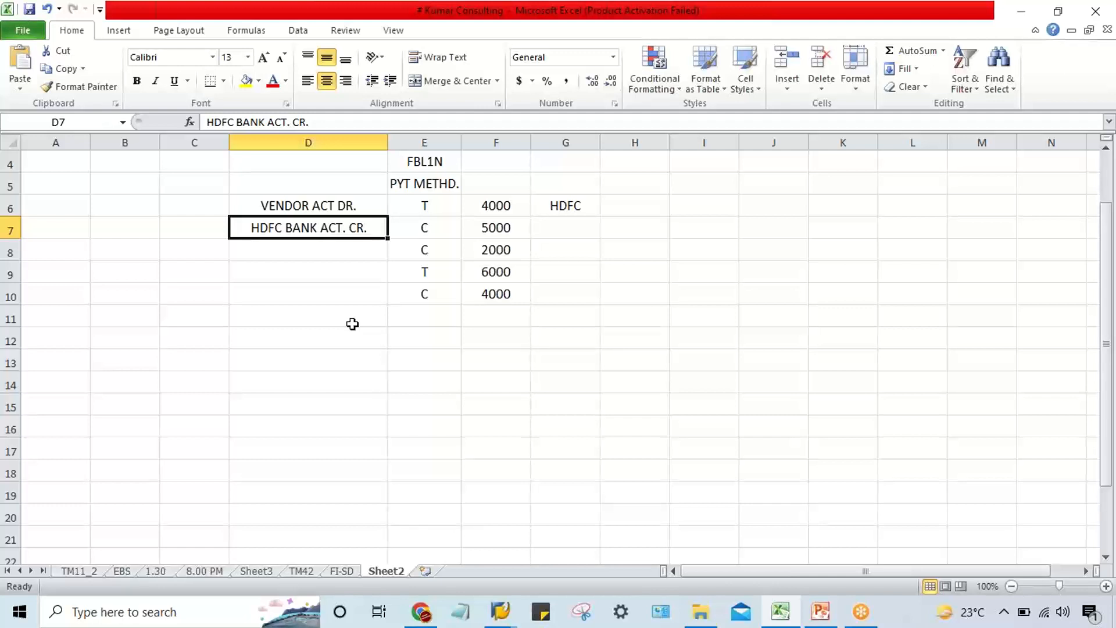
pyautogui.click(554, 208)
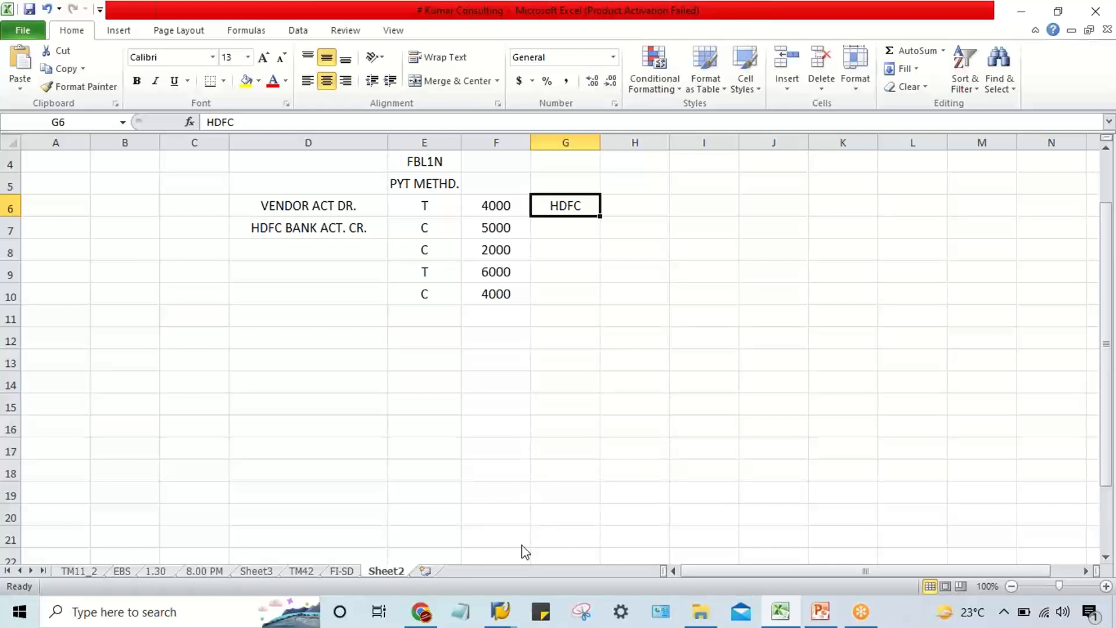
# Switch to SAP, review the house banks of company code TM22 and open bank determination from the payment program overview.
pyautogui.moveTo(498, 618)
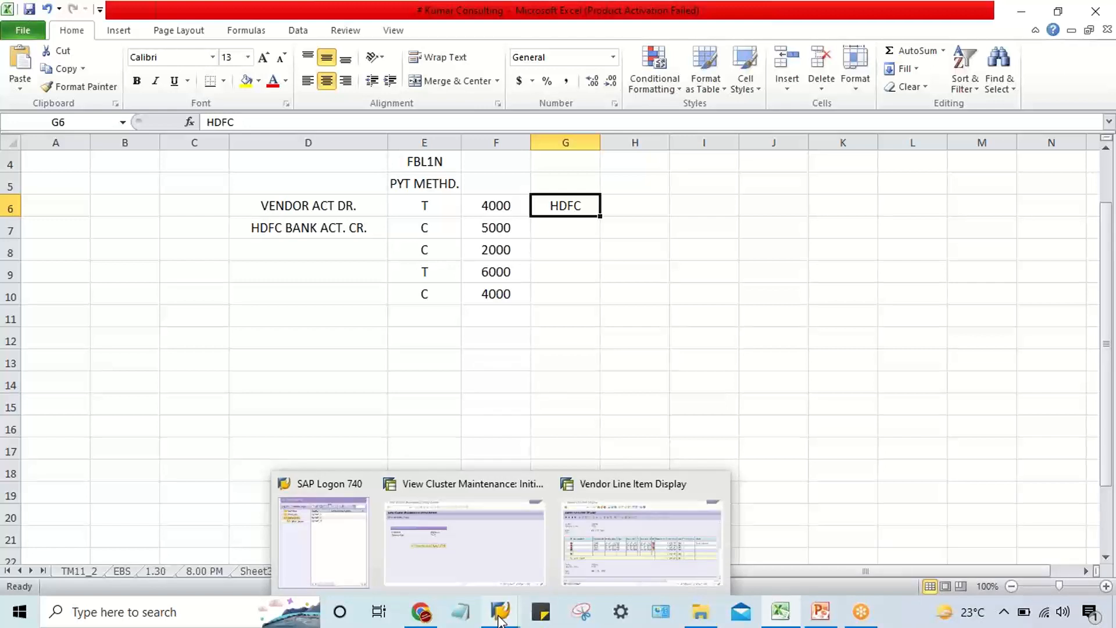
pyautogui.click(479, 545)
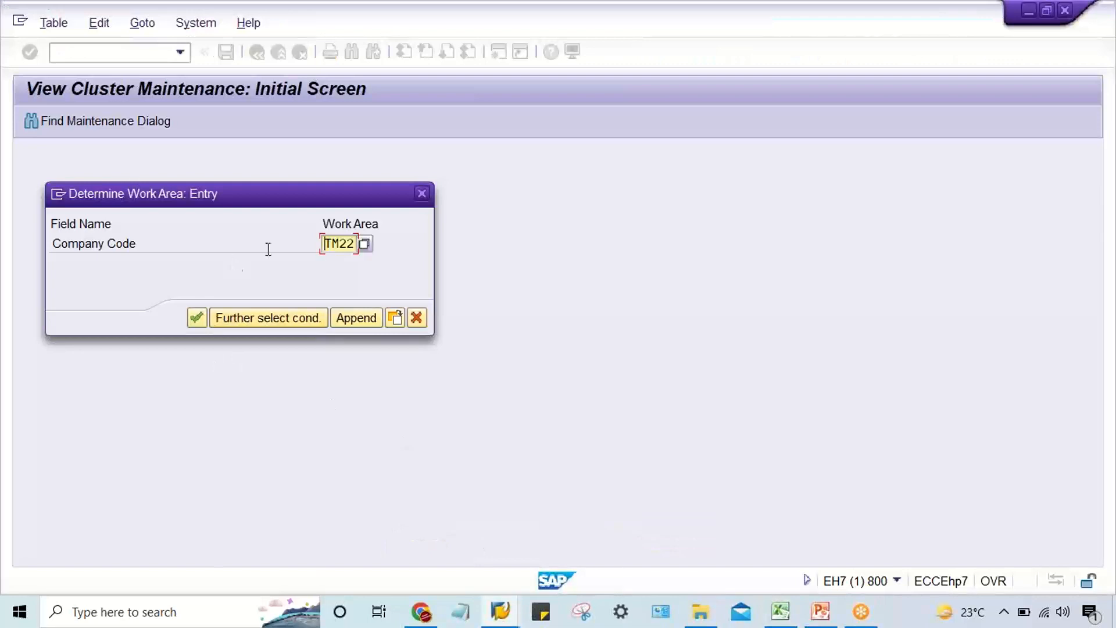
pyautogui.click(197, 317)
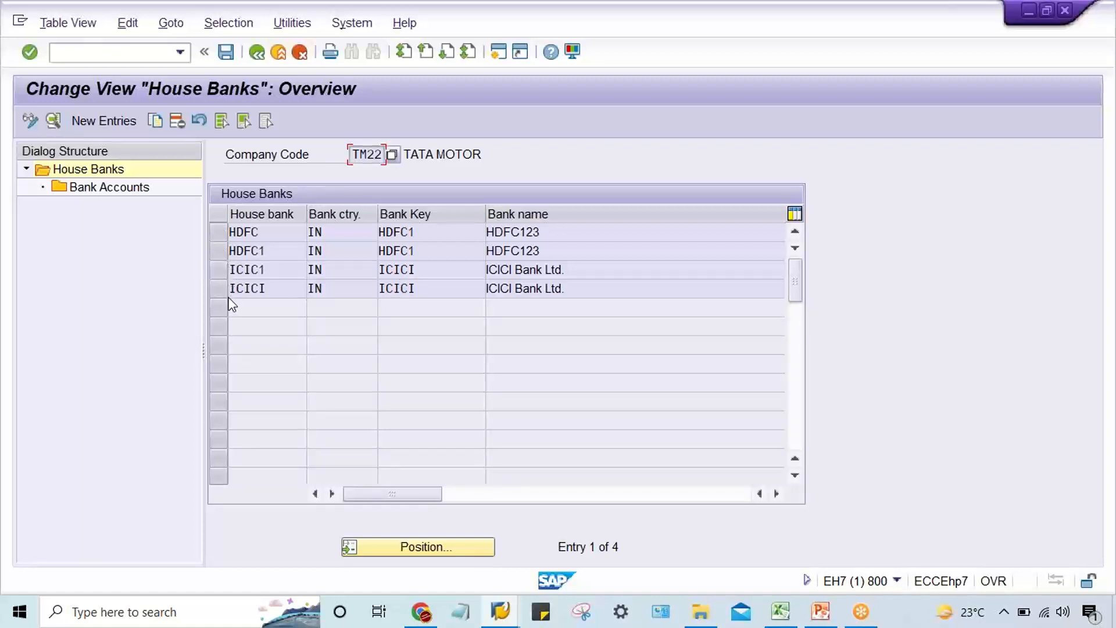
pyautogui.click(255, 53)
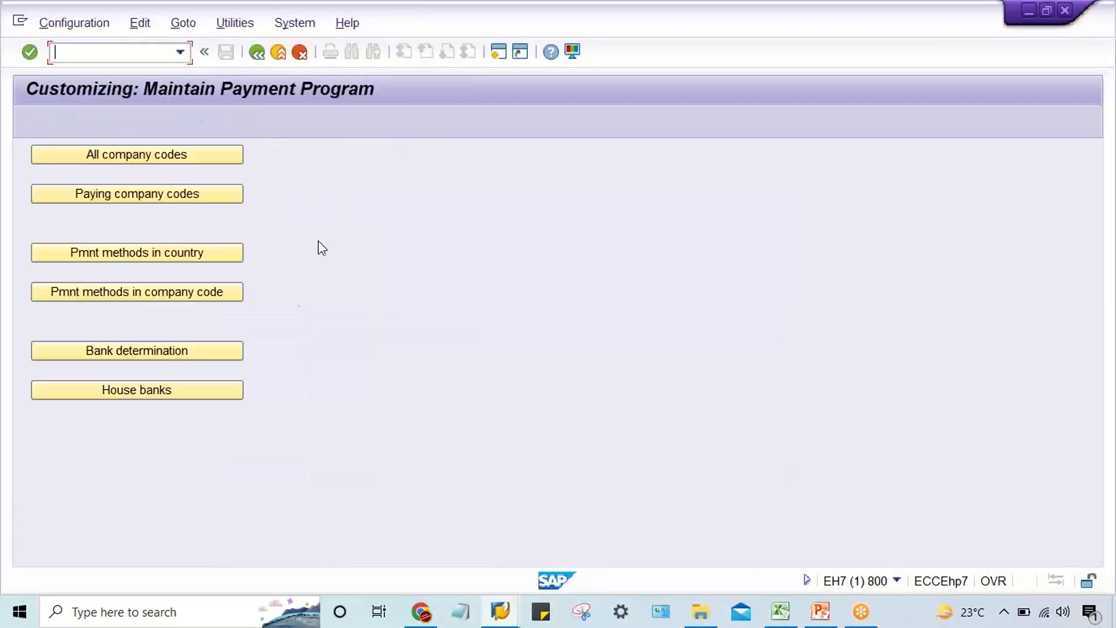
pyautogui.click(194, 351)
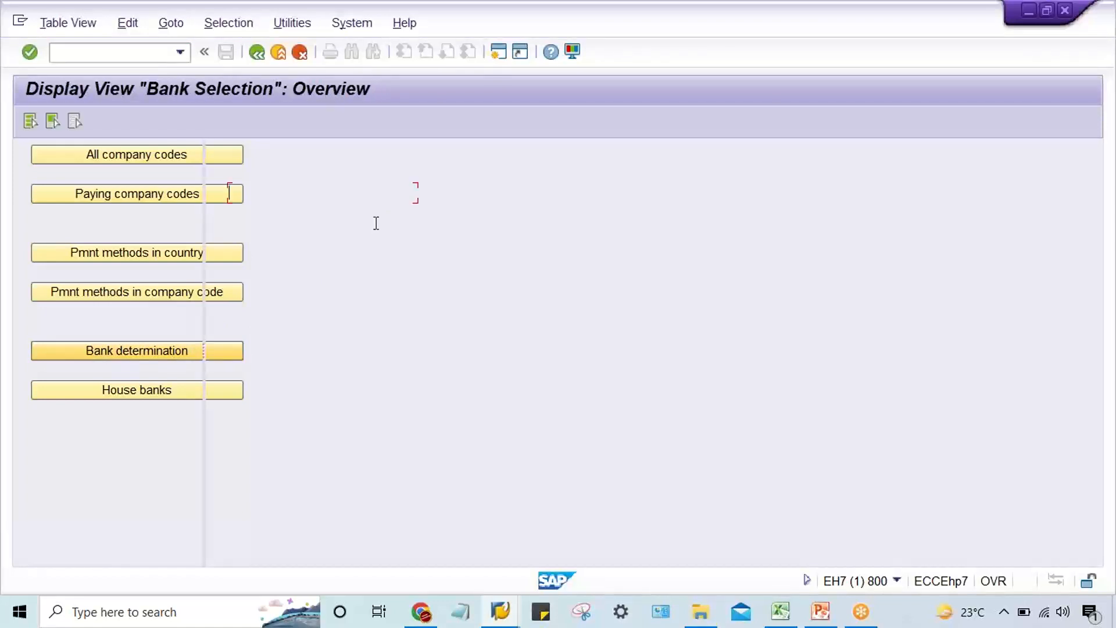
# Start central G/L account maintenance (FS00) in a new session and expand the asset accounts of company code TM22.
pyautogui.click(495, 56)
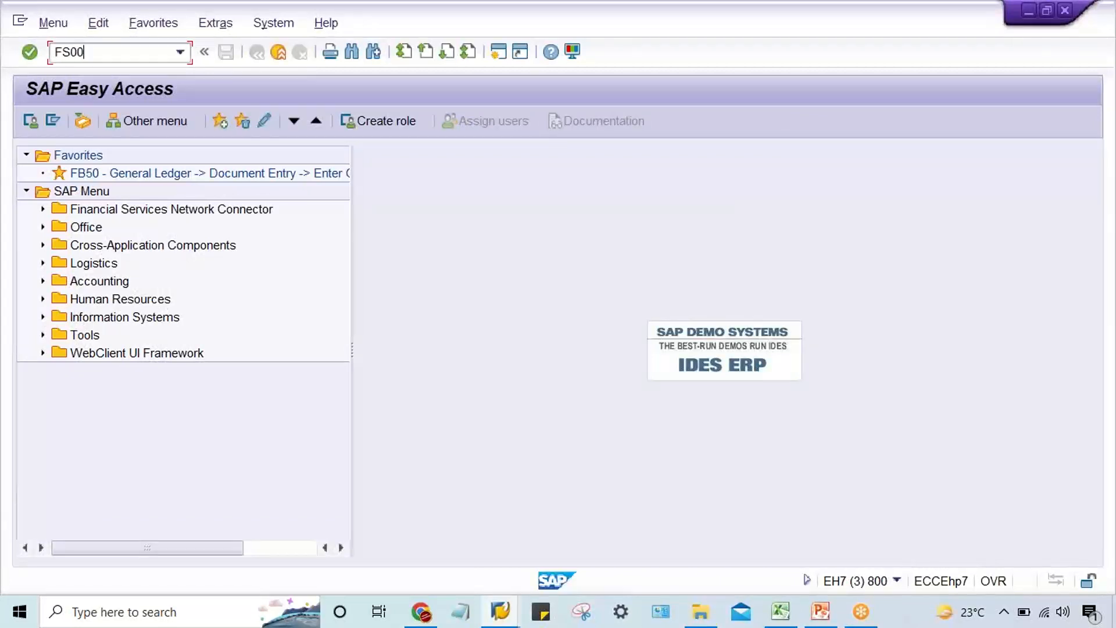
pyautogui.write('FS00')
pyautogui.press('Return')
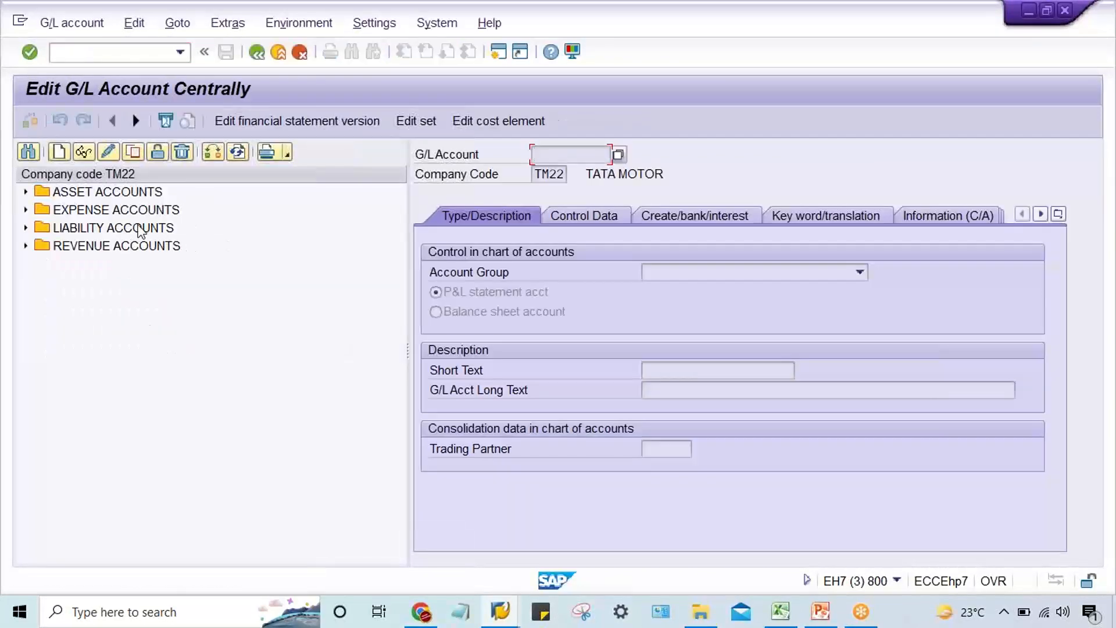
pyautogui.click(127, 198)
pyautogui.doubleClick(128, 199)
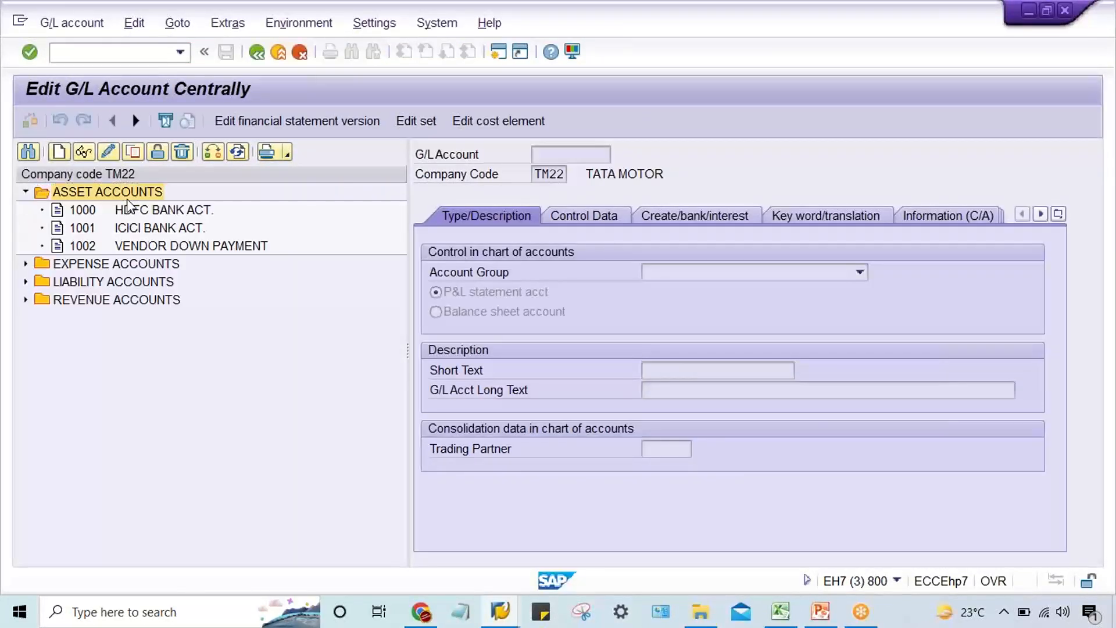
pyautogui.click(127, 204)
pyautogui.press('Down')
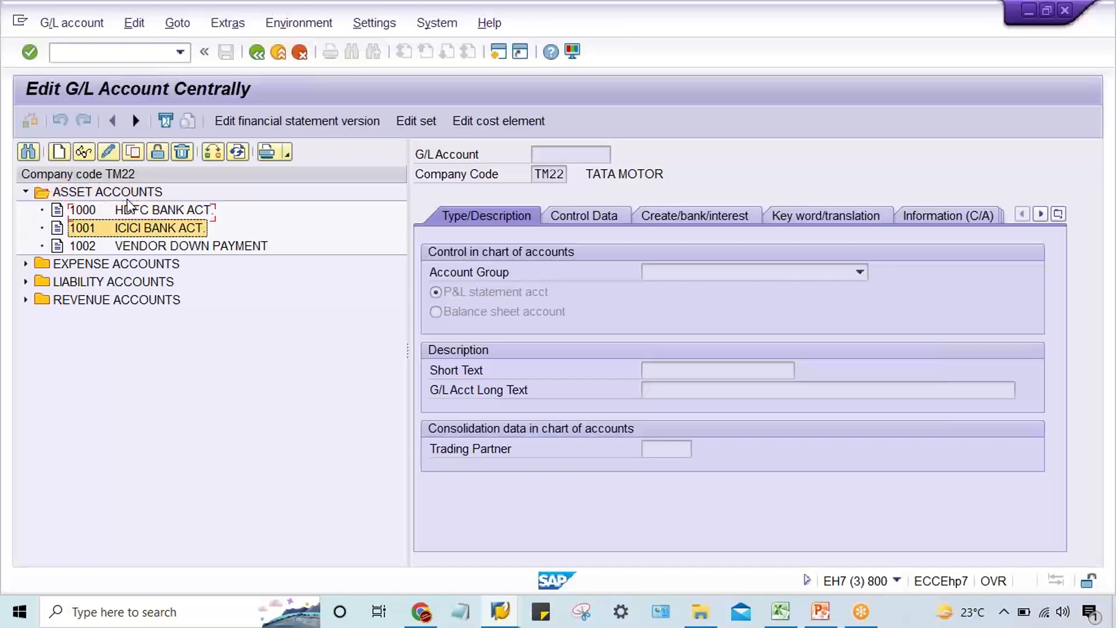
pyautogui.press('Down')
pyautogui.press('Down')
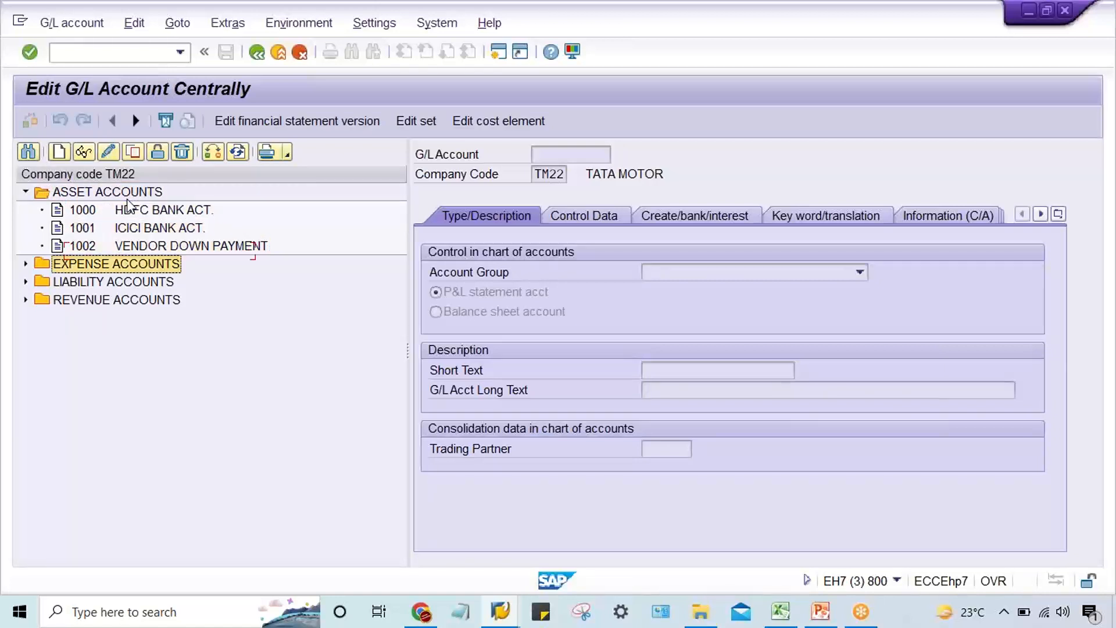
# Expand the expense, liability and revenue account groups to examine the G/L accounts of TM22.
pyautogui.press('Right')
pyautogui.press('Down')
pyautogui.press('Down')
pyautogui.press('Down')
pyautogui.press('Down')
pyautogui.press('Down')
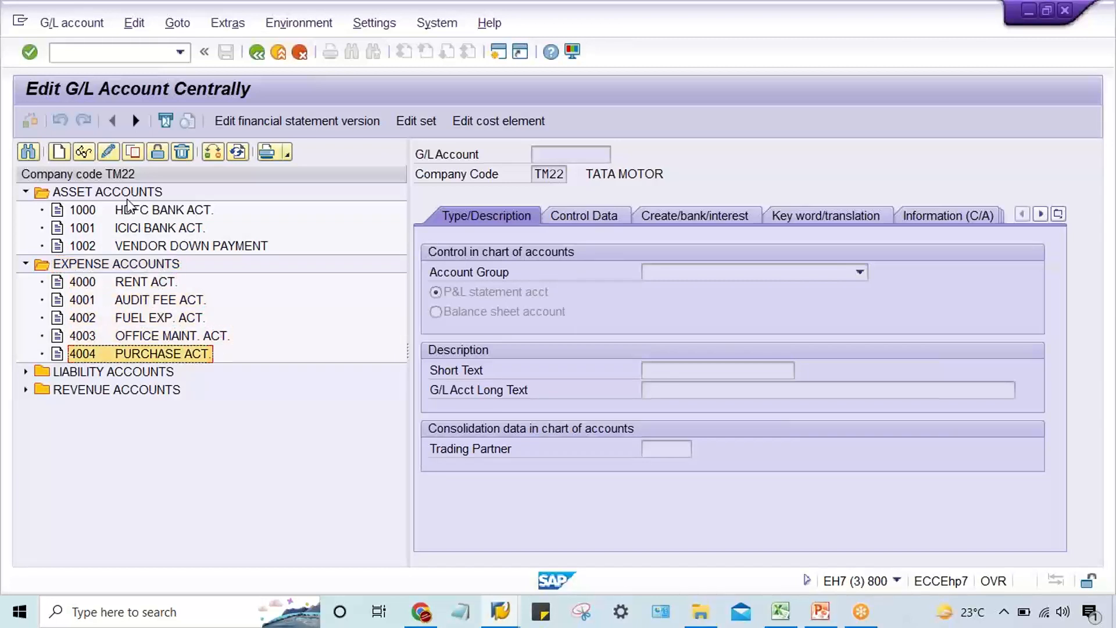
pyautogui.press('Down')
pyautogui.press('Right')
pyautogui.press('Down')
pyautogui.press('Down')
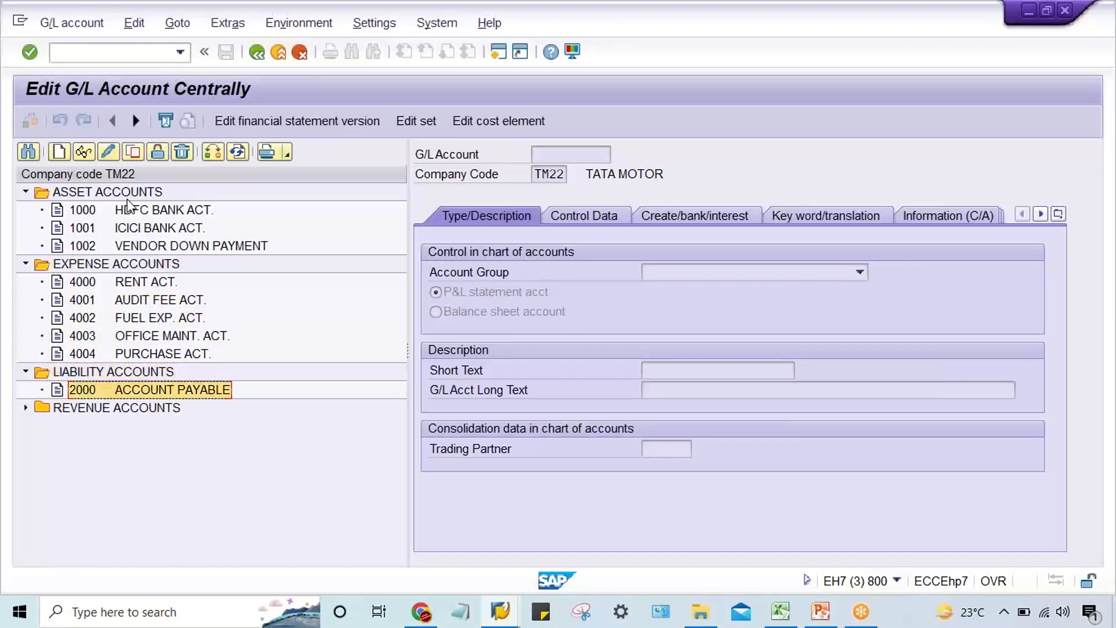
pyautogui.press('Right')
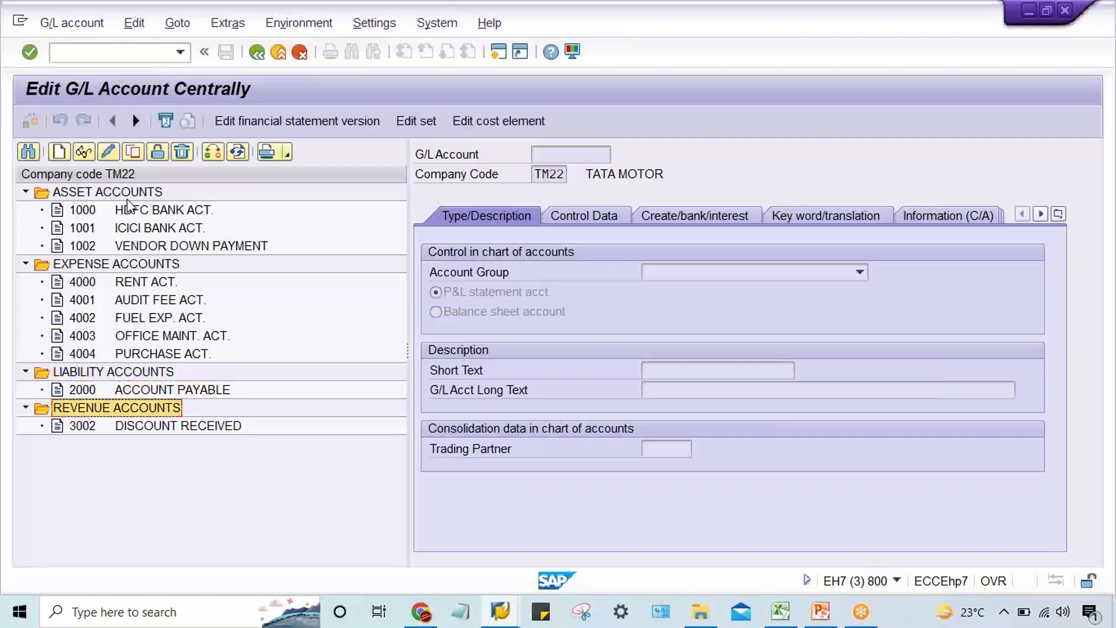
pyautogui.press('Down')
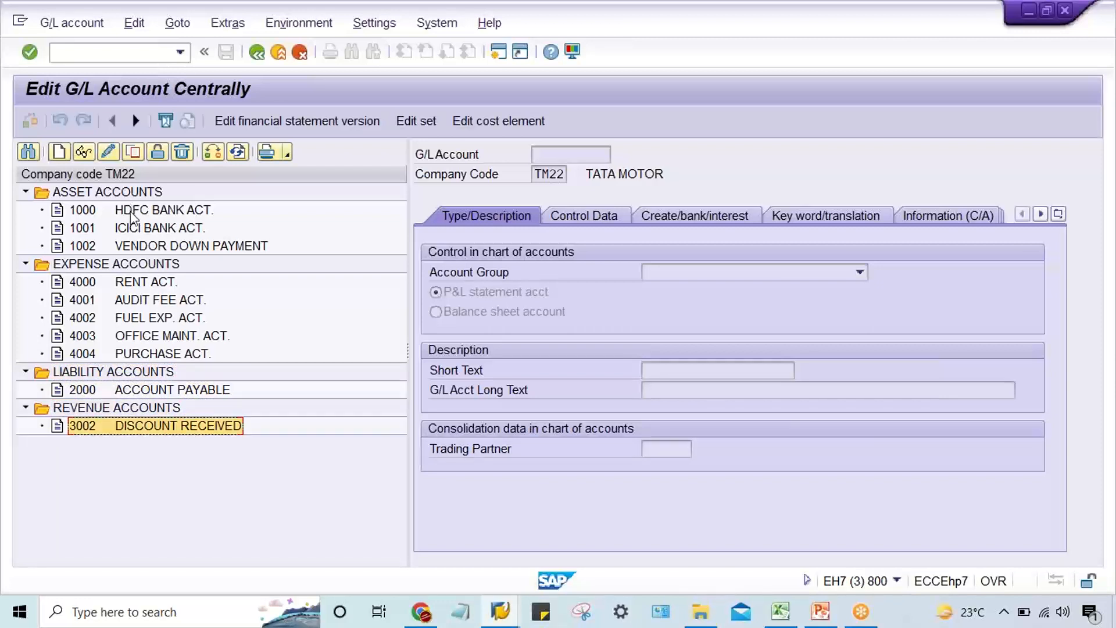
# Display the ICICI BANK ACT. master record's keyword/translation and chart-of-accounts information, and the same information for HDFC BANK ACT.
pyautogui.click(140, 228)
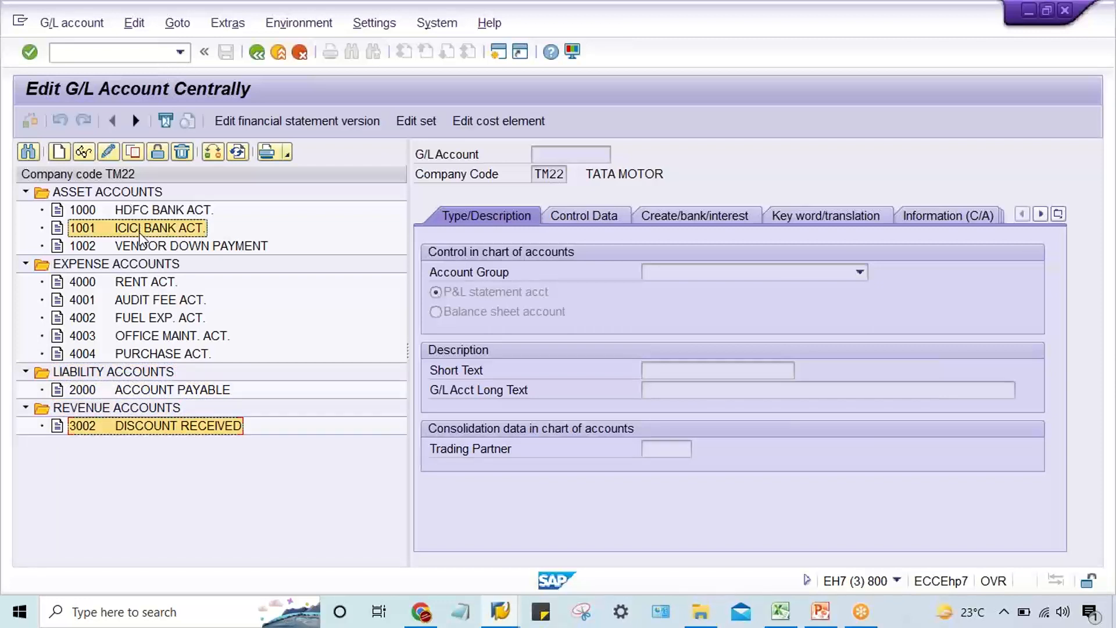
pyautogui.click(83, 152)
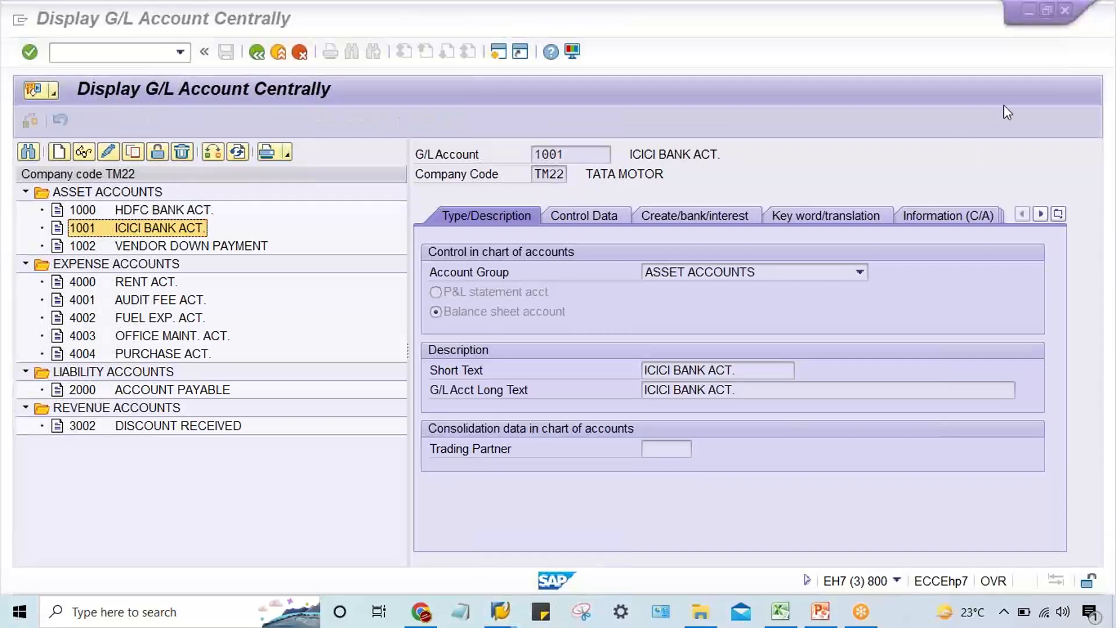
pyautogui.click(871, 216)
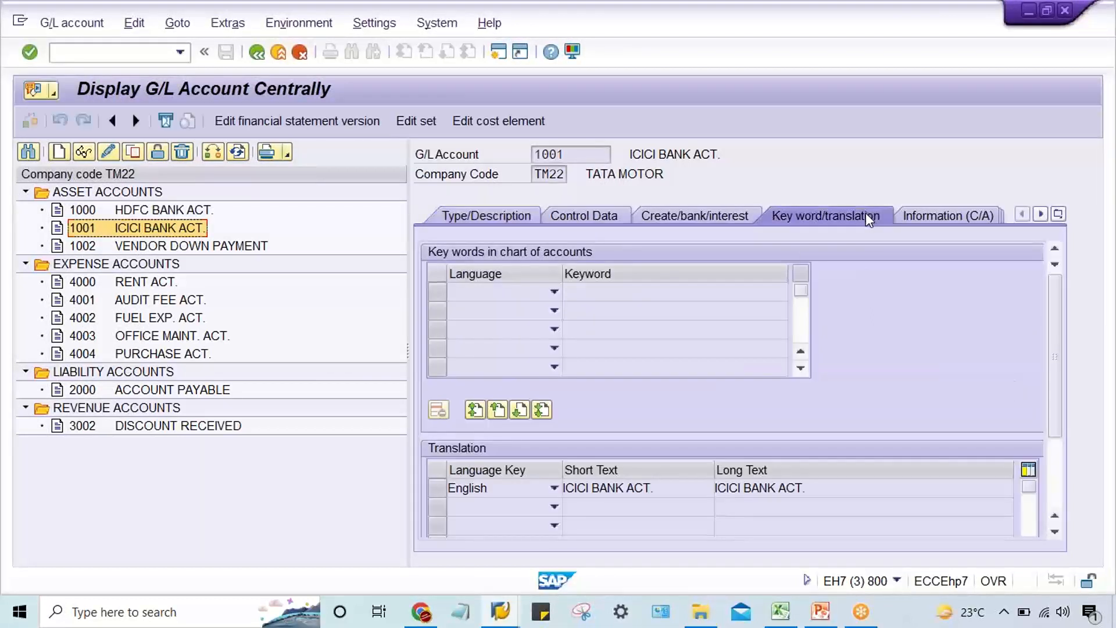
pyautogui.click(932, 215)
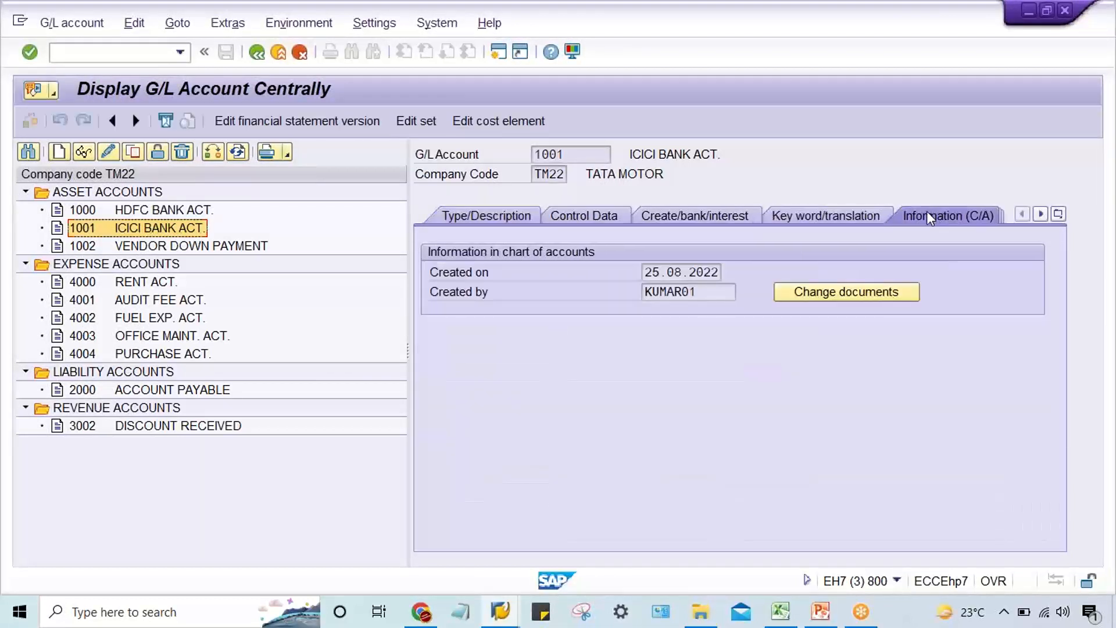
pyautogui.click(145, 213)
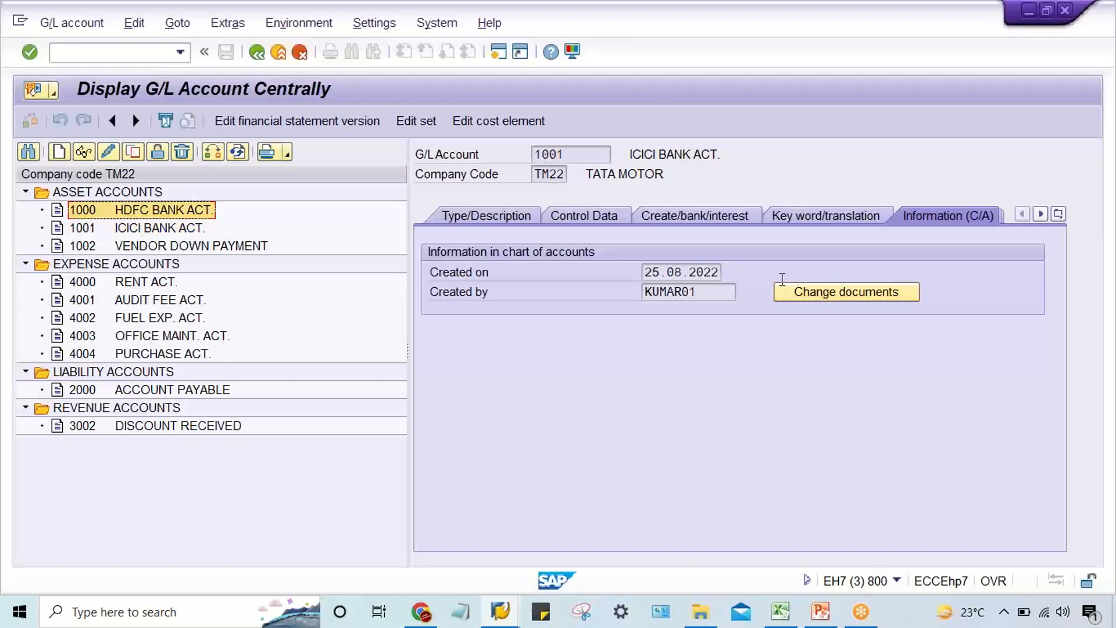
pyautogui.click(83, 153)
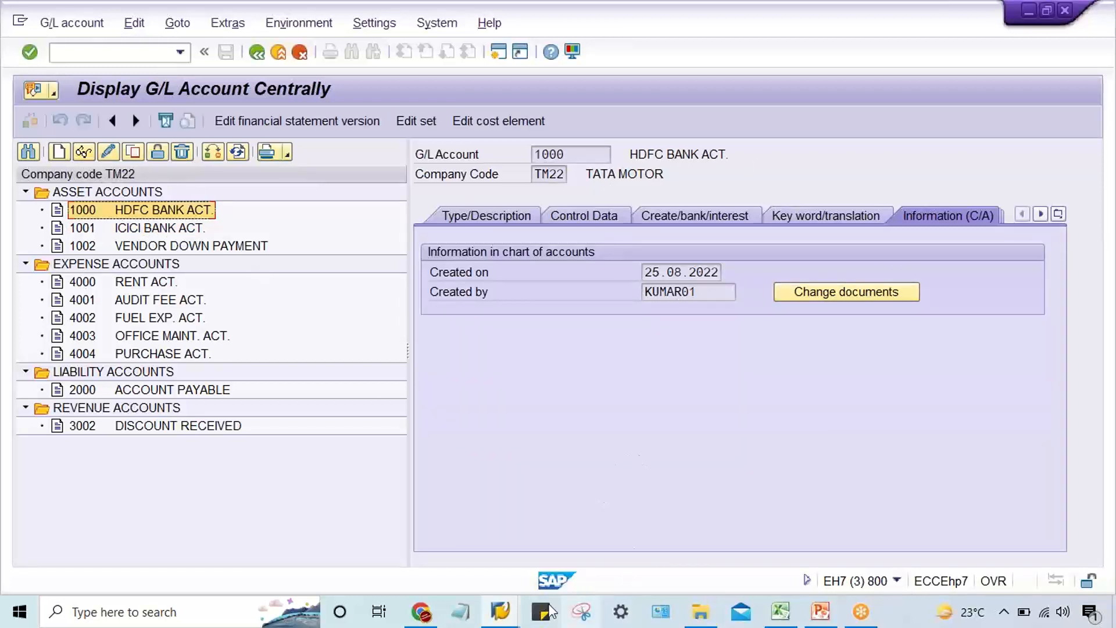
# Switch back to the payment program session and reopen bank determination from its overview.
pyautogui.click(506, 616)
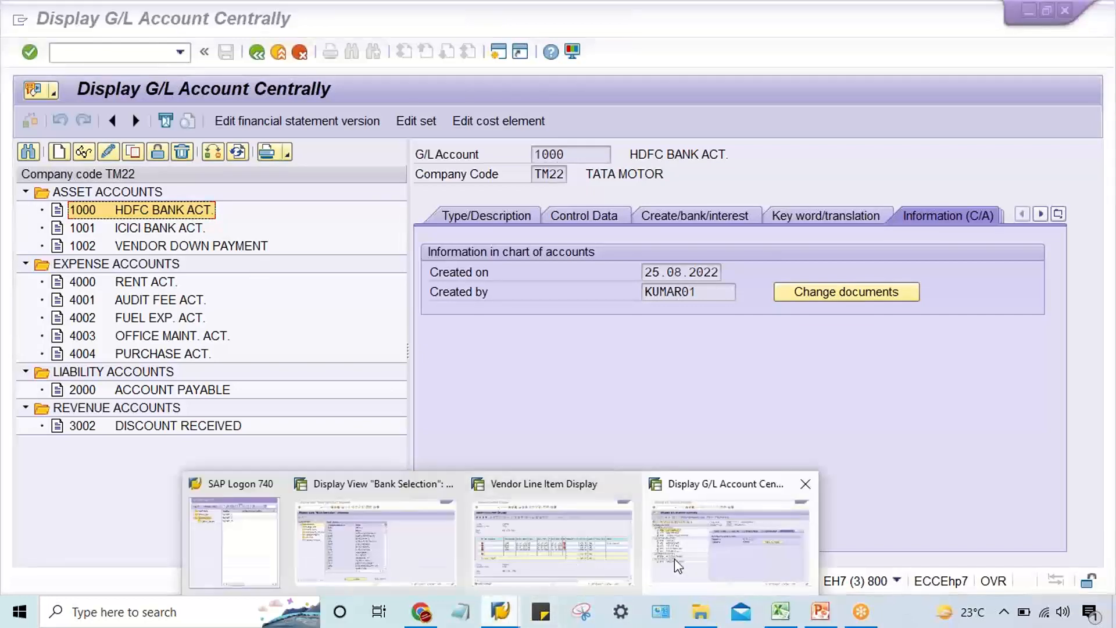
pyautogui.click(374, 564)
pyautogui.click(374, 564)
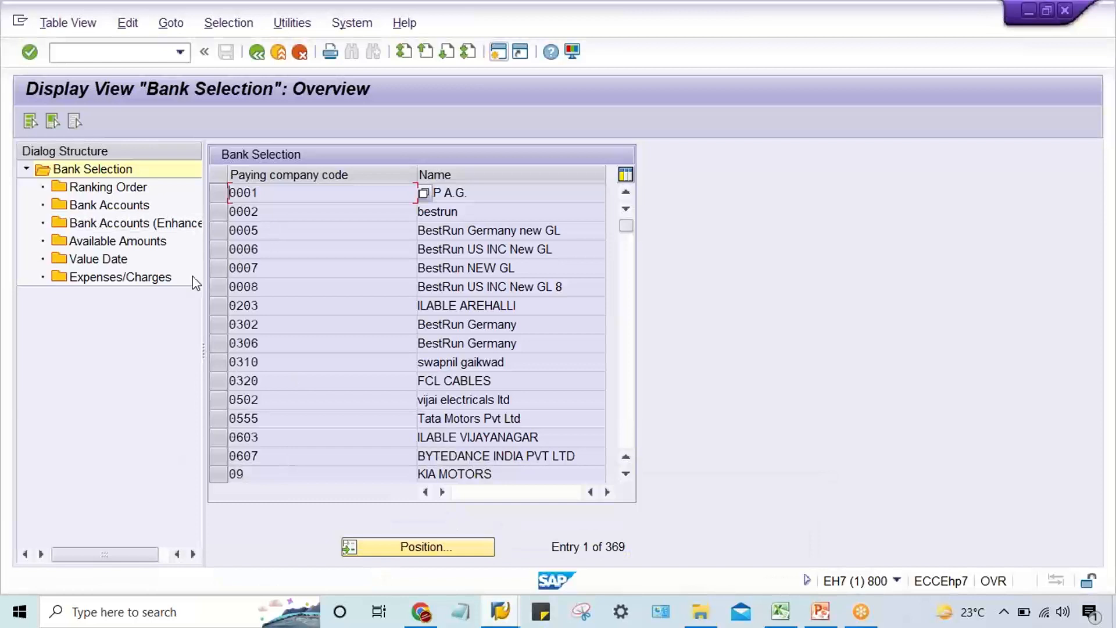
pyautogui.click(257, 56)
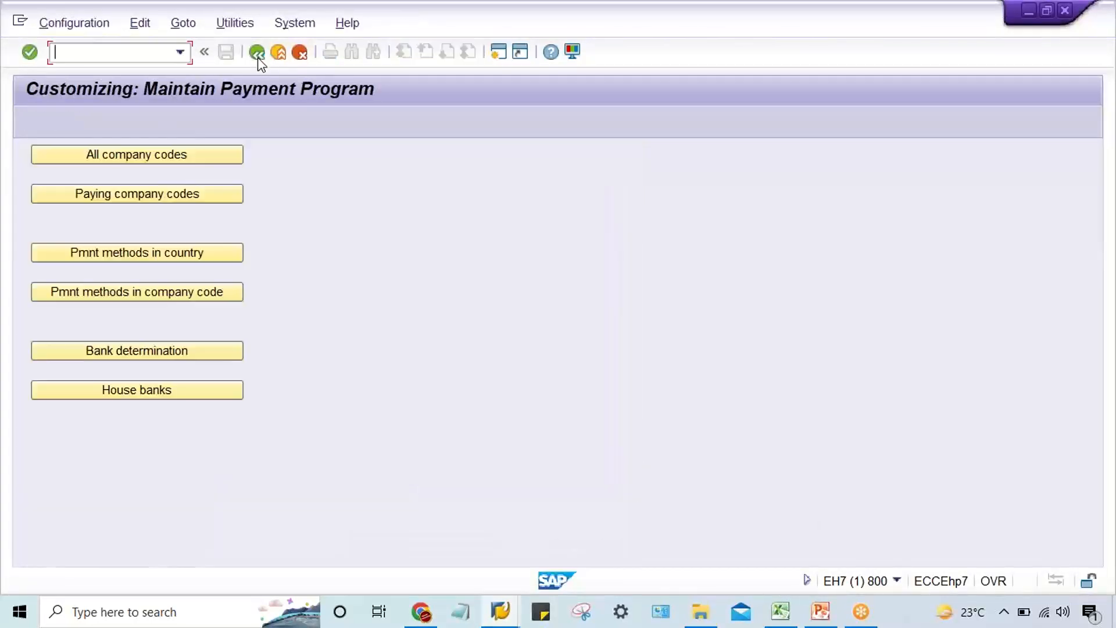
pyautogui.click(146, 352)
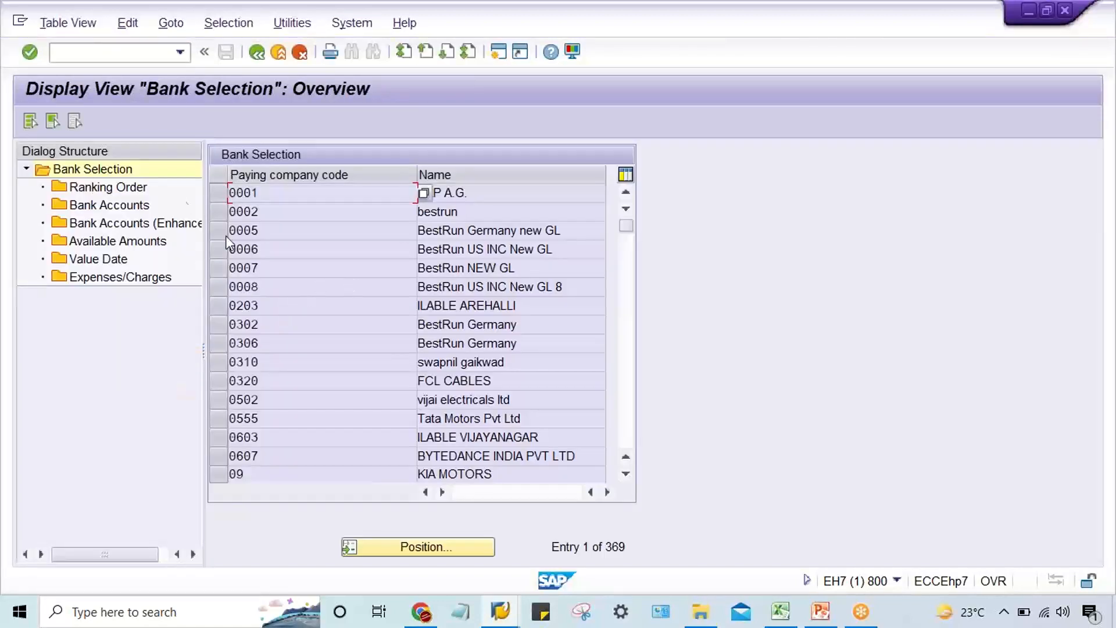
# Locate paying company code TM22 in bank selection, check its ranking order, and return to the payment program overview.
pyautogui.click(424, 546)
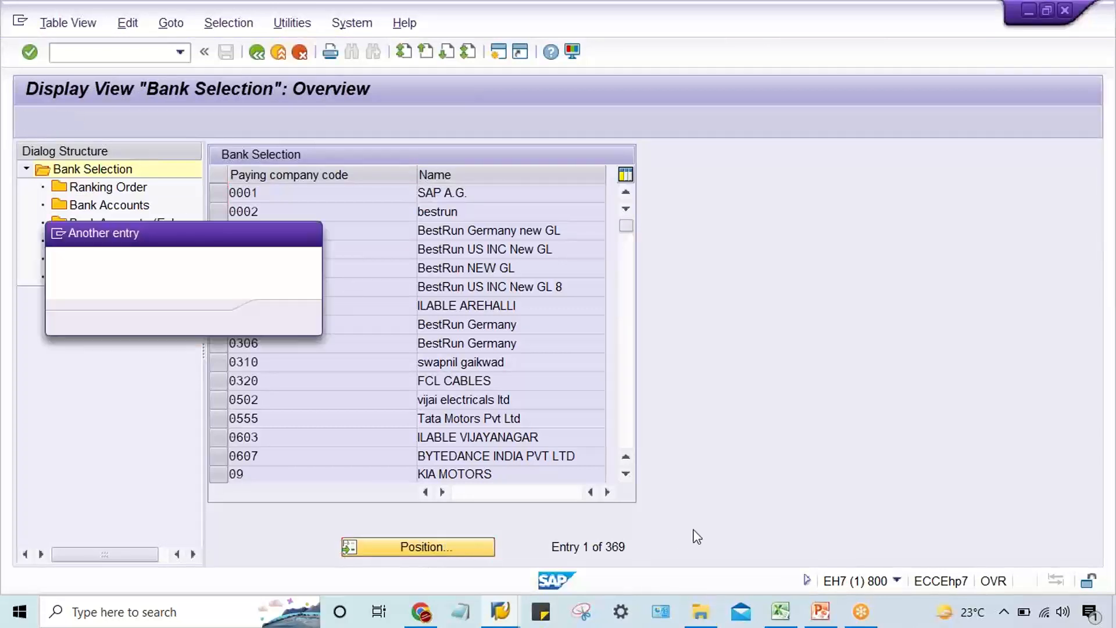
pyautogui.write('TM22')
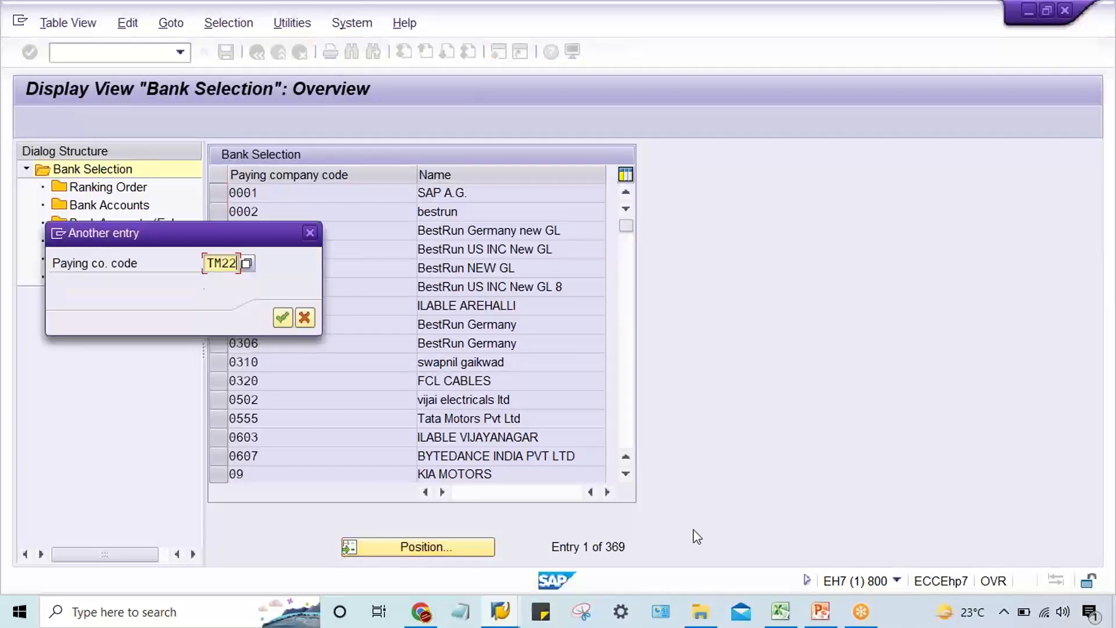
pyautogui.press('Return')
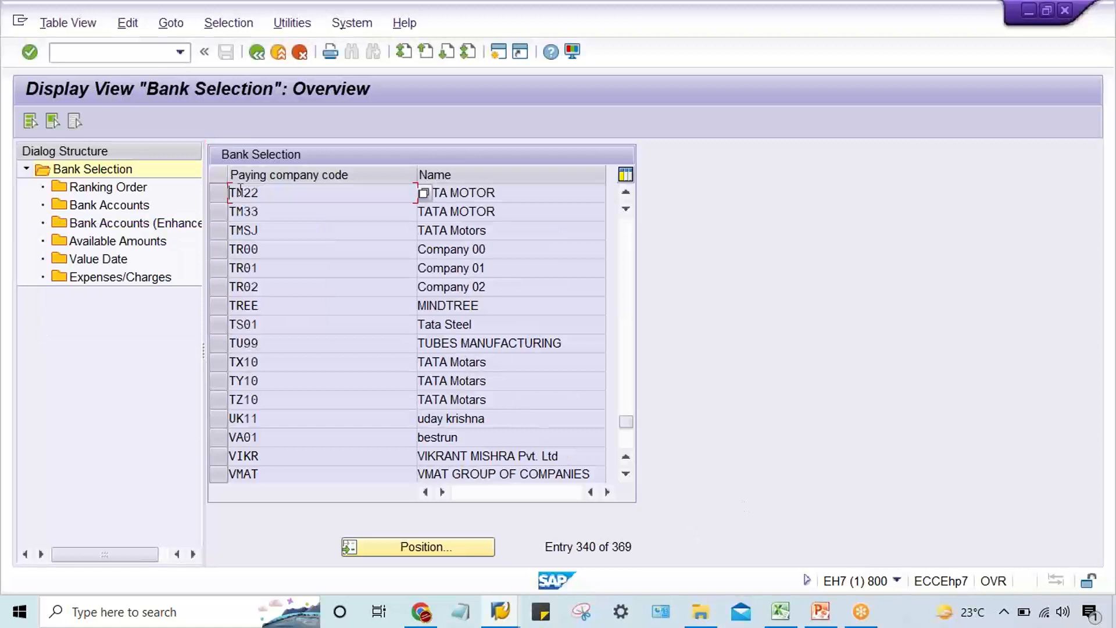
pyautogui.click(223, 189)
pyautogui.doubleClick(106, 187)
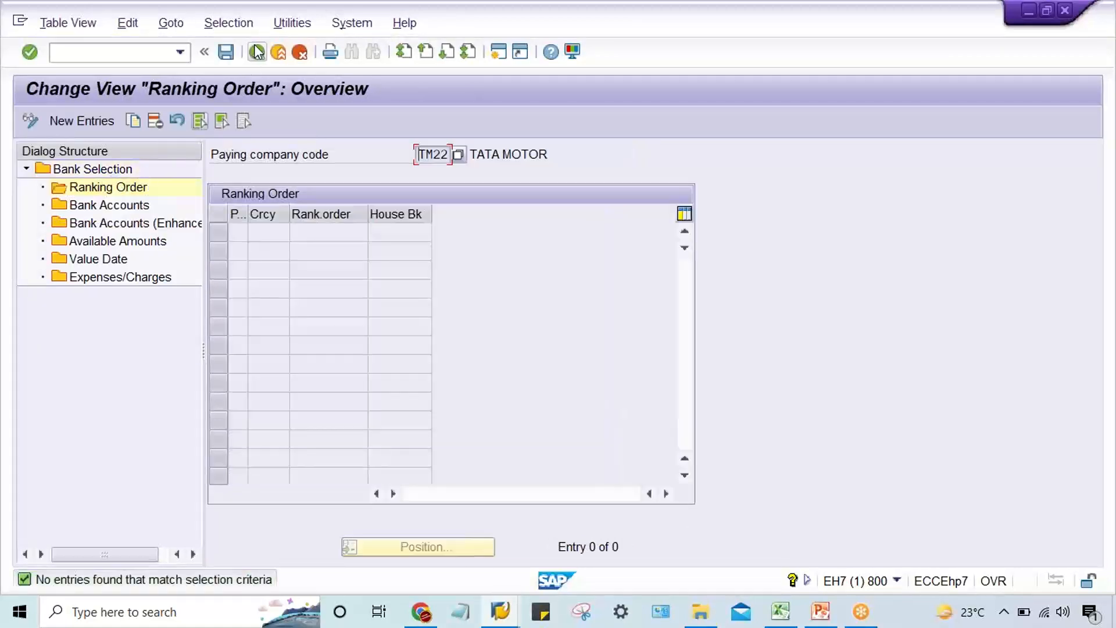
pyautogui.press('F3')
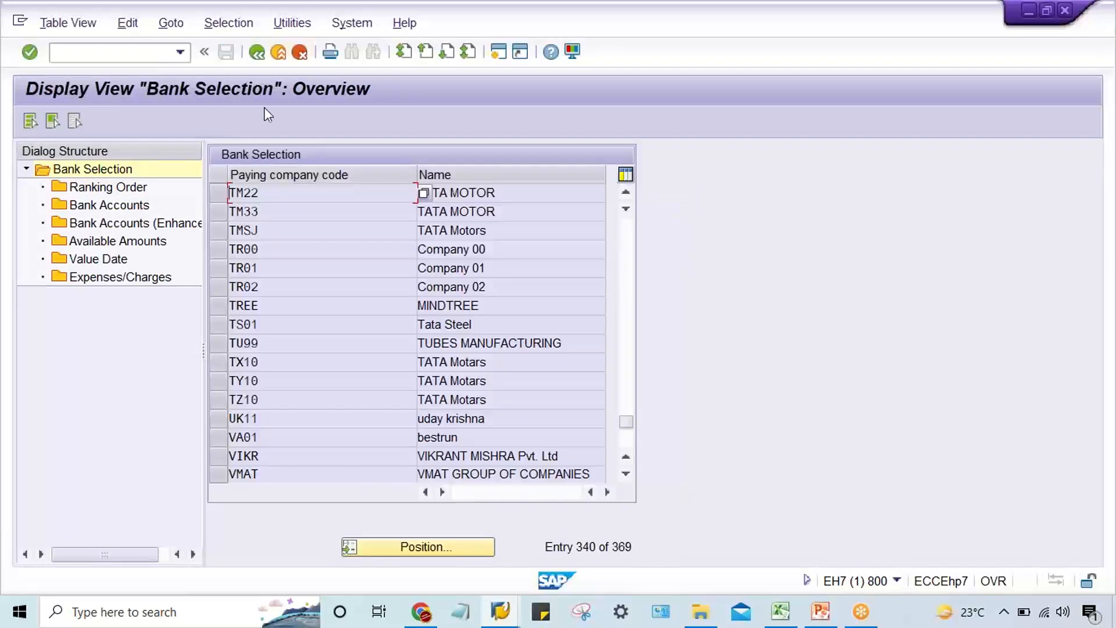
pyautogui.click(256, 51)
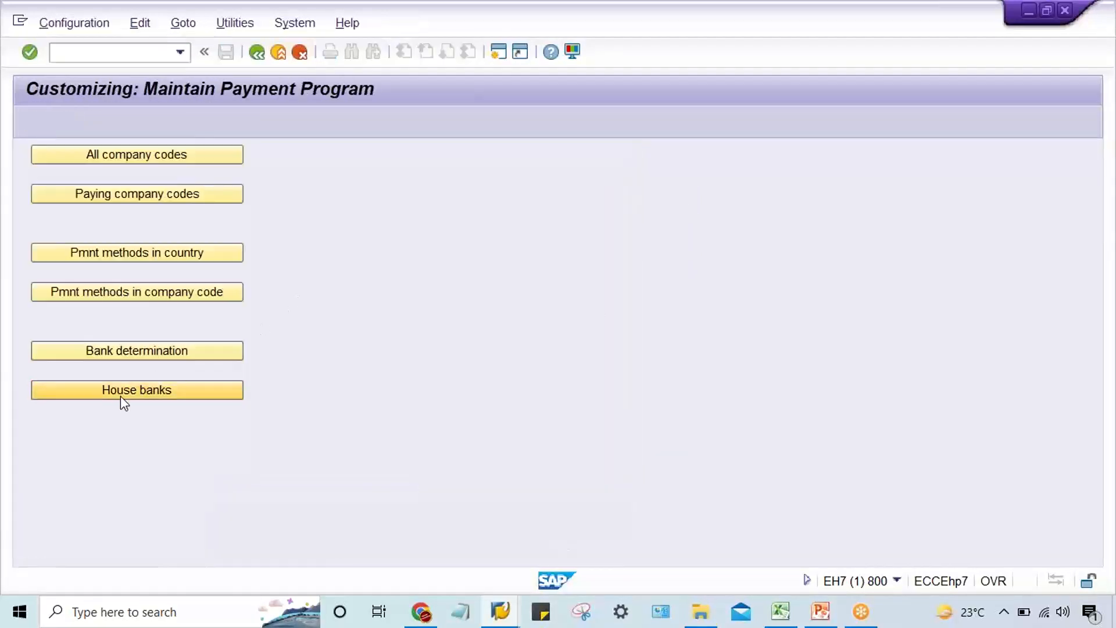
# Open the house banks of company code TM22 and examine the bank account details of house bank ICIC1.
pyautogui.click(120, 395)
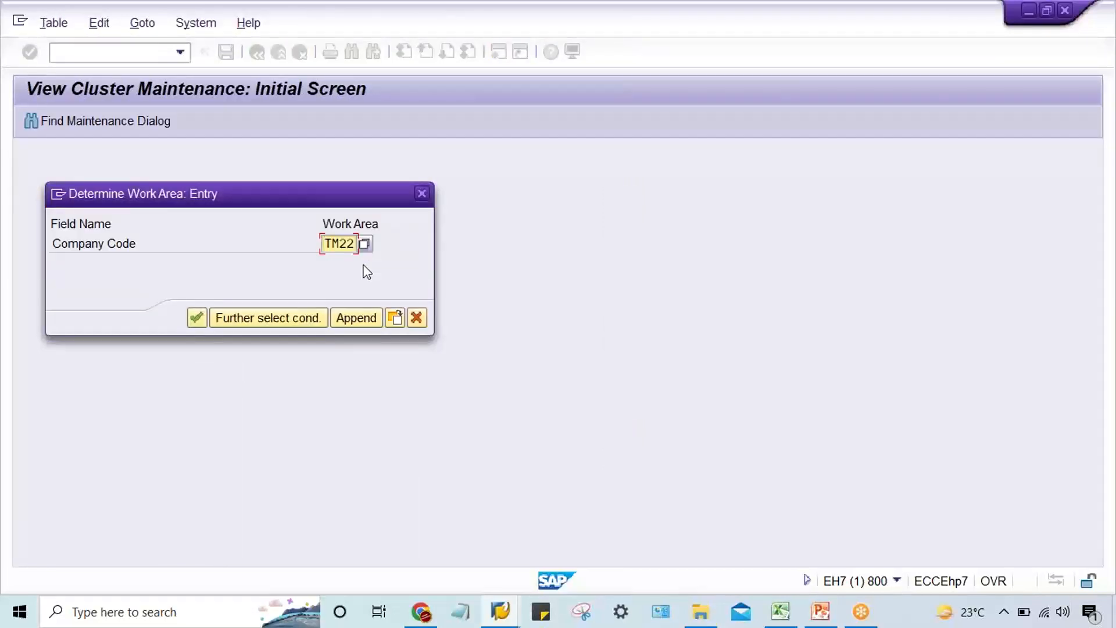
pyautogui.press('Return')
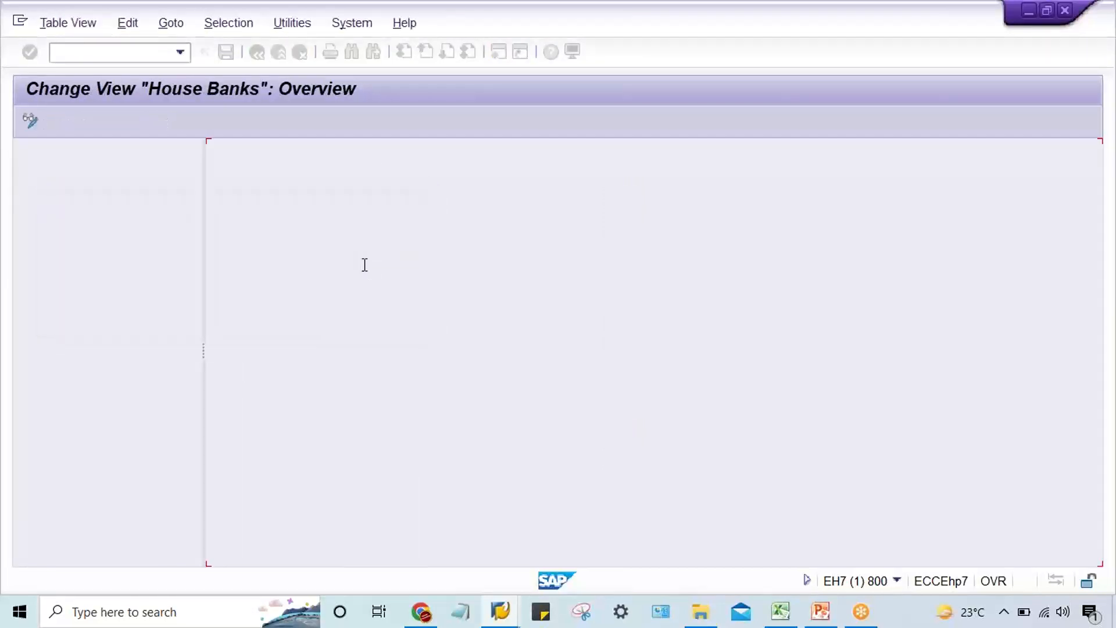
pyautogui.moveTo(219, 238); pyautogui.dragTo(214, 294)
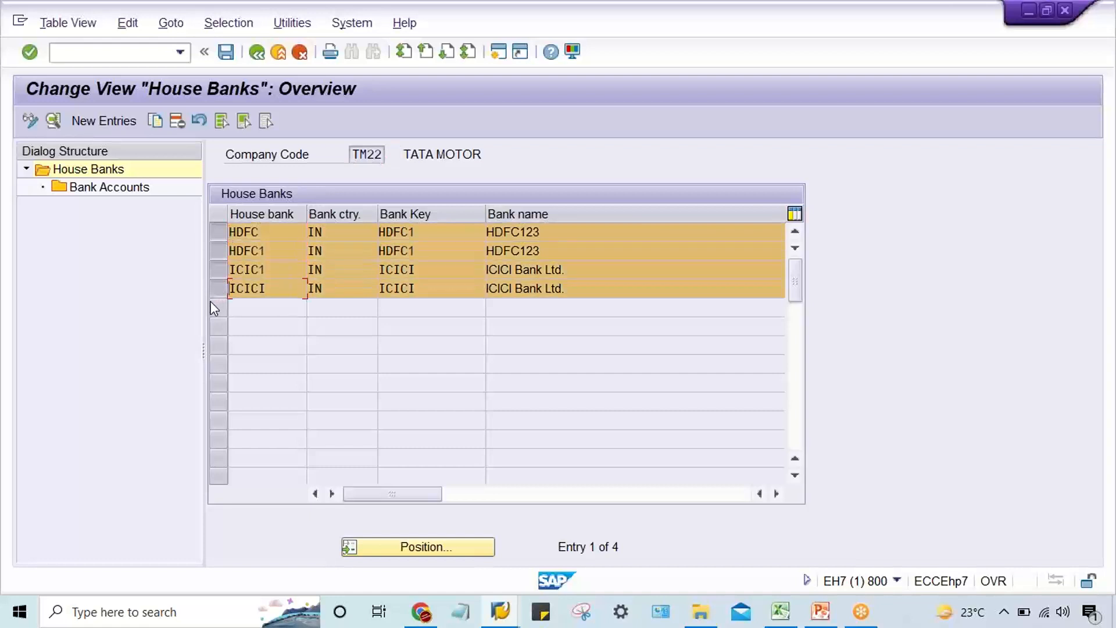
pyautogui.moveTo(214, 231); pyautogui.dragTo(217, 286)
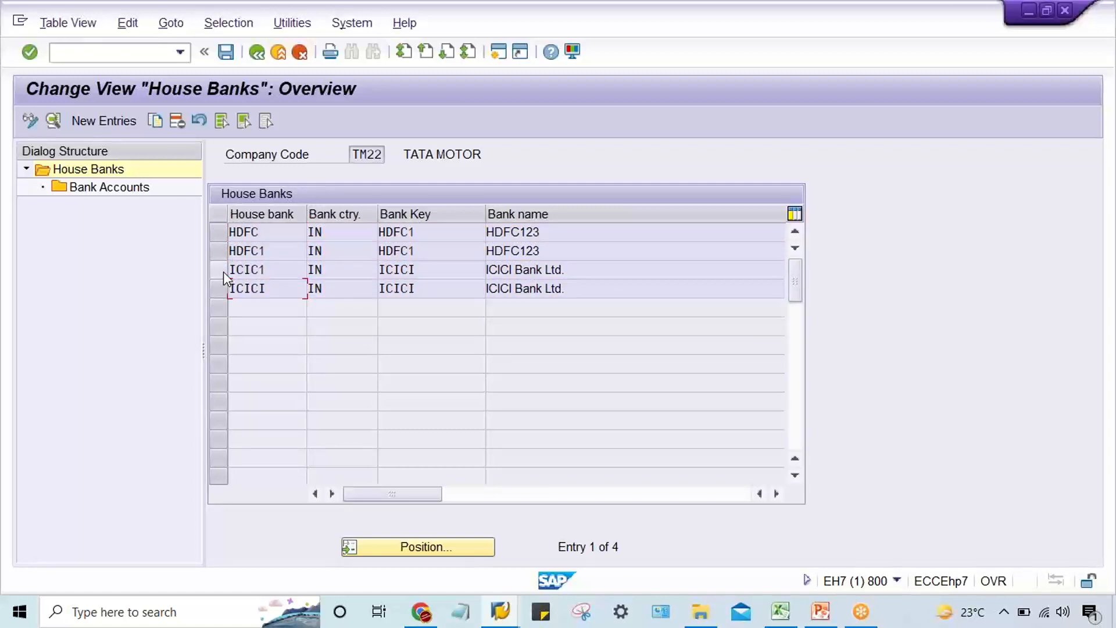
pyautogui.click(223, 271)
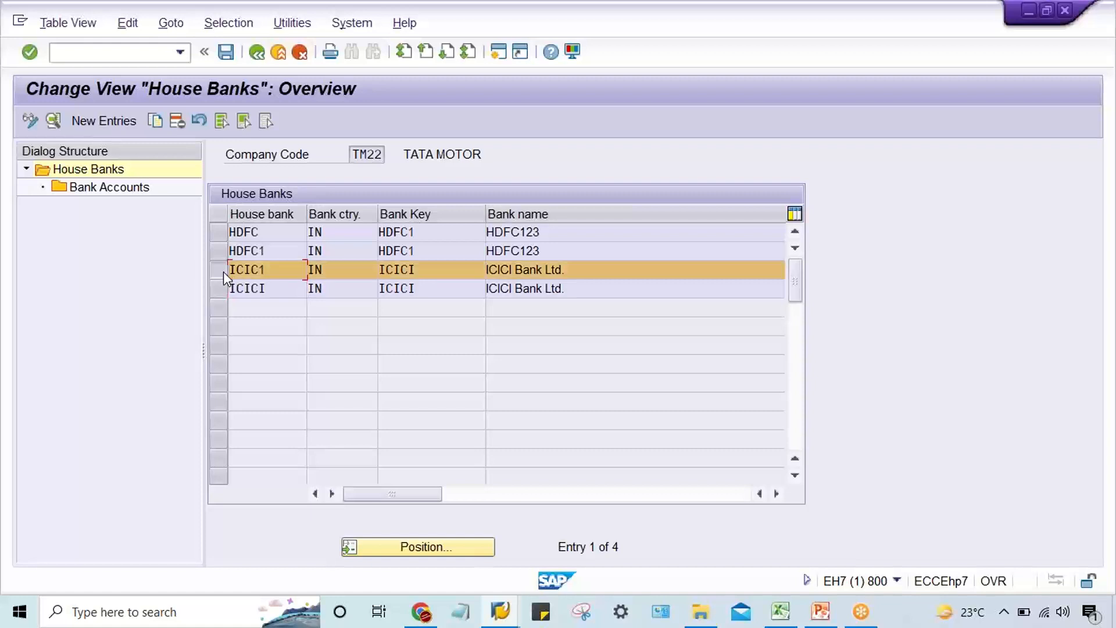
pyautogui.doubleClick(106, 189)
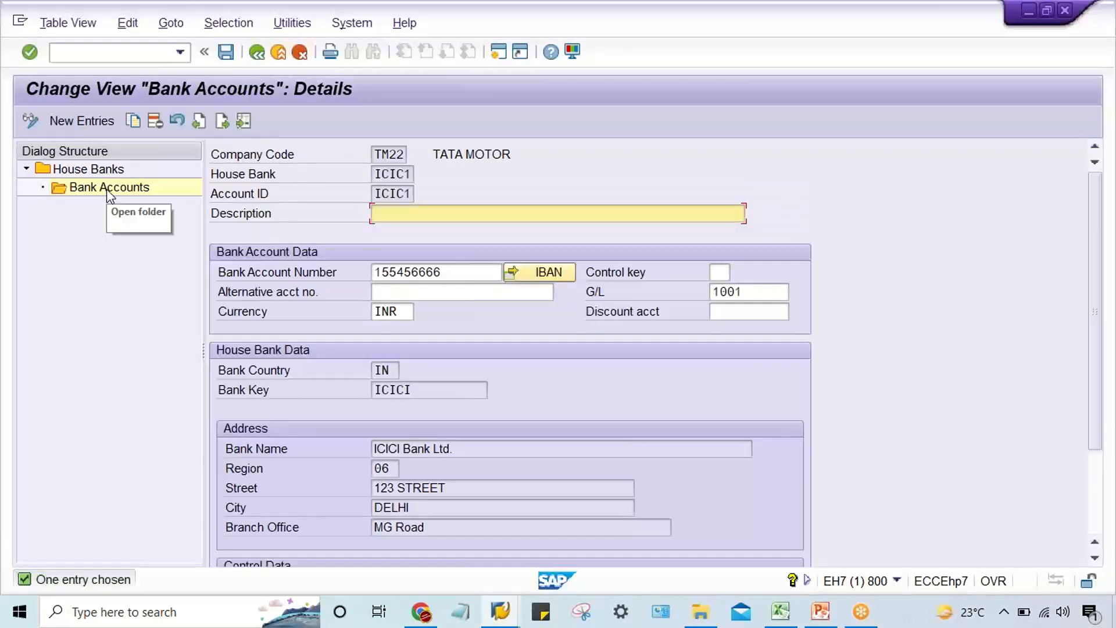
pyautogui.click(262, 57)
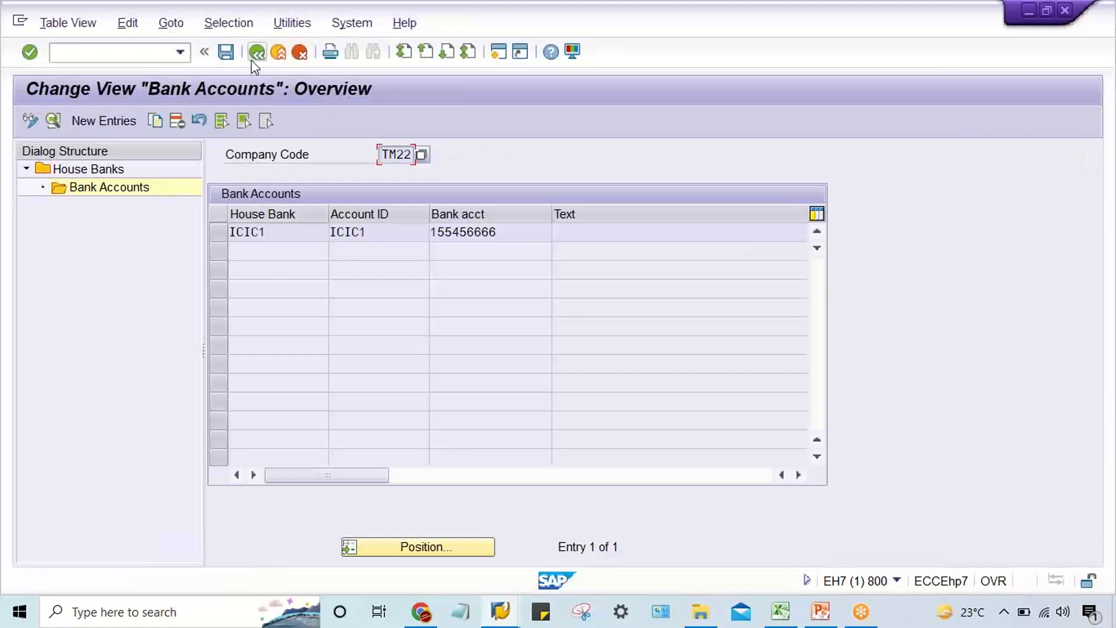
pyautogui.click(254, 58)
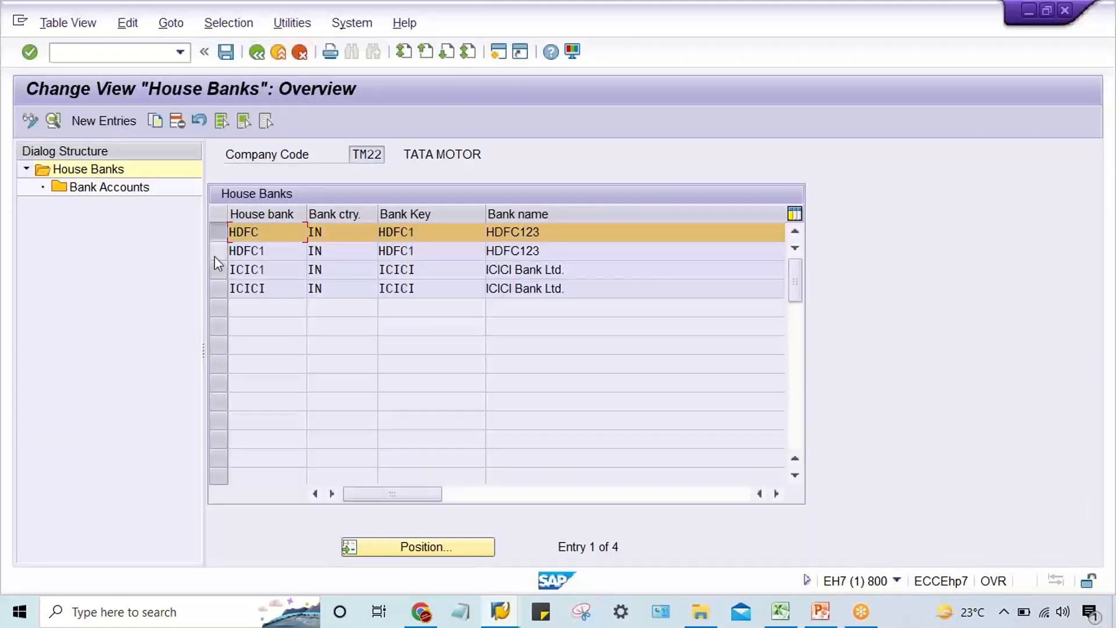
# Delete house banks HDFC, HDFC1, ICIC1 and ICICI with all dependent entries, save under the customizing request, and return to the payment program overview.
pyautogui.moveTo(218, 251); pyautogui.dragTo(219, 288)
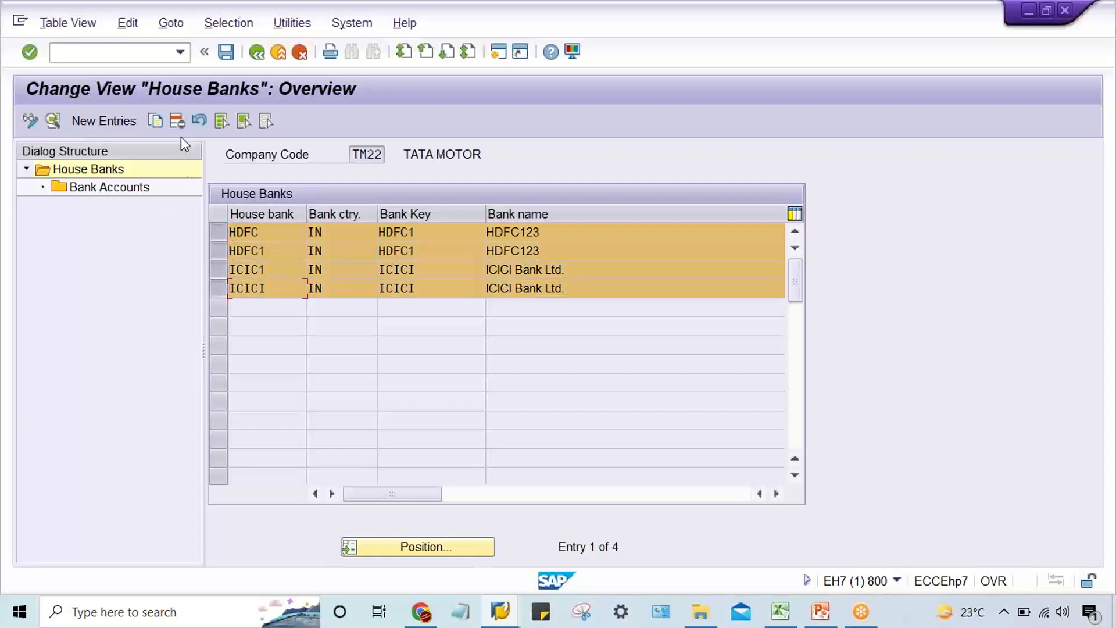
pyautogui.click(177, 121)
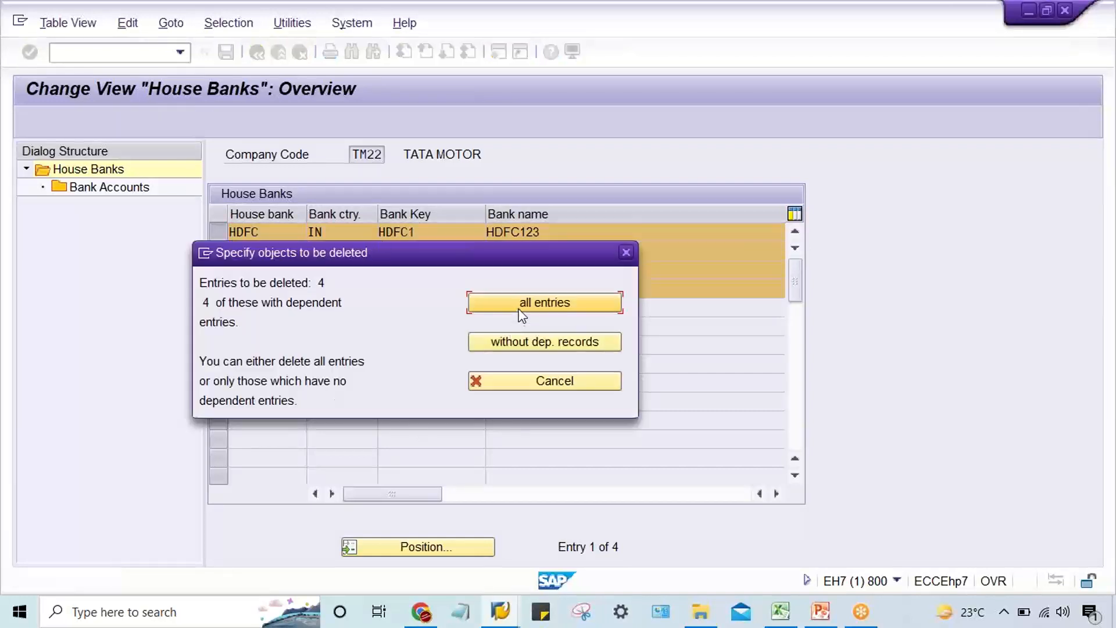
pyautogui.click(520, 310)
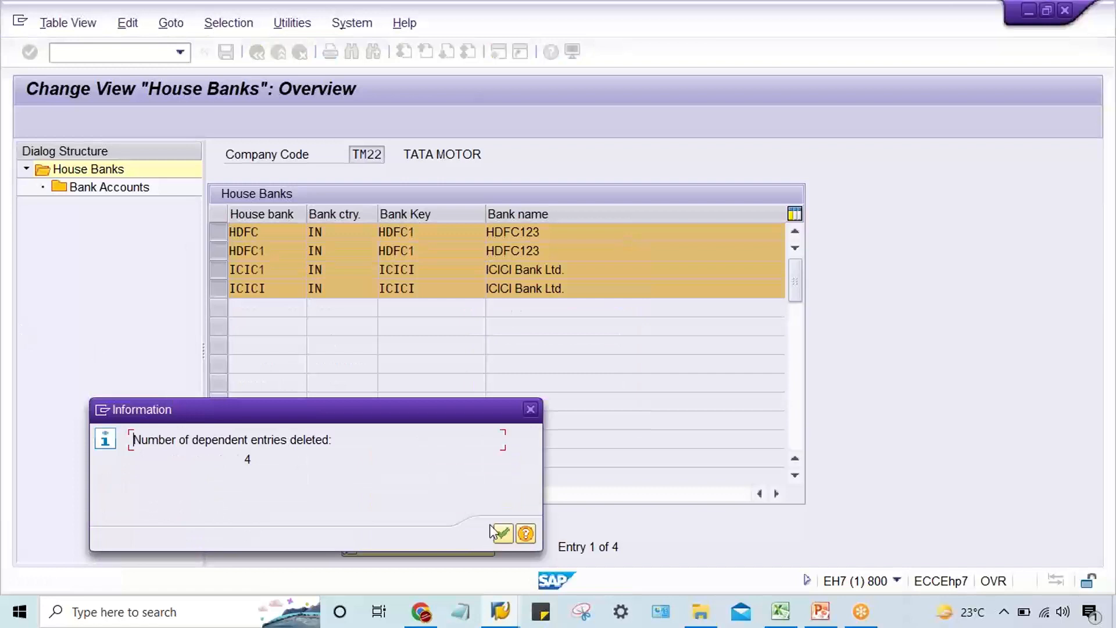
pyautogui.click(498, 531)
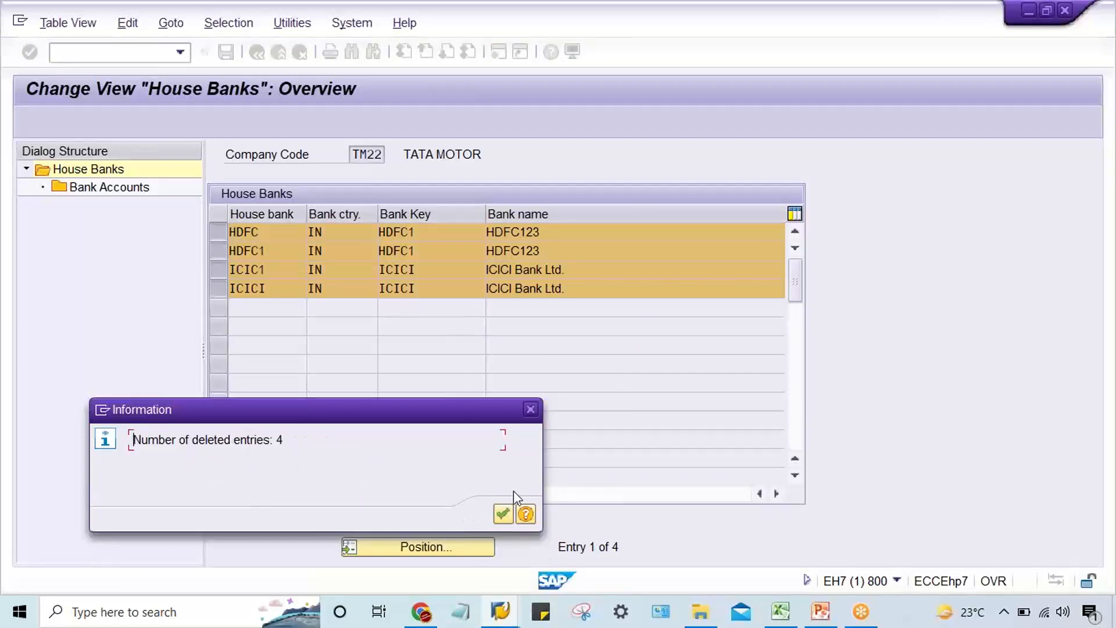
pyautogui.click(503, 514)
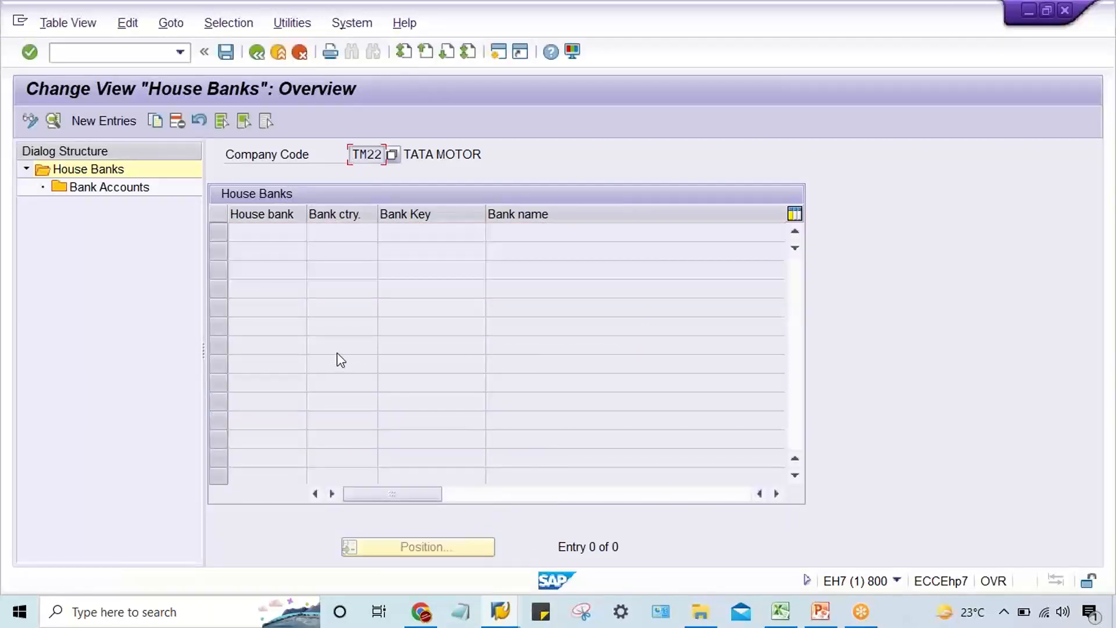
pyautogui.hotkey('ctrl', 's')
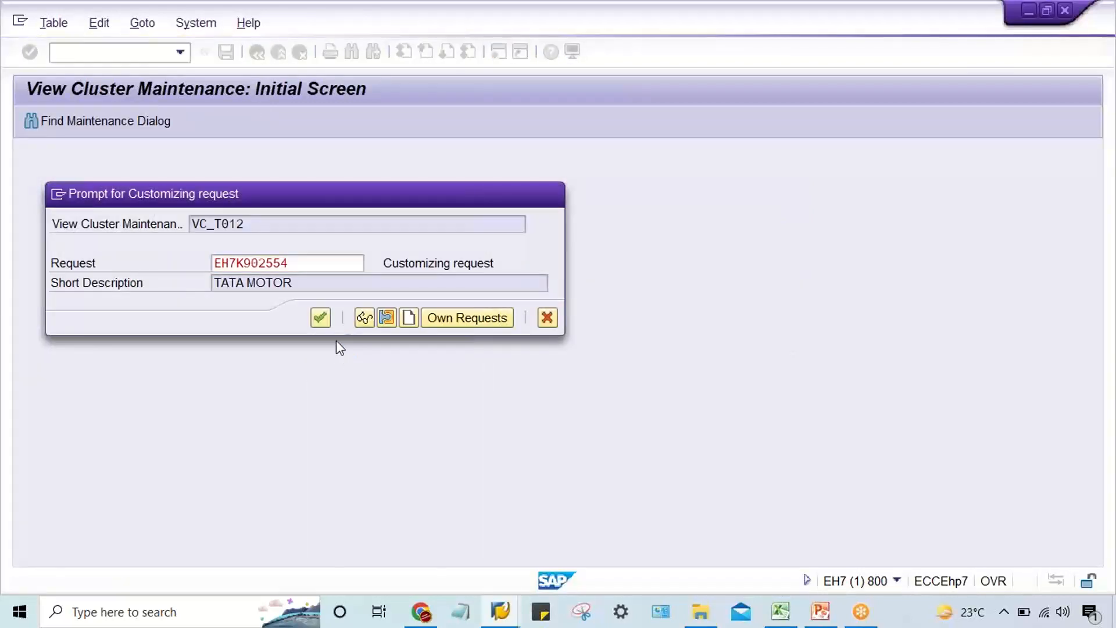
pyautogui.press('Return')
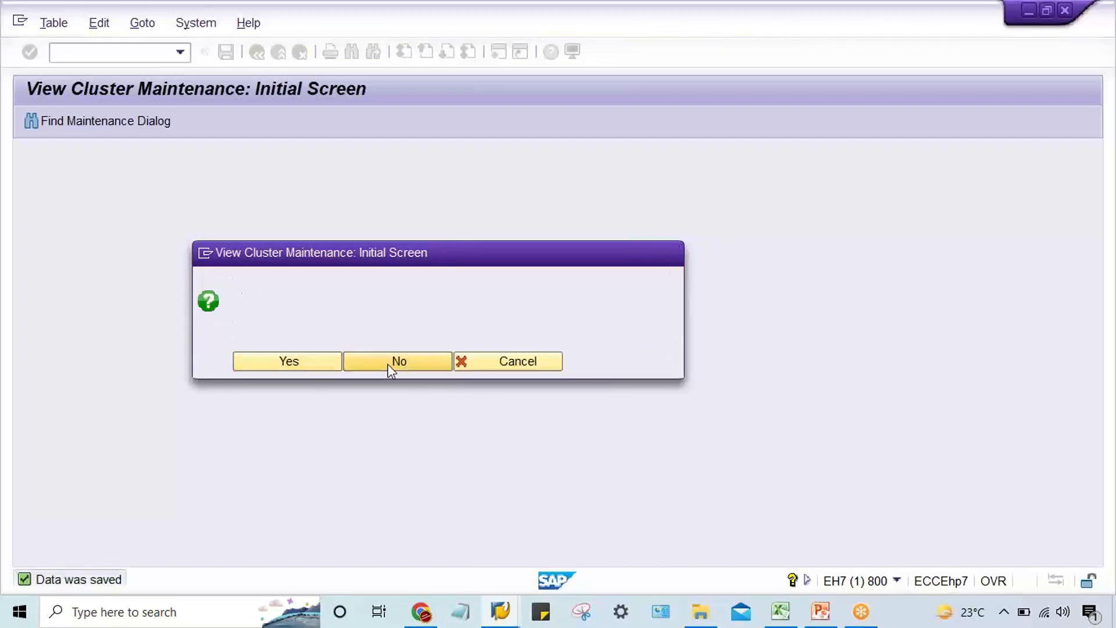
pyautogui.click(389, 364)
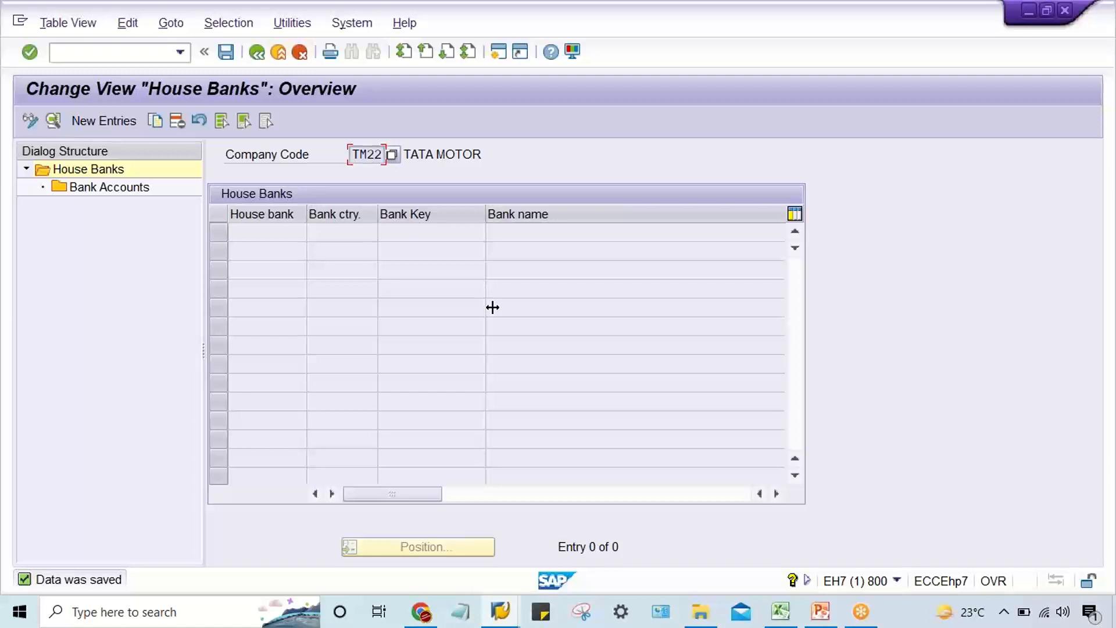
pyautogui.click(261, 53)
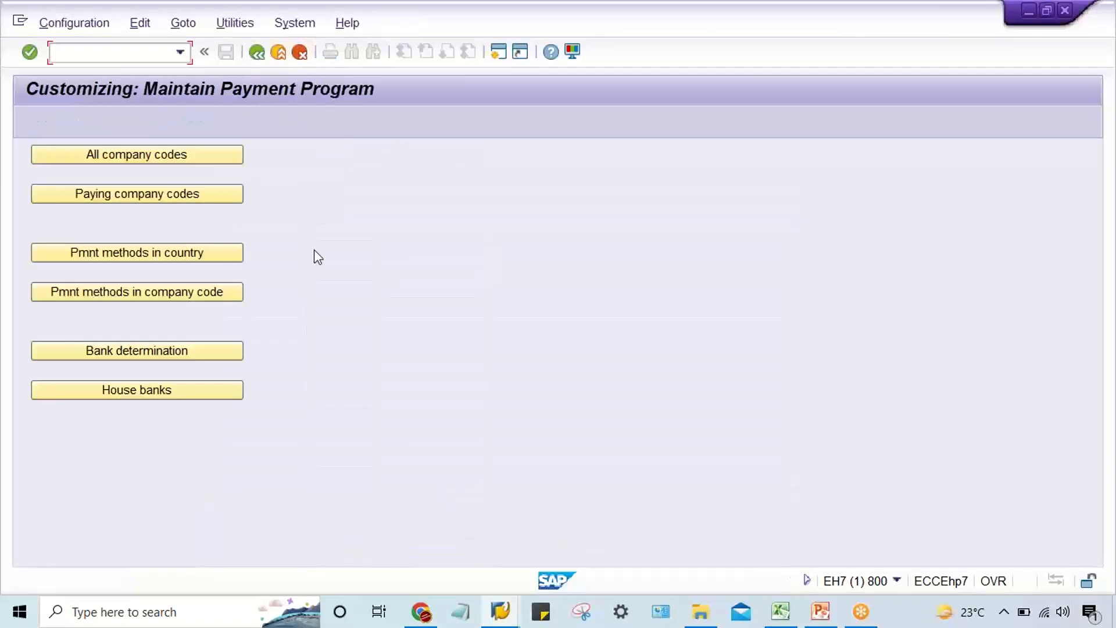
# Reopen the house banks of TM22, set the status bar to show the transaction code, and return to the payment program overview.
pyautogui.click(152, 388)
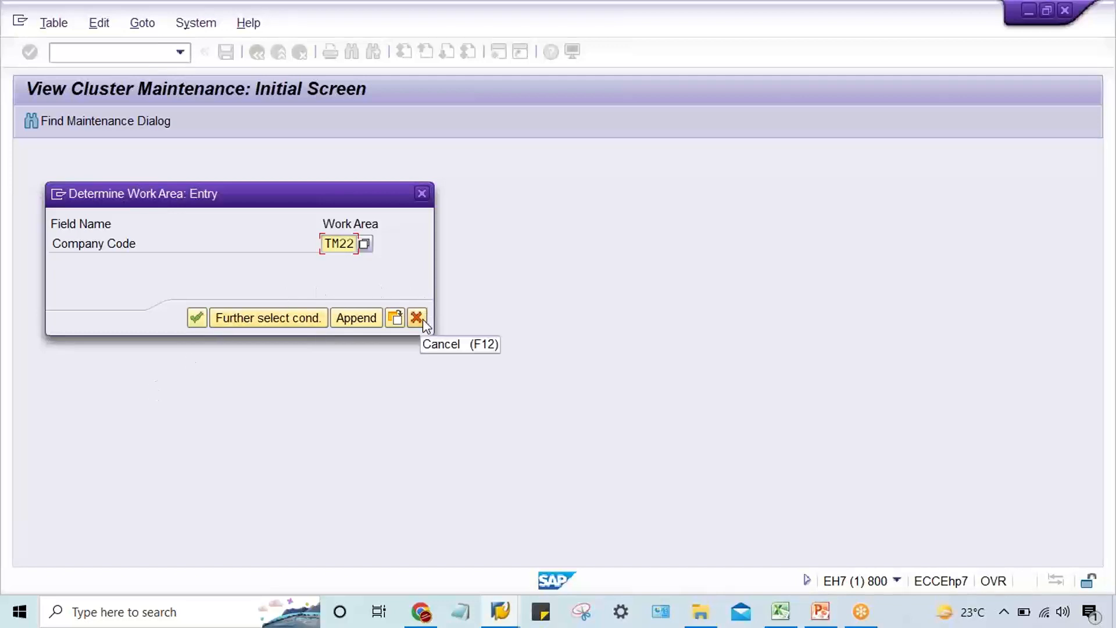
pyautogui.click(196, 318)
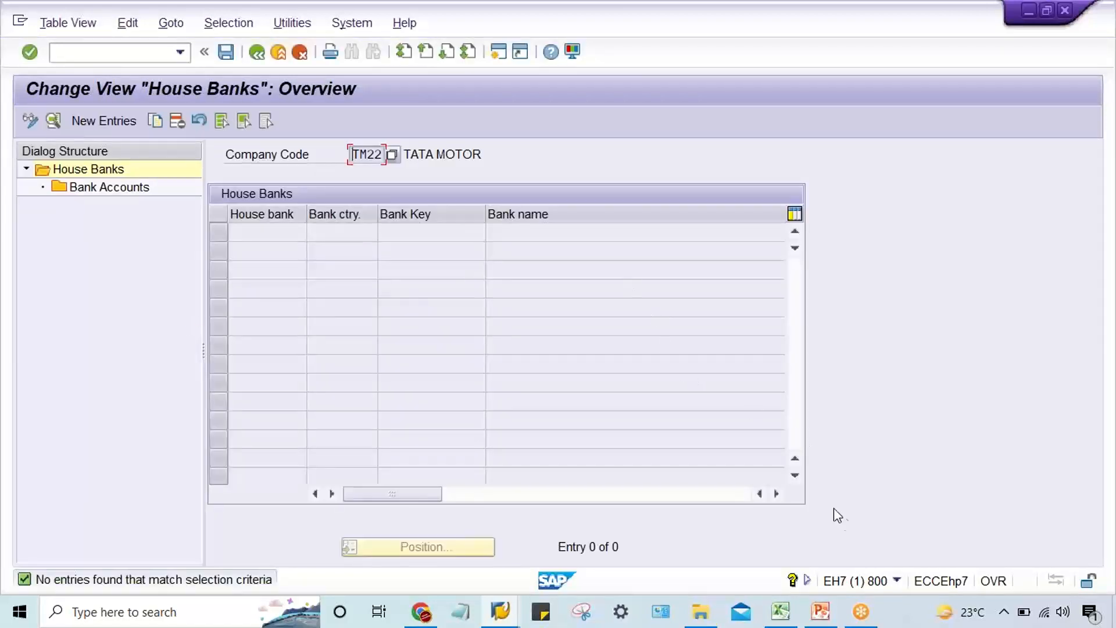
pyautogui.click(897, 580)
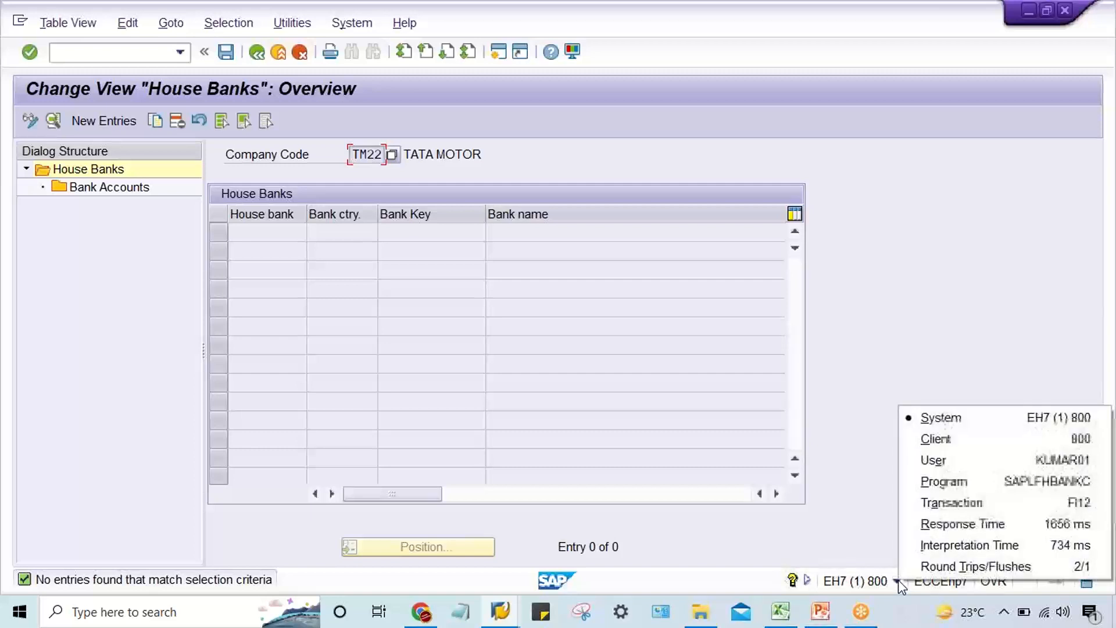
pyautogui.click(904, 503)
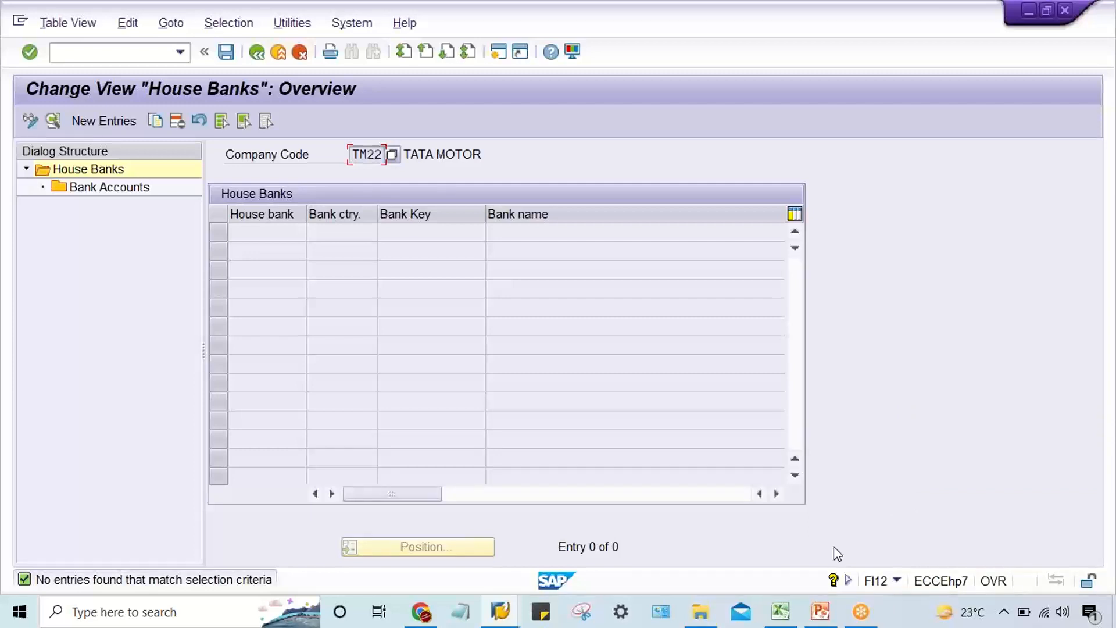
pyautogui.click(258, 55)
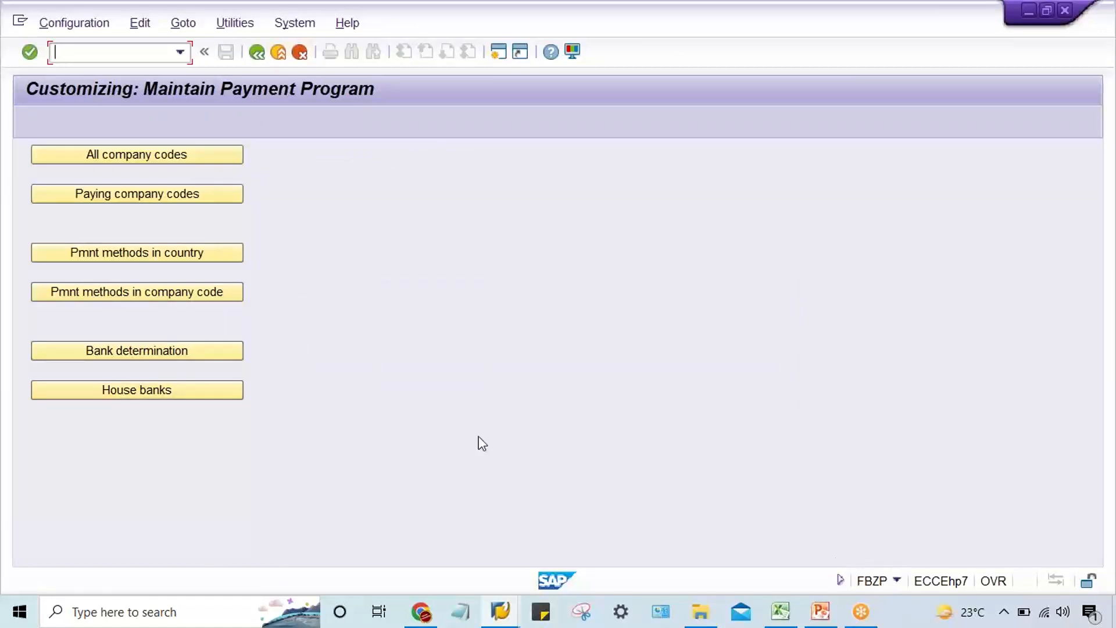
# Open the house banks of TM22 from the payment program, and again directly with transaction FI12.
pyautogui.click(103, 398)
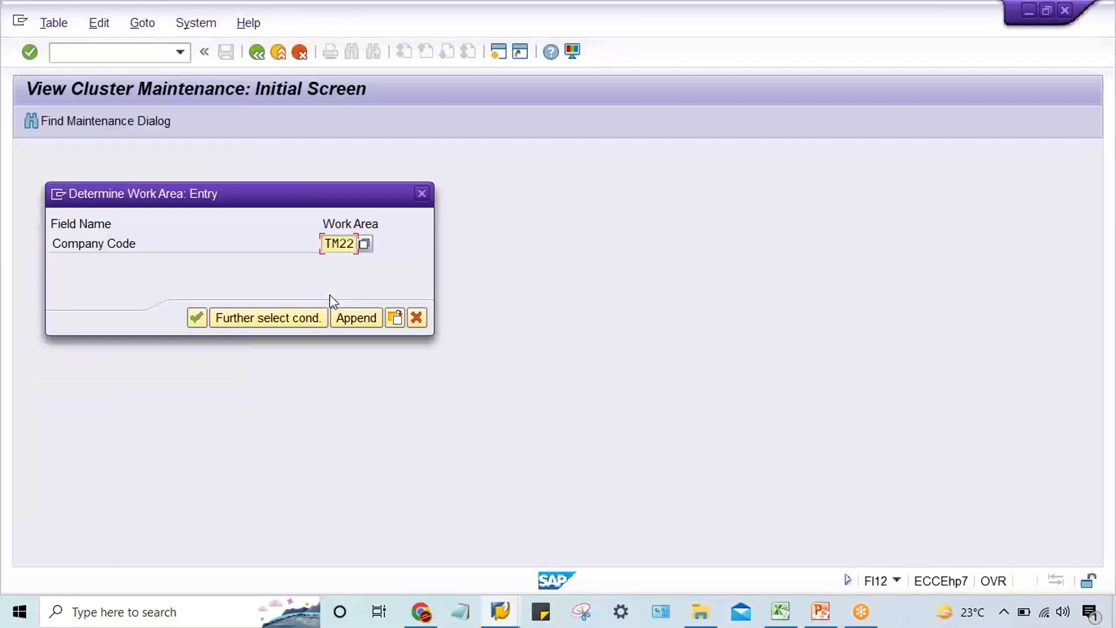
pyautogui.press('Return')
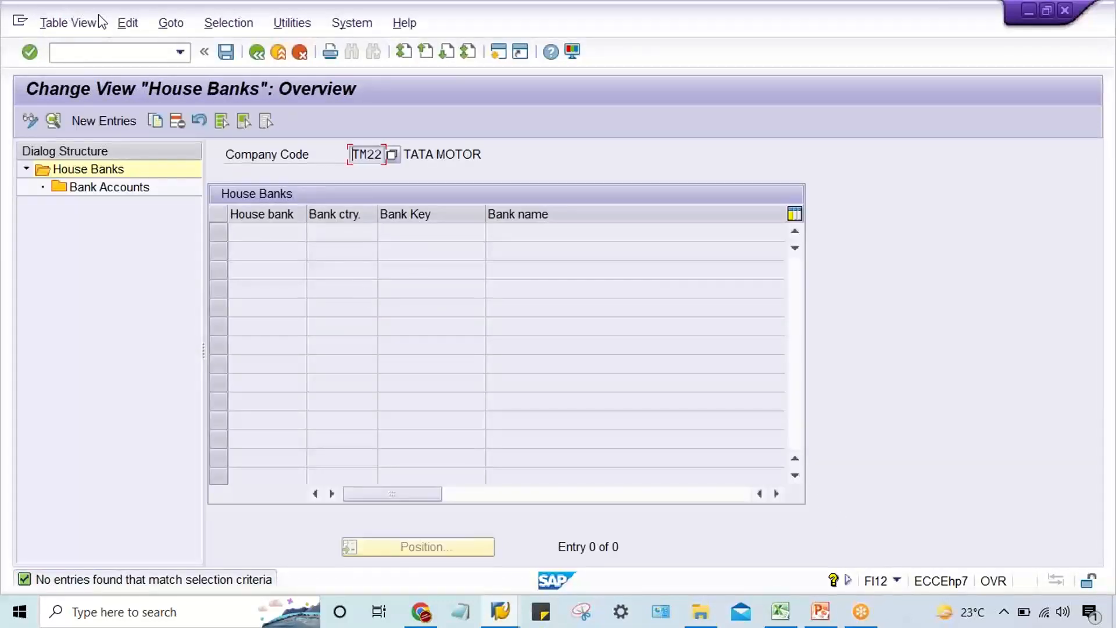
pyautogui.click(98, 51)
pyautogui.write('/NFI12')
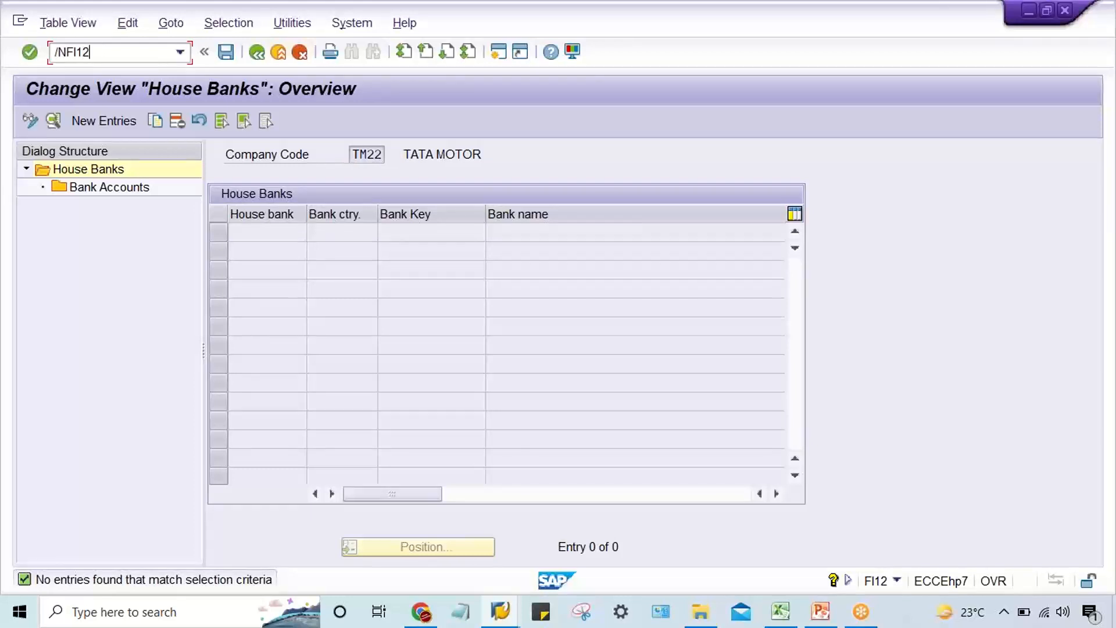
pyautogui.press('Return')
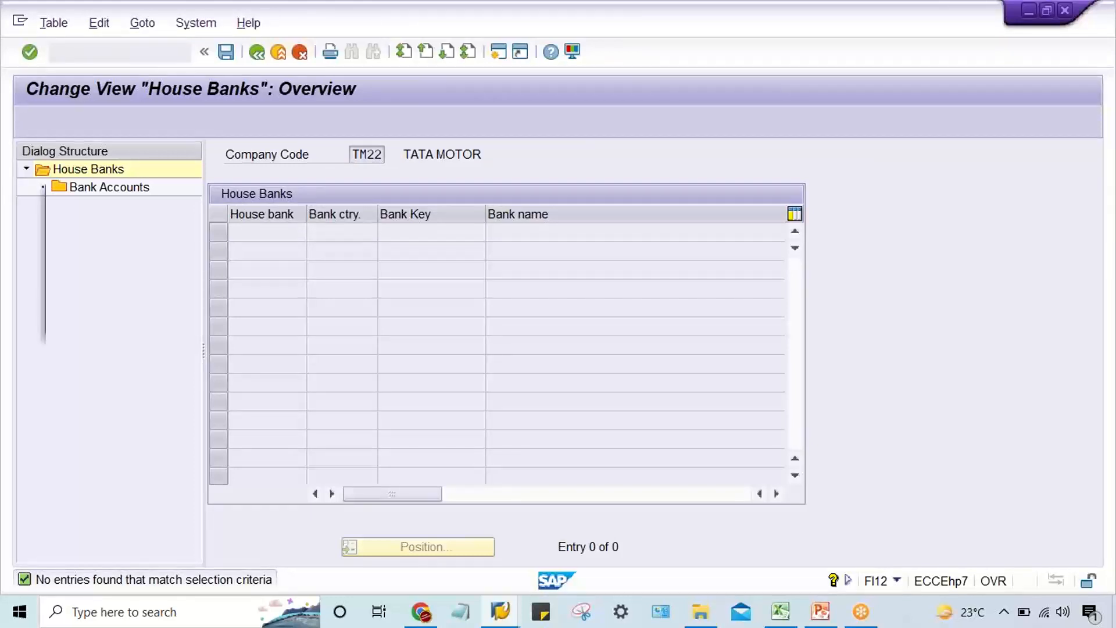
pyautogui.press('Return')
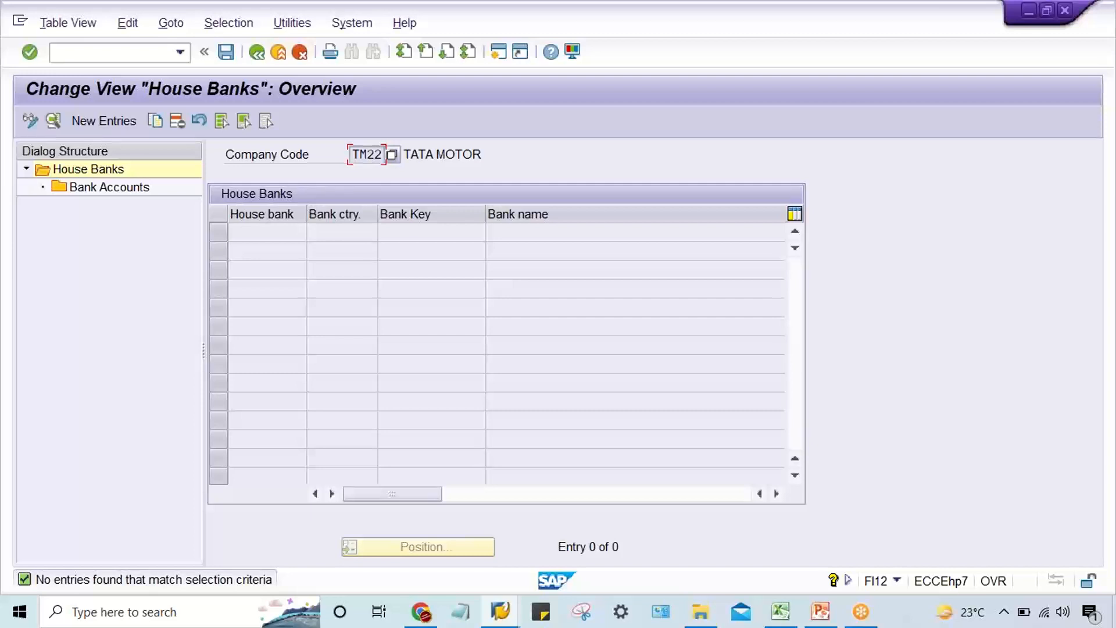
# Return to payment program customizing with transaction FBZP.
pyautogui.click(103, 50)
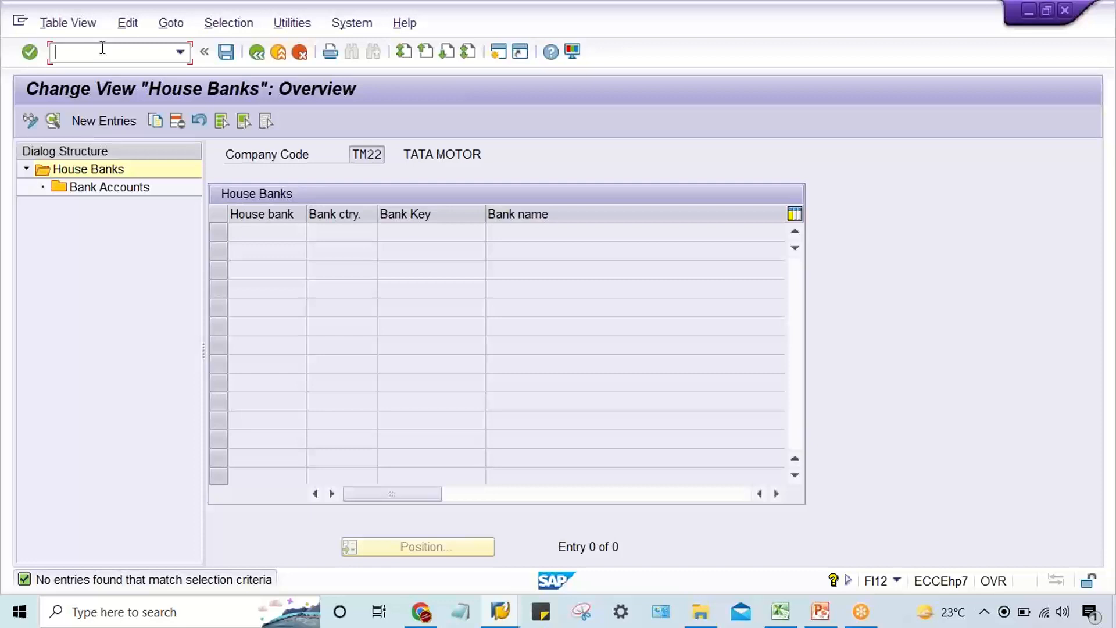
pyautogui.write('/NFBZP')
pyautogui.press('Return')
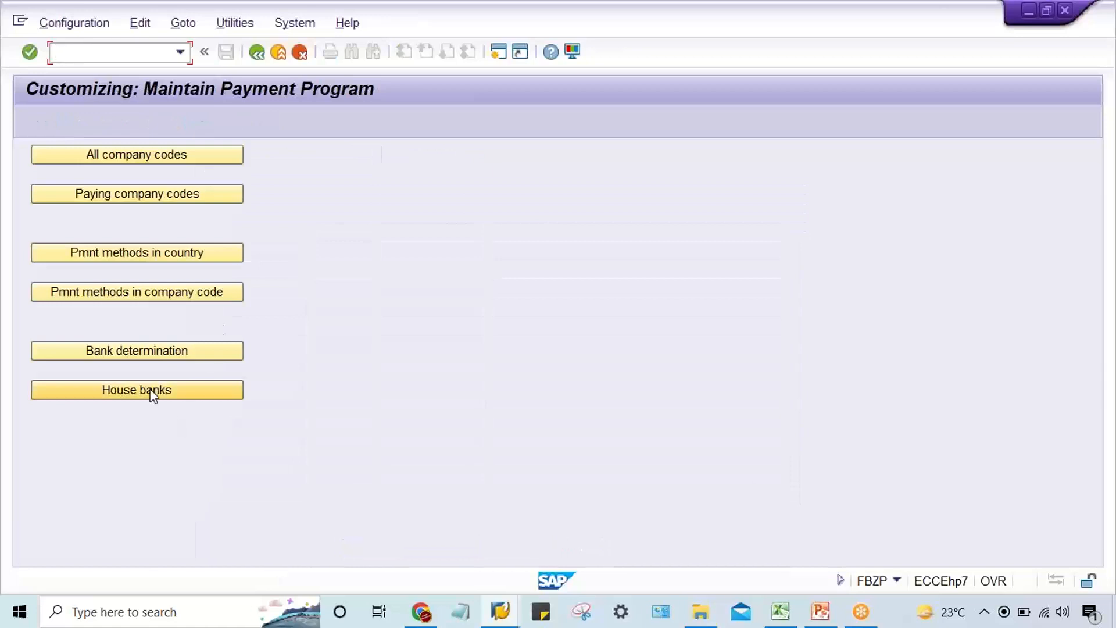
# Open the house banks of company code TM22 and start a new entry for house bank HDFC.
pyautogui.click(153, 391)
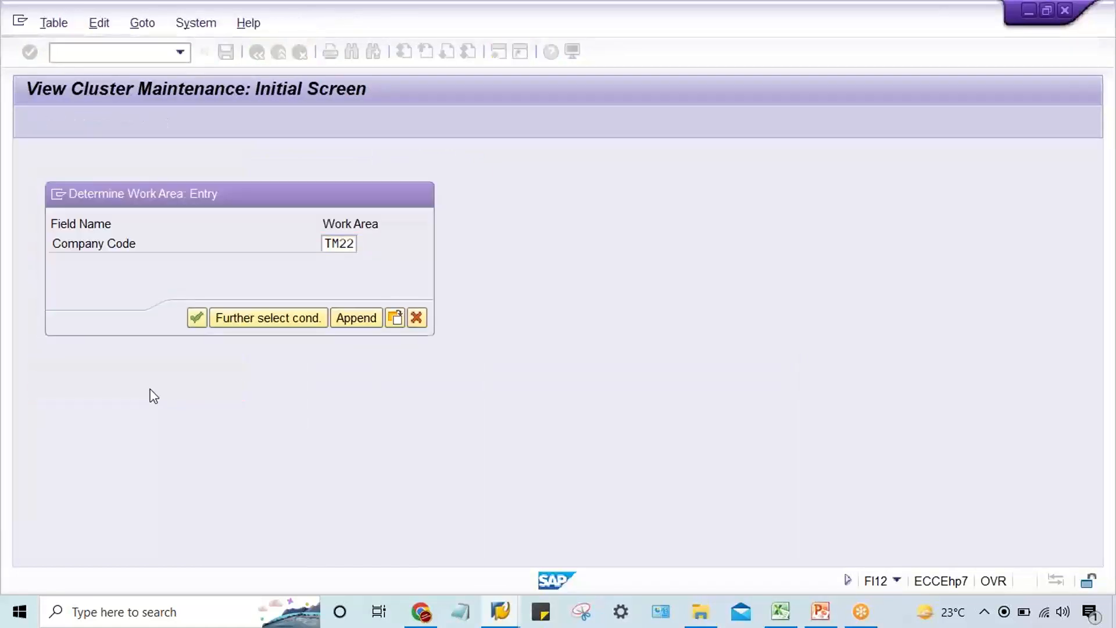
pyautogui.press('Return')
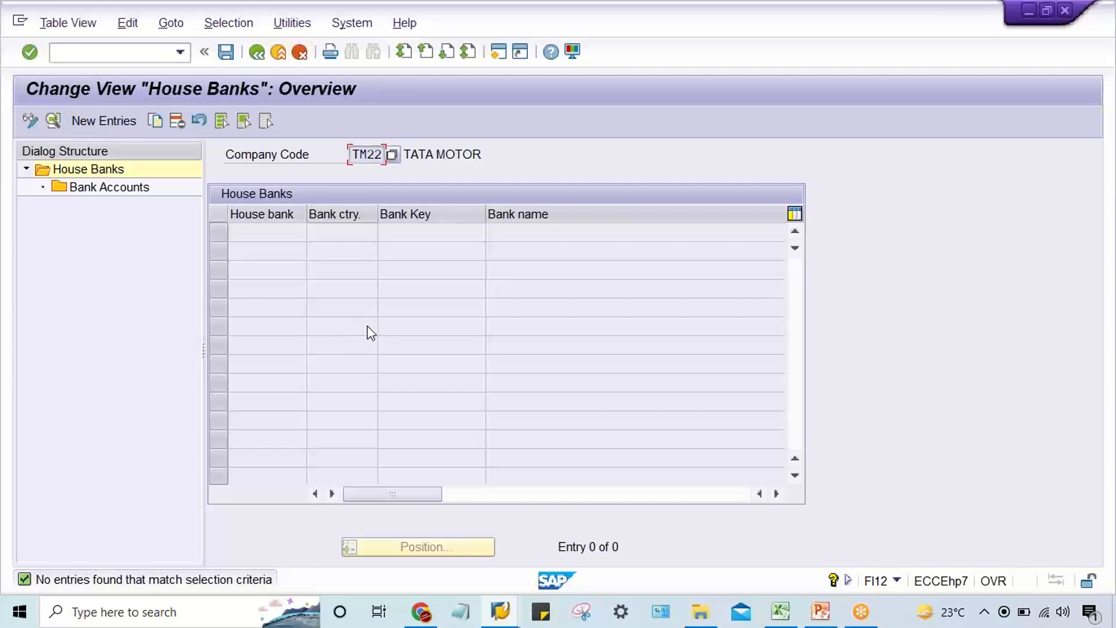
pyautogui.moveTo(353, 152); pyautogui.dragTo(412, 153)
pyautogui.click(114, 124)
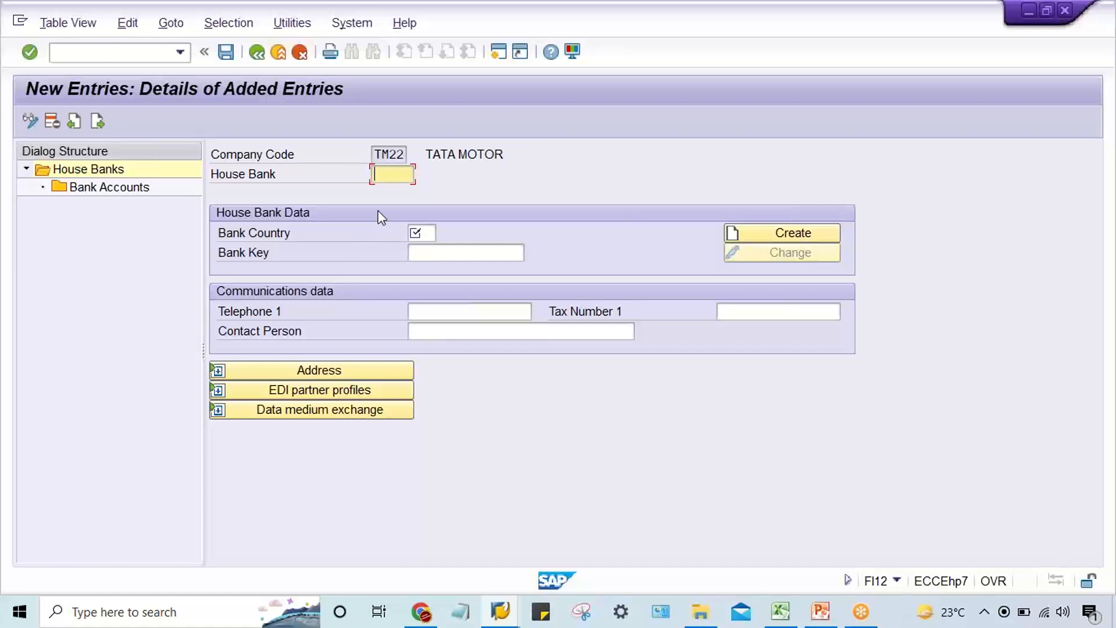
pyautogui.write('TM')
pyautogui.press('BackSpace')
pyautogui.press('BackSpace')
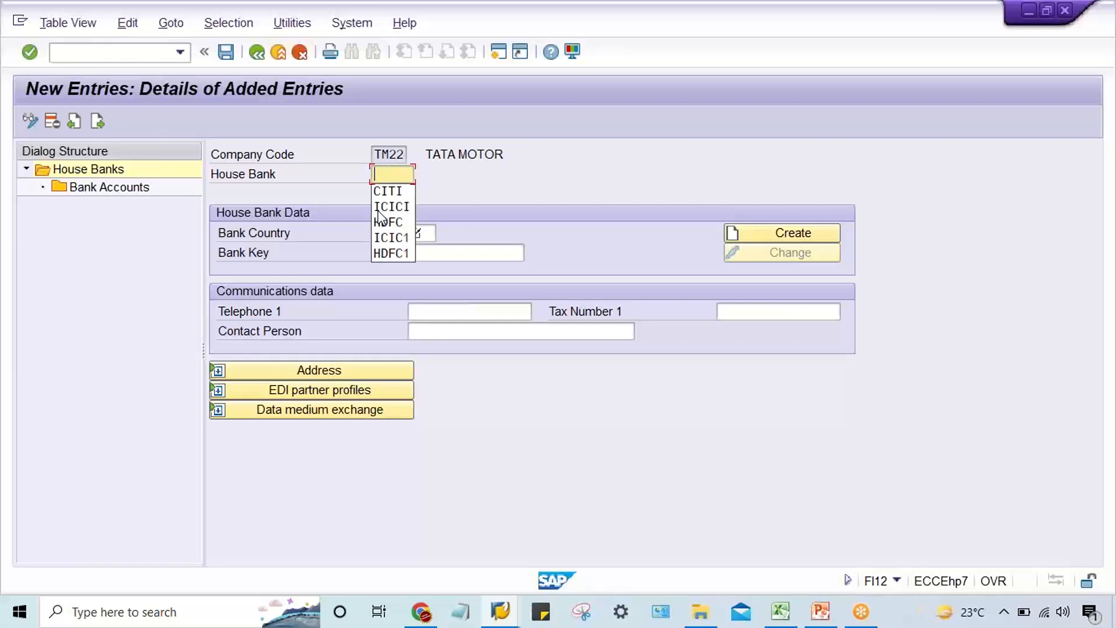
pyautogui.write('HDFC')
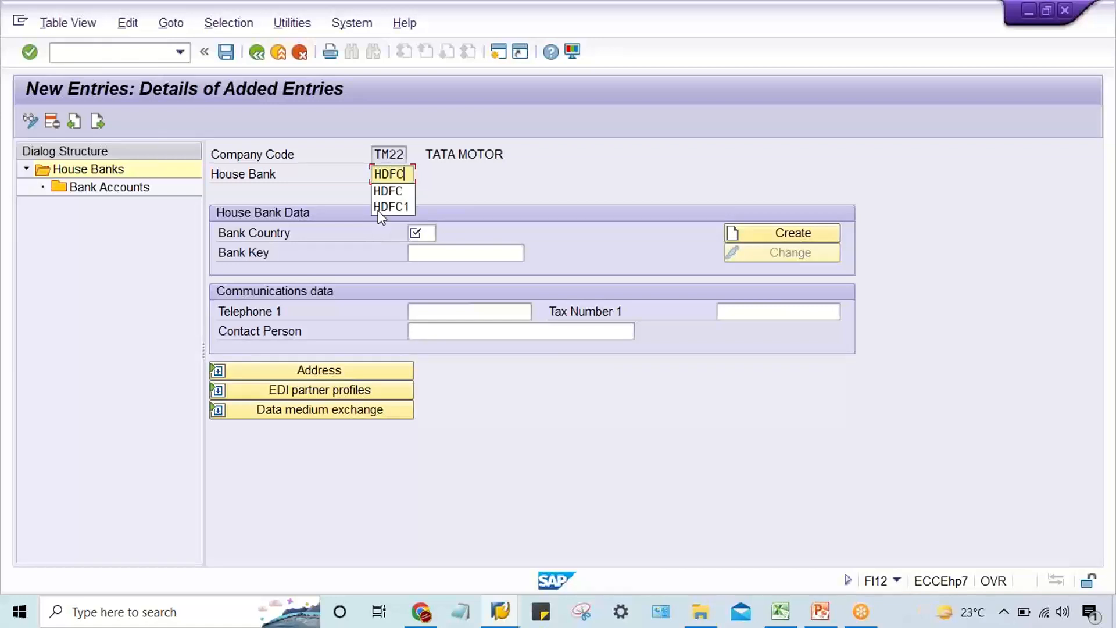
pyautogui.click(481, 182)
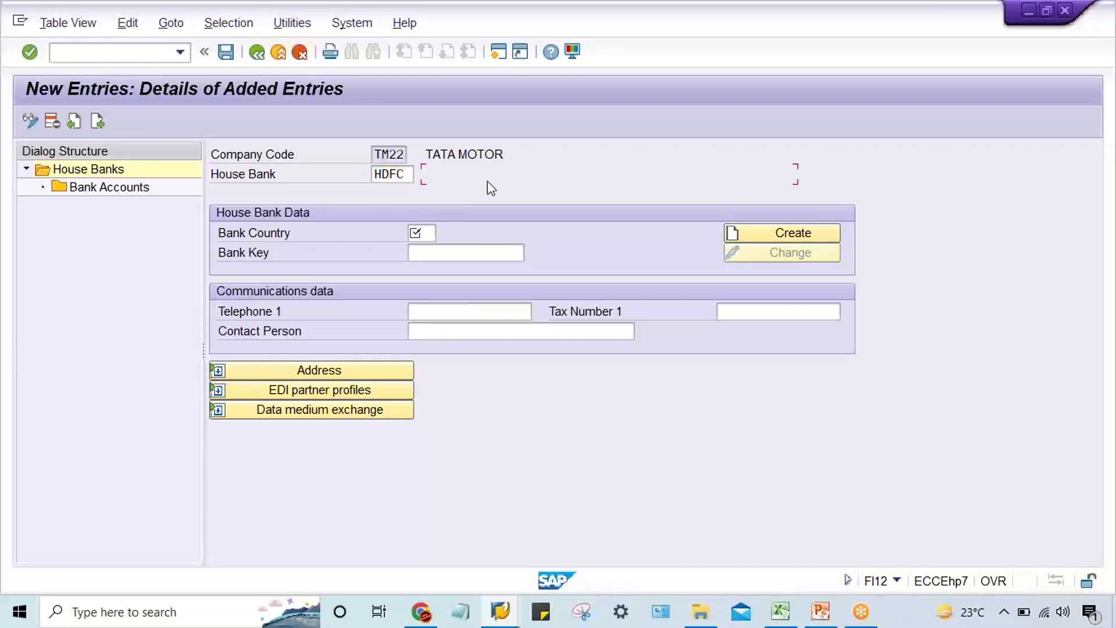
# Set the bank country to IN and the bank key to HDFC for the new house bank.
pyautogui.click(415, 238)
pyautogui.write('IN')
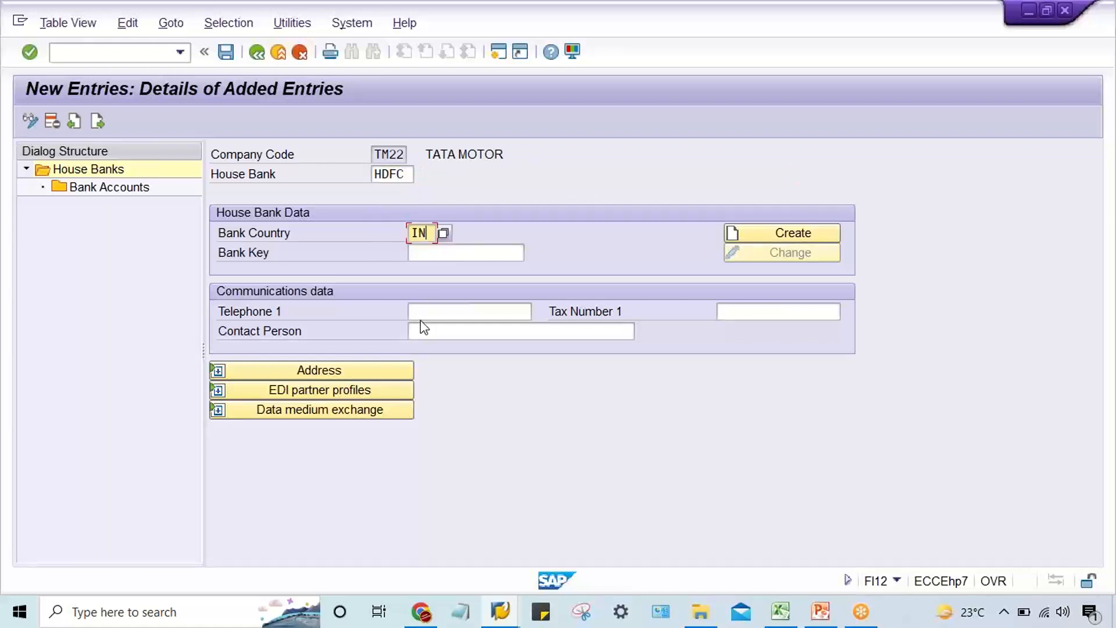
pyautogui.click(448, 255)
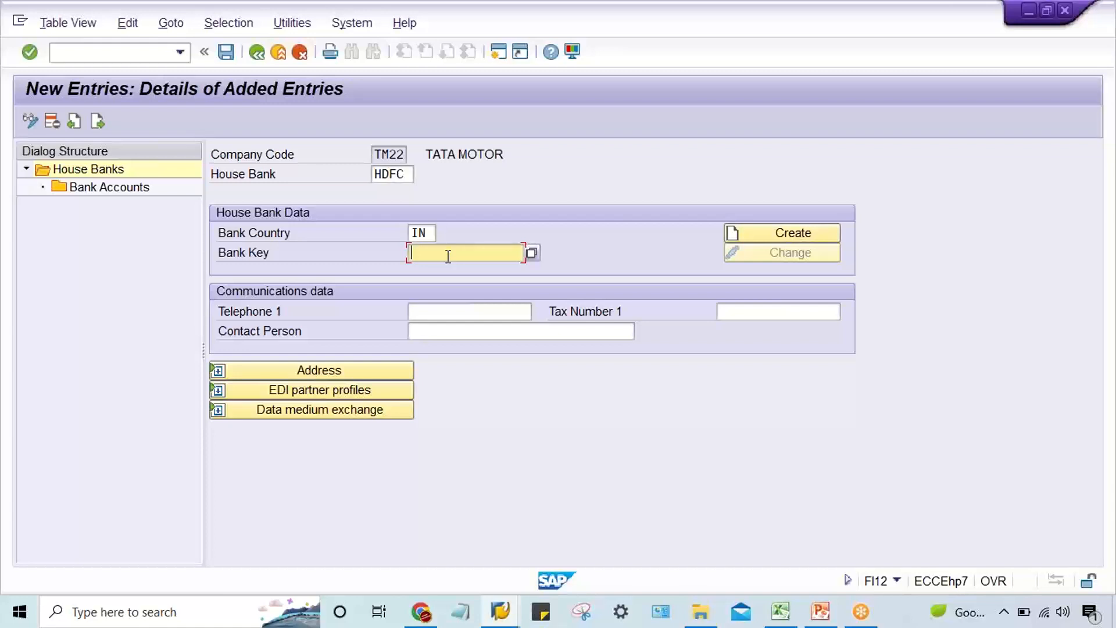
pyautogui.write('HDFC')
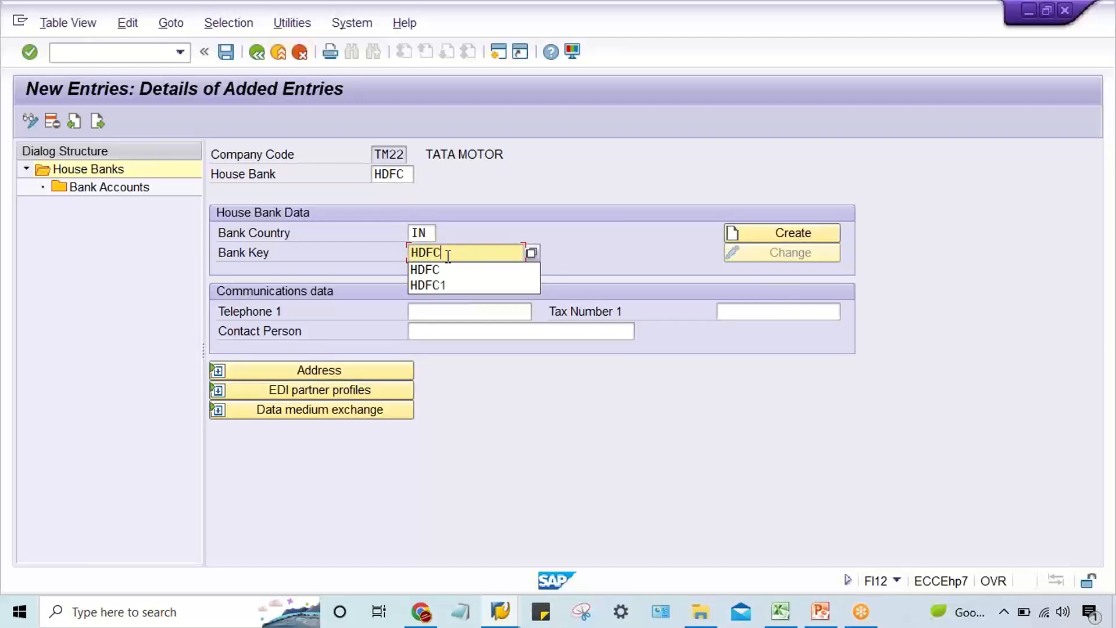
pyautogui.click(448, 257)
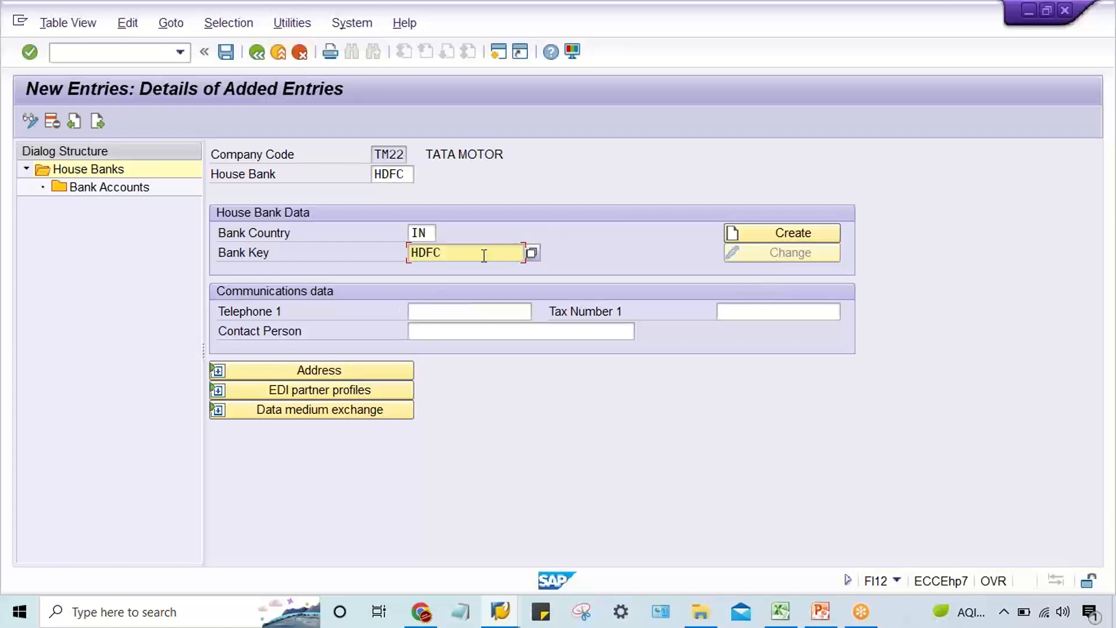
pyautogui.press('Return')
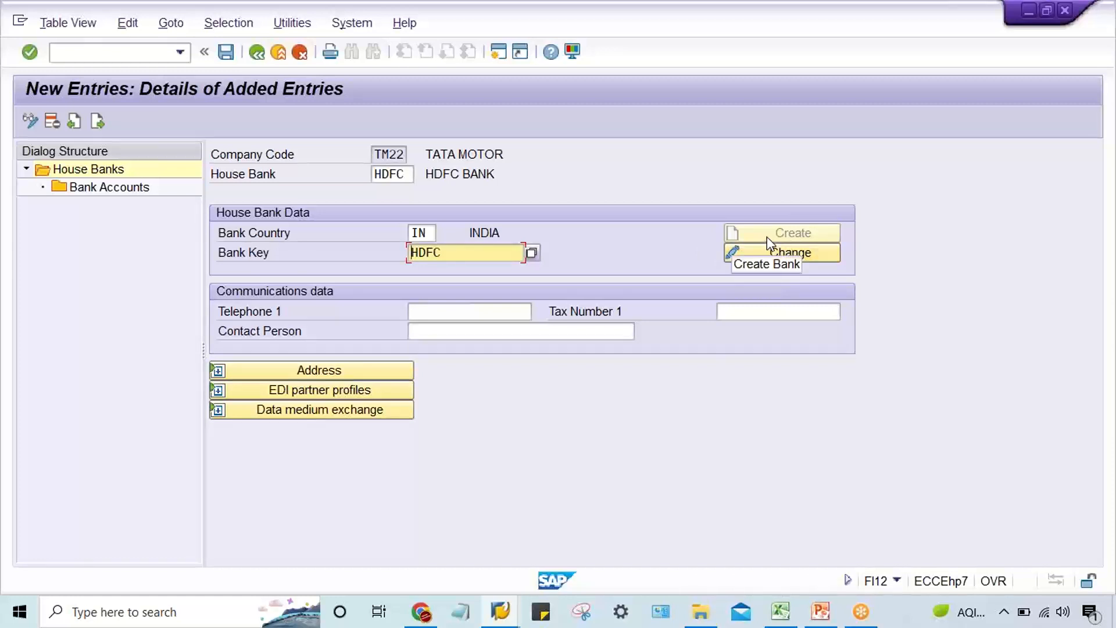
pyautogui.click(459, 248)
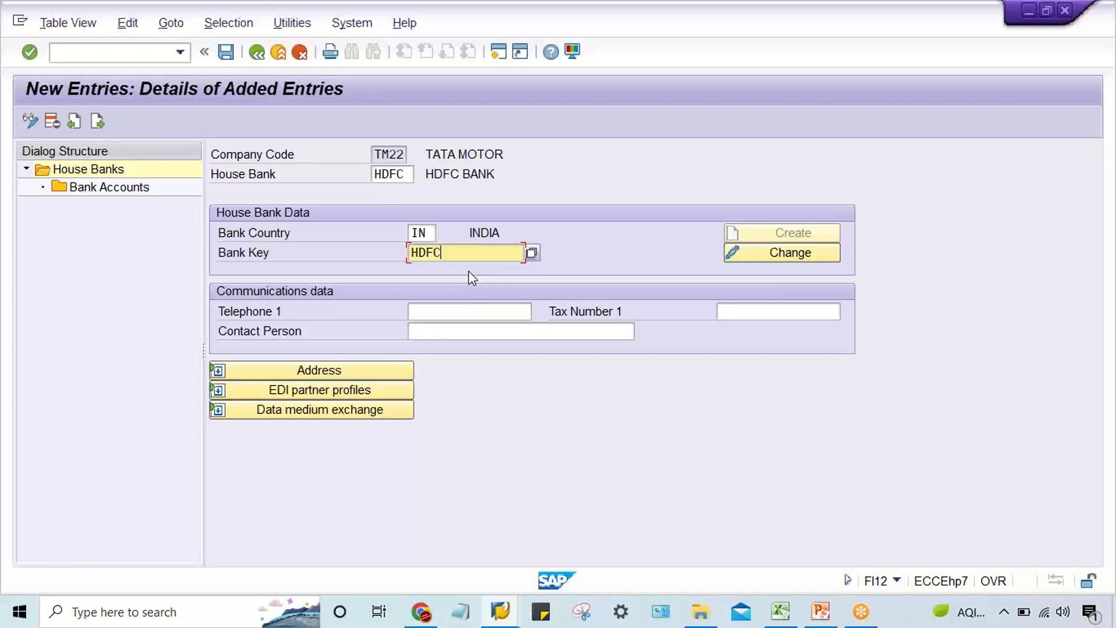
# Open a new session and delete the FB50 entry from the favorites.
pyautogui.click(498, 54)
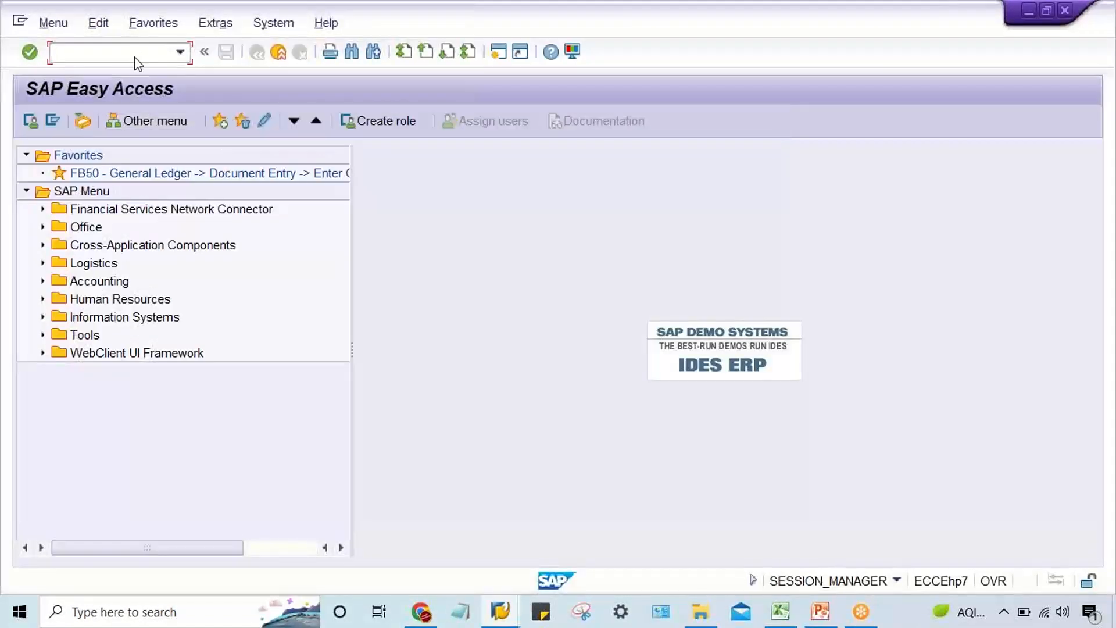
pyautogui.click(166, 179)
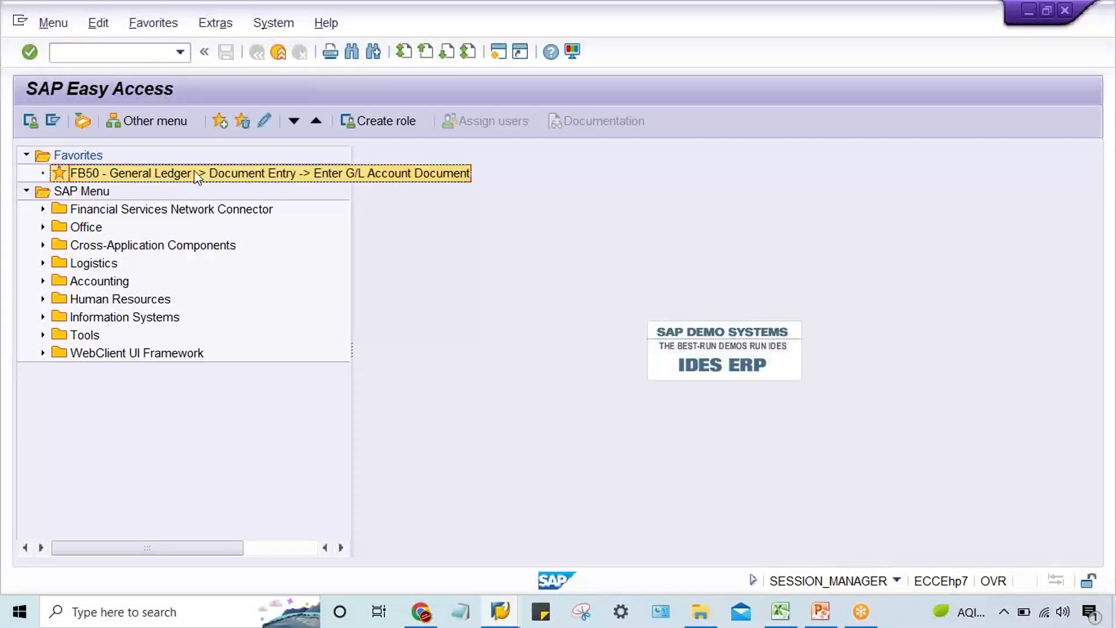
pyautogui.click(246, 125)
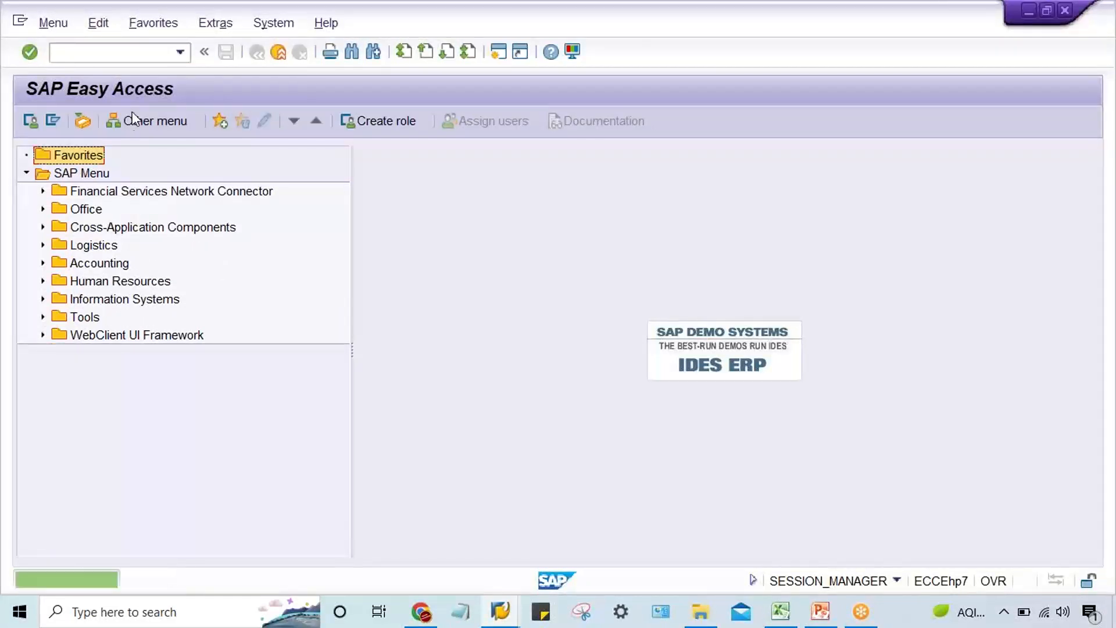
# Try to create a bank master with transaction FI01 for bank country IN and bank key HDFC.
pyautogui.click(103, 53)
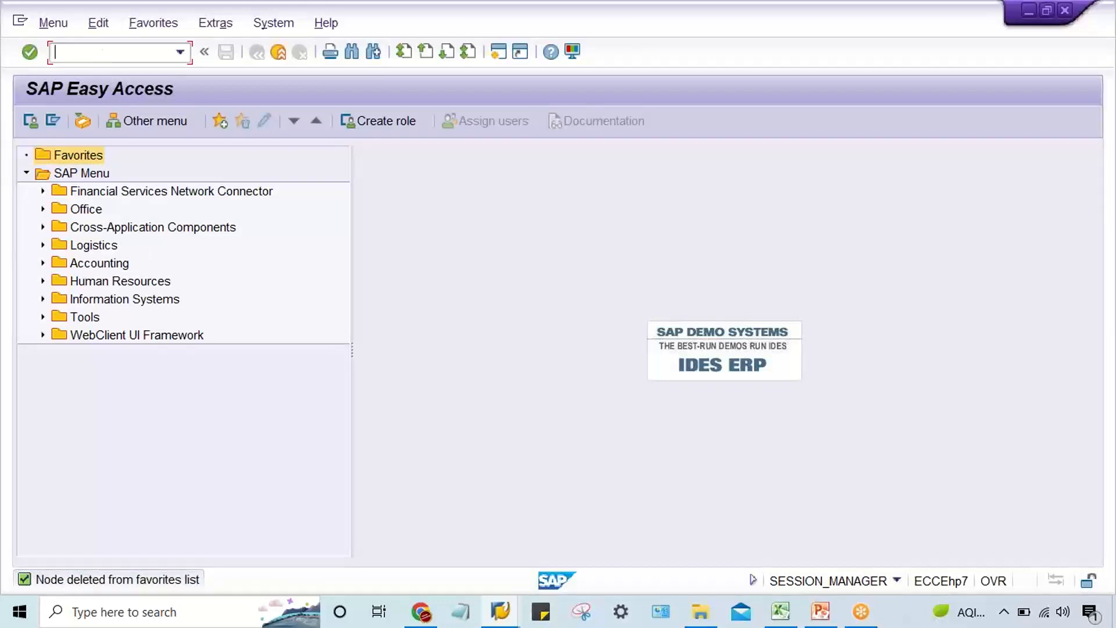
pyautogui.write('FI01')
pyautogui.press('Return')
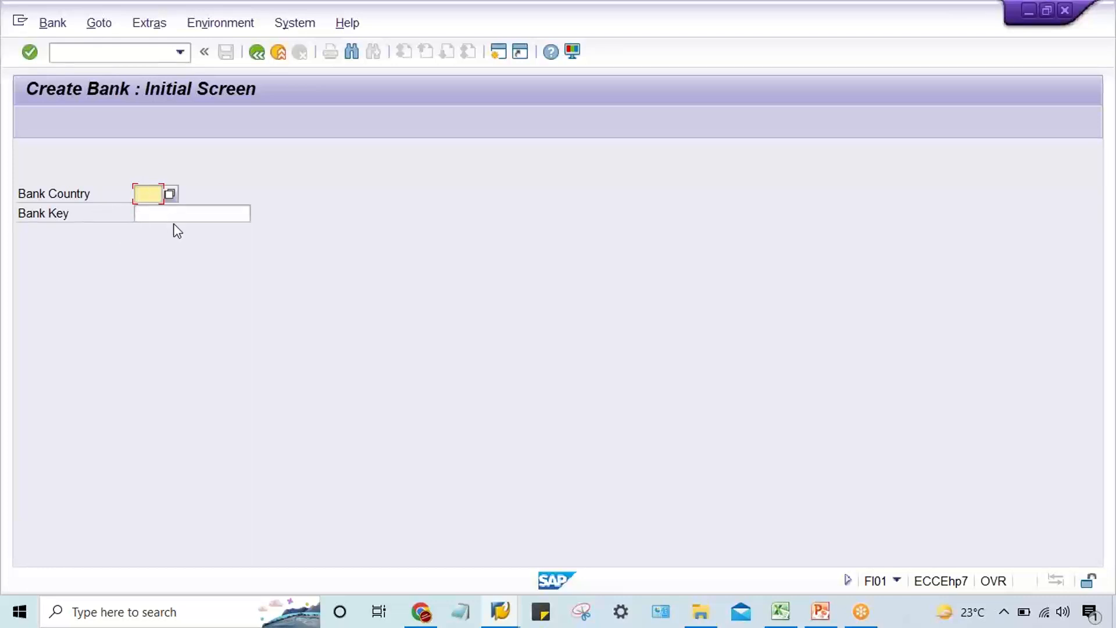
pyautogui.write('IN')
pyautogui.press('Tab')
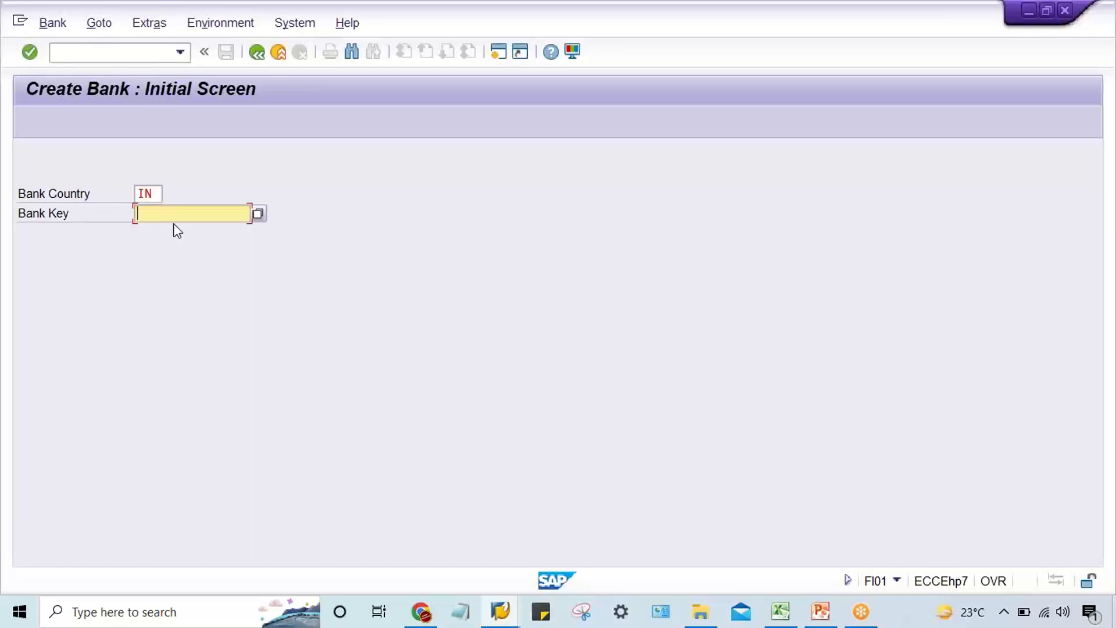
pyautogui.write('HDFC')
pyautogui.click(177, 231)
pyautogui.press('Return')
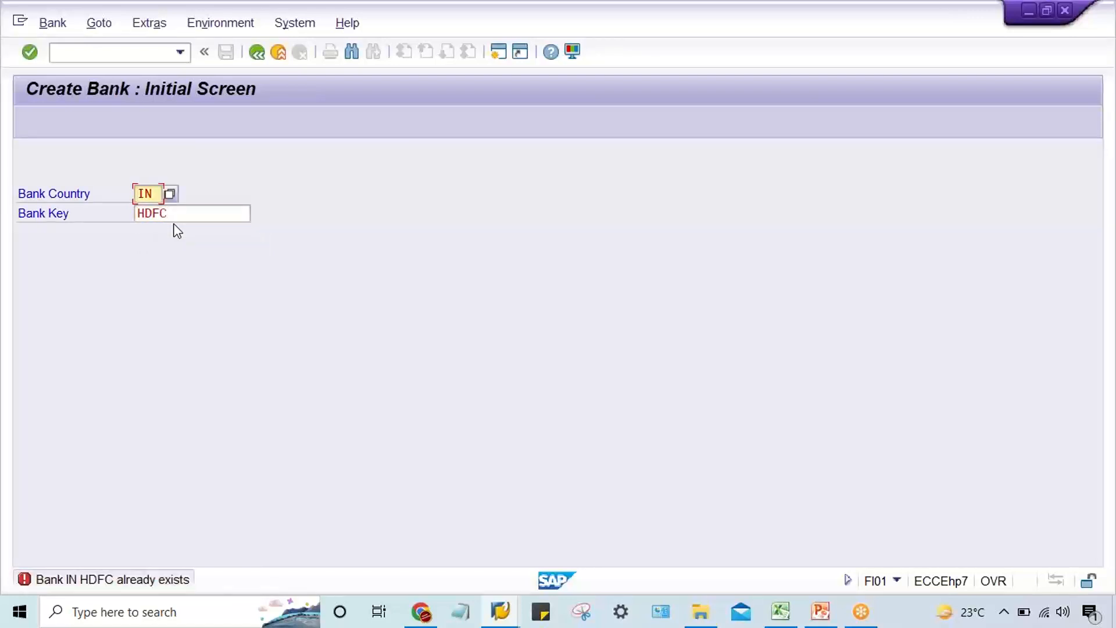
pyautogui.click(196, 220)
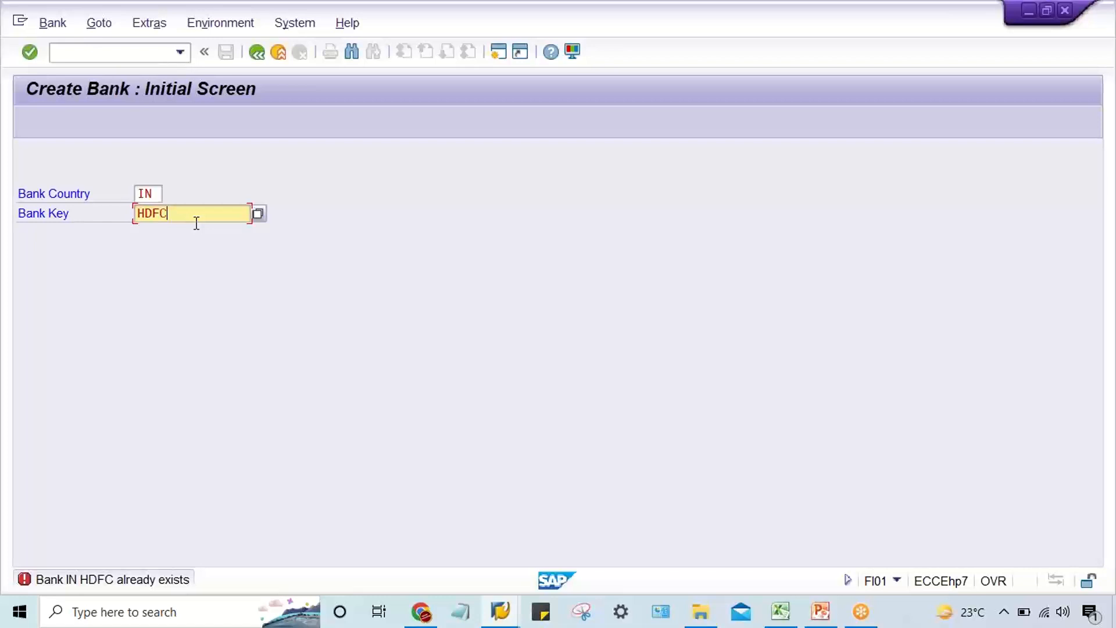
# Display the bank master details of bank key HDFC in country IN with transaction FI03.
pyautogui.click(181, 58)
pyautogui.click(125, 53)
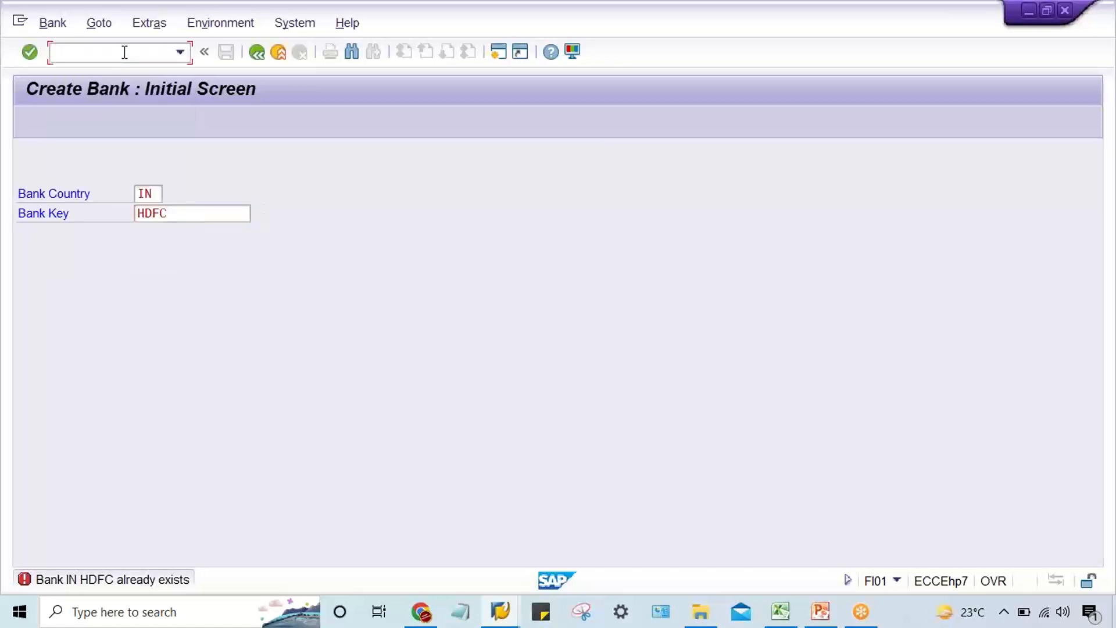
pyautogui.write('/NFI03')
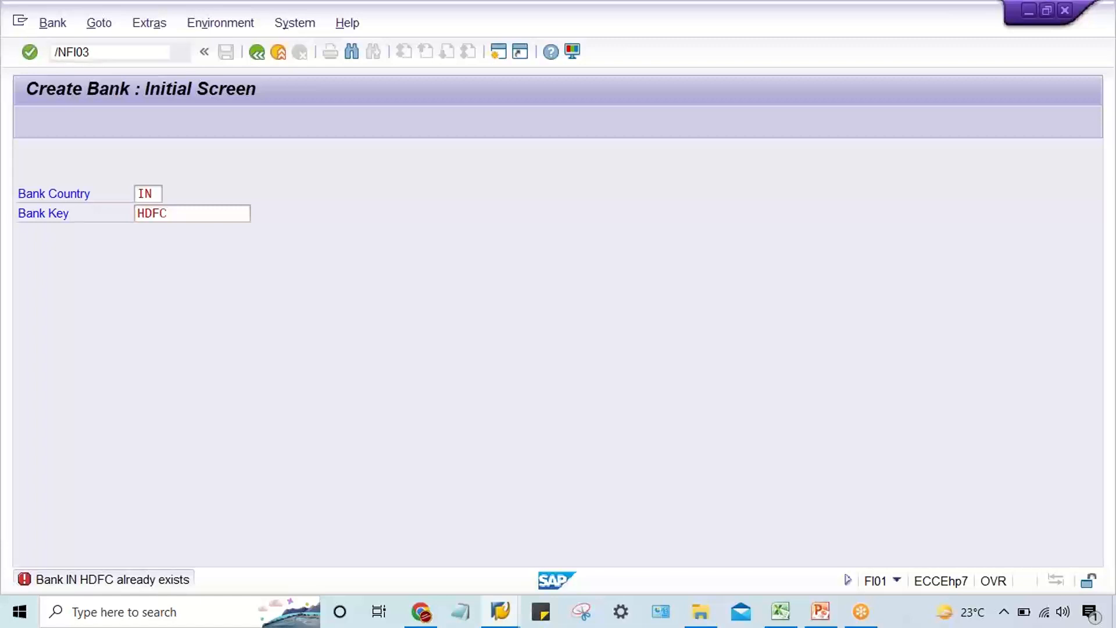
pyautogui.press('Return')
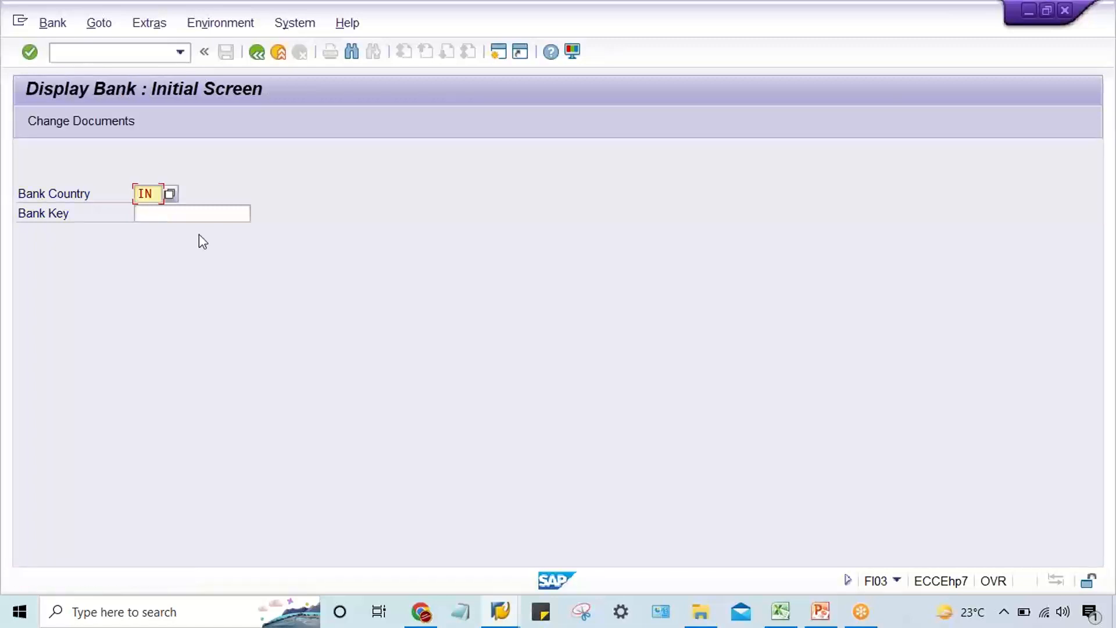
pyautogui.click(188, 216)
pyautogui.write('H')
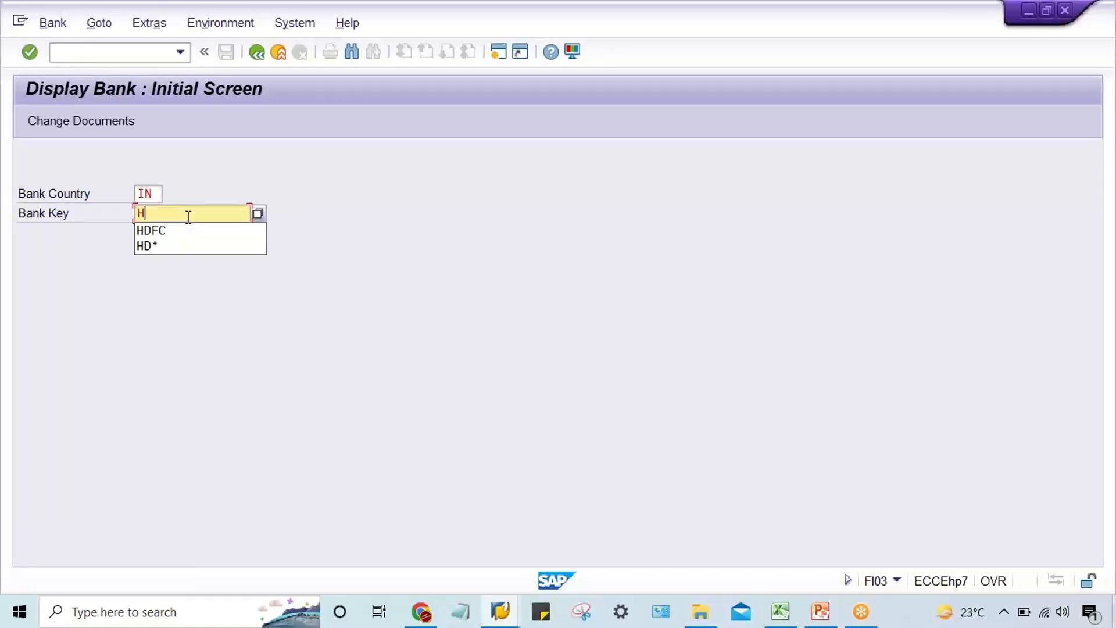
pyautogui.press('Down')
pyautogui.press('Return')
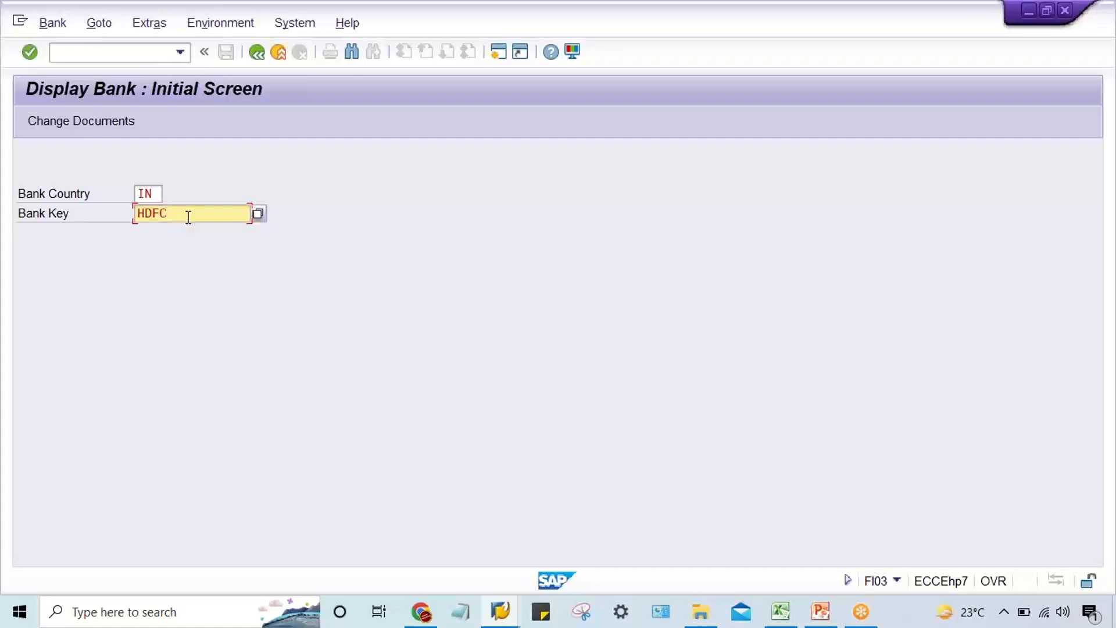
pyautogui.press('Return')
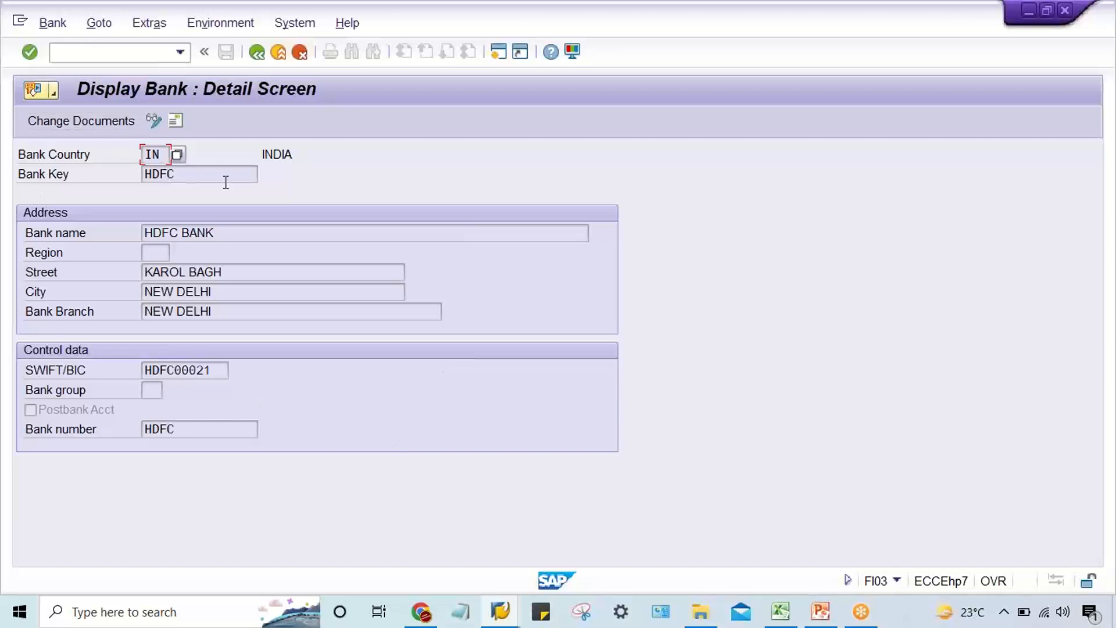
# Switch the HDFC bank master to change mode and set its region to 06 (Delhi).
pyautogui.click(251, 237)
pyautogui.click(241, 272)
pyautogui.click(154, 121)
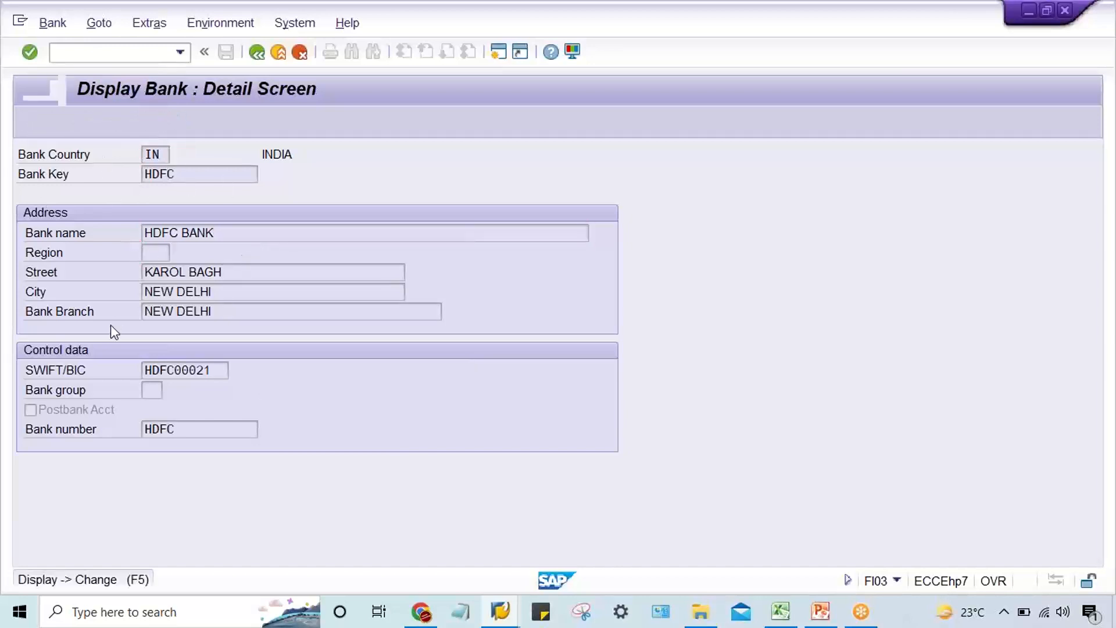
pyautogui.click(158, 253)
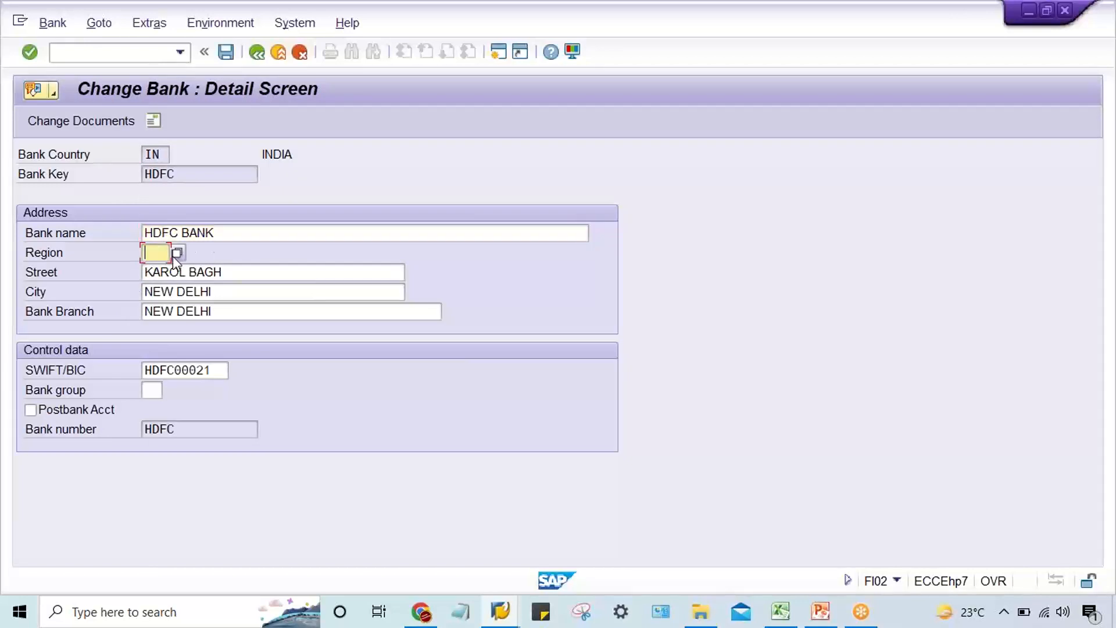
pyautogui.click(180, 254)
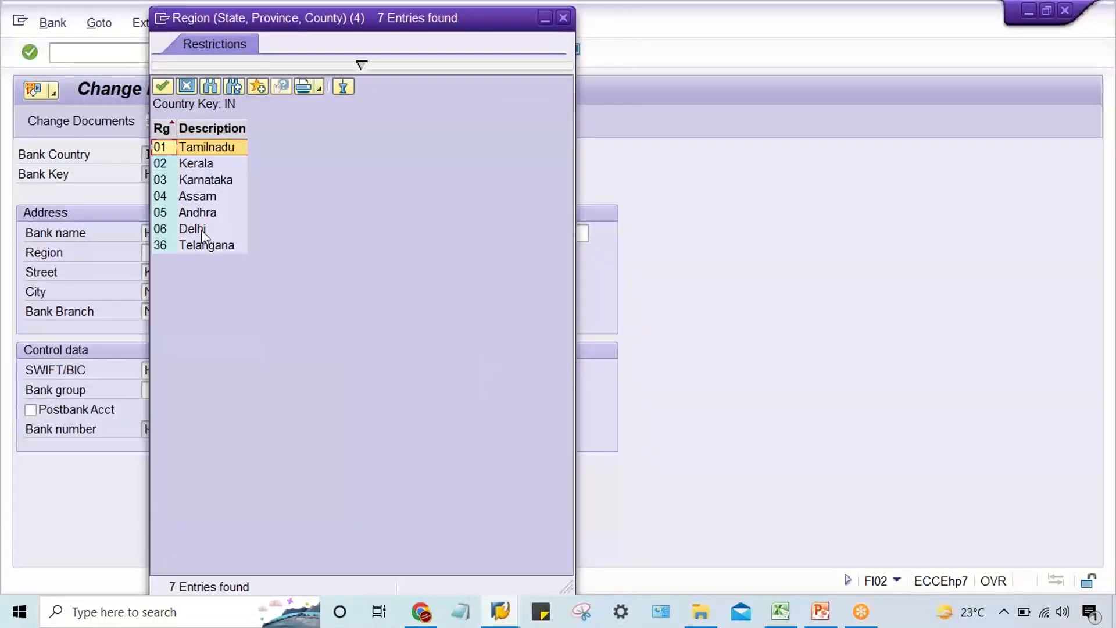
pyautogui.doubleClick(202, 229)
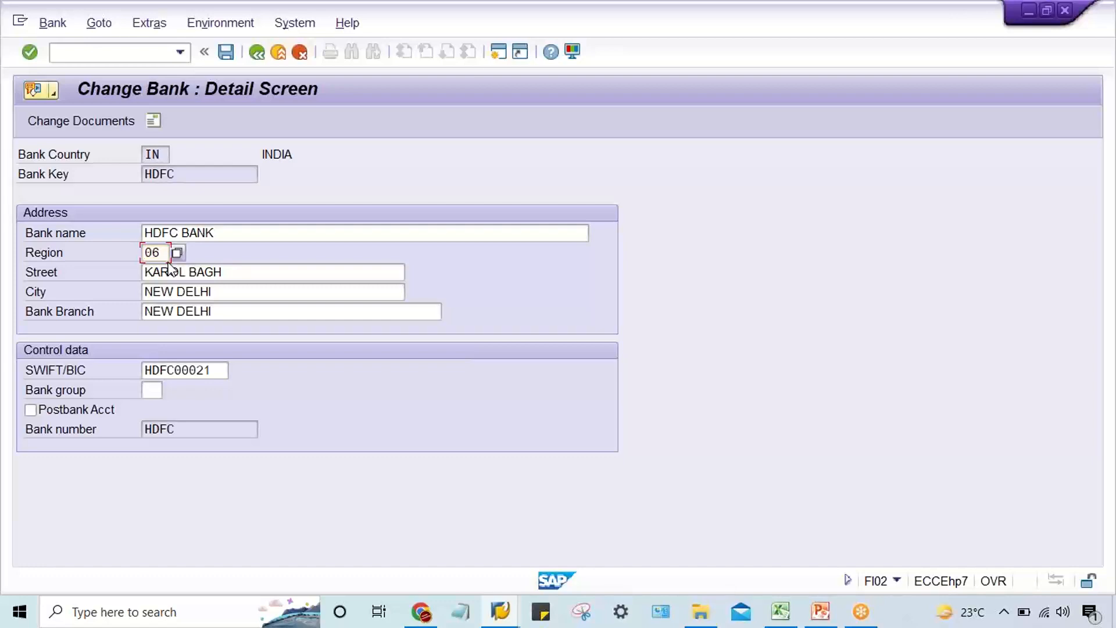
pyautogui.press('Return')
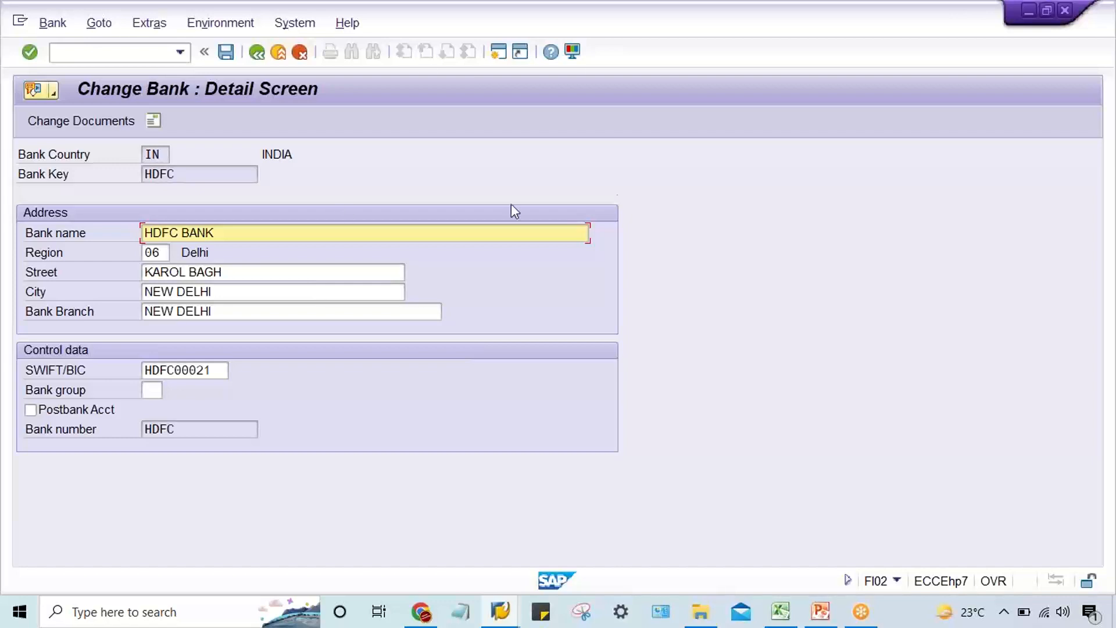
pyautogui.click(1099, 258)
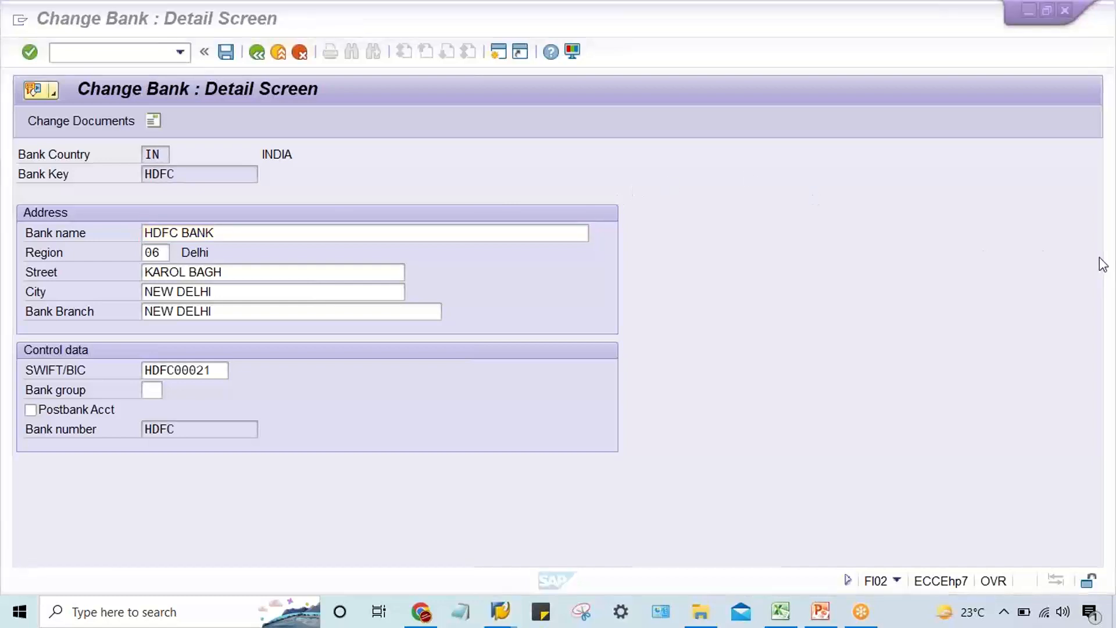
pyautogui.click(942, 337)
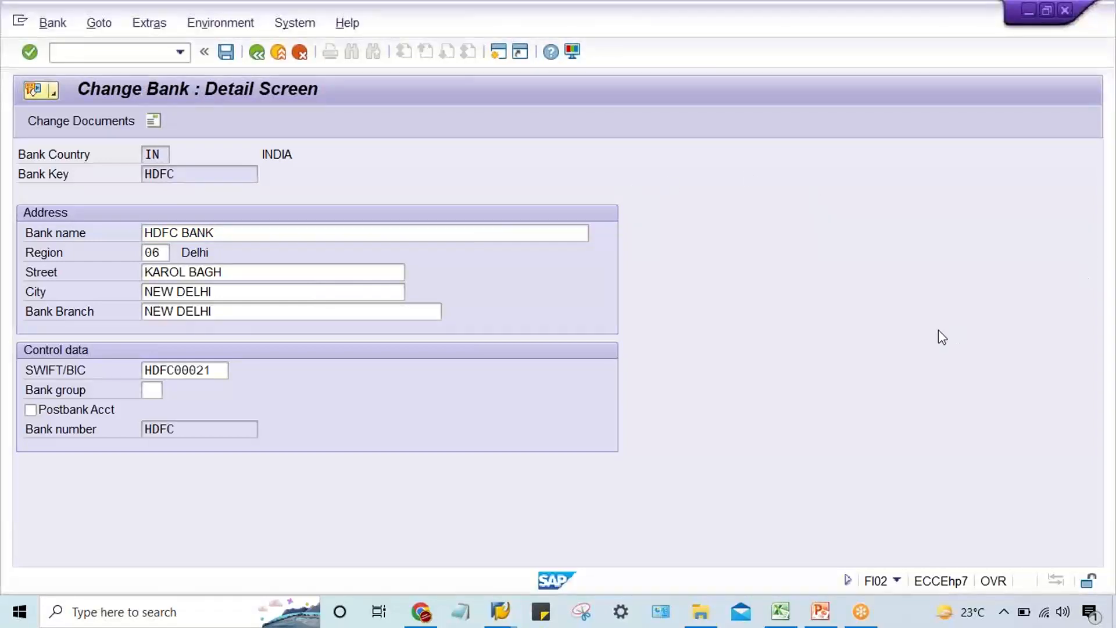
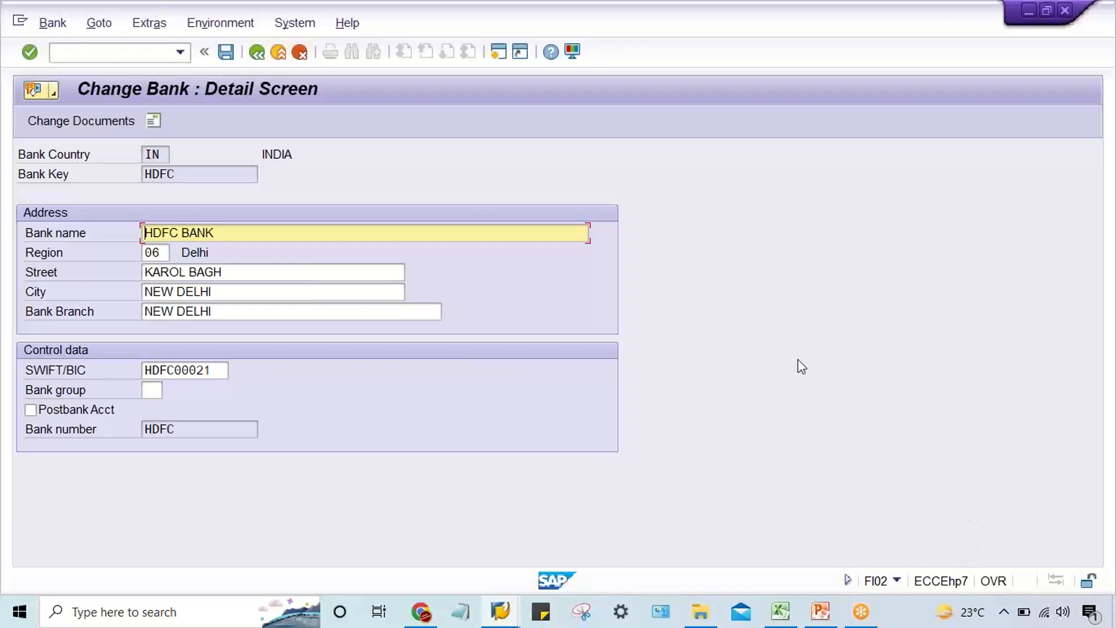
# Check the SWIFT/BIC code in the HDFC bank master.
pyautogui.click(368, 228)
pyautogui.moveTo(223, 369); pyautogui.dragTo(108, 379)
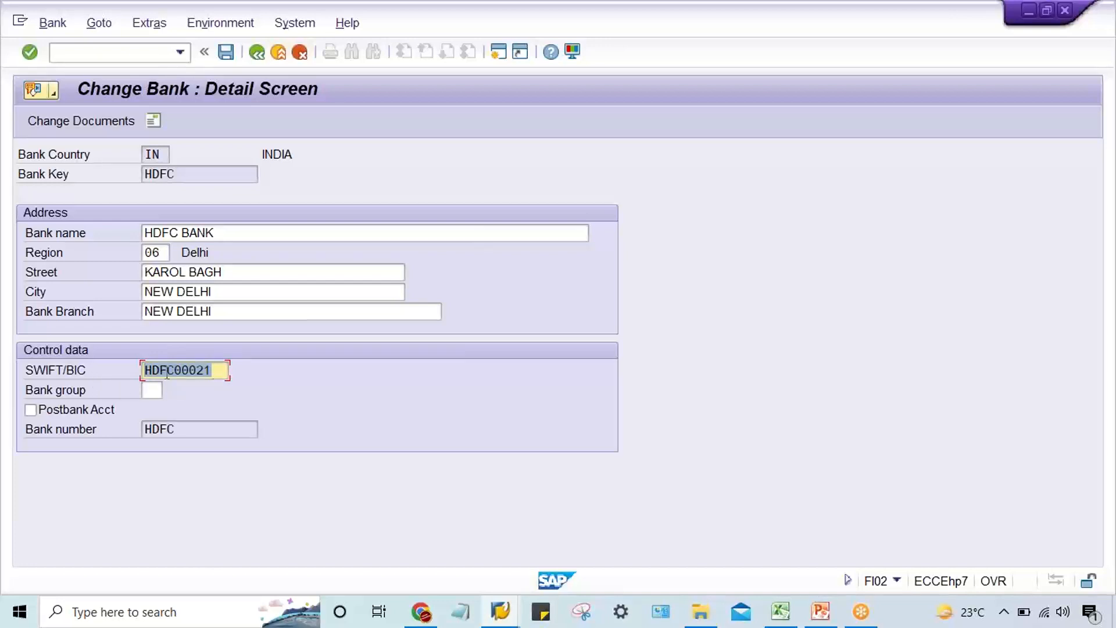
pyautogui.click(222, 371)
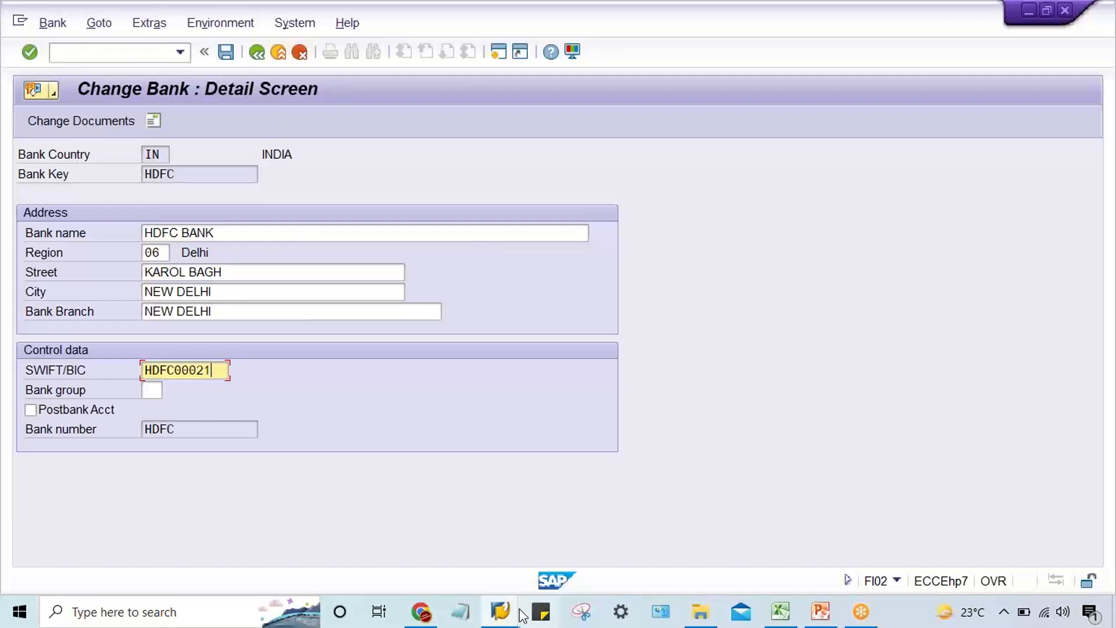
# Return to the HDFC house bank entry, show its address details, and start a new bank account entry under it.
pyautogui.click(499, 611)
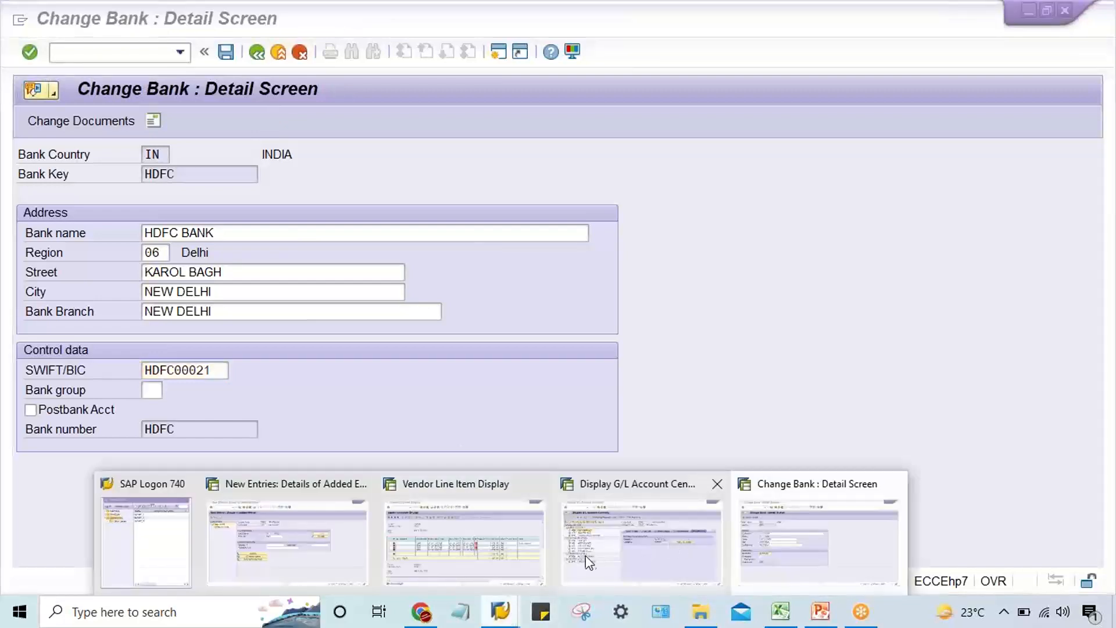
pyautogui.click(333, 572)
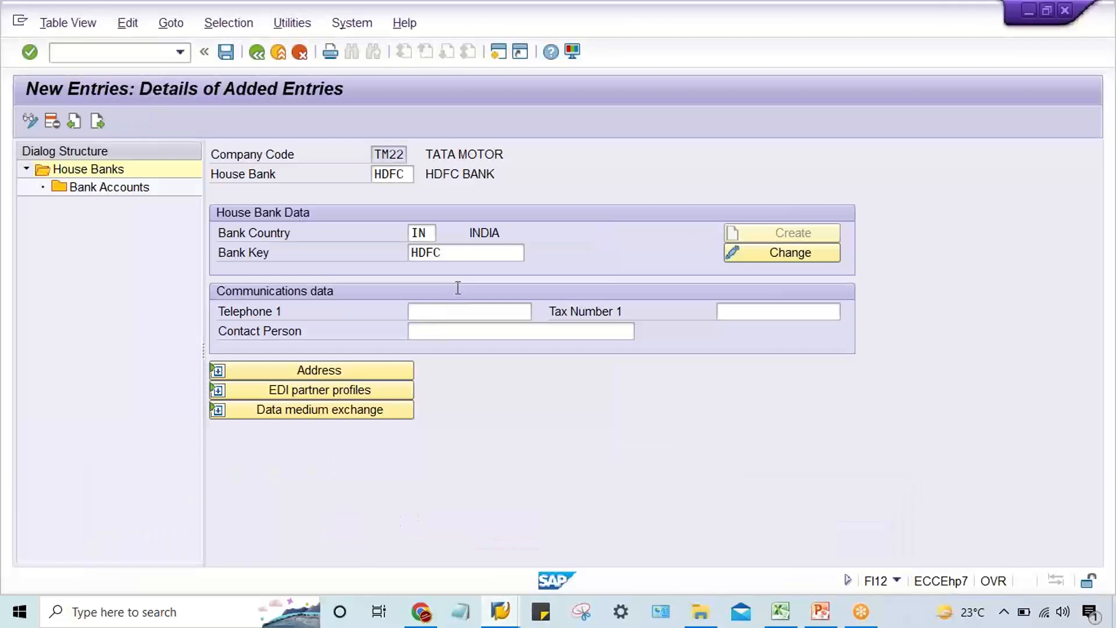
pyautogui.click(462, 256)
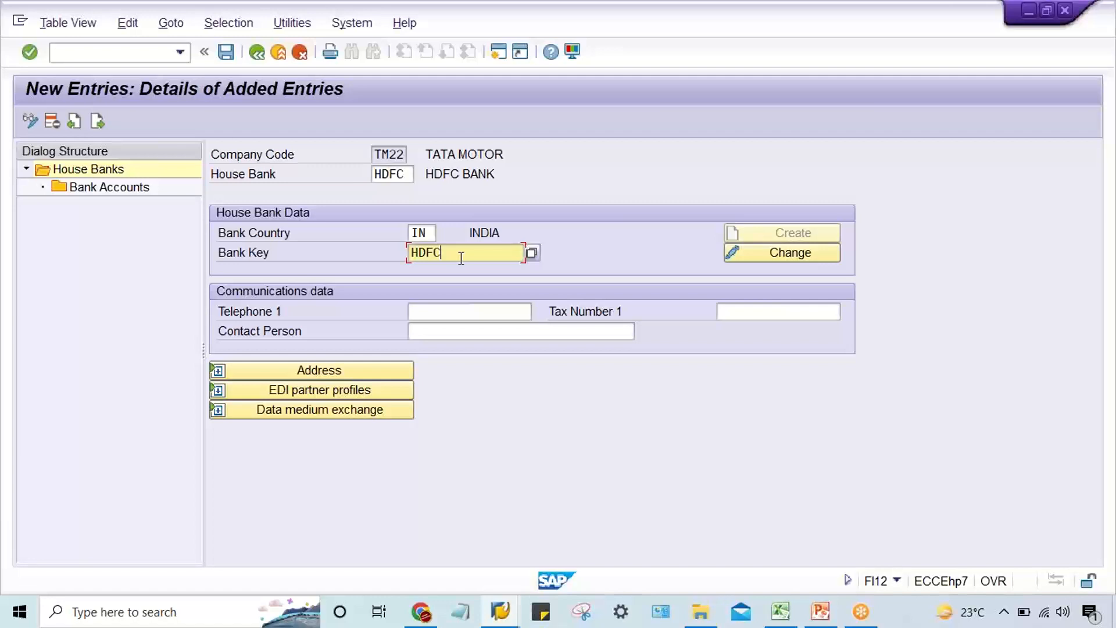
pyautogui.click(407, 370)
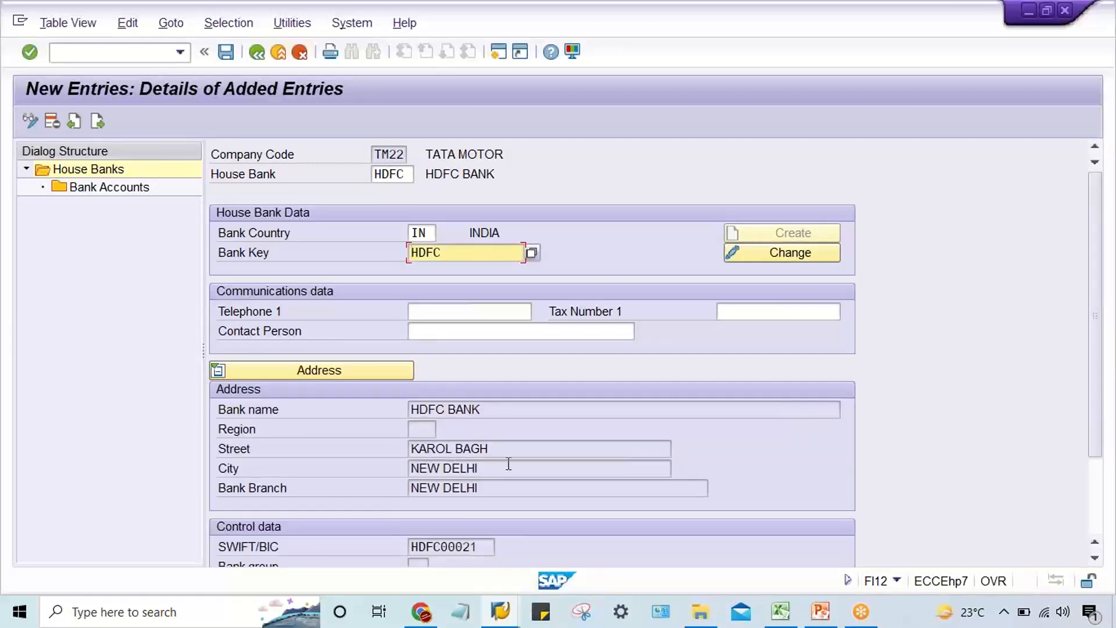
pyautogui.doubleClick(112, 192)
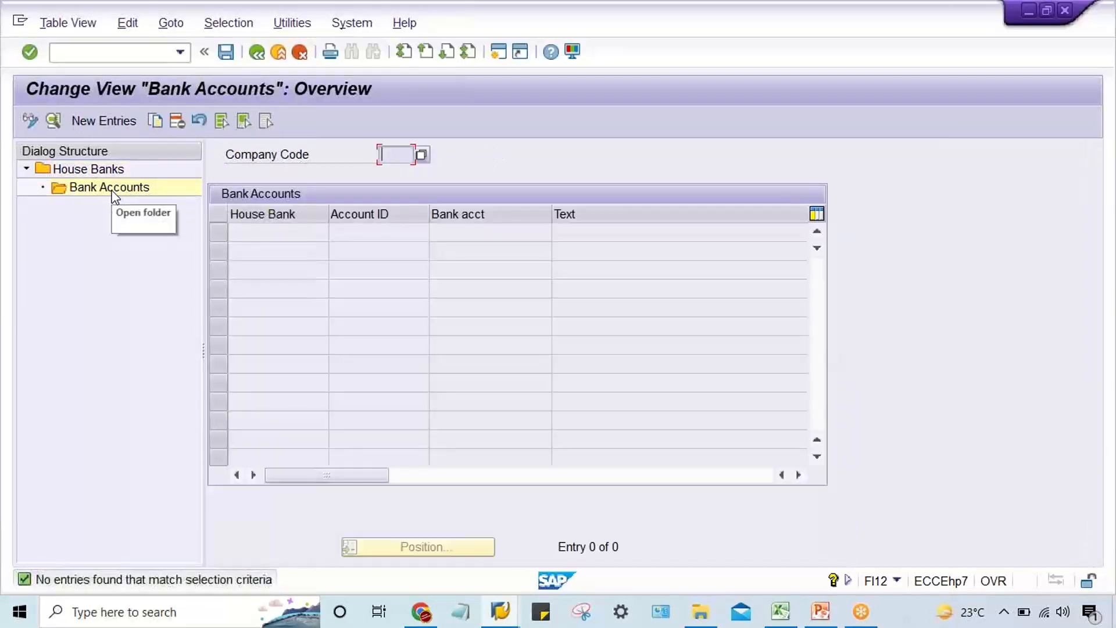
pyautogui.click(104, 120)
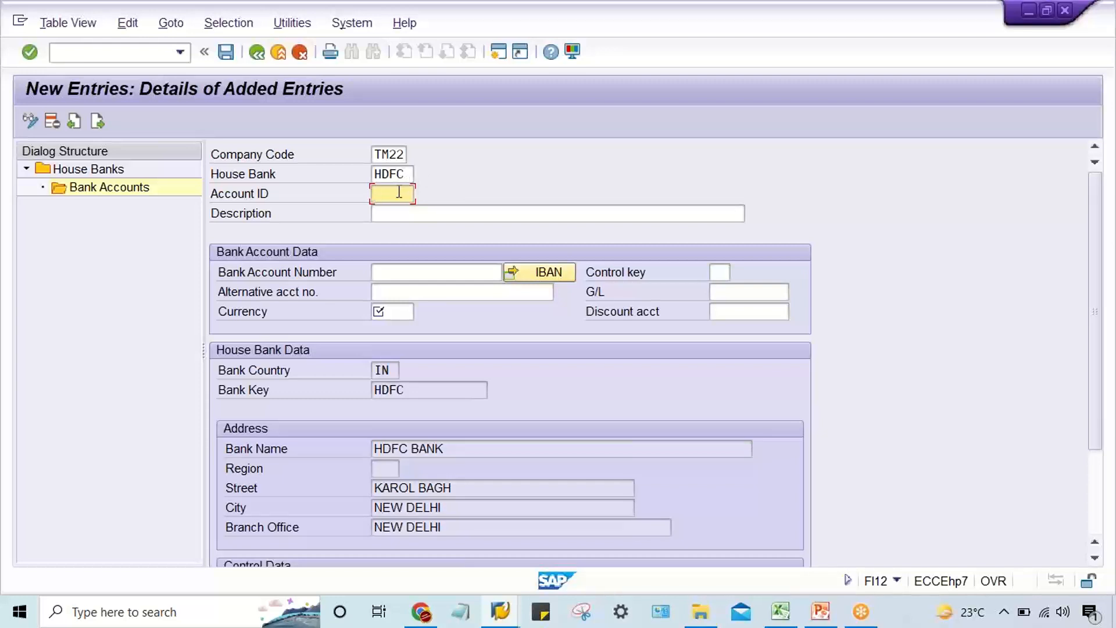
# Switch to the Excel sheet and enter HDFC in C12 with a sample bank account number in D12.
pyautogui.click(781, 611)
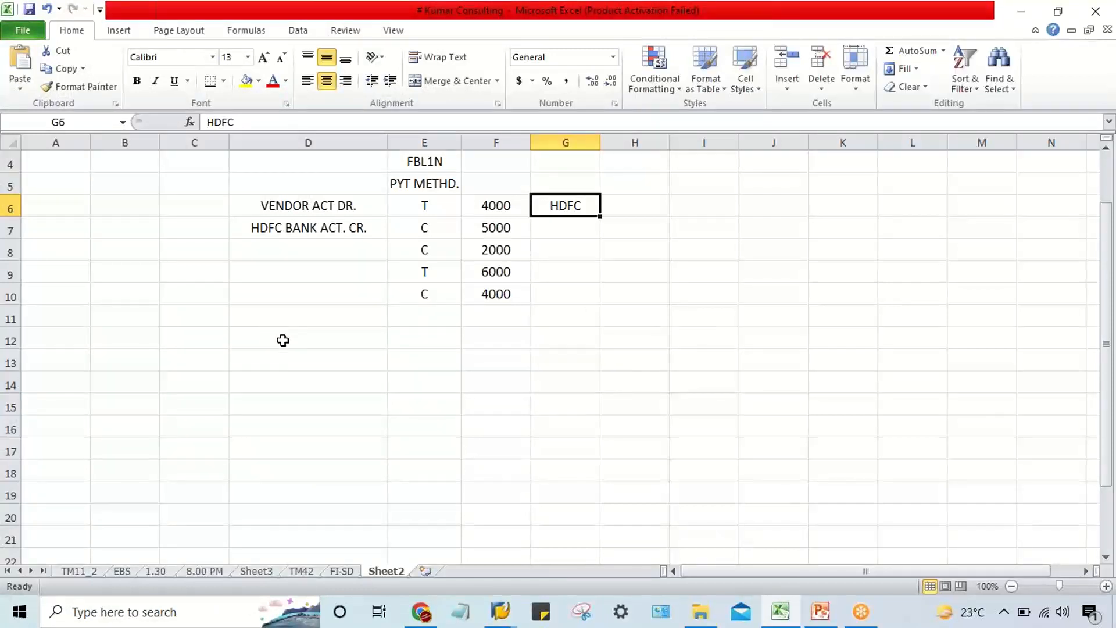
pyautogui.click(434, 339)
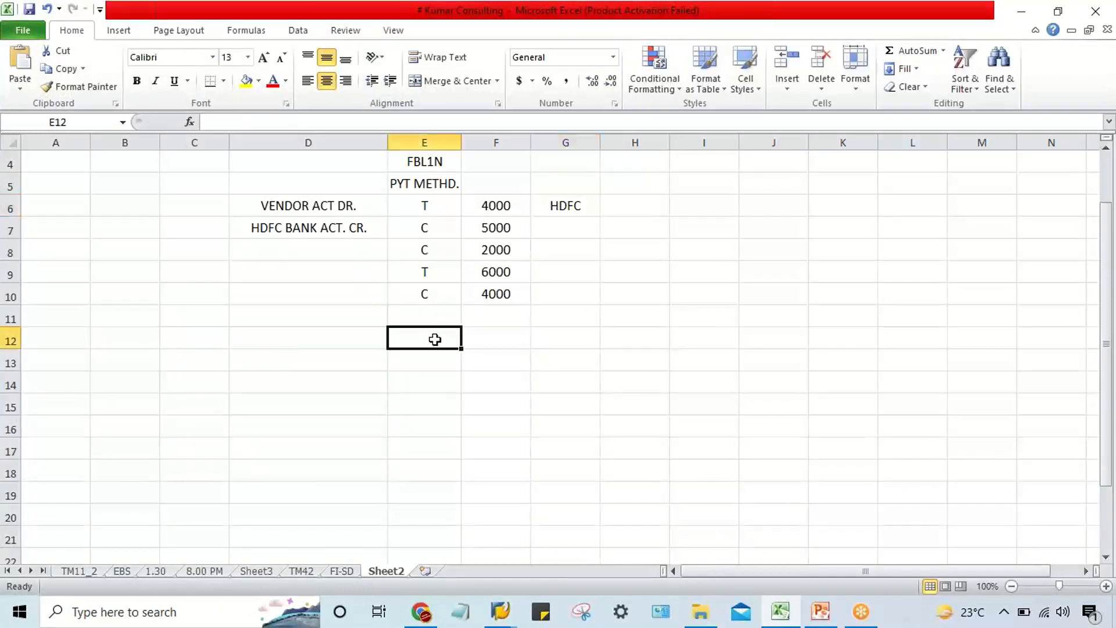
pyautogui.click(476, 338)
pyautogui.click(174, 343)
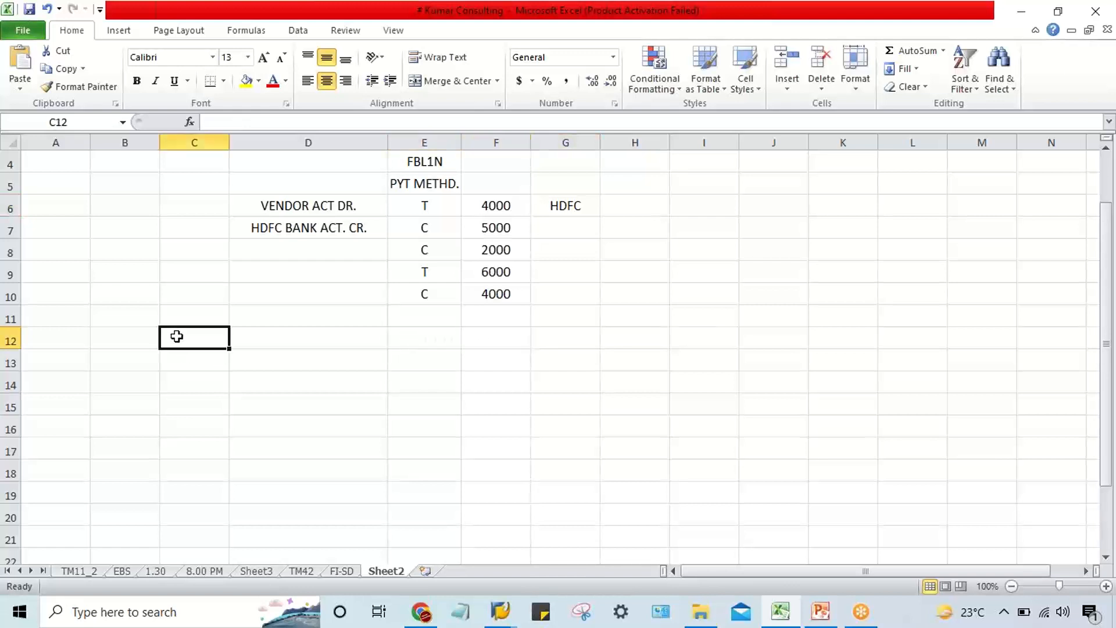
pyautogui.write('HDFC')
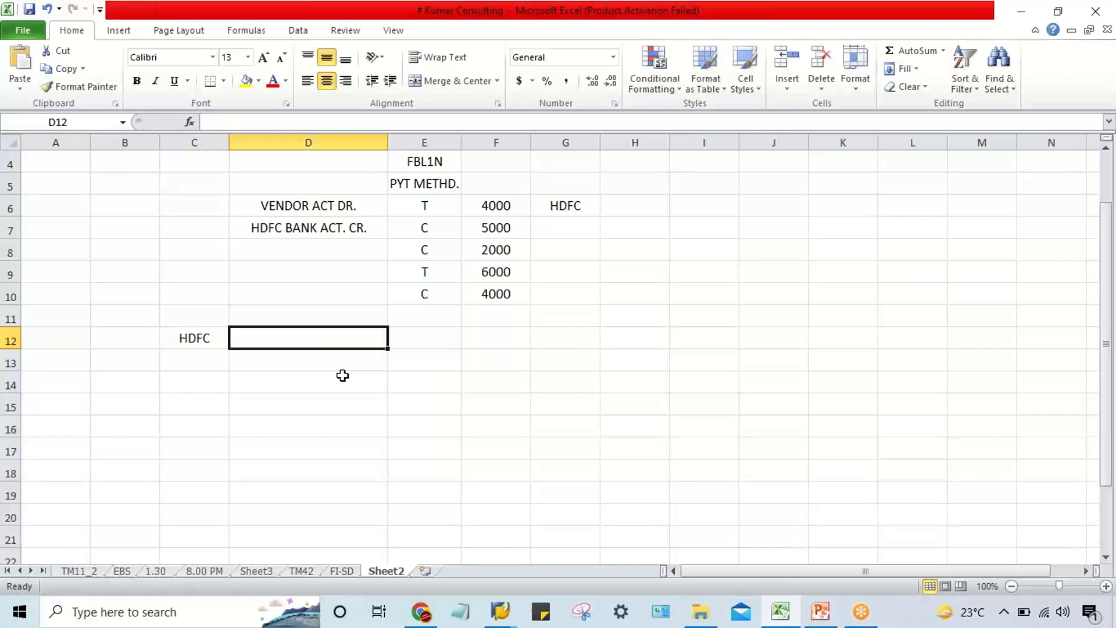
pyautogui.write('124556788')
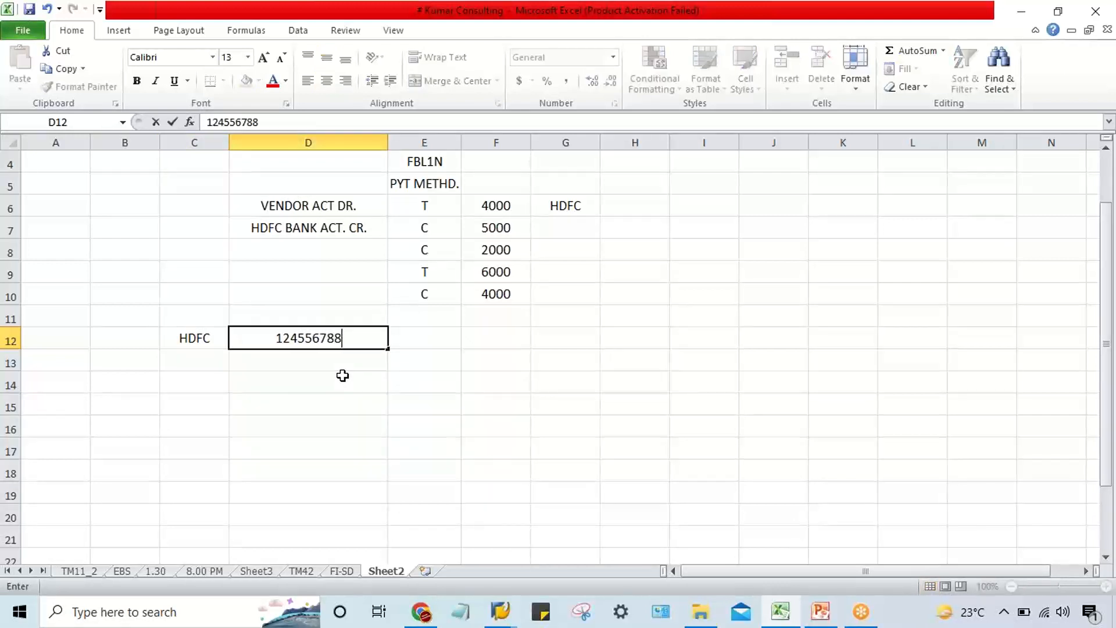
pyautogui.press('Return')
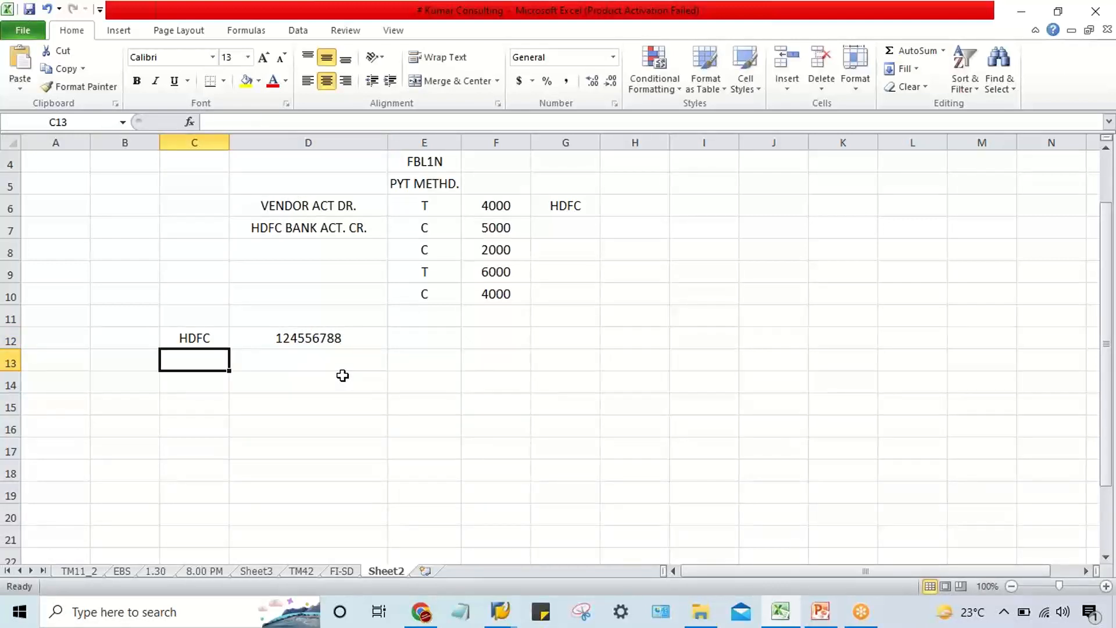
# Enter a second sample HDFC bank account number in D13.
pyautogui.press('Tab')
pyautogui.write('12')
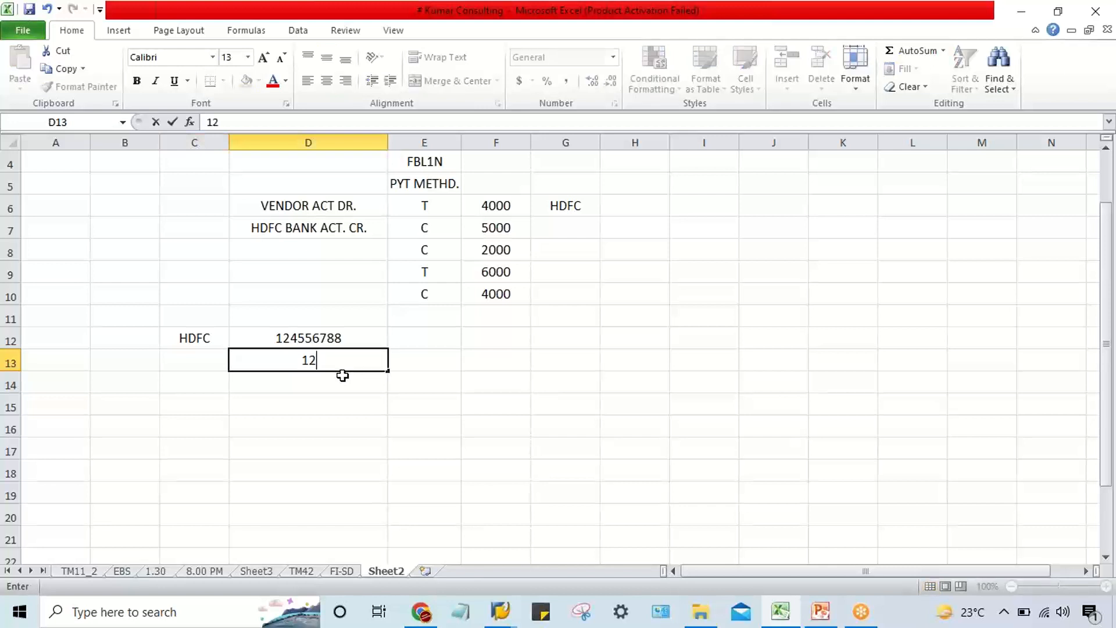
pyautogui.write('547788')
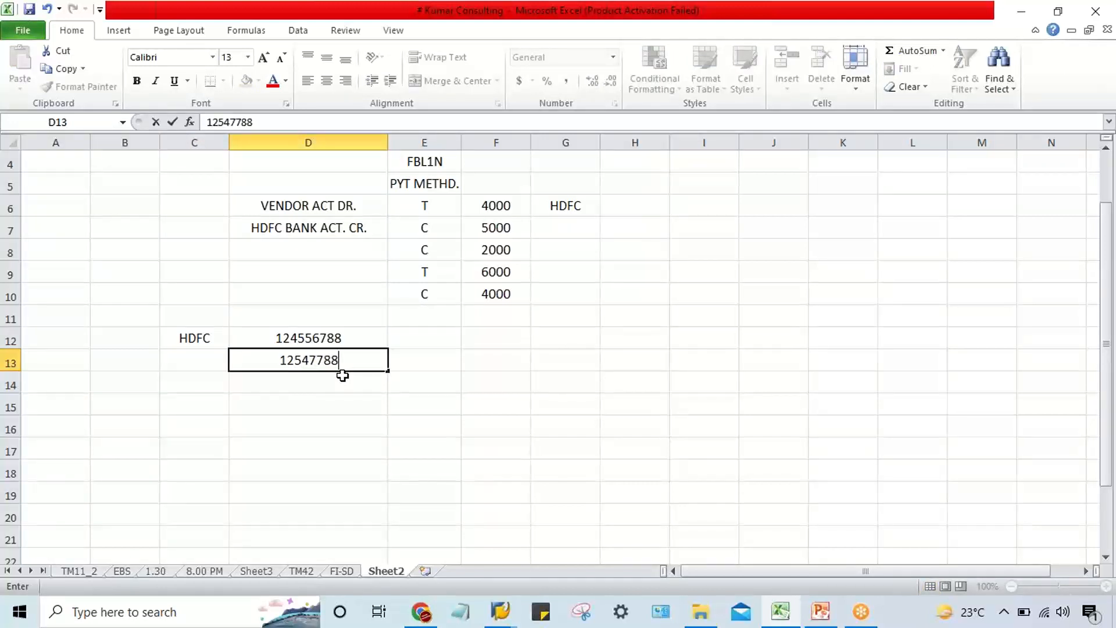
pyautogui.write('88')
pyautogui.press('BackSpace')
pyautogui.press('Return')
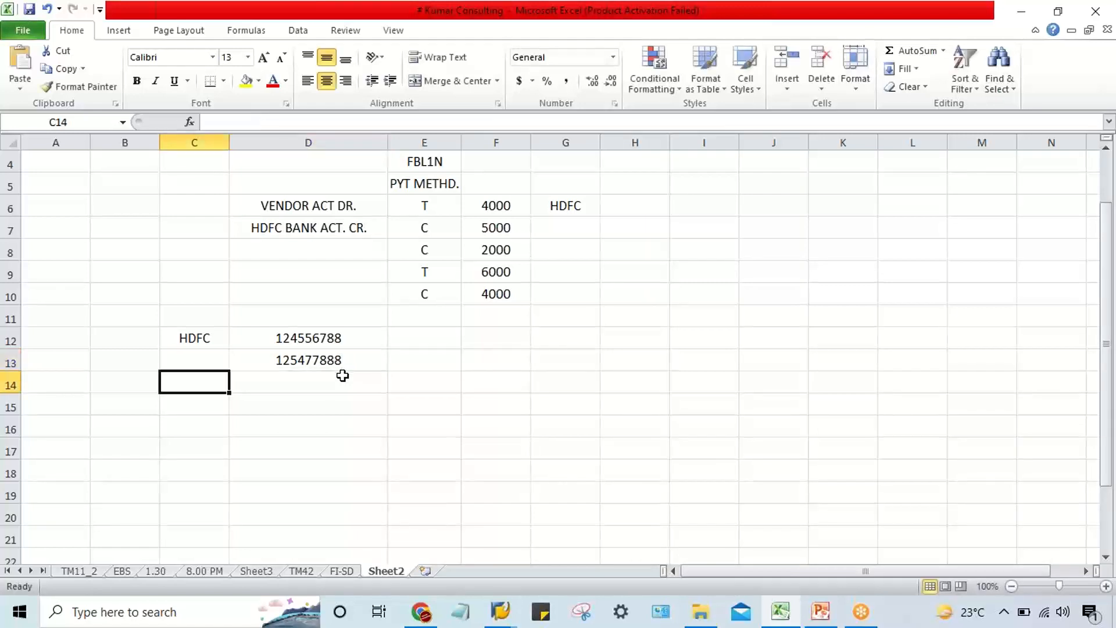
pyautogui.click(341, 364)
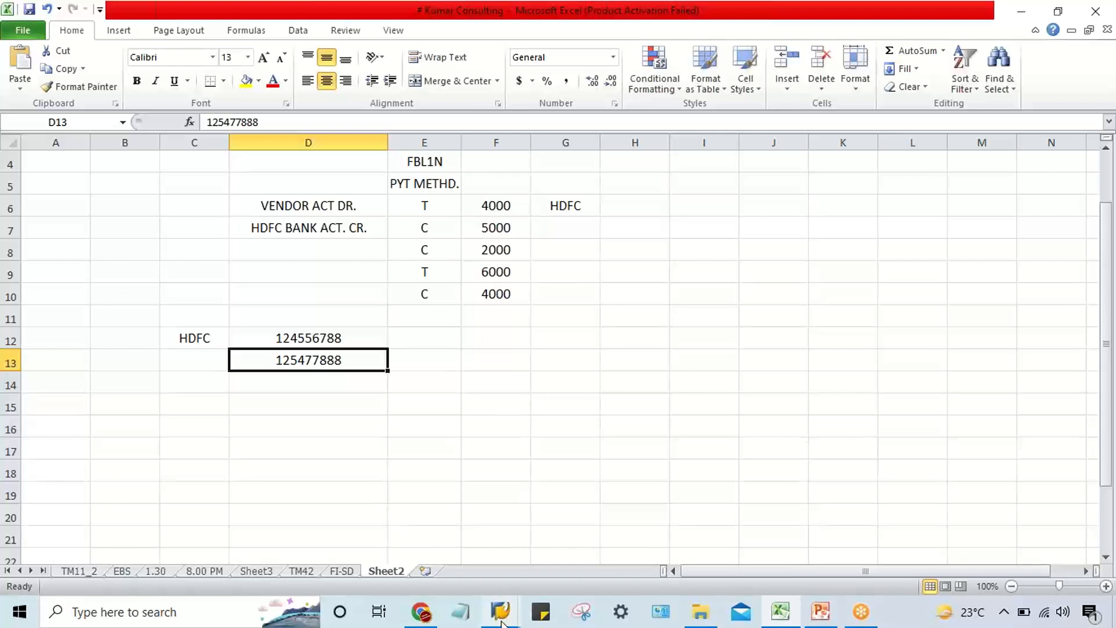
# Copy the account number from D12 in Excel into the Bank Account Number of the new SAP bank account entry.
pyautogui.moveTo(501, 619)
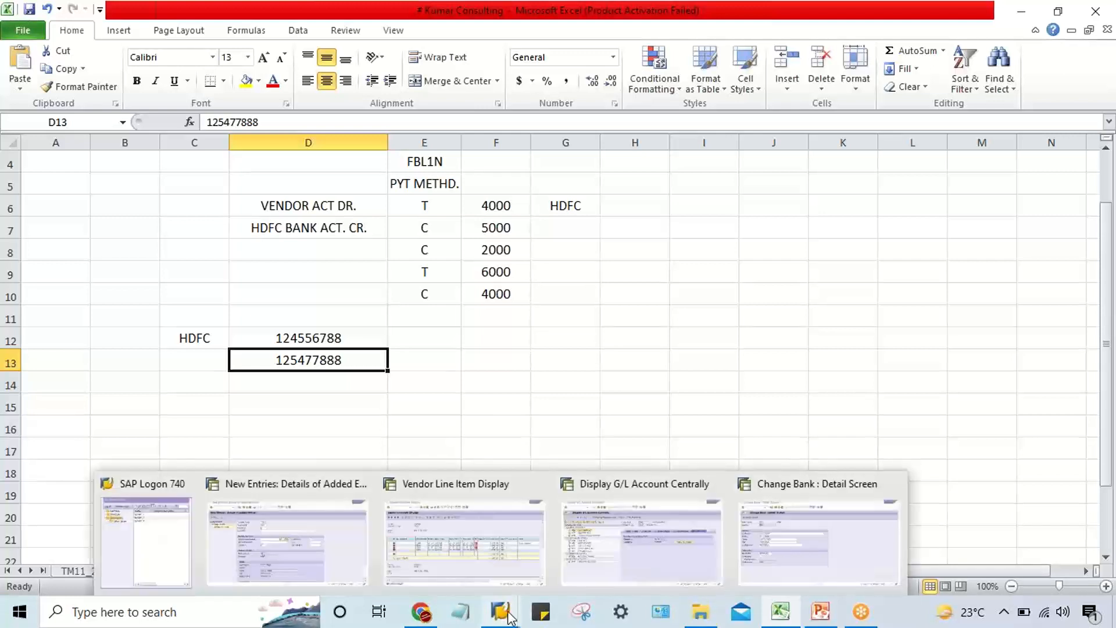
pyautogui.click(319, 568)
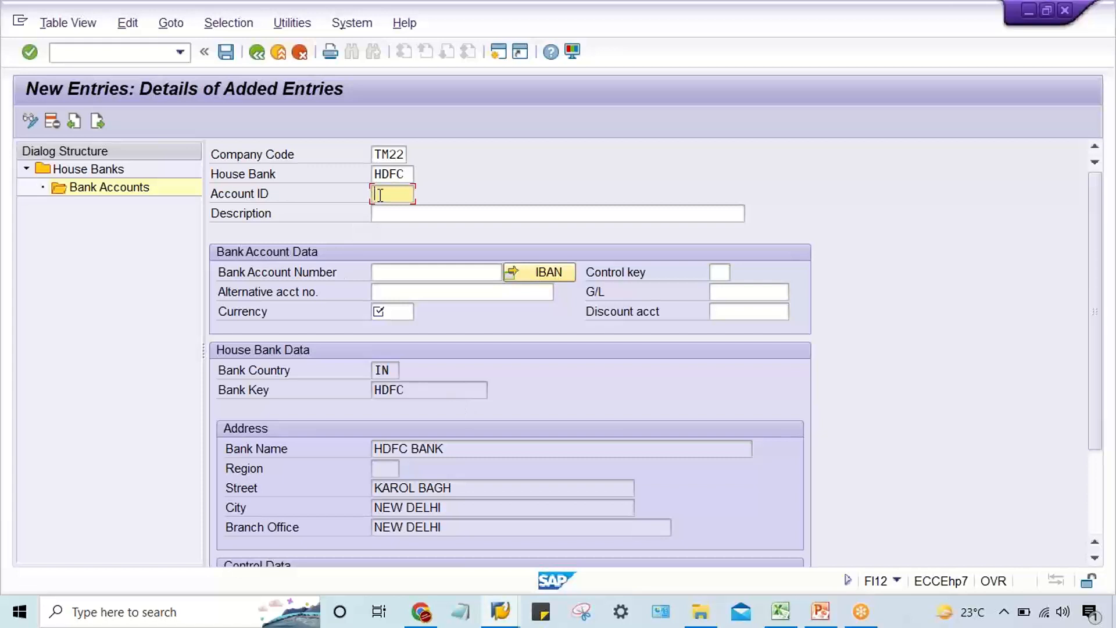
pyautogui.click(385, 271)
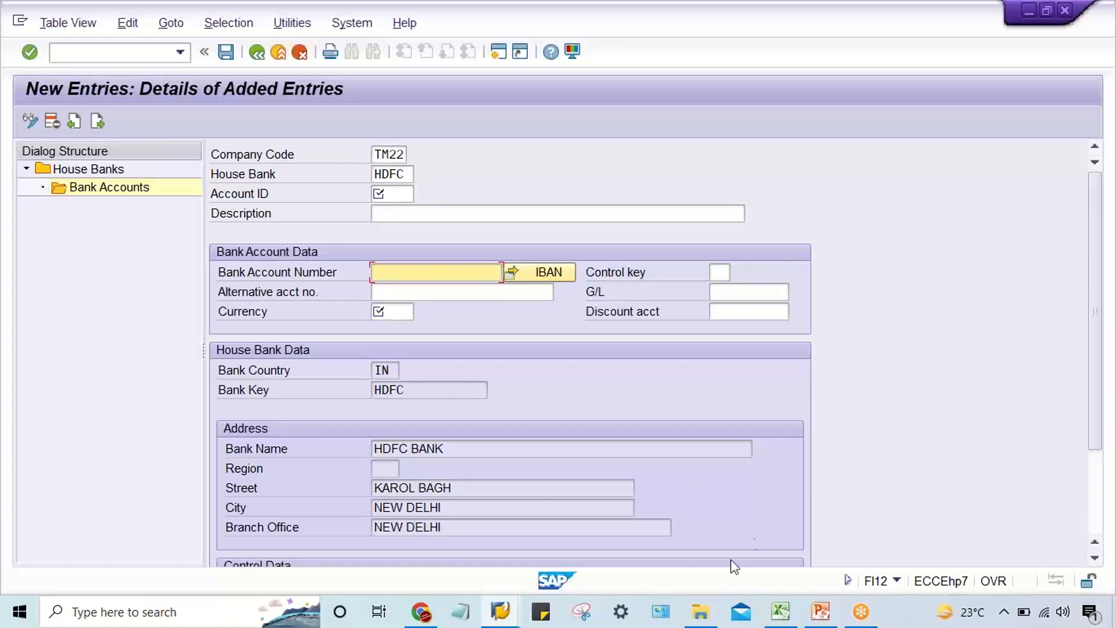
pyautogui.click(779, 610)
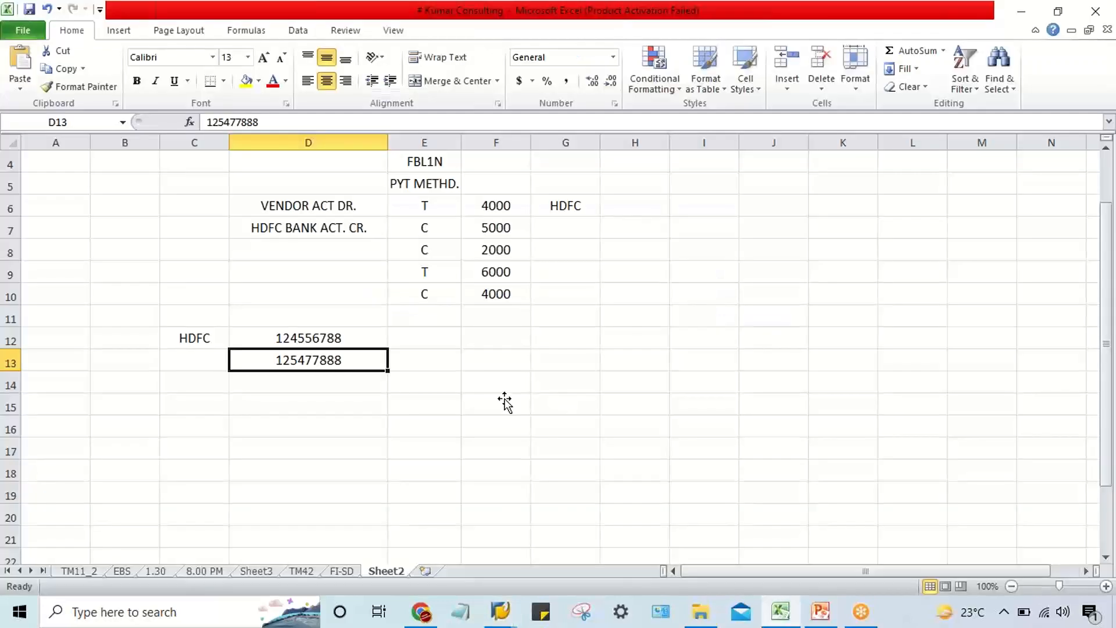
pyautogui.click(246, 341)
pyautogui.hotkey('ctrl', 'c')
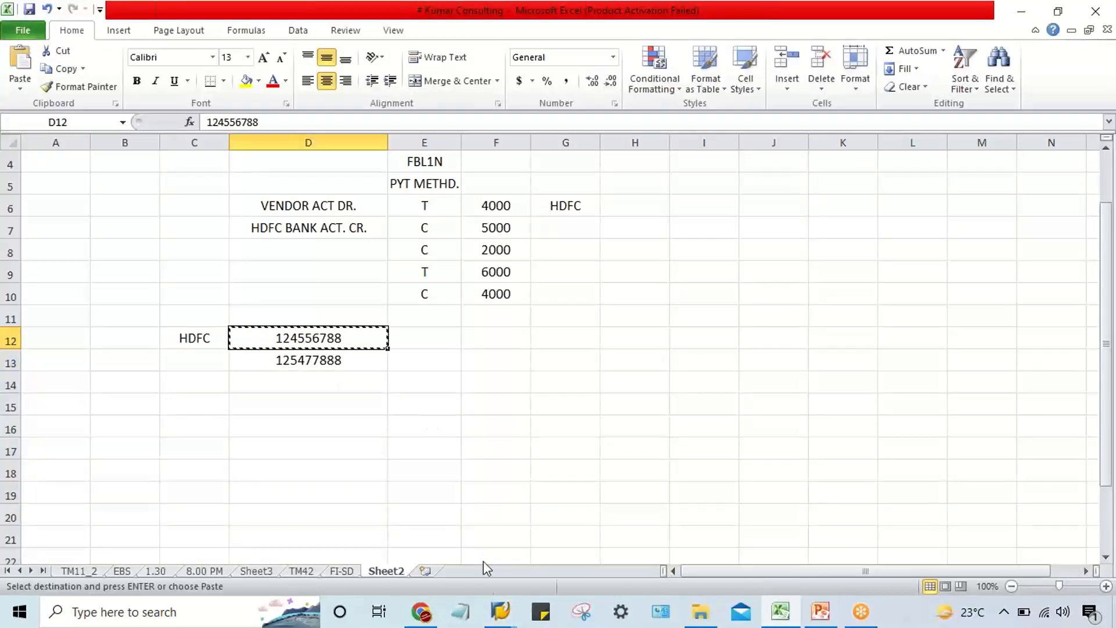
pyautogui.moveTo(498, 615)
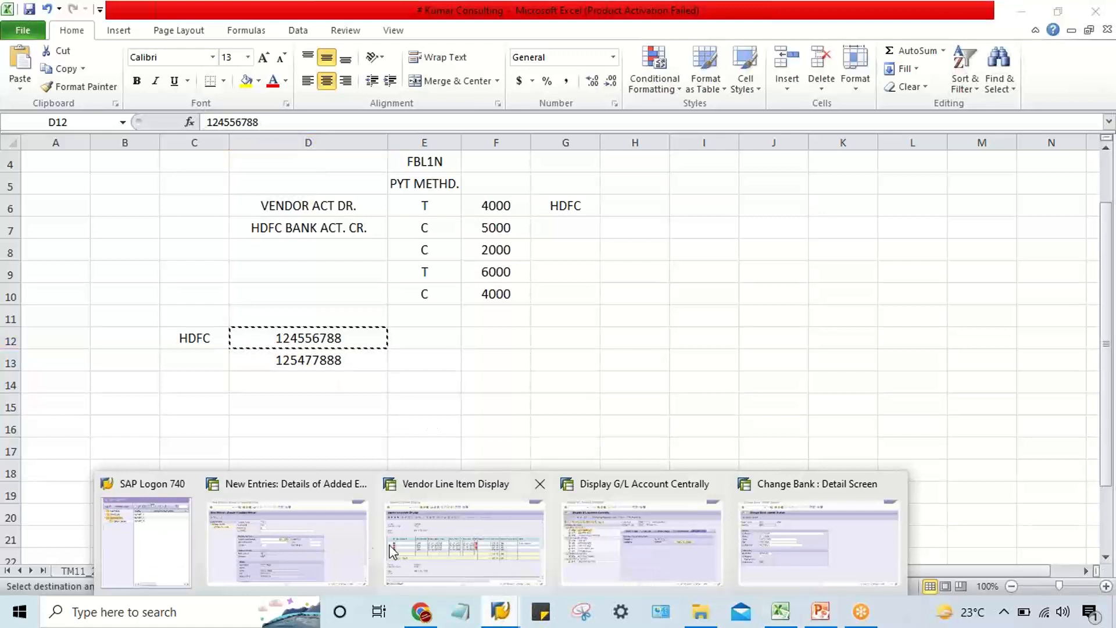
pyautogui.click(295, 551)
pyautogui.click(407, 272)
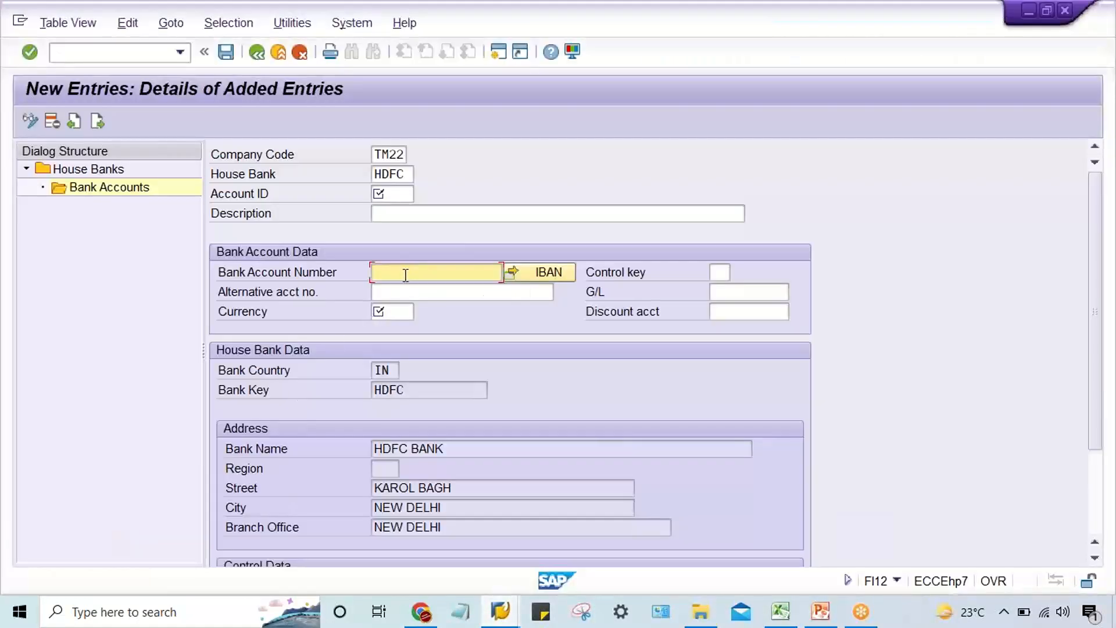
pyautogui.hotkey('ctrl', 'v')
# Set the bank account's currency to INR and its G/L account to 1000 (HDFC BANK ACT.).
pyautogui.click(375, 312)
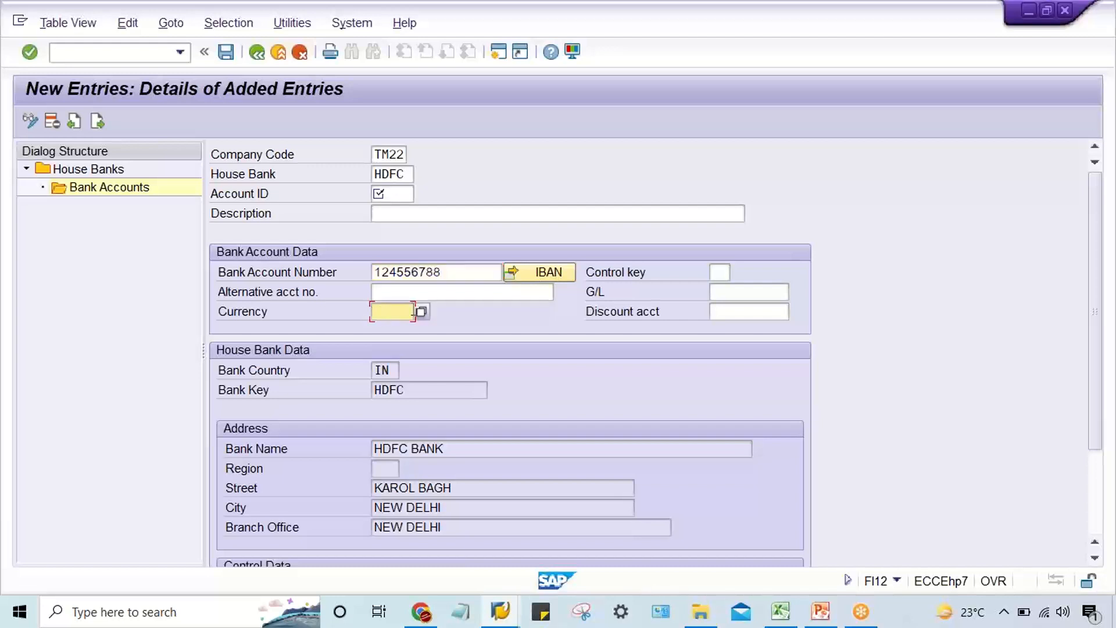
pyautogui.write('INR')
pyautogui.click(764, 292)
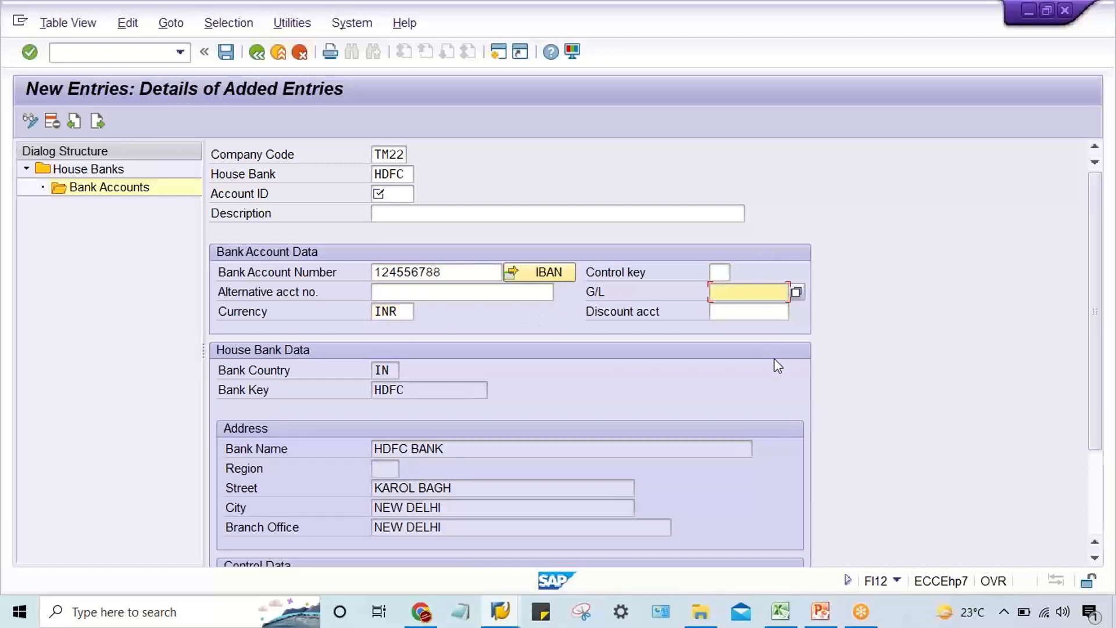
pyautogui.write('1000')
pyautogui.click(796, 291)
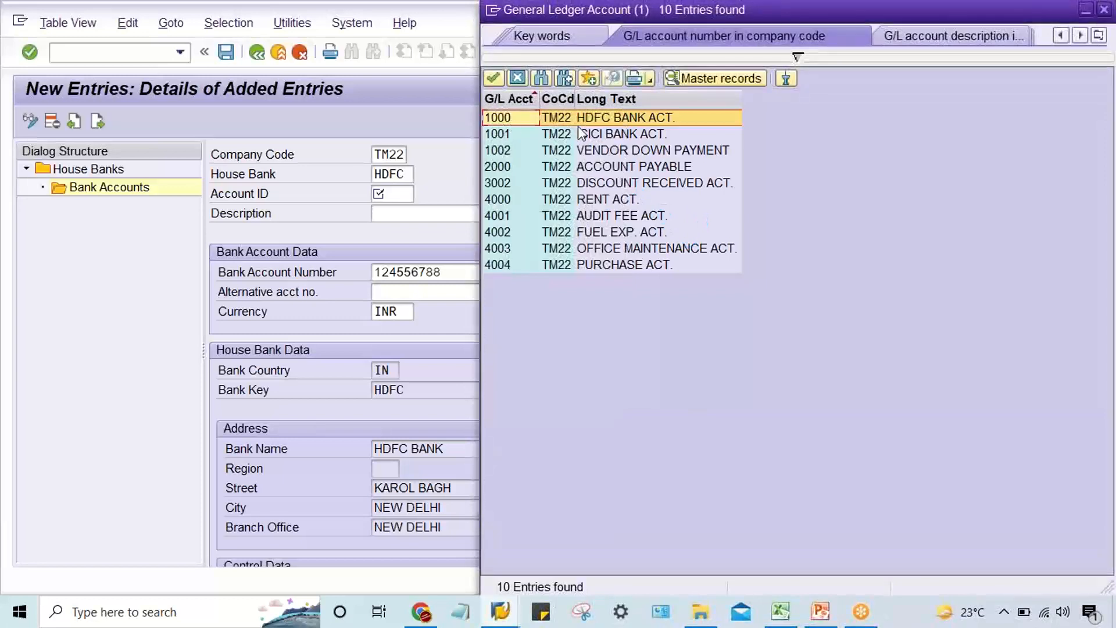
pyautogui.doubleClick(505, 118)
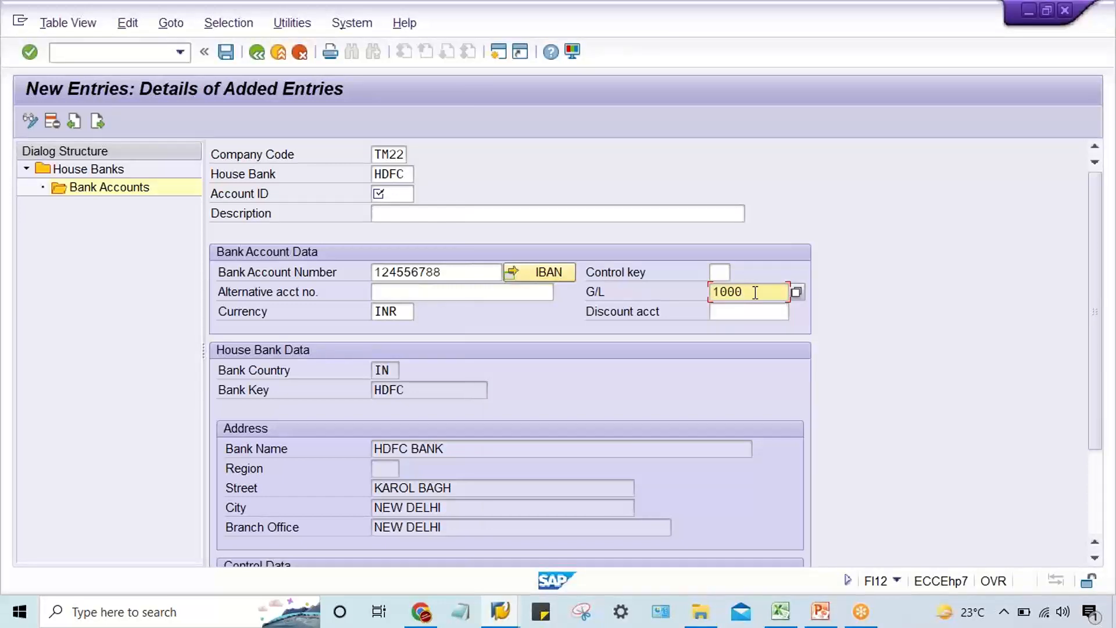
# Compare the new entry's house bank and bank account number with the HDFC accounts listed in Excel, and return to the SAP entry.
pyautogui.doubleClick(411, 172)
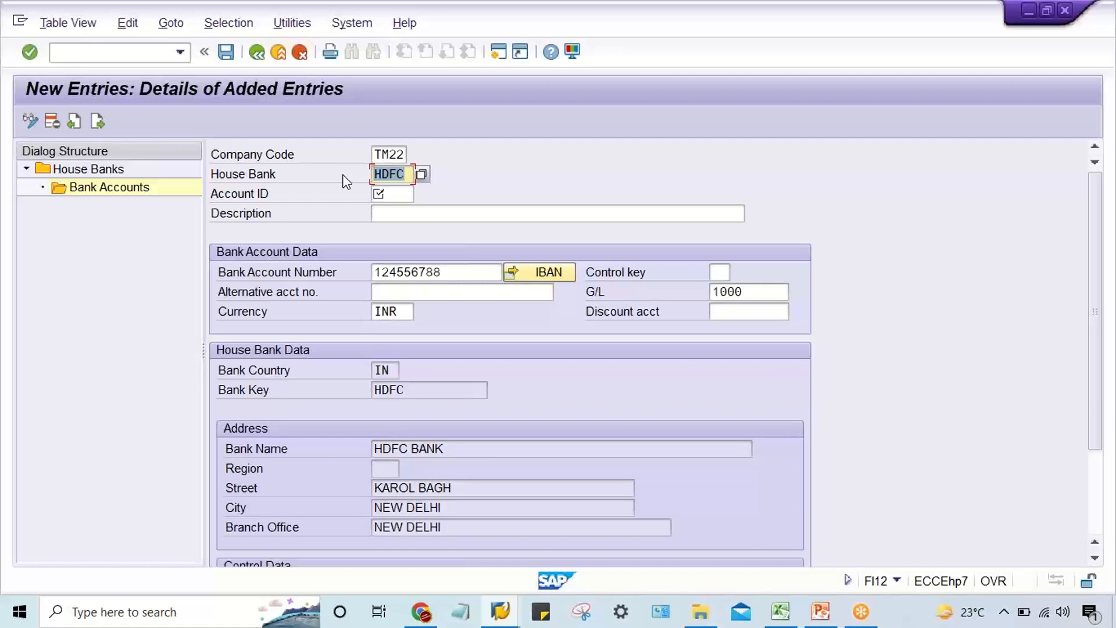
pyautogui.doubleClick(448, 285)
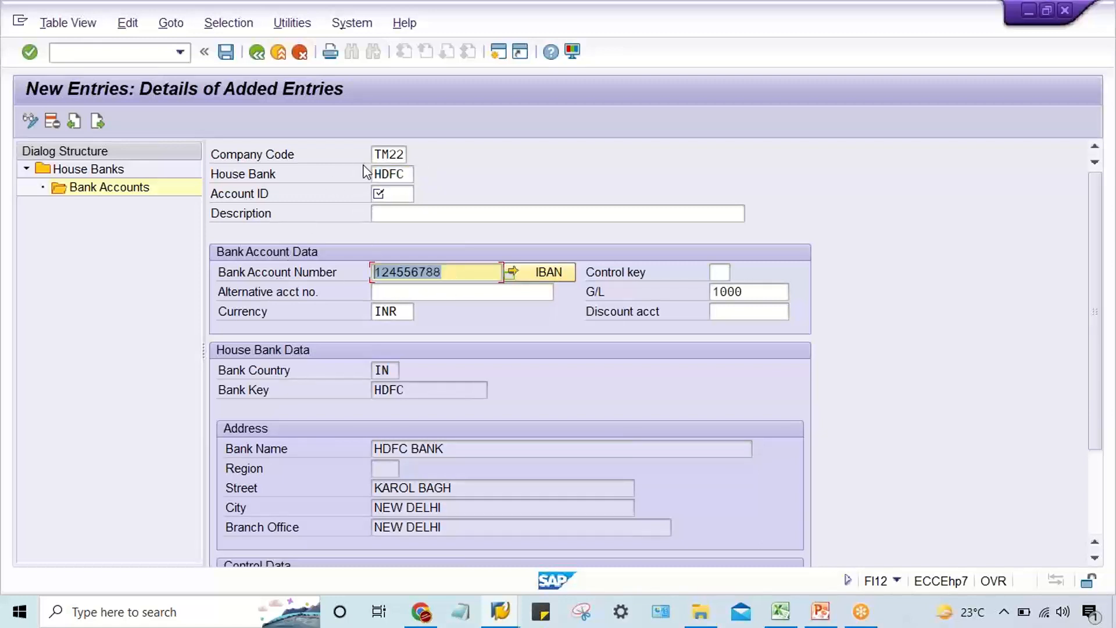
pyautogui.click(399, 174)
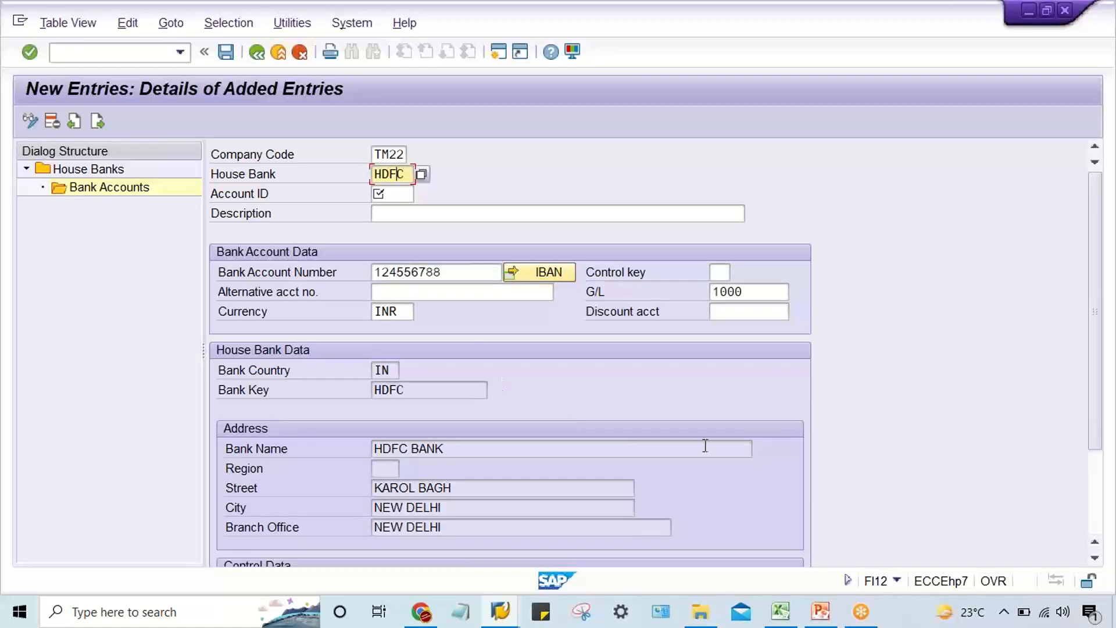
pyautogui.click(781, 611)
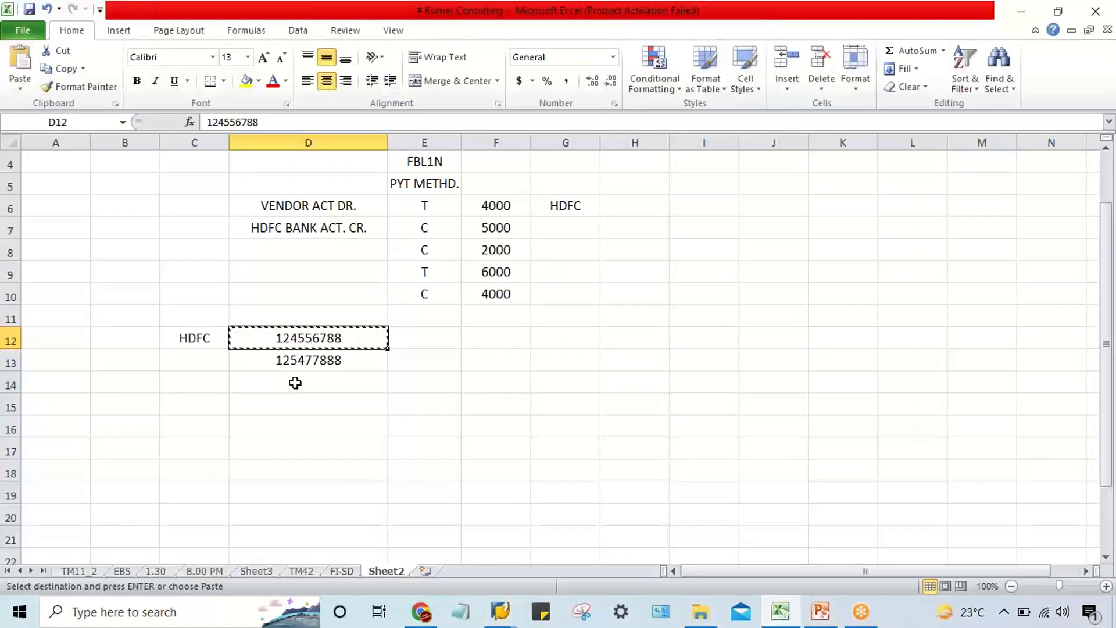
pyautogui.click(294, 360)
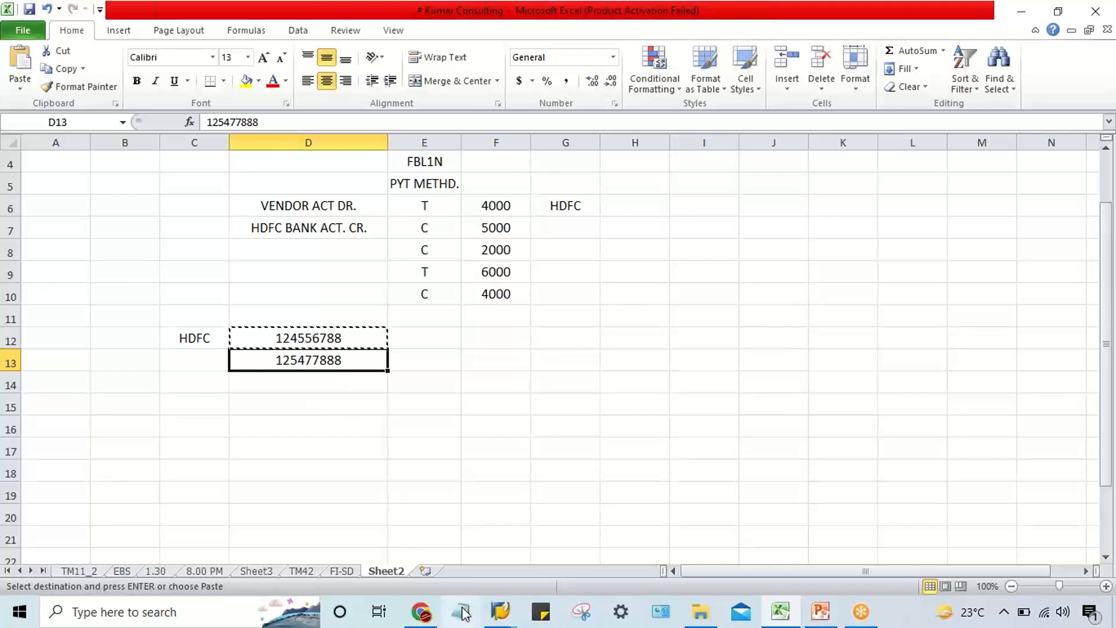
pyautogui.click(500, 611)
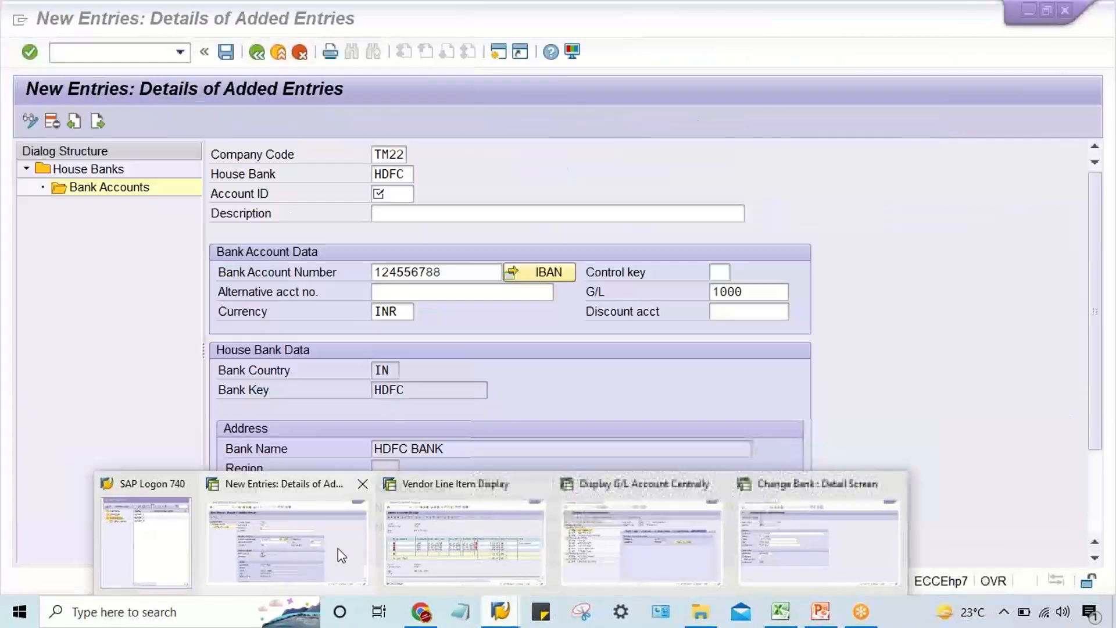
pyautogui.click(338, 549)
# Set the new bank account's Account ID to HDFC1 and save the entry without transporting the IBAN.
pyautogui.click(387, 193)
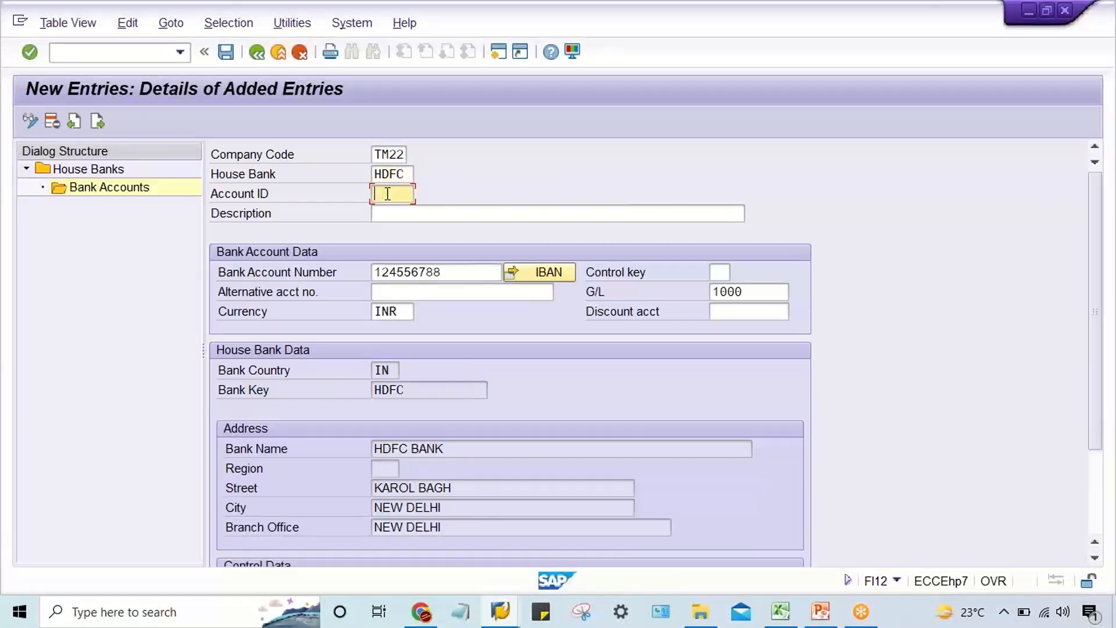
pyautogui.write('HDFC')
pyautogui.click(392, 211)
pyautogui.press('Return')
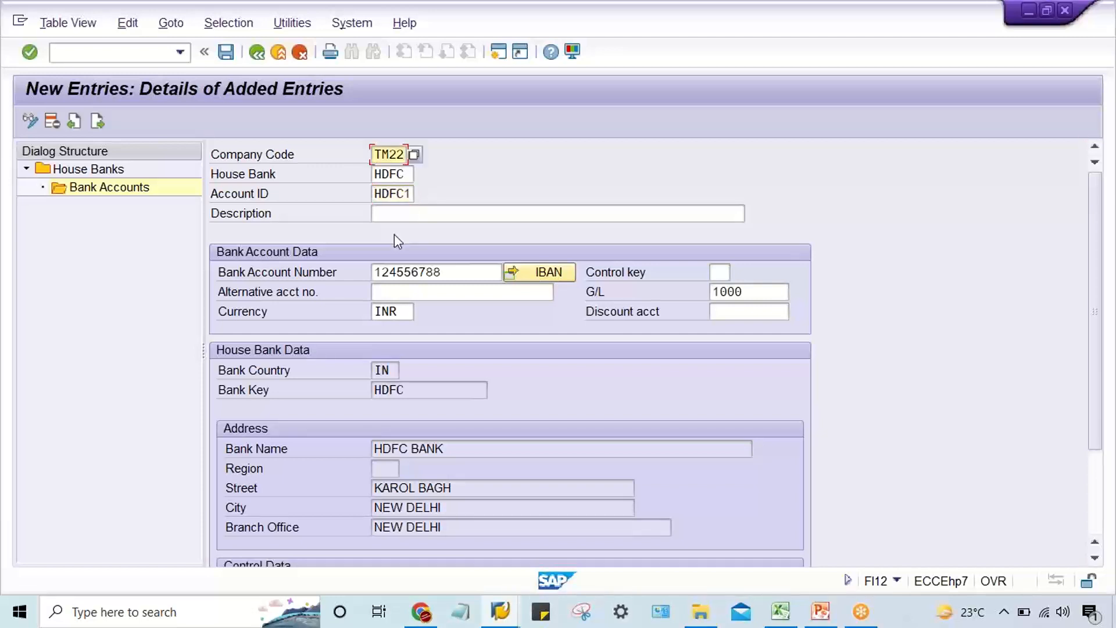
pyautogui.hotkey('ctrl', 's')
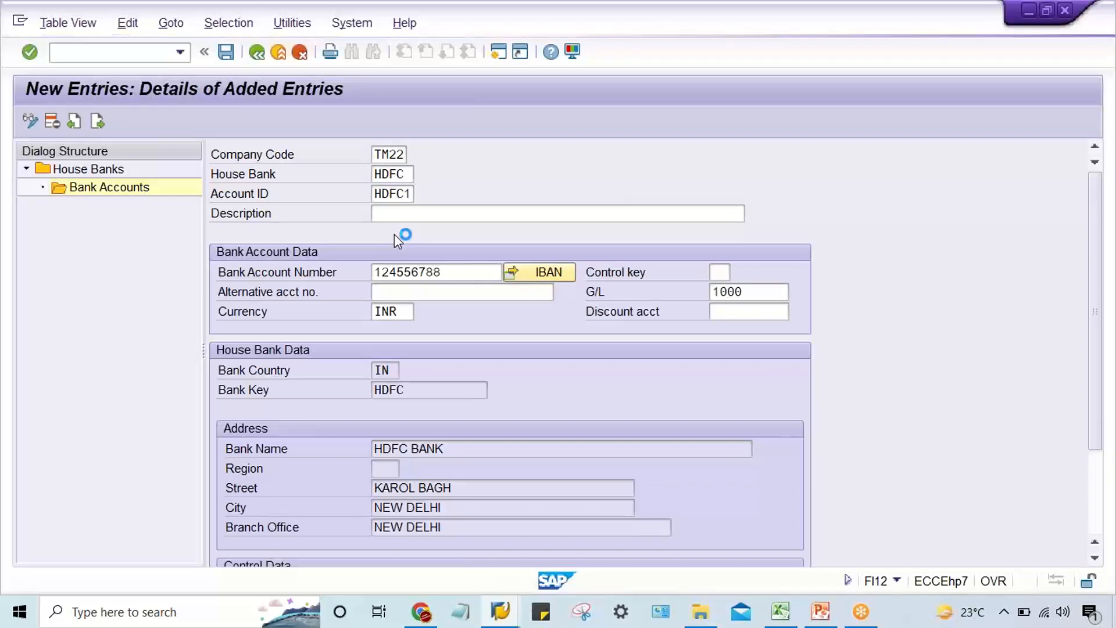
pyautogui.press('Return')
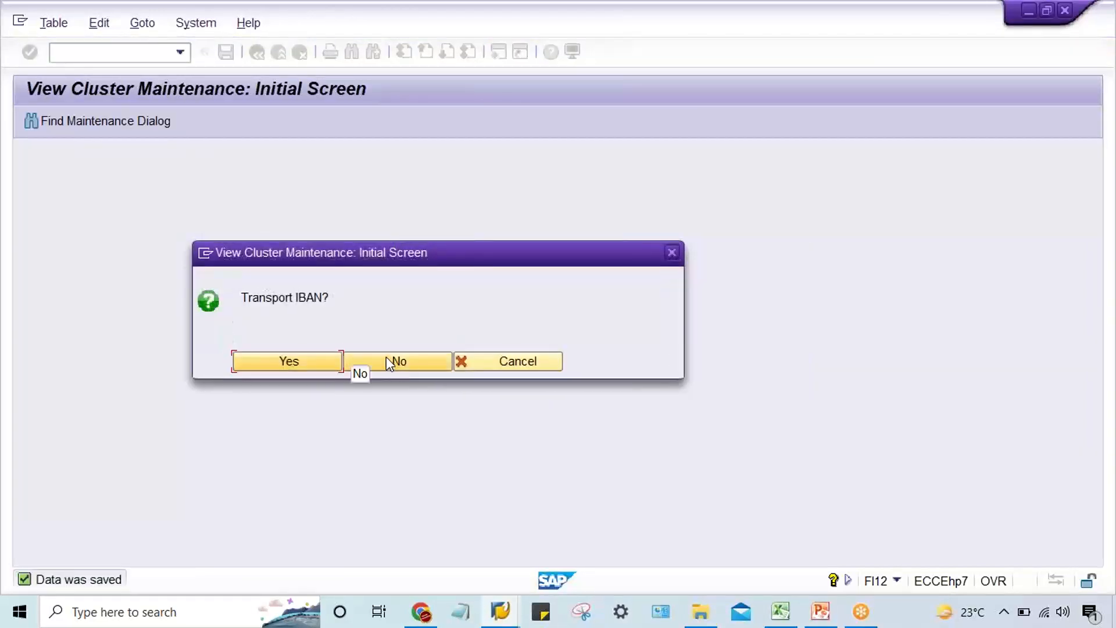
pyautogui.click(386, 360)
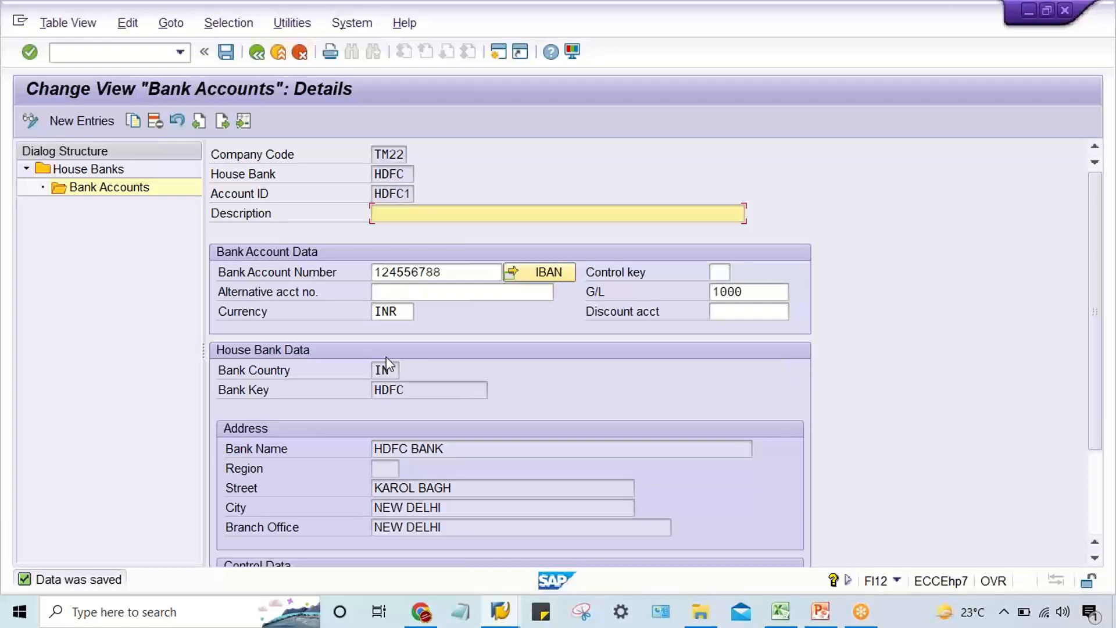
# Set the description of bank account HDFC1 to HDFC BANK ACCOUNT and save again without transporting the IBAN.
pyautogui.write('H')
pyautogui.press('Down')
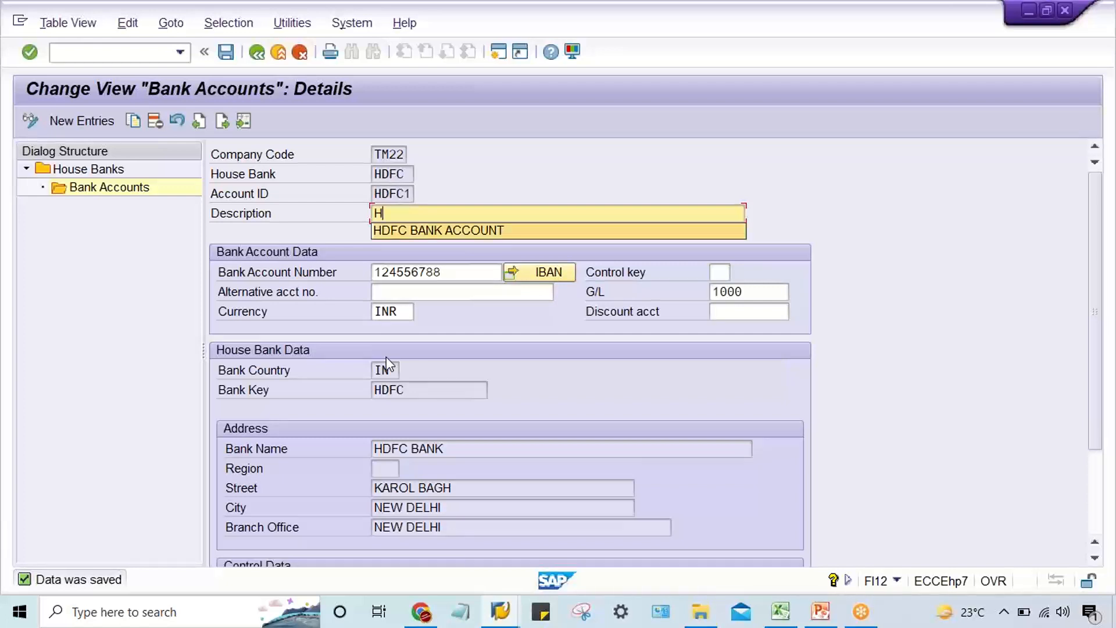
pyautogui.press('Return')
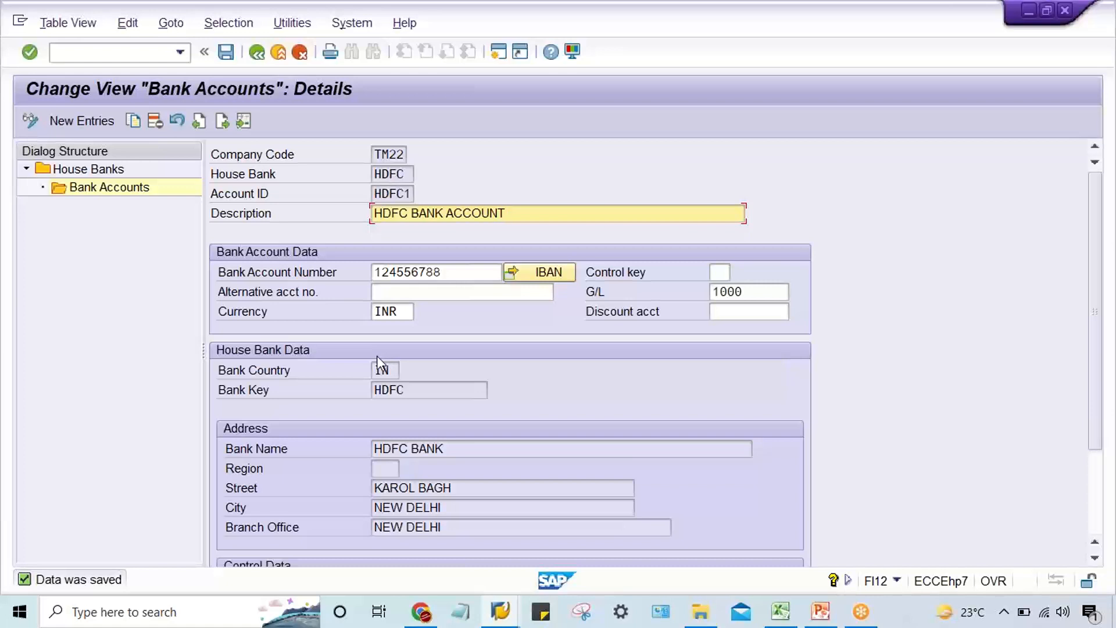
pyautogui.hotkey('ctrl', 's')
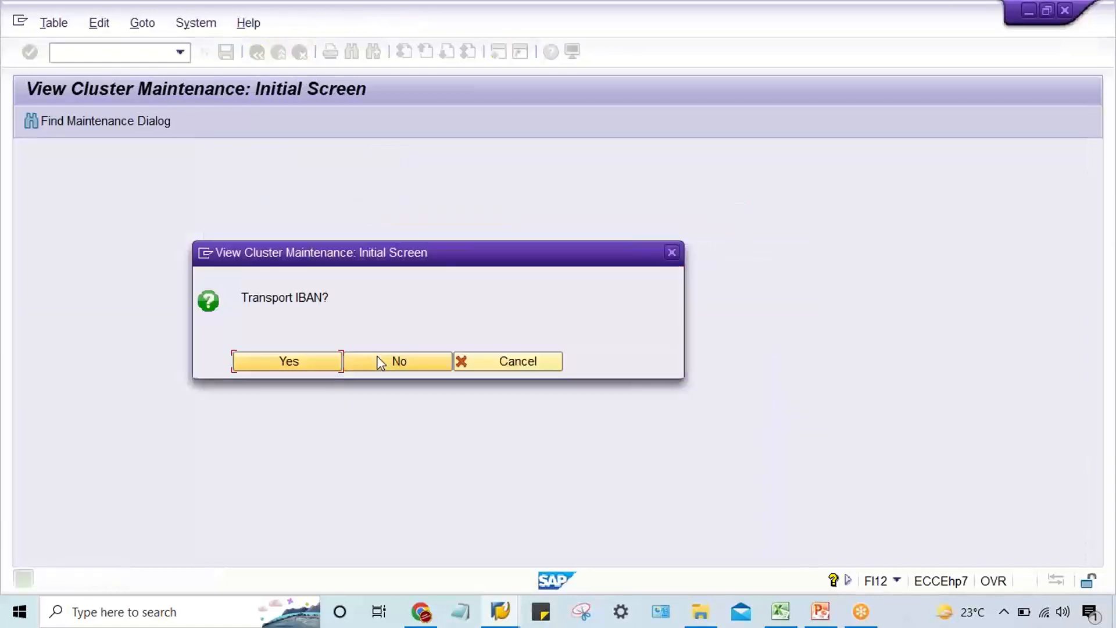
pyautogui.click(379, 361)
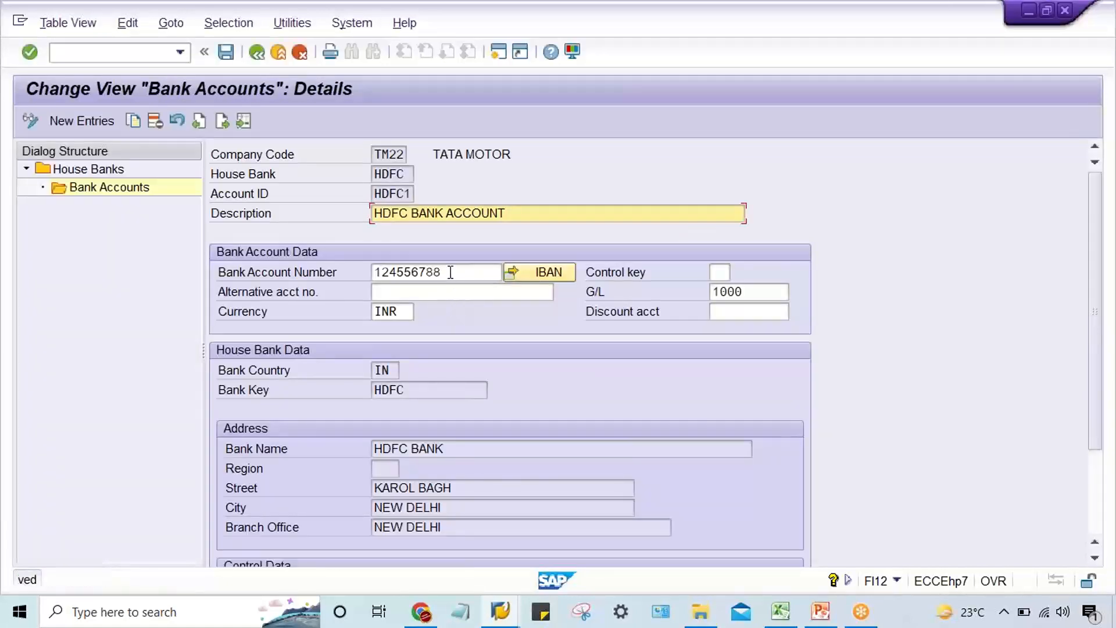
# Examine how the house bank and Account ID in the saved bank account relate to its bank account number.
pyautogui.click(450, 272)
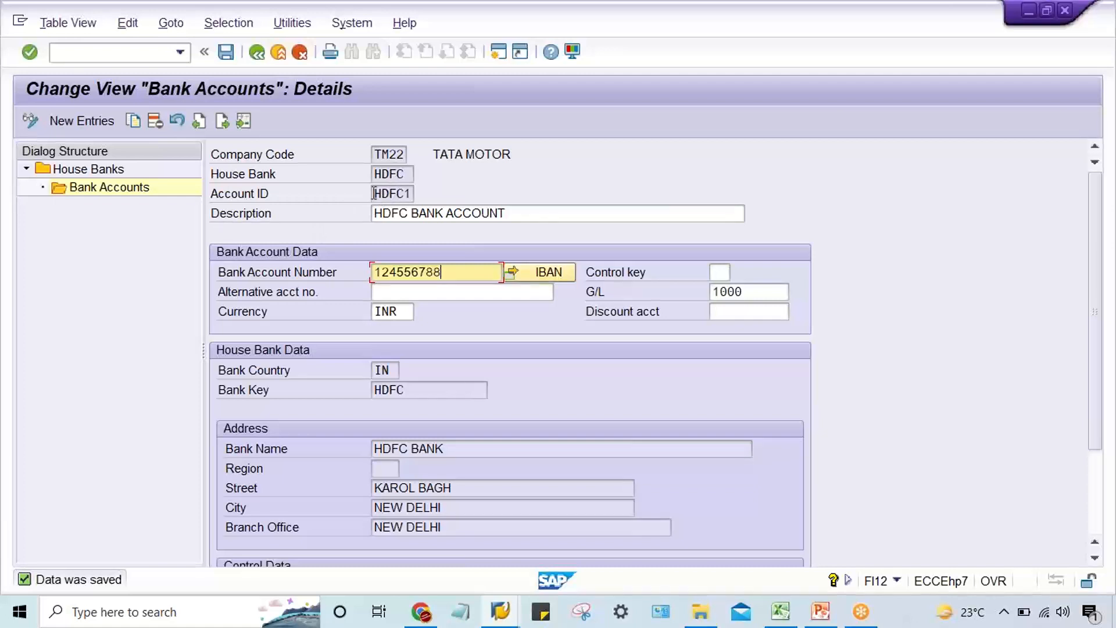
pyautogui.moveTo(378, 194); pyautogui.dragTo(436, 195)
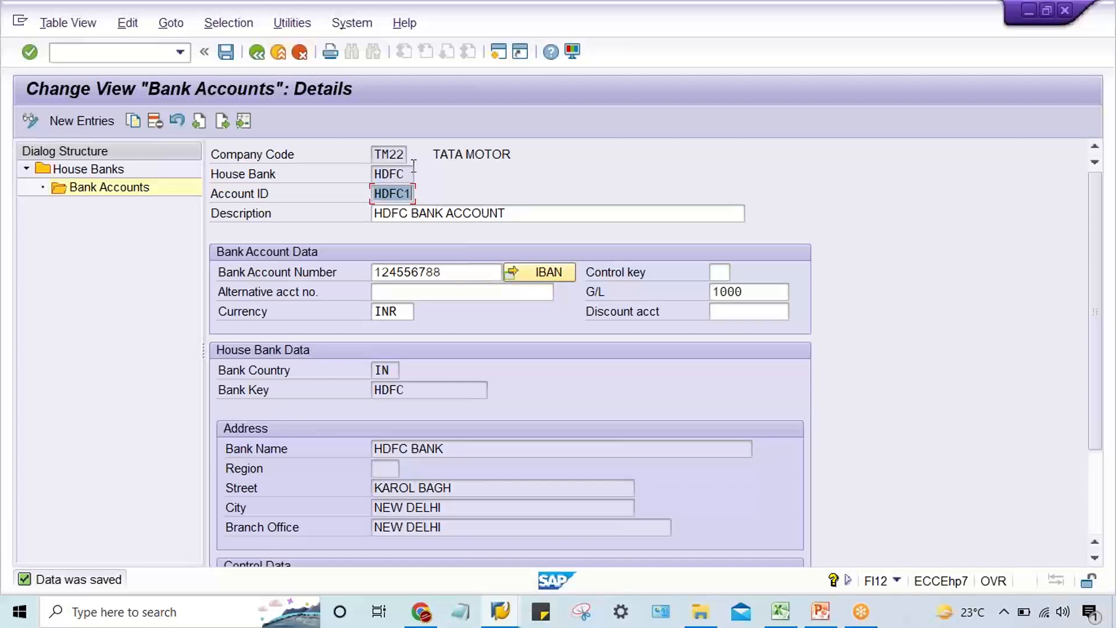
pyautogui.moveTo(411, 173); pyautogui.dragTo(366, 176)
pyautogui.click(376, 192)
pyautogui.moveTo(375, 192); pyautogui.dragTo(436, 191)
pyautogui.moveTo(407, 174); pyautogui.dragTo(369, 173)
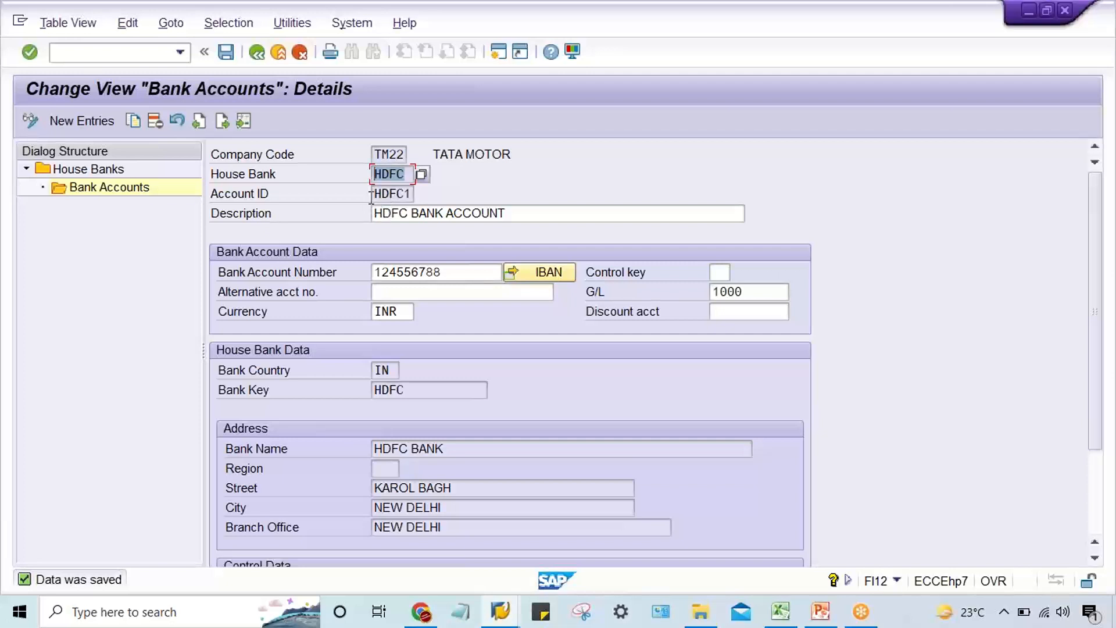
pyautogui.click(376, 193)
pyautogui.moveTo(376, 194); pyautogui.dragTo(419, 194)
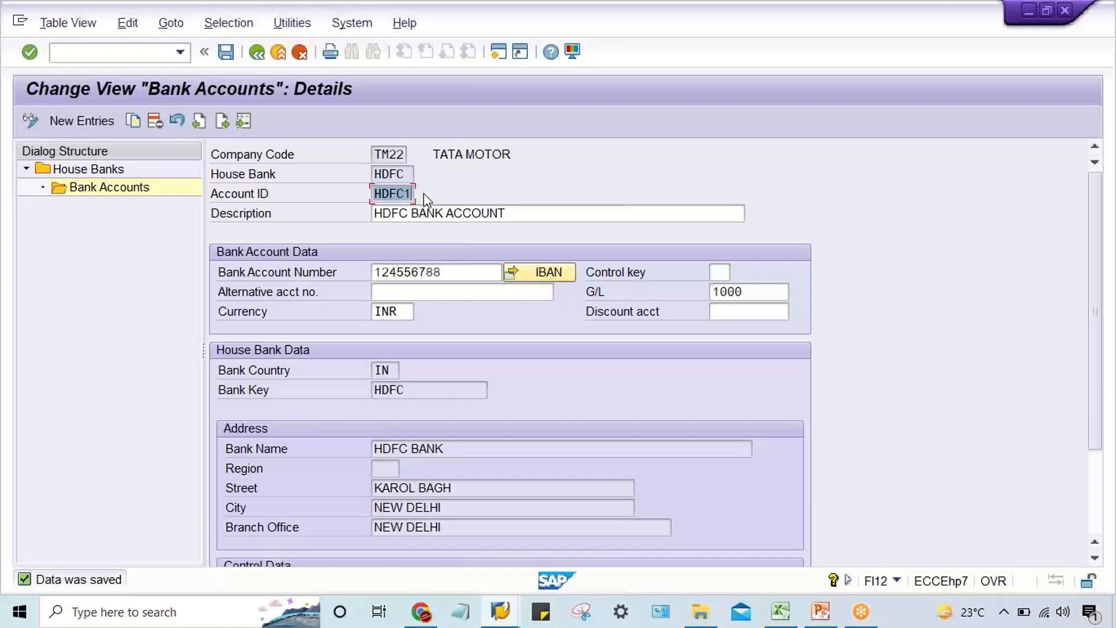
# Save the bank account once more and go back through the house bank views to the Maintain Payment Program screen.
pyautogui.hotkey('ctrl', 's')
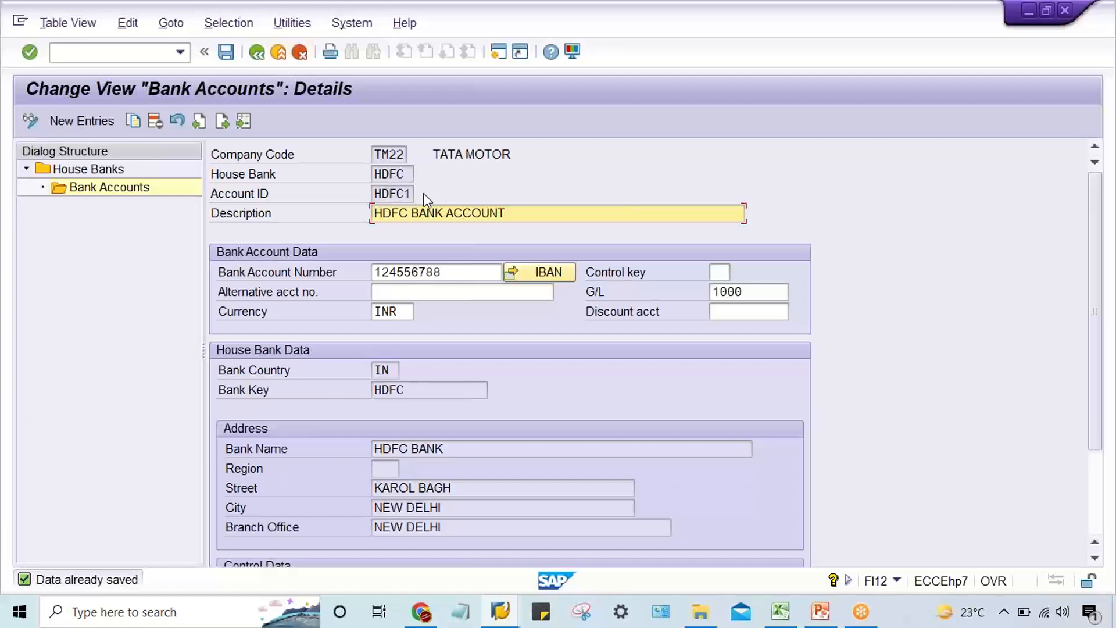
pyautogui.click(256, 54)
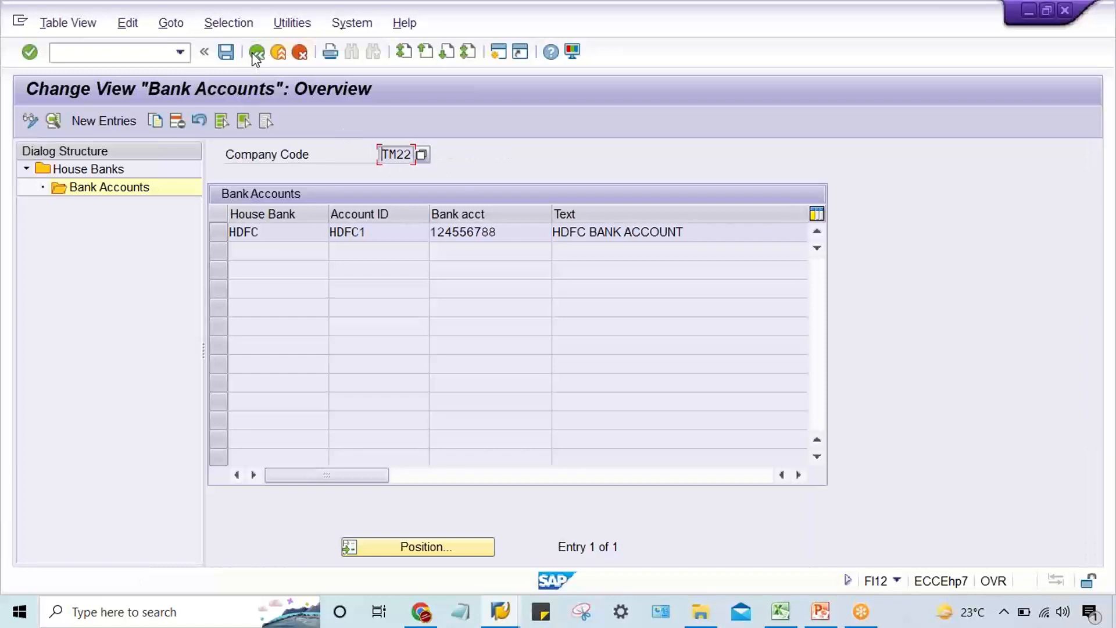
pyautogui.click(254, 53)
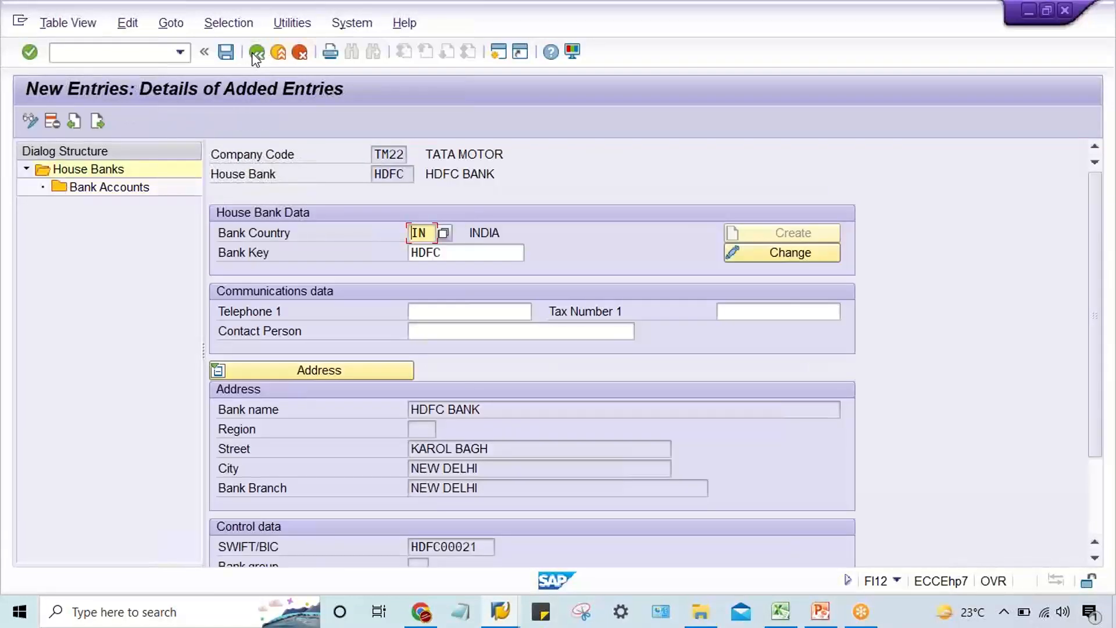
pyautogui.click(256, 54)
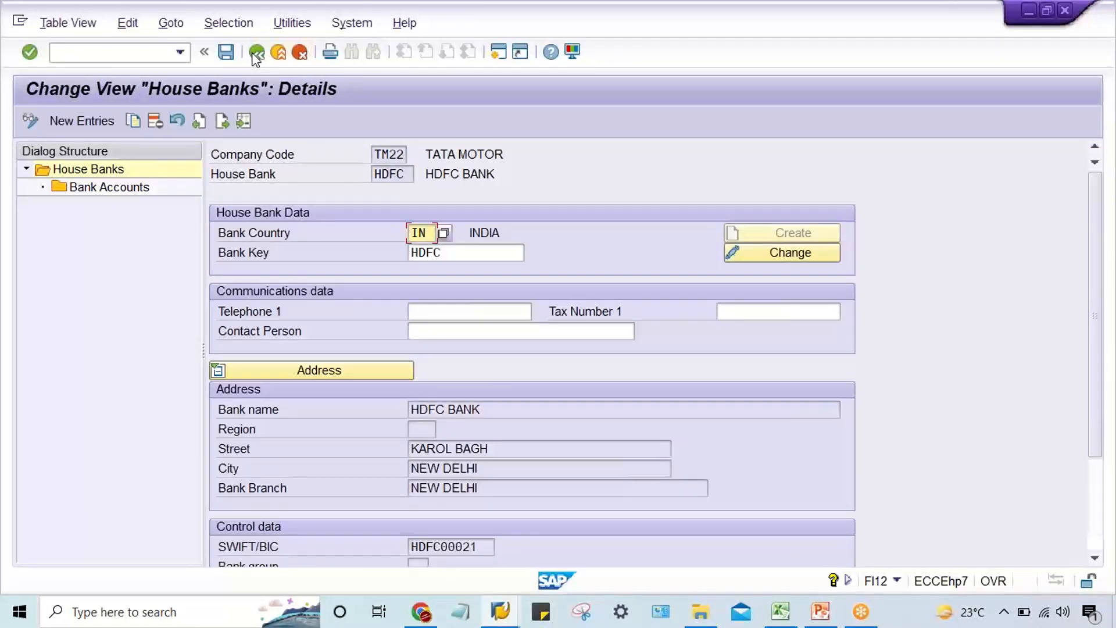
pyautogui.click(255, 53)
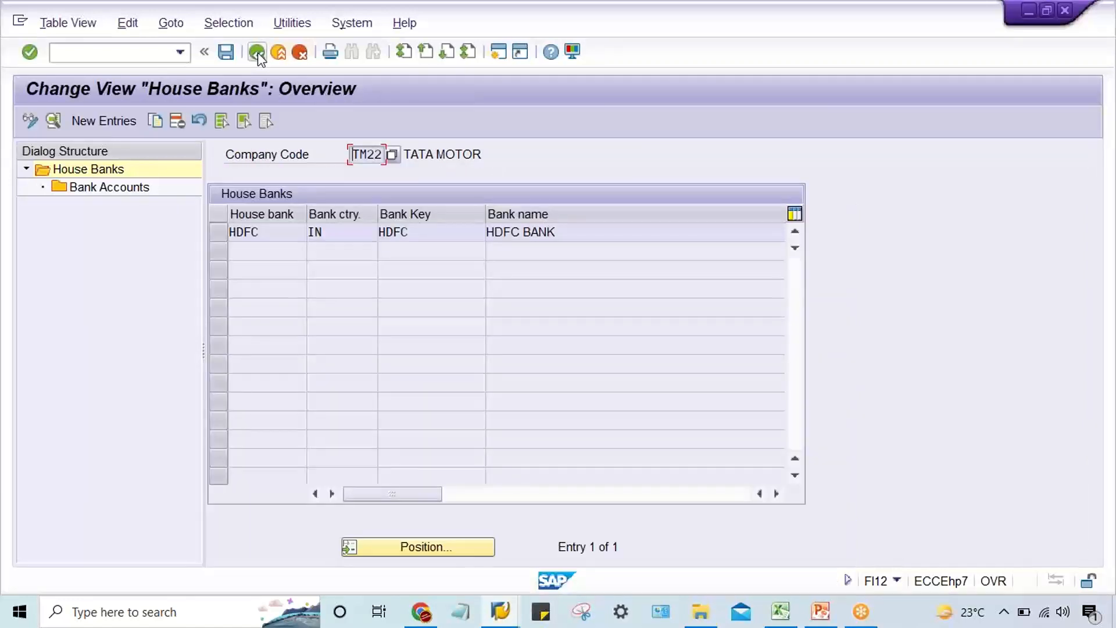
pyautogui.click(257, 52)
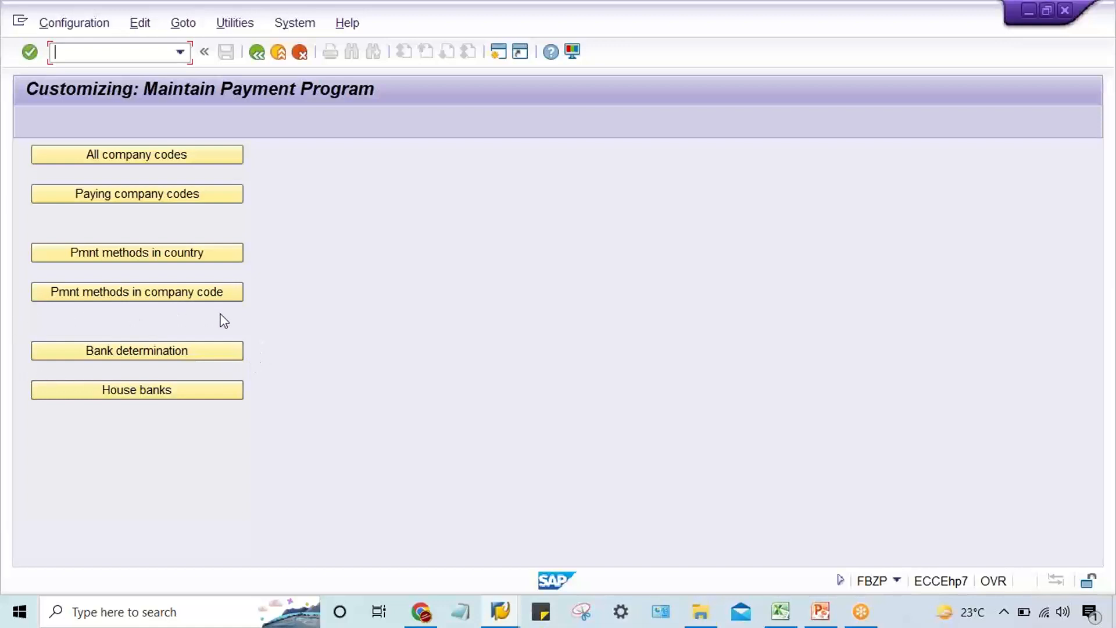
pyautogui.click(808, 339)
# In bank determination, locate paying company code TM22 and open its Ranking Order.
pyautogui.click(163, 353)
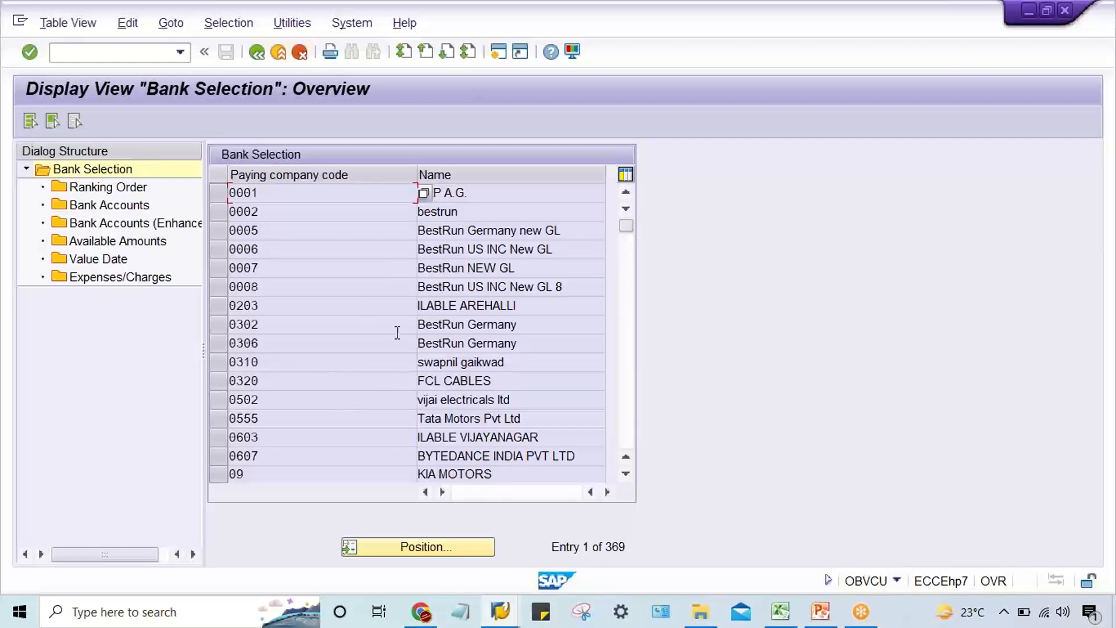
pyautogui.click(420, 543)
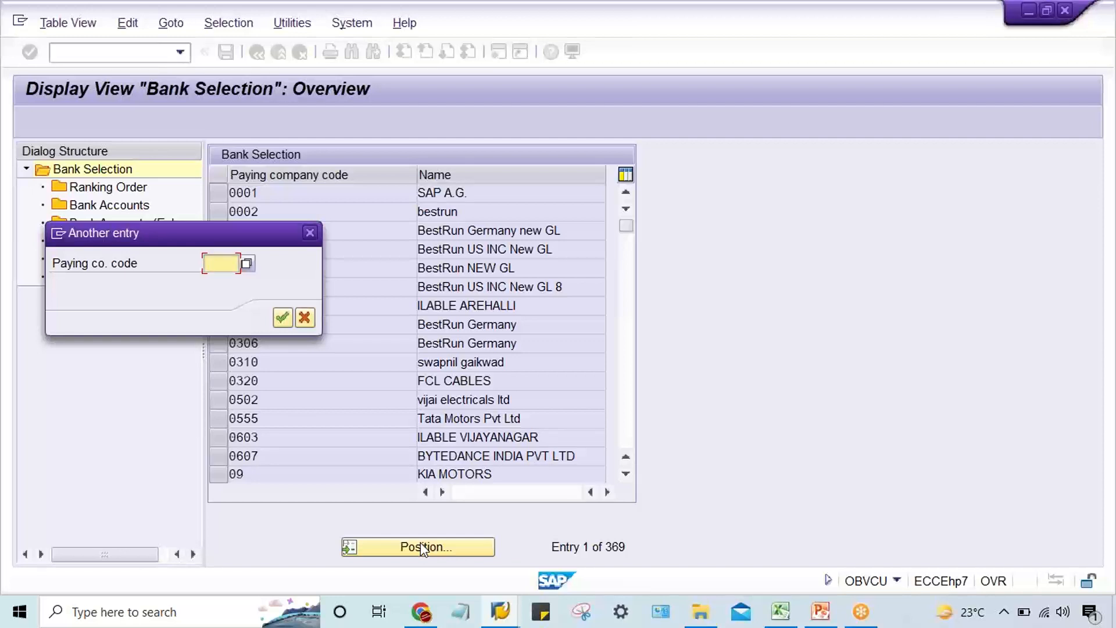
pyautogui.write('TM')
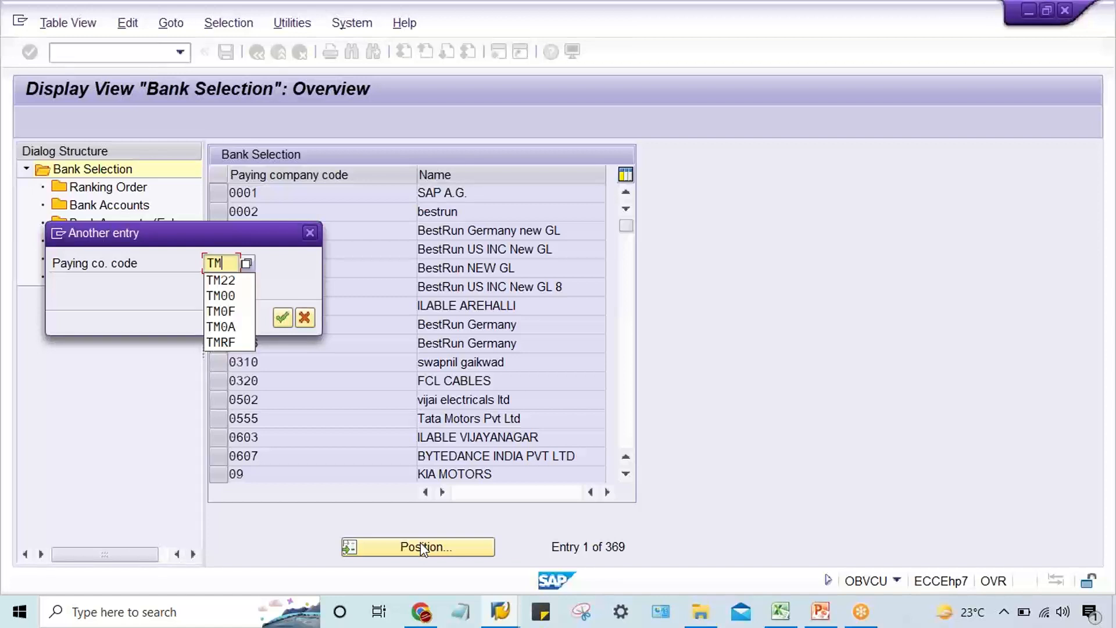
pyautogui.write('22')
pyautogui.press('Return')
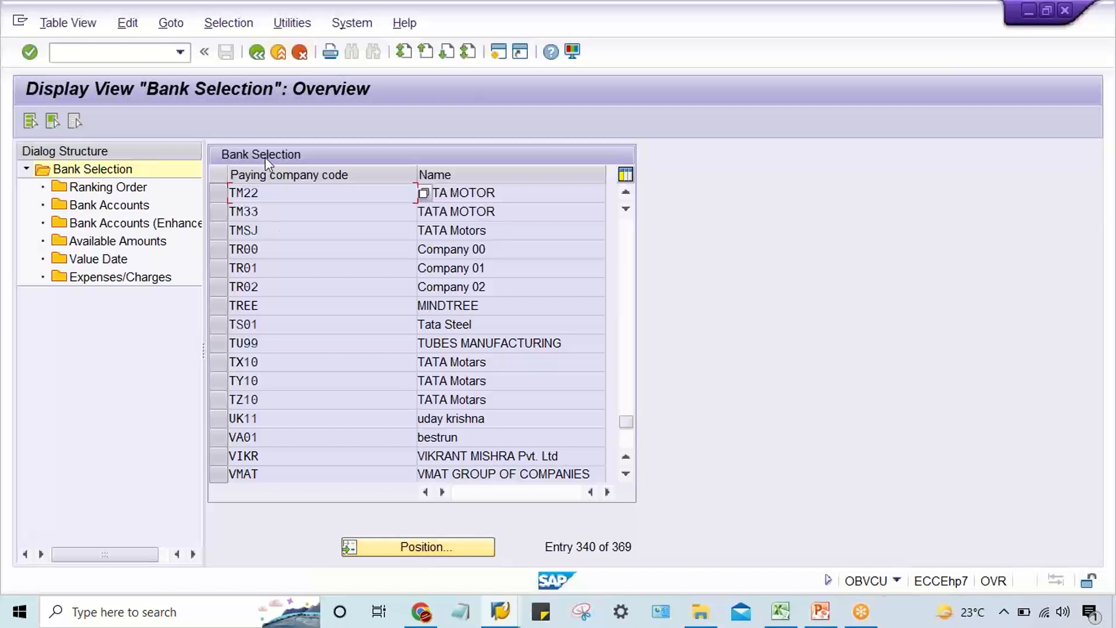
pyautogui.click(220, 192)
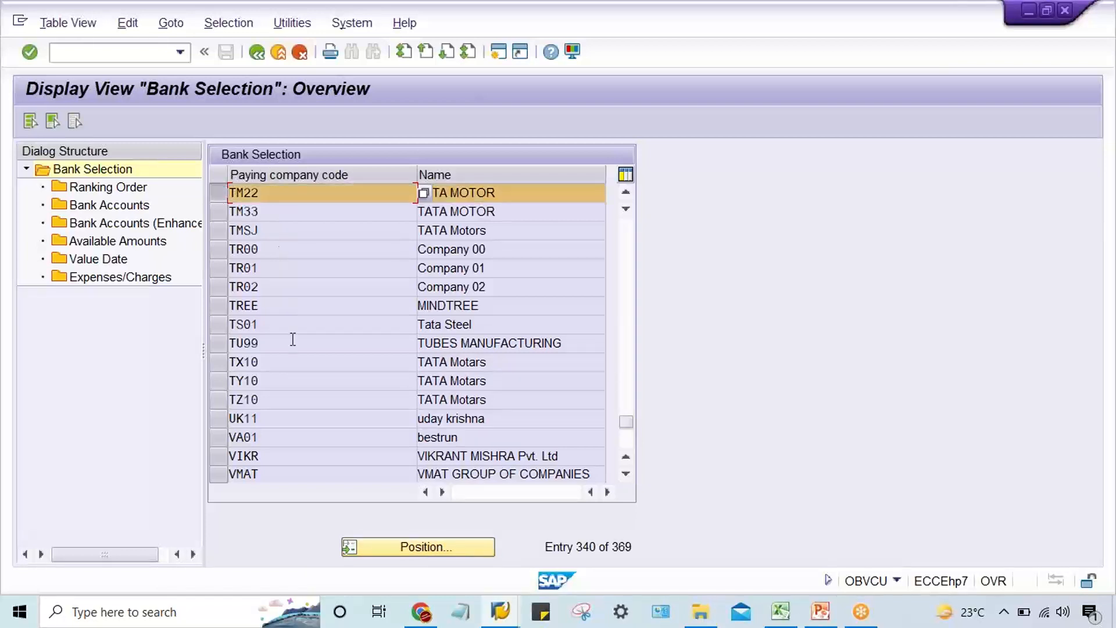
pyautogui.doubleClick(107, 189)
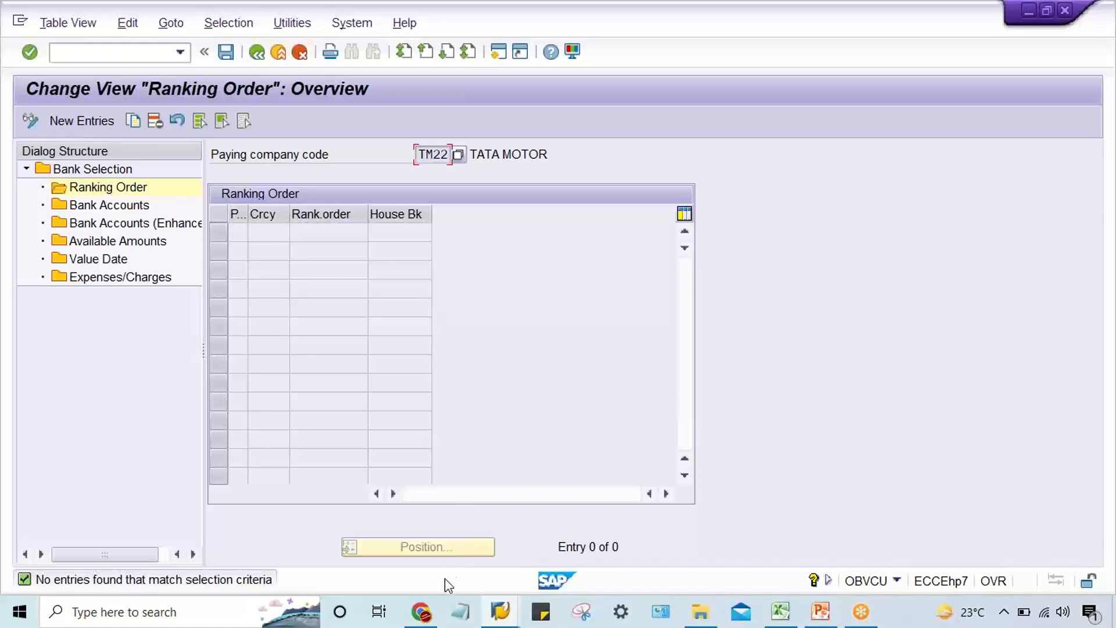
# Switch to the Excel sheet and list the banks ICICI, HSBC and BOA below HDFC in cells G7 to G9.
pyautogui.moveTo(780, 610)
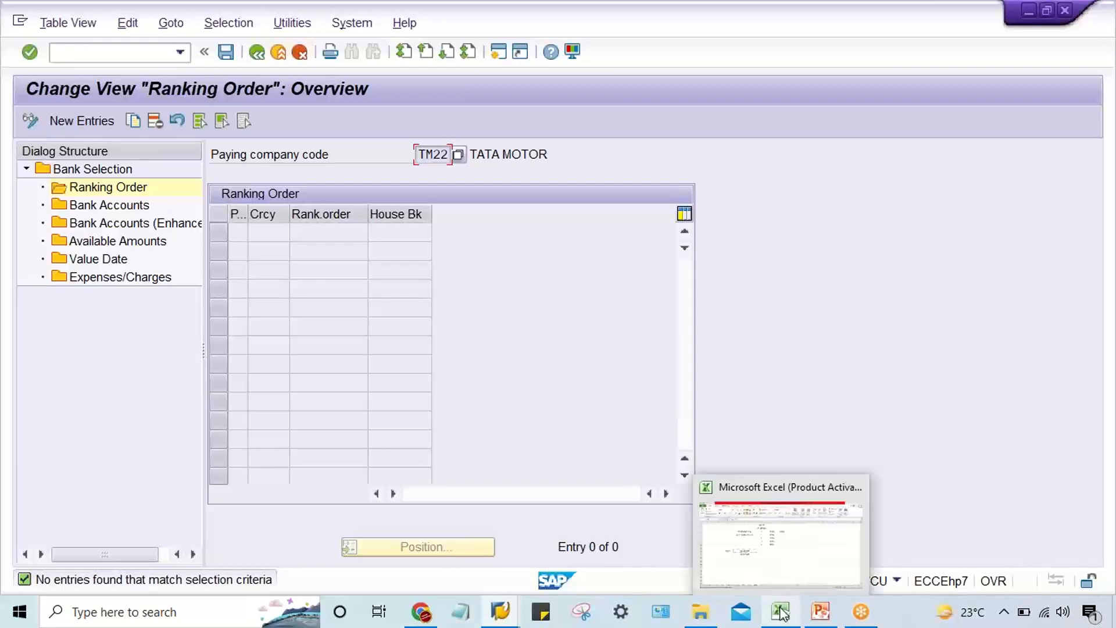
pyautogui.click(779, 573)
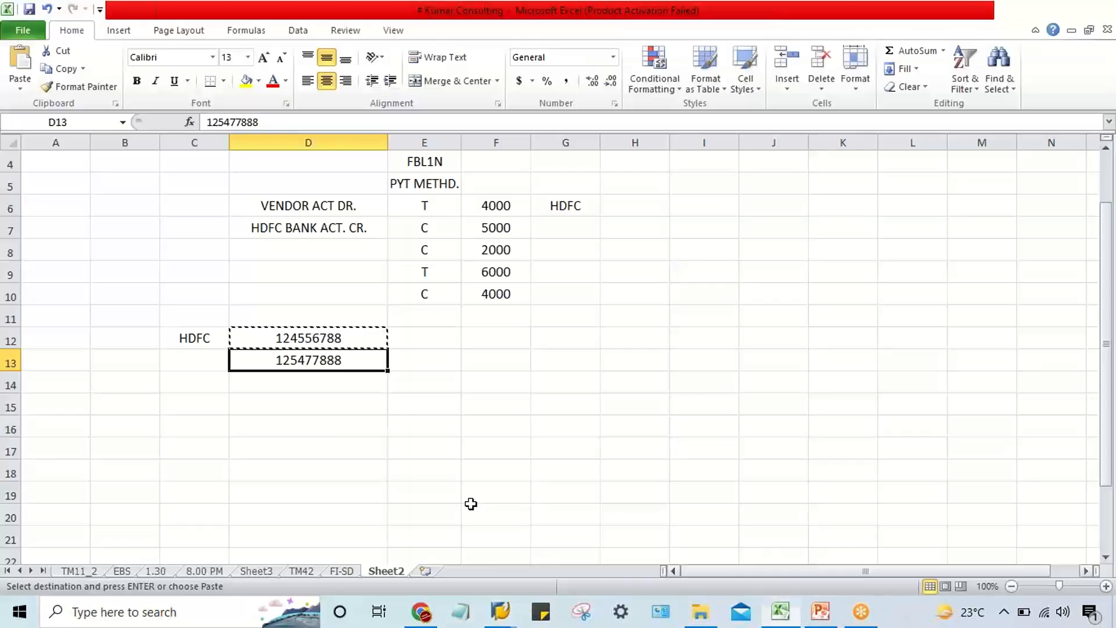
pyautogui.click(583, 228)
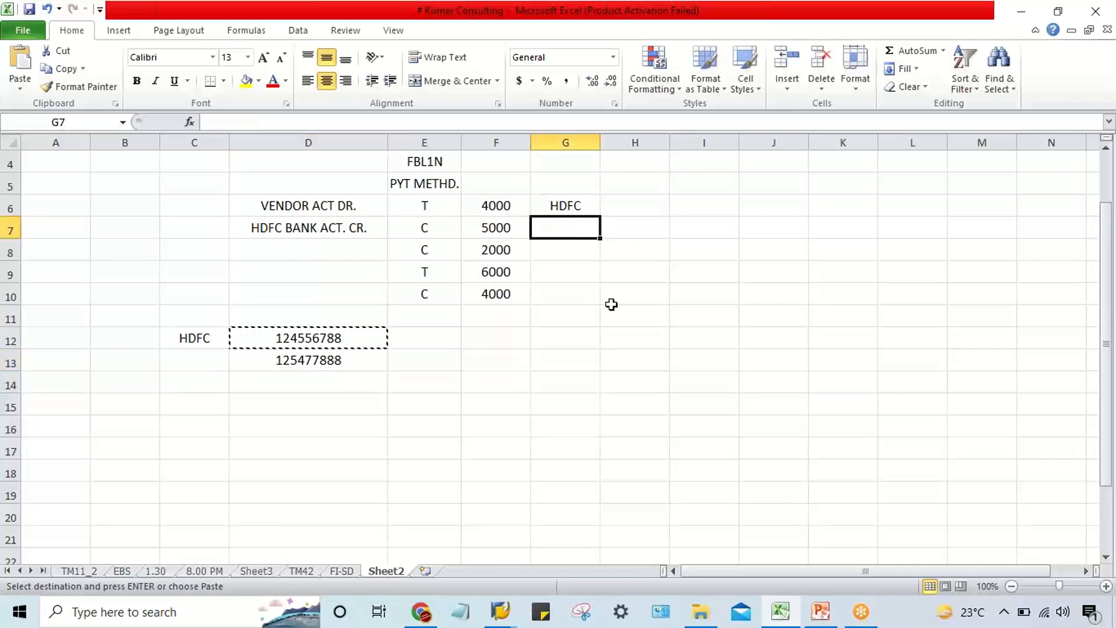
pyautogui.write('ICICI')
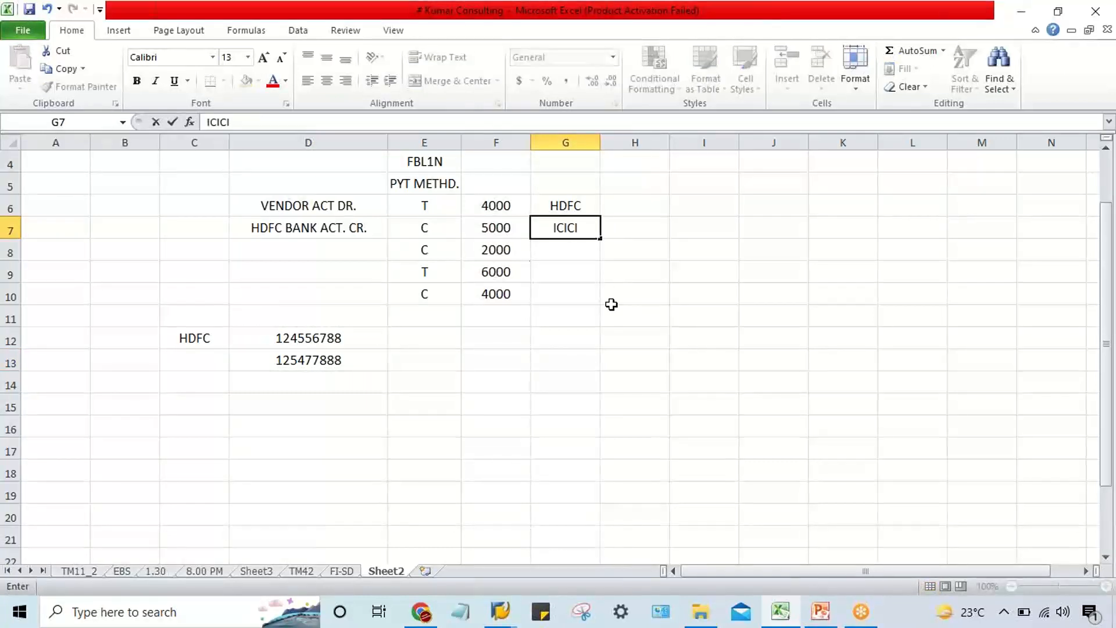
pyautogui.press('Return')
pyautogui.write('H')
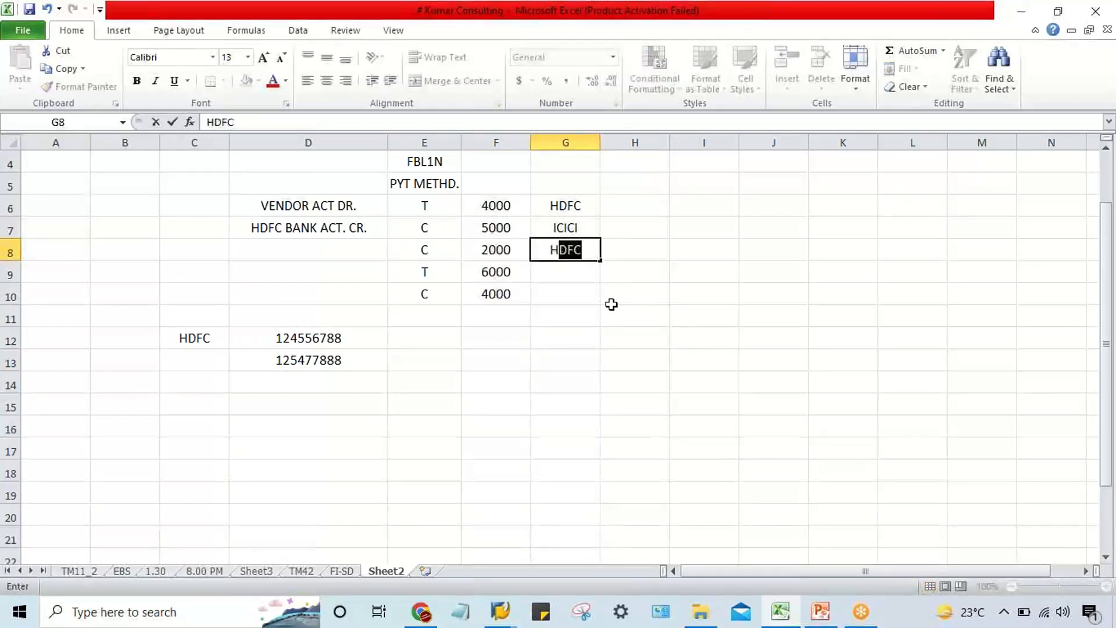
pyautogui.write('SBC')
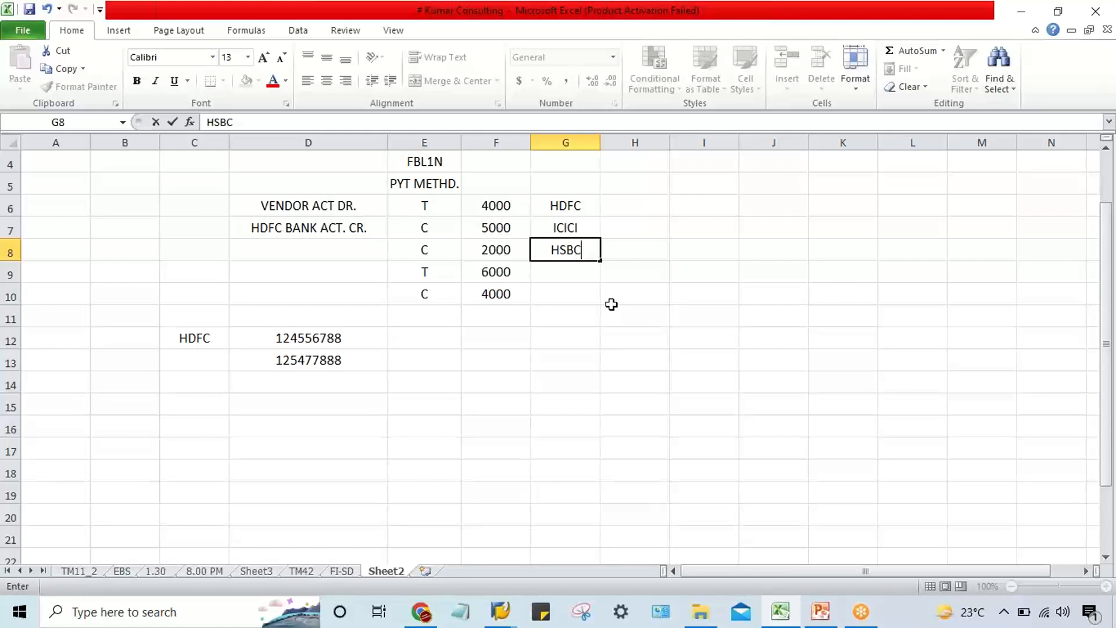
pyautogui.press('Return')
pyautogui.write('BAO')
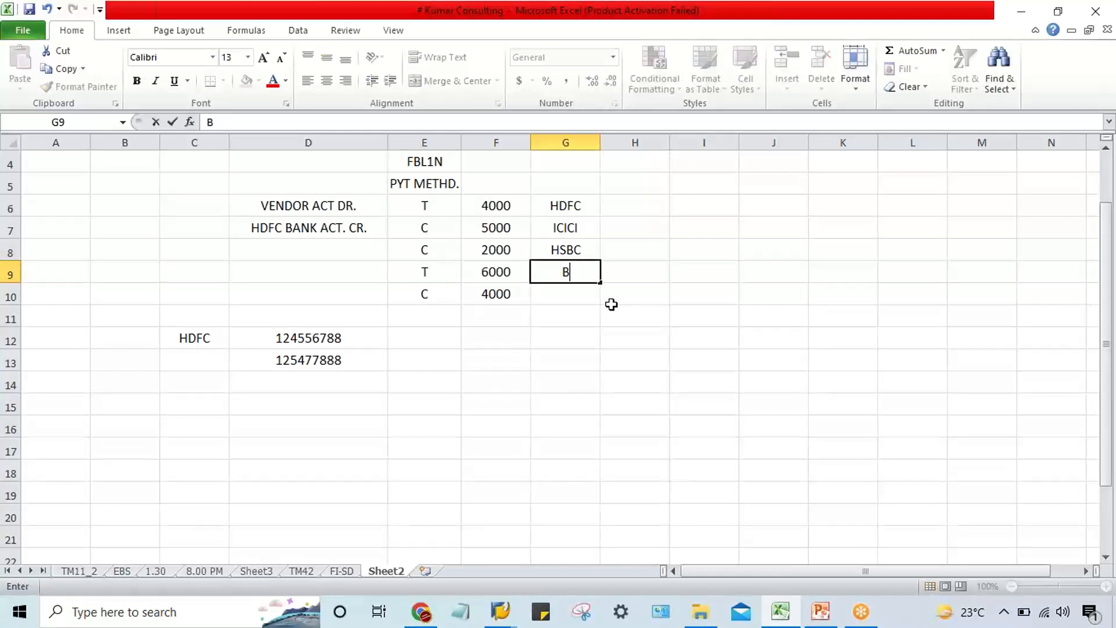
pyautogui.press('BackSpace')
pyautogui.press('BackSpace')
pyautogui.write('OA')
pyautogui.press('Return')
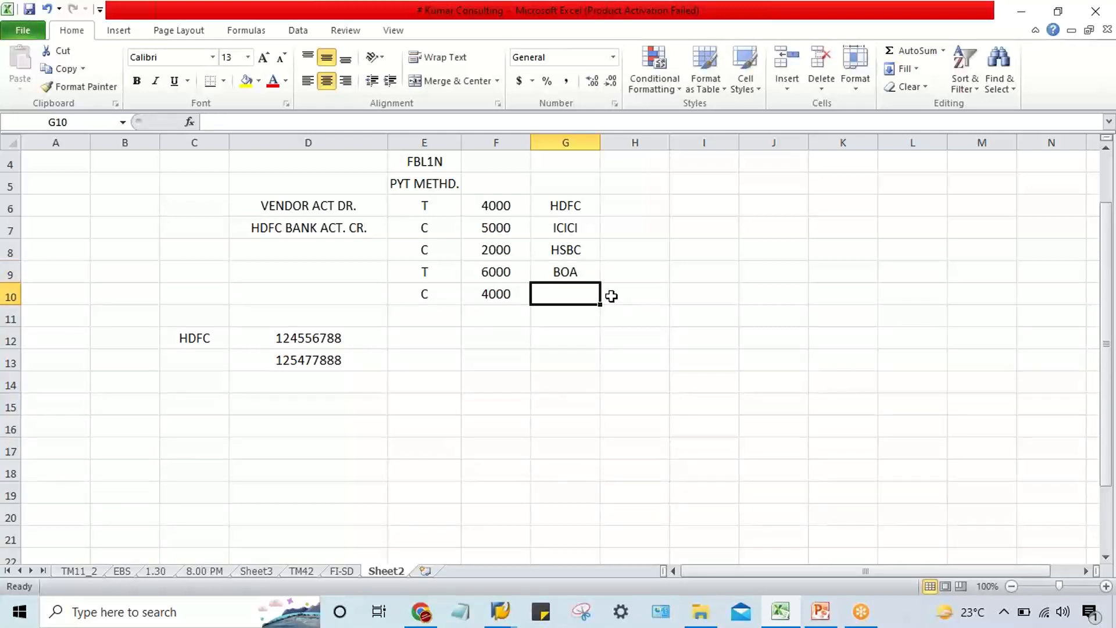
# Number the four listed banks 1 to 4 as their ranking order in cells H6 to H9.
pyautogui.moveTo(568, 213); pyautogui.dragTo(574, 277)
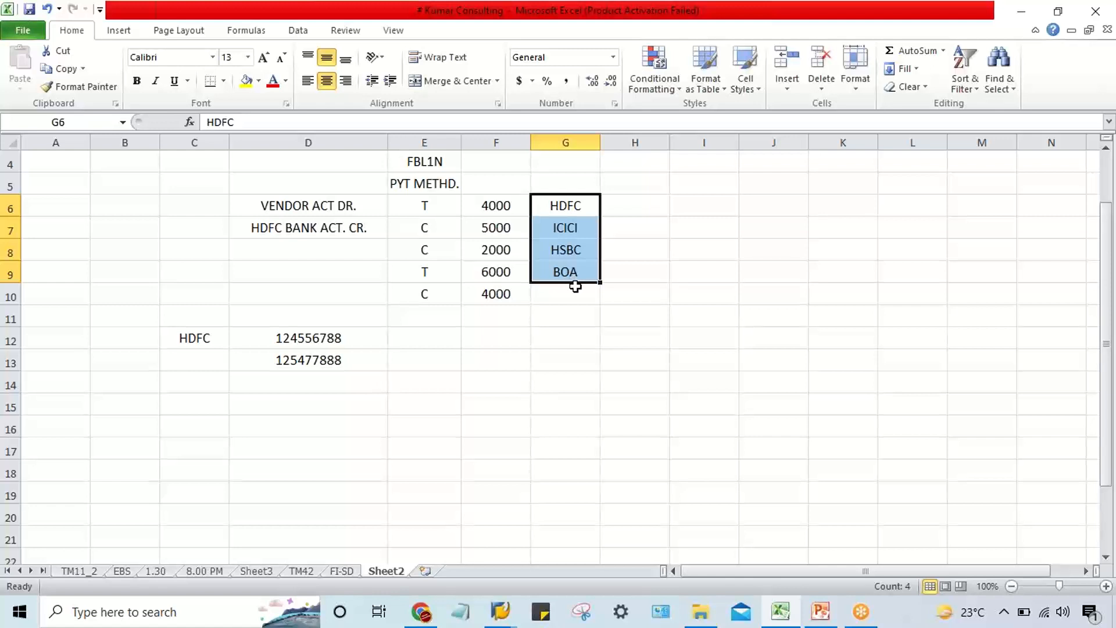
pyautogui.click(639, 205)
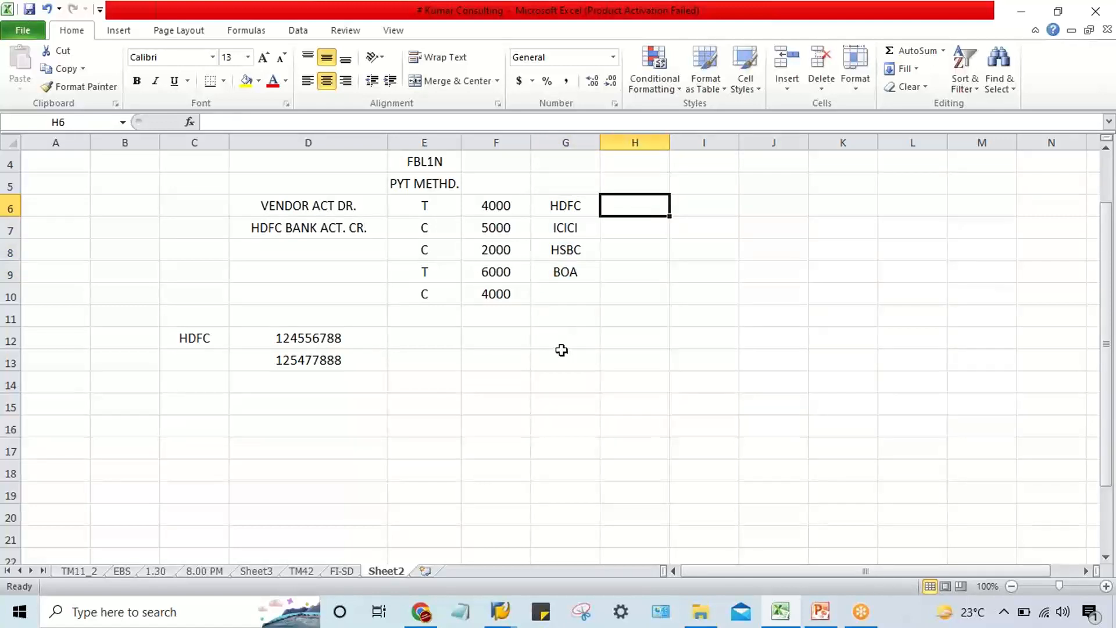
pyautogui.write('1')
pyautogui.press('Return')
pyautogui.write('2')
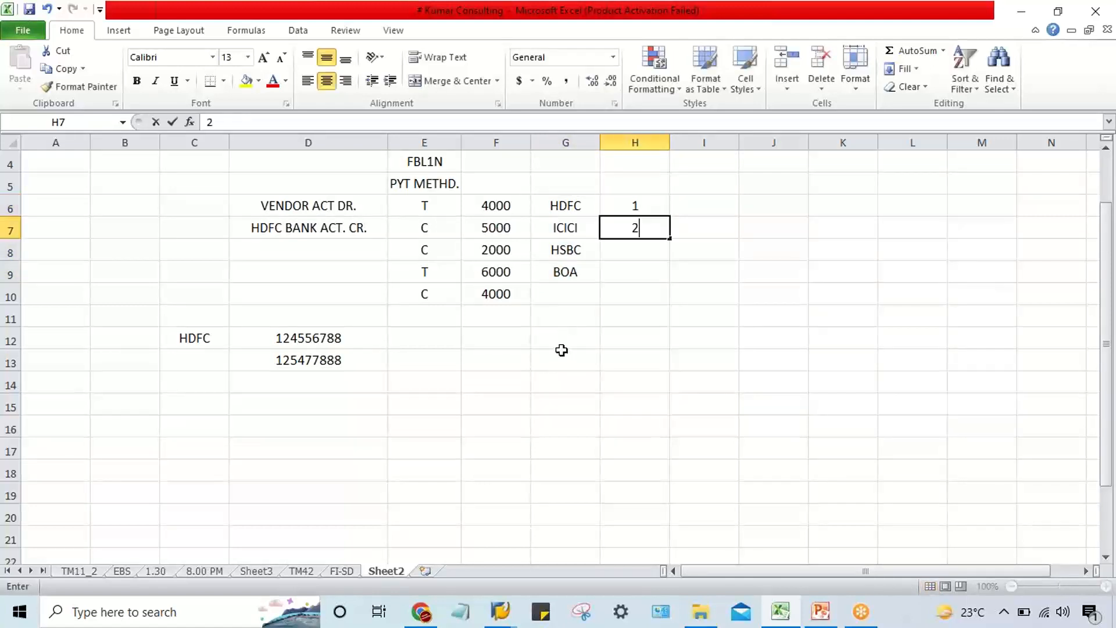
pyautogui.press('Return')
pyautogui.write('0')
pyautogui.press('BackSpace')
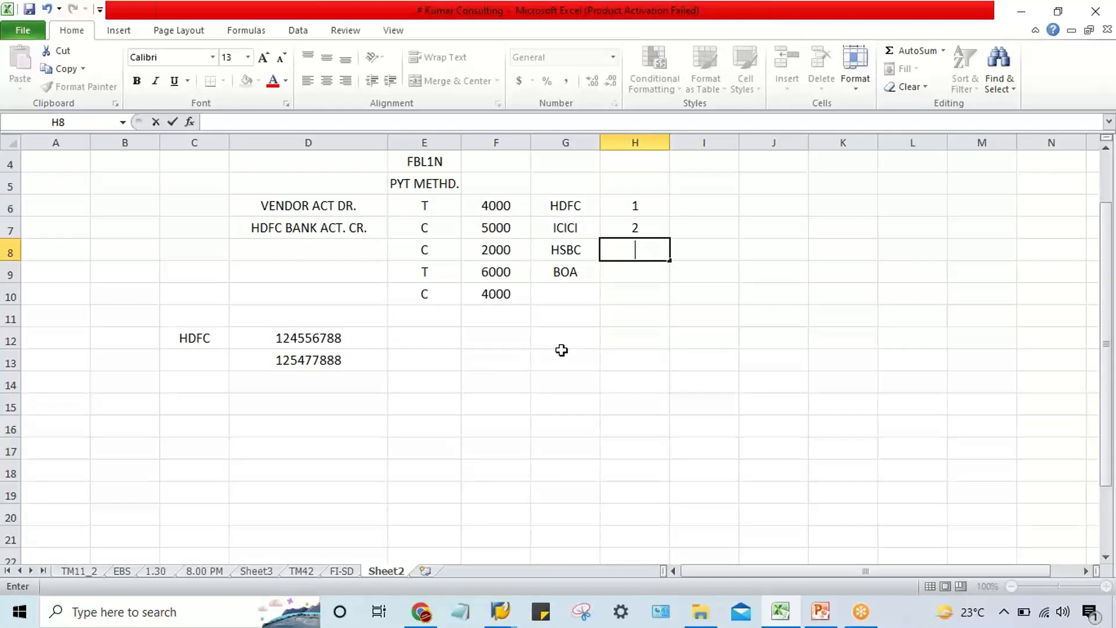
pyautogui.write('3')
pyautogui.press('Return')
pyautogui.write('4')
pyautogui.press('Return')
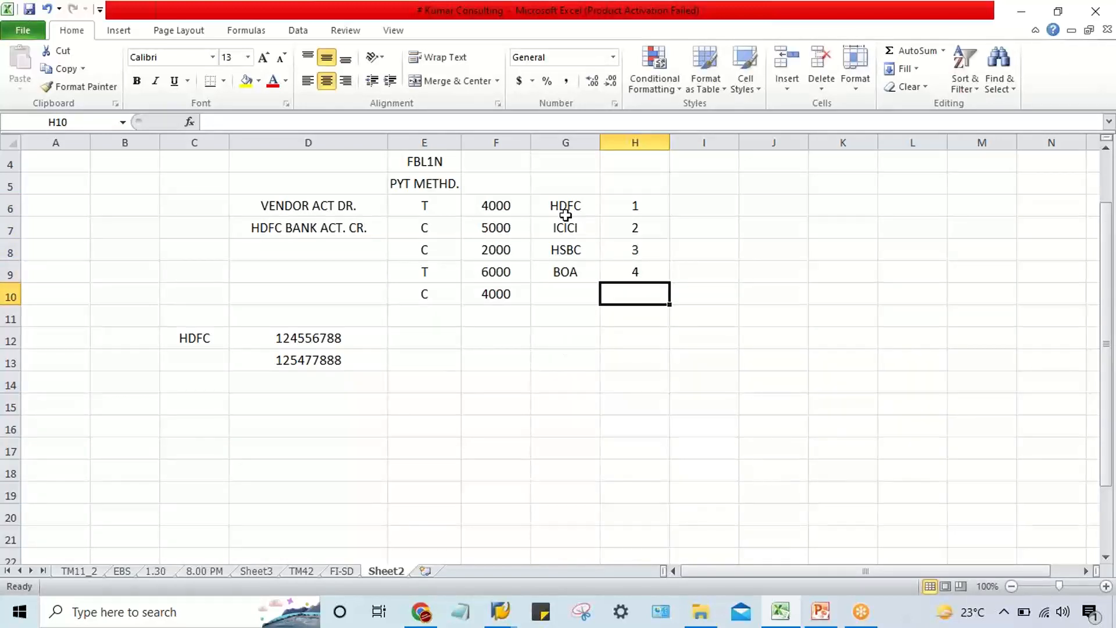
# Examine how the ranking order in column H prioritises the HDFC, ICICI, HSBC and BOA banks for payment.
pyautogui.moveTo(563, 212); pyautogui.dragTo(610, 215)
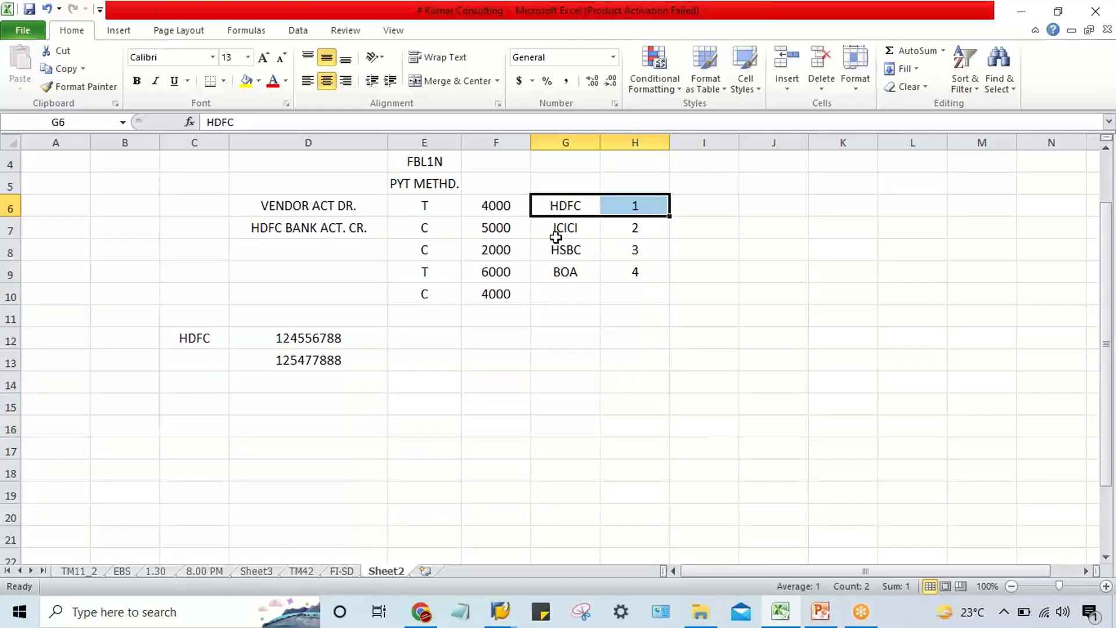
pyautogui.click(656, 210)
pyautogui.click(570, 215)
pyautogui.click(627, 213)
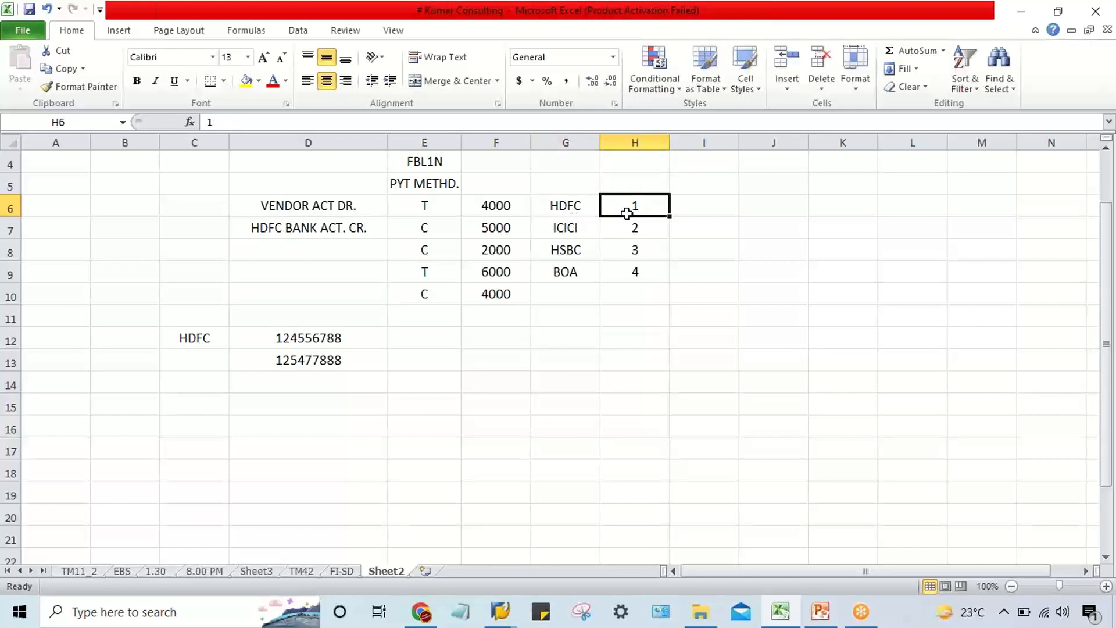
pyautogui.click(575, 207)
pyautogui.click(655, 204)
pyautogui.moveTo(576, 208); pyautogui.dragTo(620, 212)
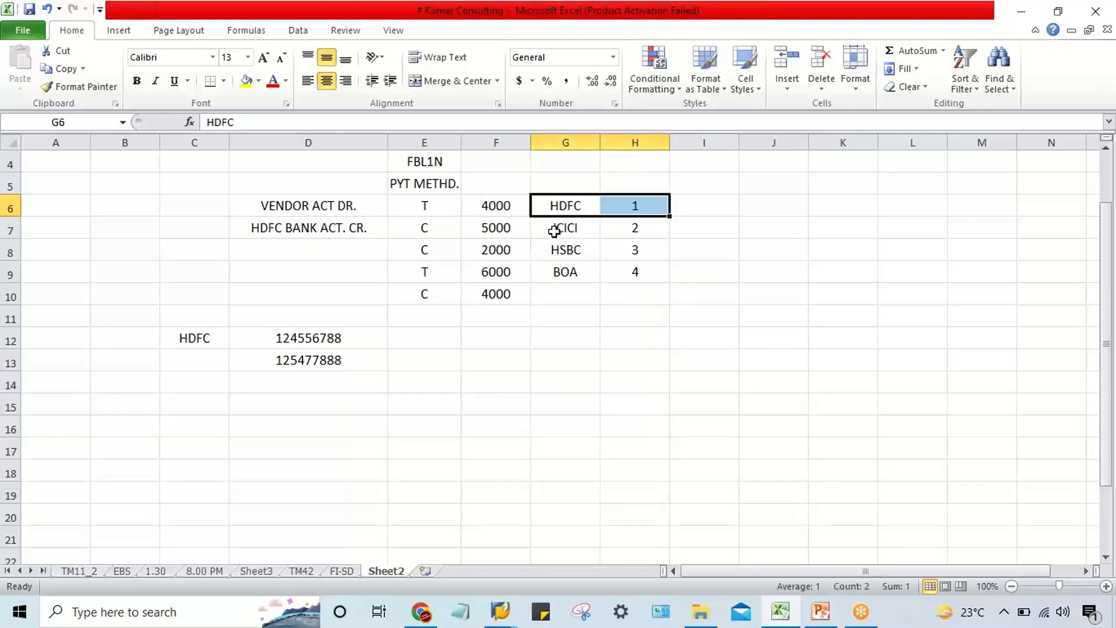
pyautogui.moveTo(554, 231); pyautogui.dragTo(647, 275)
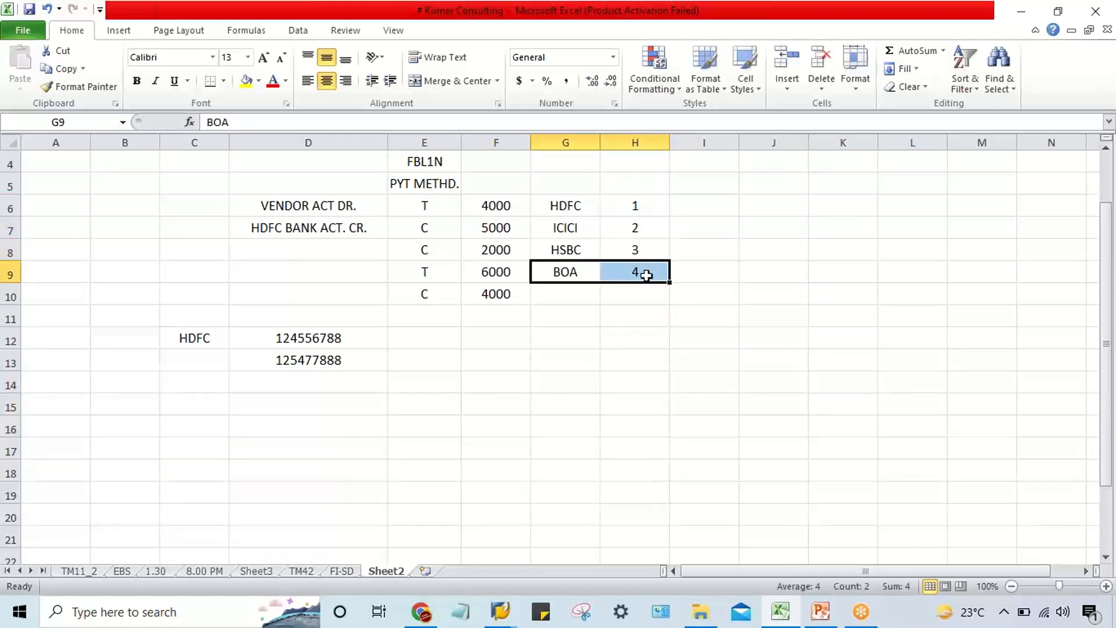
pyautogui.click(628, 329)
pyautogui.moveTo(561, 211); pyautogui.dragTo(572, 287)
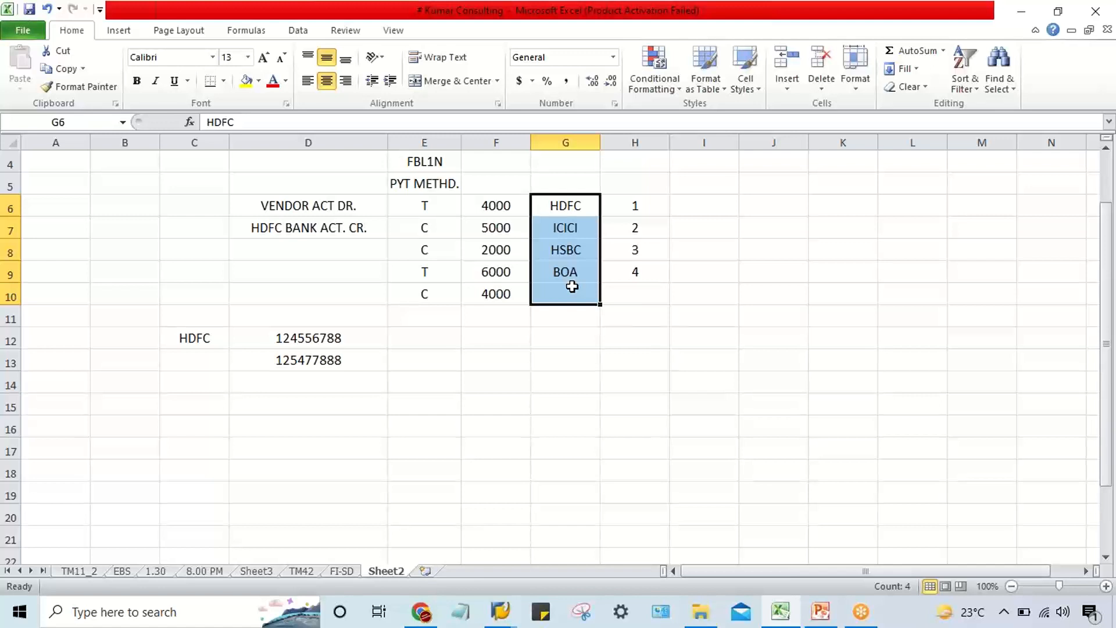
pyautogui.click(660, 324)
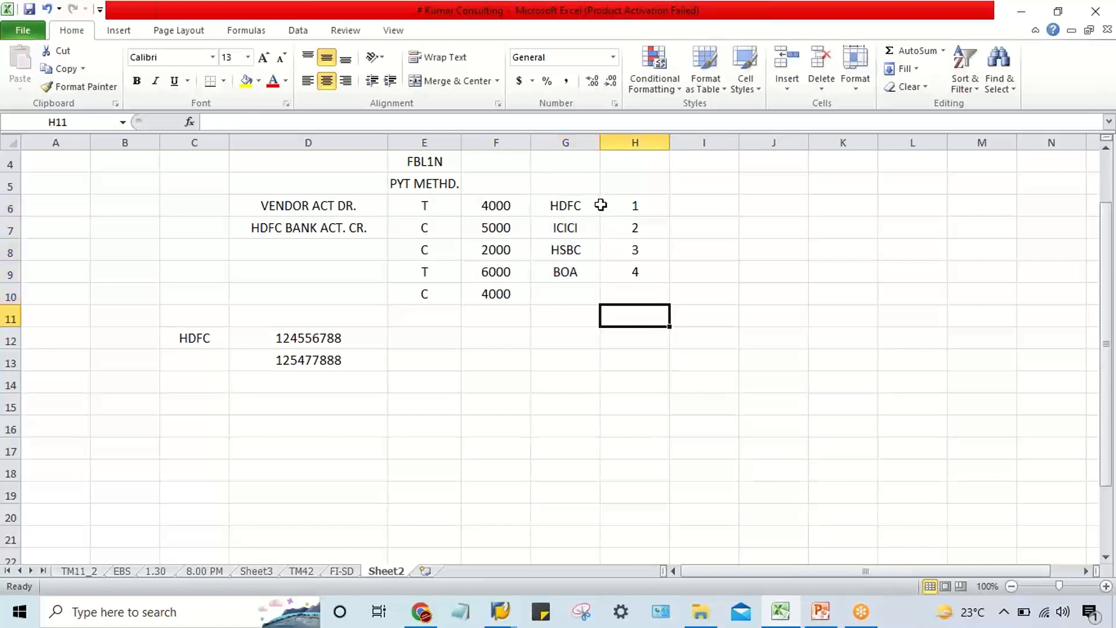
pyautogui.click(551, 207)
pyautogui.click(630, 204)
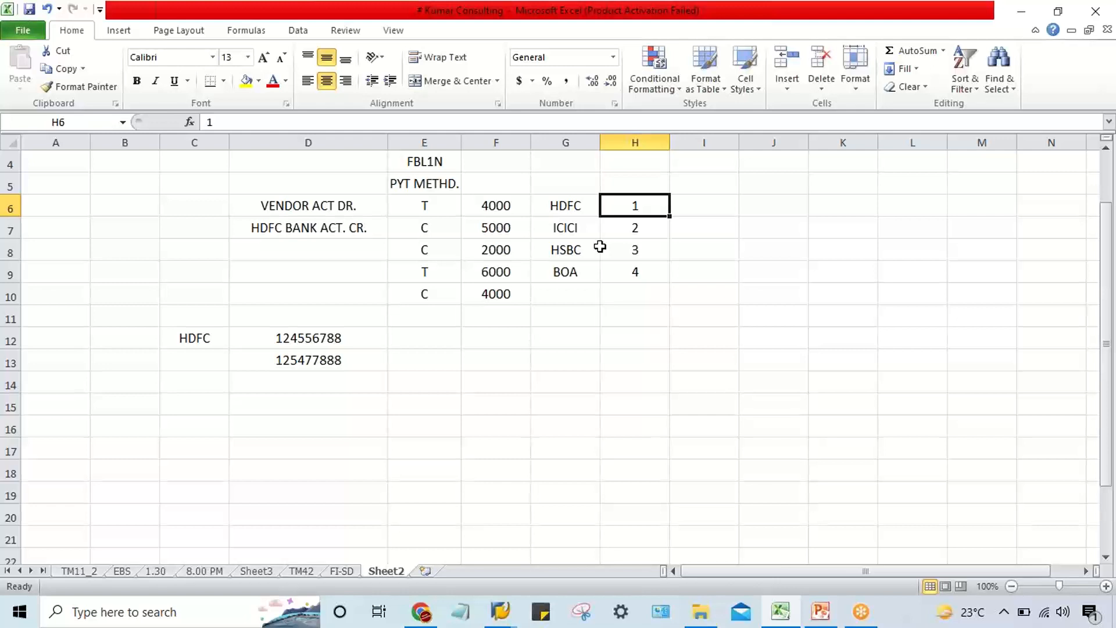
pyautogui.moveTo(575, 207); pyautogui.dragTo(620, 206)
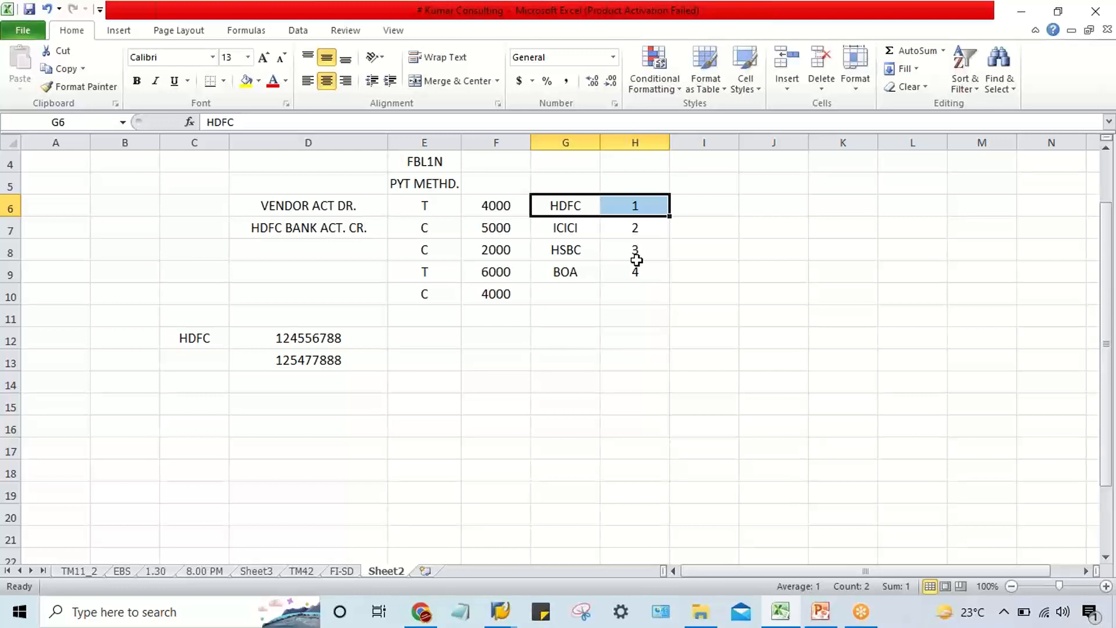
pyautogui.moveTo(588, 233); pyautogui.dragTo(617, 250)
pyautogui.moveTo(564, 278); pyautogui.dragTo(620, 272)
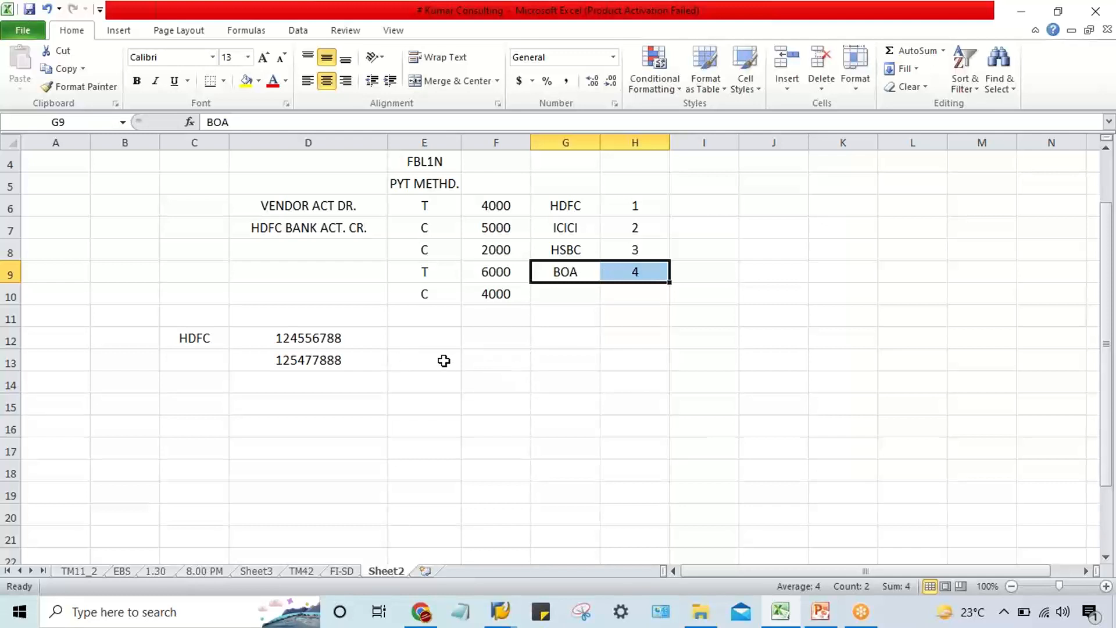
pyautogui.click(499, 335)
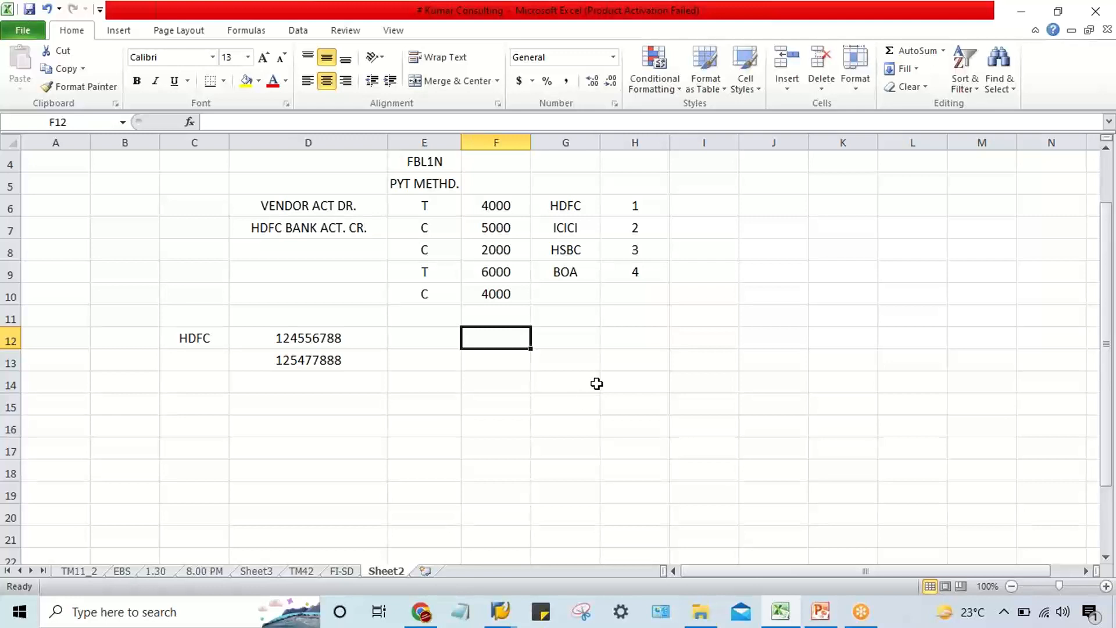
# Enter the amounts 2 MLN., 5 MLN. and 20 MLN. beside HDFC, ICICI and HSBC in cells I6 to I8.
pyautogui.click(711, 213)
pyautogui.write('2 ML')
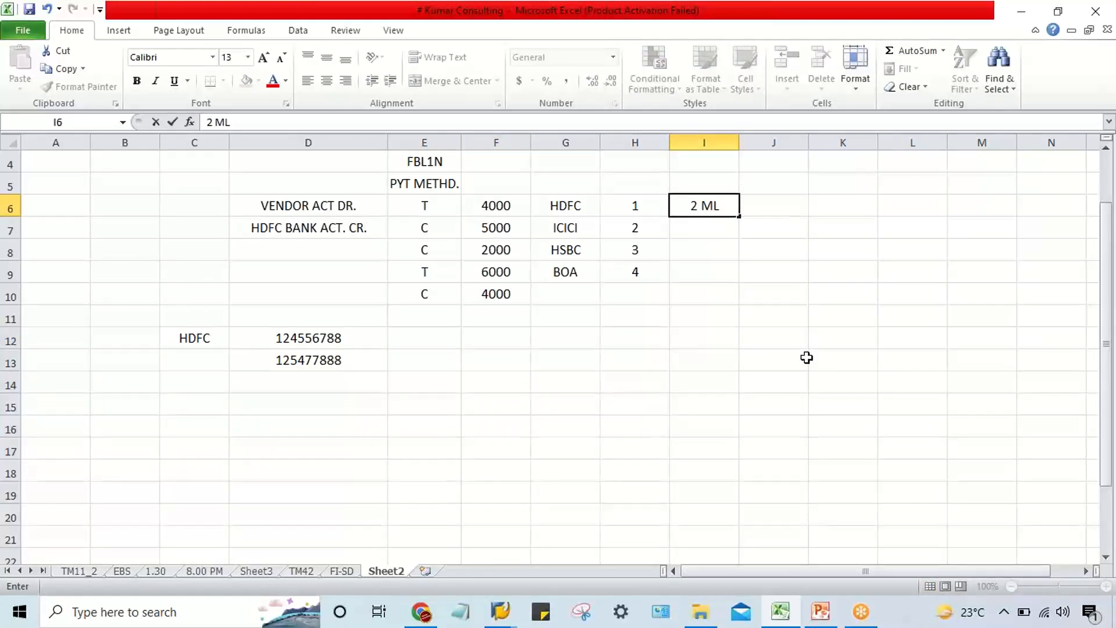
pyautogui.write('N.')
pyautogui.press('Return')
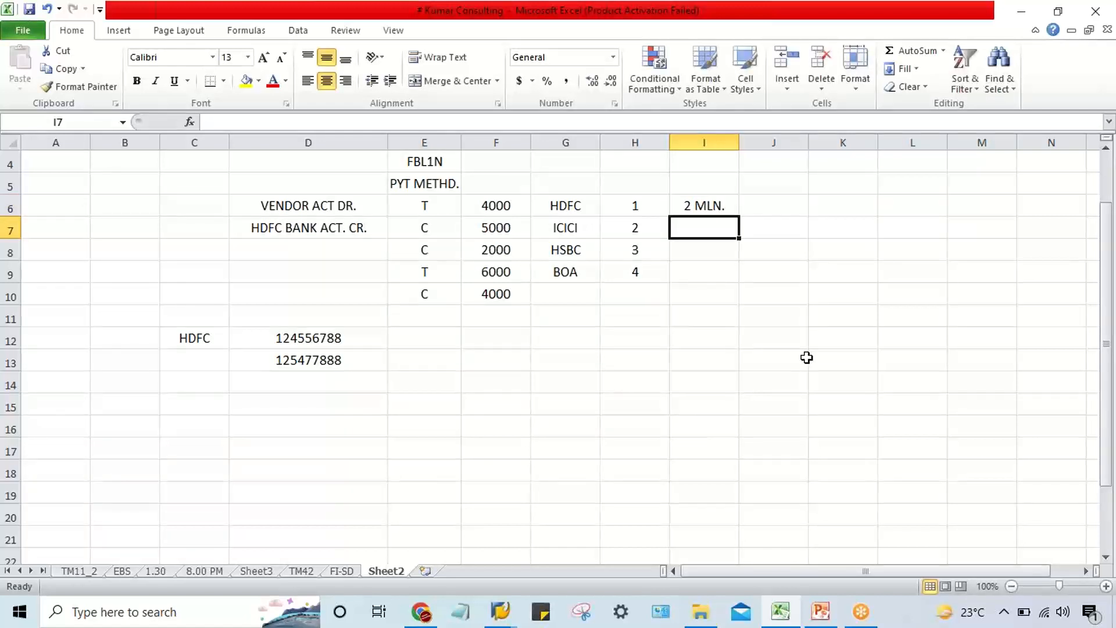
pyautogui.write('5 ')
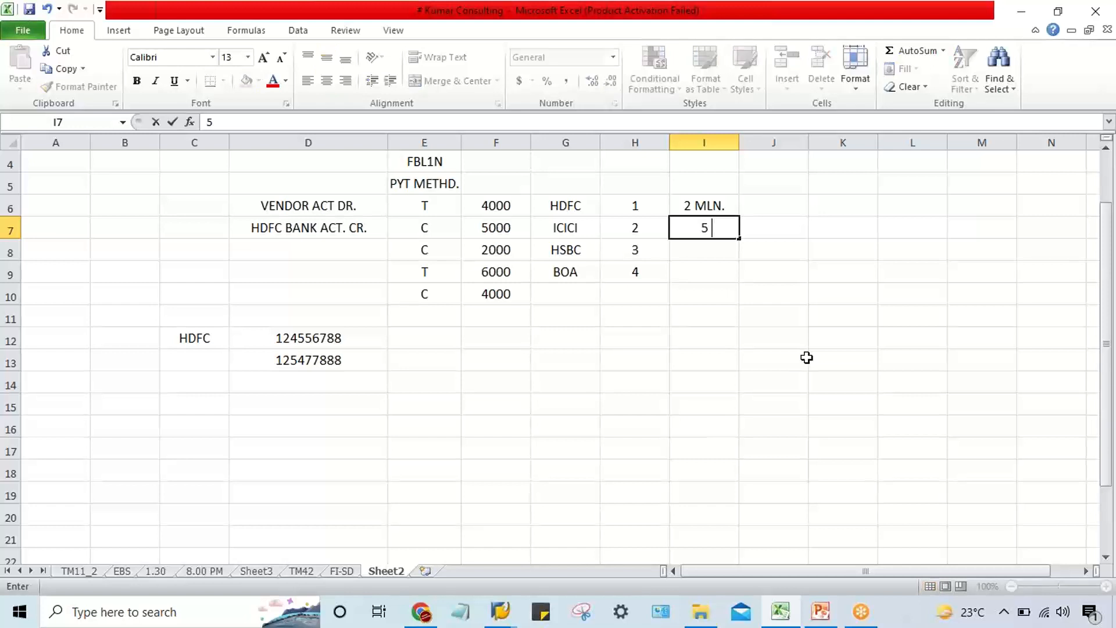
pyautogui.write('MLN.')
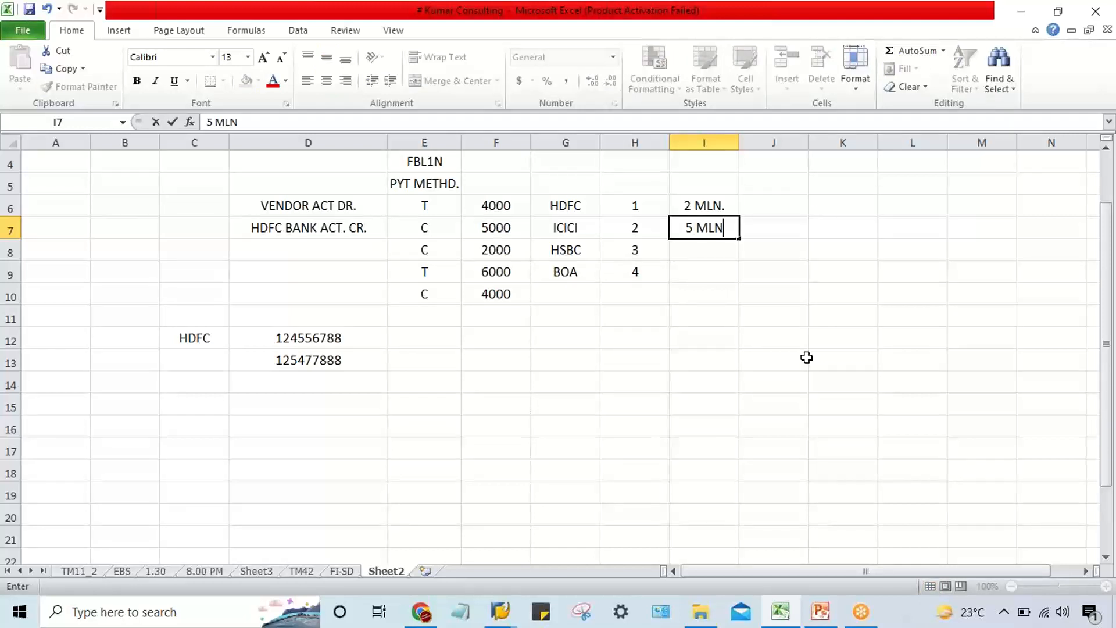
pyautogui.press('Return')
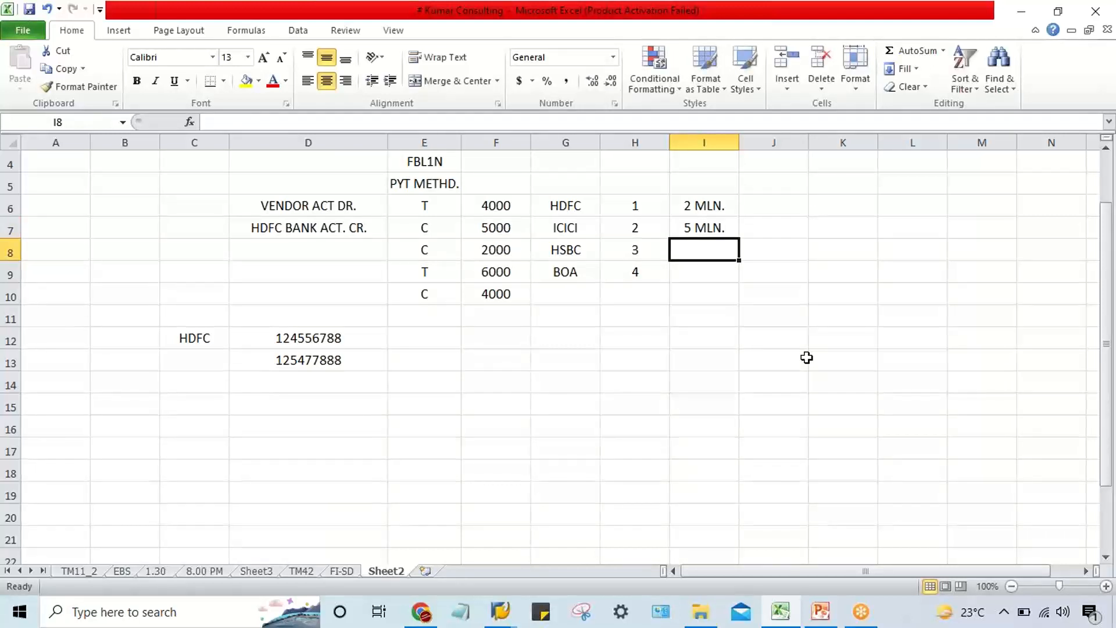
pyautogui.write('20 M')
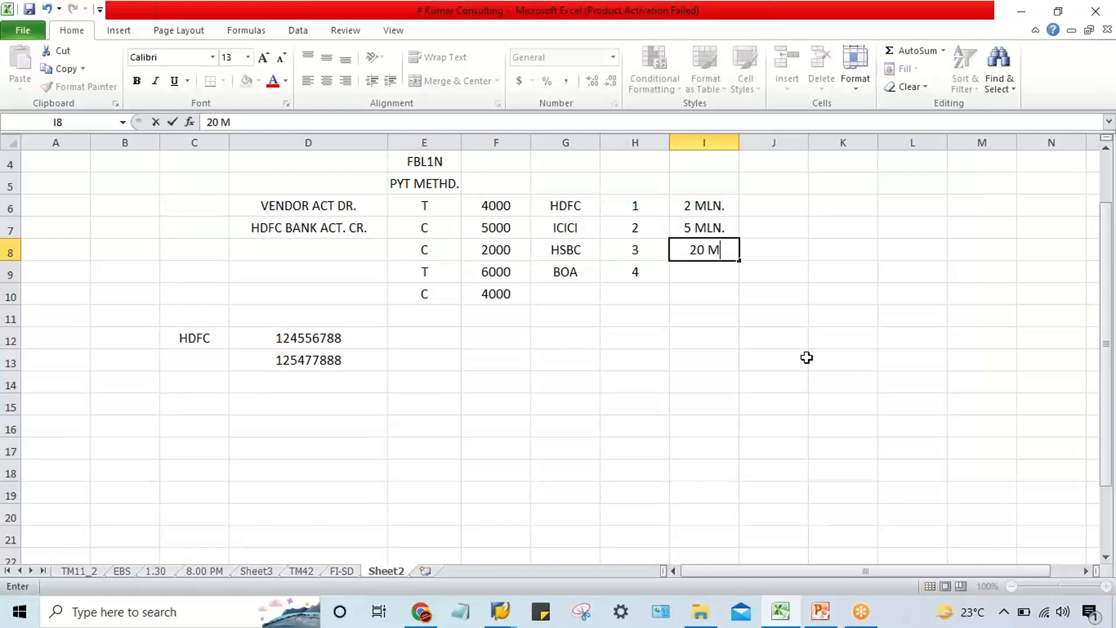
pyautogui.write('LN.')
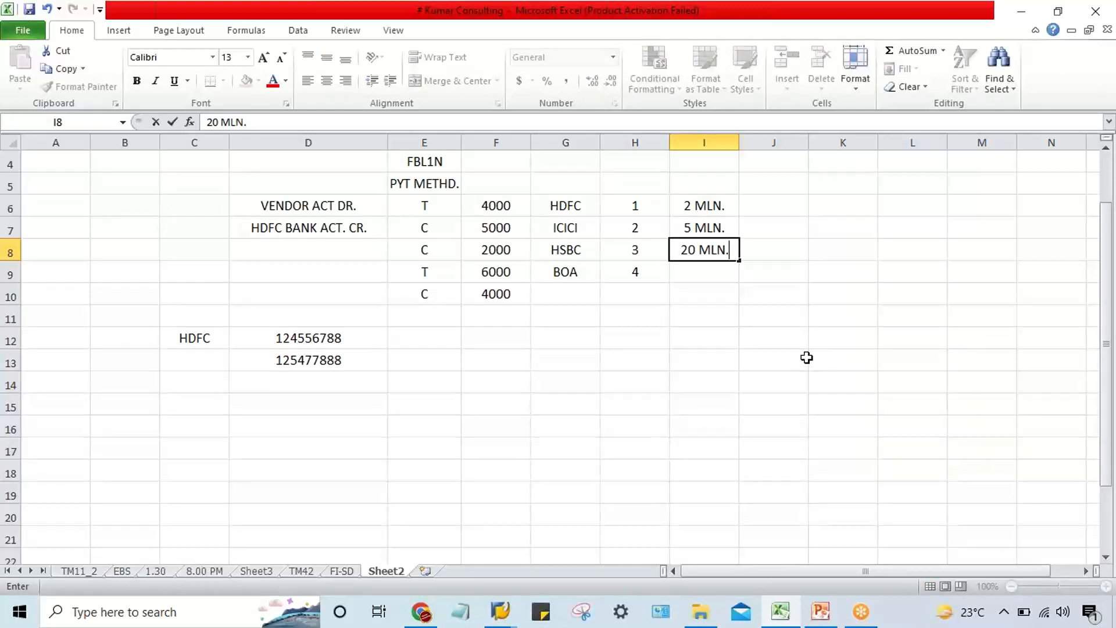
pyautogui.press('Return')
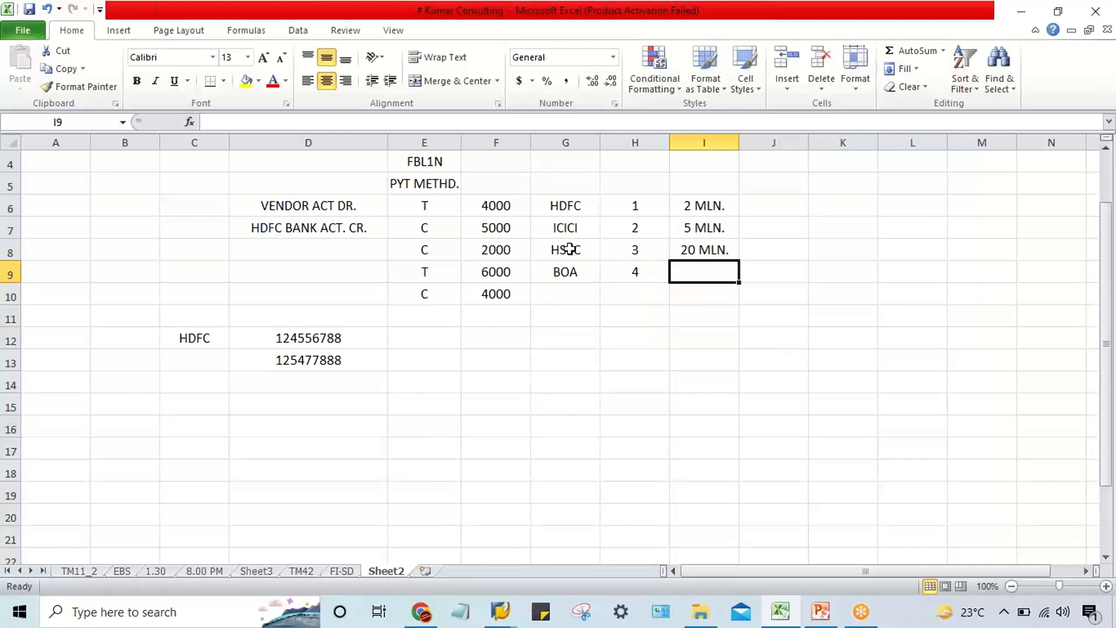
# Compare the HSBC row's rank and amount with the amounts of HDFC and ICICI.
pyautogui.moveTo(567, 249); pyautogui.dragTo(727, 242)
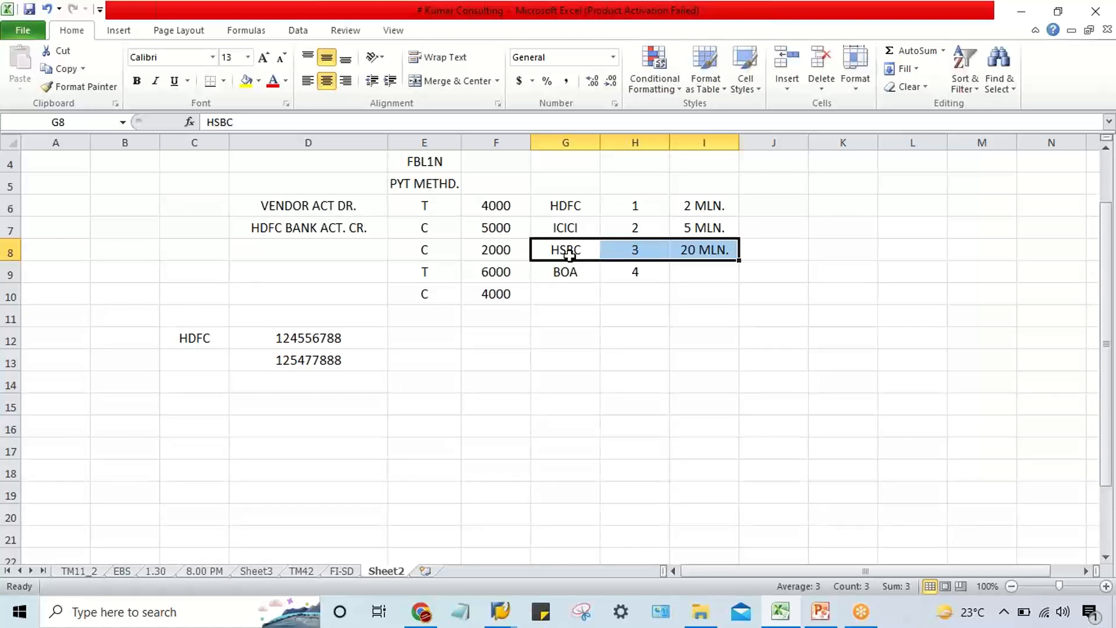
pyautogui.click(716, 207)
pyautogui.click(710, 229)
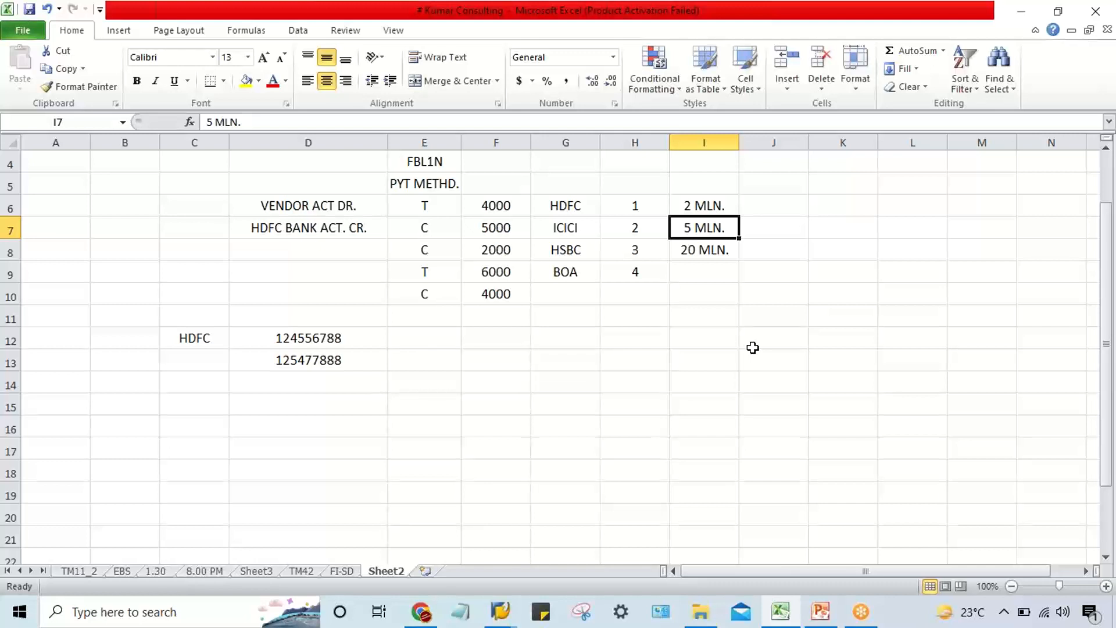
pyautogui.moveTo(566, 251); pyautogui.dragTo(704, 248)
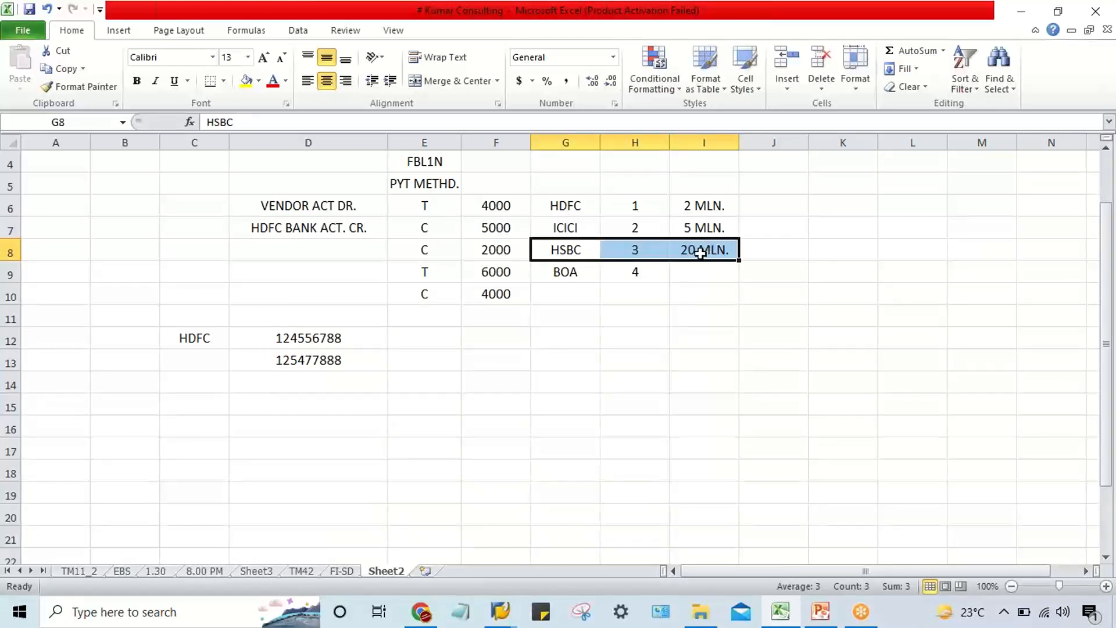
pyautogui.moveTo(560, 250); pyautogui.dragTo(721, 250)
pyautogui.click(778, 254)
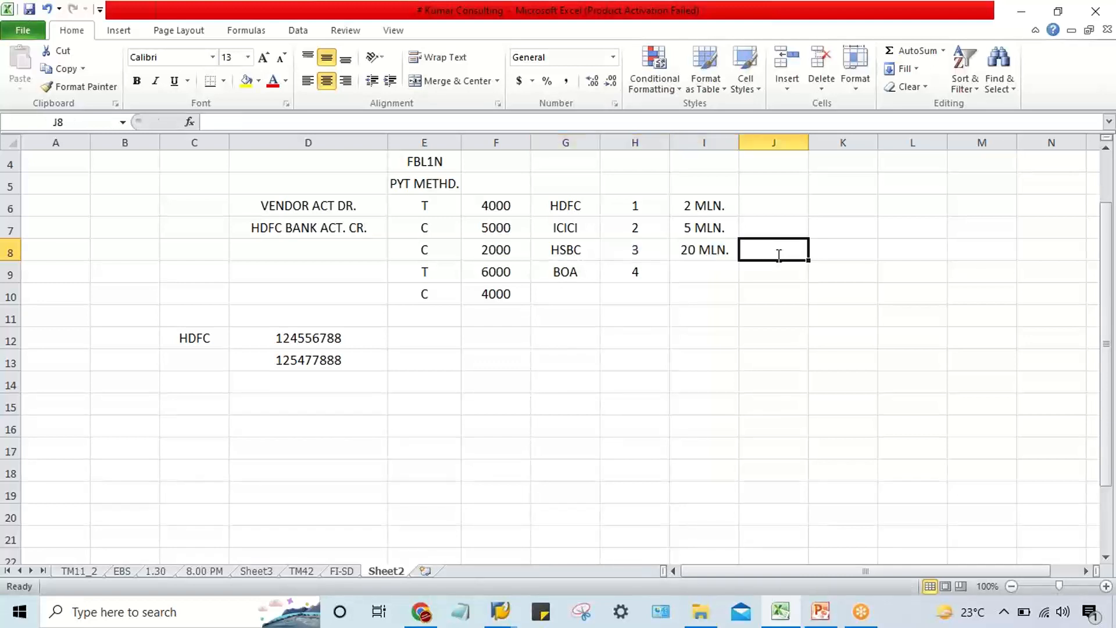
# Mark the HSBC row with an X in cell J8.
pyautogui.write('X')
pyautogui.press('Return')
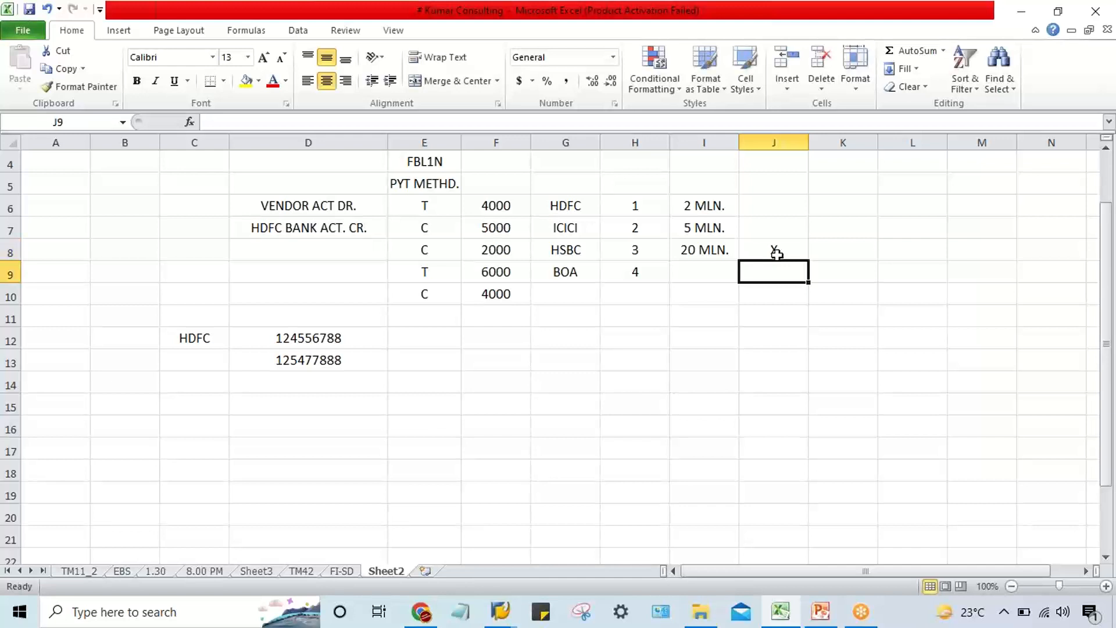
pyautogui.click(767, 335)
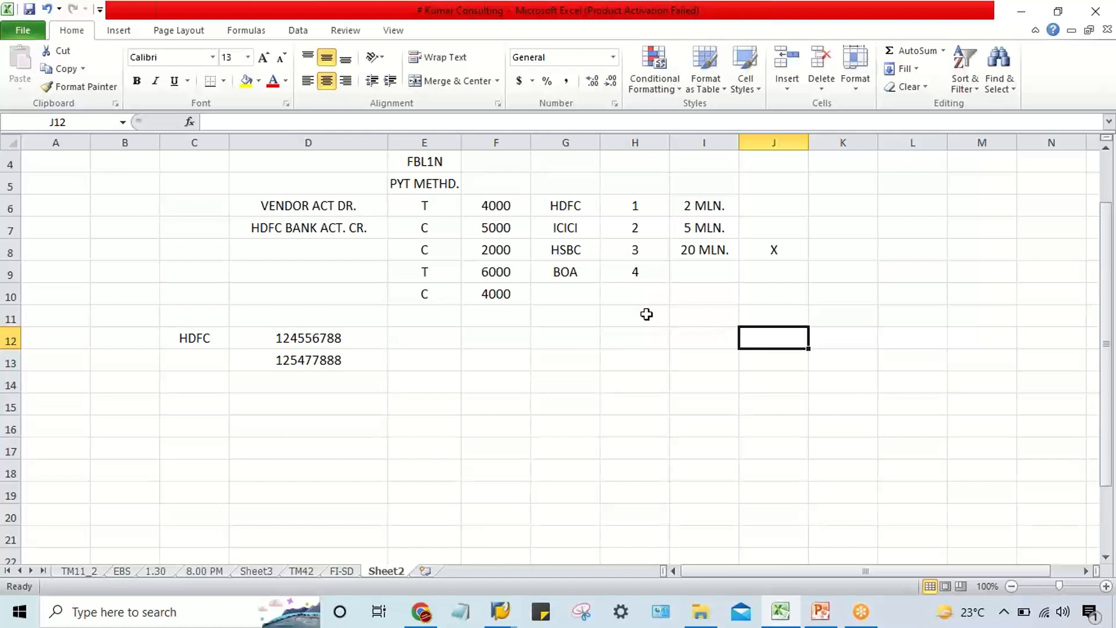
# Compare the ranks and amounts of the HSBC and HDFC rows, and switch to the Ranking Order view in SAP.
pyautogui.click(571, 264)
pyautogui.moveTo(570, 253); pyautogui.dragTo(688, 245)
pyautogui.moveTo(565, 204); pyautogui.dragTo(710, 205)
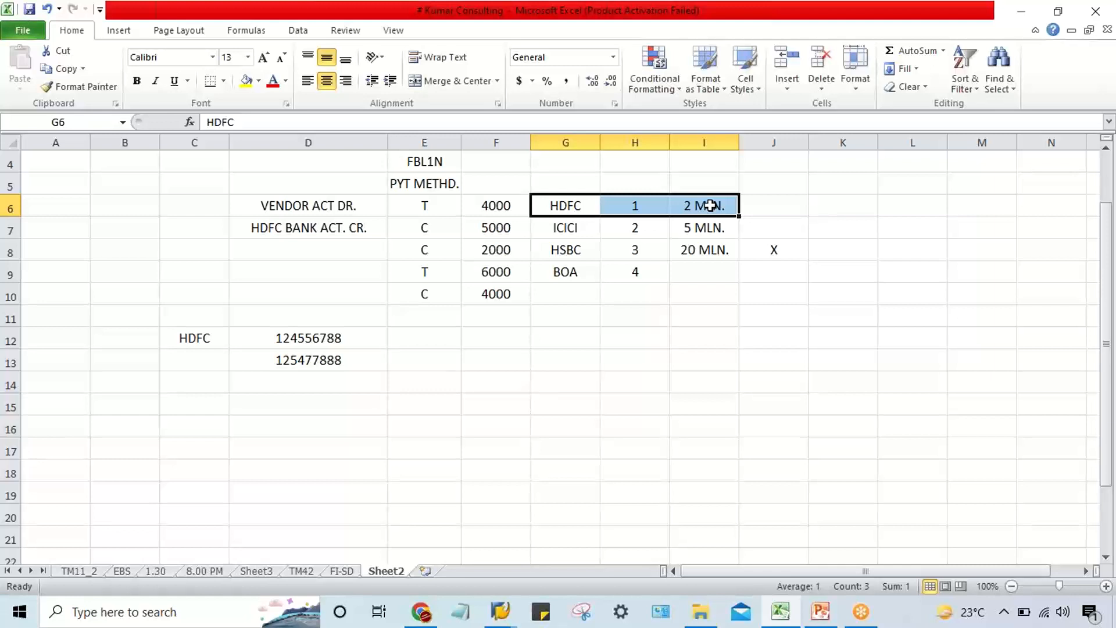
pyautogui.moveTo(563, 208); pyautogui.dragTo(689, 208)
pyautogui.click(645, 356)
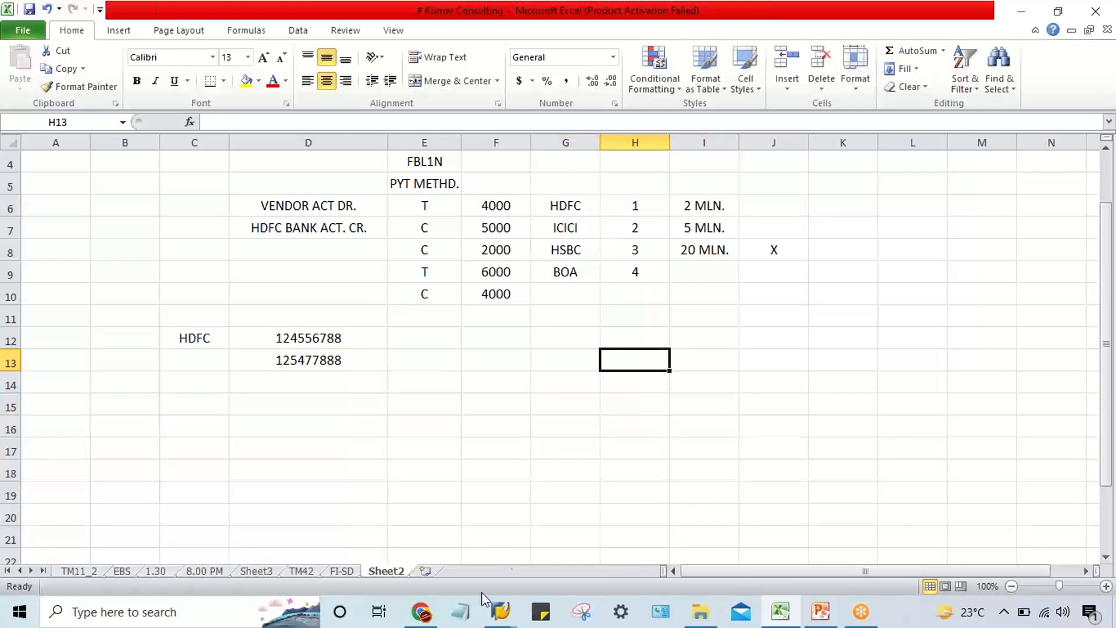
pyautogui.moveTo(500, 611)
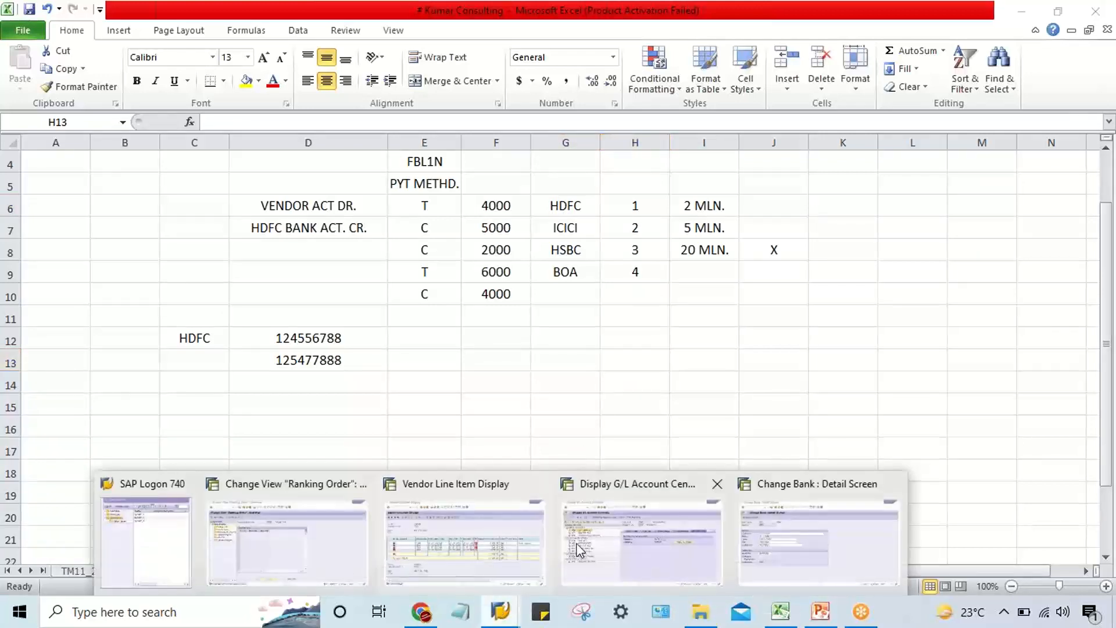
pyautogui.click(325, 549)
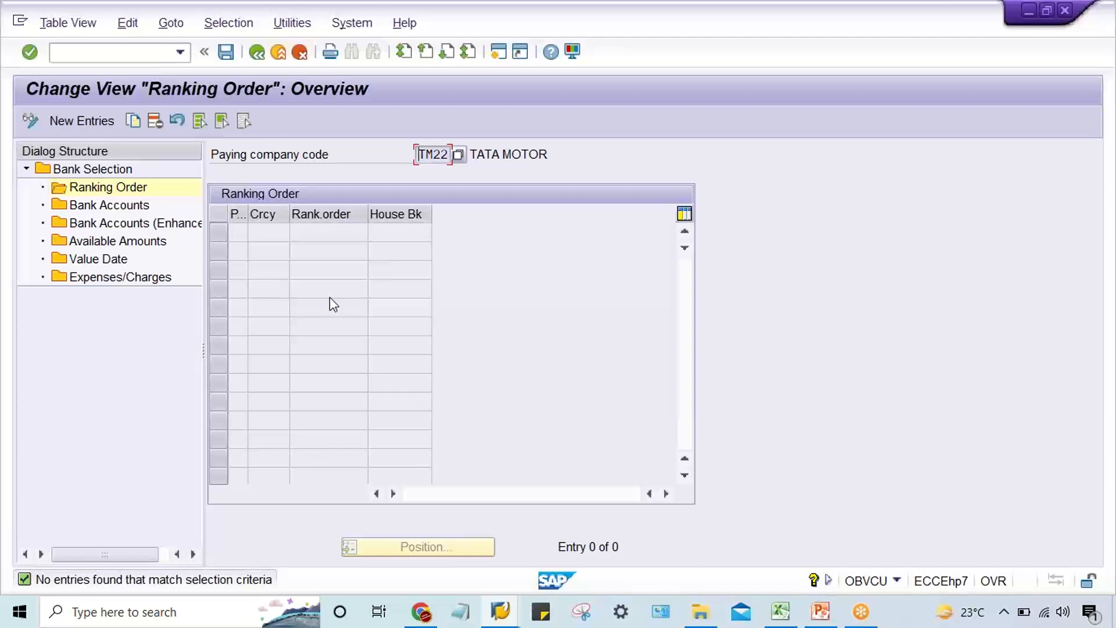
# Switch back to the Excel example and review HDFC's rank and amount against the ranks of the other three banks.
pyautogui.click(779, 611)
pyautogui.click(728, 312)
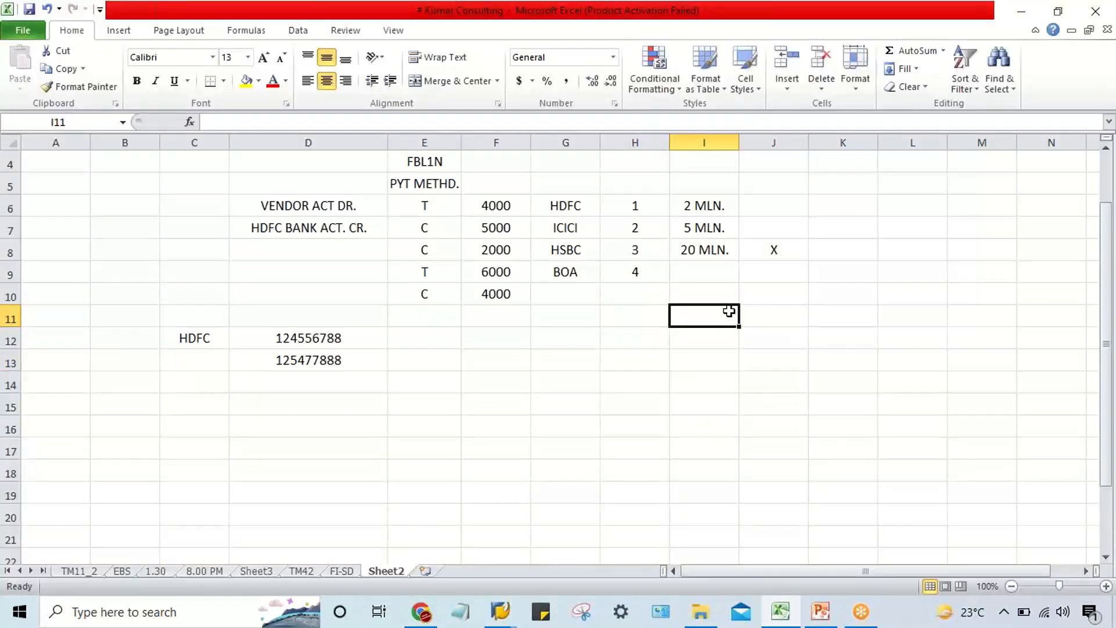
pyautogui.click(705, 210)
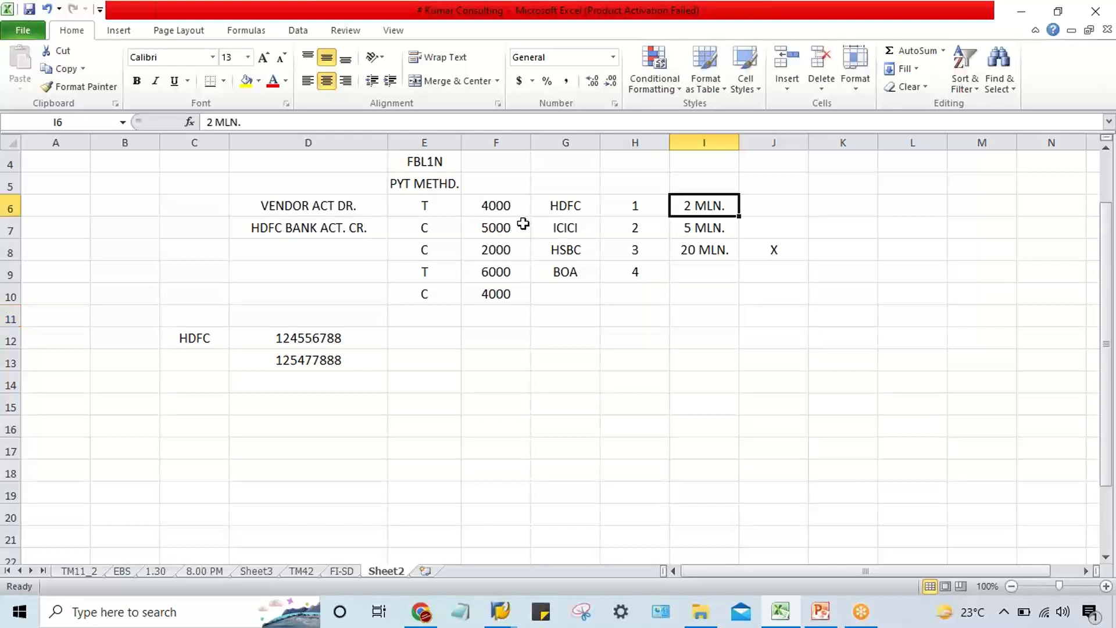
pyautogui.moveTo(532, 215); pyautogui.dragTo(725, 203)
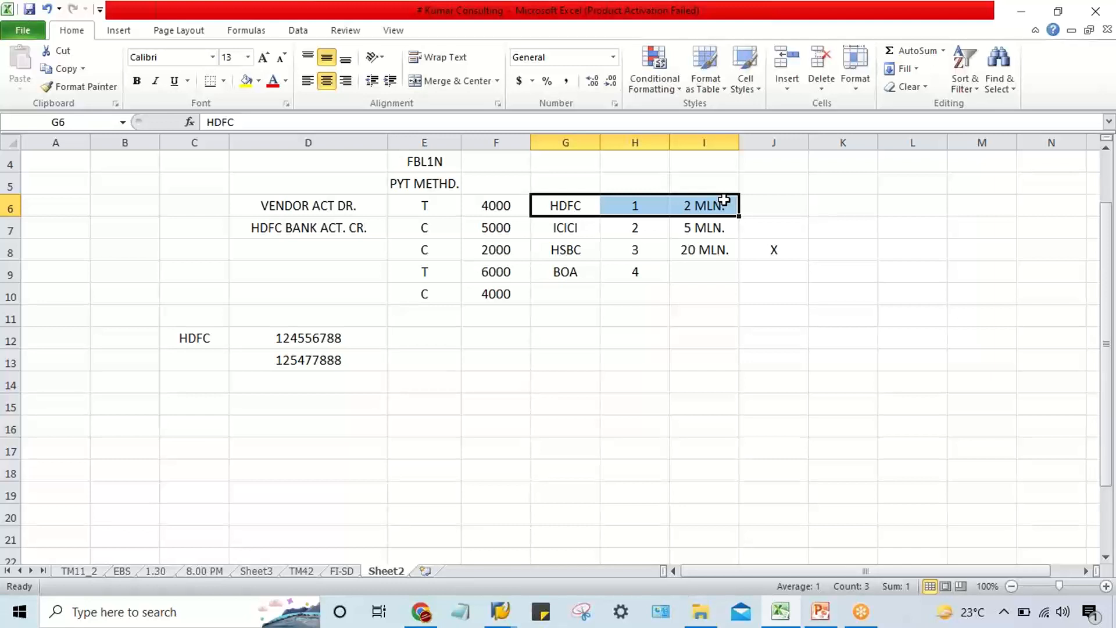
pyautogui.click(617, 210)
pyautogui.moveTo(587, 207); pyautogui.dragTo(716, 209)
pyautogui.moveTo(645, 226); pyautogui.dragTo(657, 278)
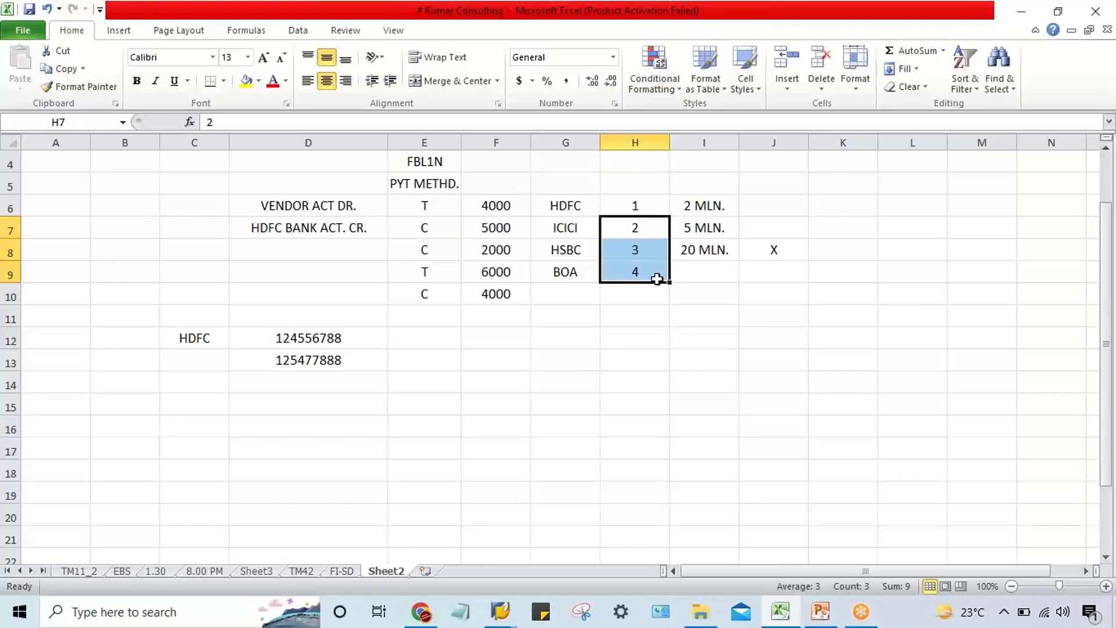
# Clear the amounts in cells I6 to I9 and enter 10K for HDFC in cell J6.
pyautogui.moveTo(699, 205); pyautogui.dragTo(706, 263)
pyautogui.press('Delete')
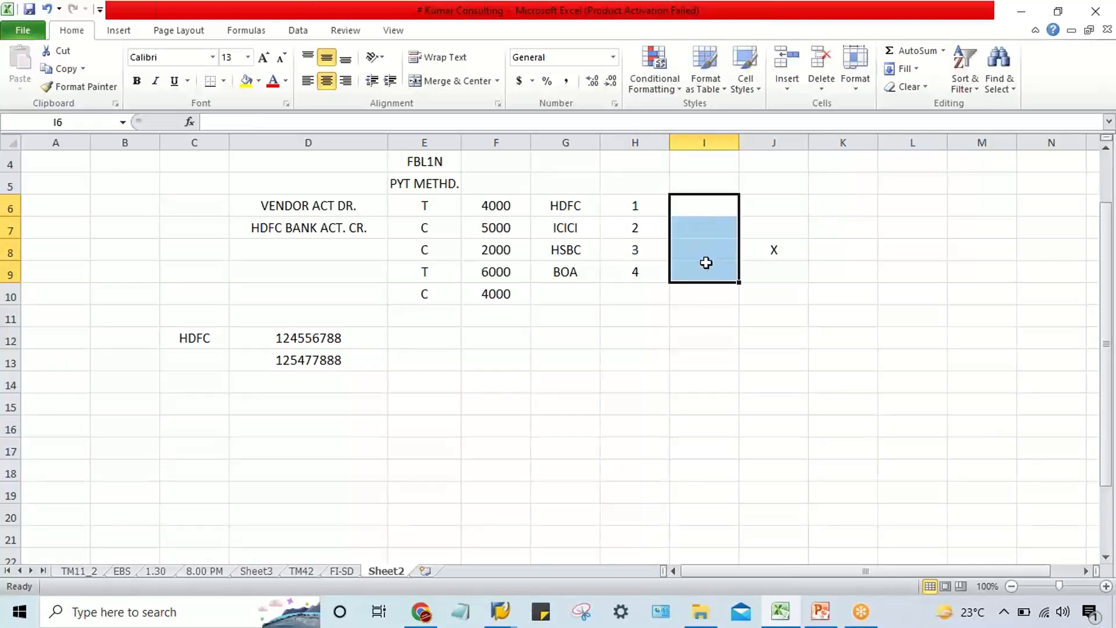
pyautogui.click(773, 200)
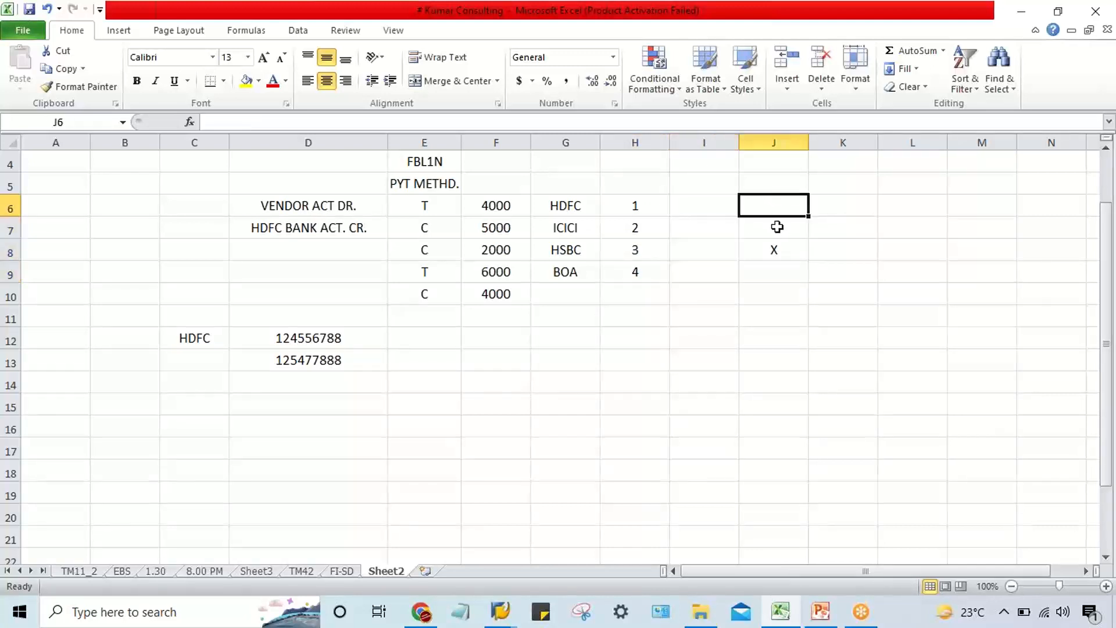
pyautogui.write('10K')
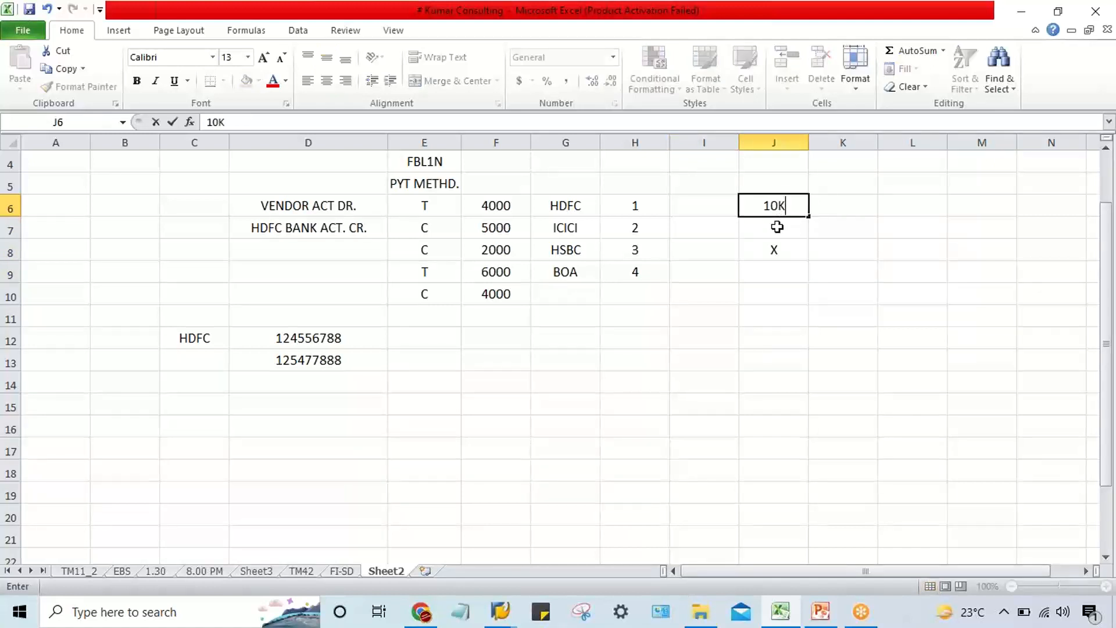
pyautogui.press('Return')
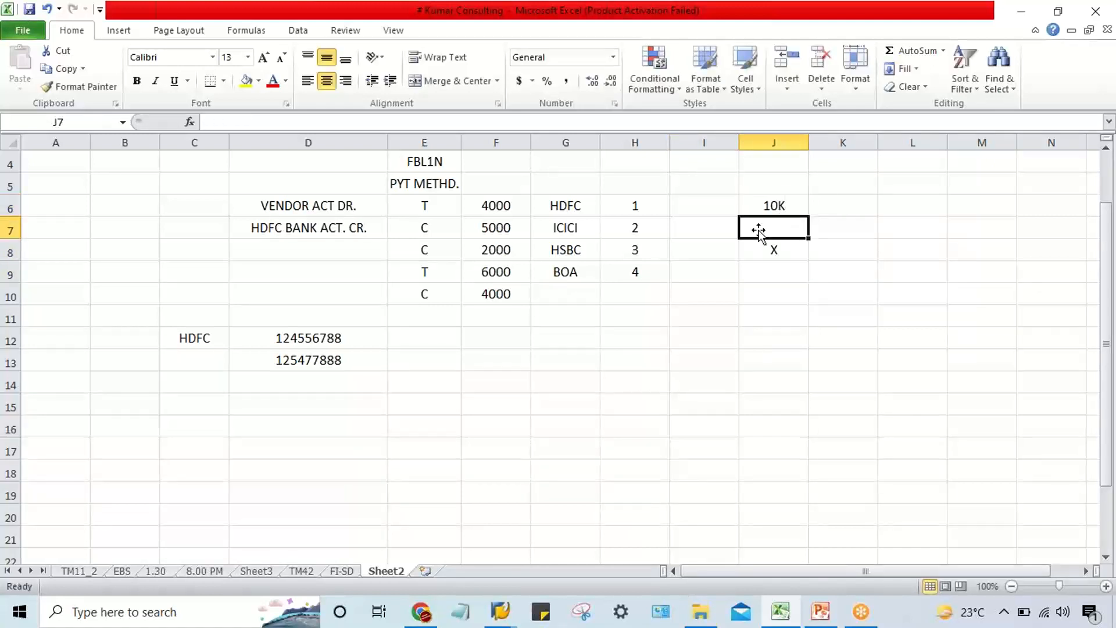
# Enter 20K for ICICI, 50K for HSBC and UNL. for BOA in cells J7 to J9.
pyautogui.click(576, 208)
pyautogui.moveTo(576, 208); pyautogui.dragTo(633, 207)
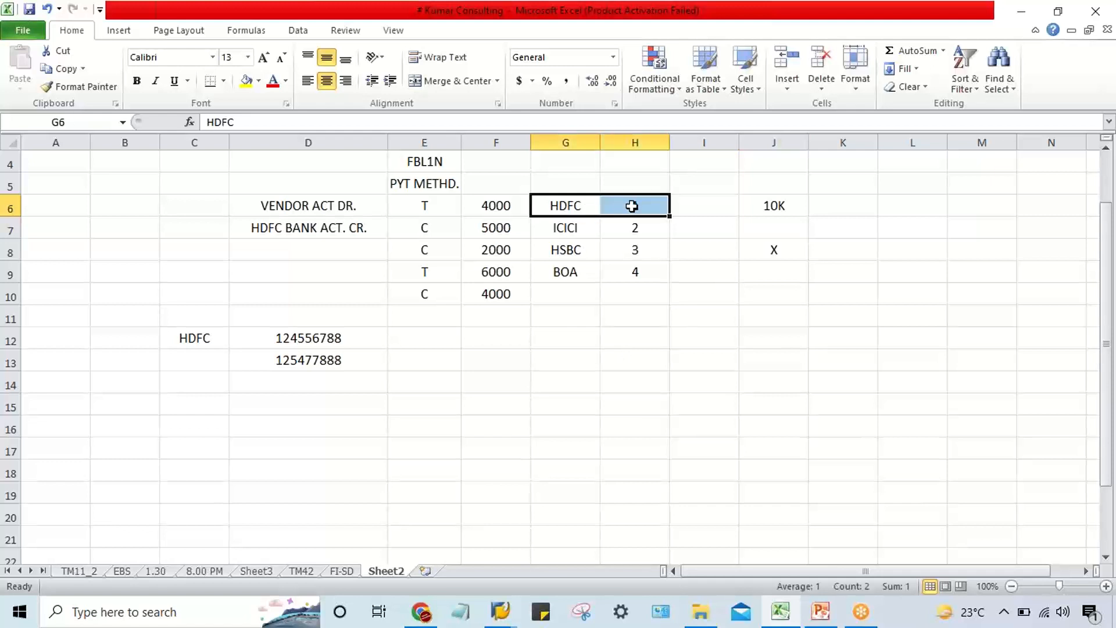
pyautogui.click(772, 229)
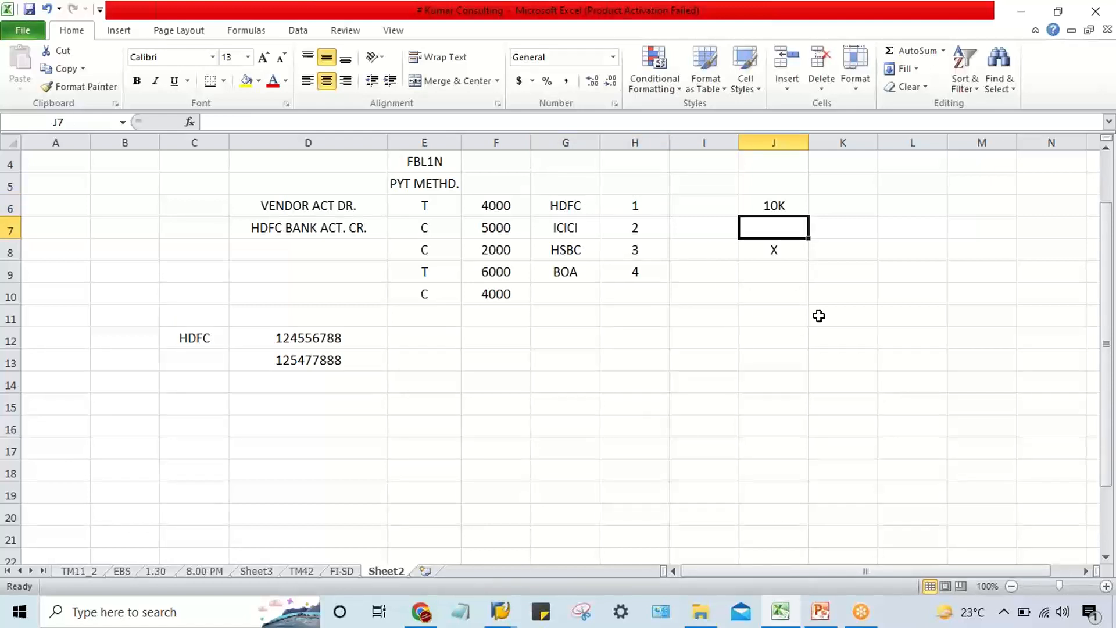
pyautogui.write('20K')
pyautogui.press('Return')
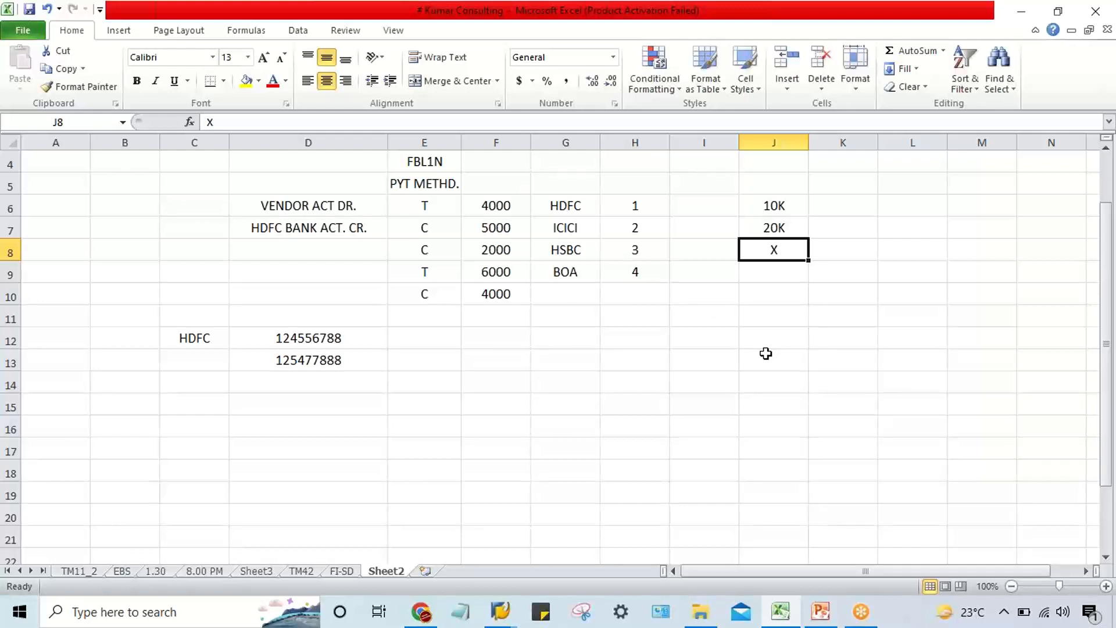
pyautogui.write('50K')
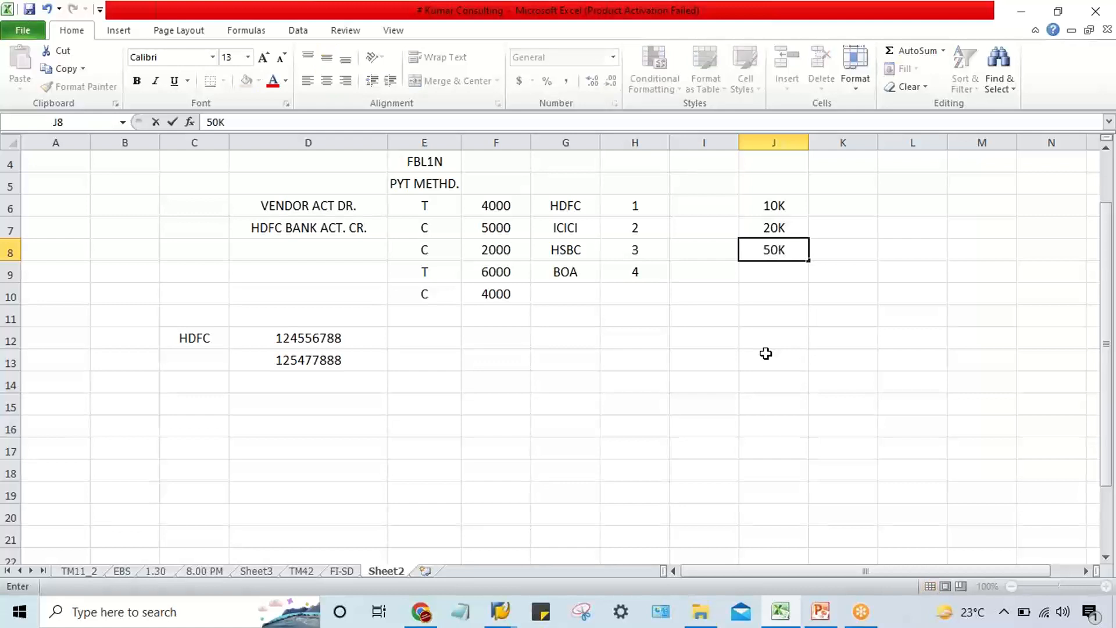
pyautogui.press('Return')
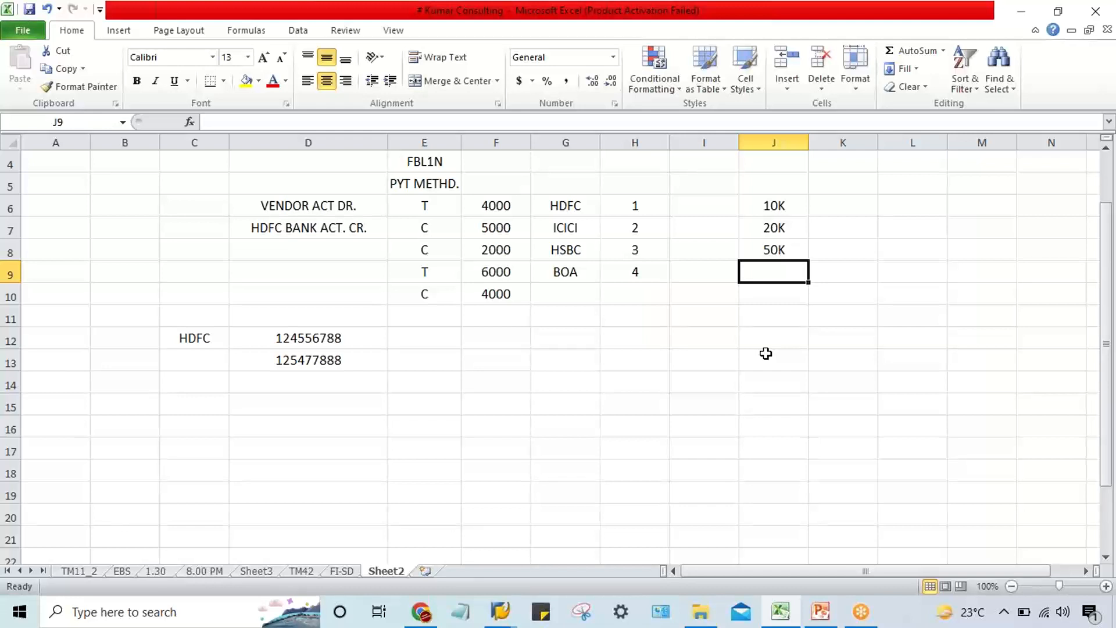
pyautogui.write('UNL.')
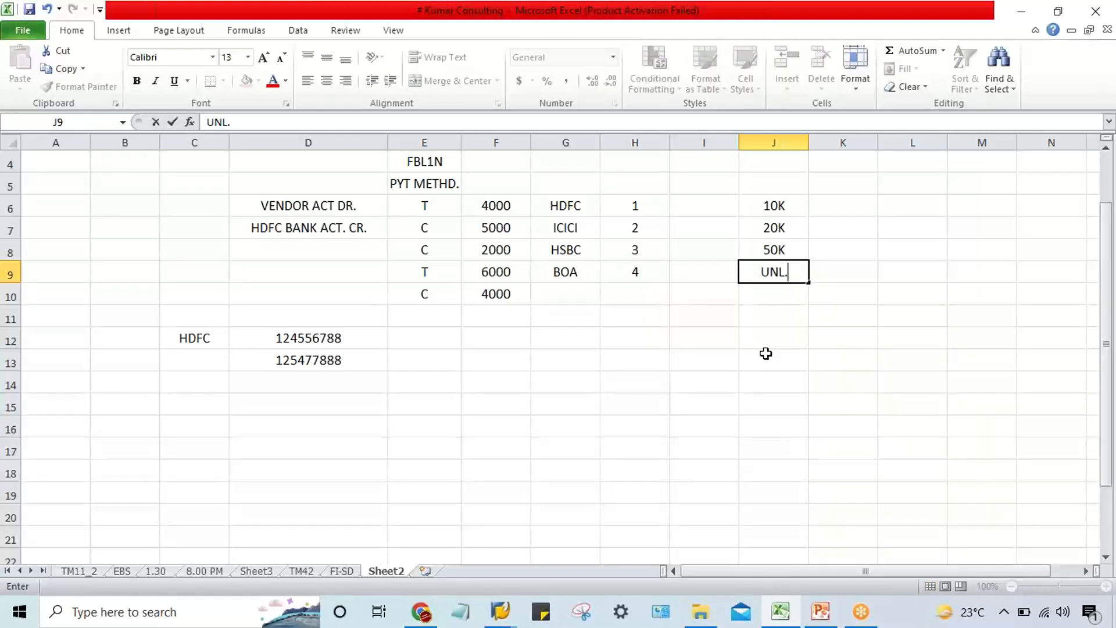
pyautogui.press('Return')
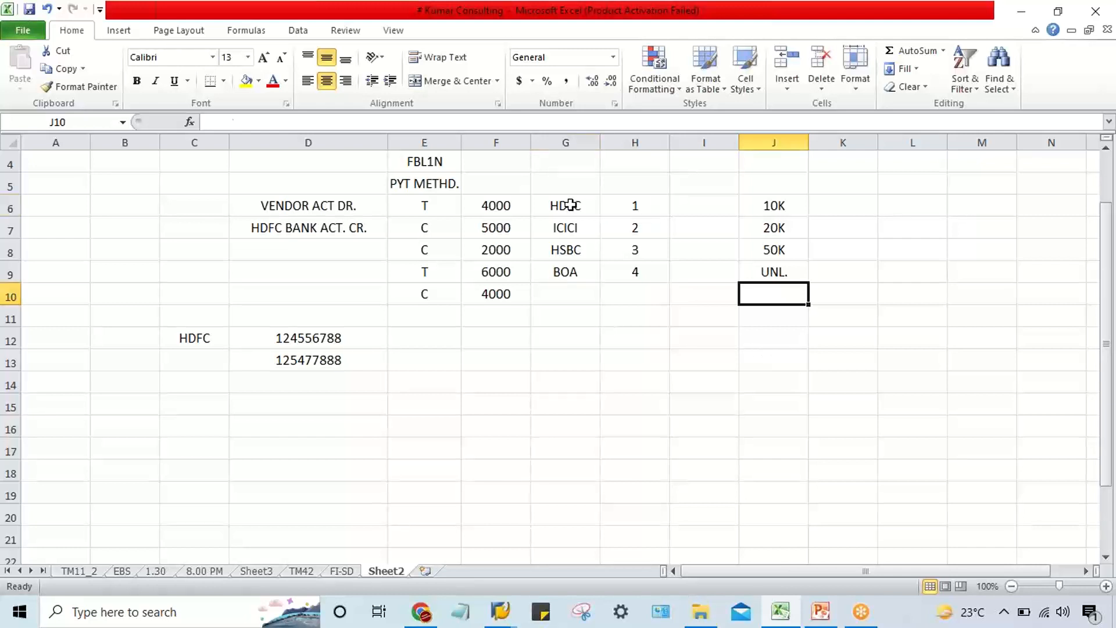
# Review each bank's rank in column H against its amount limit in cells J6 to J9.
pyautogui.moveTo(568, 205); pyautogui.dragTo(637, 269)
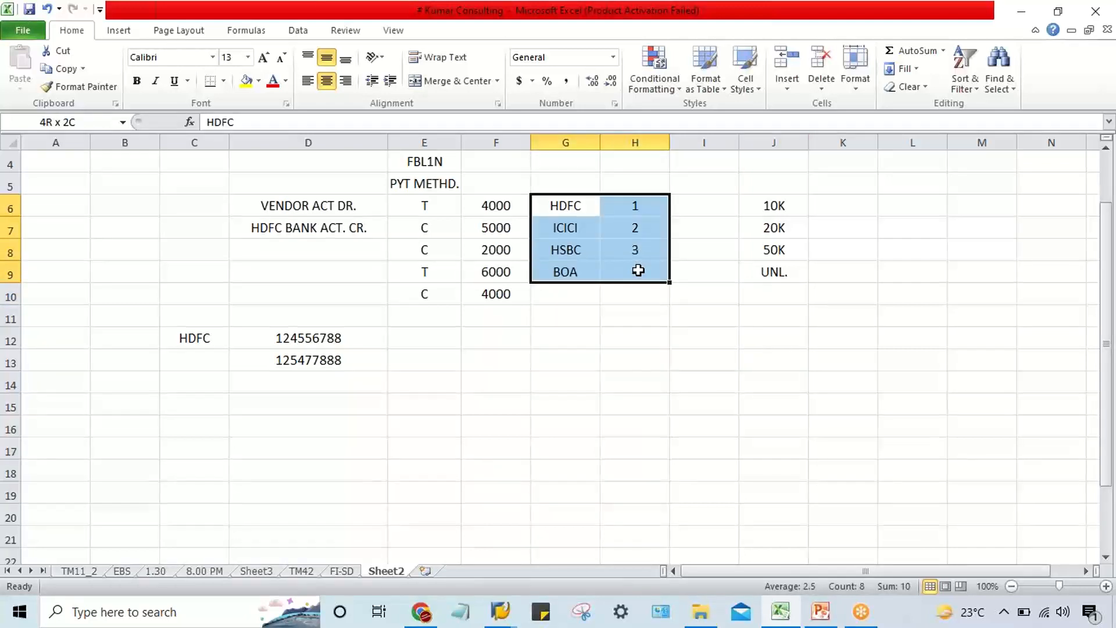
pyautogui.click(569, 226)
pyautogui.click(574, 248)
pyautogui.click(578, 272)
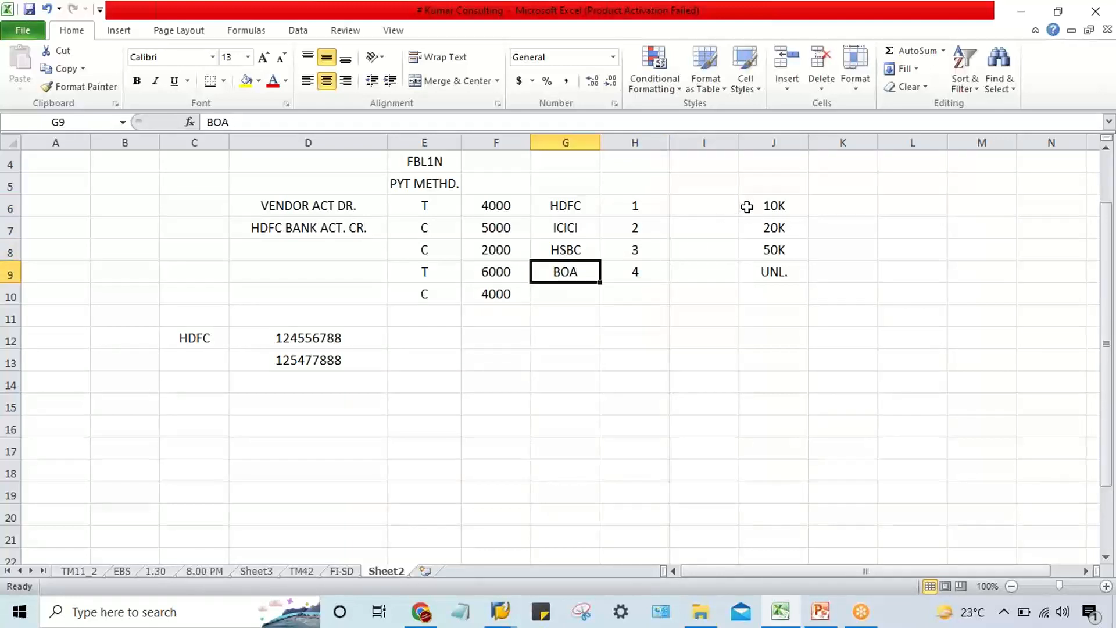
pyautogui.moveTo(747, 207); pyautogui.dragTo(762, 269)
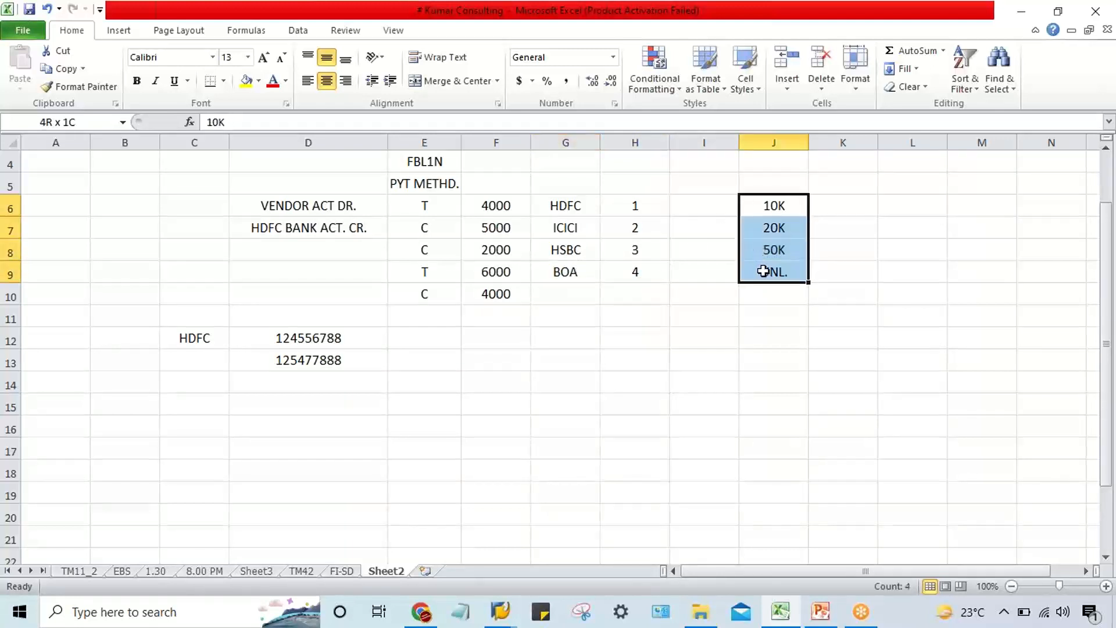
pyautogui.click(762, 224)
pyautogui.moveTo(760, 204); pyautogui.dragTo(767, 273)
# Switch to the SAP Ranking Order view for company code TM22 and start new entries.
pyautogui.click(497, 623)
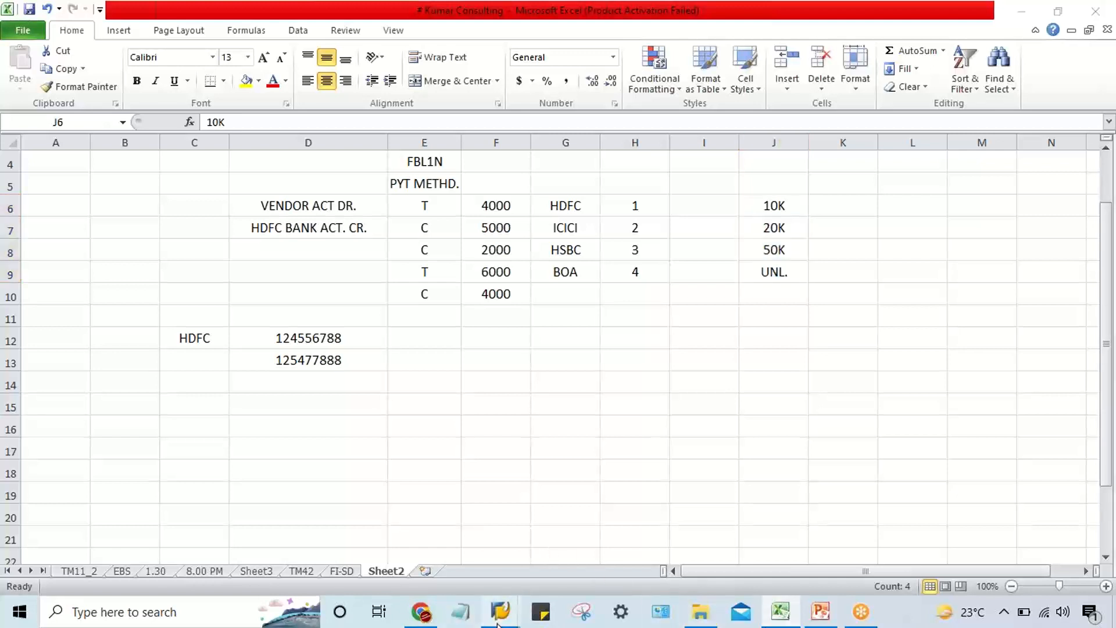
pyautogui.click(272, 564)
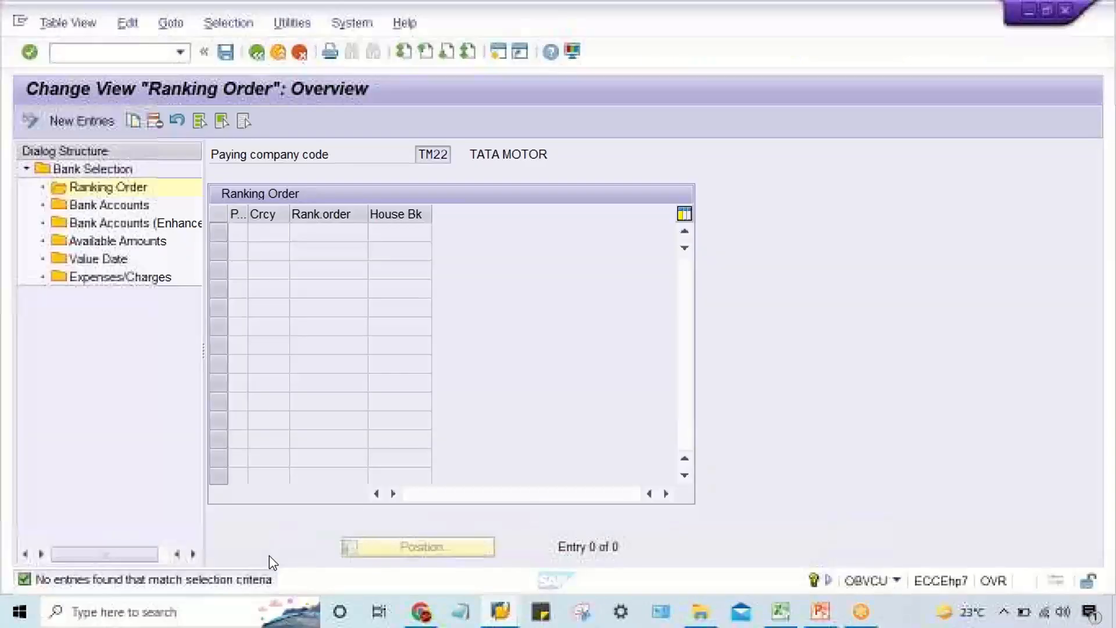
pyautogui.click(82, 124)
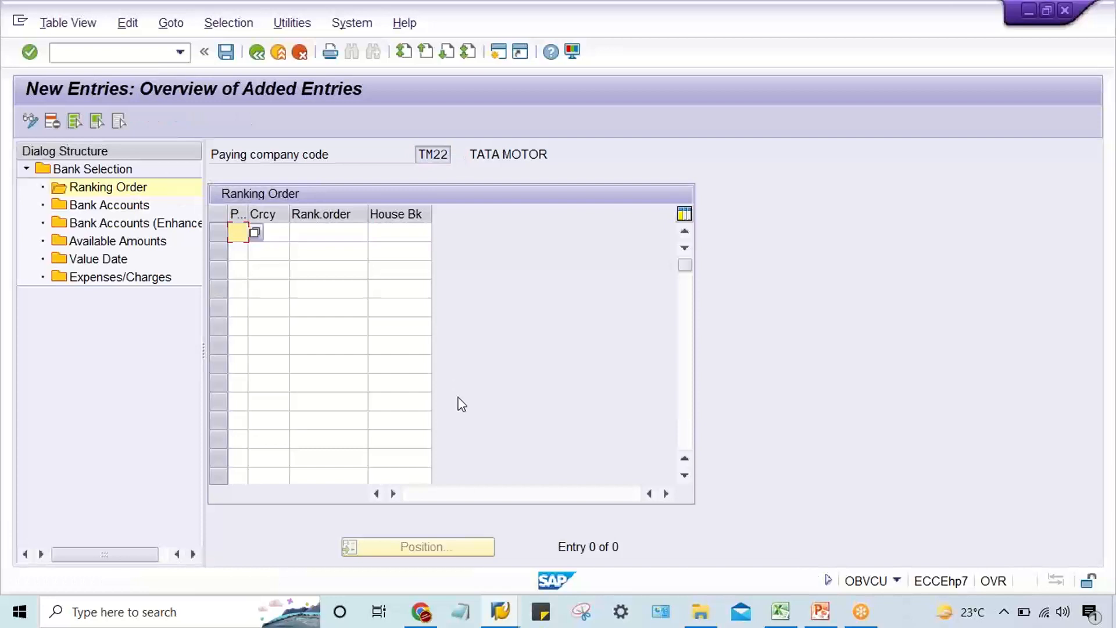
# Add a ranking order entry with payment method T, currency INR, rank 1 and house bank HDFC, and save it.
pyautogui.write('T')
pyautogui.press('Tab')
pyautogui.write('INR')
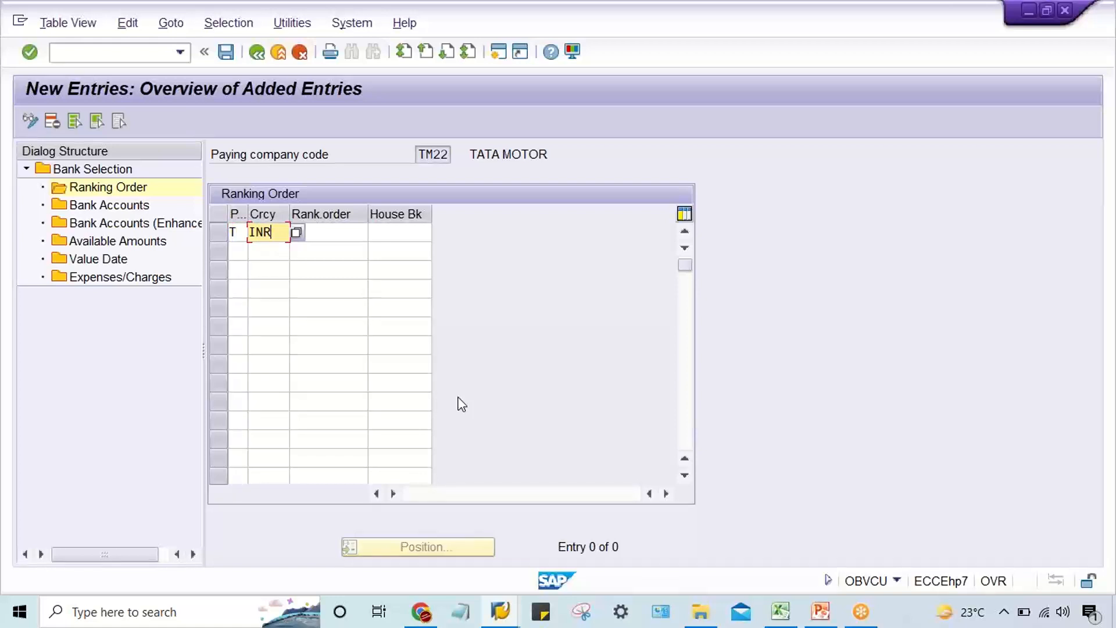
pyautogui.press('Tab')
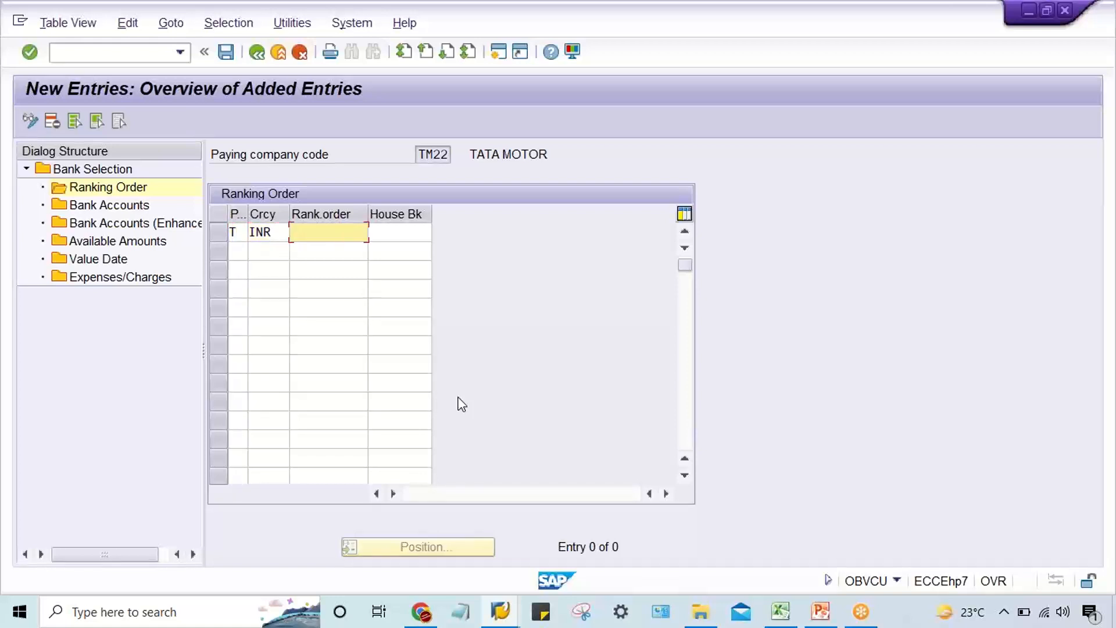
pyautogui.write('1')
pyautogui.press('Tab')
pyautogui.write('HD')
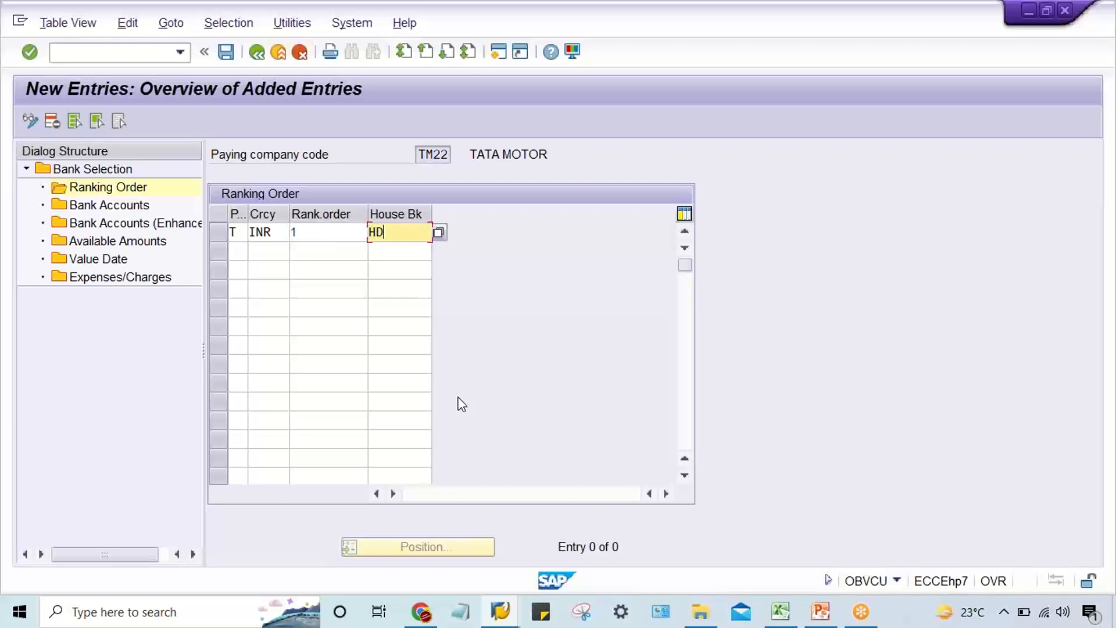
pyautogui.write('FC')
pyautogui.press('Return')
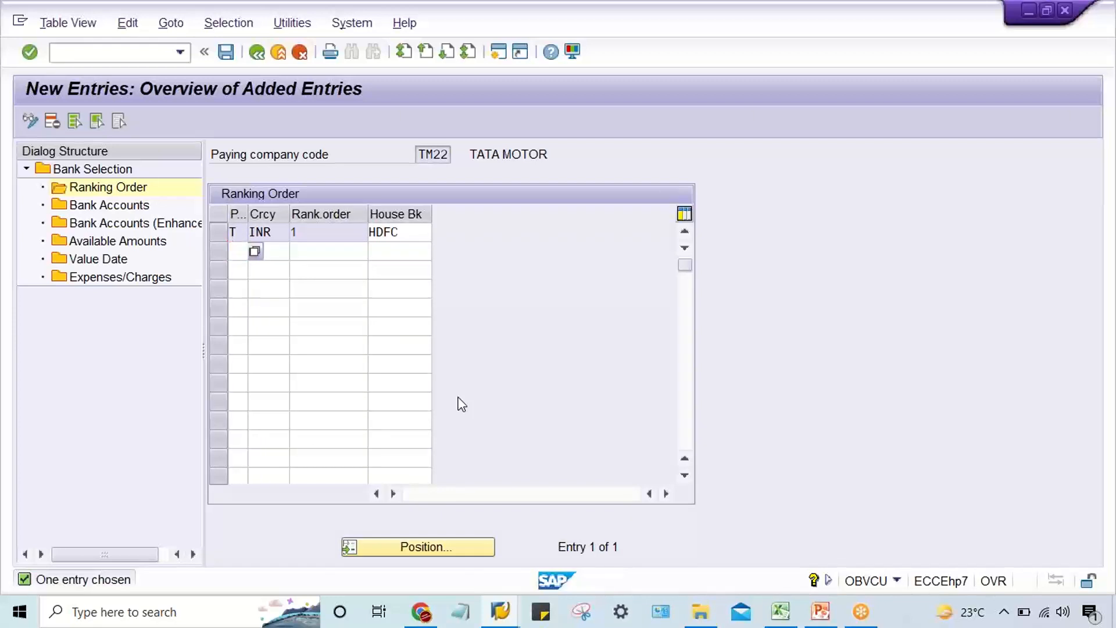
pyautogui.hotkey('ctrl', 's')
pyautogui.press('Return')
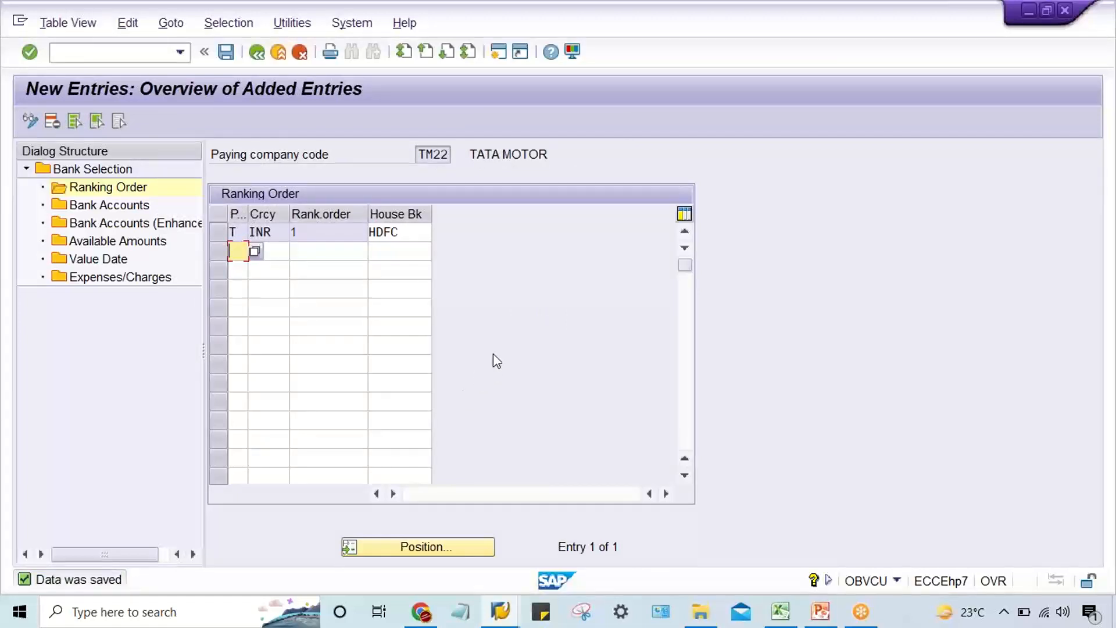
# Open the Bank Accounts view of the bank selection for paying company code TM22.
pyautogui.click(406, 235)
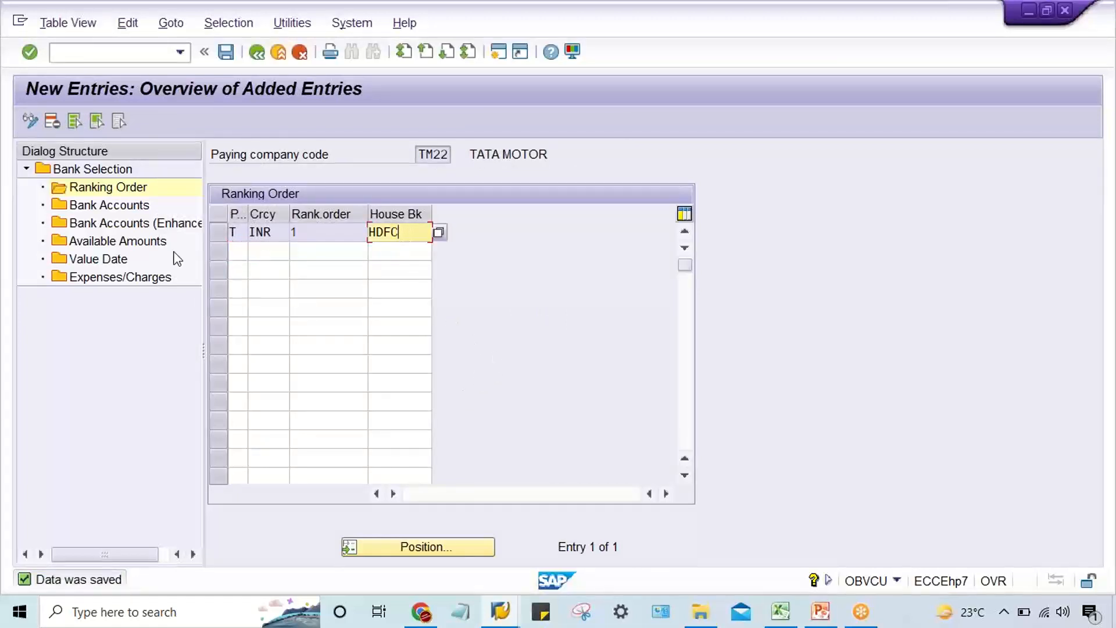
pyautogui.click(127, 206)
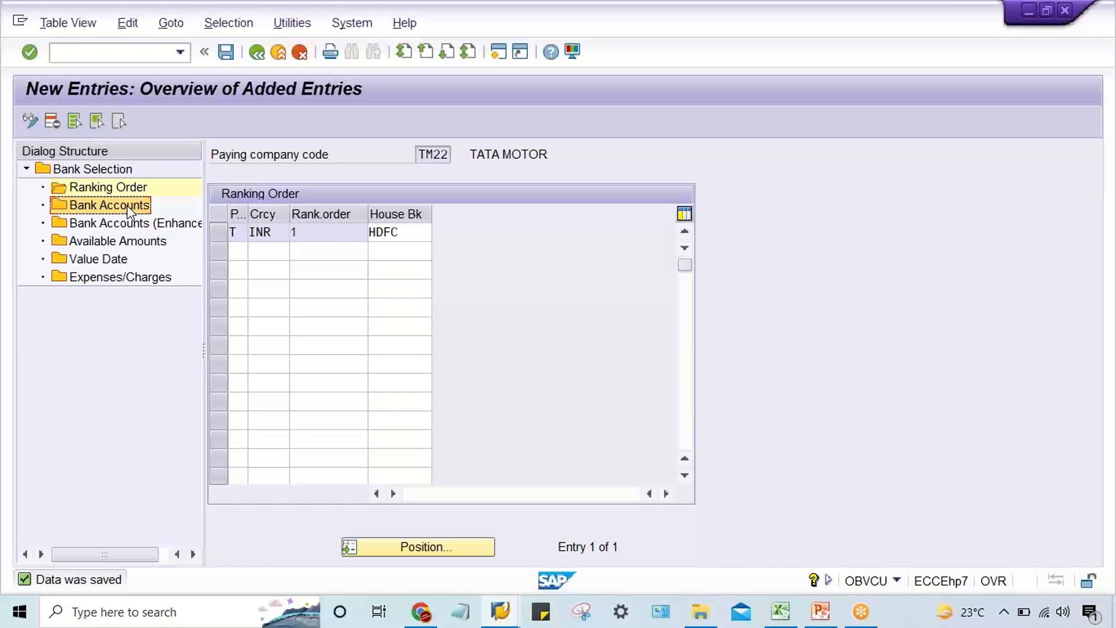
pyautogui.doubleClick(127, 205)
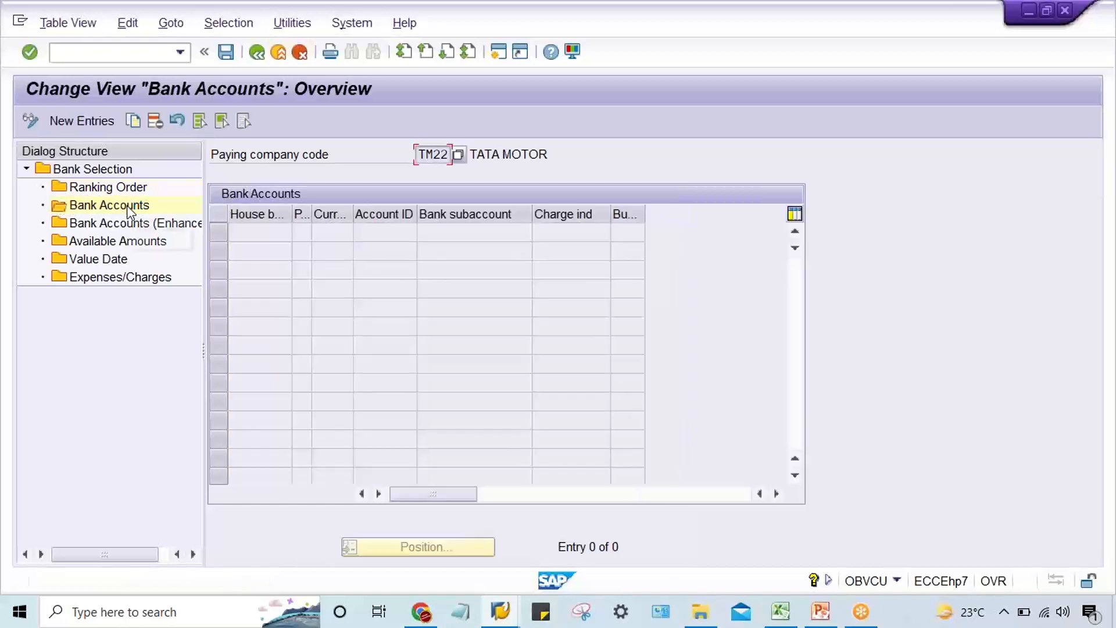
# Start a new Bank Accounts entry with house bank HDFC, payment method T and currency INR.
pyautogui.click(70, 120)
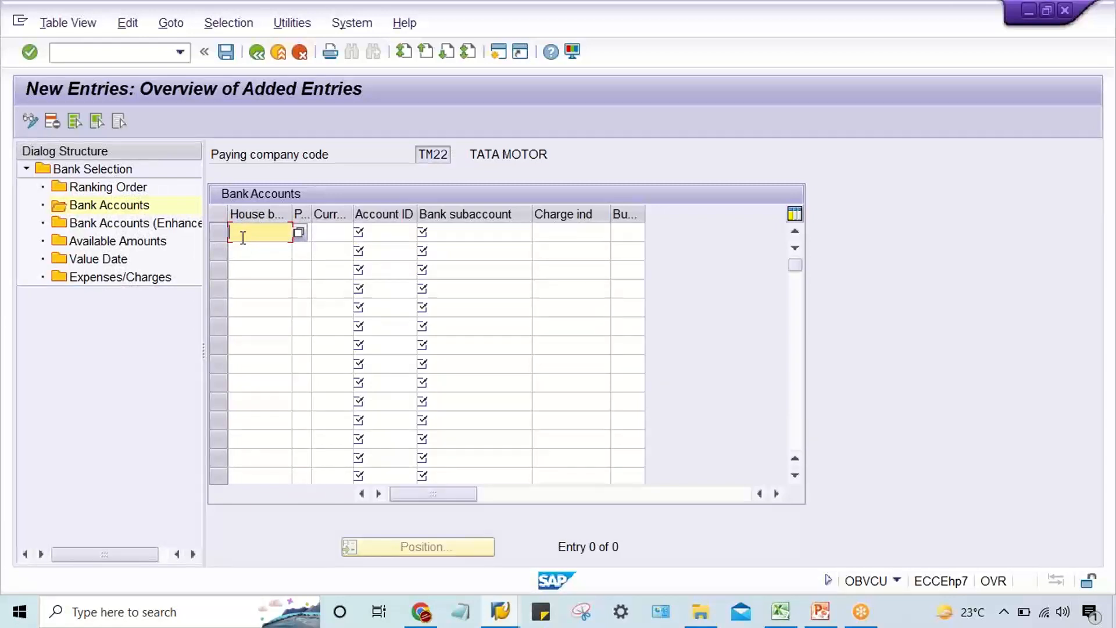
pyautogui.write('HDFC')
pyautogui.press('Tab')
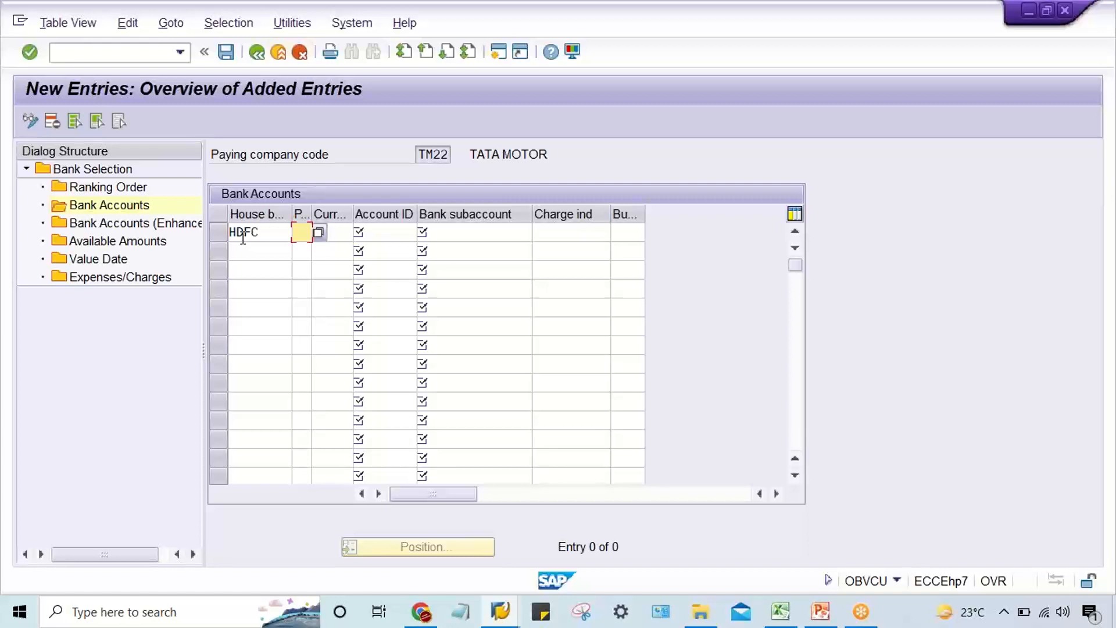
pyautogui.write('T')
pyautogui.press('Tab')
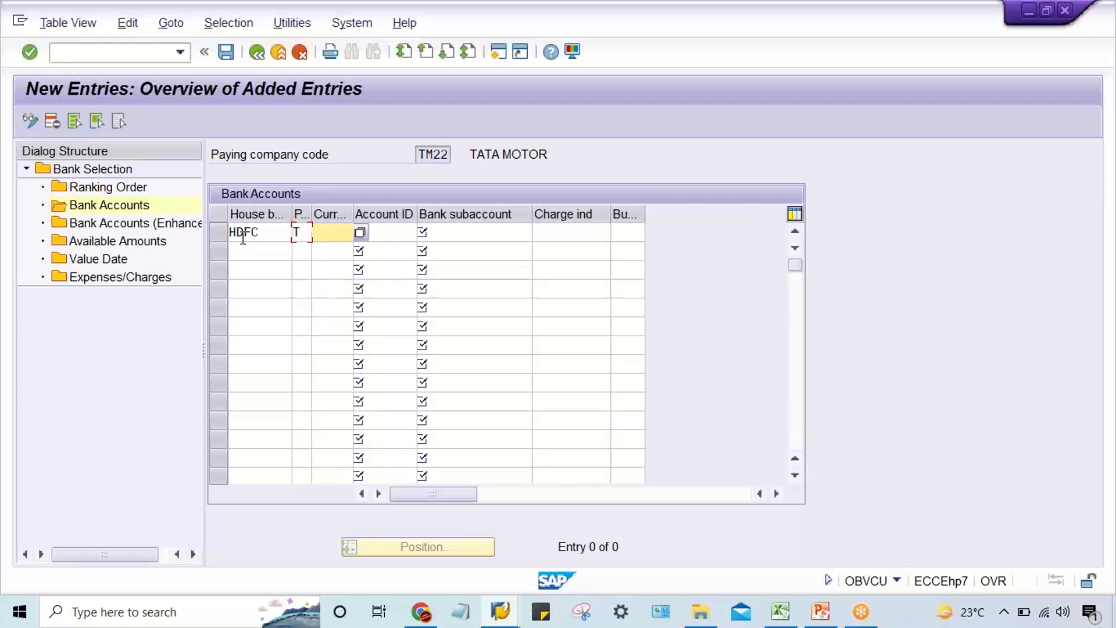
pyautogui.write('INR')
pyautogui.press('Tab')
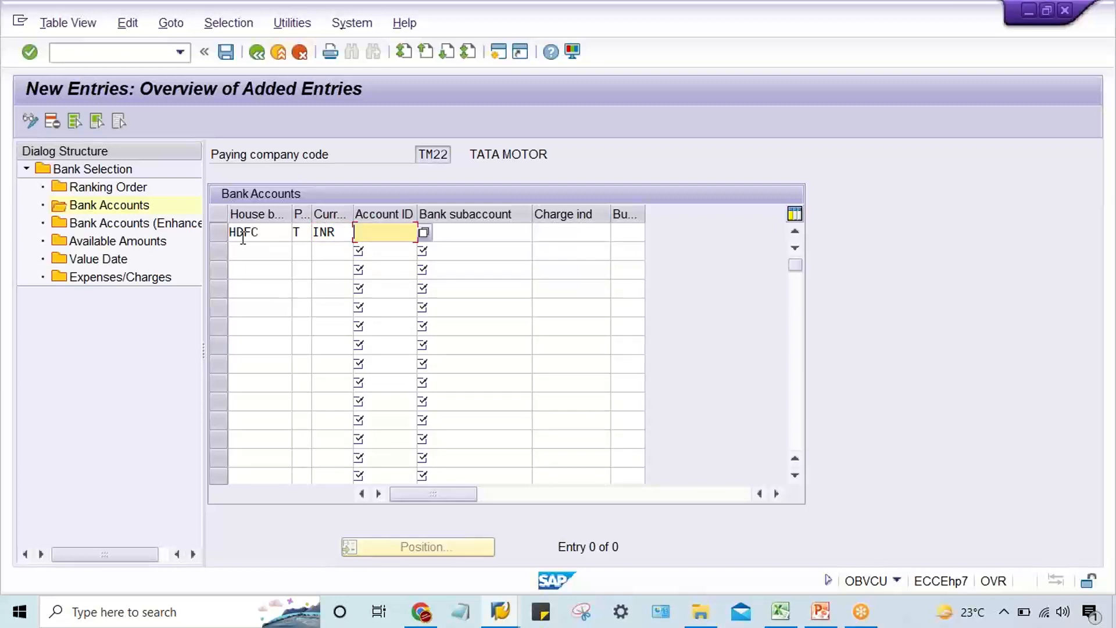
# Complete the HDFC bank account entry with account ID HDFC1 and bank subaccount 1000, and save it.
pyautogui.write('HDFC1')
pyautogui.press('Tab')
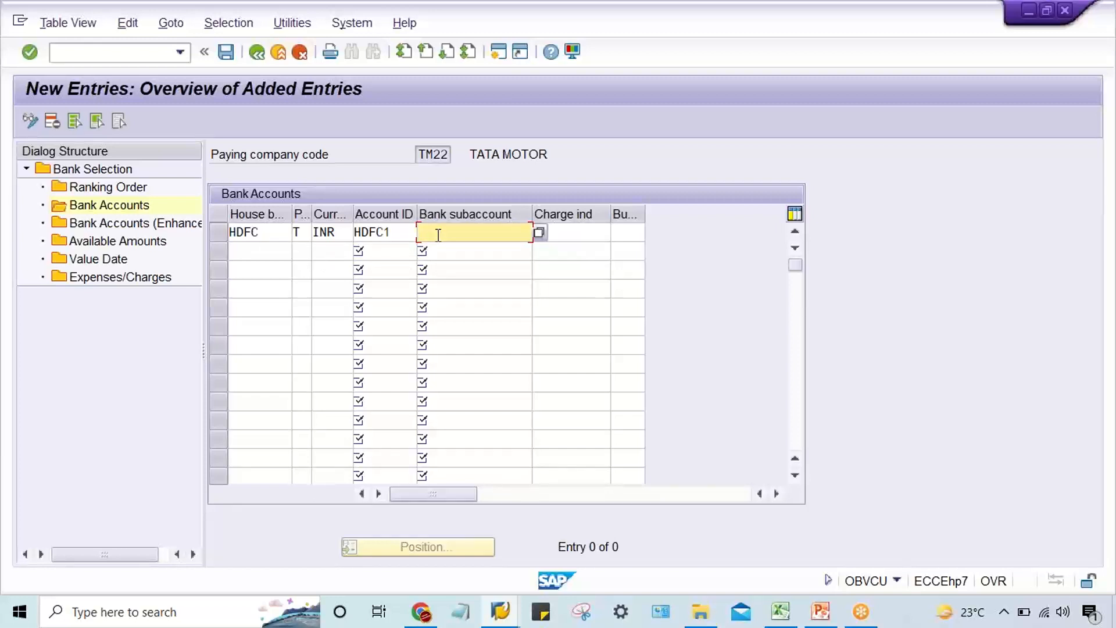
pyautogui.write('1000')
pyautogui.press('Return')
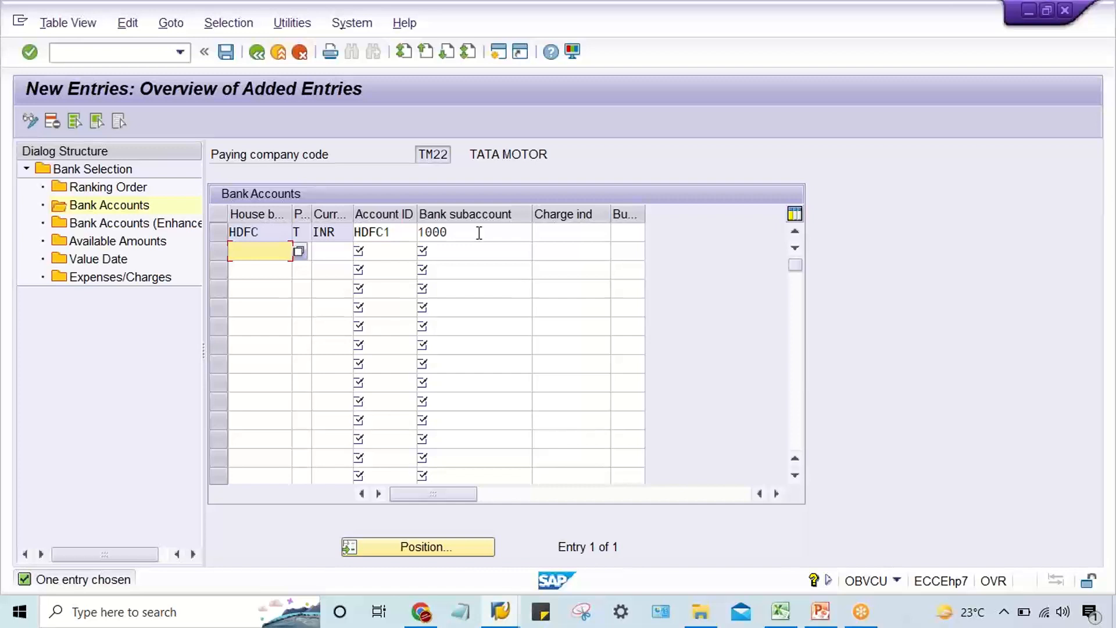
pyautogui.click(479, 233)
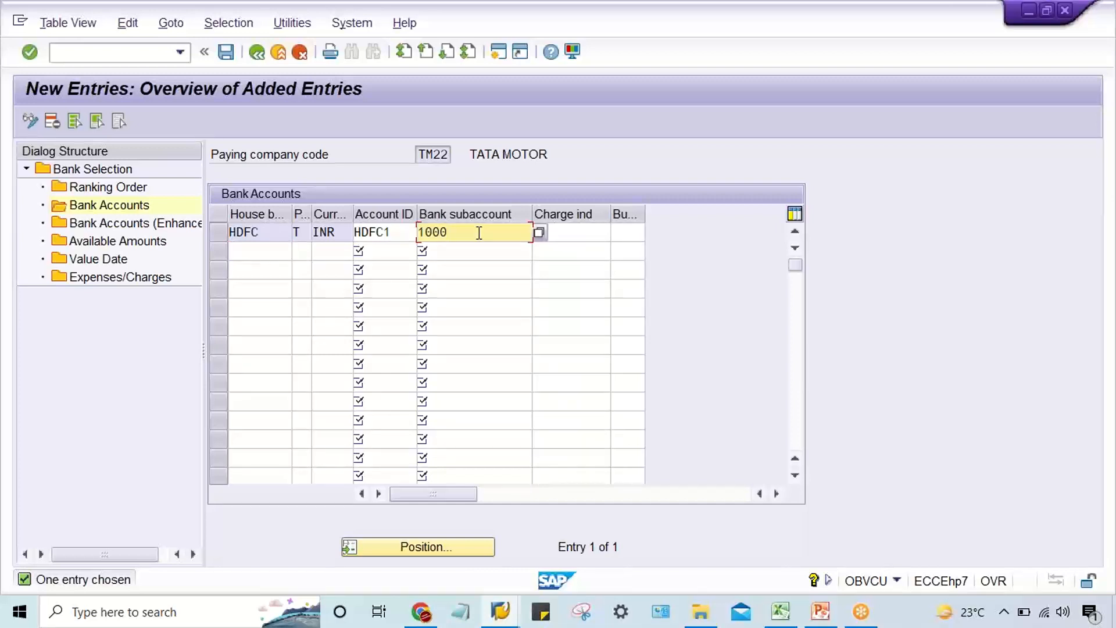
pyautogui.hotkey('ctrl', 's')
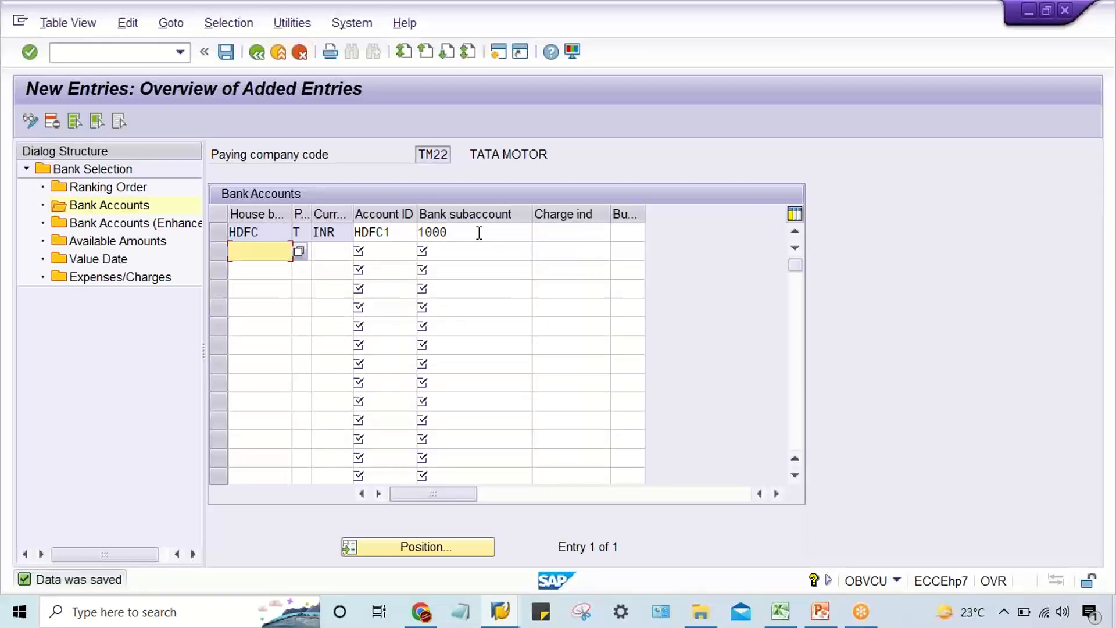
# Open the Bank Accounts (Enhanced) view for company code TM22 and start new entries.
pyautogui.doubleClick(122, 226)
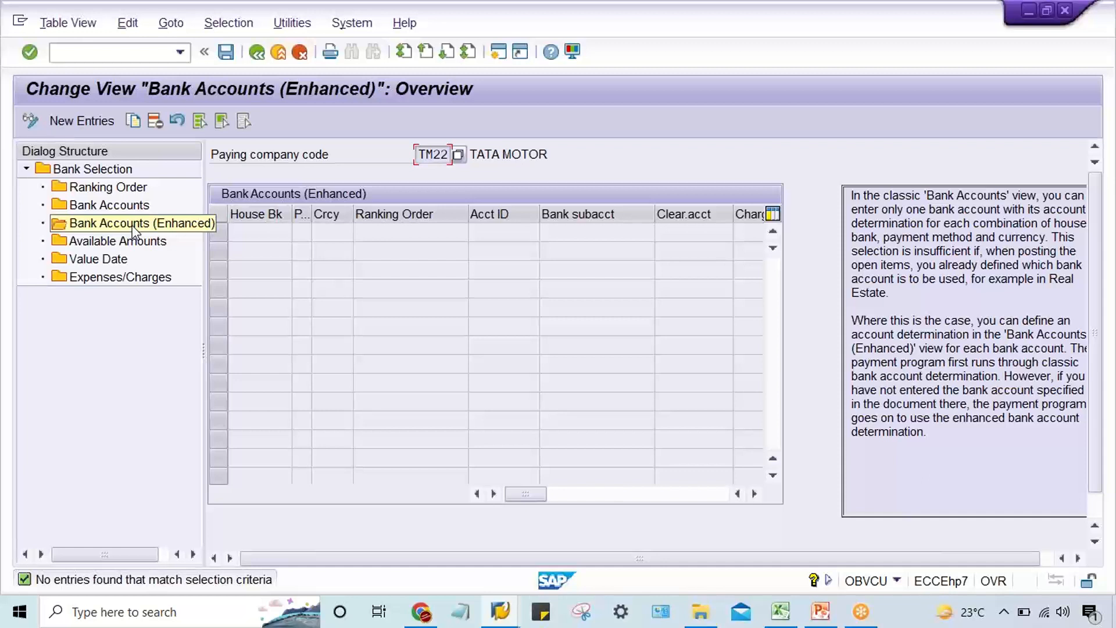
pyautogui.click(119, 225)
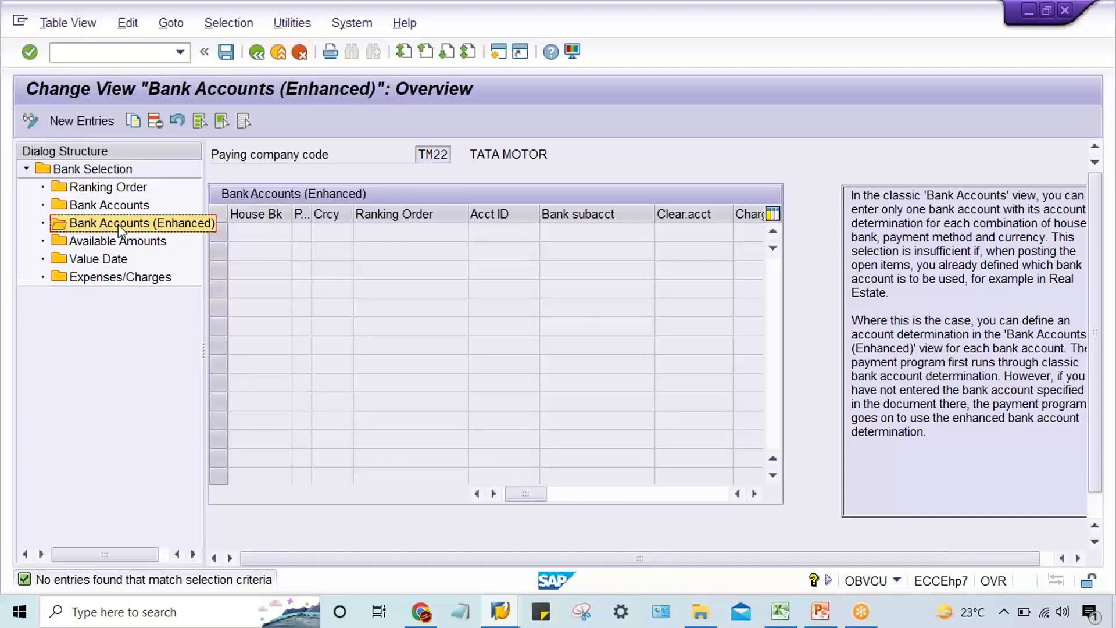
pyautogui.click(87, 123)
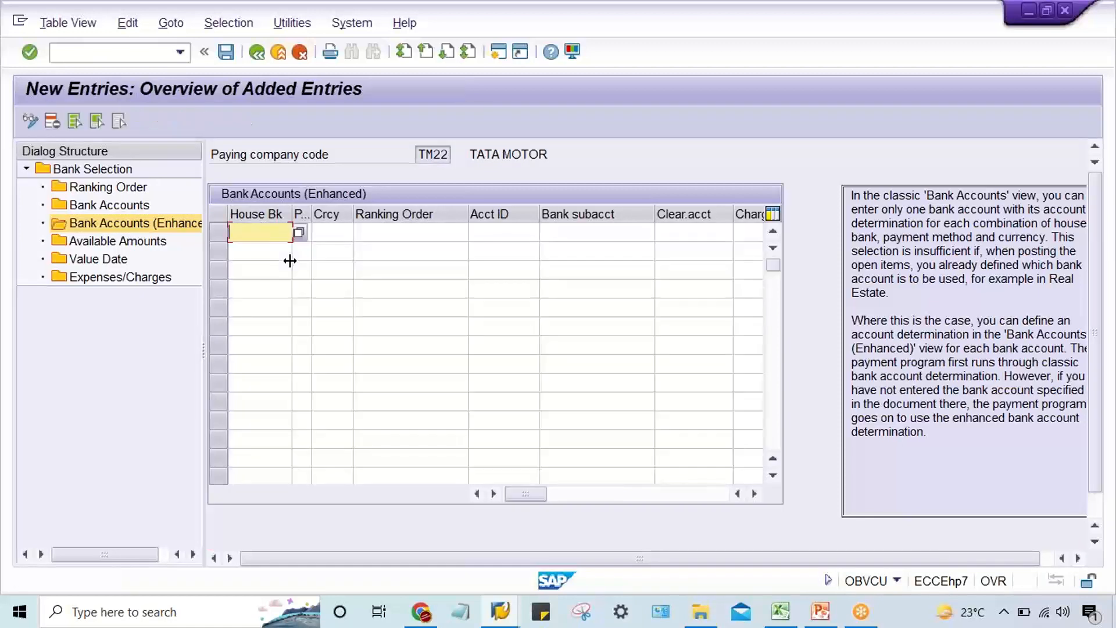
# Fill in the enhanced bank account entry with house bank HDFC, payment method T, currency INR and ranking order 1.
pyautogui.write('HDFC')
pyautogui.press('Tab')
pyautogui.write('T')
pyautogui.press('Tab')
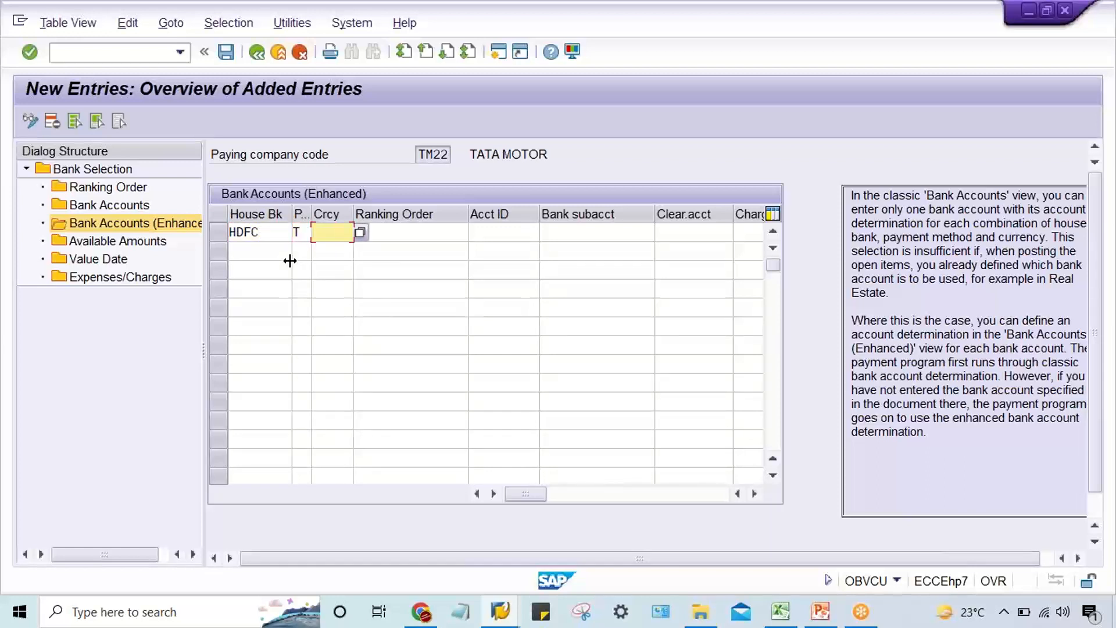
pyautogui.write('INR')
pyautogui.press('Tab')
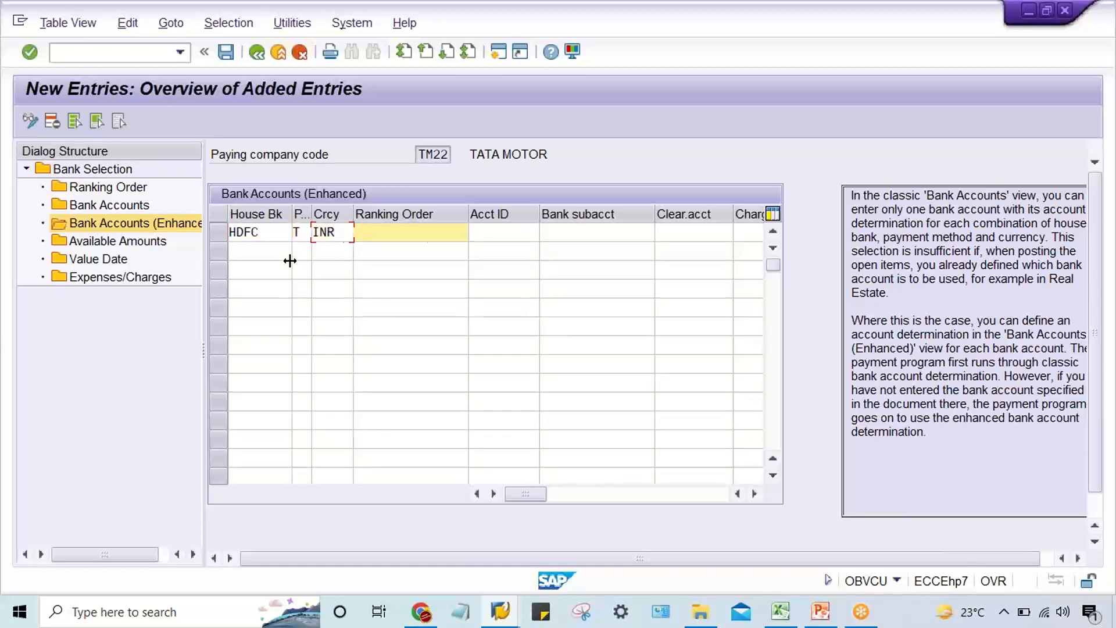
pyautogui.write('1')
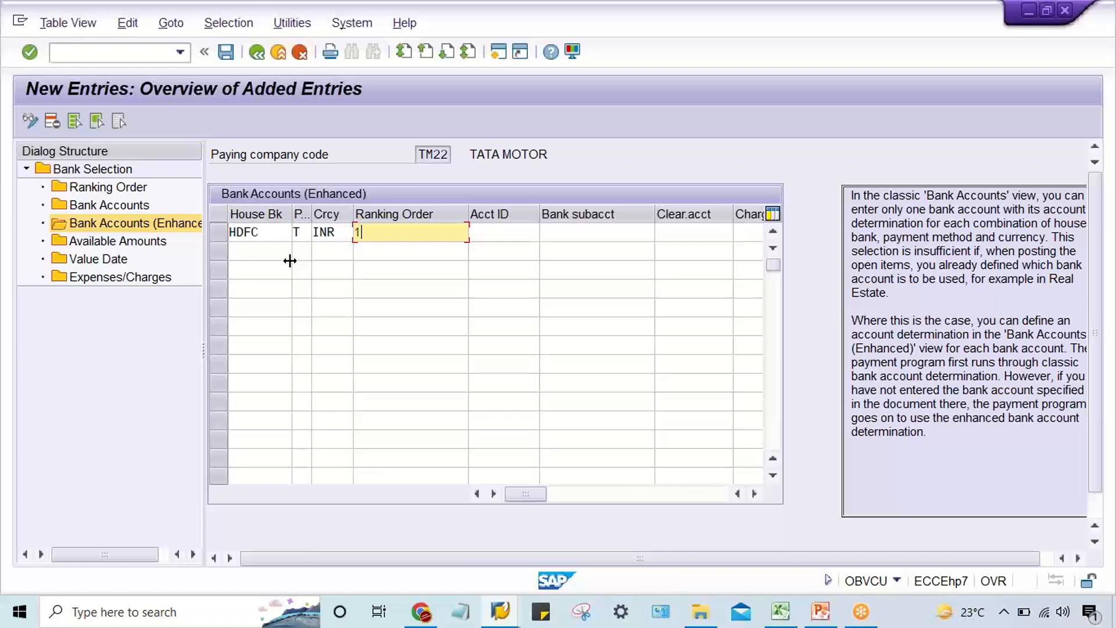
pyautogui.press('Tab')
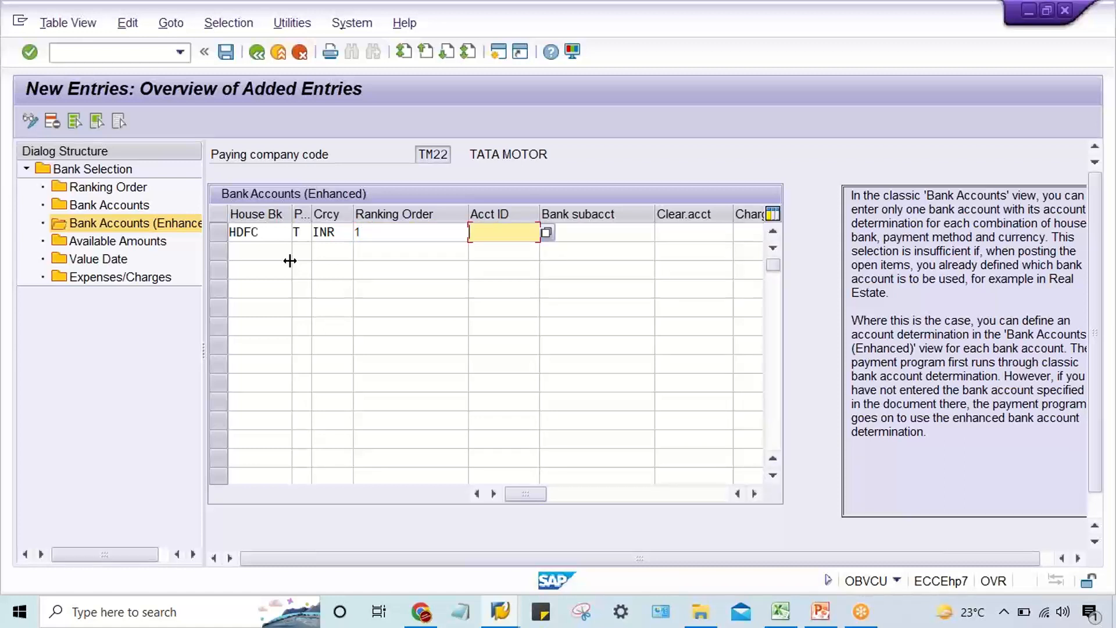
# Complete the enhanced entry with account ID HDFC1 and bank subaccount 1000, and save it.
pyautogui.write('HDFC1')
pyautogui.press('Tab')
pyautogui.write('1')
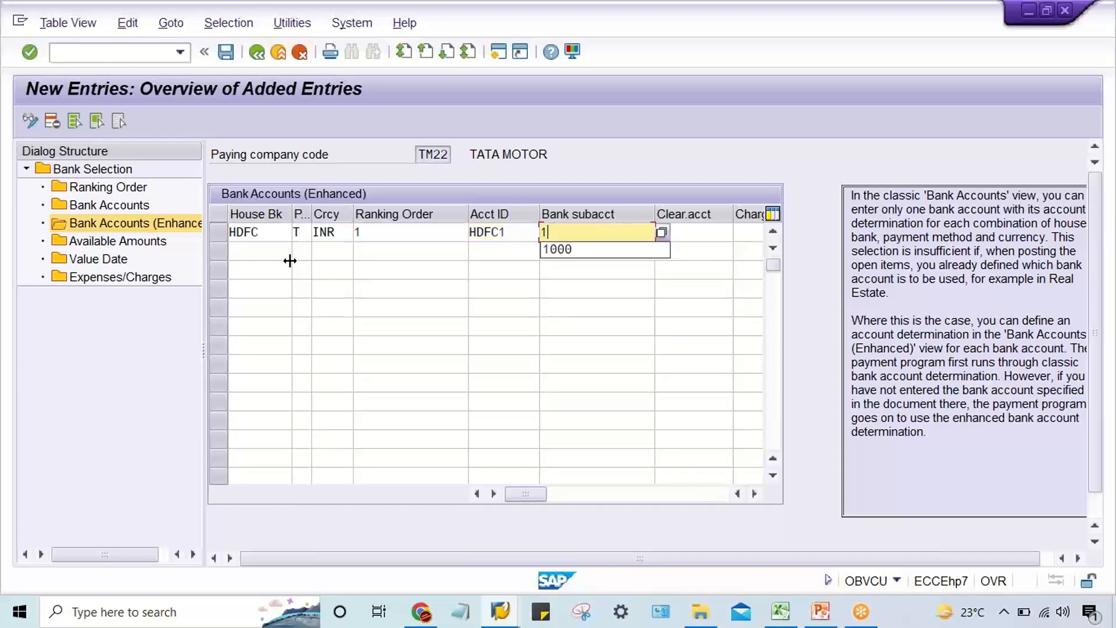
pyautogui.write('000')
pyautogui.press('Return')
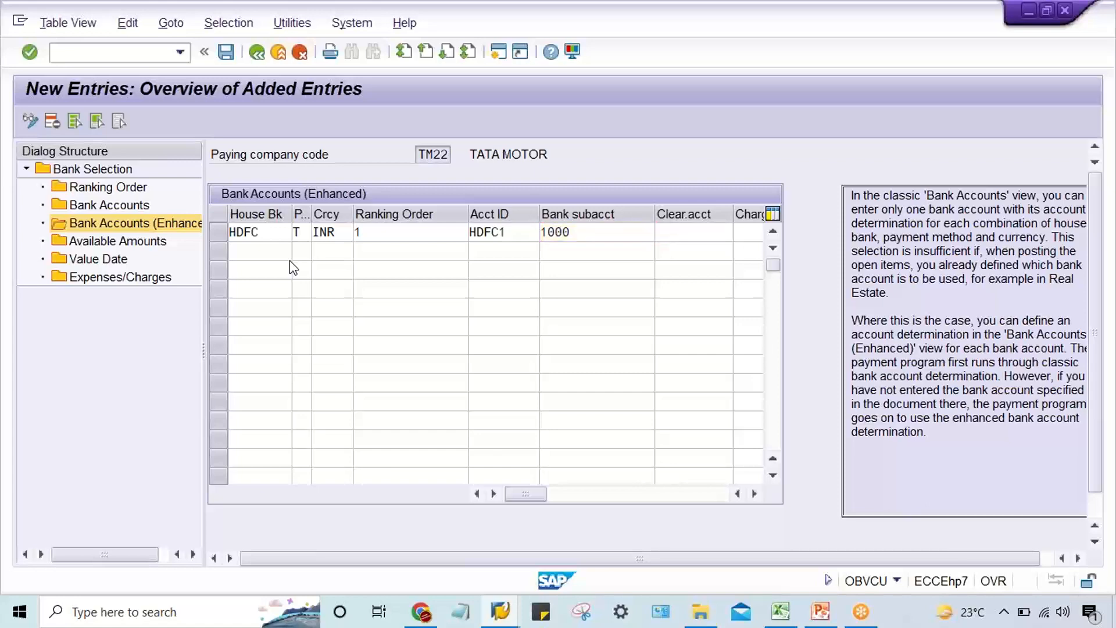
pyautogui.hotkey('ctrl', 's')
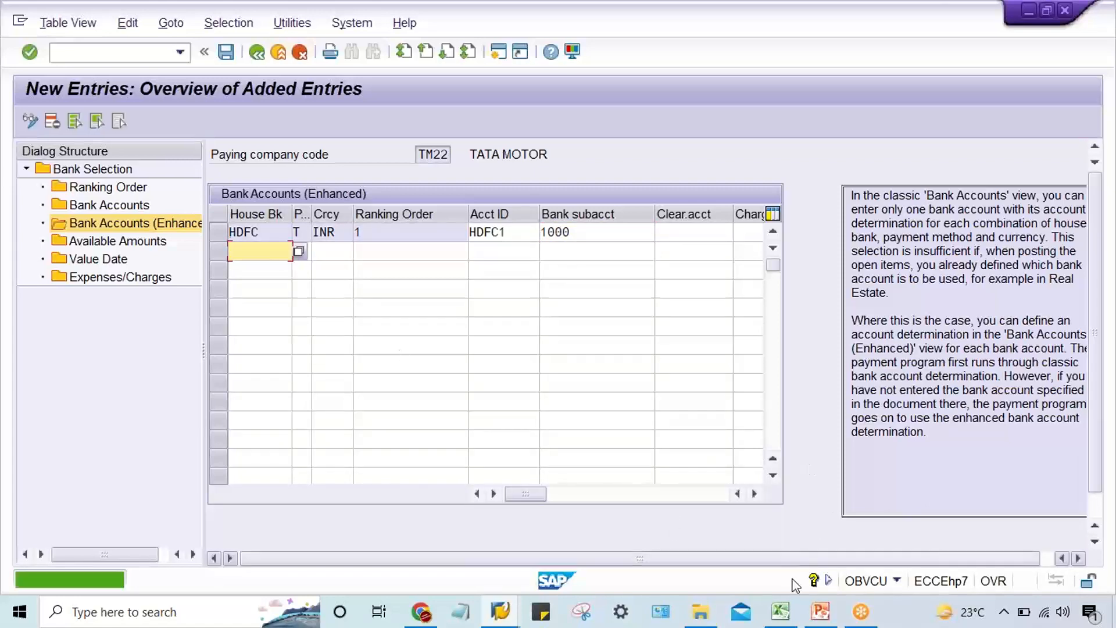
# Switch to the Excel sheet and review the bank names in G6:G9 against their ranks in H6:H9.
pyautogui.click(781, 612)
pyautogui.click(598, 388)
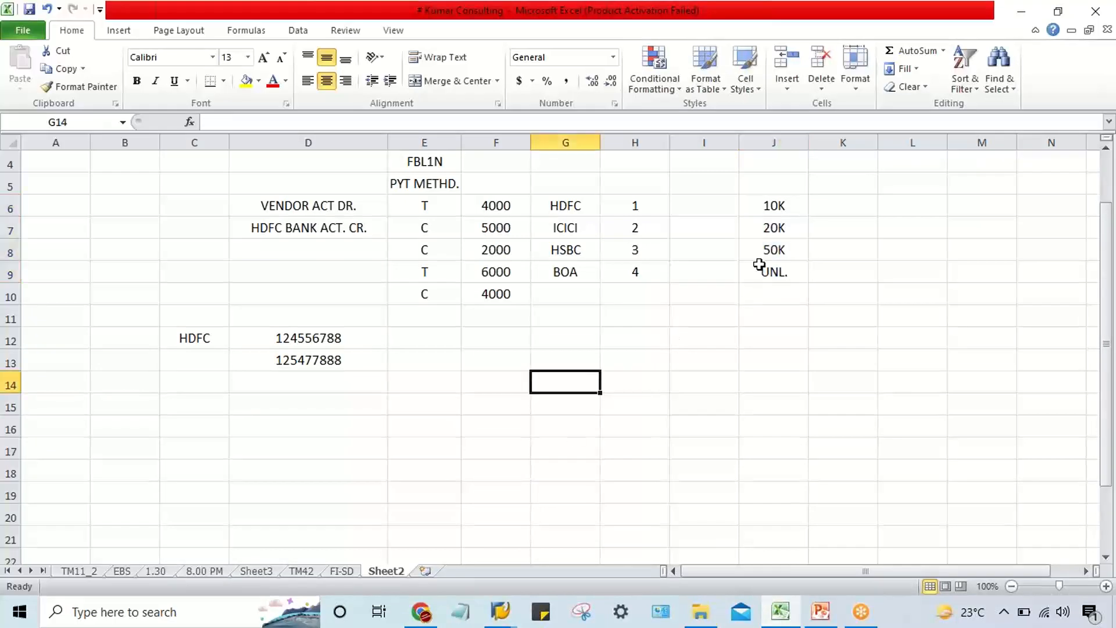
pyautogui.click(757, 248)
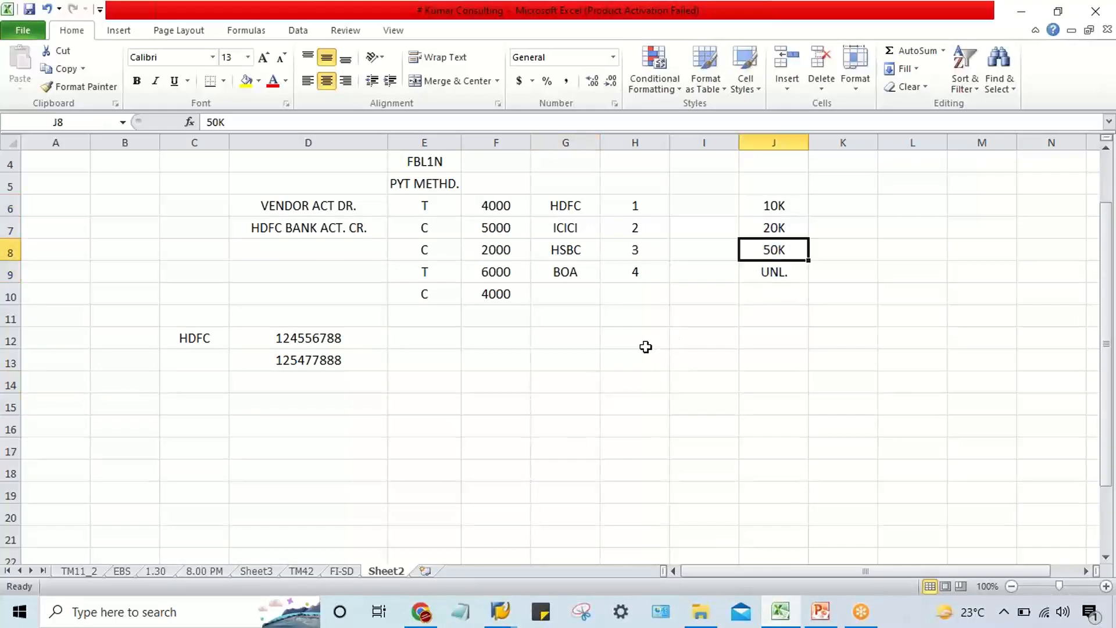
pyautogui.moveTo(575, 209); pyautogui.dragTo(579, 275)
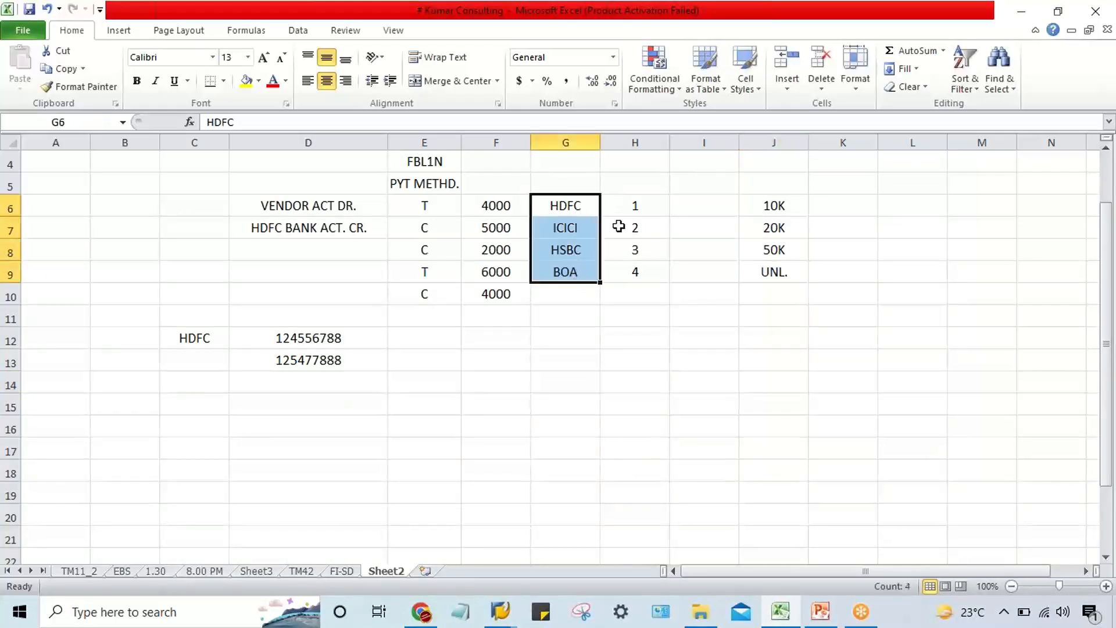
pyautogui.moveTo(633, 208); pyautogui.dragTo(642, 281)
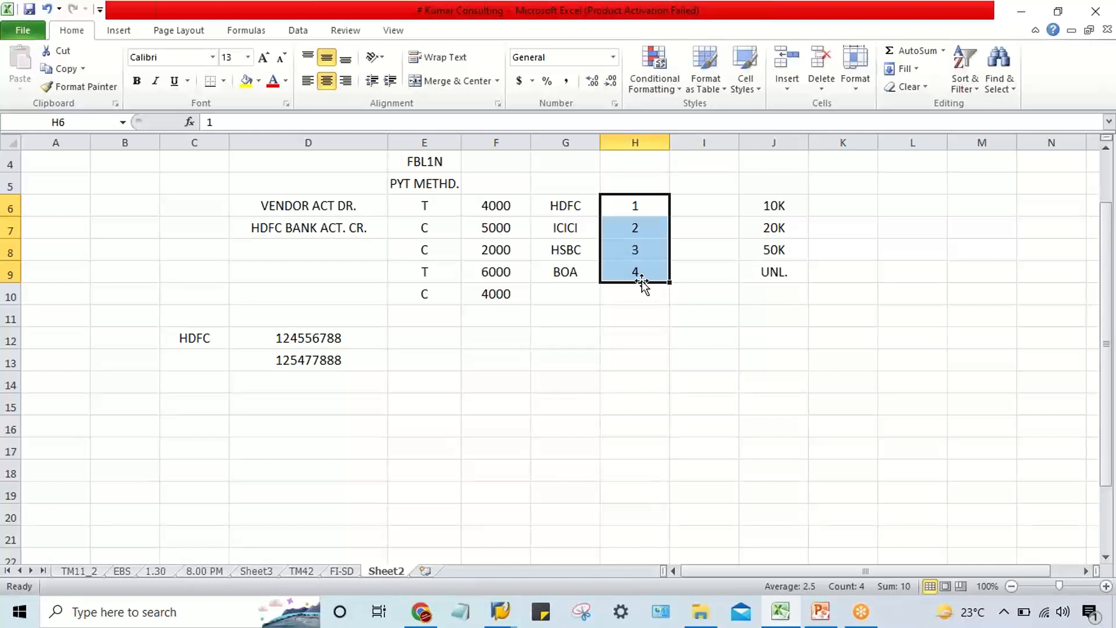
# Copy the HDFC label from C12 into B12, and merge and center it across B12:B13.
pyautogui.click(198, 339)
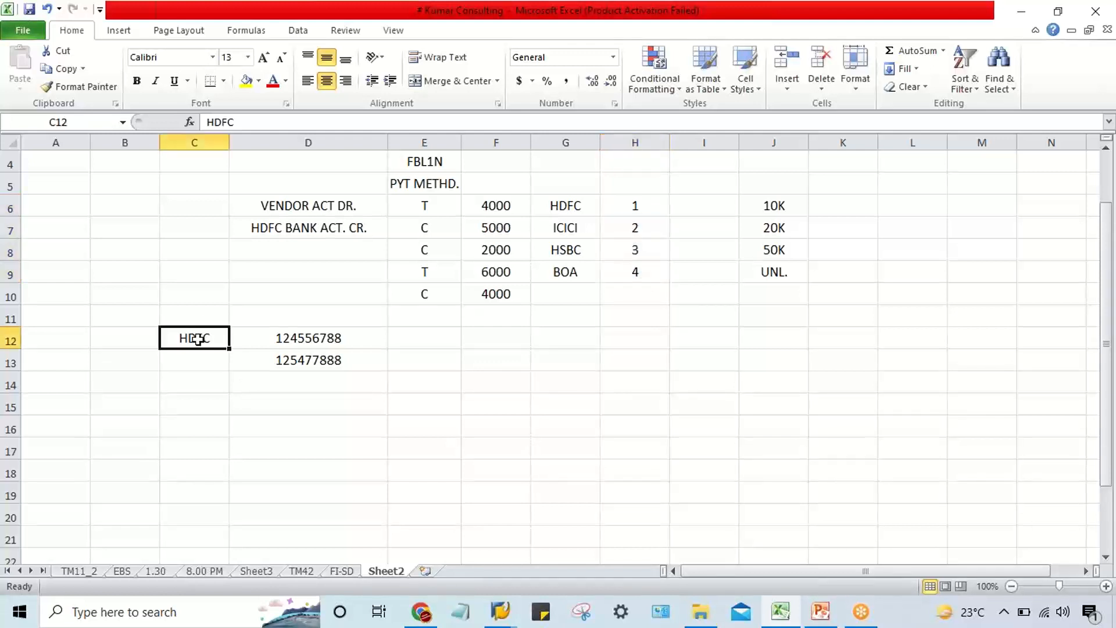
pyautogui.hotkey('ctrl', 'c')
pyautogui.click(107, 338)
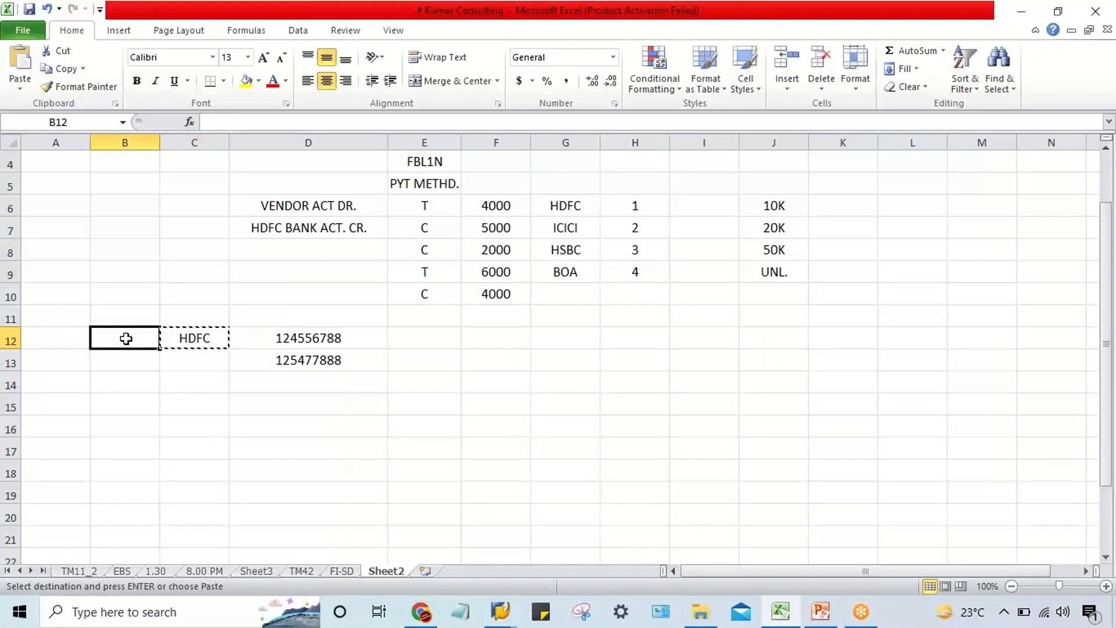
pyautogui.hotkey('ctrl', 'v')
pyautogui.moveTo(125, 338)
pyautogui.mouseDown()
pyautogui.moveTo(132, 369)
pyautogui.moveTo(127, 356)
pyautogui.mouseUp()
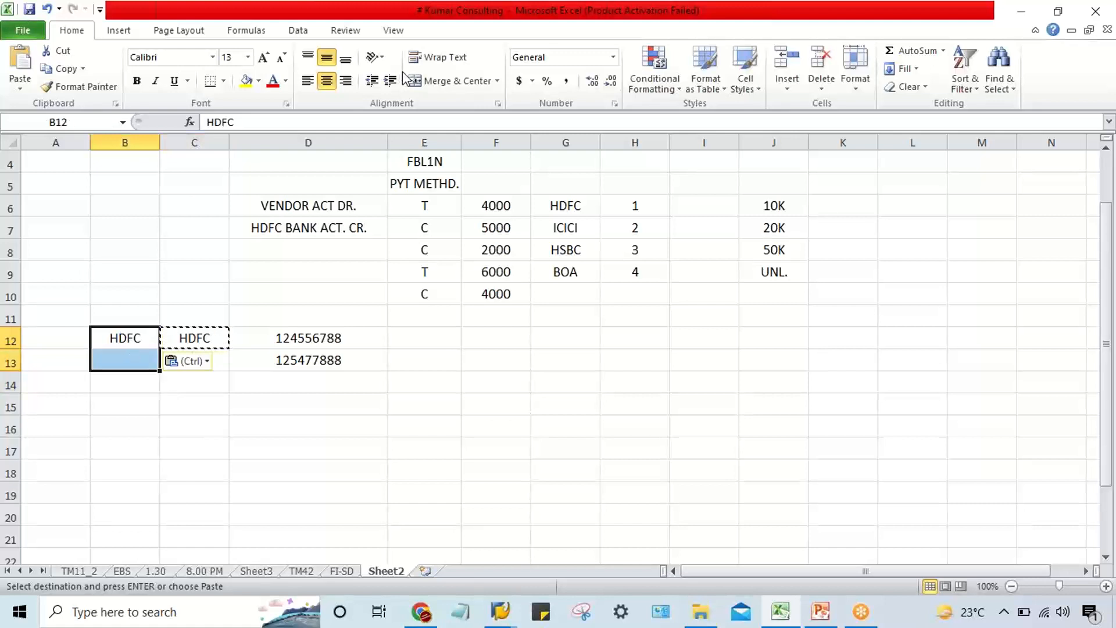
pyautogui.click(444, 80)
# Label the two HDFC accounts by setting cell C12 to HDFC1 and cell C13 to HDFC2.
pyautogui.click(200, 342)
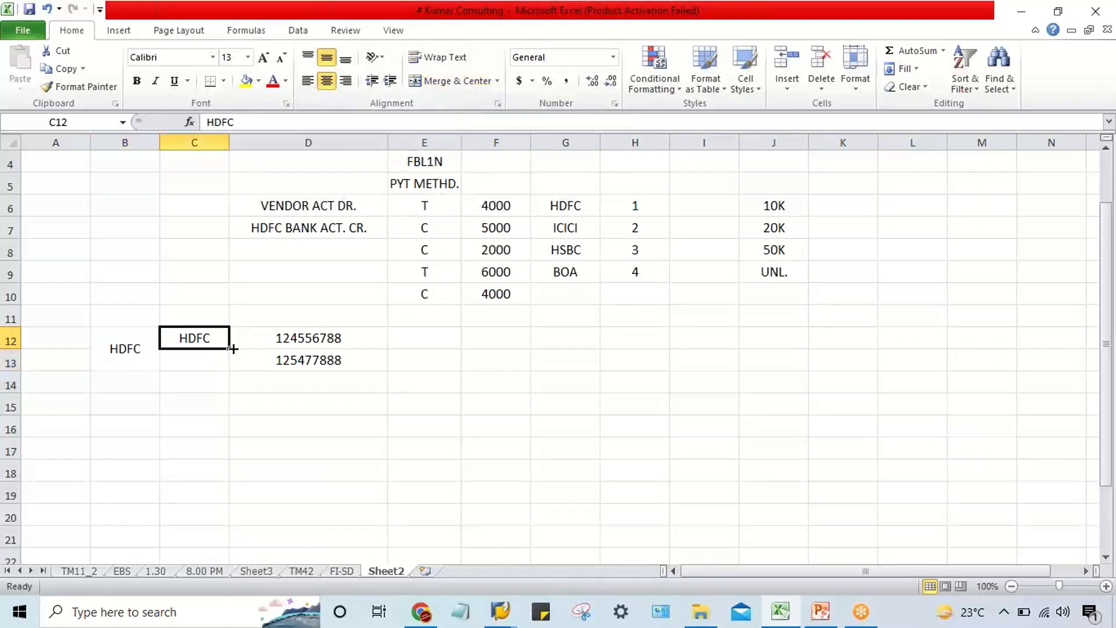
pyautogui.doubleClick(220, 337)
pyautogui.write('1')
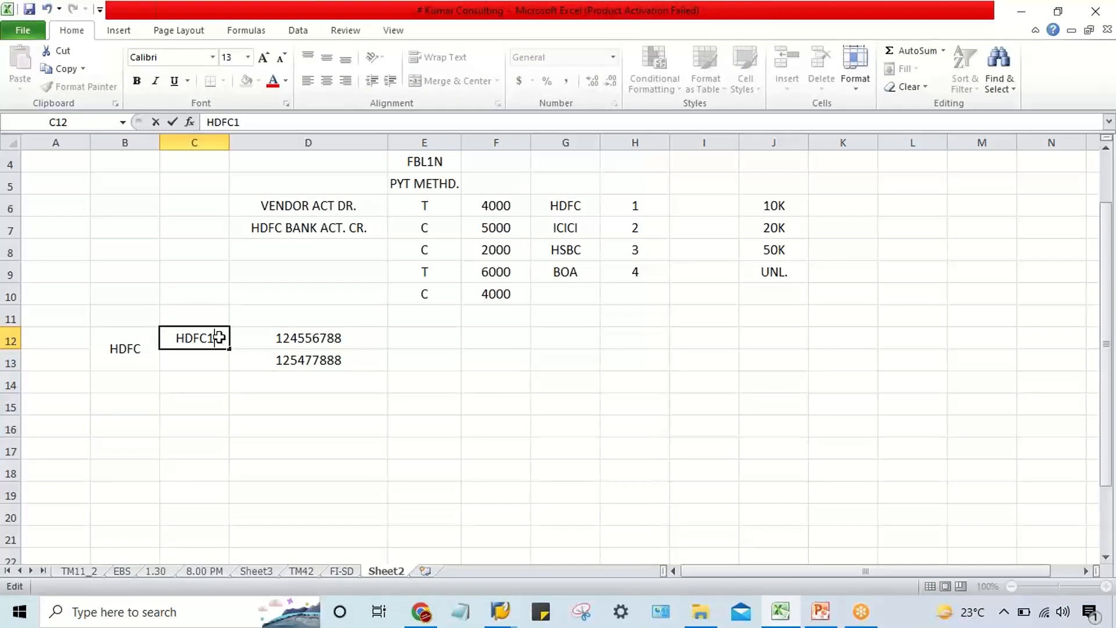
pyautogui.press('Return')
pyautogui.hotkey('ctrl', 'd')
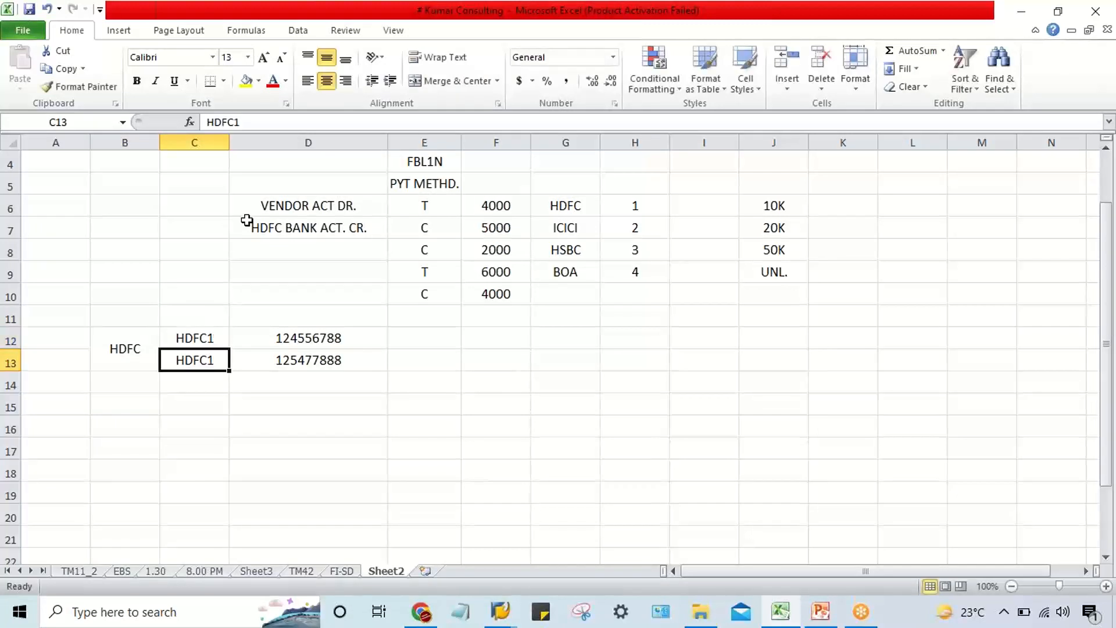
pyautogui.click(319, 124)
pyautogui.press('BackSpace')
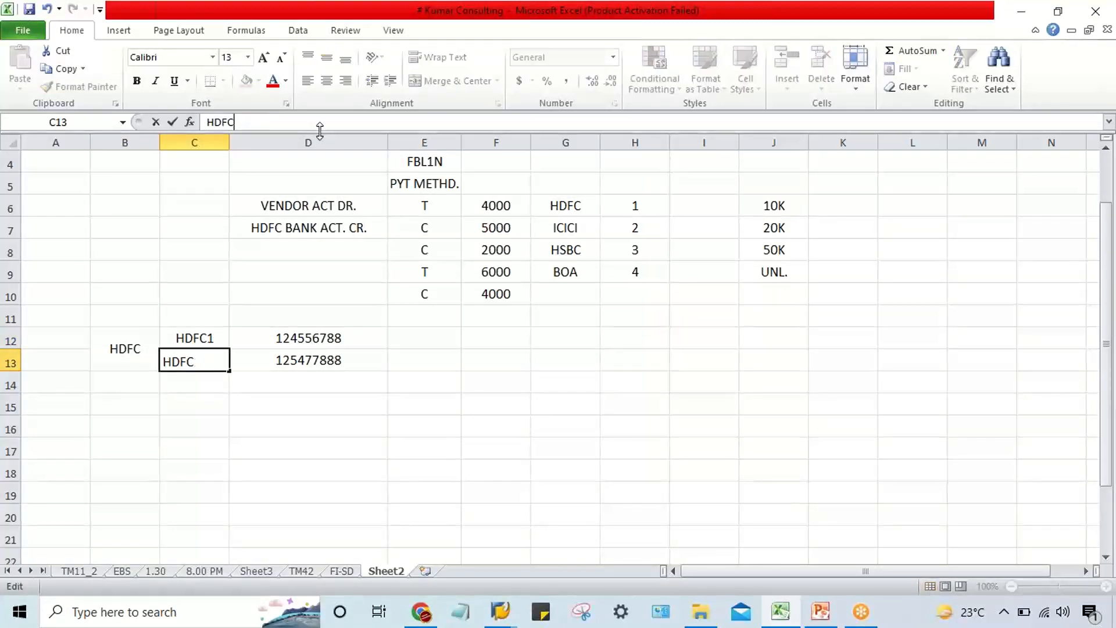
pyautogui.write('2')
pyautogui.press('Return')
pyautogui.click(319, 404)
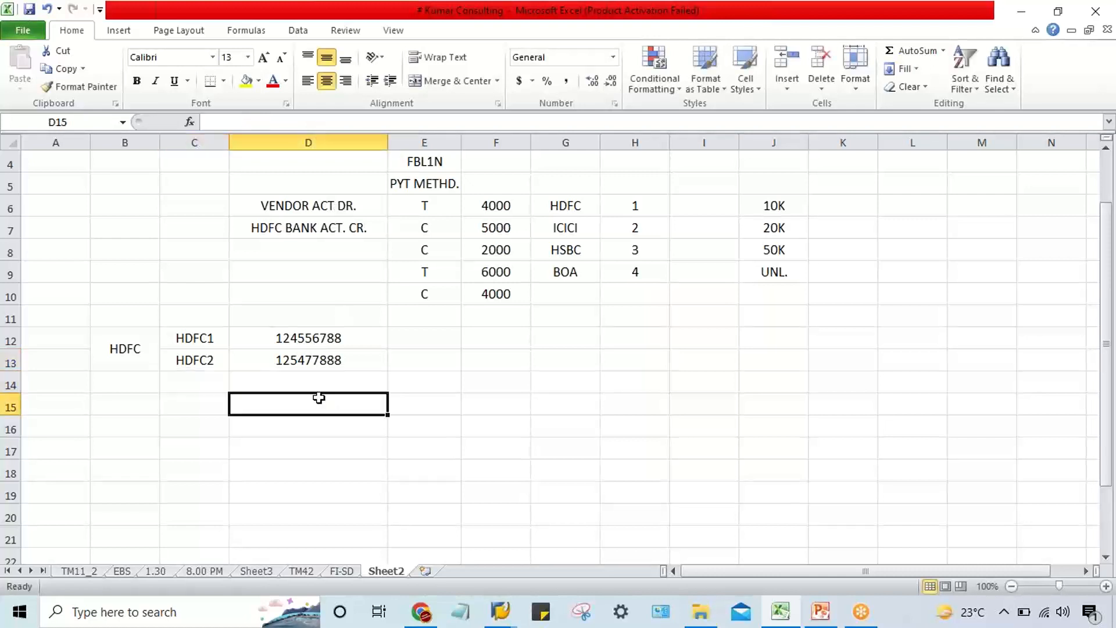
# Compare the two account IDs in C12 and C13 with their accounts in the HDFC illustration.
pyautogui.click(199, 340)
pyautogui.click(204, 365)
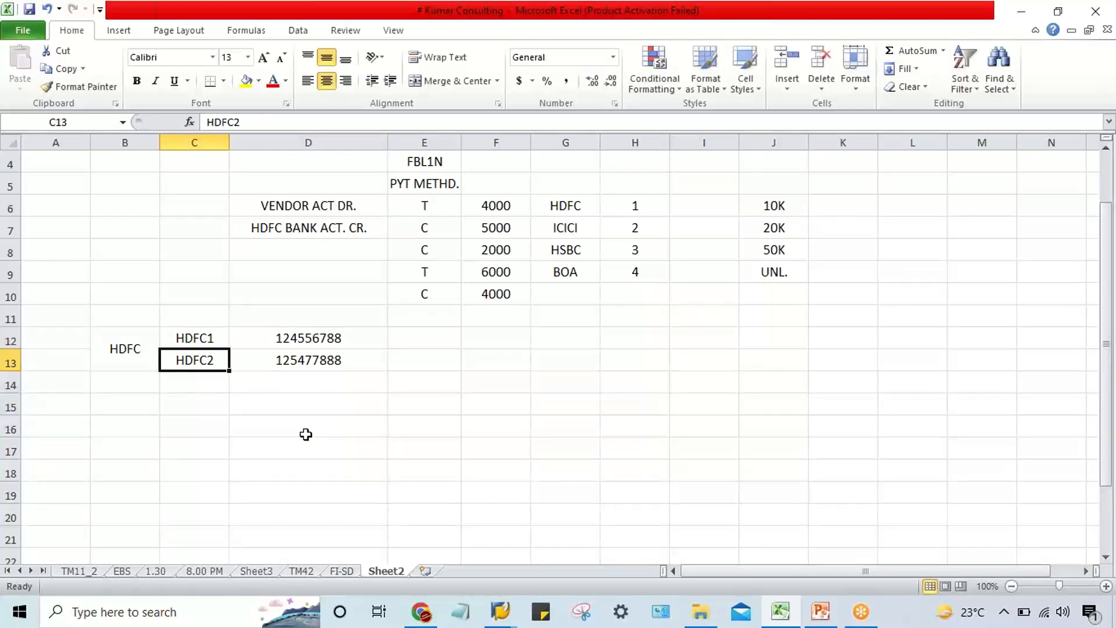
pyautogui.moveTo(211, 338); pyautogui.dragTo(213, 359)
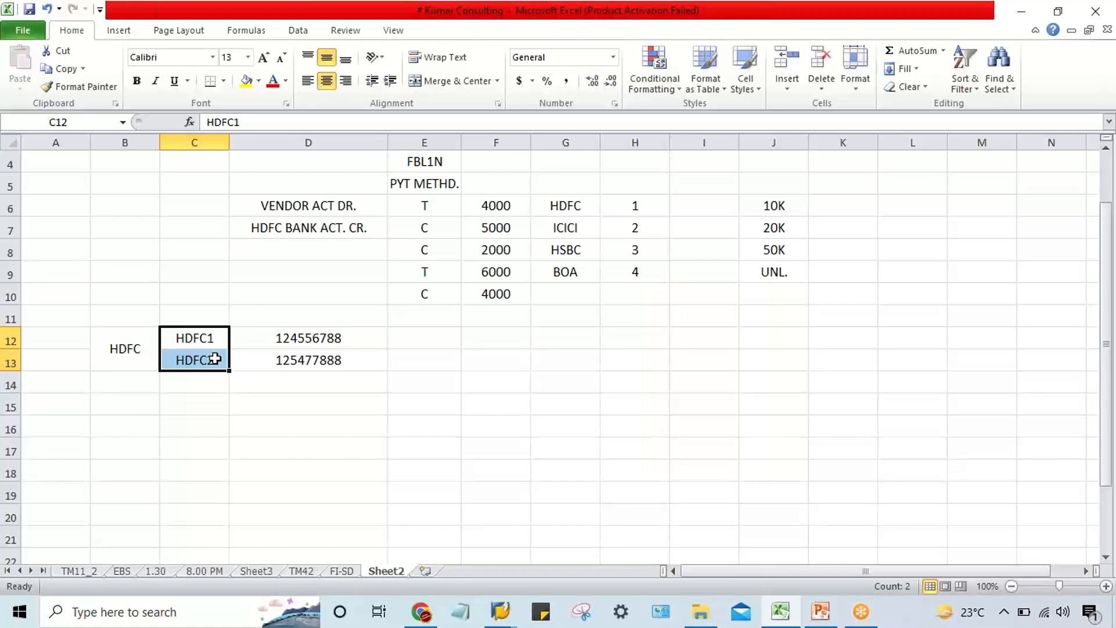
pyautogui.click(194, 356)
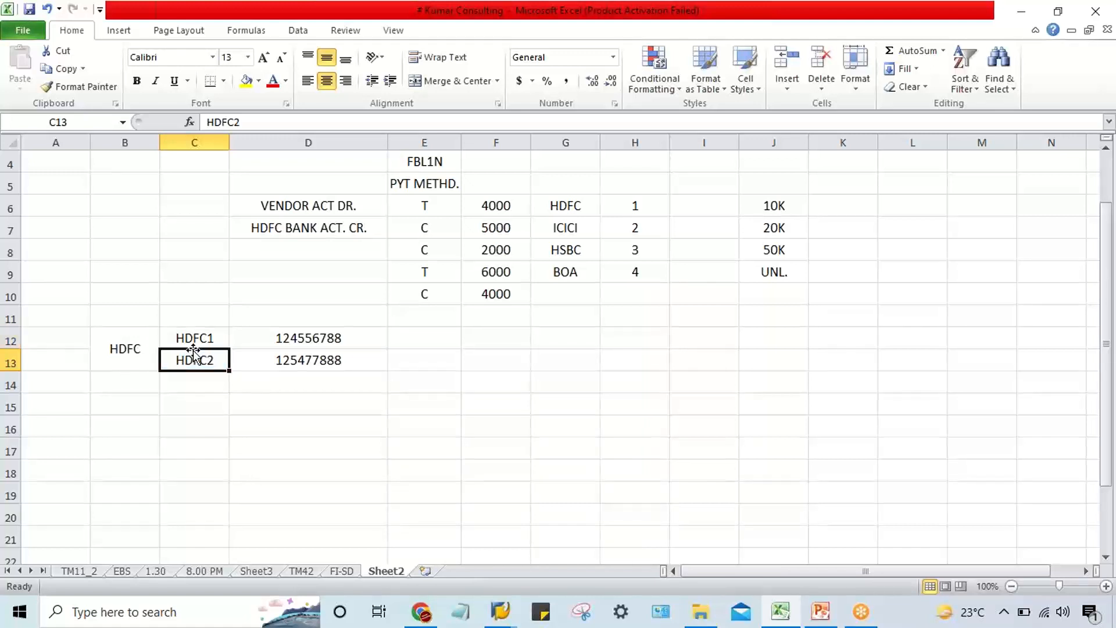
pyautogui.click(196, 342)
pyautogui.click(193, 357)
pyautogui.click(194, 341)
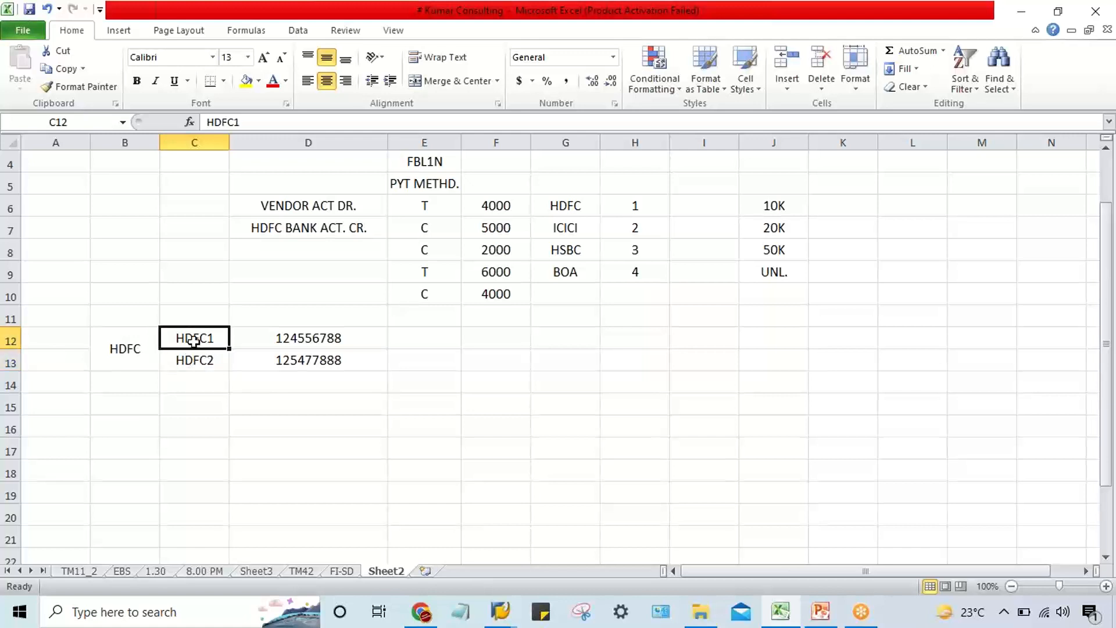
pyautogui.click(438, 336)
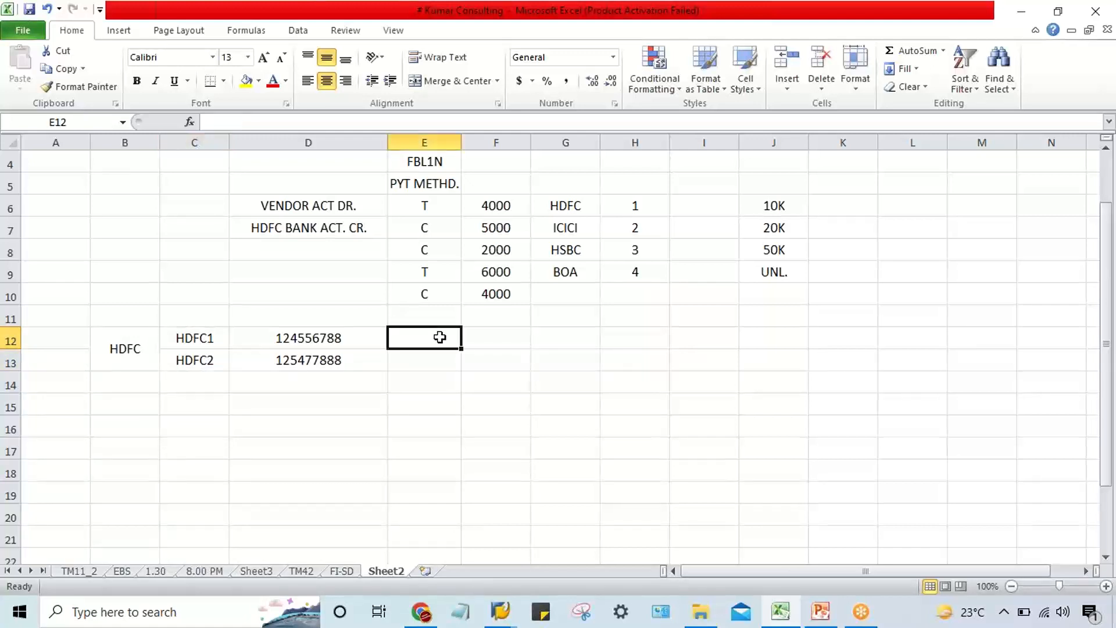
# Rank the two HDFC accounts by entering 1 in cell E12 and 2 in cell E13.
pyautogui.write('1')
pyautogui.press('Return')
pyautogui.write('2')
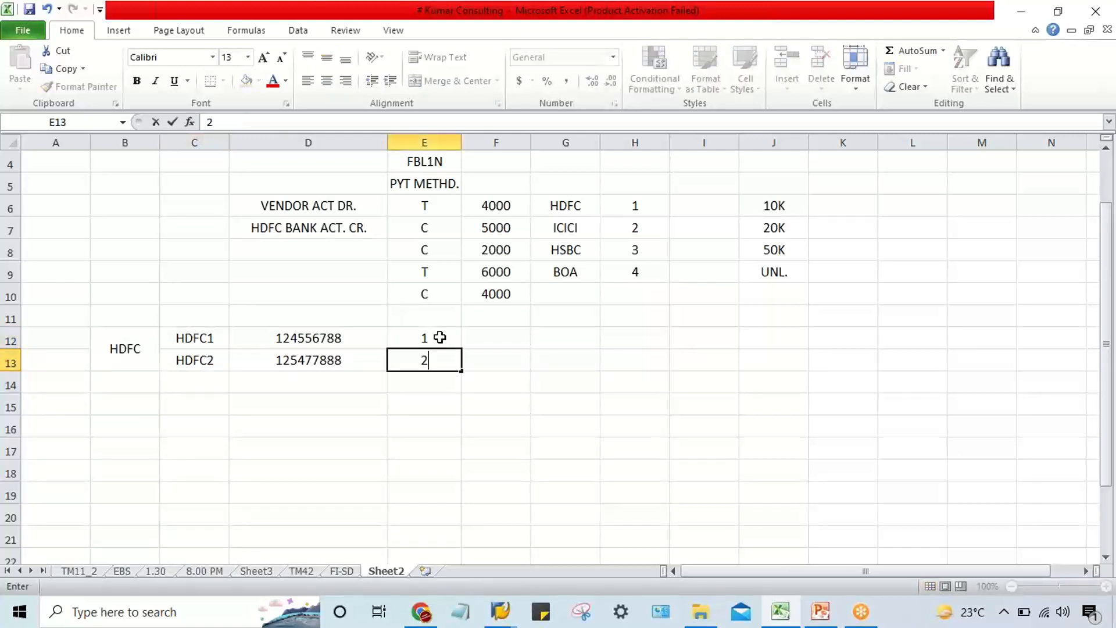
pyautogui.press('Return')
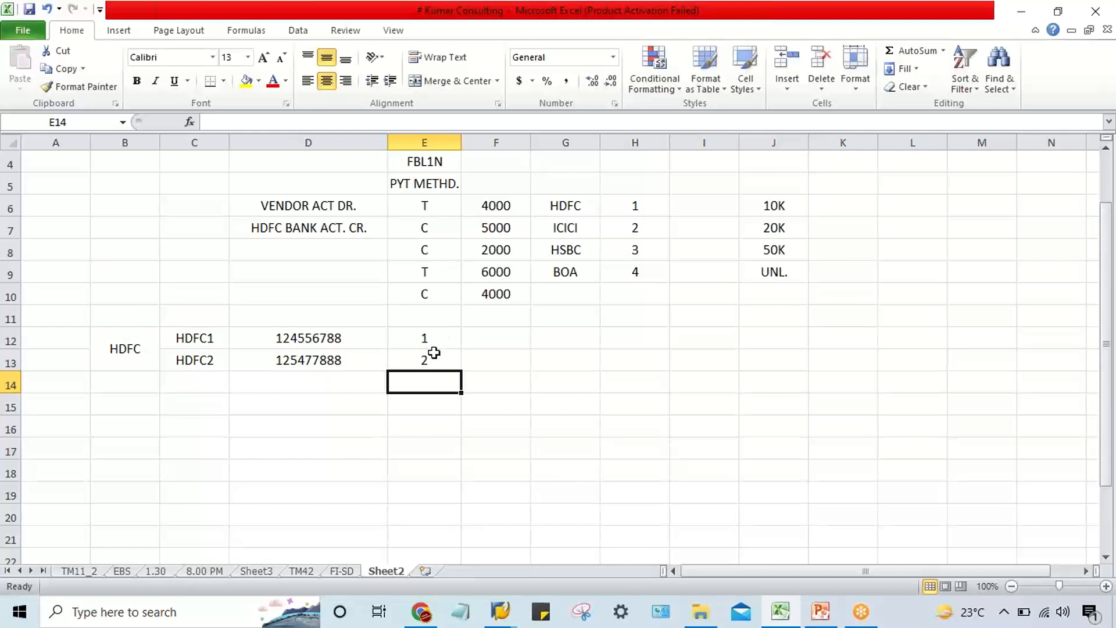
pyautogui.click(431, 357)
pyautogui.moveTo(434, 339); pyautogui.dragTo(430, 354)
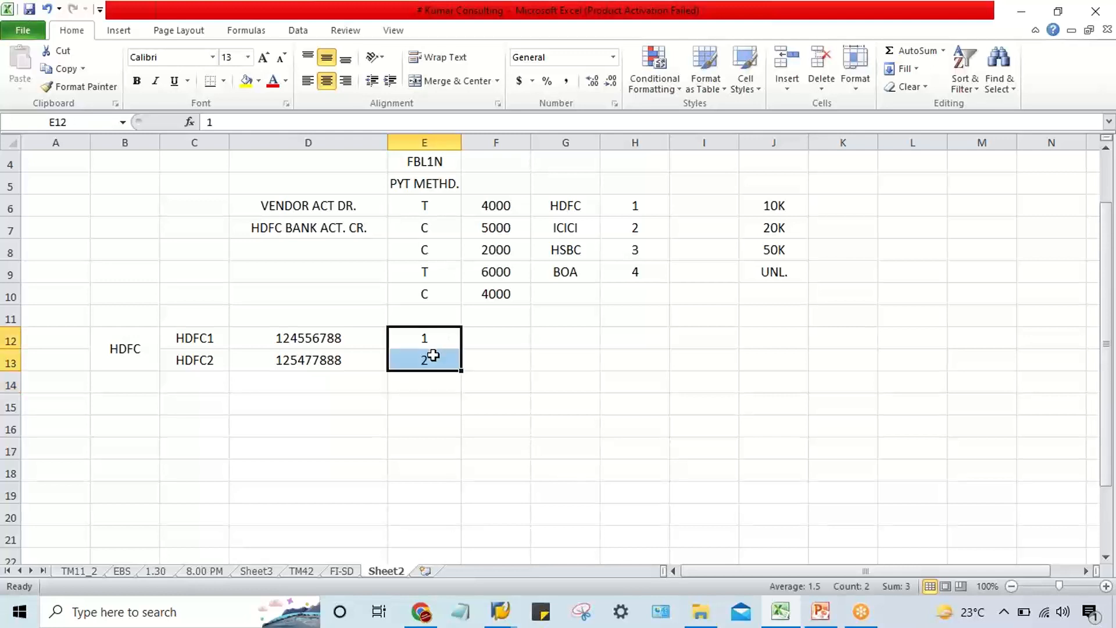
pyautogui.moveTo(205, 343); pyautogui.dragTo(206, 360)
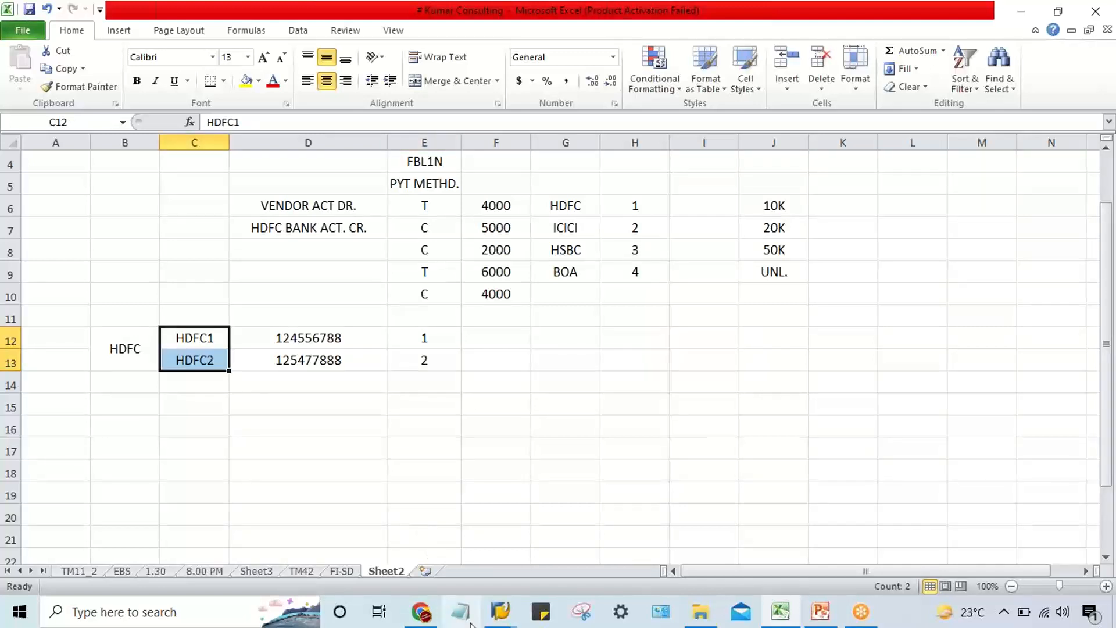
# Switch to the SAP new entries window and save the enhanced bank accounts entry for HDFC1.
pyautogui.click(509, 617)
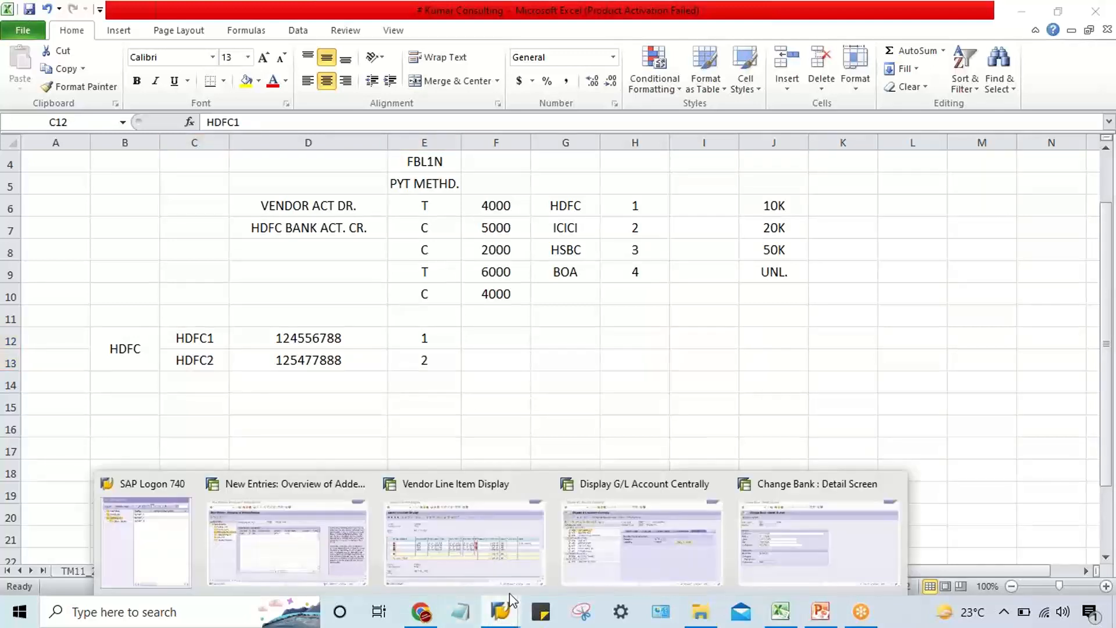
pyautogui.click(315, 559)
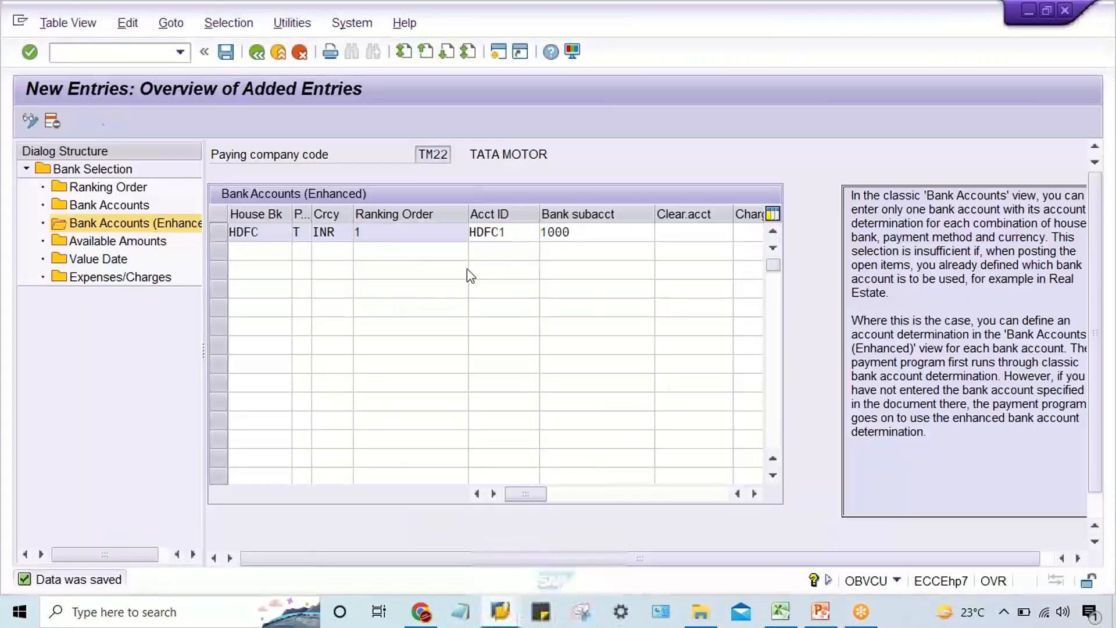
pyautogui.click(518, 231)
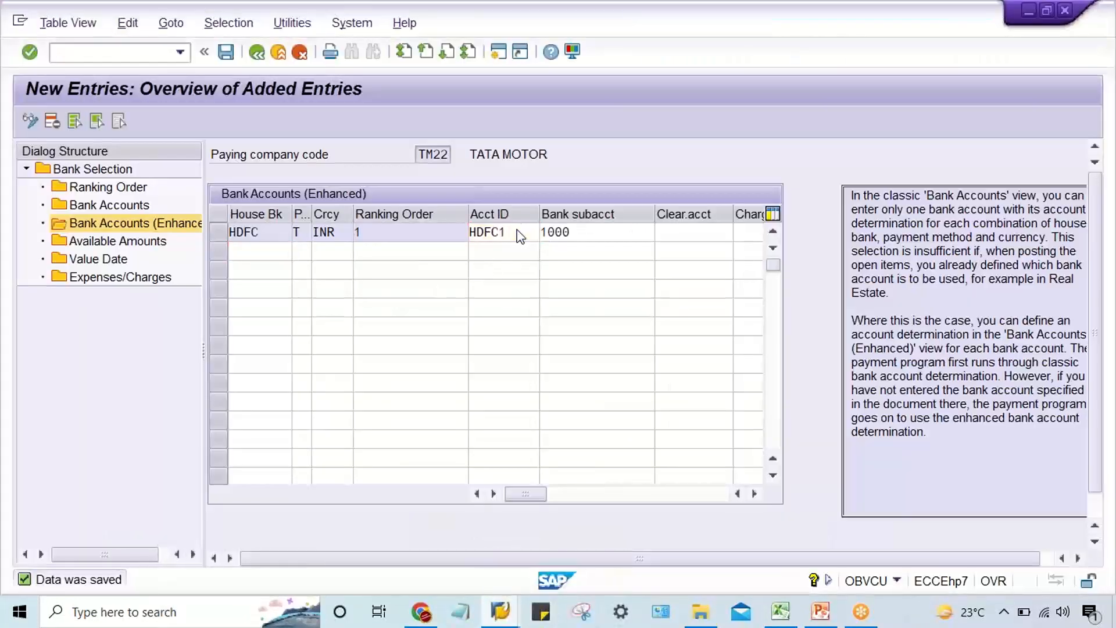
pyautogui.hotkey('ctrl', 's')
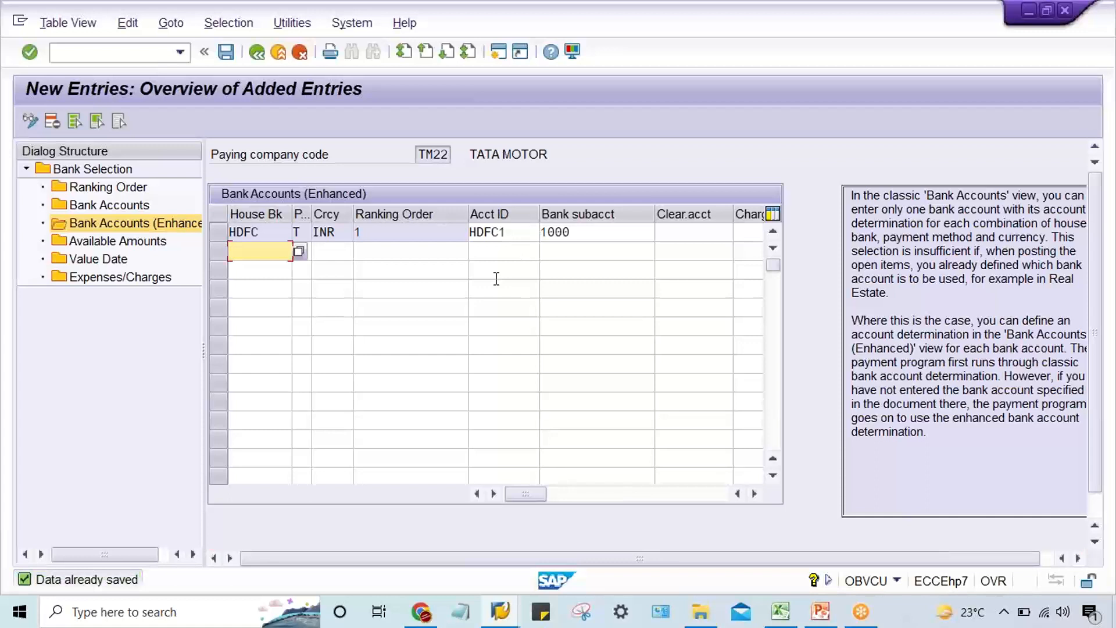
# Add a new available amounts entry for house bank HDFC with account ID HDFC1 and 1 day.
pyautogui.doubleClick(115, 243)
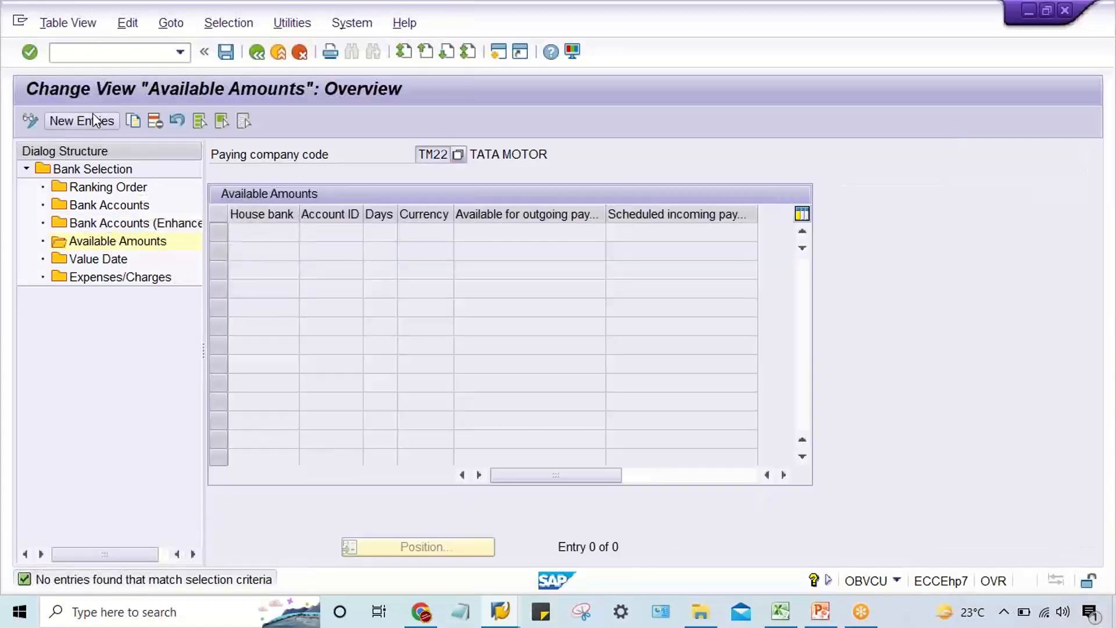
pyautogui.click(90, 119)
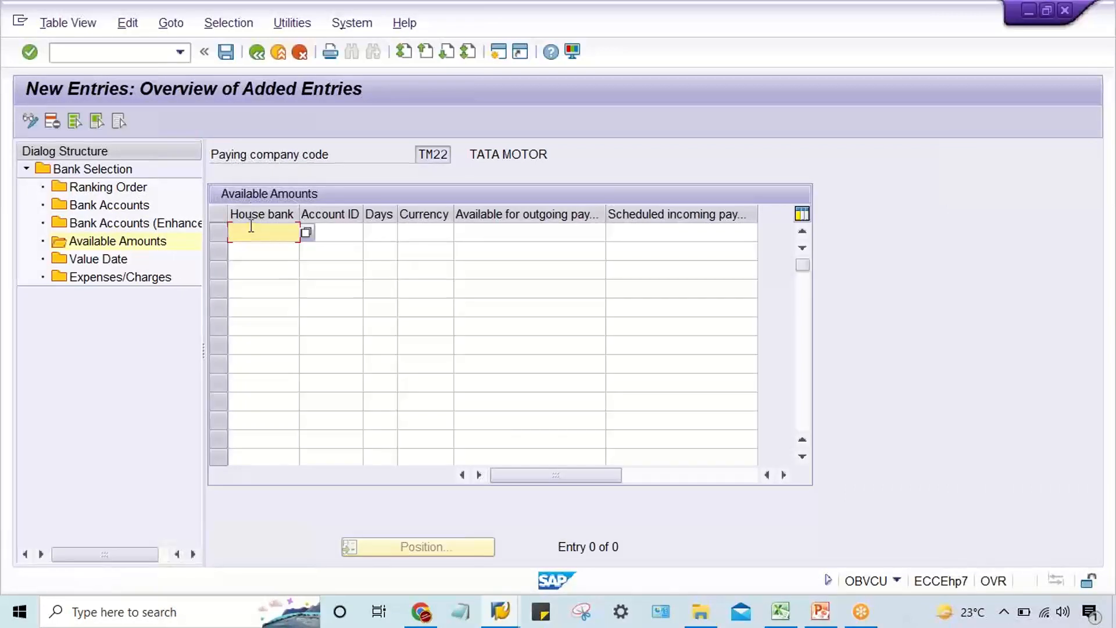
pyautogui.write('HDFC')
pyautogui.press('Tab')
pyautogui.write('HDFC1')
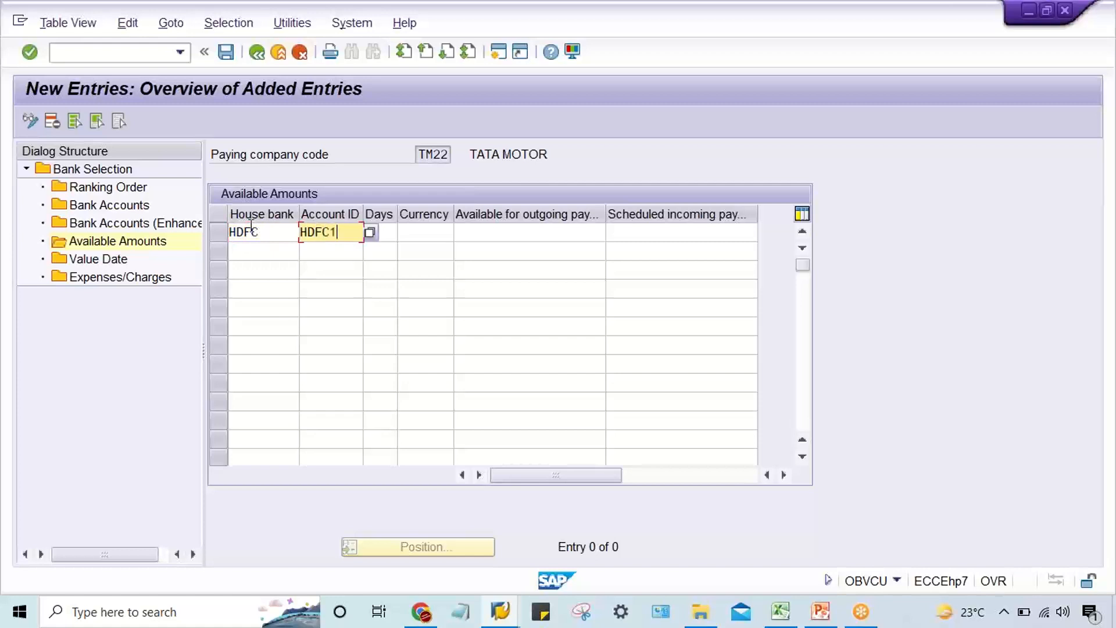
pyautogui.press('Tab')
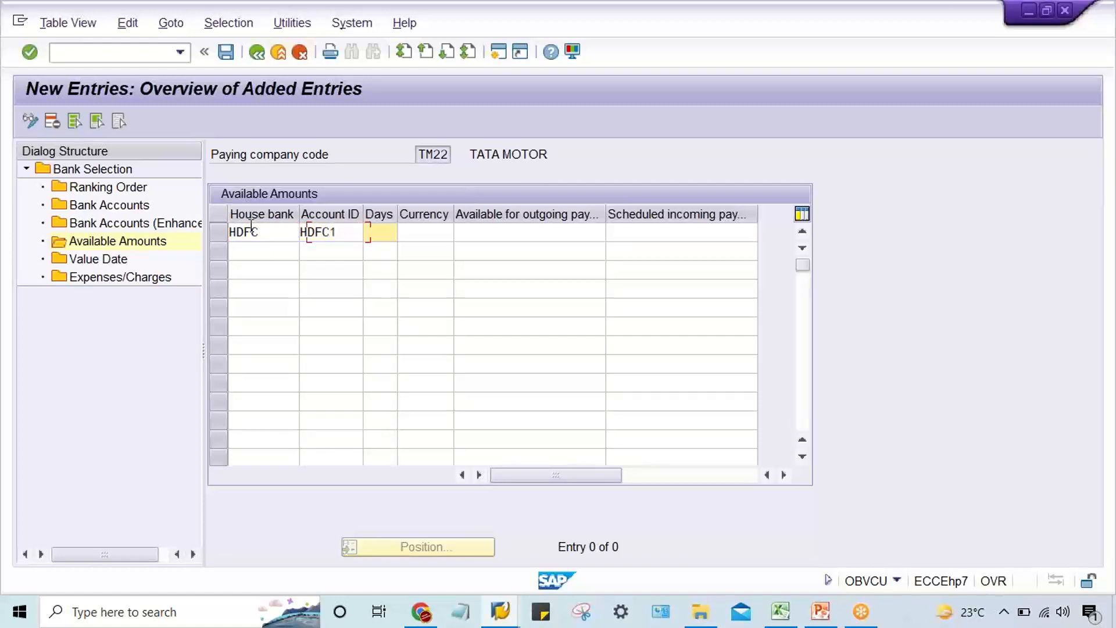
pyautogui.write('1')
pyautogui.press('Tab')
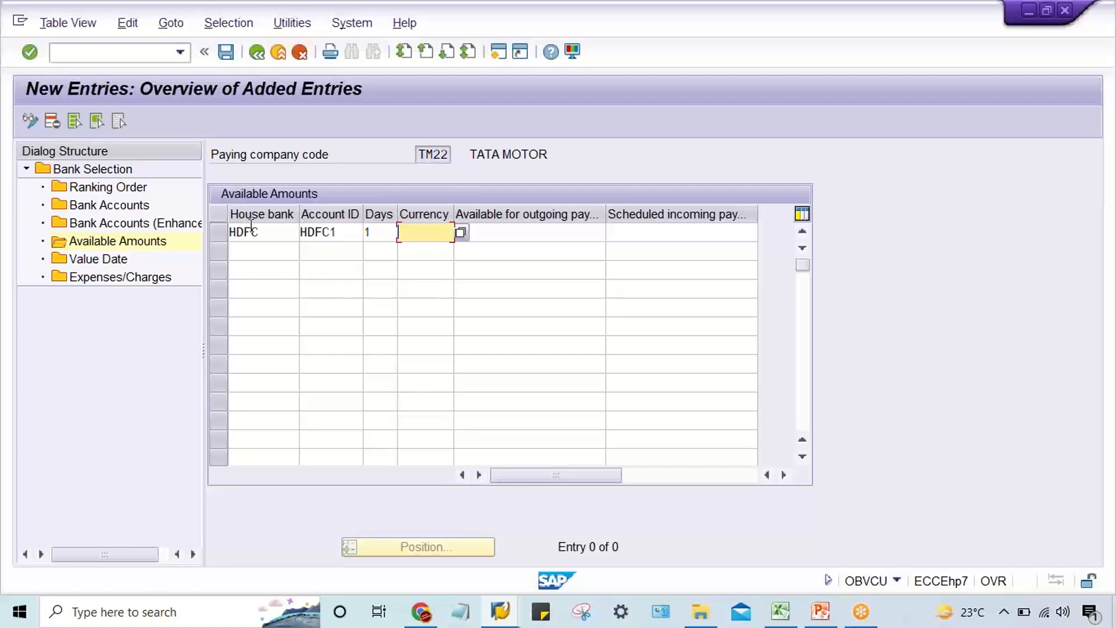
pyautogui.write('INR')
pyautogui.press('Tab')
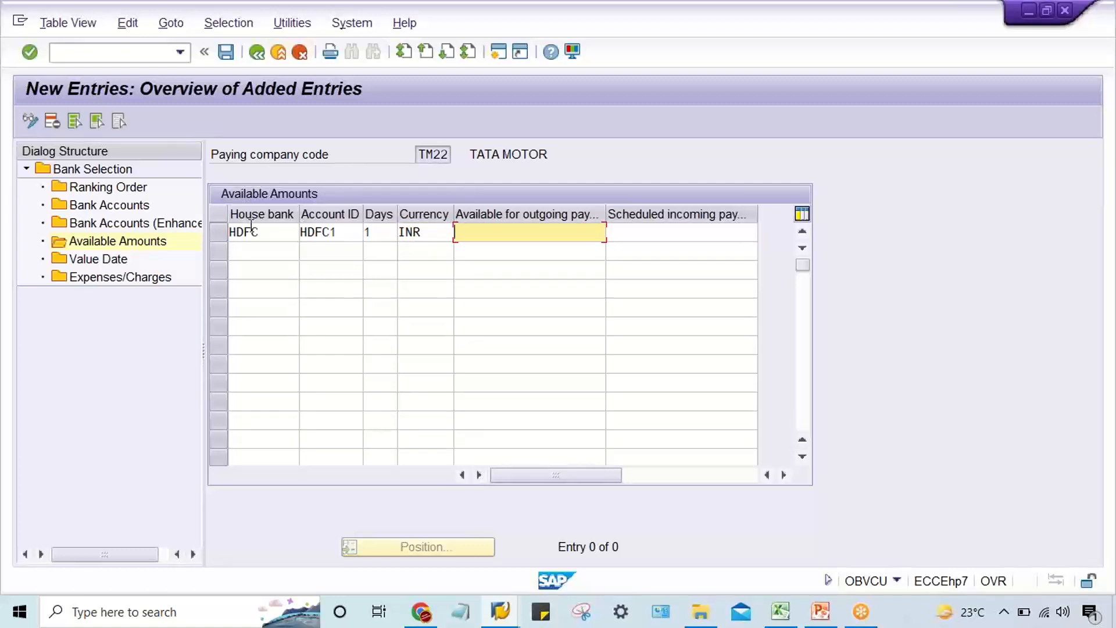
pyautogui.write('99')
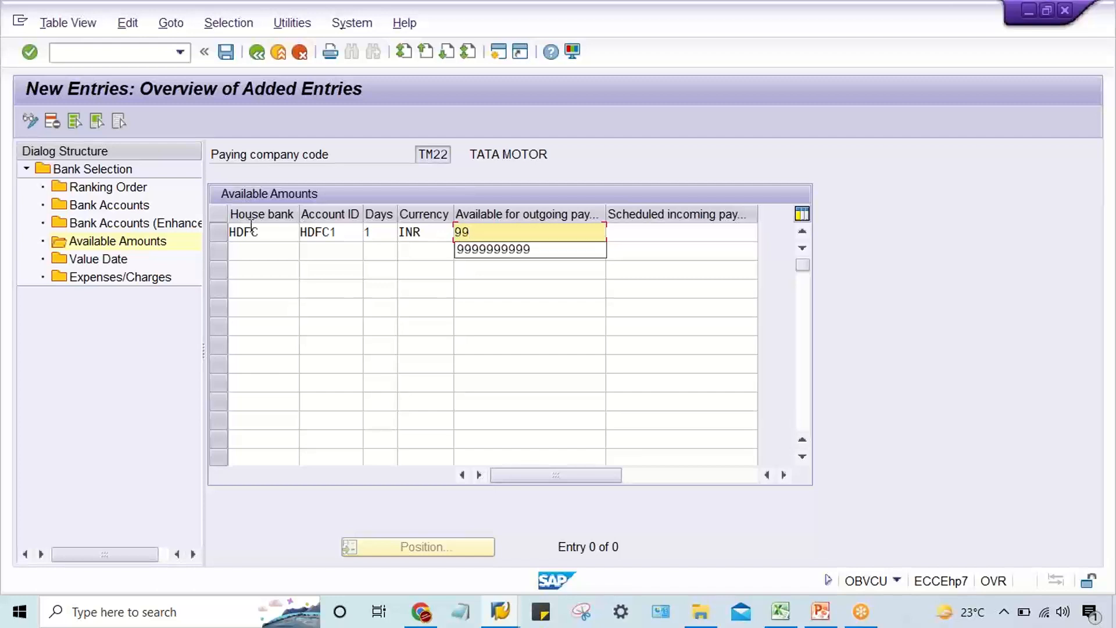
pyautogui.press('Down')
pyautogui.press('Return')
pyautogui.press('Return')
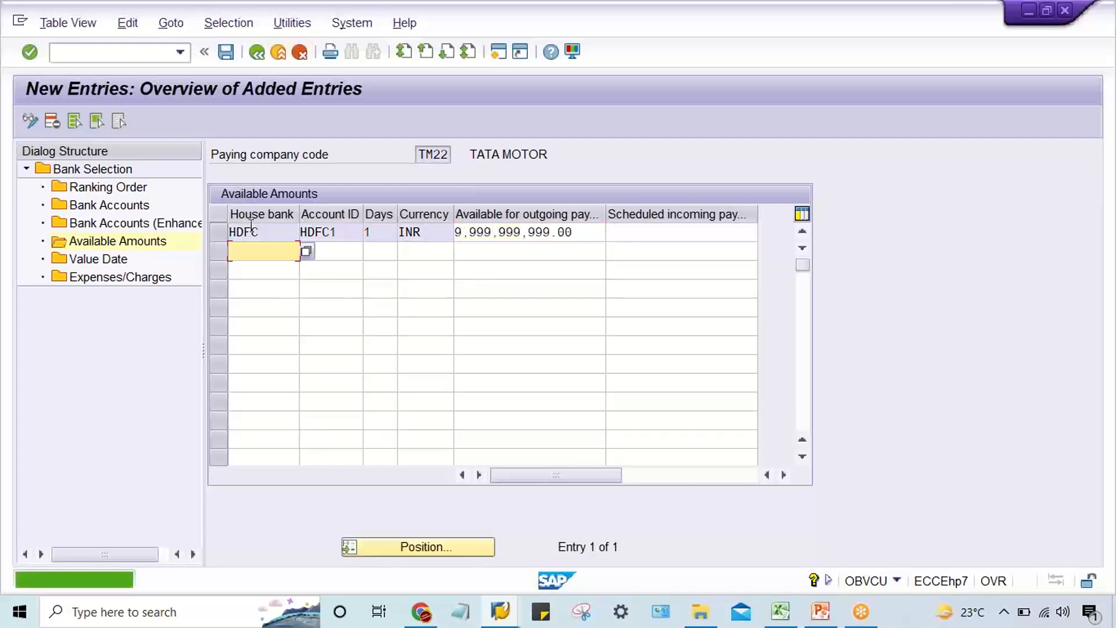
pyautogui.hotkey('ctrl', 's')
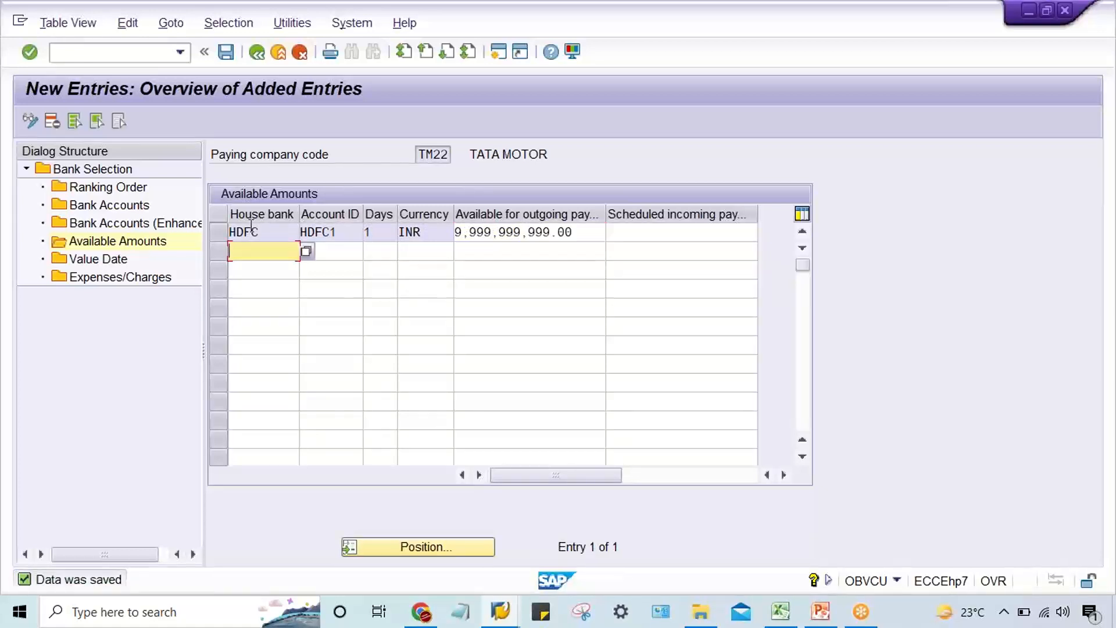
pyautogui.hotkey('ctrl', 's')
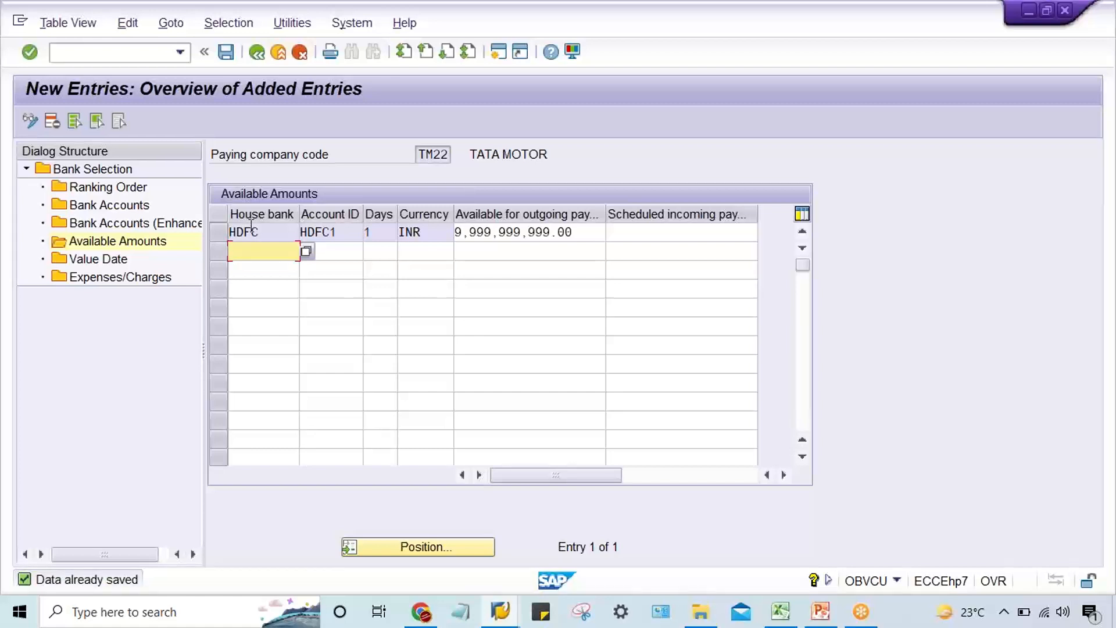
# Compare the HDFC1 available amount with the bank names in G6:G9 and their limits in J6:J9 of the Excel sheet.
pyautogui.click(277, 233)
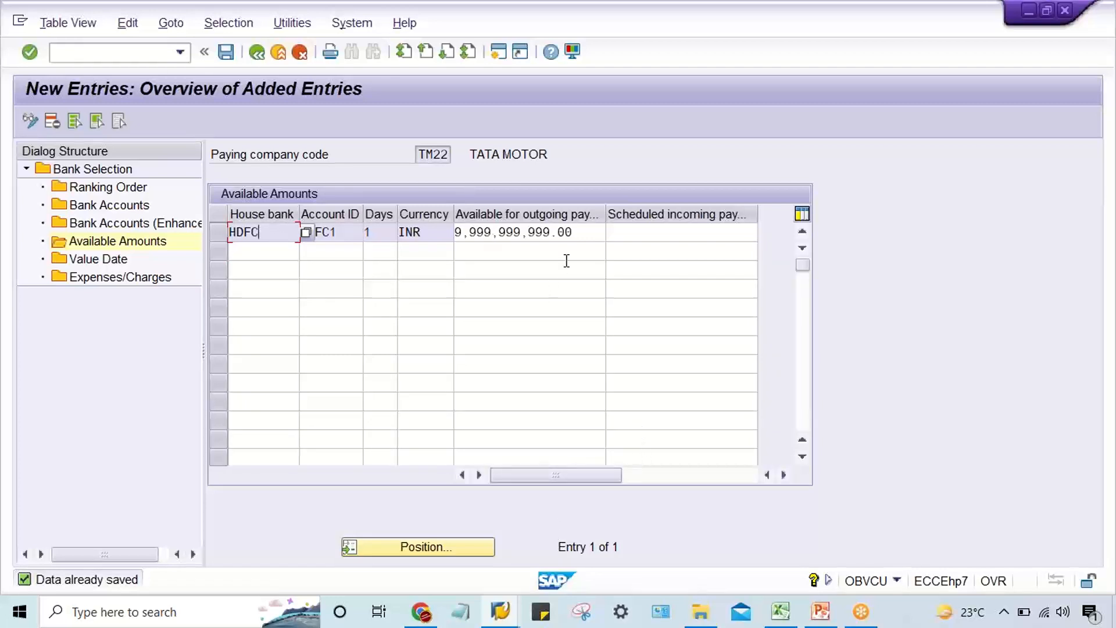
pyautogui.moveTo(579, 231); pyautogui.dragTo(432, 243)
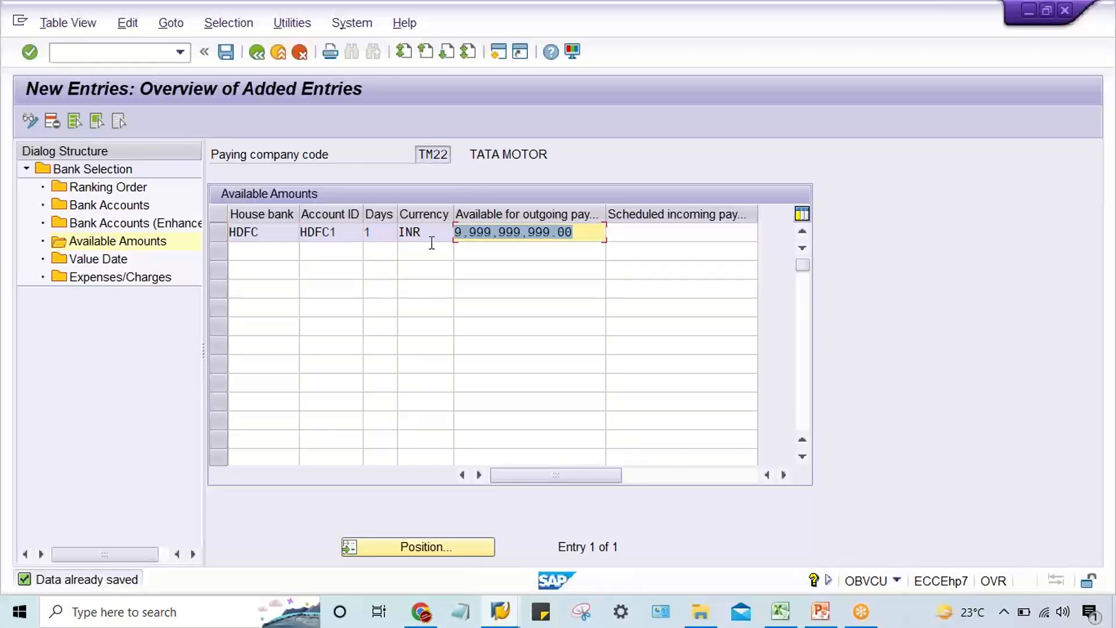
pyautogui.click(780, 612)
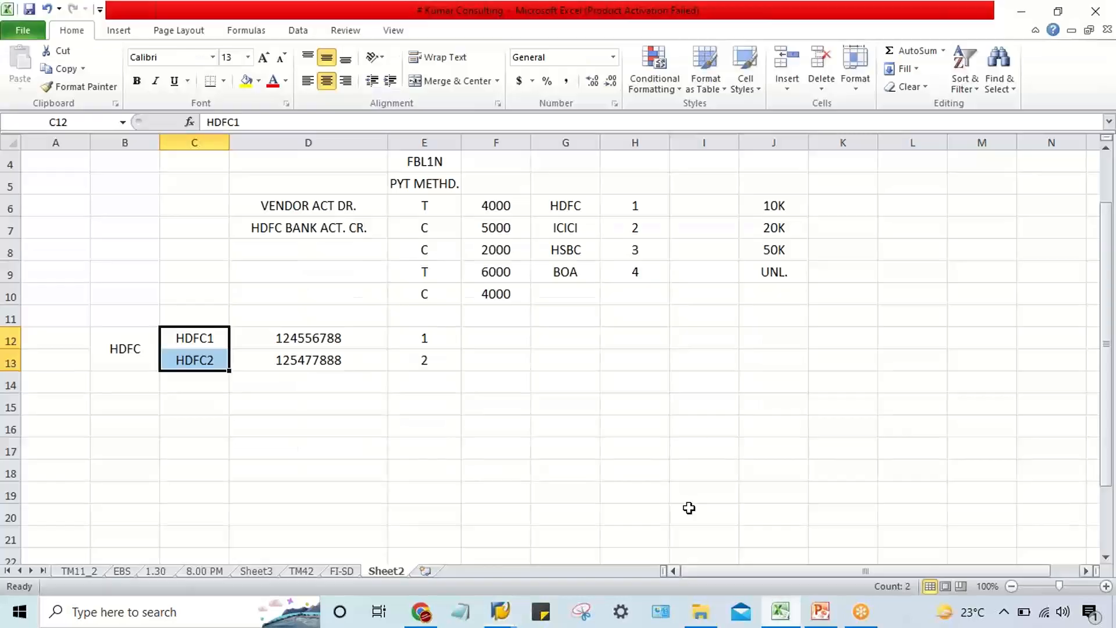
pyautogui.click(639, 356)
pyautogui.click(568, 211)
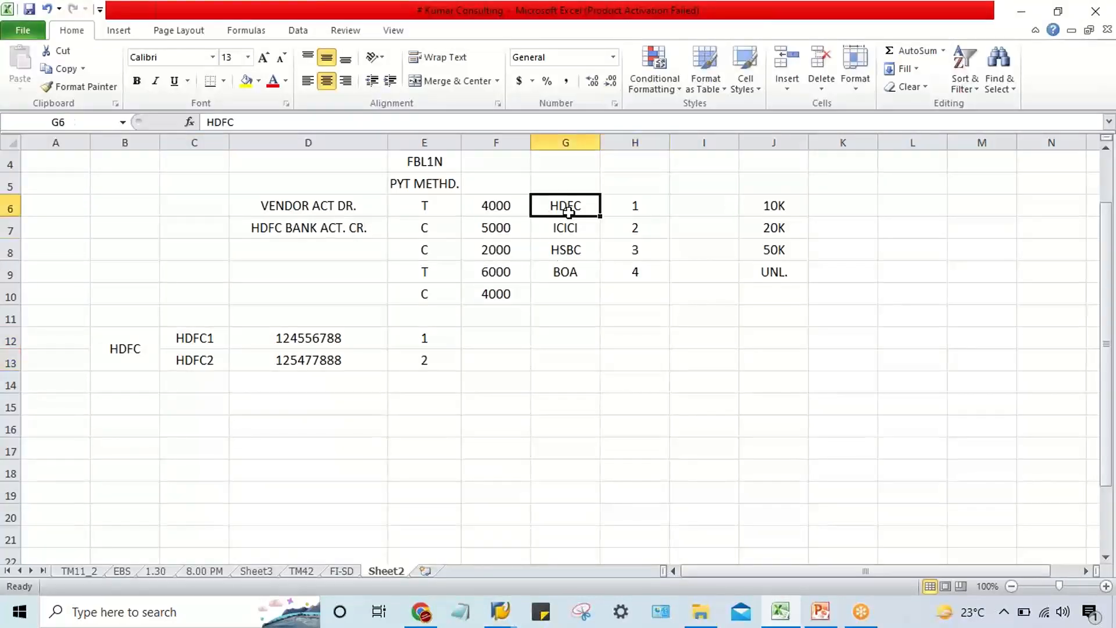
pyautogui.moveTo(568, 211); pyautogui.dragTo(600, 276)
pyautogui.moveTo(773, 202); pyautogui.dragTo(774, 273)
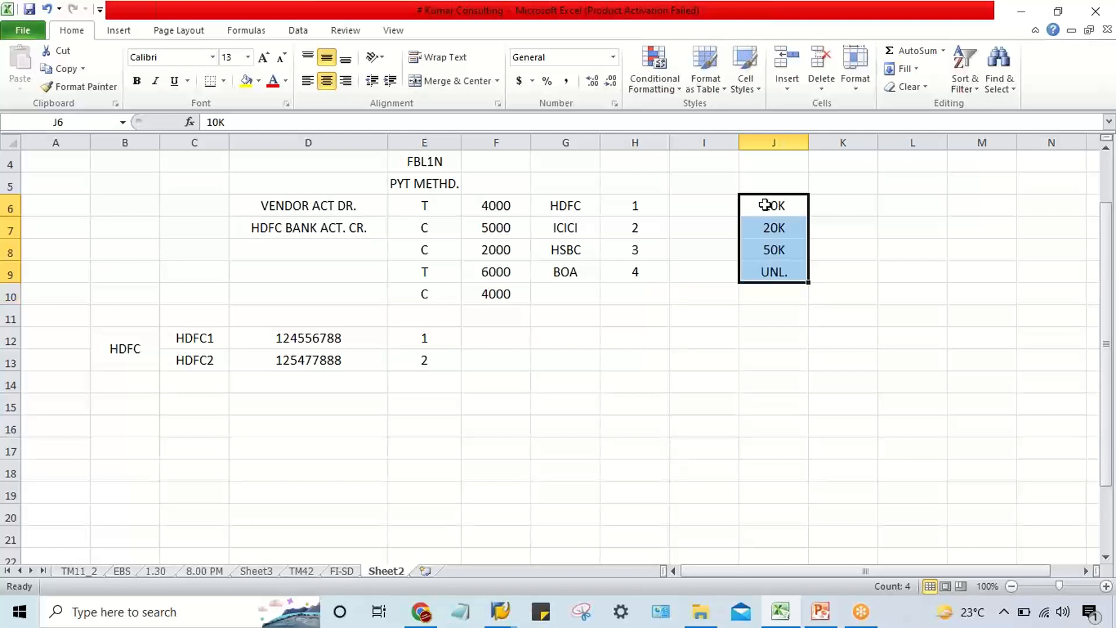
pyautogui.click(763, 227)
pyautogui.click(759, 267)
pyautogui.click(763, 207)
pyautogui.click(764, 228)
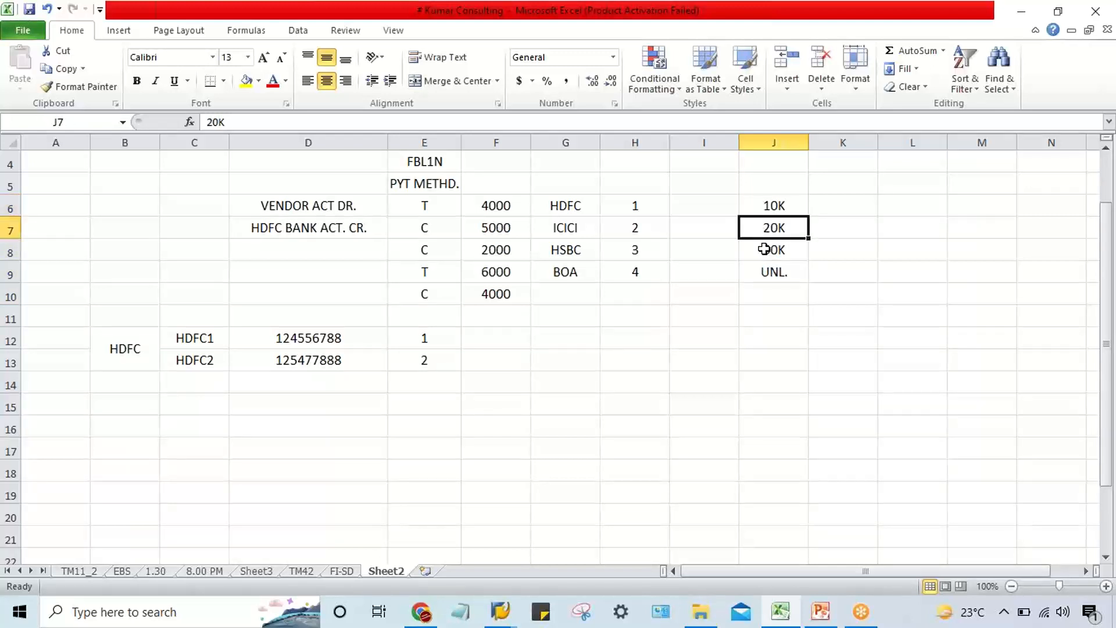
pyautogui.click(764, 249)
pyautogui.click(765, 274)
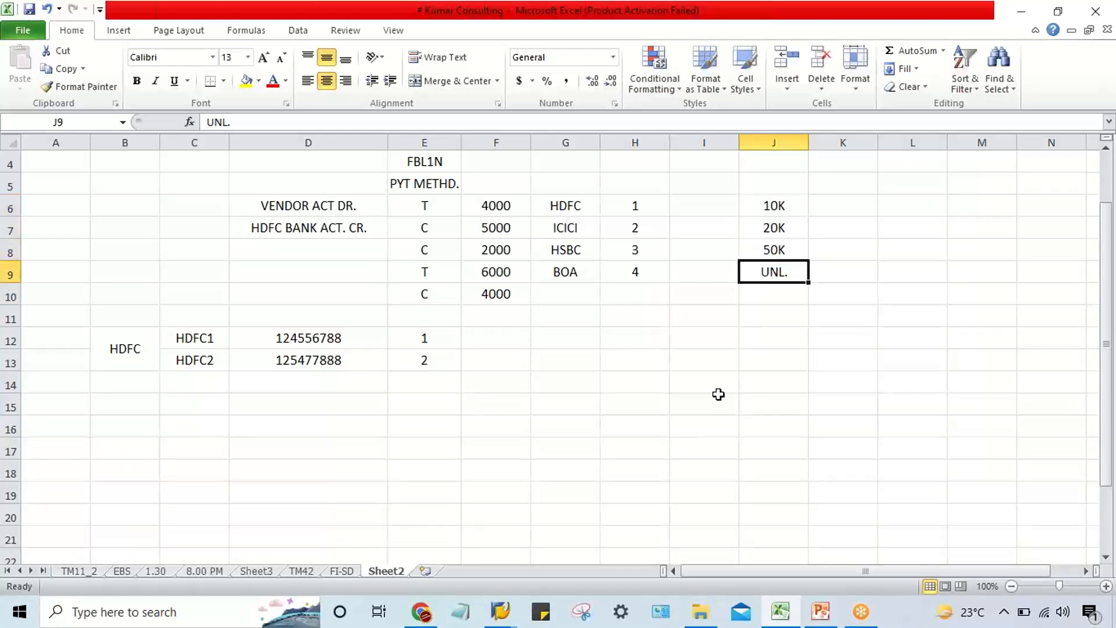
# Switch back to SAP, return from bank determination to the payment program overview, and open a new session.
pyautogui.click(500, 611)
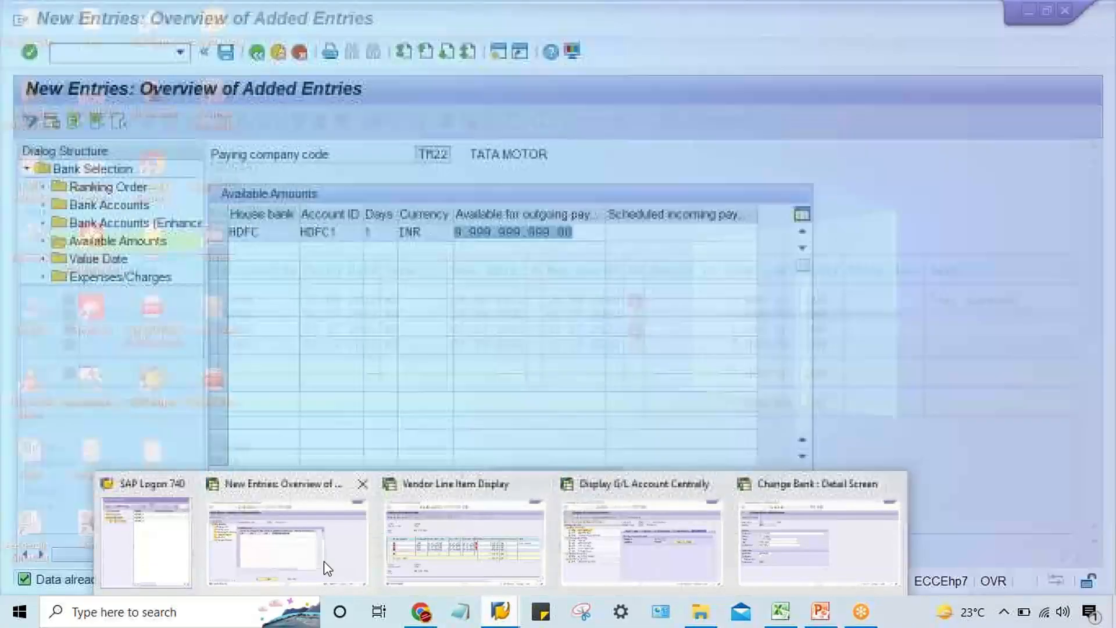
pyautogui.click(324, 561)
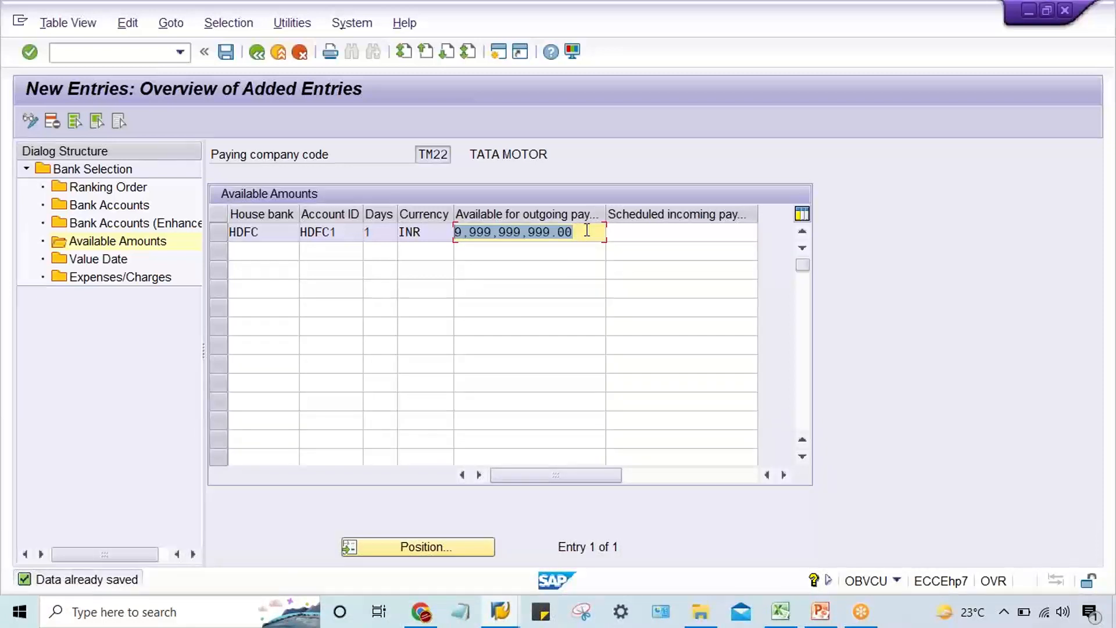
pyautogui.press('Return')
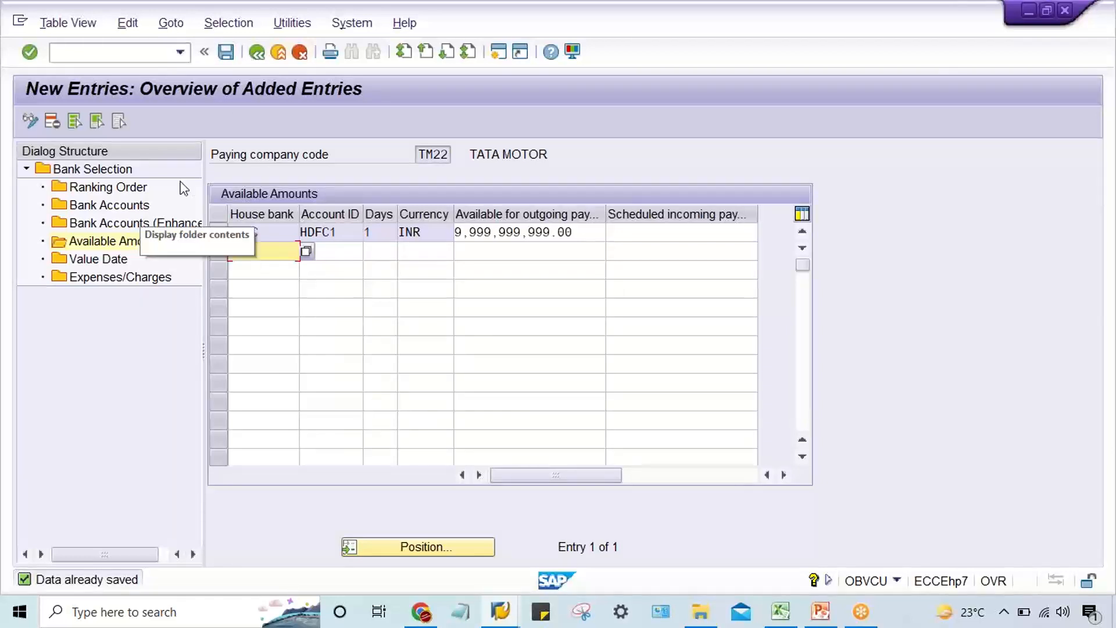
pyautogui.click(256, 54)
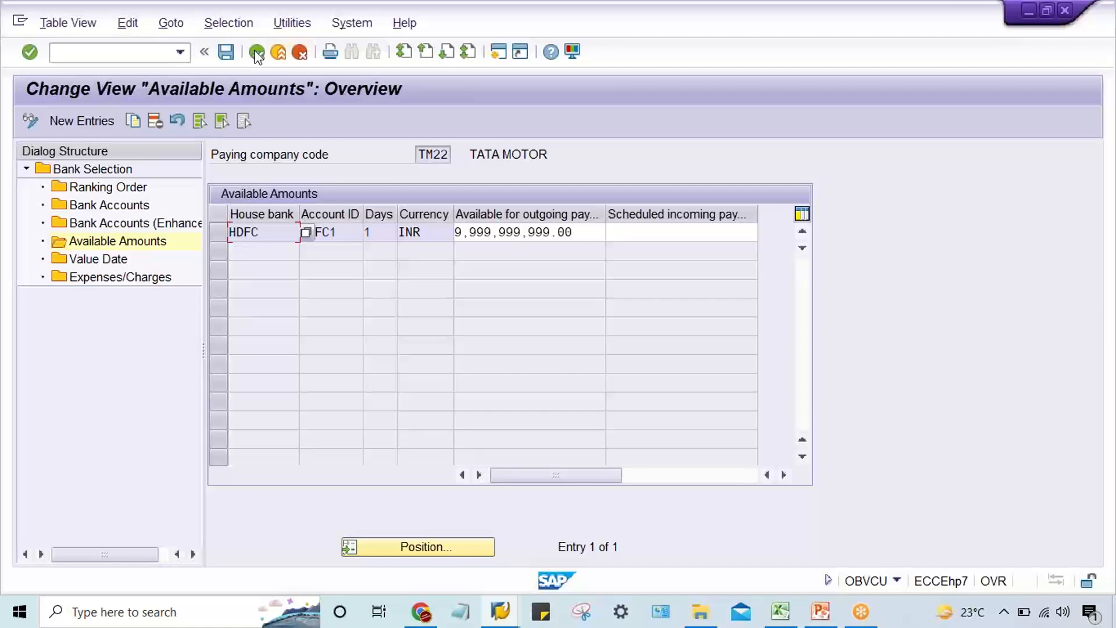
pyautogui.click(255, 53)
pyautogui.click(256, 53)
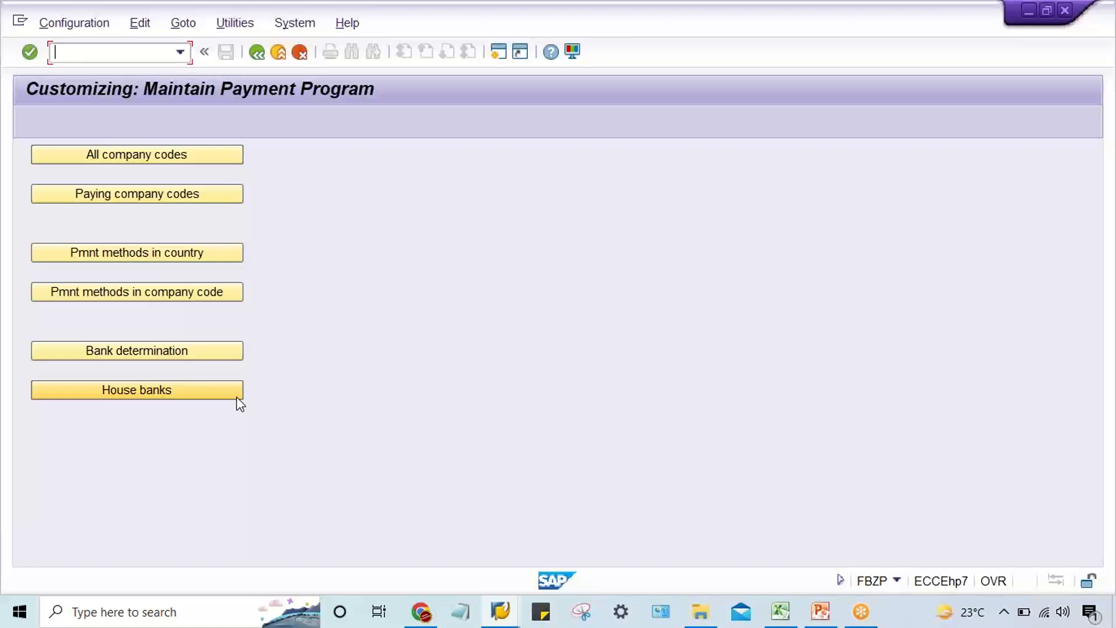
pyautogui.click(498, 53)
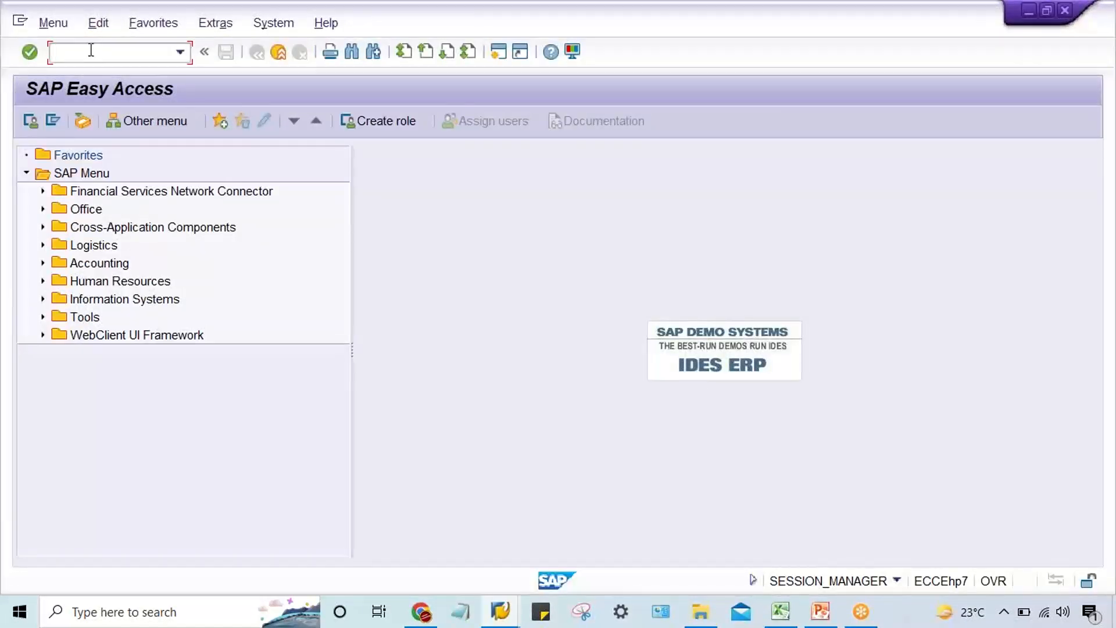
pyautogui.write('F110')
pyautogui.press('BackSpace')
pyautogui.press('BackSpace')
pyautogui.press('BackSpace')
pyautogui.press('BackSpace')
# Start transaction XK02 and look up vendor ABC LTD _TM22 in company code TM22 for the vendor field.
pyautogui.write('XK02')
pyautogui.press('Return')
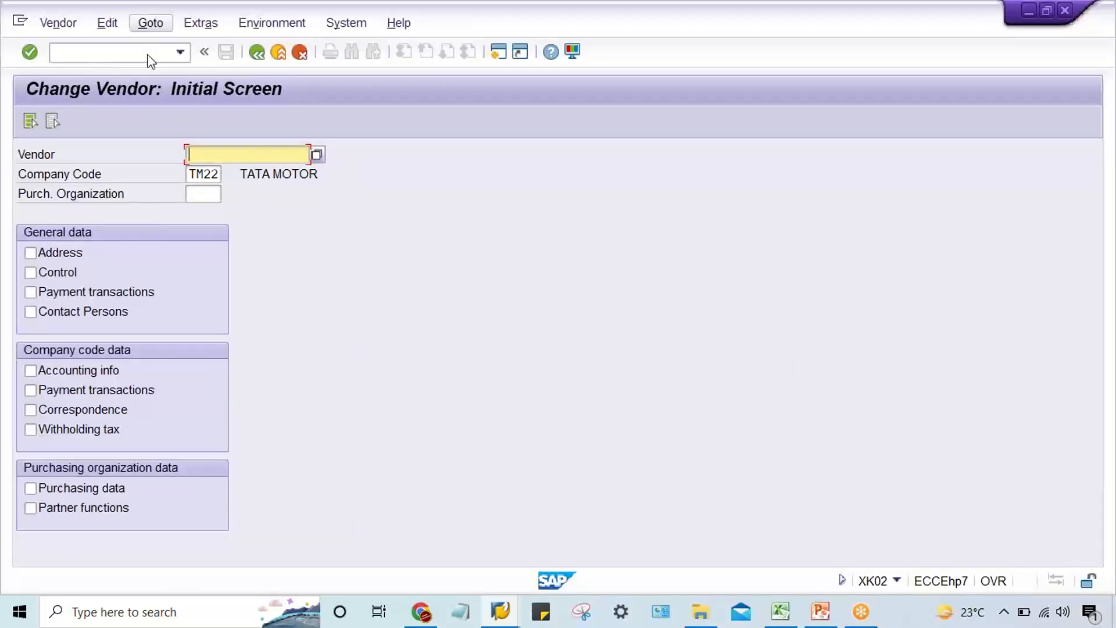
pyautogui.click(319, 156)
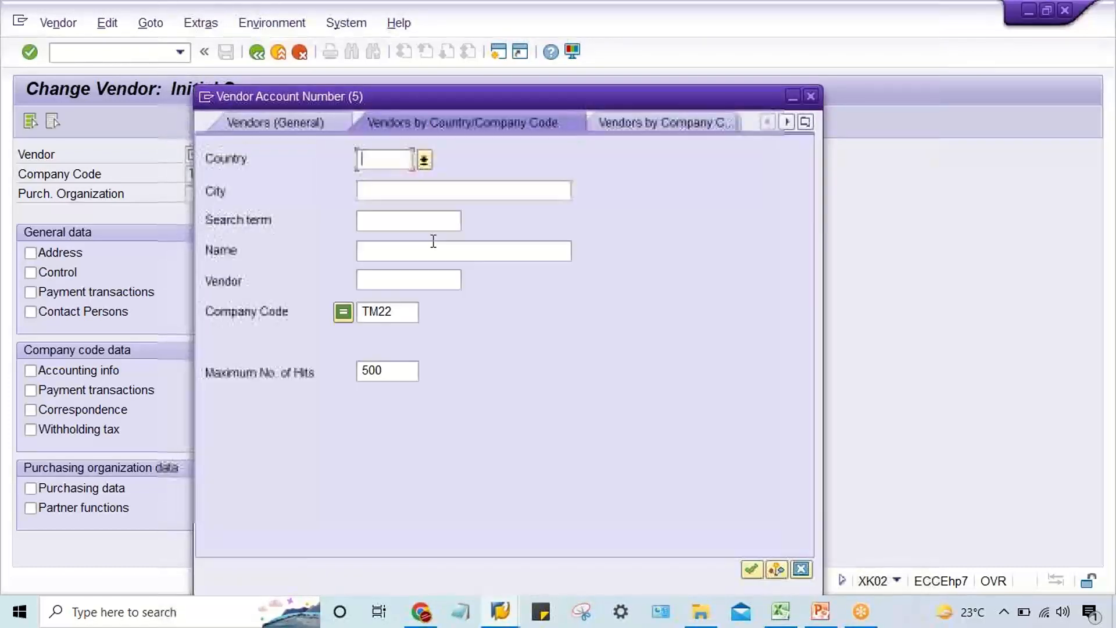
pyautogui.click(410, 313)
pyautogui.press('Return')
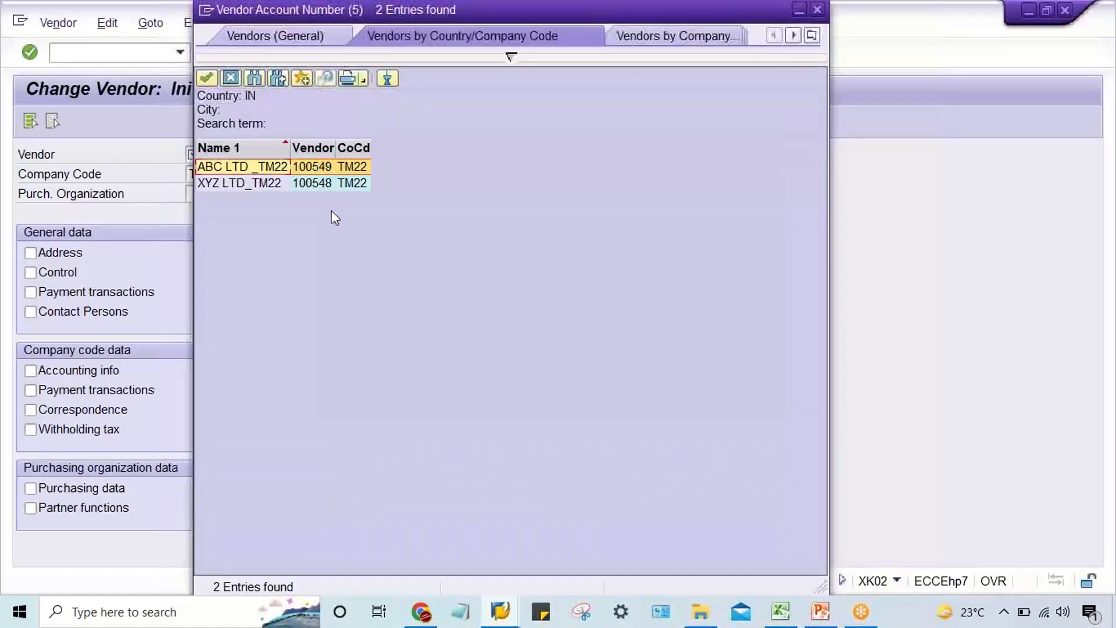
pyautogui.click(314, 170)
pyautogui.doubleClick(314, 166)
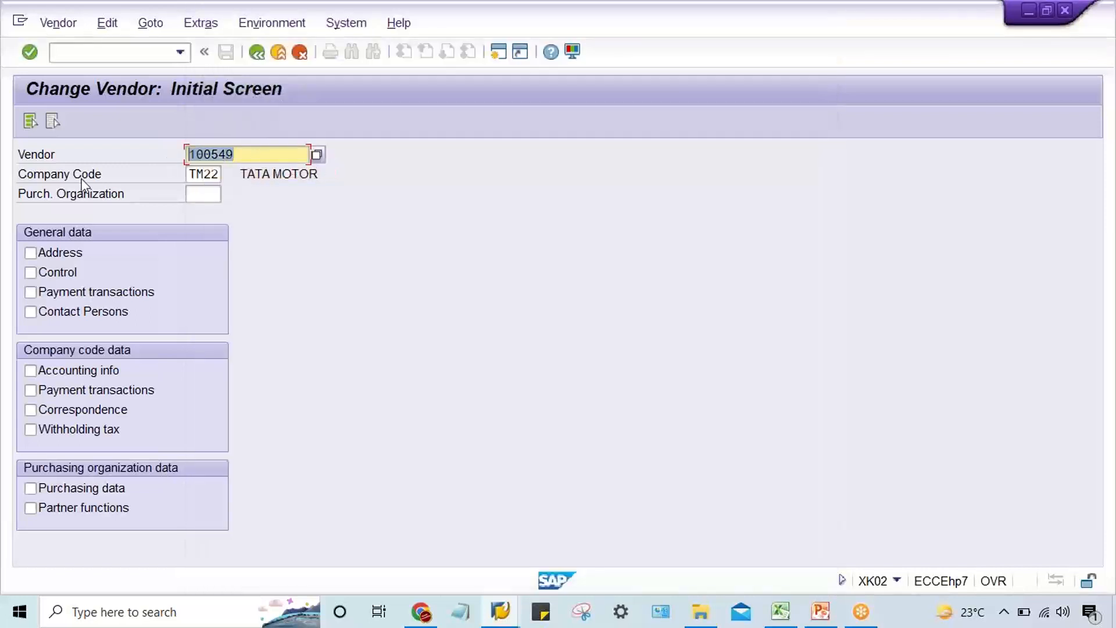
# List the open items of vendor ABC LTD _TM22 in the vendor line item display and check the invoice's amount and due status.
pyautogui.click(515, 619)
pyautogui.click(381, 554)
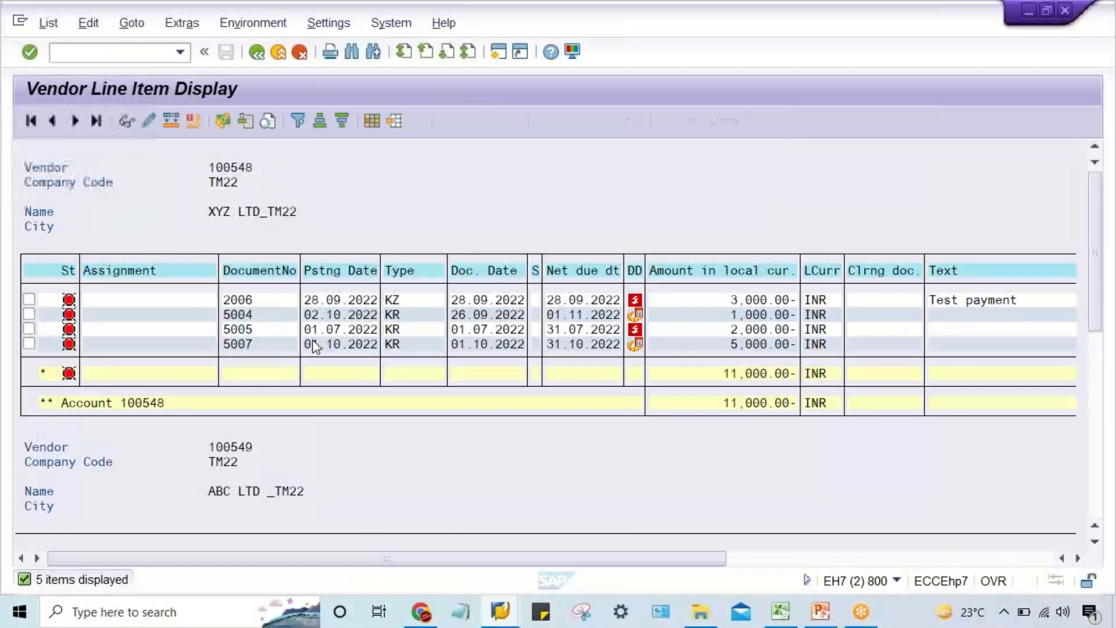
pyautogui.click(257, 55)
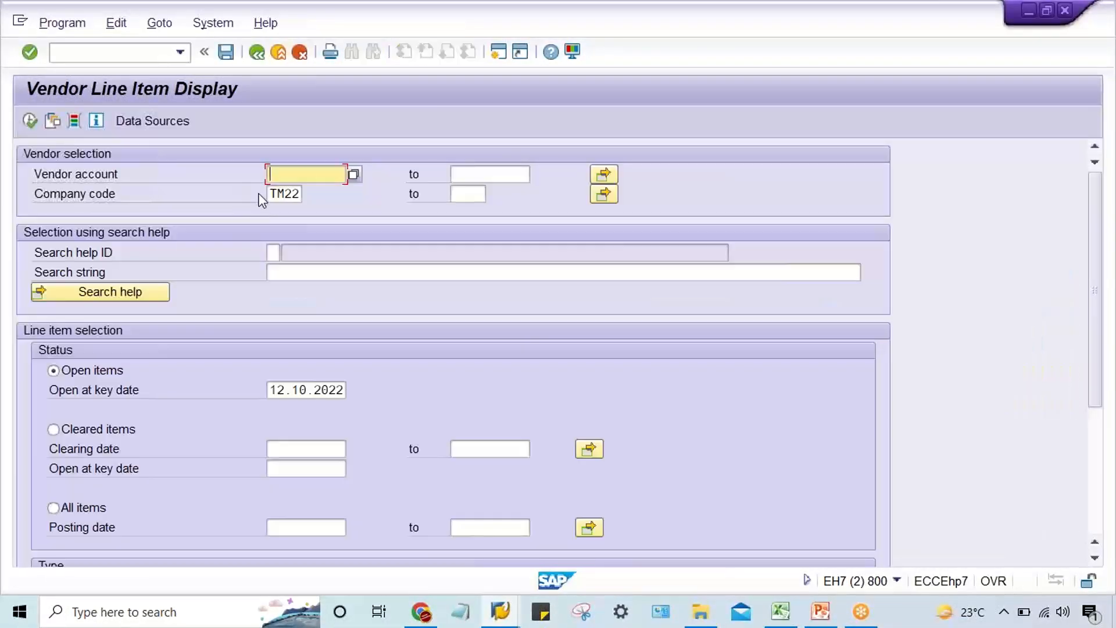
pyautogui.write('100549')
pyautogui.click(31, 122)
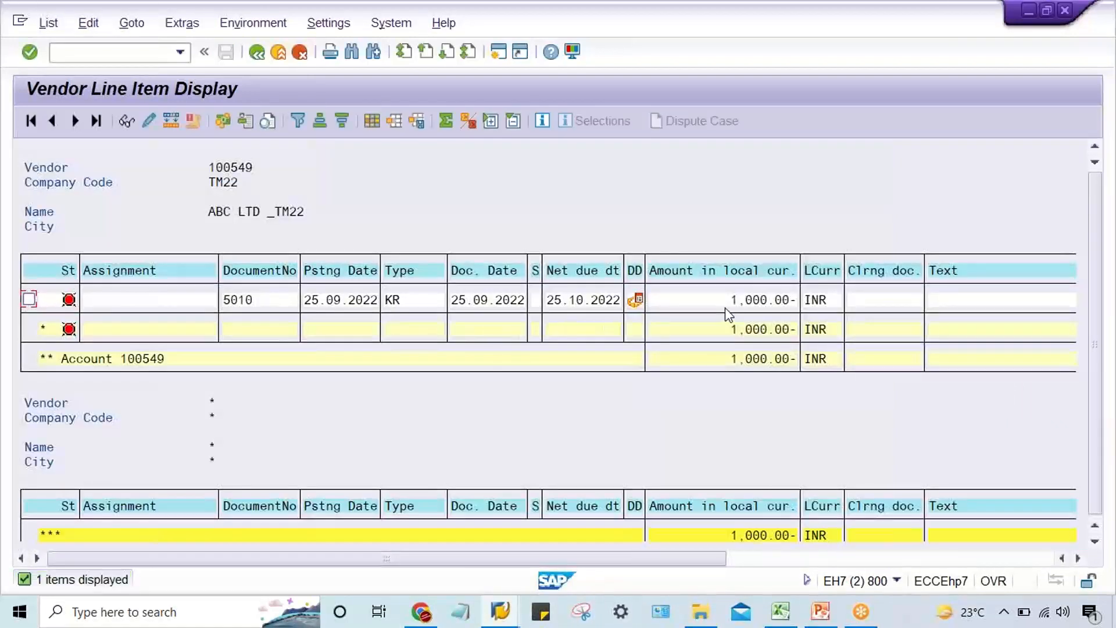
pyautogui.click(729, 300)
pyautogui.click(720, 298)
pyautogui.moveTo(634, 302)
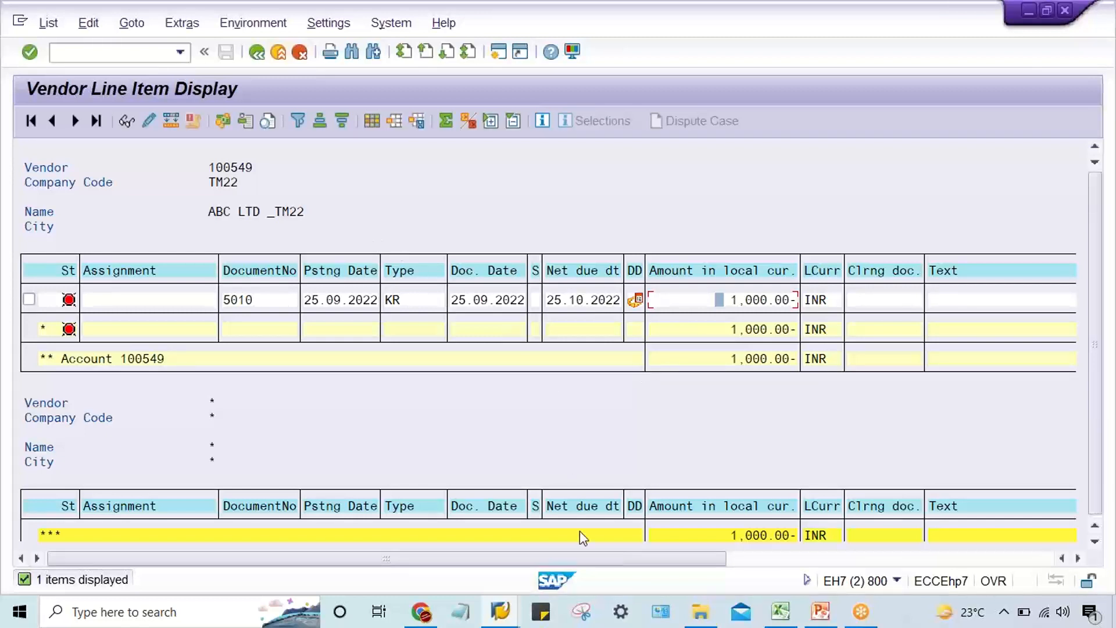
# Switch to the Change Bank session and start transaction FB60 to enter a vendor invoice.
pyautogui.click(500, 610)
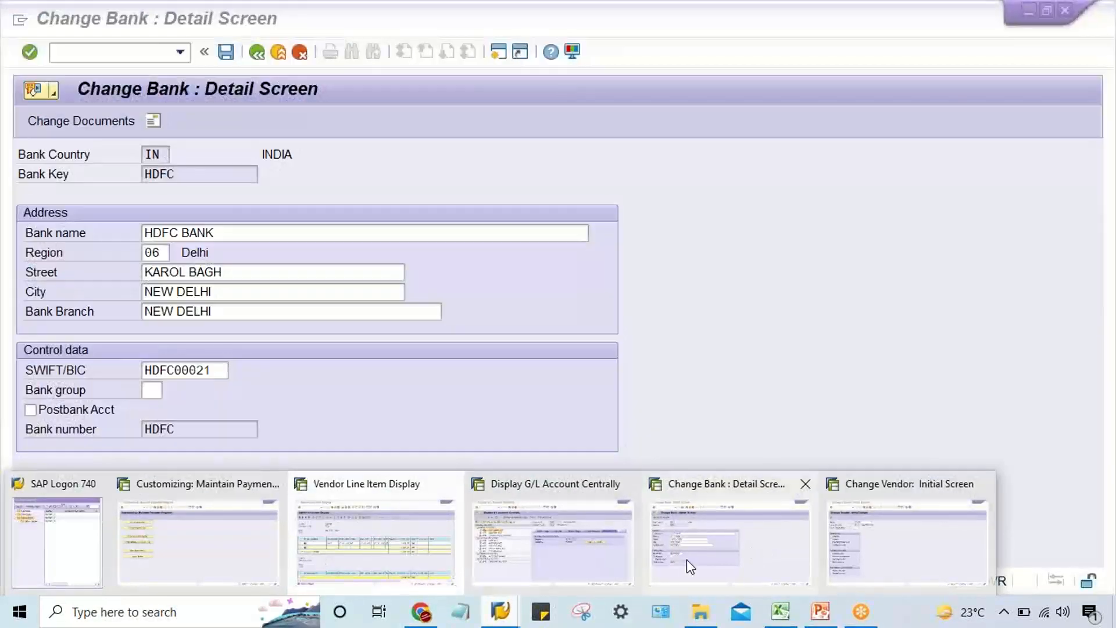
pyautogui.click(686, 559)
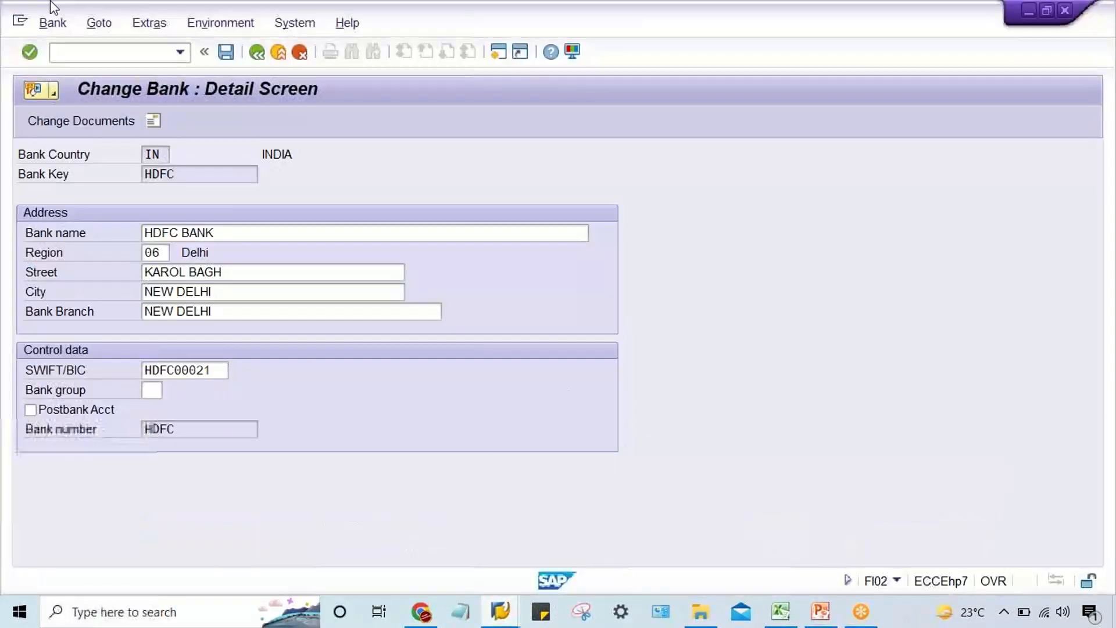
pyautogui.click(78, 59)
pyautogui.write('/NF')
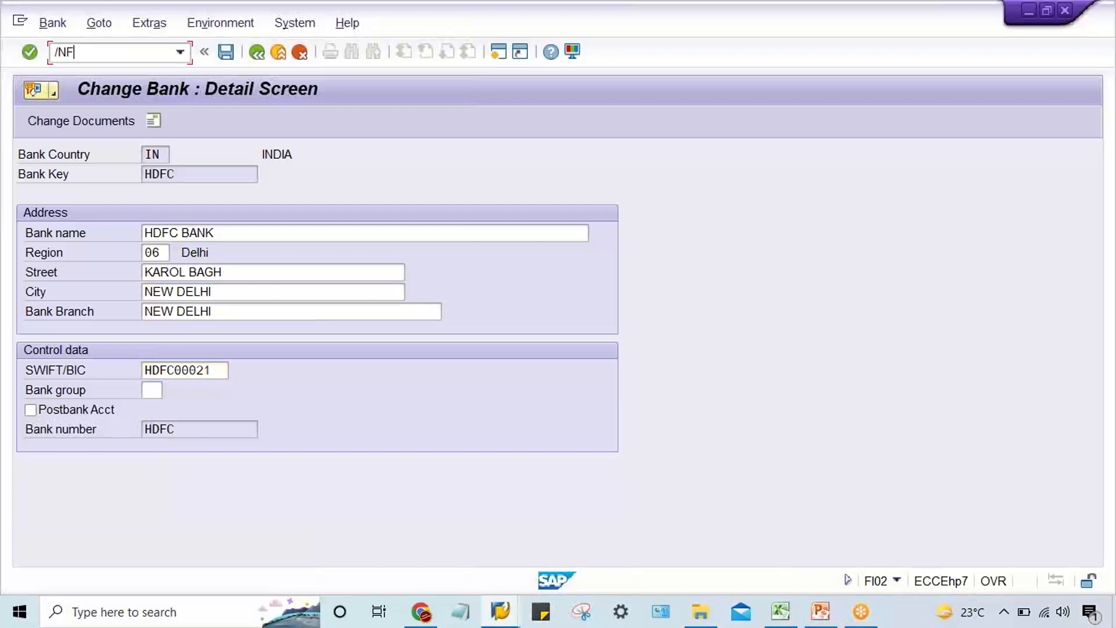
pyautogui.write('B60')
pyautogui.press('Return')
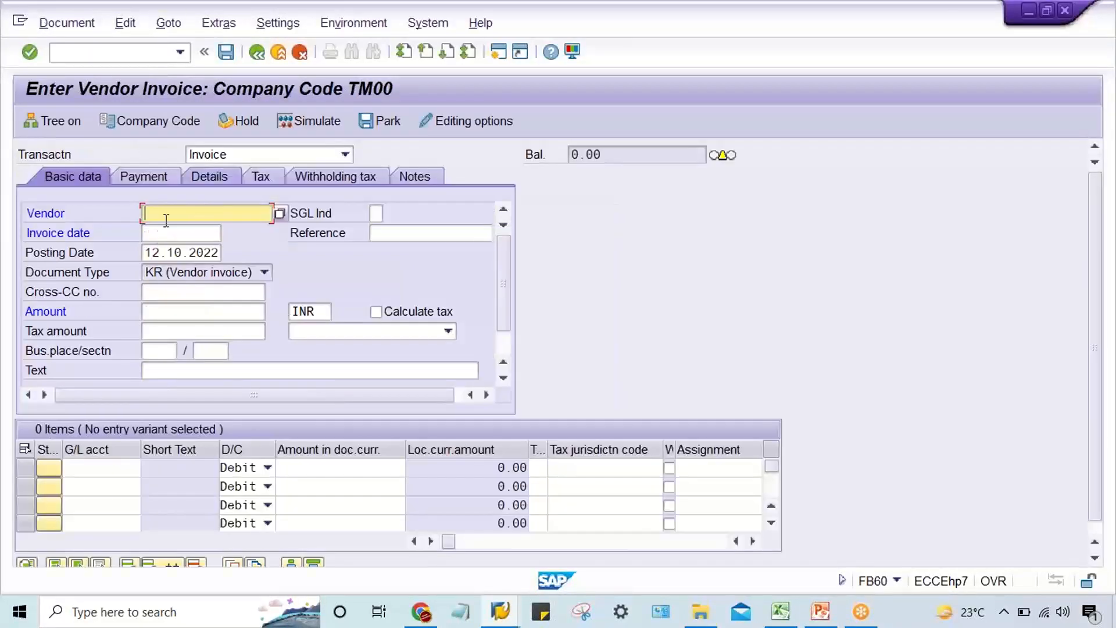
# Change the company code of the vendor invoice entry to TM22.
pyautogui.write('100549')
pyautogui.click(158, 119)
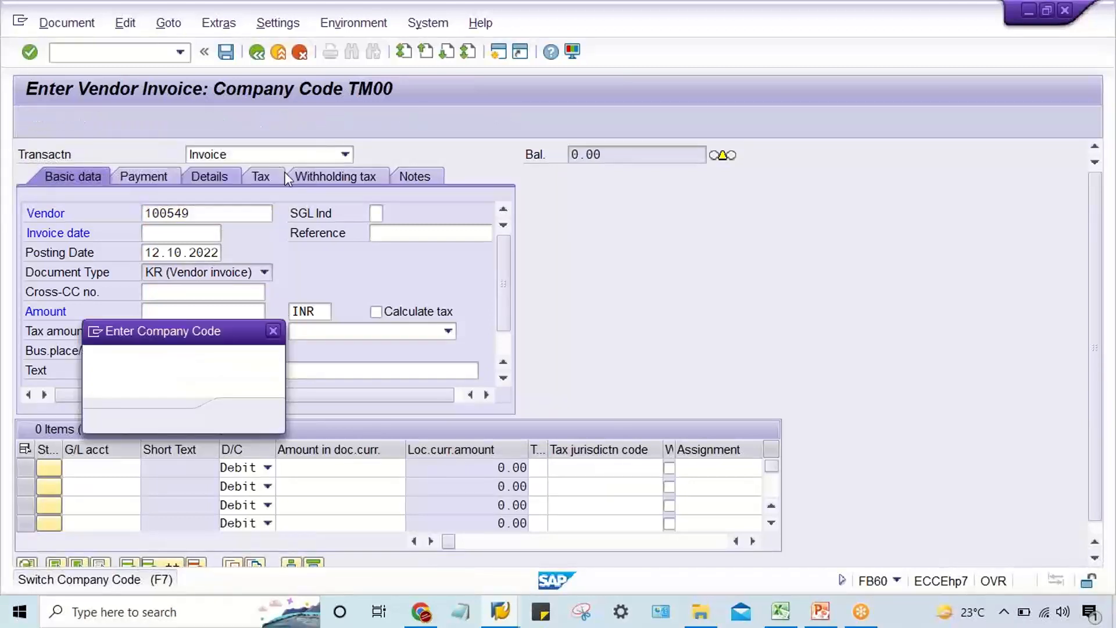
pyautogui.write('22')
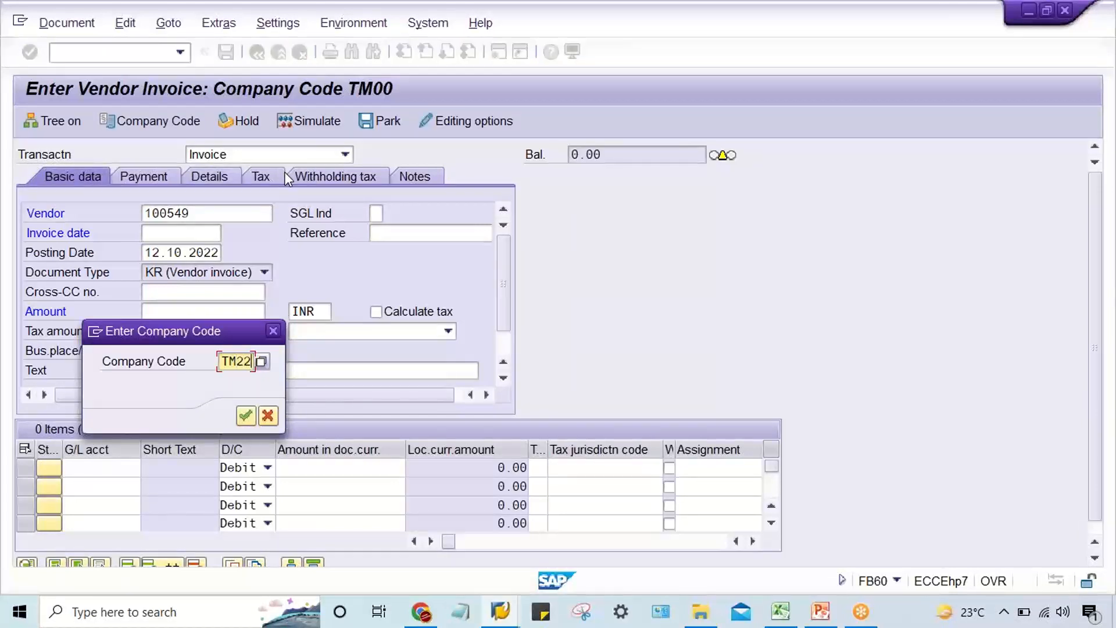
pyautogui.press('Return')
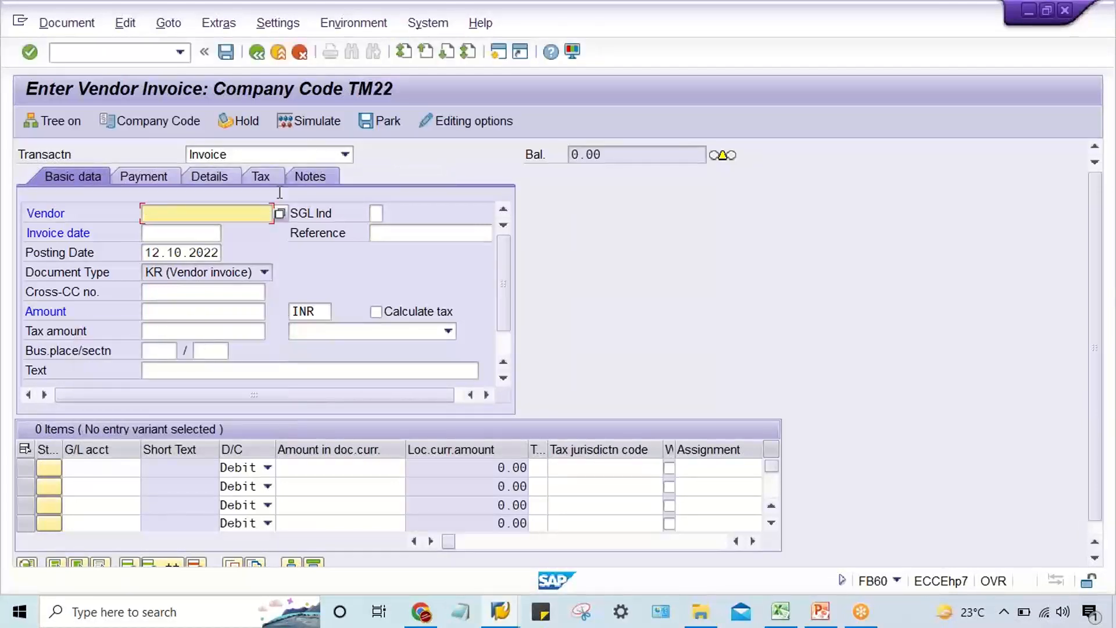
# Enter vendor ABC LTD _TM22's account in the invoice and set both the invoice date and posting date to 07.10.2022.
pyautogui.write('100549')
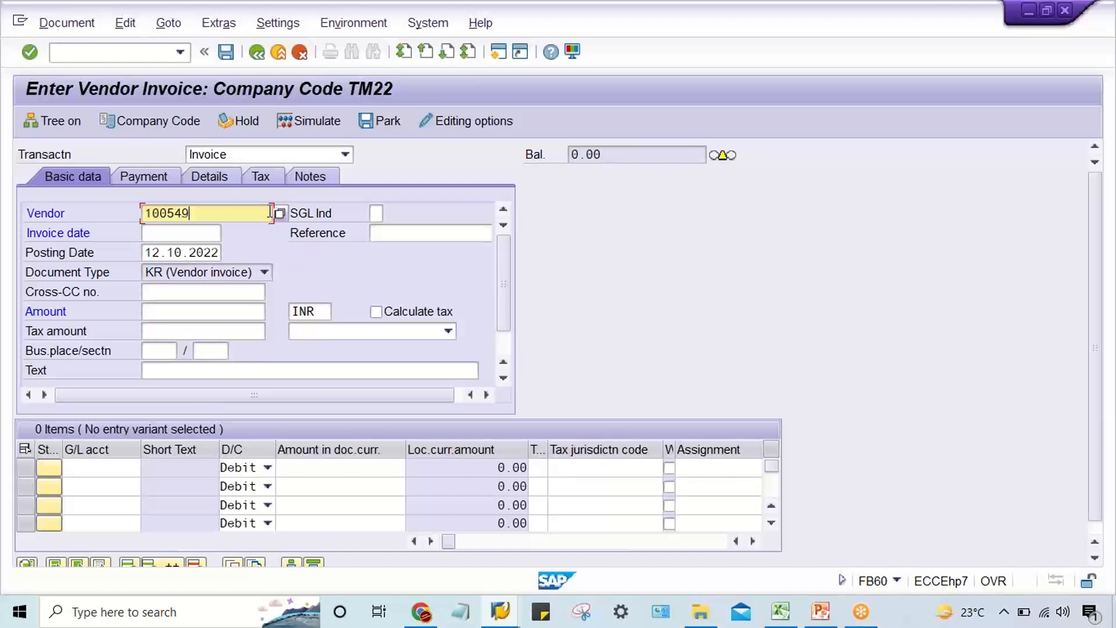
pyautogui.press('Tab')
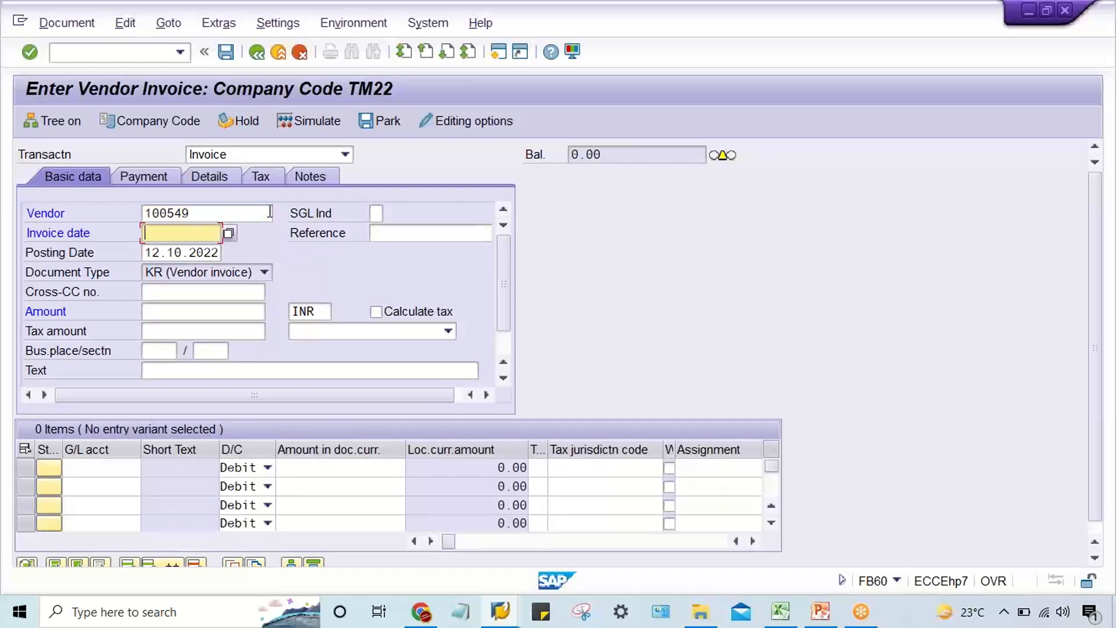
pyautogui.write('07.10.2022')
pyautogui.press('Tab')
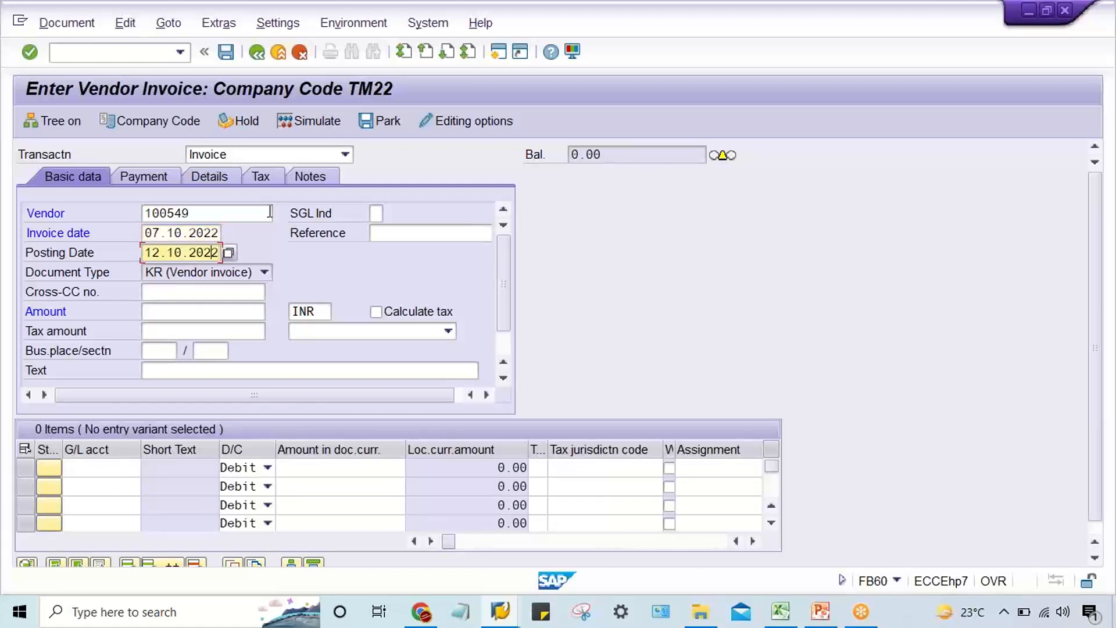
pyautogui.write('07')
pyautogui.press('Tab')
pyautogui.press('Tab')
pyautogui.press('Tab')
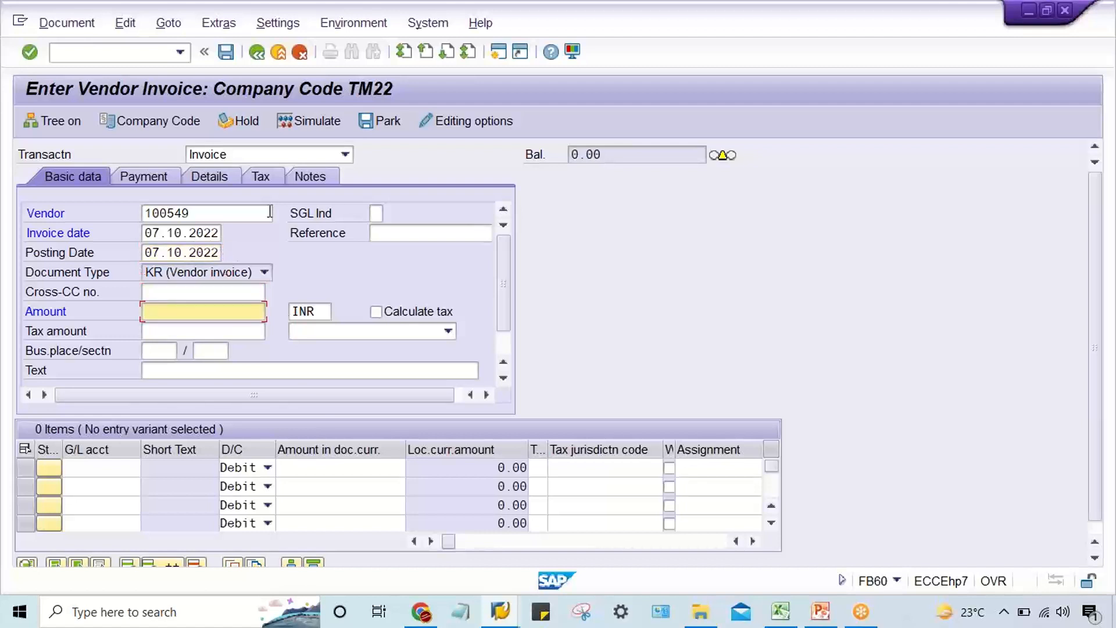
# Set the invoice amount to 2500 INR and add a debit line for G/L account 4000 with amount 2500.
pyautogui.write('2500')
pyautogui.click(89, 467)
pyautogui.write('4000')
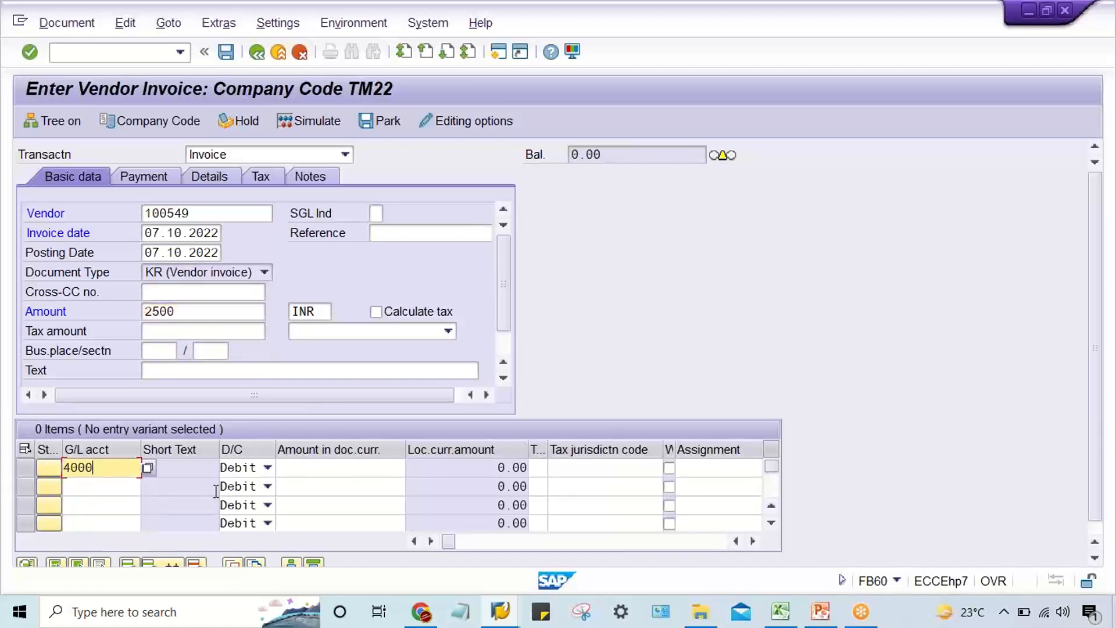
pyautogui.press('Tab')
pyautogui.press('Tab')
pyautogui.write('2500')
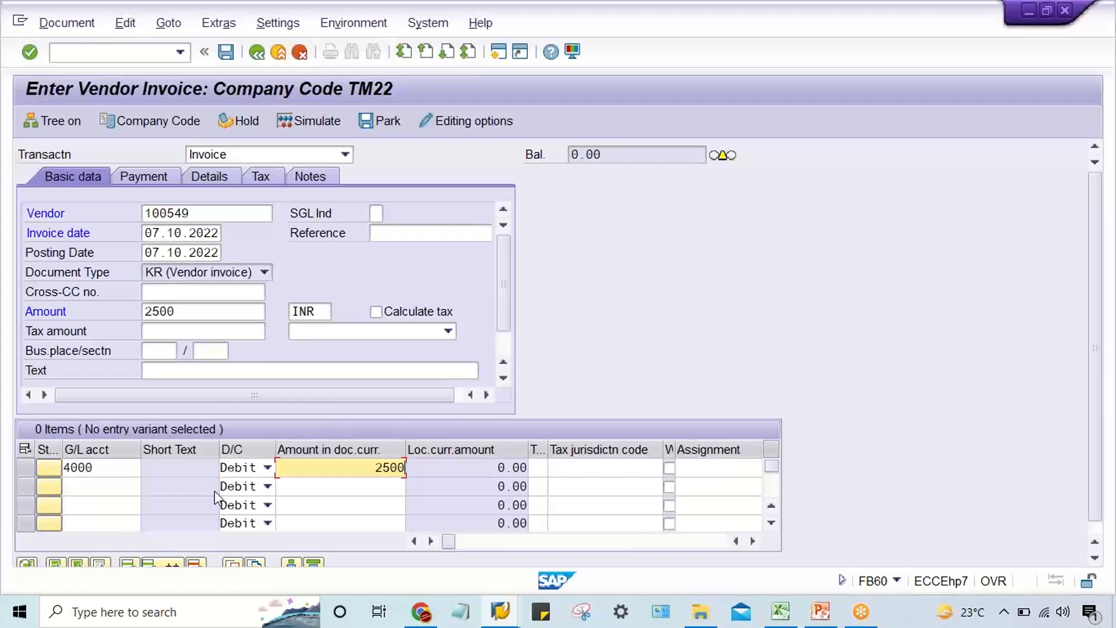
pyautogui.press('Return')
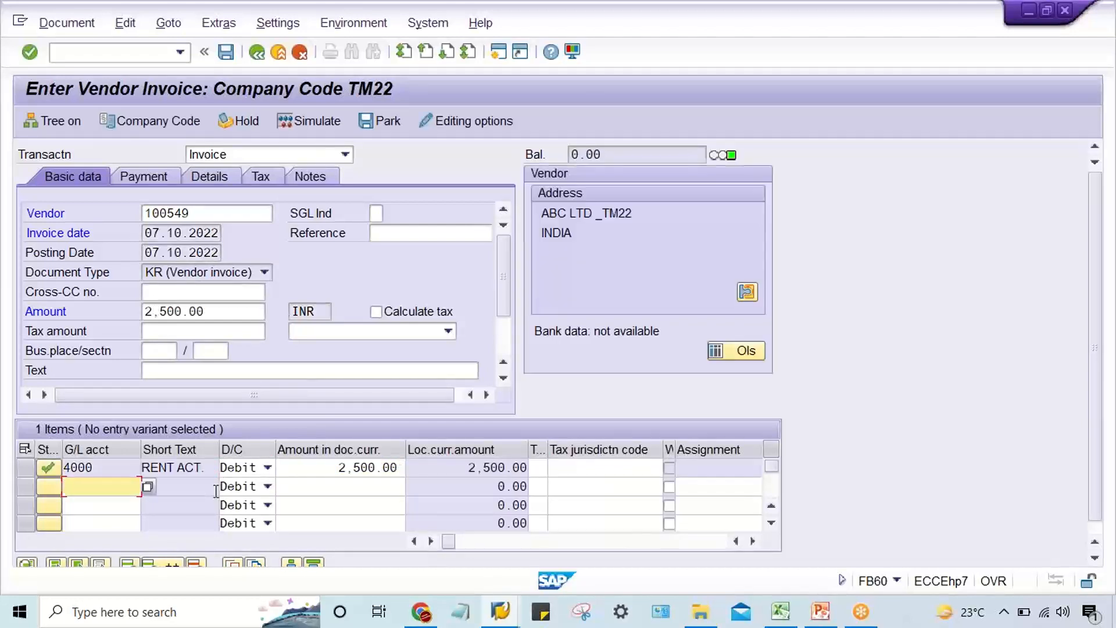
# Set the invoice's payment terms to 0001, accept the changed terms and check the resulting baseline date.
pyautogui.click(140, 176)
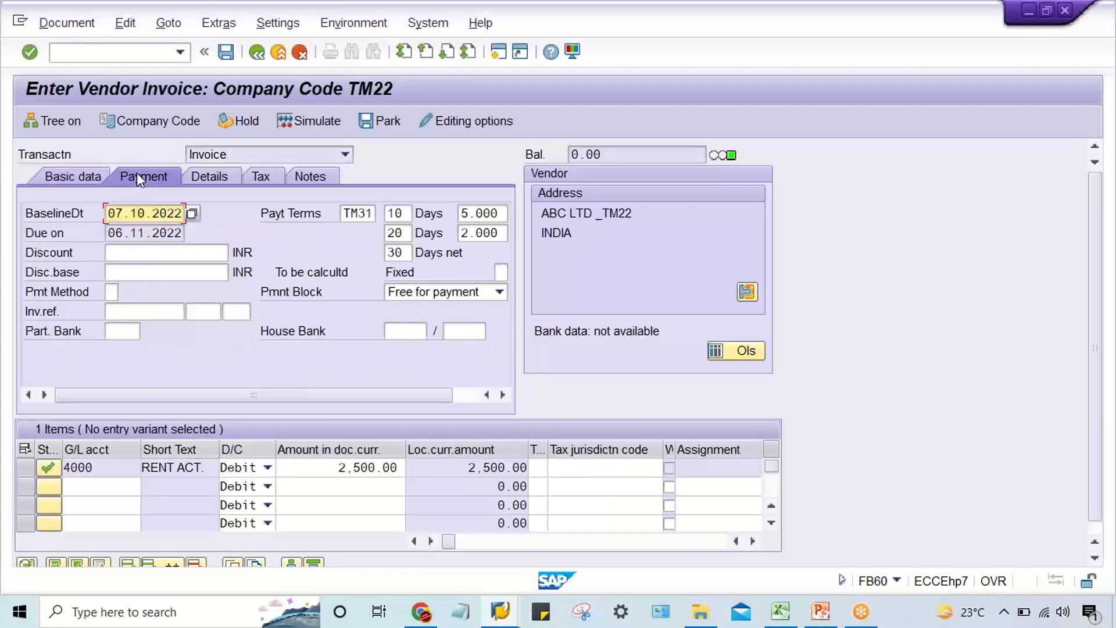
pyautogui.doubleClick(344, 211)
pyautogui.write('00')
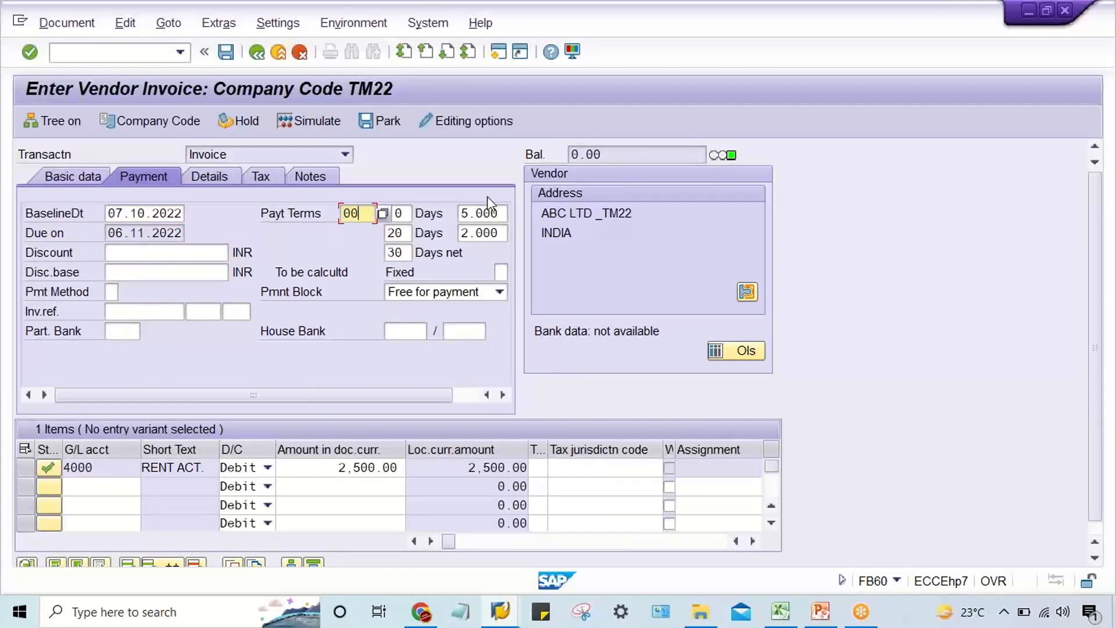
pyautogui.write('0')
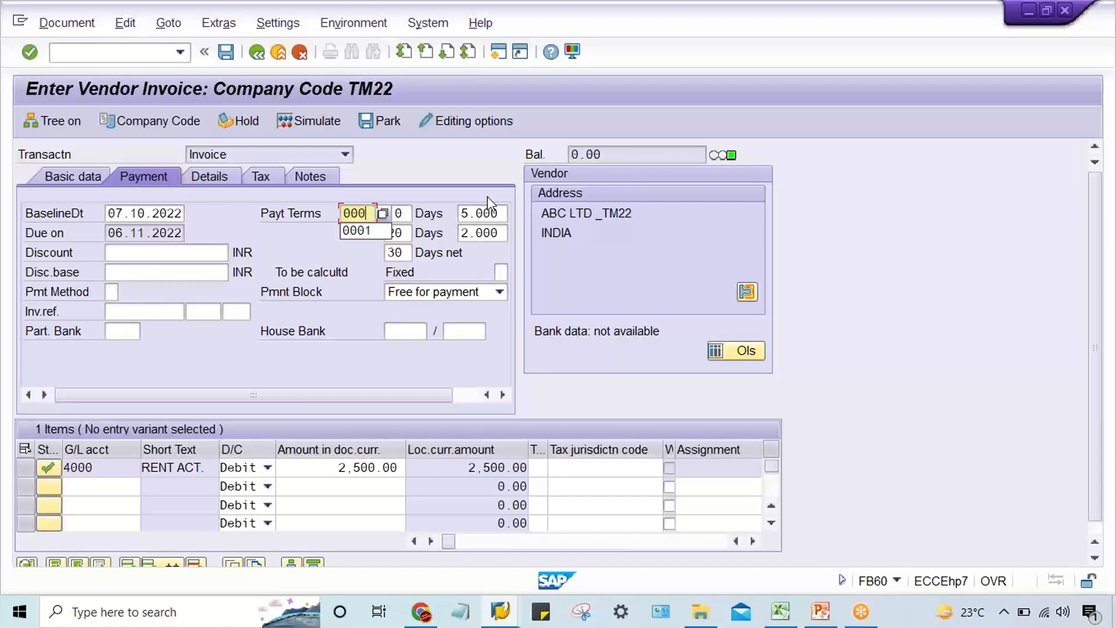
pyautogui.write('1')
pyautogui.press('Return')
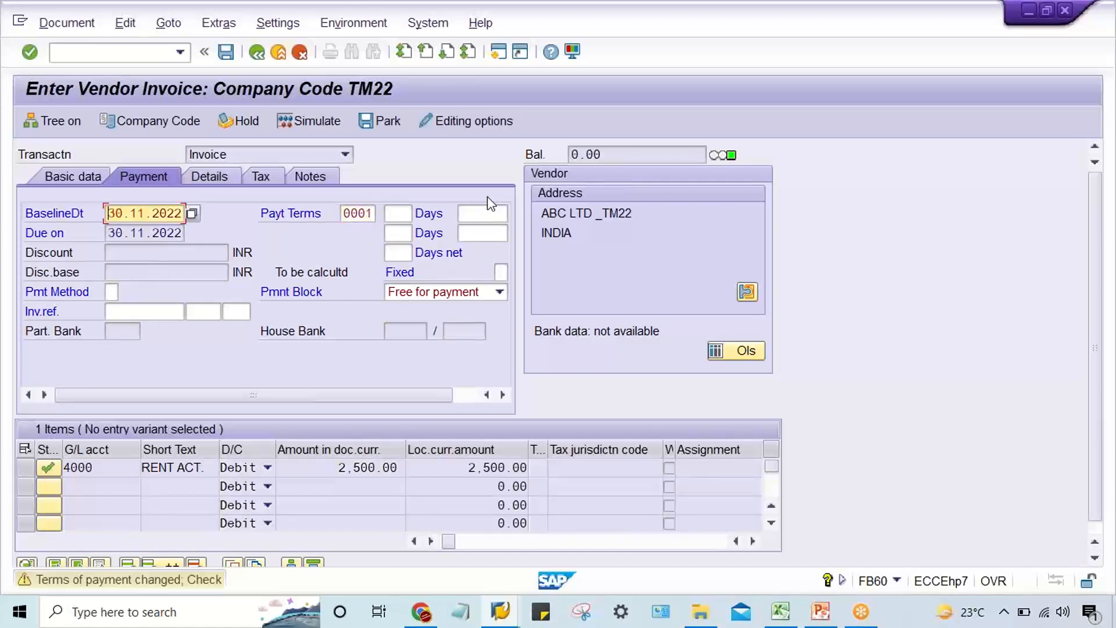
pyautogui.press('Return')
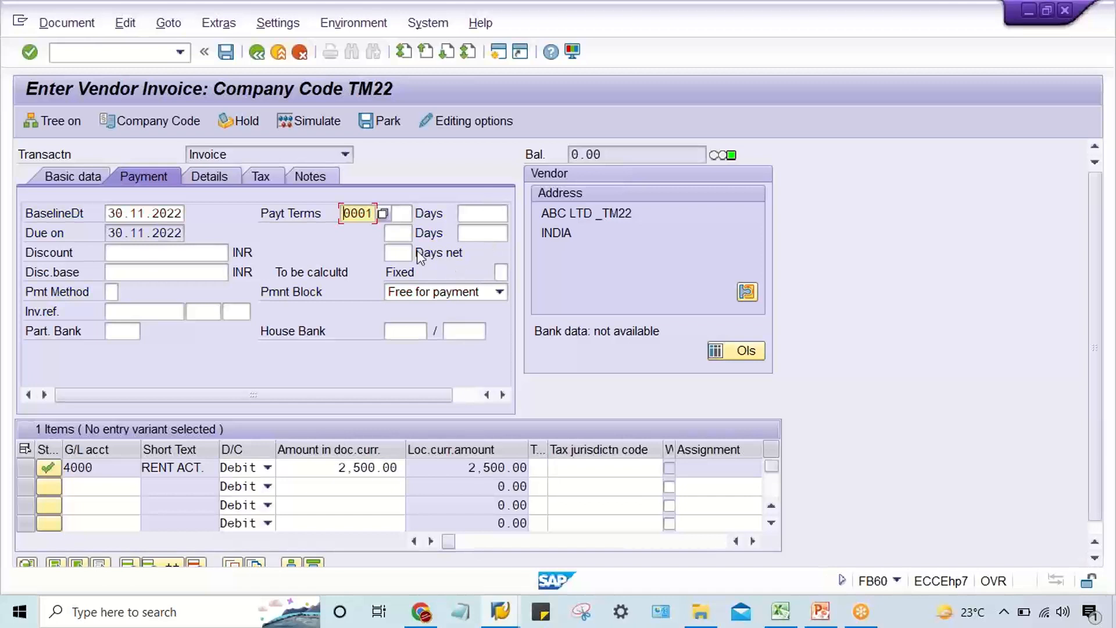
pyautogui.click(106, 214)
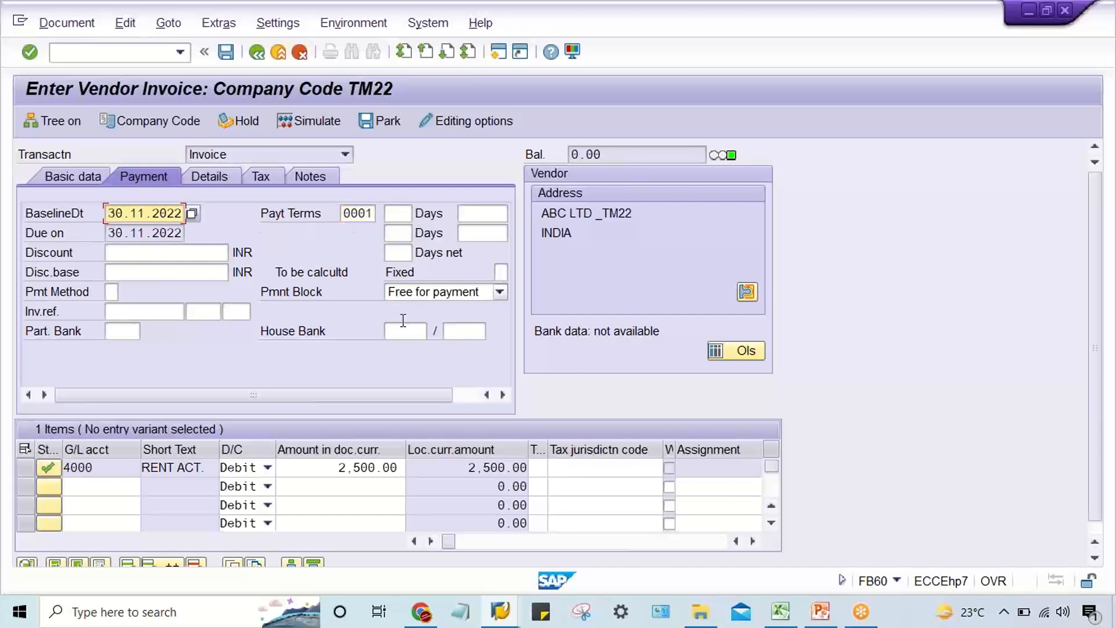
# Switch to the Change Vendor session and start transaction OBB8 for the terms of payment.
pyautogui.click(503, 618)
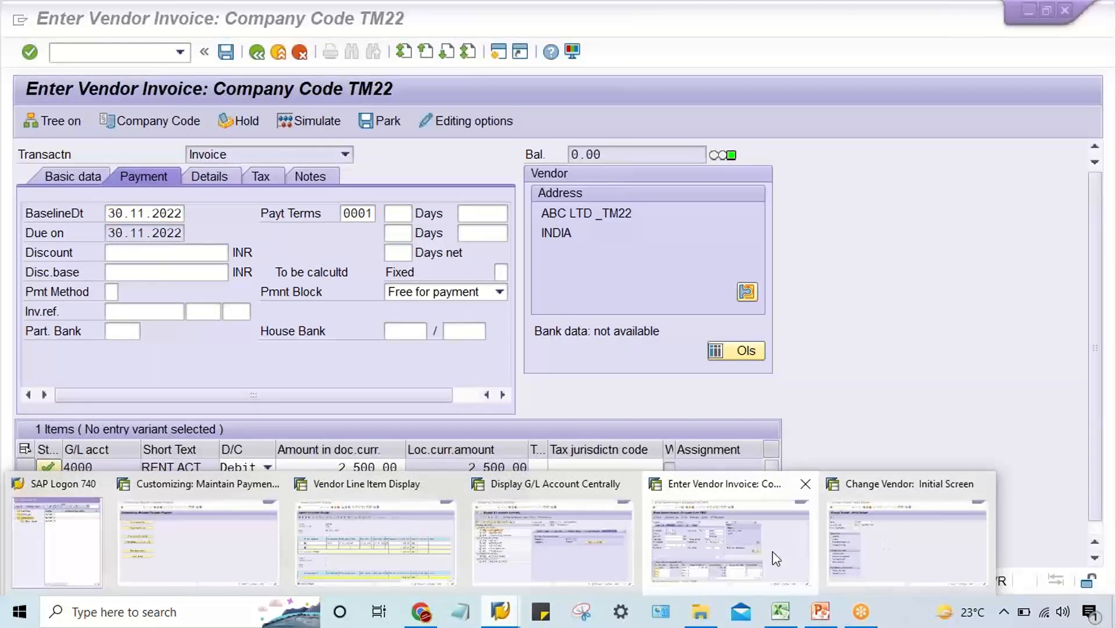
pyautogui.click(879, 552)
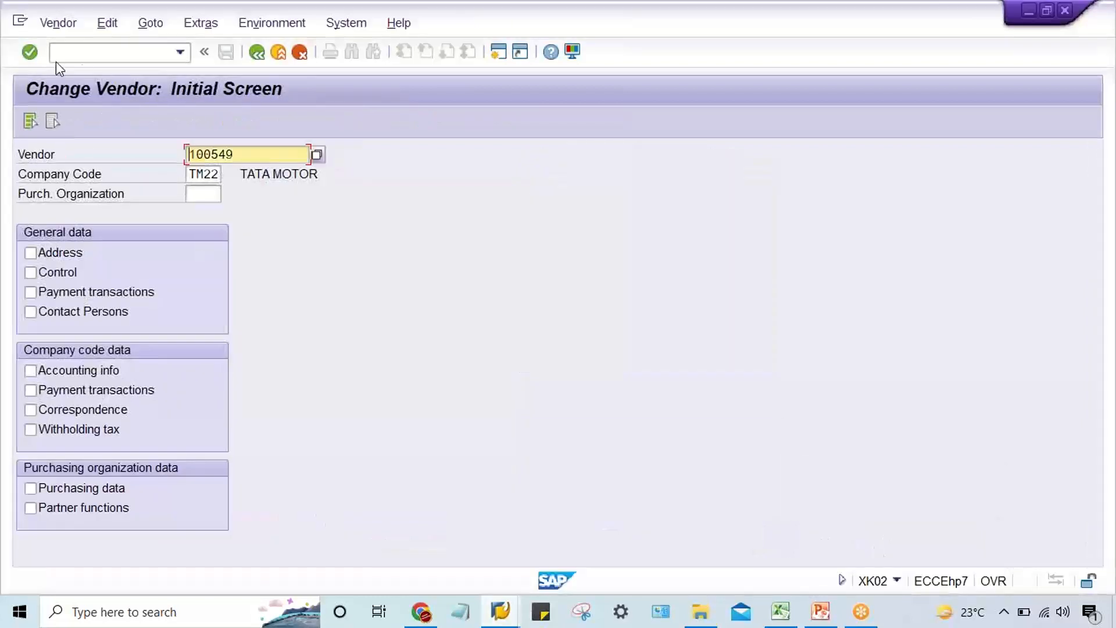
pyautogui.click(90, 62)
pyautogui.write('/N')
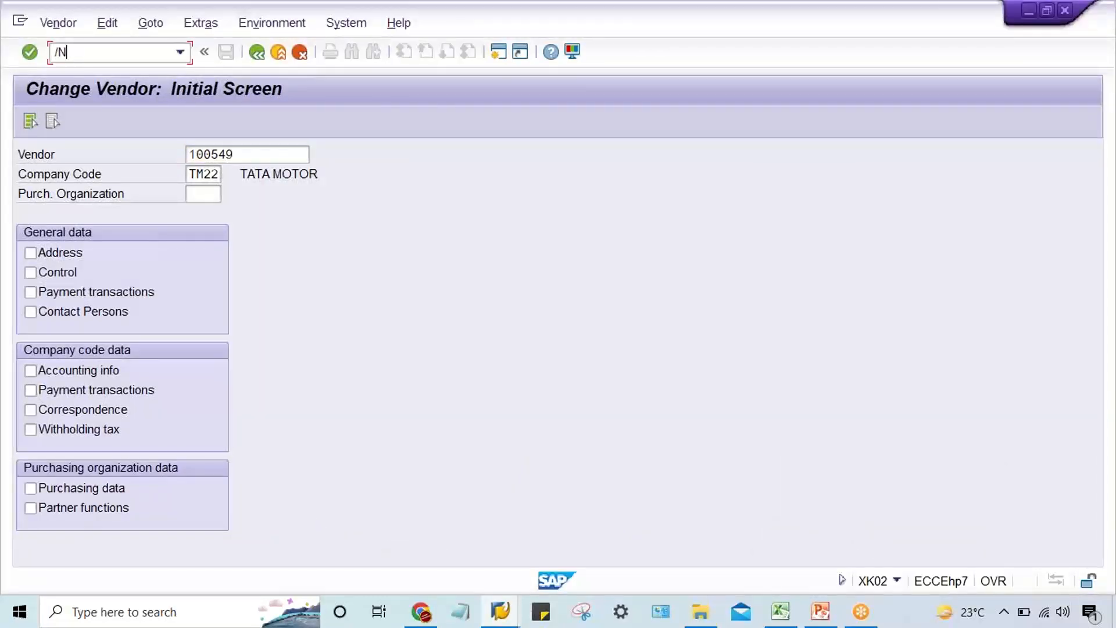
pyautogui.write('OBB8')
pyautogui.press('Return')
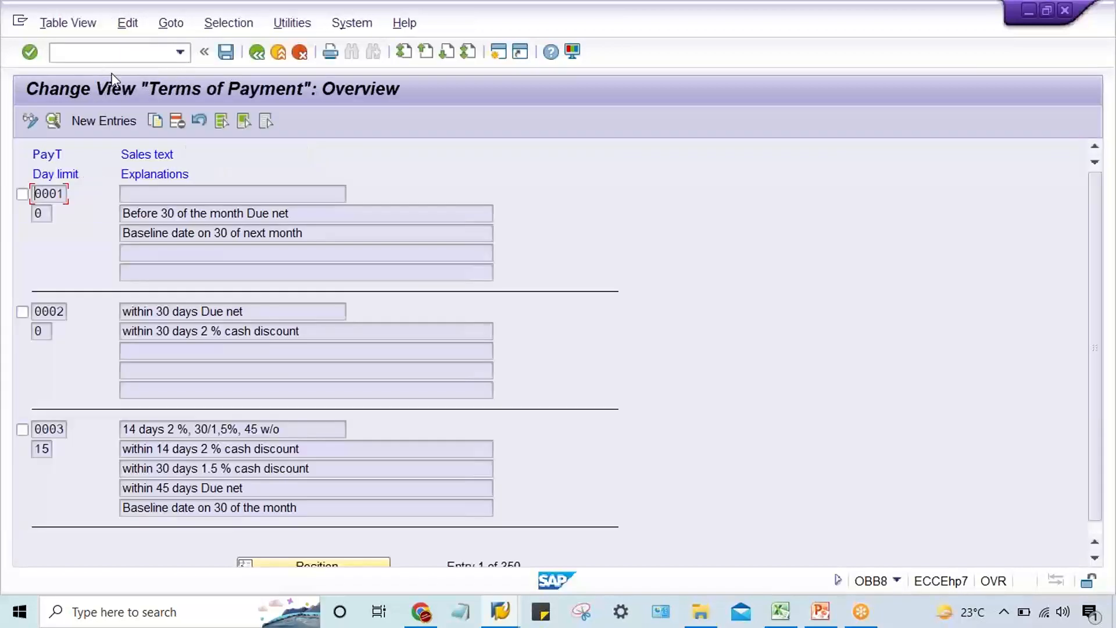
# In the details of payment terms 0001, clear the baseline date's fixed day and additional months and the first term's fixed date.
pyautogui.doubleClick(165, 195)
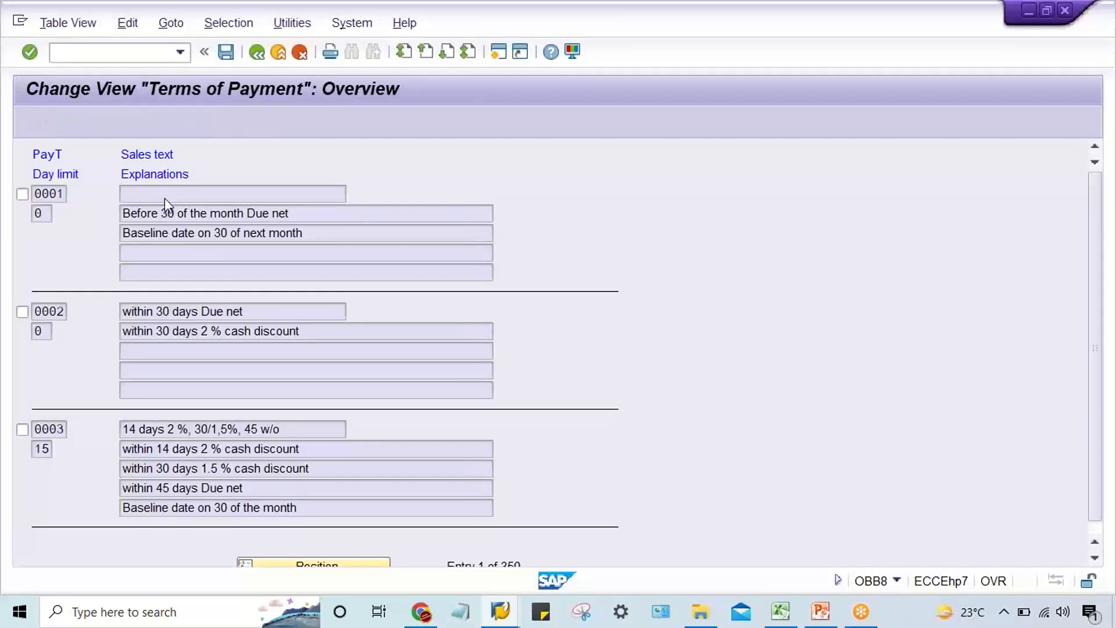
pyautogui.doubleClick(437, 213)
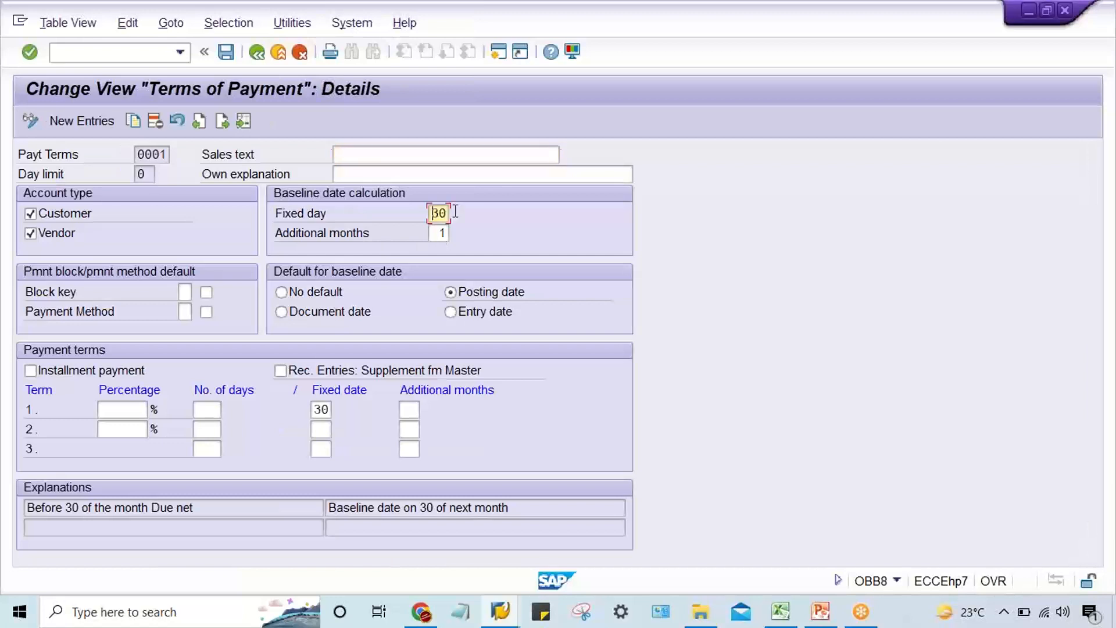
pyautogui.press('BackSpace')
pyautogui.press('Tab')
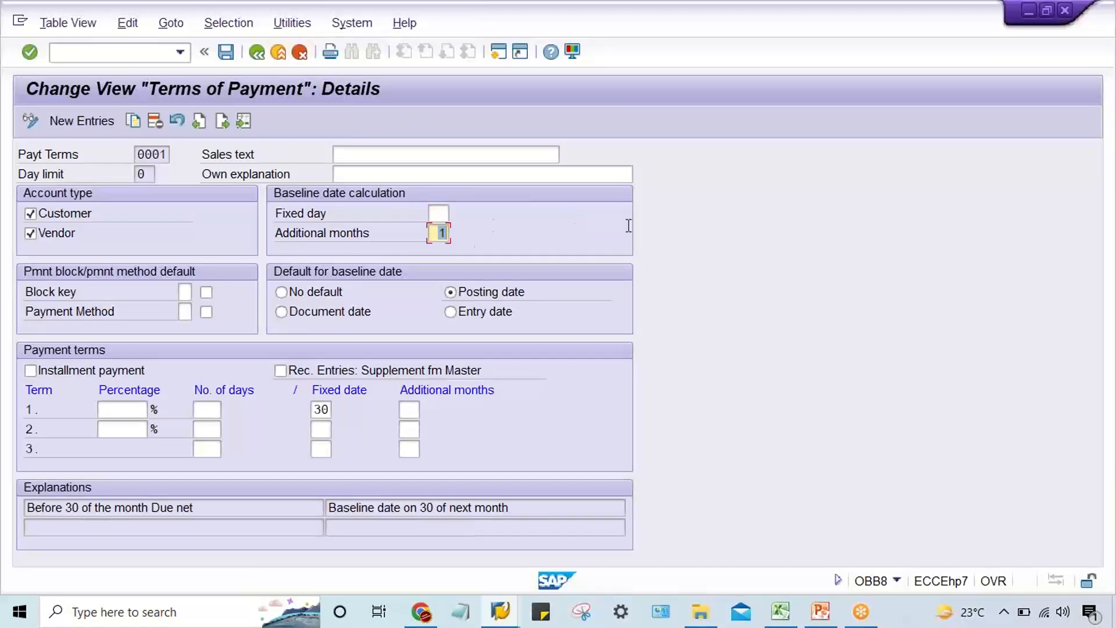
pyautogui.press('BackSpace')
pyautogui.press('Return')
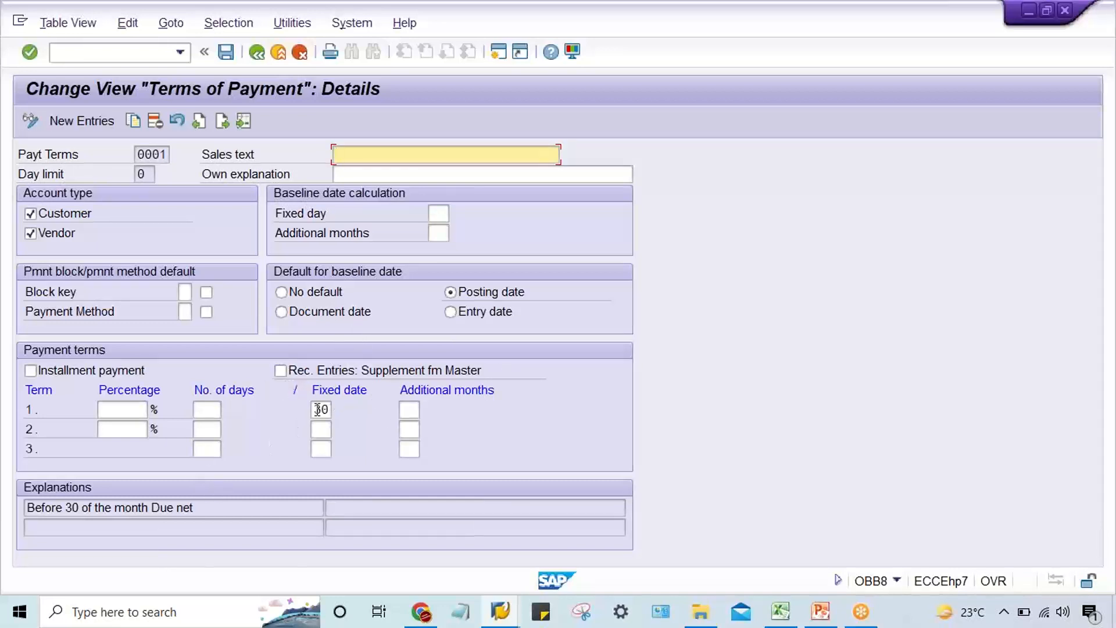
pyautogui.moveTo(318, 409); pyautogui.dragTo(556, 410)
pyautogui.press('Delete')
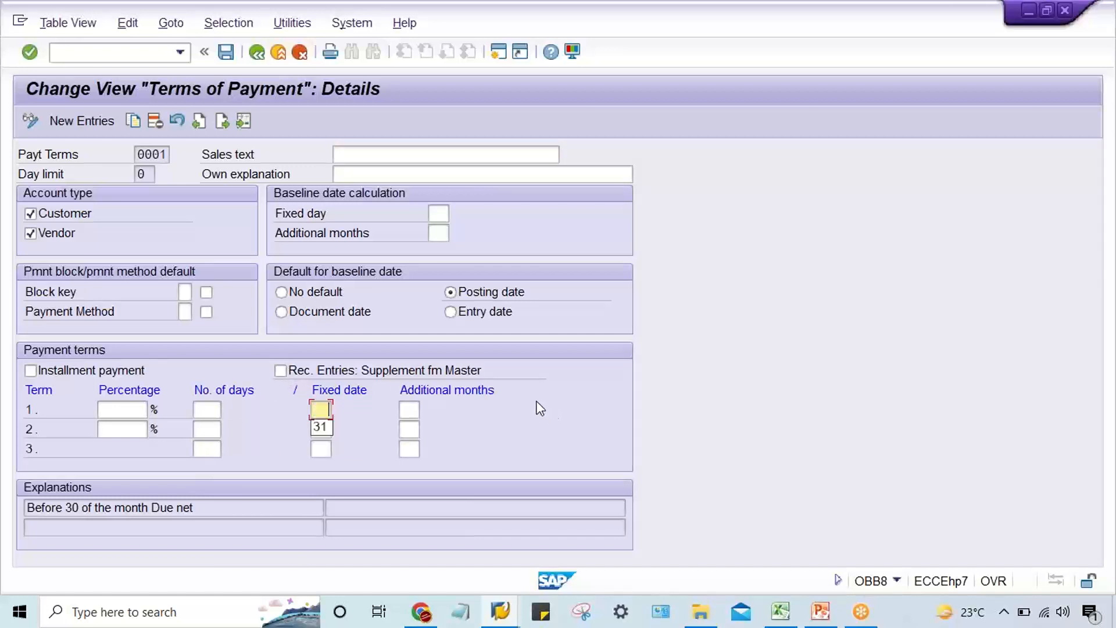
pyautogui.press('Return')
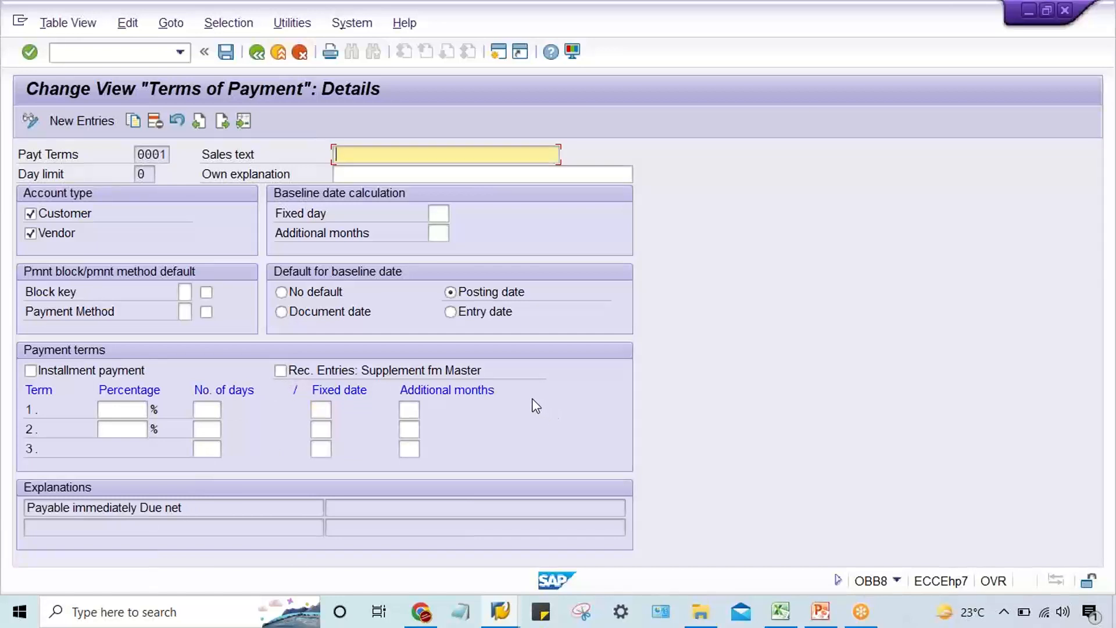
# Copy the explanation "Payable immediately Due net" into the sales text of payment terms 0001 and save under the TATA MOTOR customizing request.
pyautogui.moveTo(225, 512); pyautogui.dragTo(3, 518)
pyautogui.hotkey('ctrl', 'c')
pyautogui.click(2, 515)
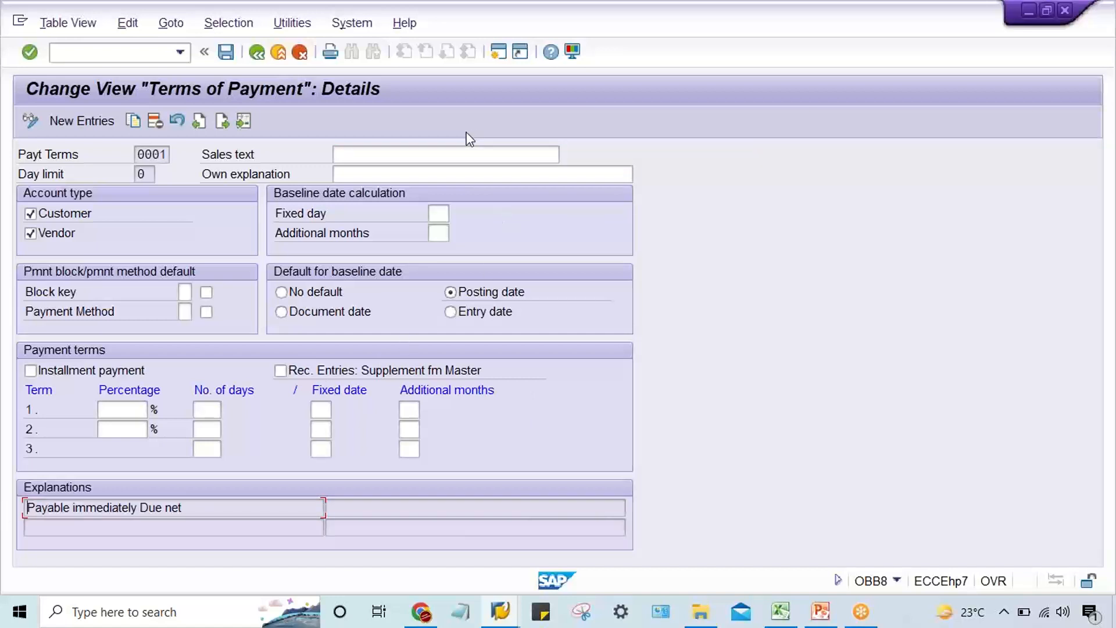
pyautogui.click(414, 155)
pyautogui.hotkey('ctrl', 'v')
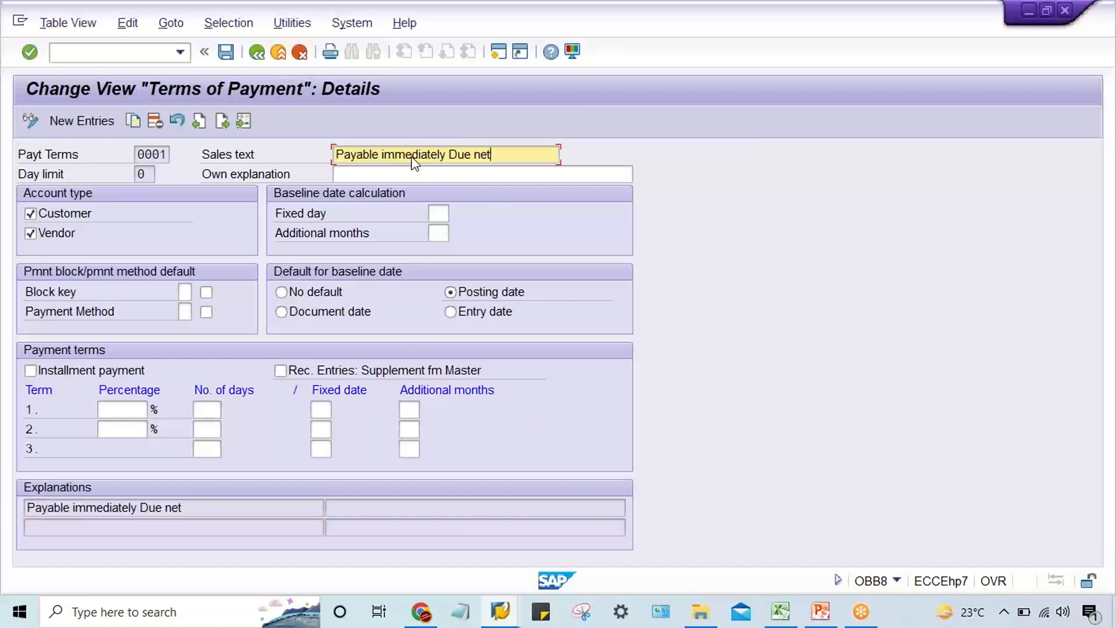
pyautogui.press('Return')
pyautogui.hotkey('ctrl', 's')
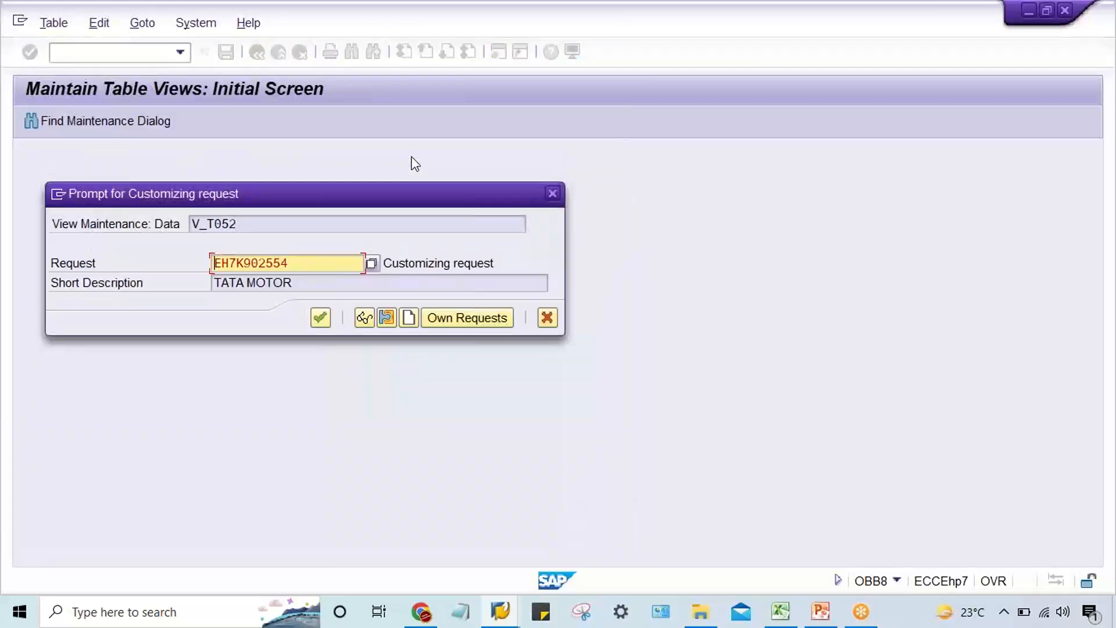
pyautogui.press('Return')
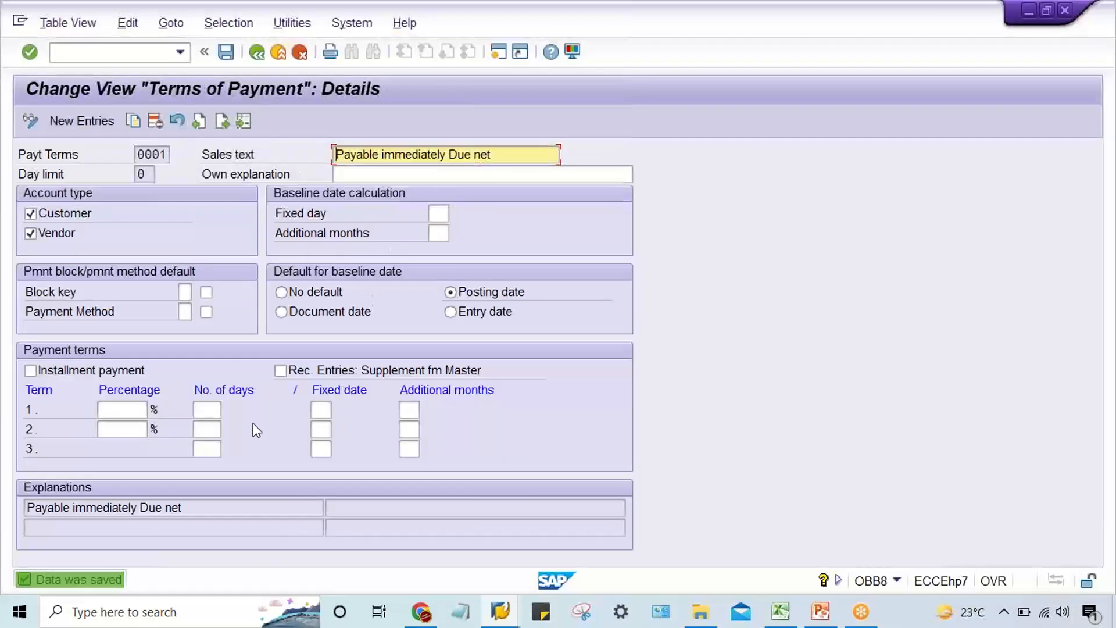
pyautogui.click(214, 409)
pyautogui.click(215, 431)
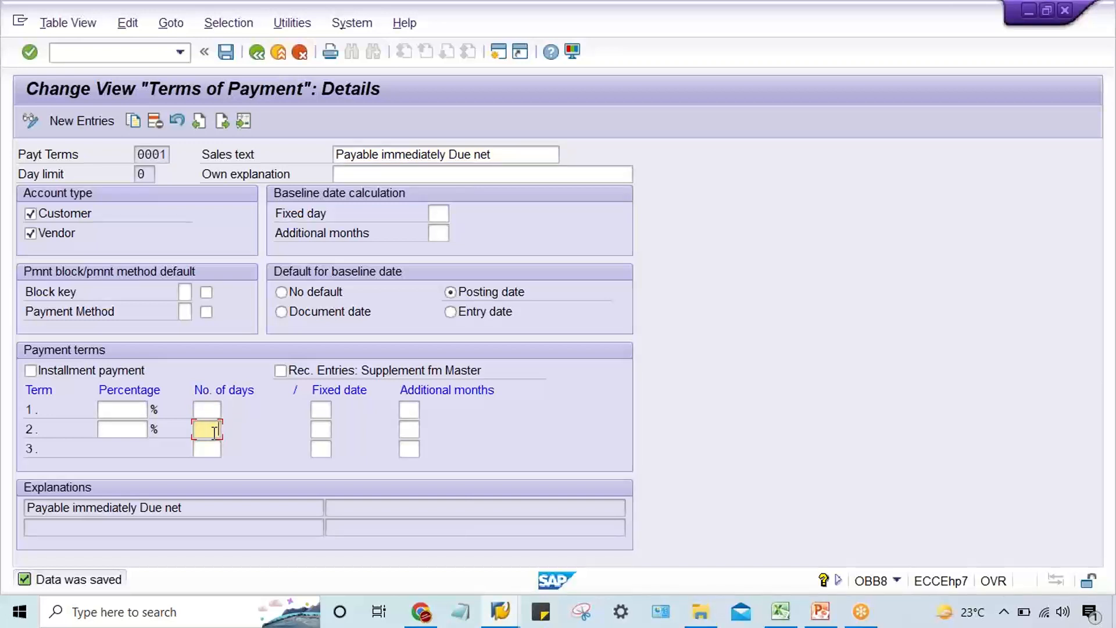
# Save payment terms 0001 once more and switch to the Enter Vendor Invoice session.
pyautogui.hotkey('ctrl', 's')
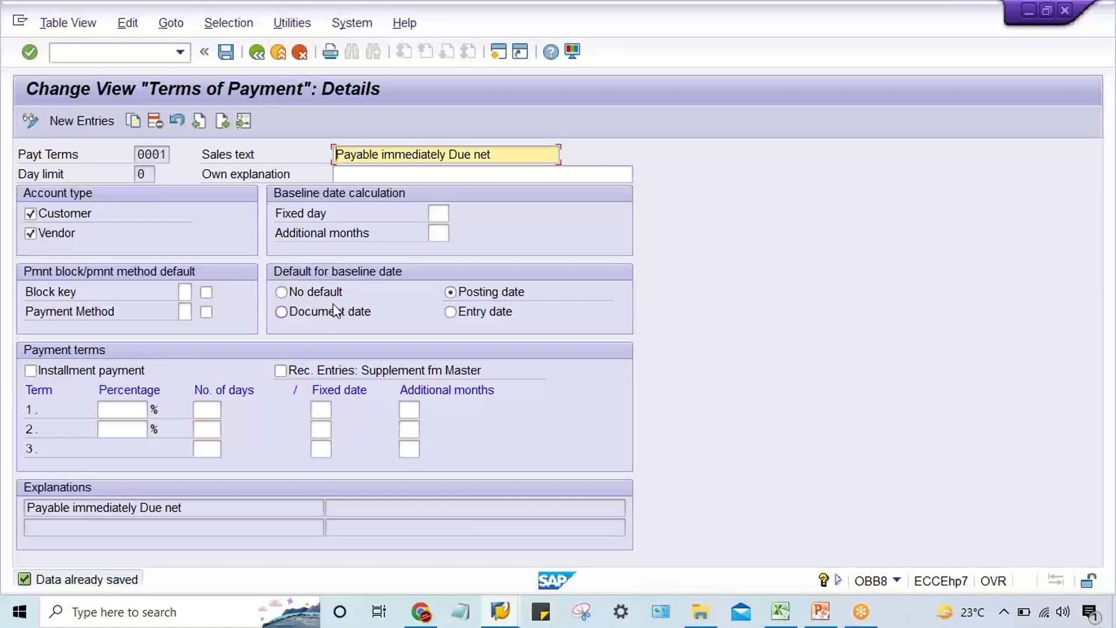
pyautogui.moveTo(140, 153); pyautogui.dragTo(174, 155)
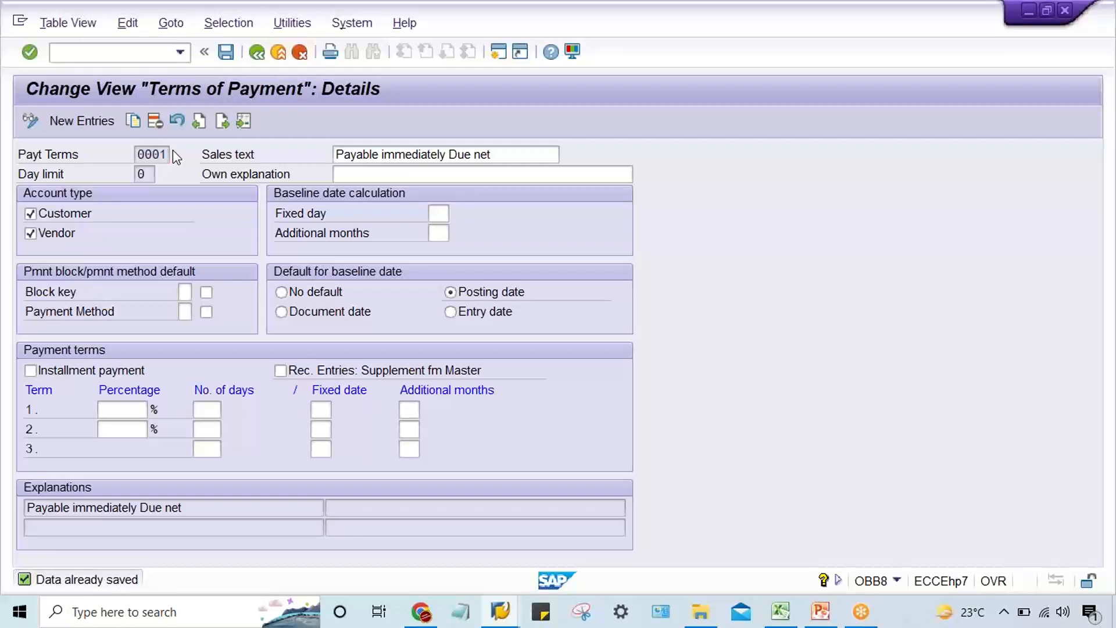
pyautogui.press('Tab')
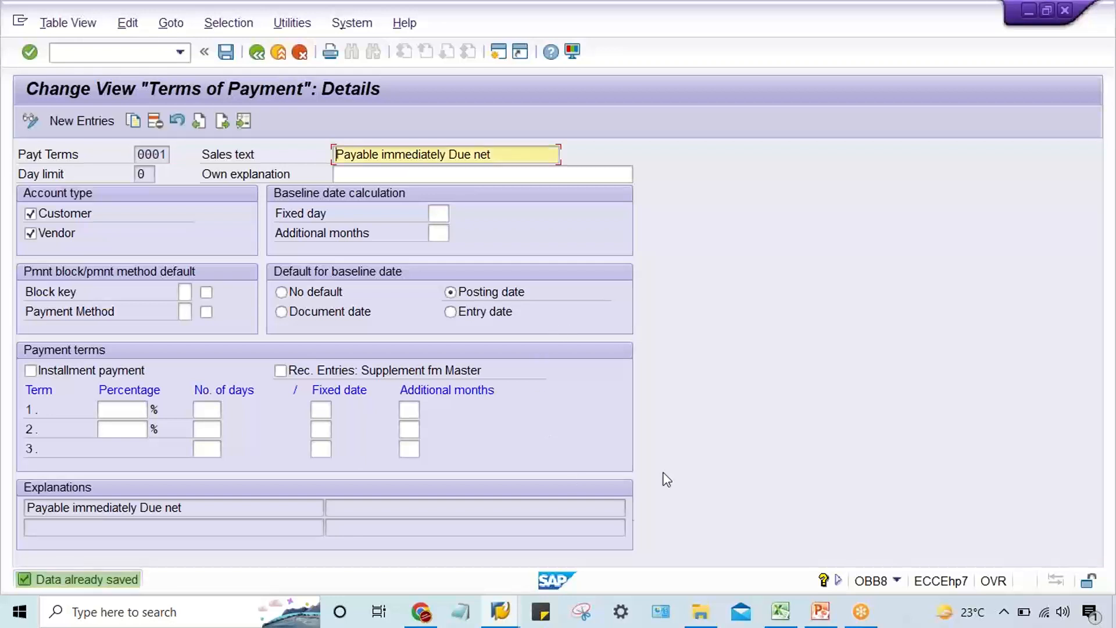
pyautogui.click(500, 612)
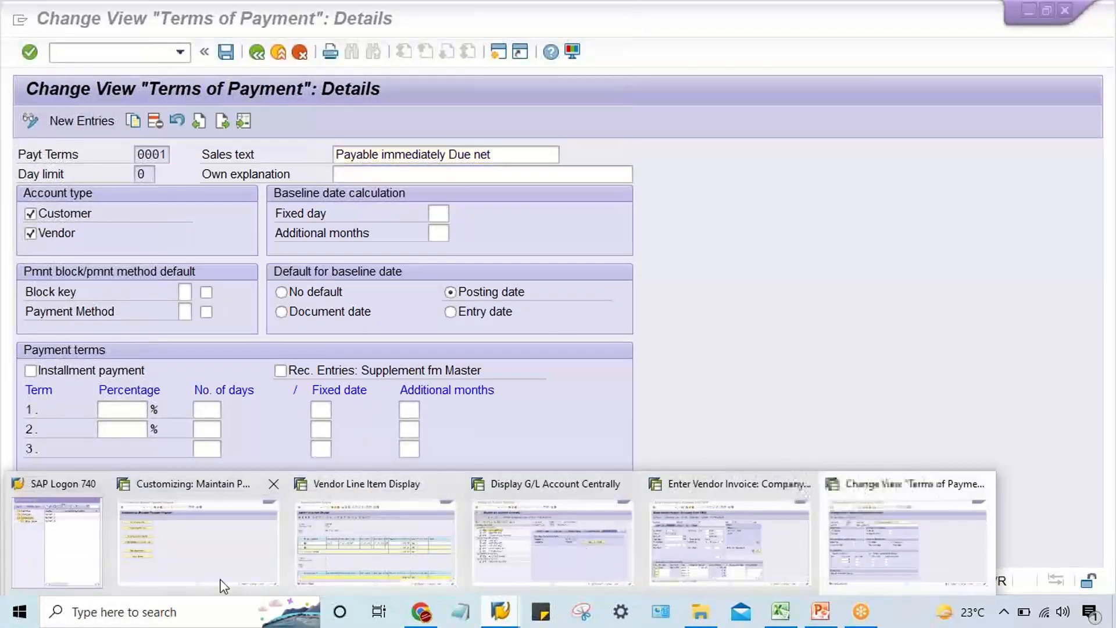
pyautogui.click(744, 528)
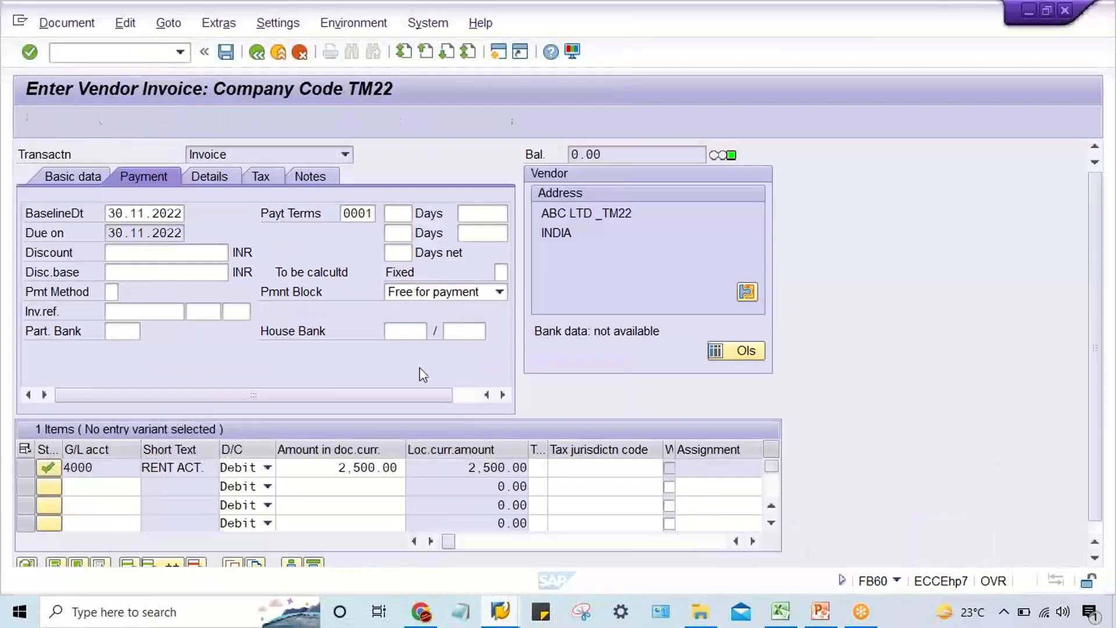
# Clear and reselect payment terms 0001 in the unposted vendor invoice.
pyautogui.click(375, 214)
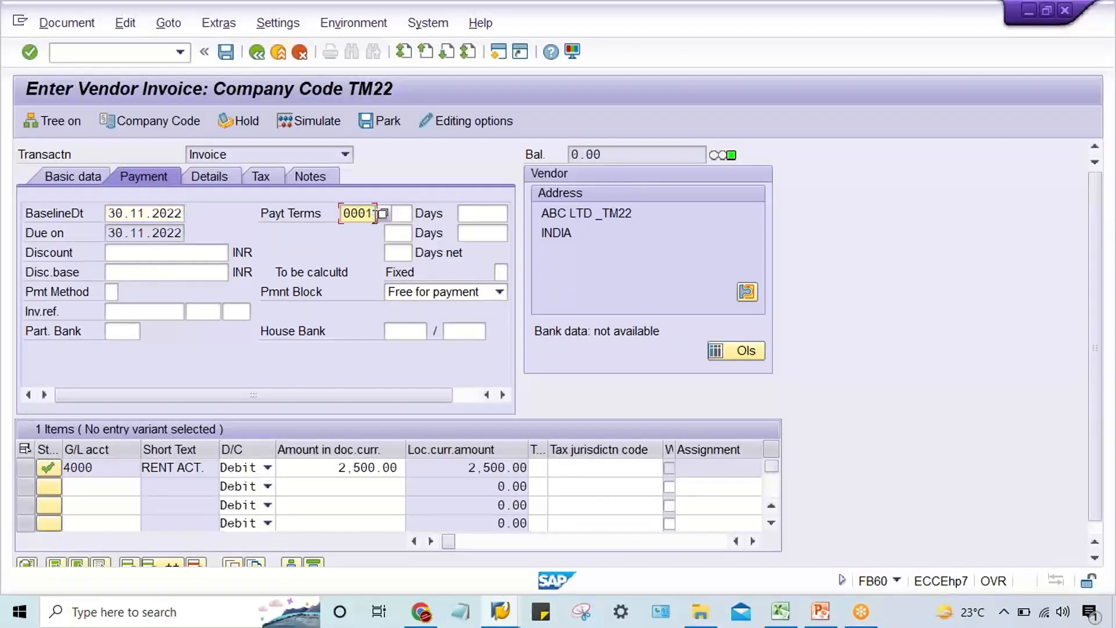
pyautogui.doubleClick(375, 215)
pyautogui.press('BackSpace')
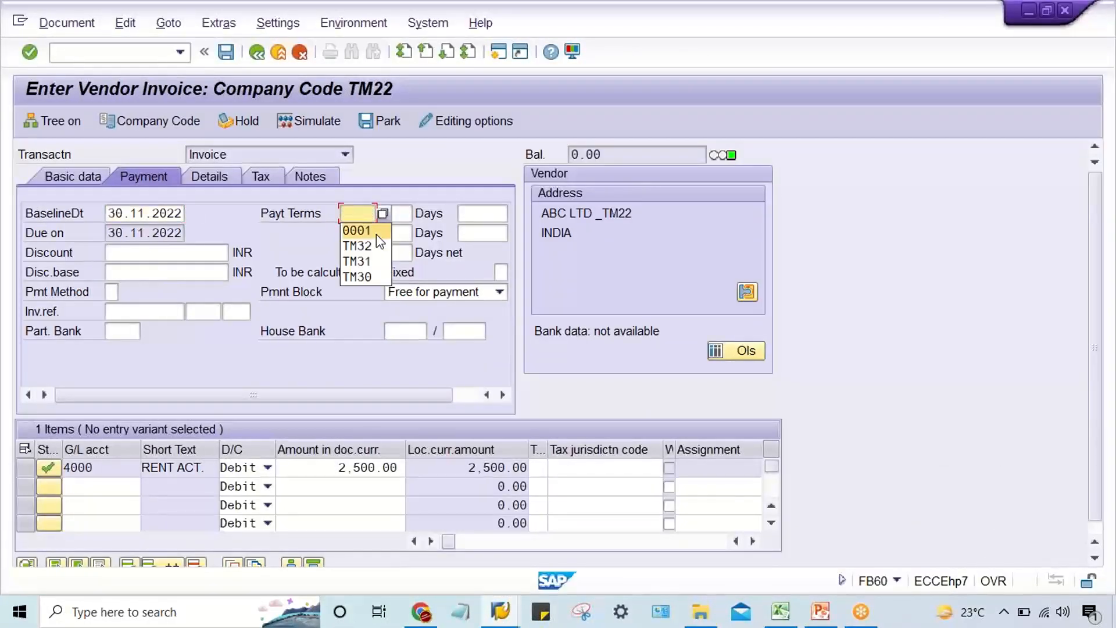
pyautogui.click(376, 235)
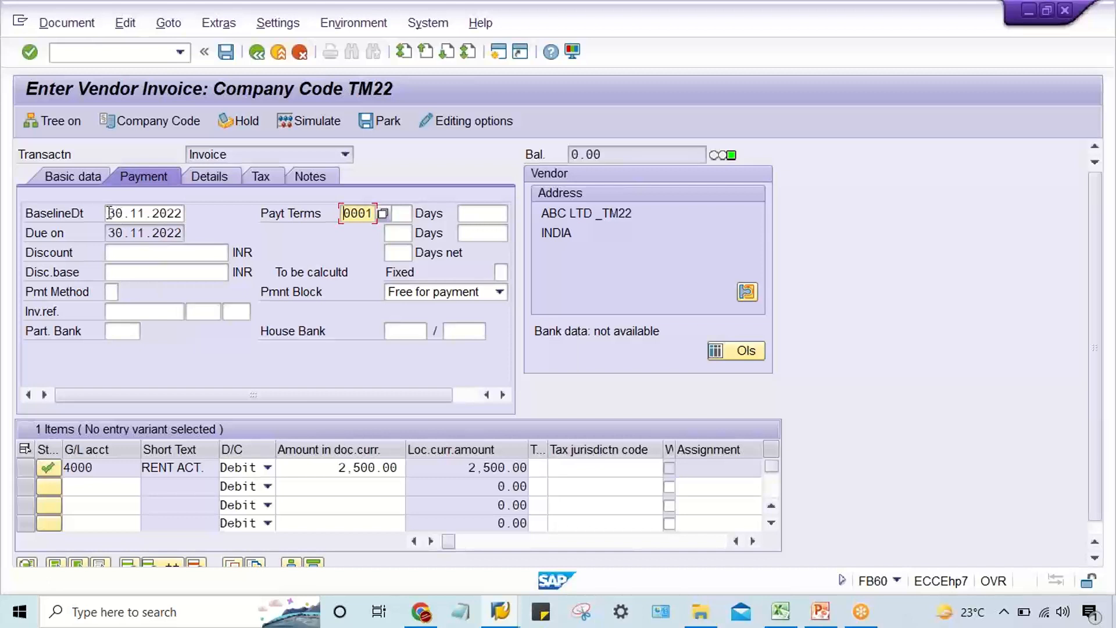
# Restart transaction FB60 and enter vendor ABC LTD _TM22's number with invoice date and posting date 07.10.2022.
pyautogui.click(180, 52)
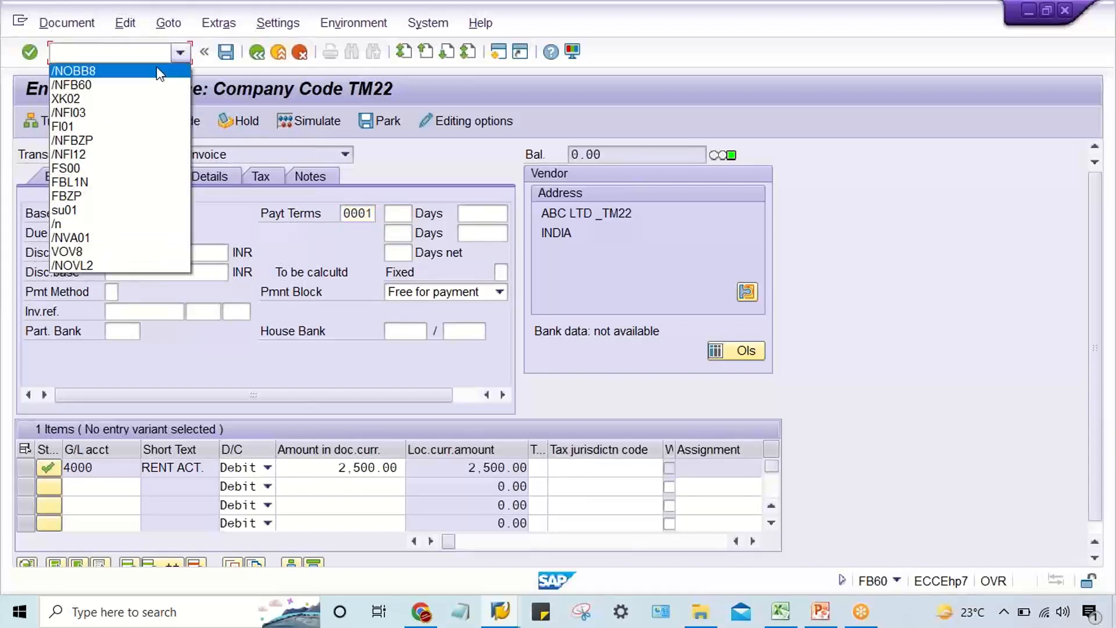
pyautogui.click(138, 86)
pyautogui.press('Return')
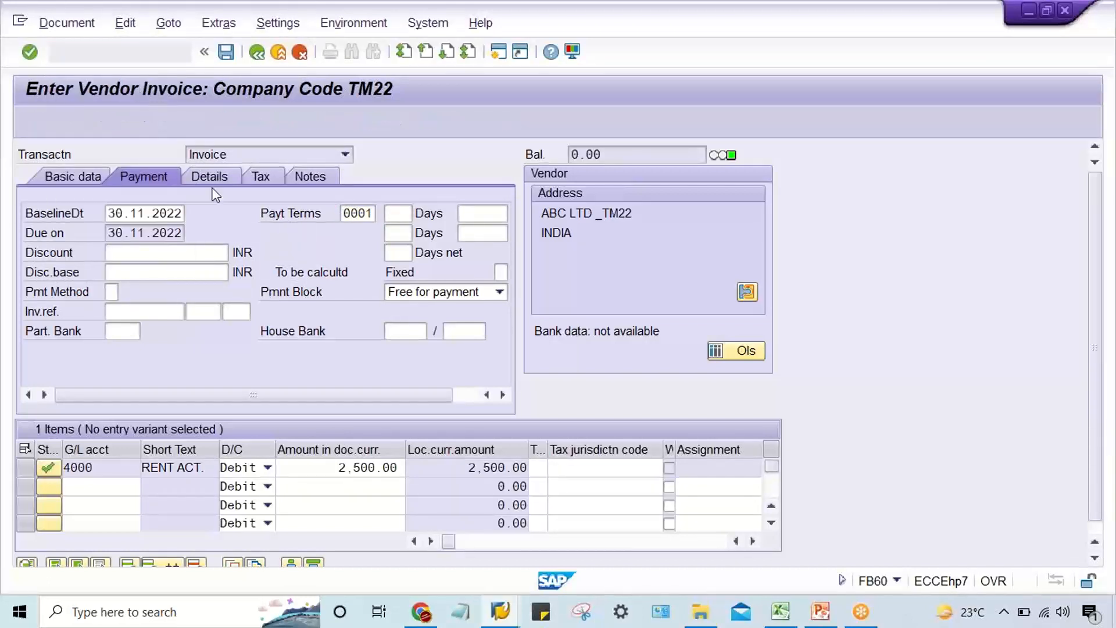
pyautogui.click(156, 212)
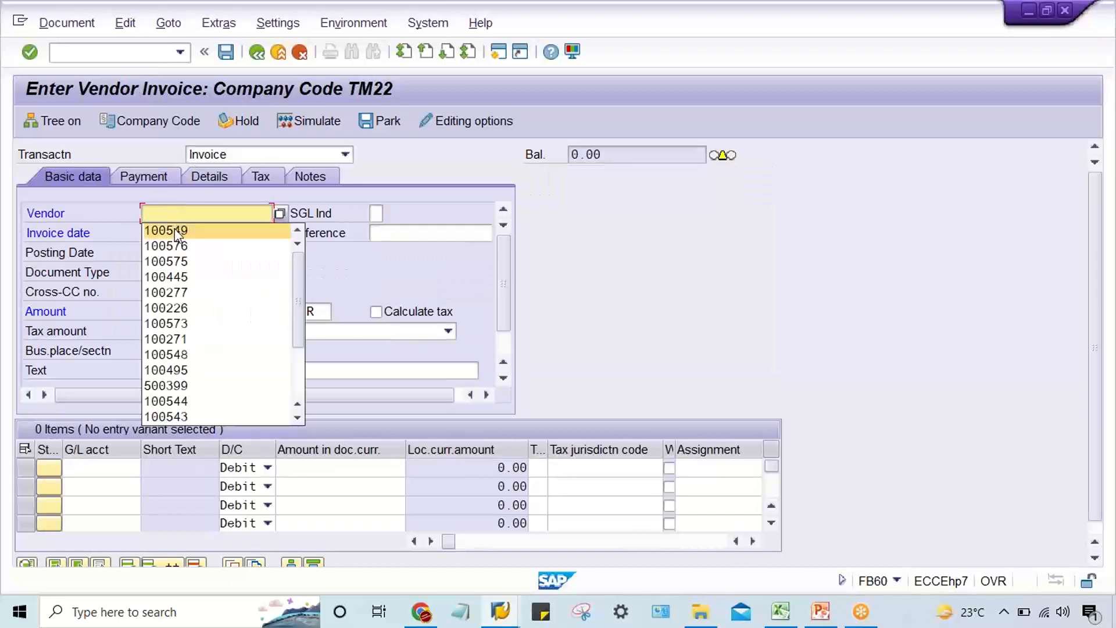
pyautogui.click(177, 233)
pyautogui.click(177, 233)
pyautogui.click(174, 249)
pyautogui.click(167, 252)
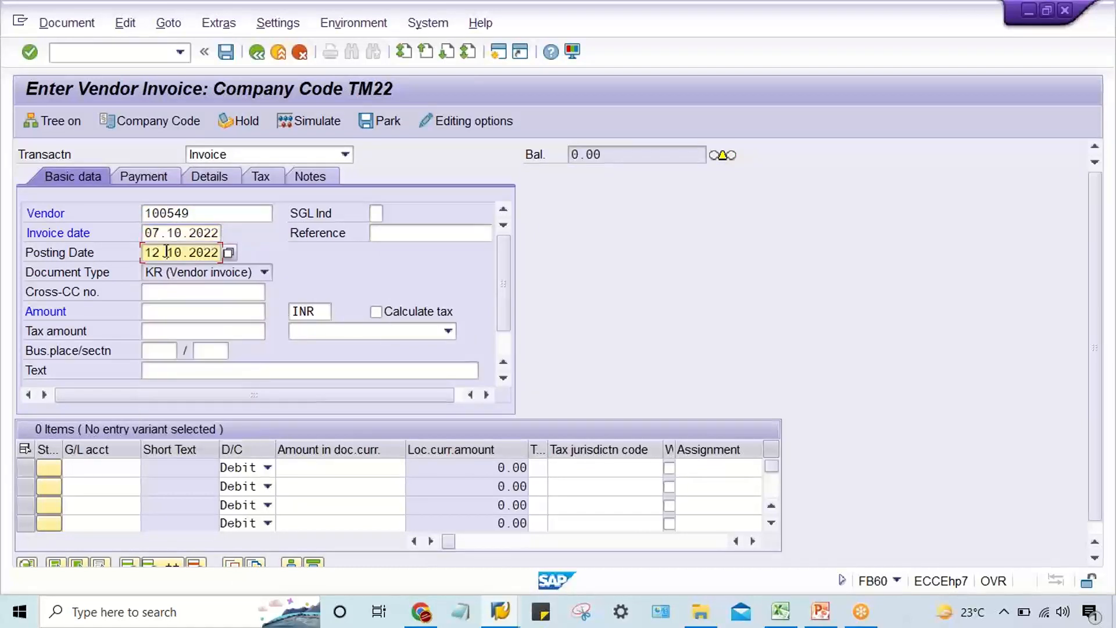
pyautogui.doubleClick(167, 252)
pyautogui.press('space')
pyautogui.click(175, 270)
# Set the invoice amount to 2500 INR and add a debit line of 2500 to G/L account 4000.
pyautogui.click(178, 315)
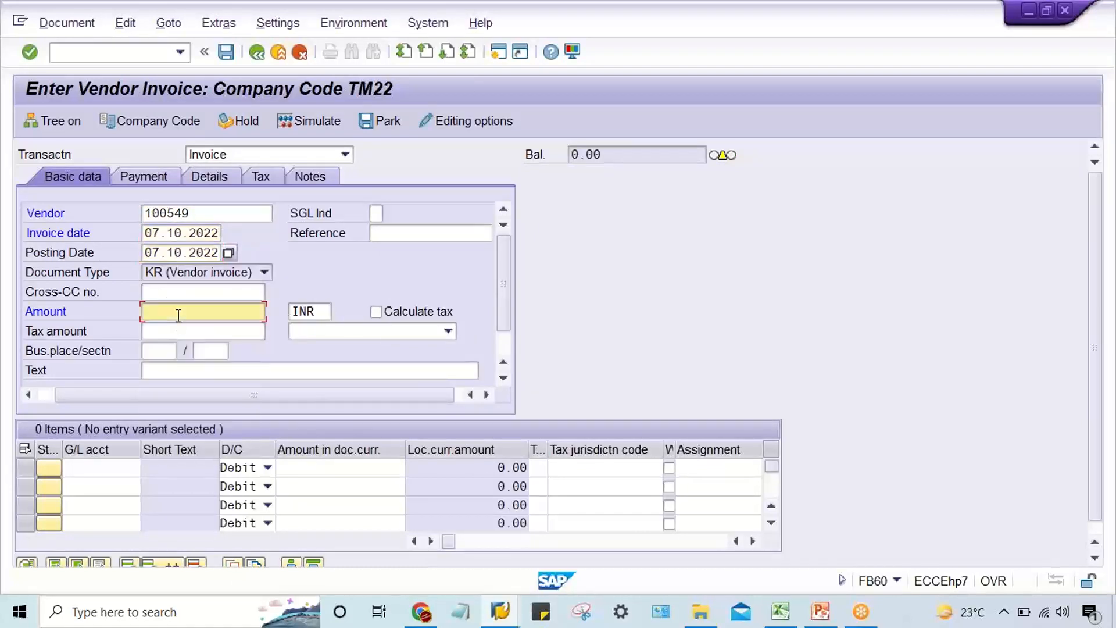
pyautogui.write('2500')
pyautogui.press('Return')
pyautogui.write('4')
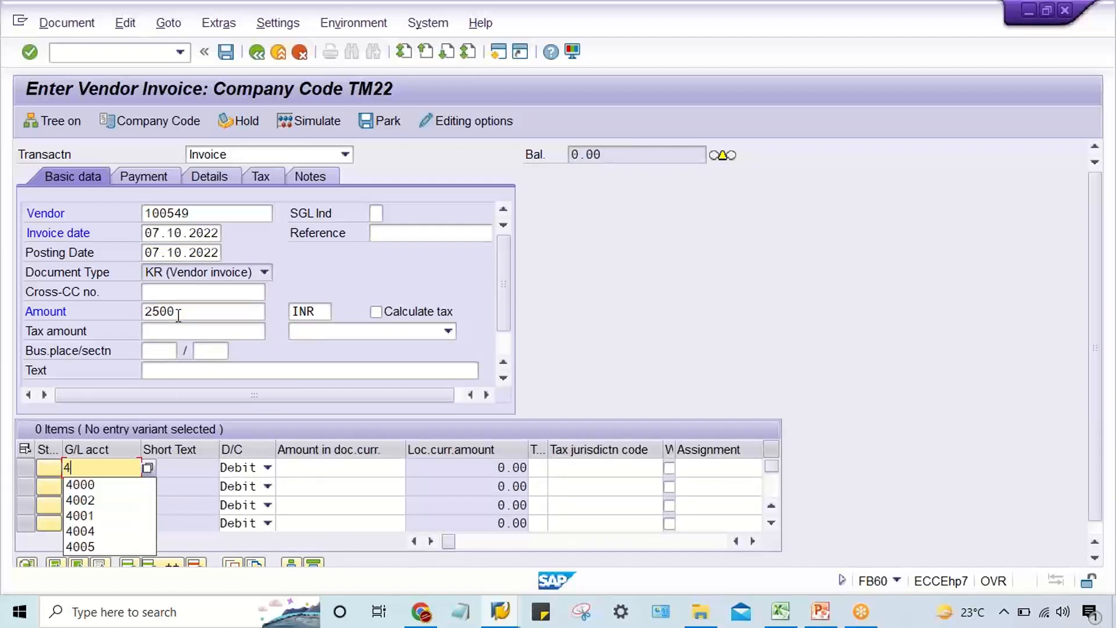
pyautogui.press('Down')
pyautogui.press('Return')
pyautogui.press('Tab')
pyautogui.press('Tab')
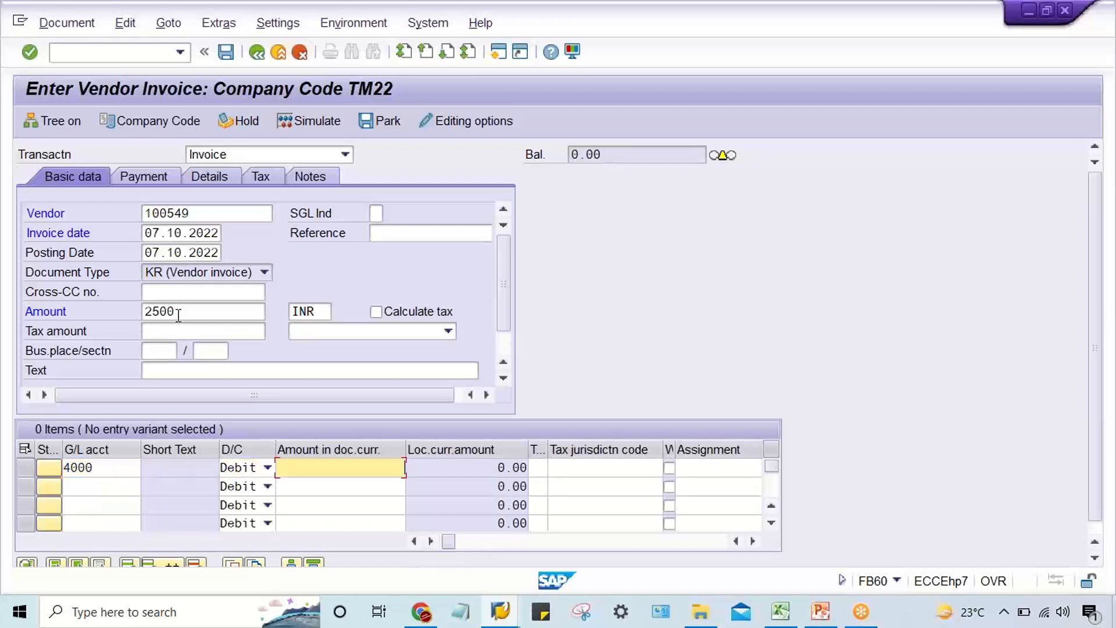
pyautogui.write('2500')
pyautogui.press('Return')
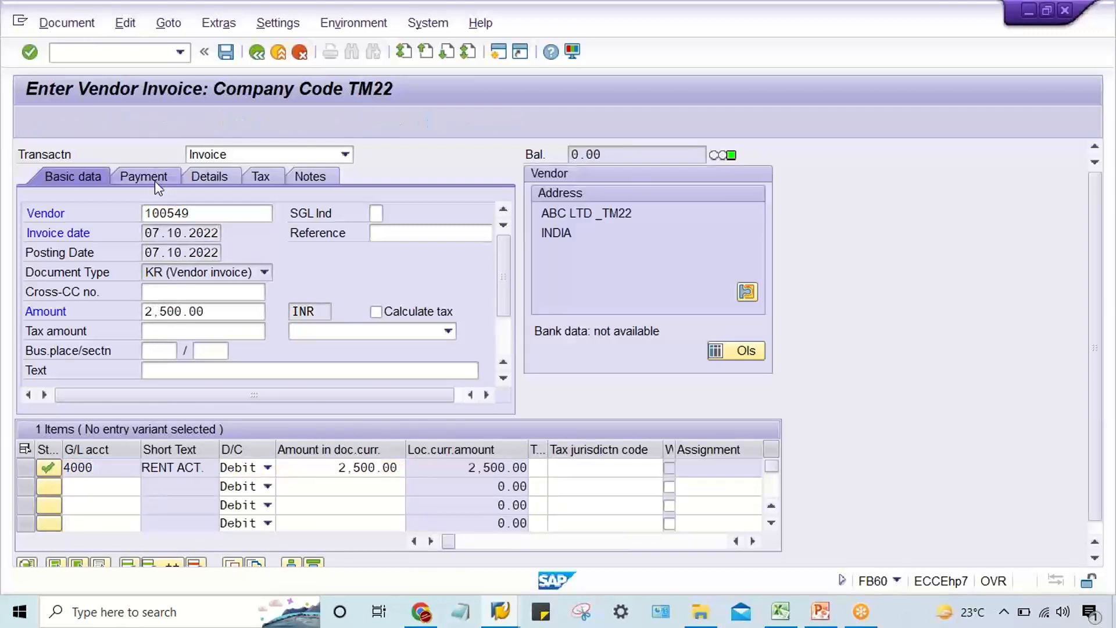
# Set the invoice's payment terms to 0001, accept the changed terms, and post the invoice.
pyautogui.doubleClick(348, 215)
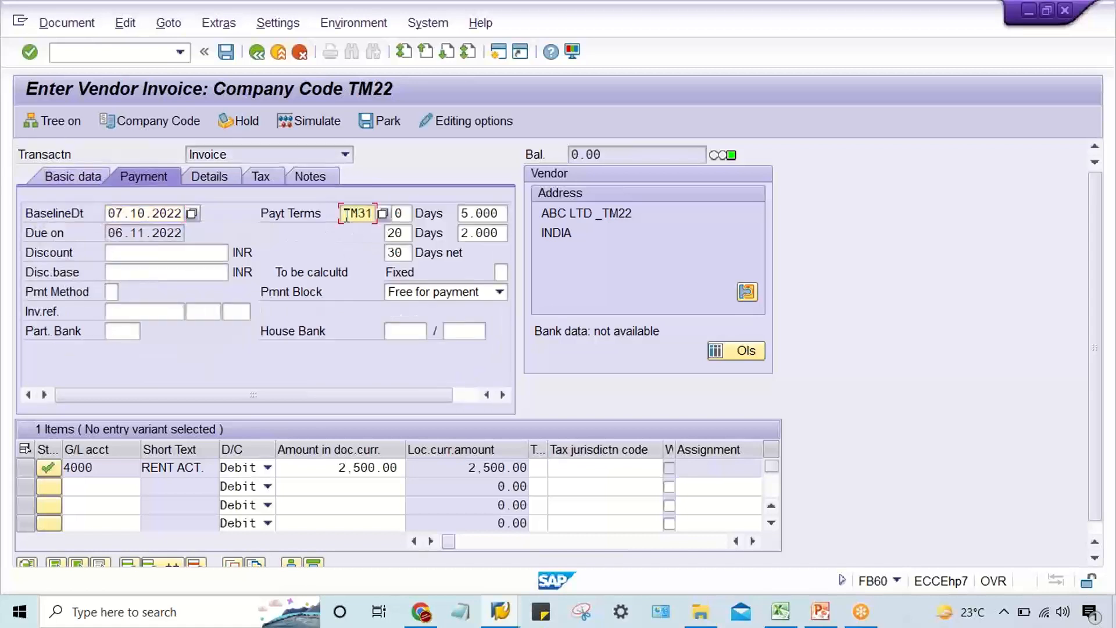
pyautogui.press('BackSpace')
pyautogui.click(367, 232)
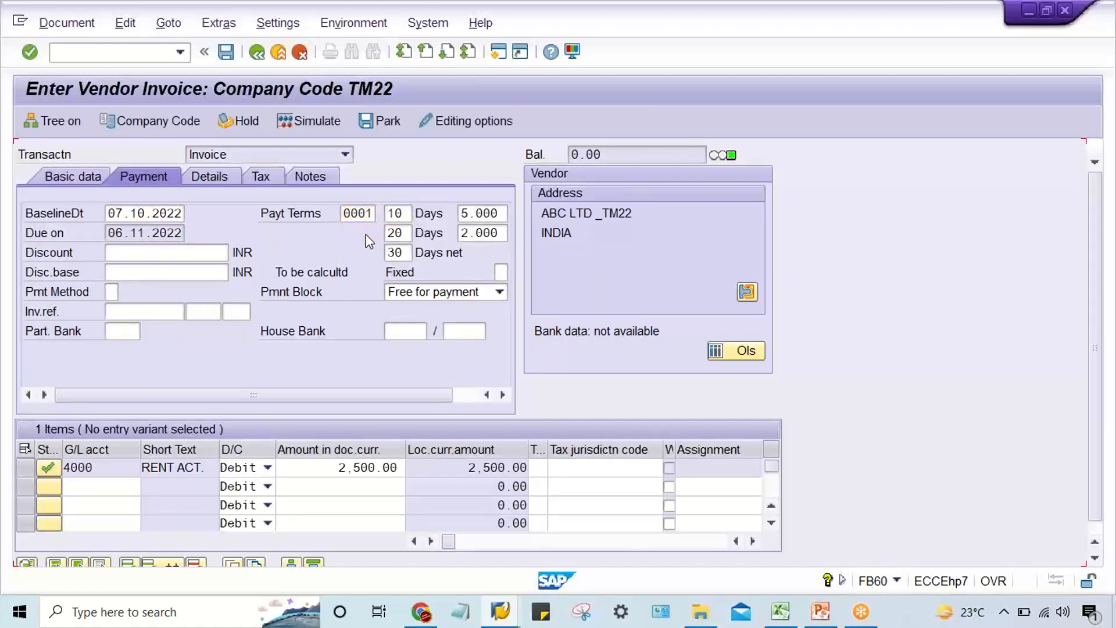
pyautogui.press('Return')
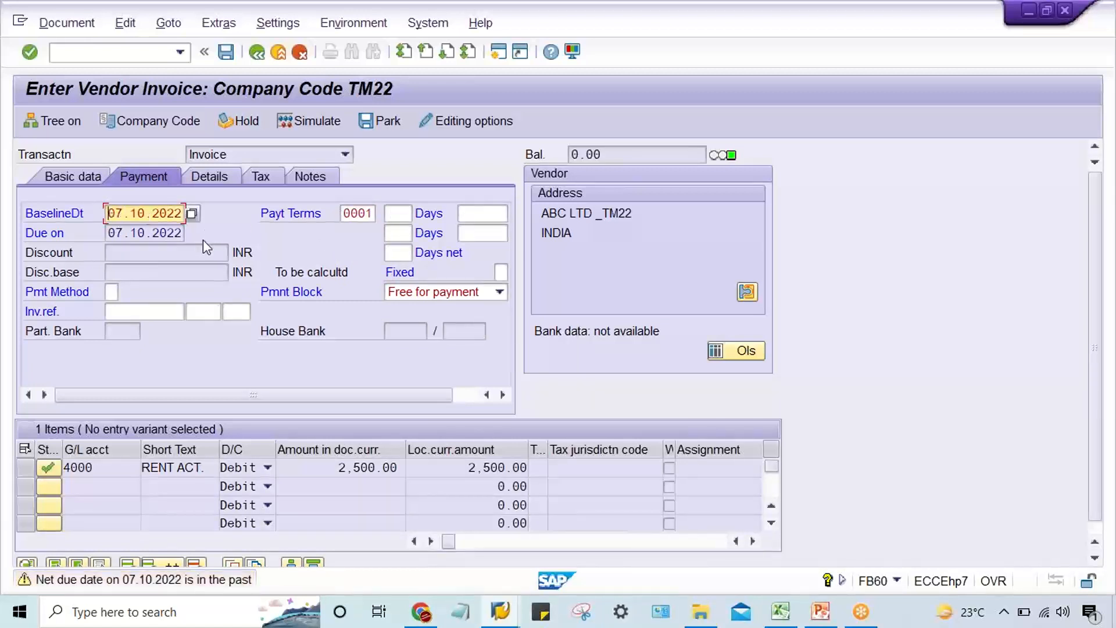
pyautogui.press('Return')
pyautogui.press('Return')
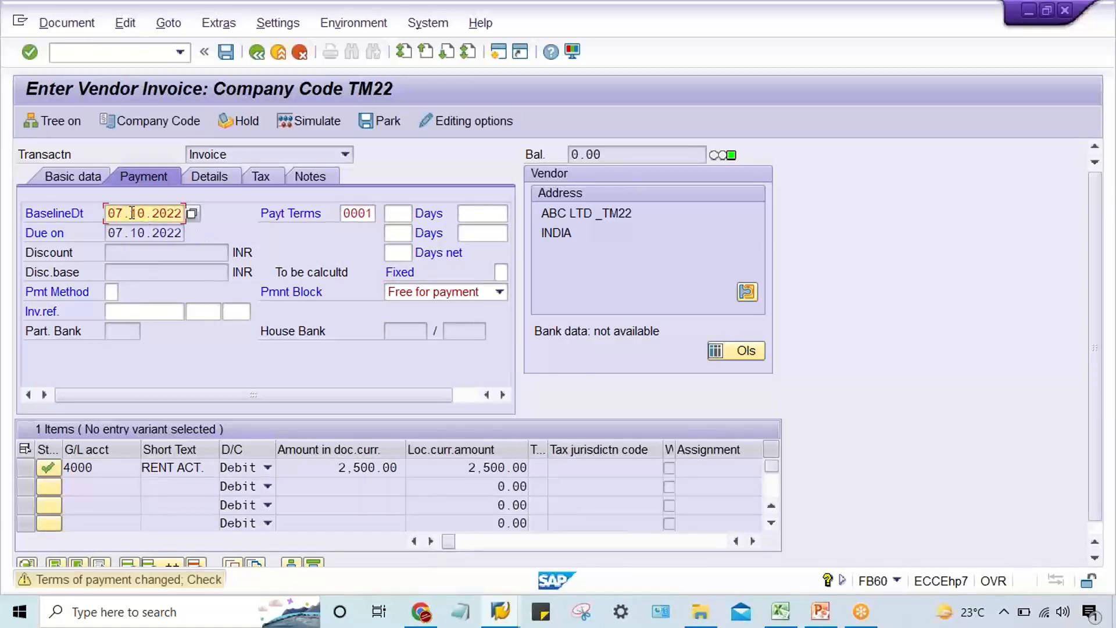
pyautogui.press('Return')
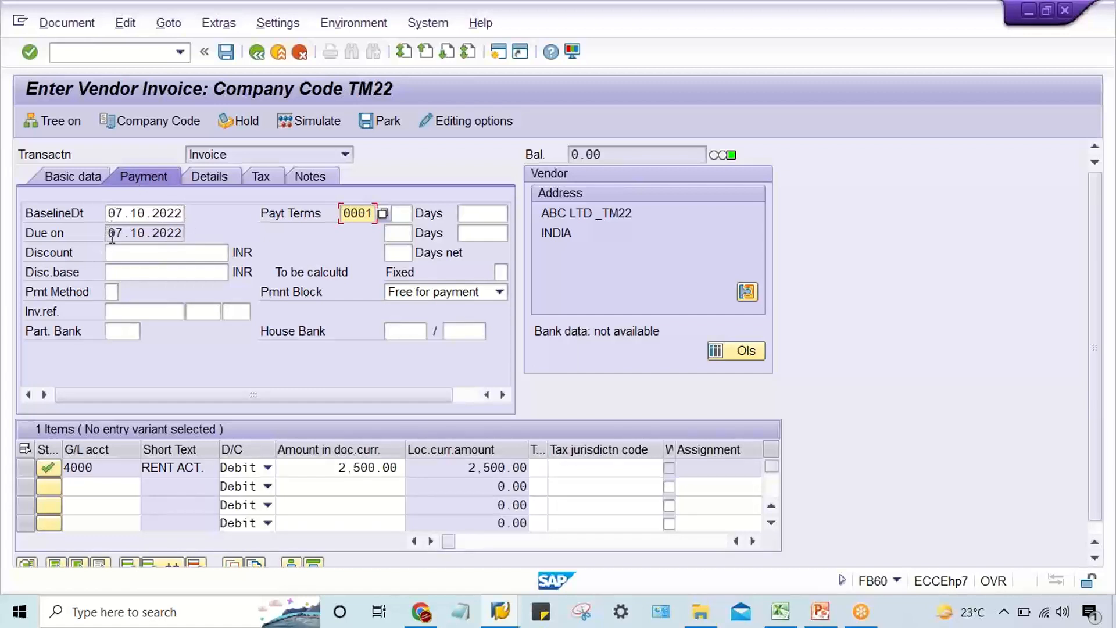
pyautogui.moveTo(112, 236); pyautogui.dragTo(204, 230)
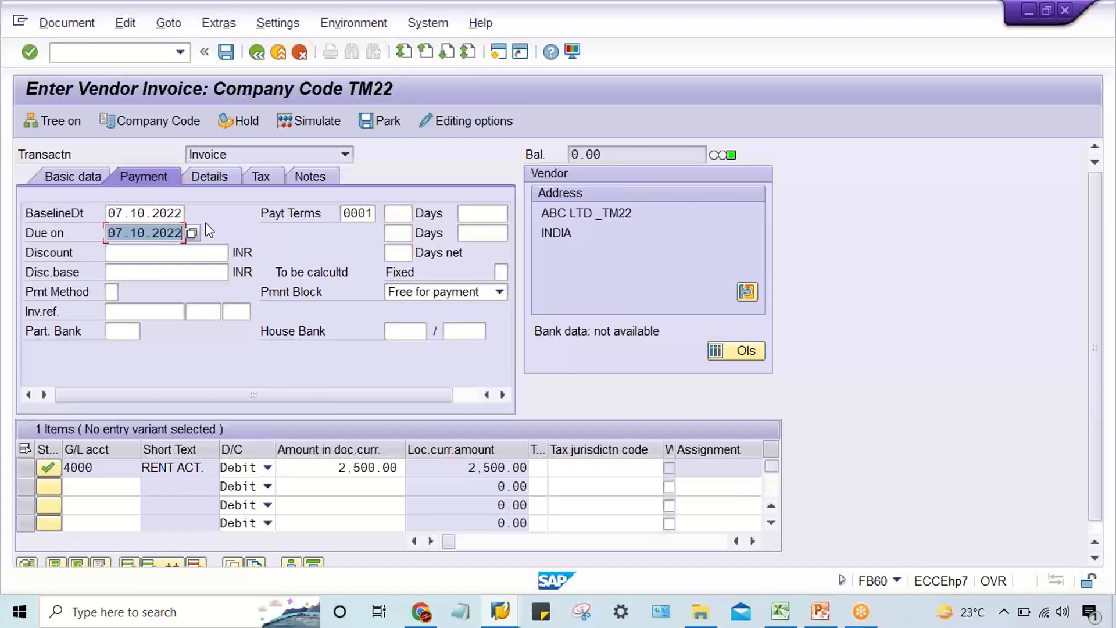
pyautogui.hotkey('ctrl', 's')
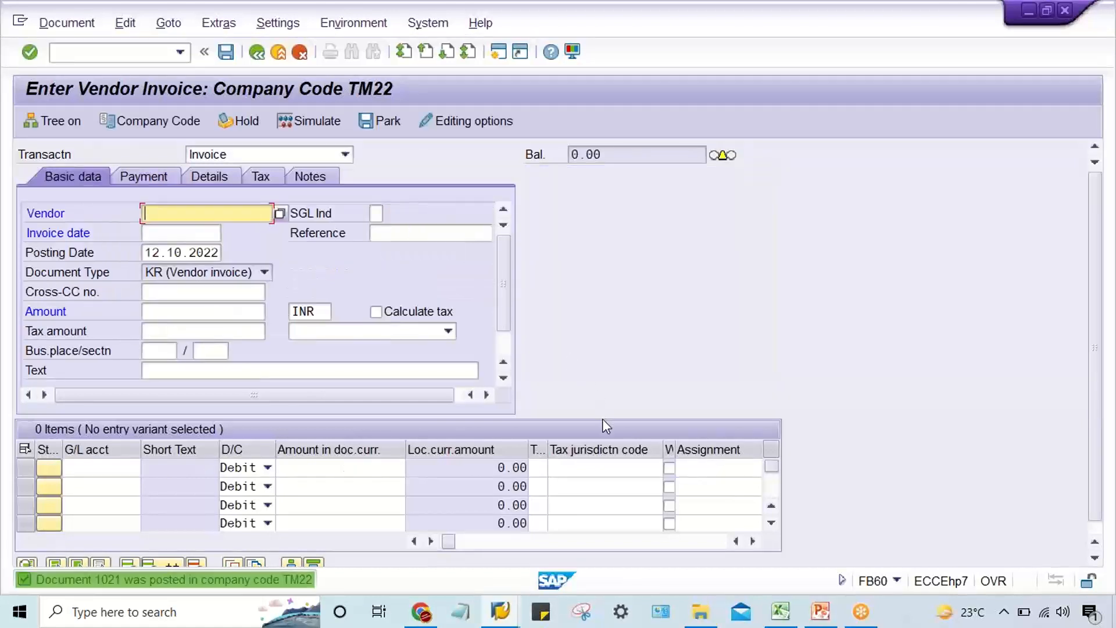
# Switch to the Vendor Line Item Display session and refresh the vendor's open items list.
pyautogui.click(508, 610)
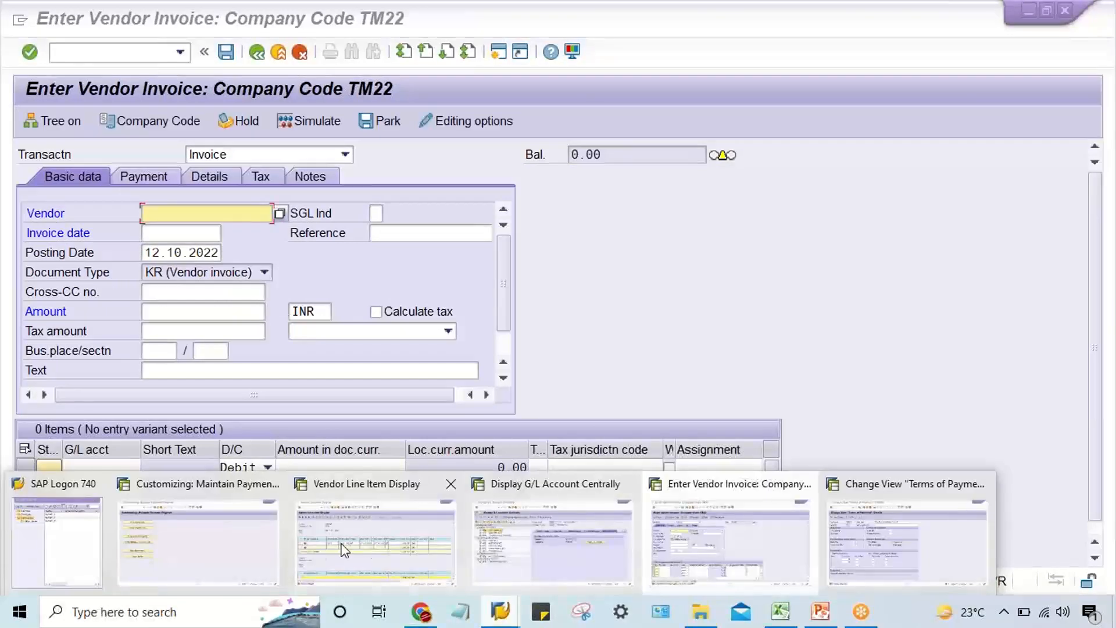
pyautogui.click(320, 547)
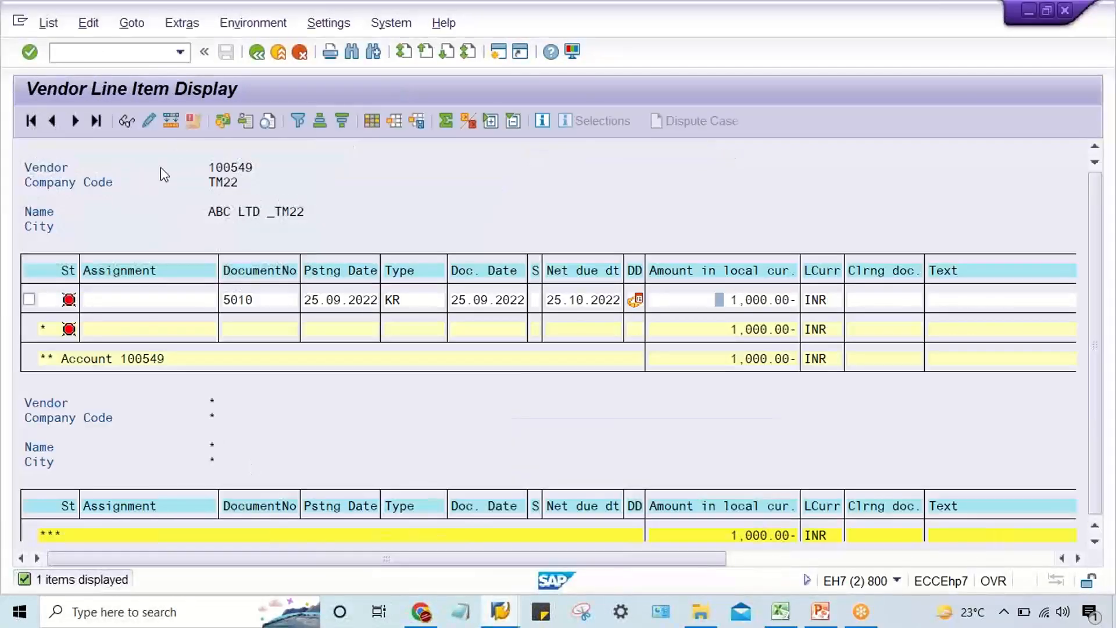
pyautogui.click(49, 22)
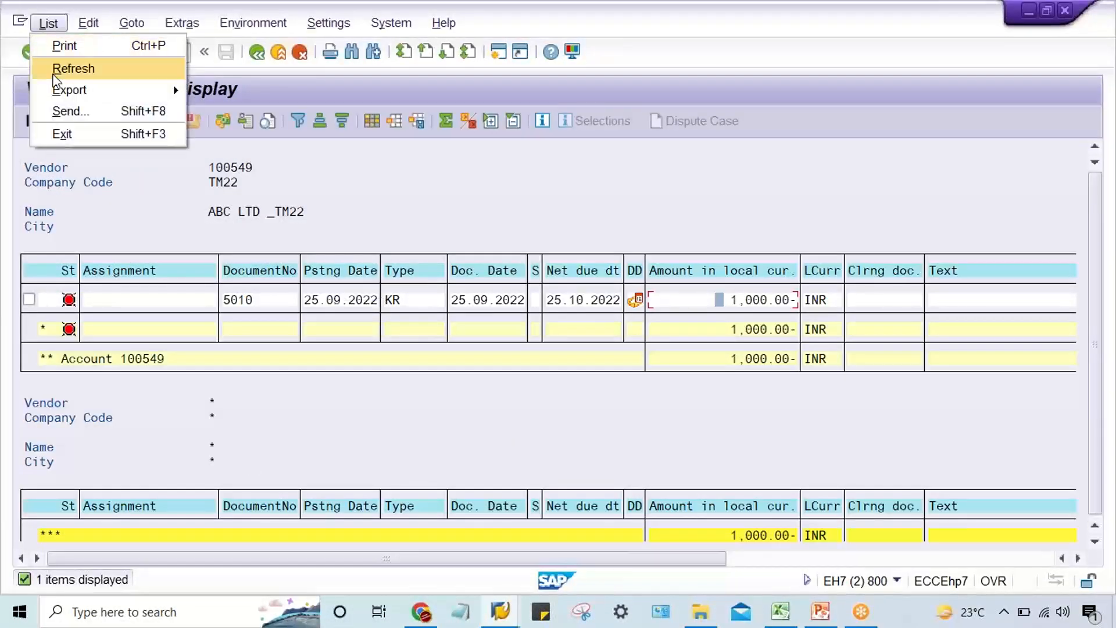
pyautogui.click(58, 67)
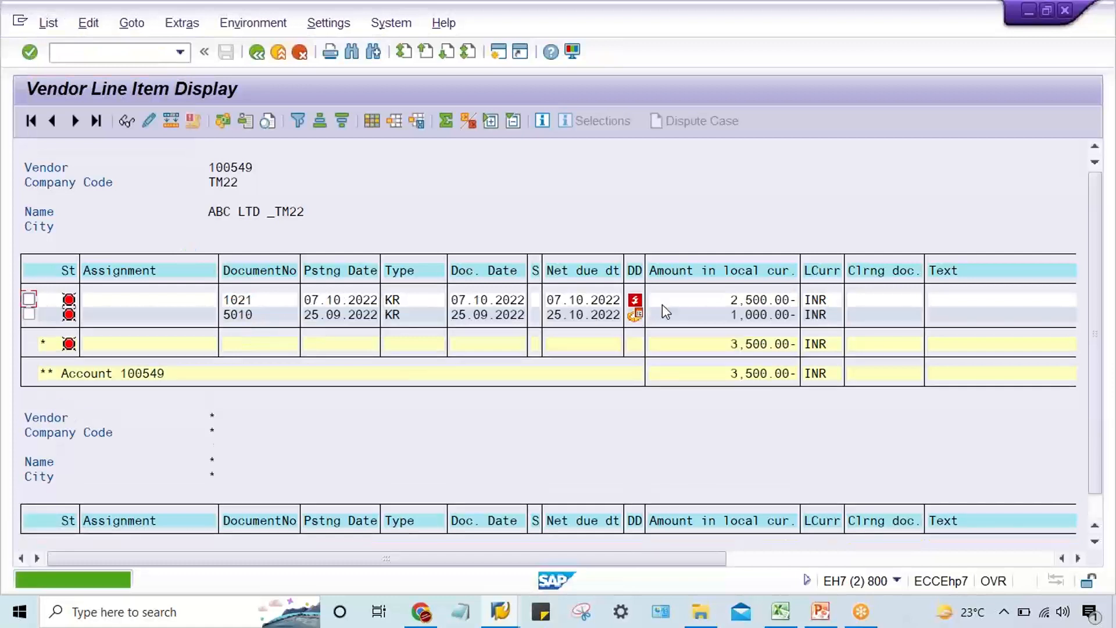
# Compare the due status and amounts of the vendor's two open invoices.
pyautogui.click(698, 301)
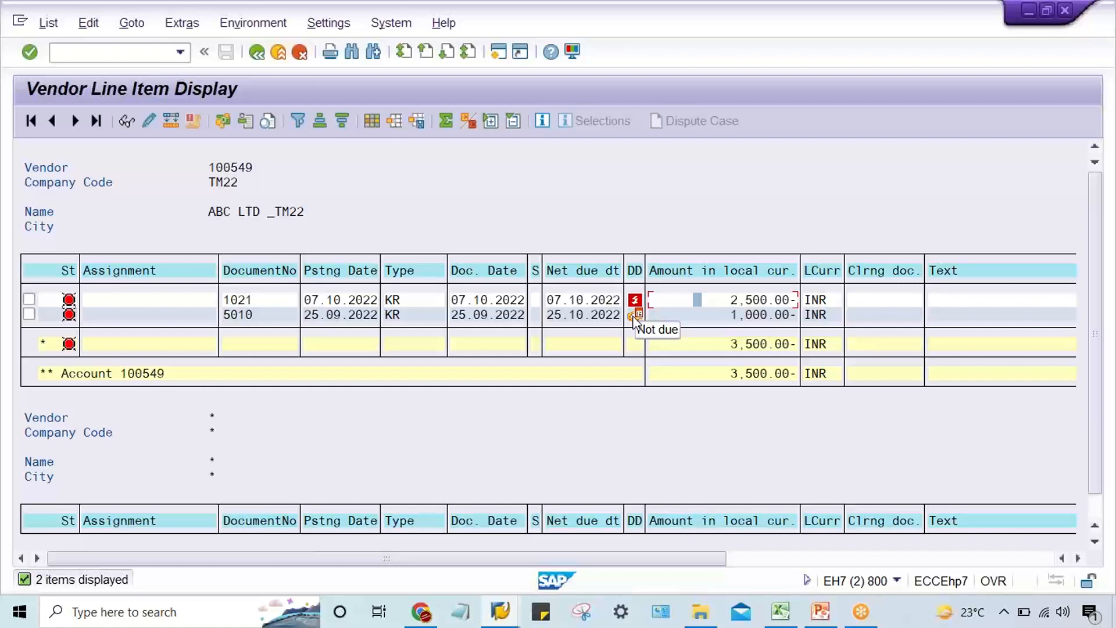
pyautogui.click(717, 299)
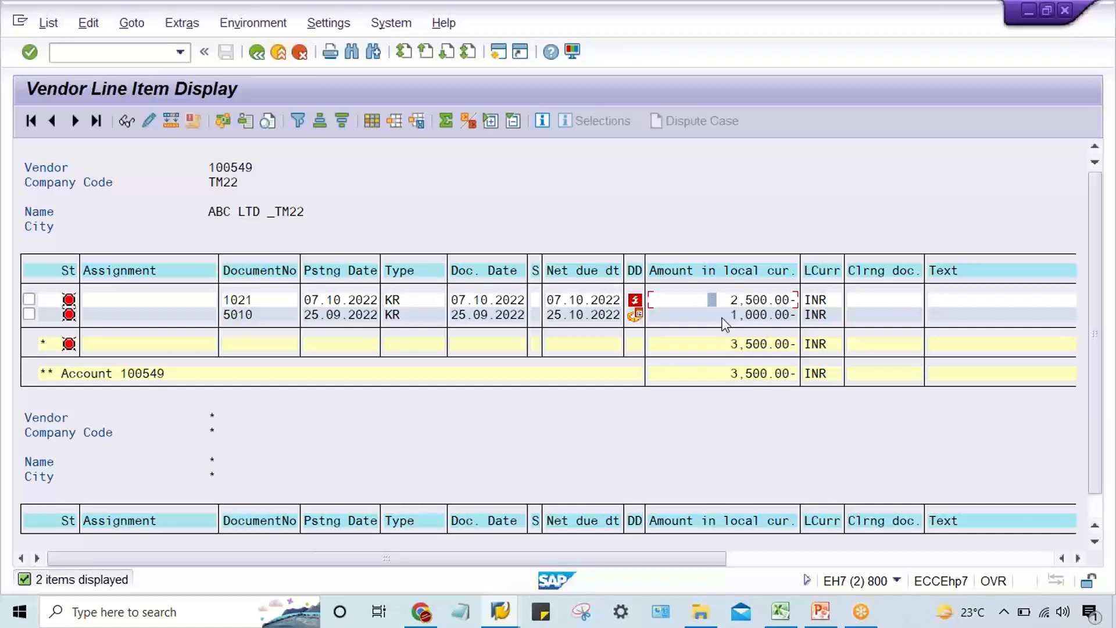
pyautogui.click(721, 314)
pyautogui.moveTo(634, 302)
pyautogui.moveTo(636, 303)
pyautogui.click(705, 301)
# Switch to the Terms of Payment session and start the Change Vendor transaction XK02 there.
pyautogui.moveTo(631, 318)
pyautogui.click(500, 613)
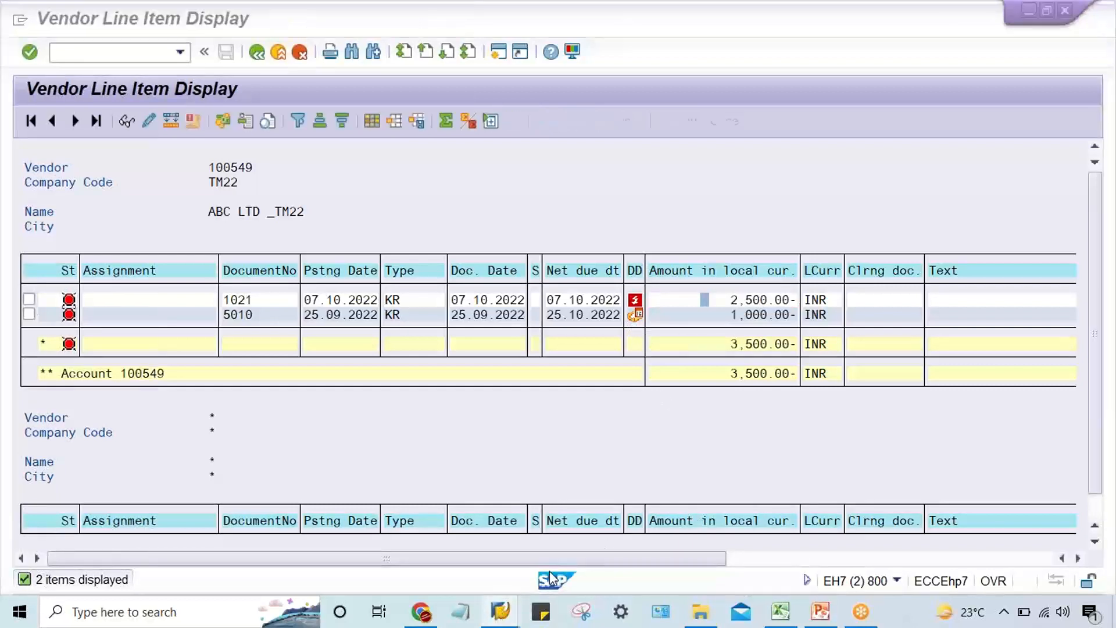
pyautogui.moveTo(505, 604)
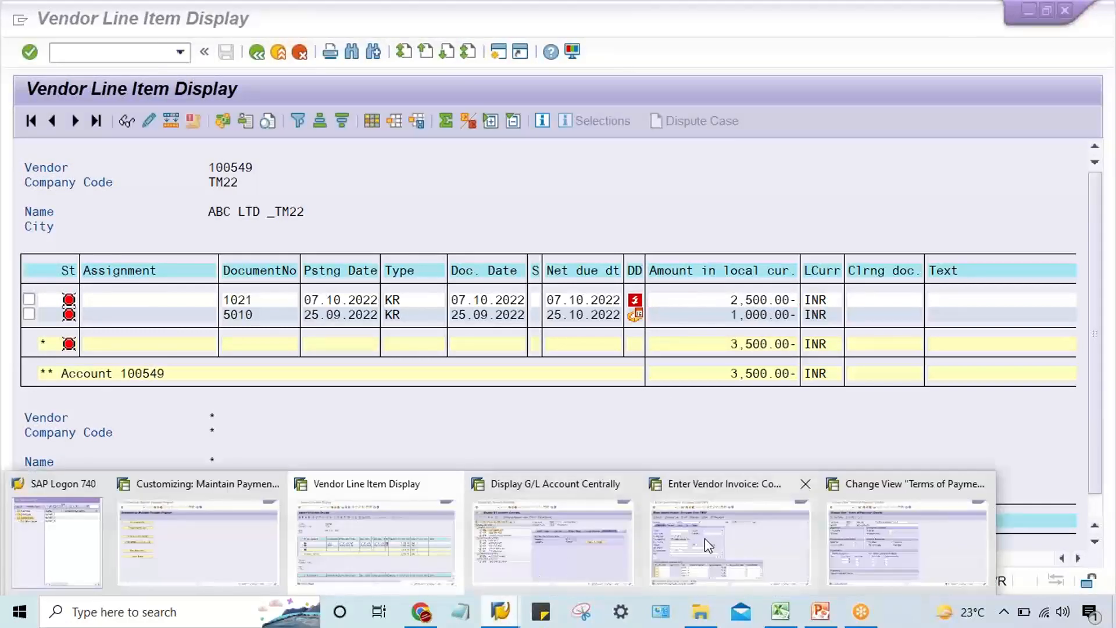
pyautogui.moveTo(709, 544)
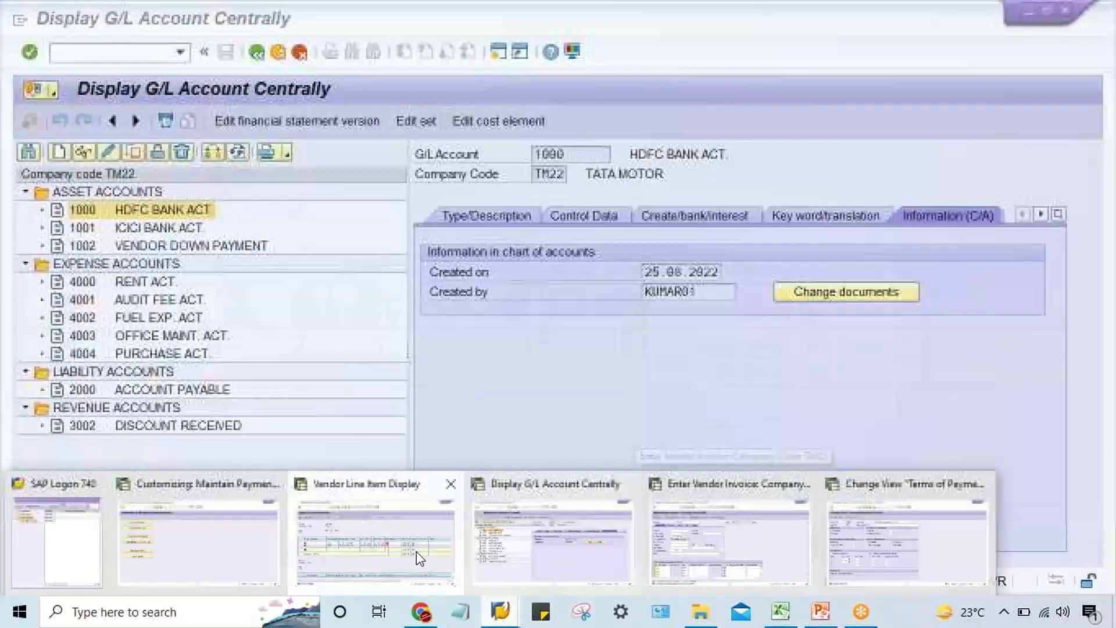
pyautogui.moveTo(407, 552)
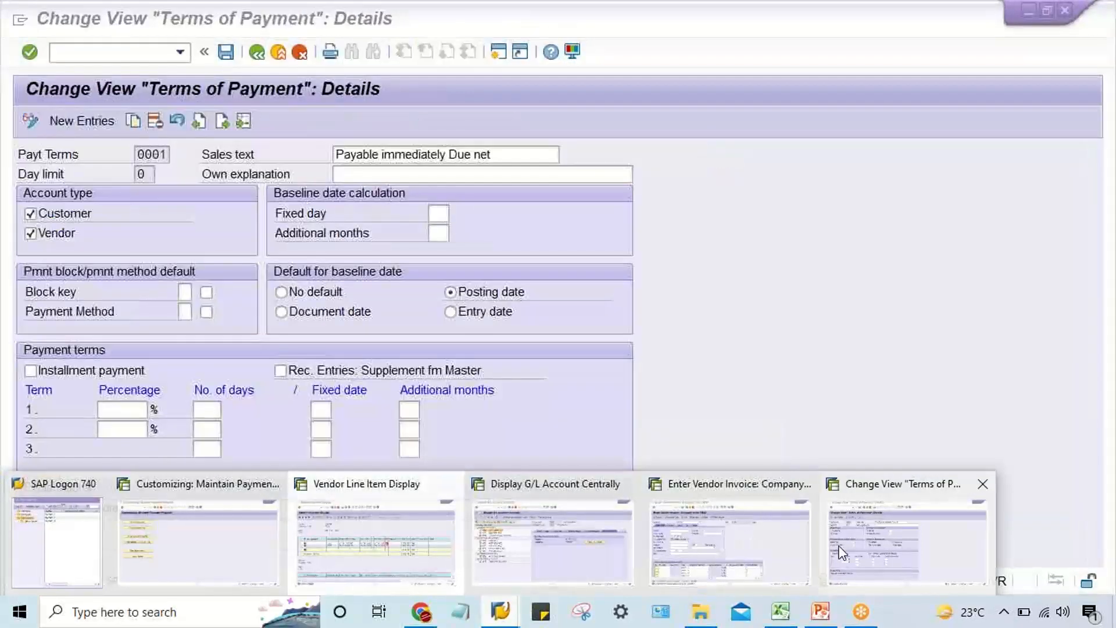
pyautogui.click(840, 552)
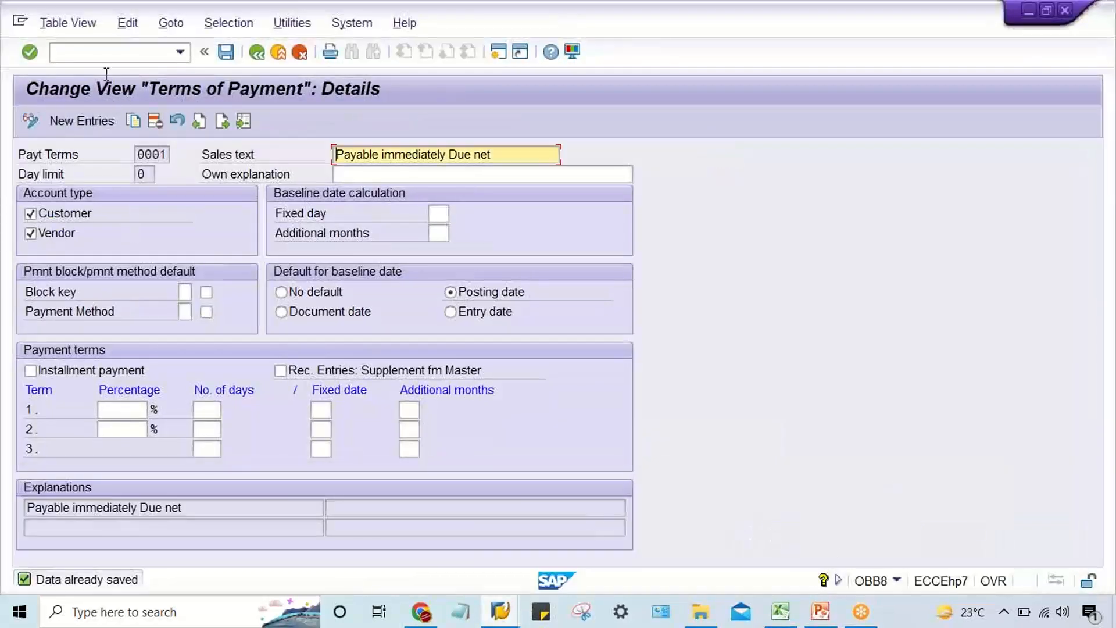
pyautogui.click(83, 56)
pyautogui.write('/N')
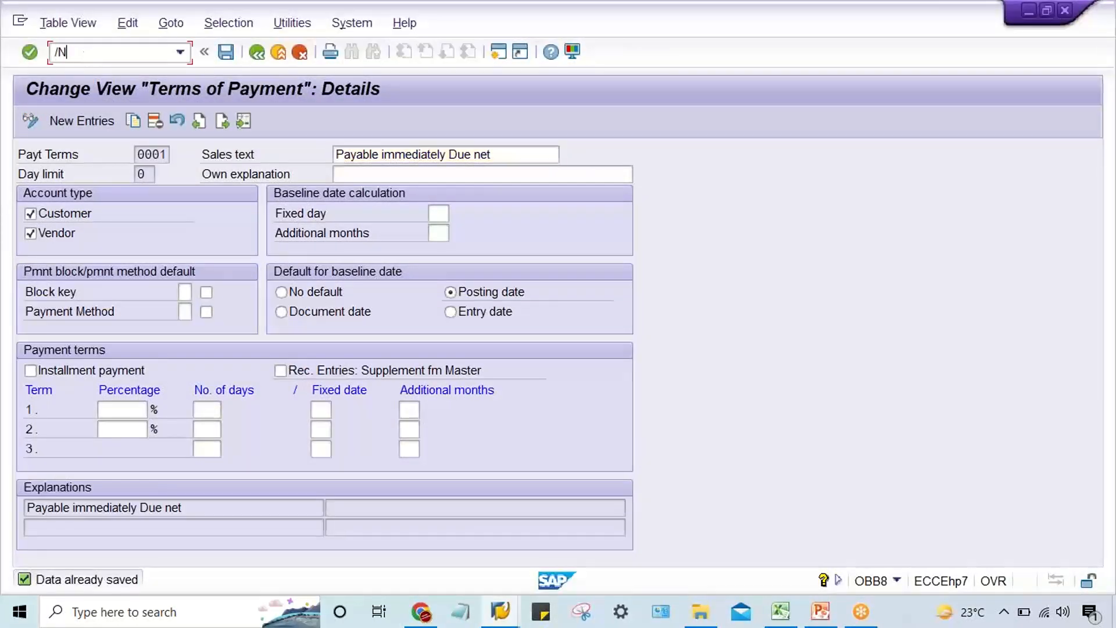
pyautogui.write('XK02')
pyautogui.press('Return')
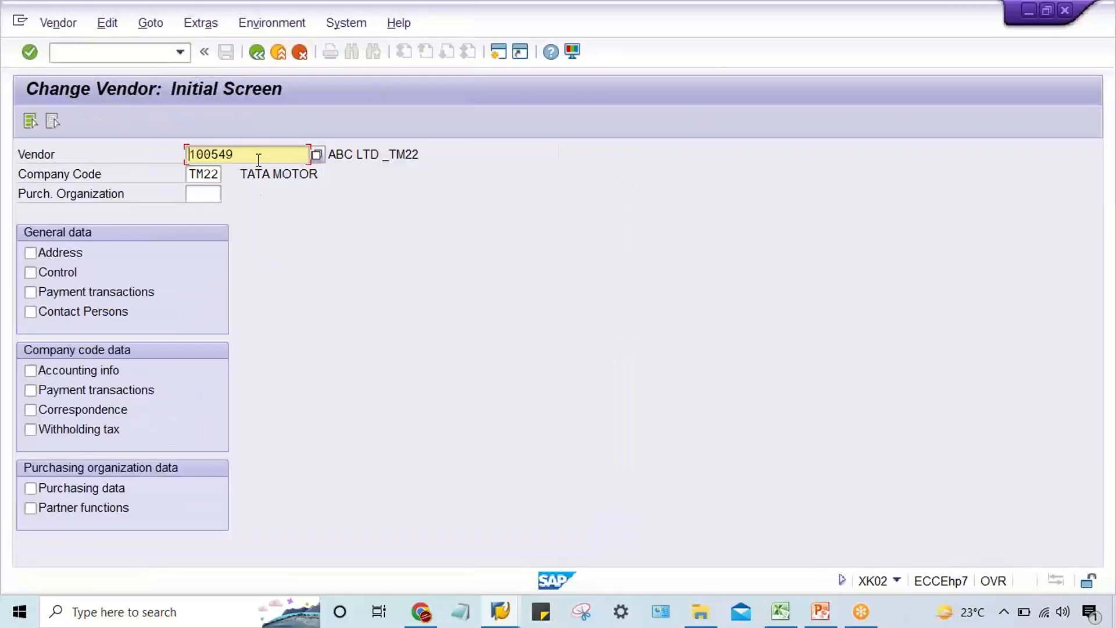
# Open the TM22 vendor's address, general payment transactions and company code payment transactions data for changing.
pyautogui.click(60, 255)
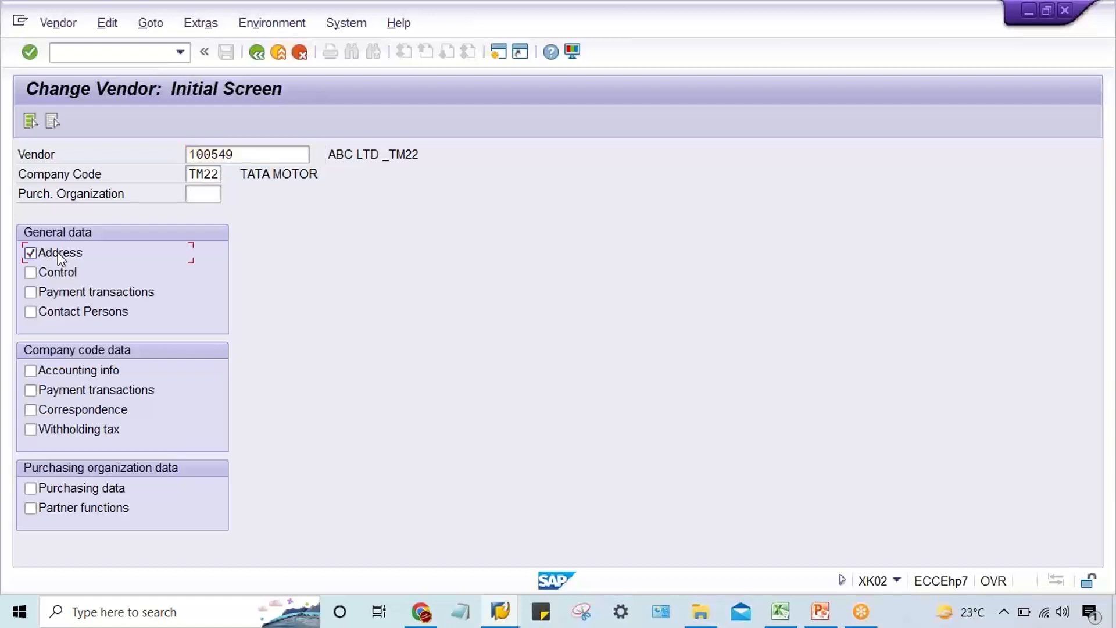
pyautogui.click(87, 293)
pyautogui.click(47, 390)
pyautogui.press('Return')
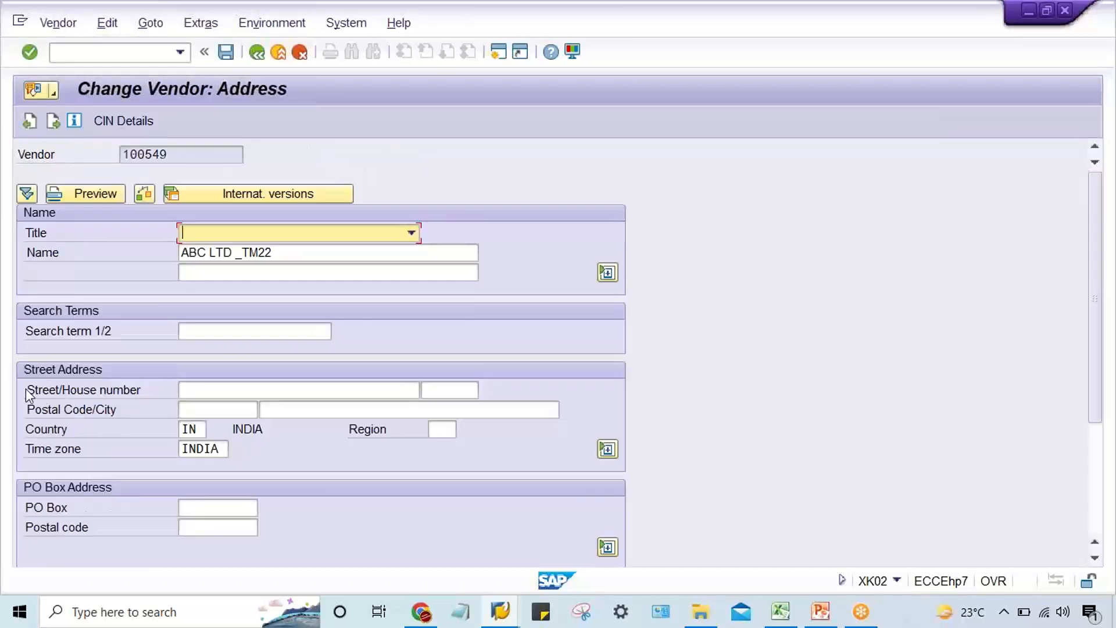
# Enter the street name and number in the vendor's street address.
pyautogui.click(210, 389)
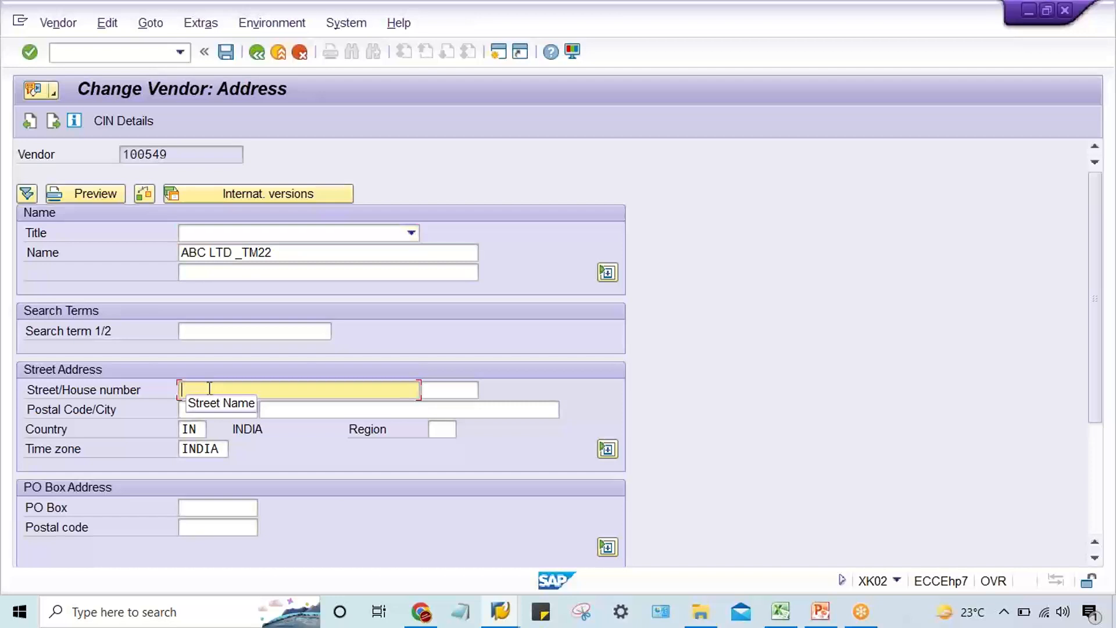
pyautogui.write('TRE')
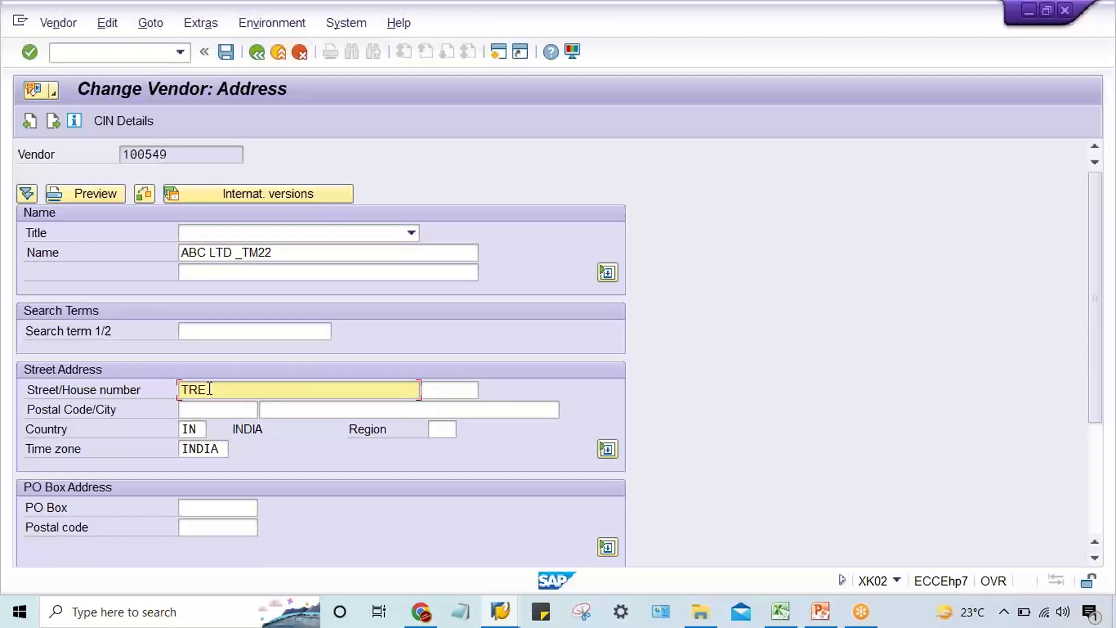
pyautogui.write('ET')
pyautogui.press('BackSpace')
pyautogui.press('BackSpace')
pyautogui.press('BackSpace')
pyautogui.press('BackSpace')
pyautogui.press('BackSpace')
pyautogui.write('STREET NO. 4521')
# Fill in the vendor's postal code and city, and continue to the bank details.
pyautogui.click(203, 410)
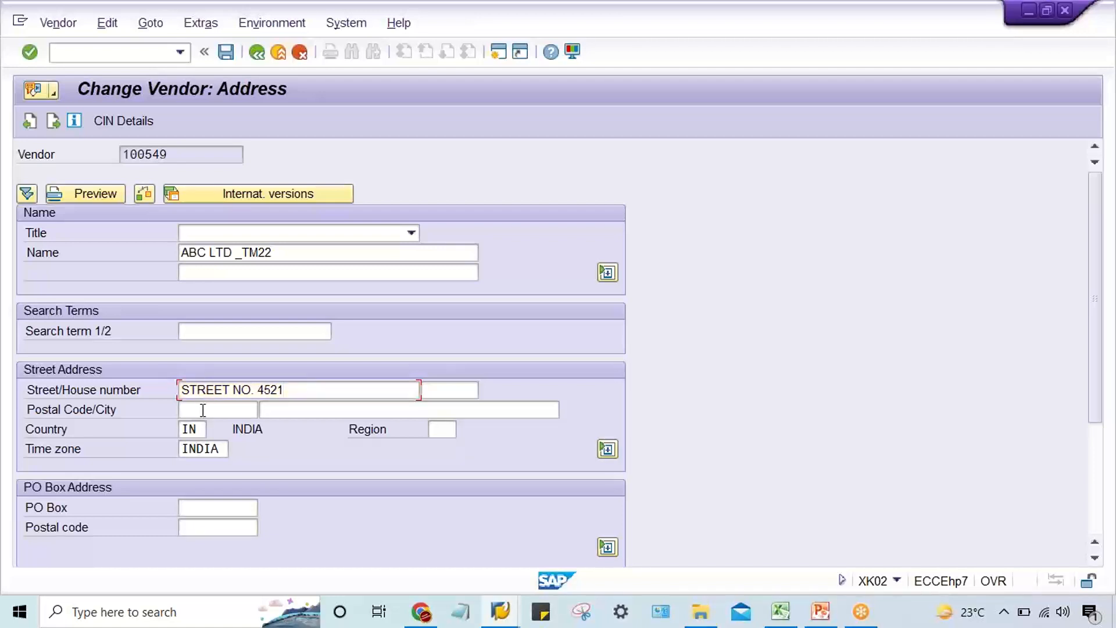
pyautogui.write('1')
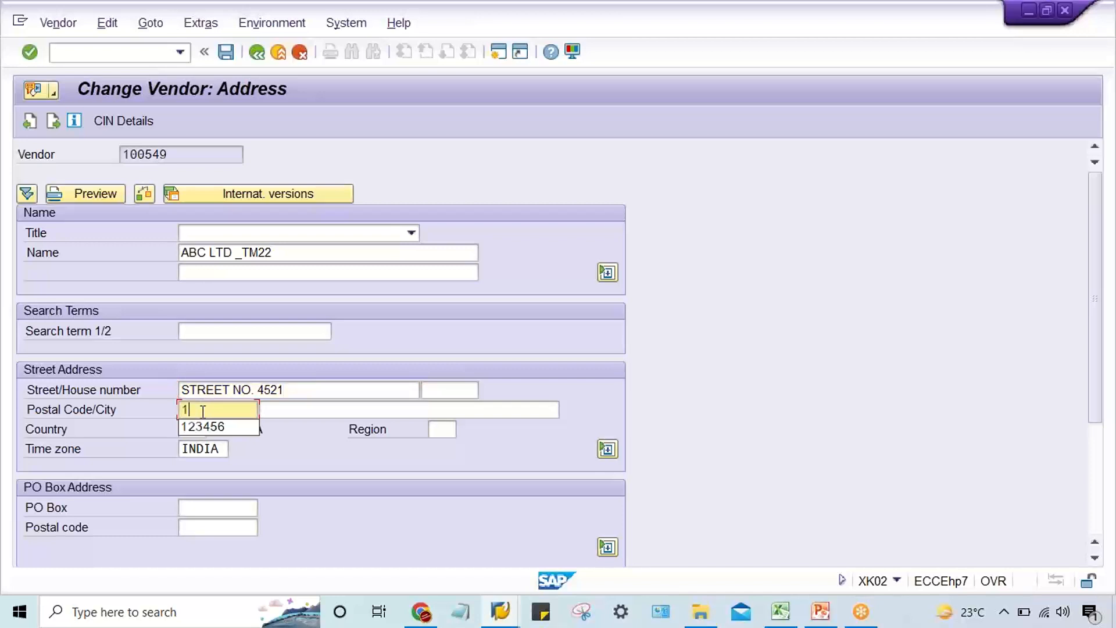
pyautogui.write('23456')
pyautogui.press('Tab')
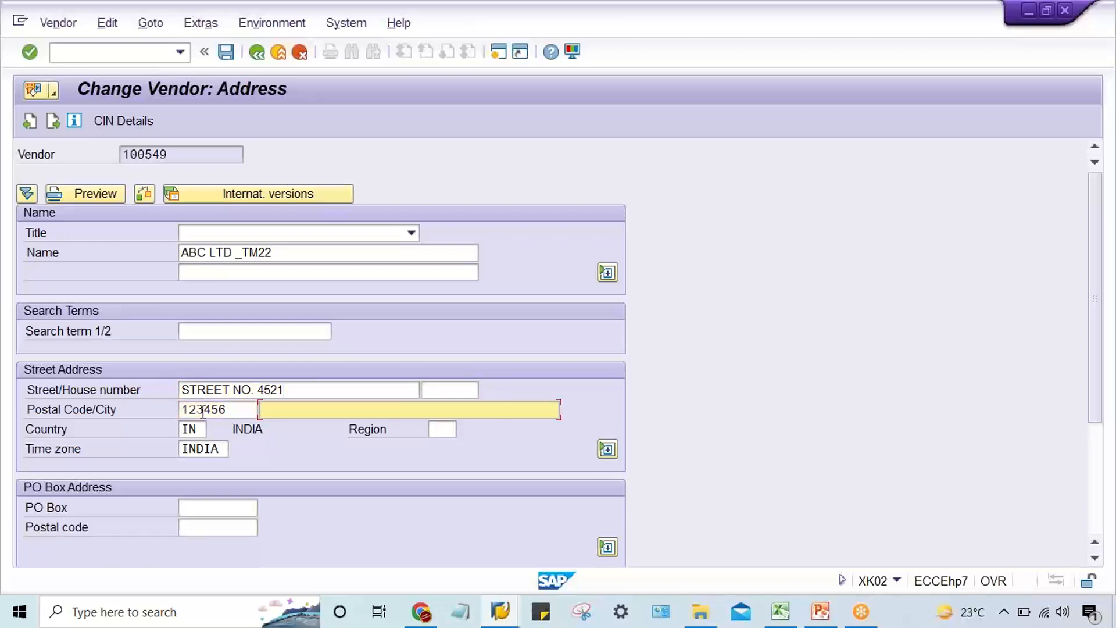
pyautogui.write('NEW DELHI')
pyautogui.press('Return')
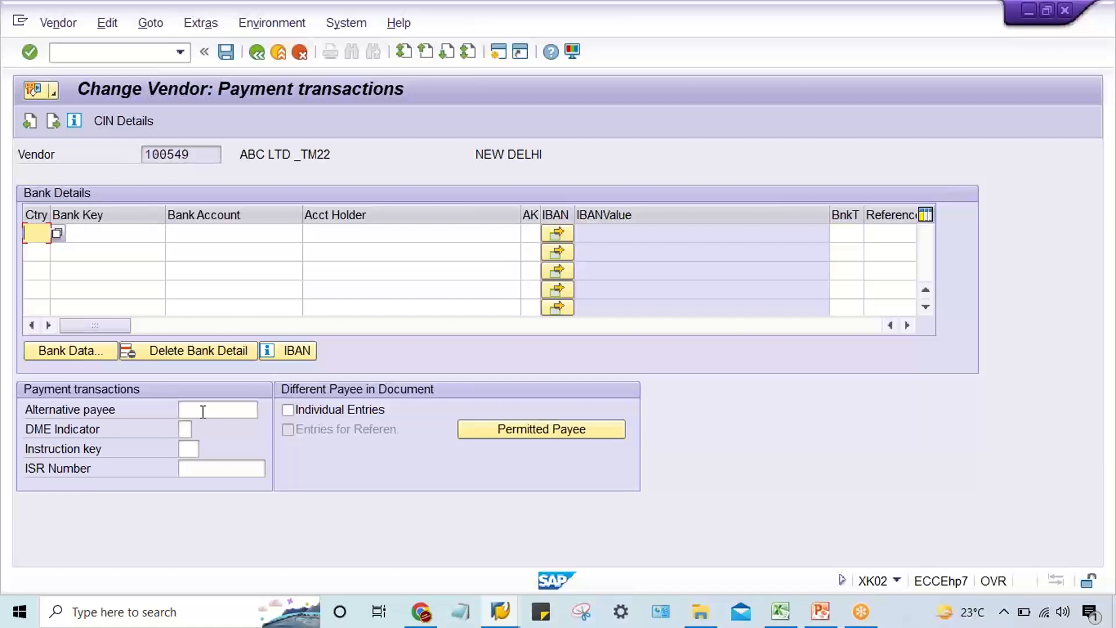
# Start the vendor's first bank detail with country IN and bank key ICICI.
pyautogui.write('IN')
pyautogui.press('Tab')
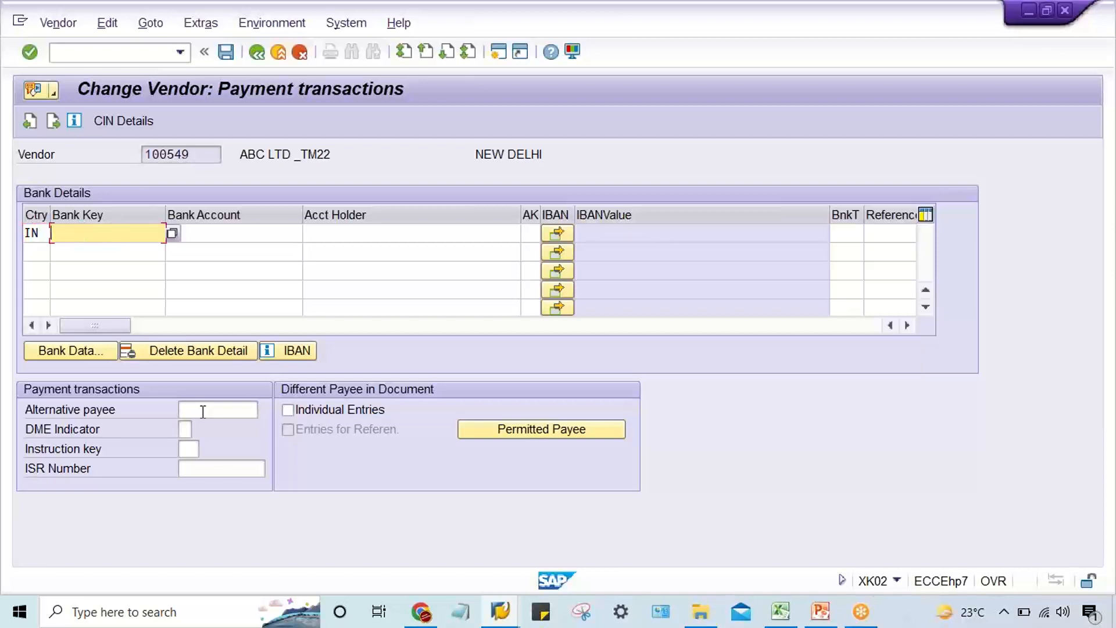
pyautogui.write('ICICI')
pyautogui.press('Tab')
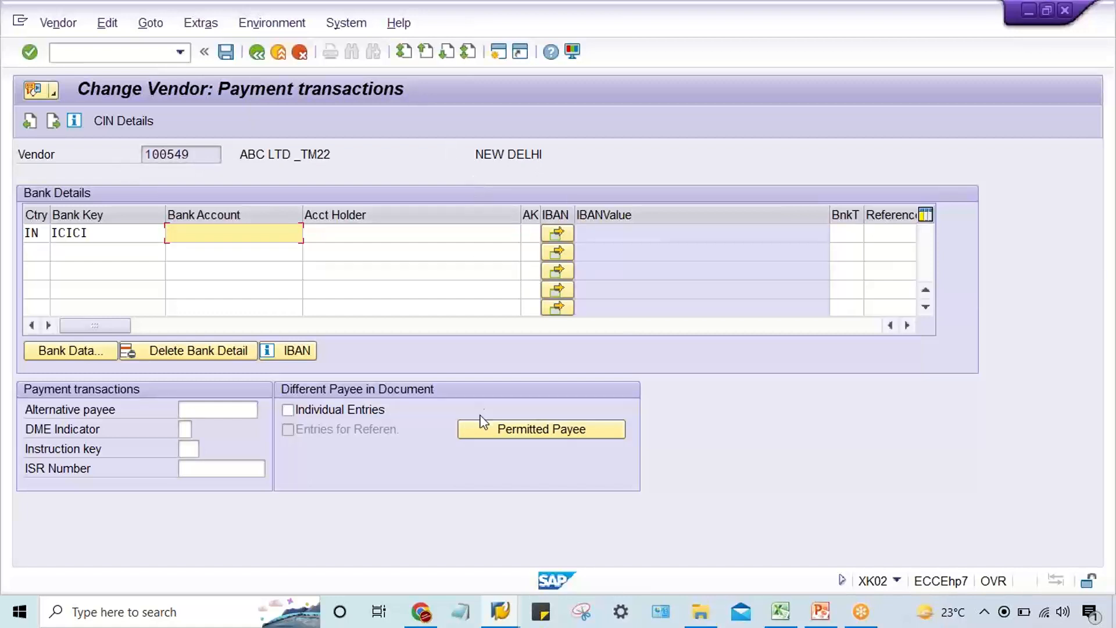
# Look at the payment program customizing and the TM22 G/L account sessions, and return to the vendor's payment transactions.
pyautogui.click(512, 622)
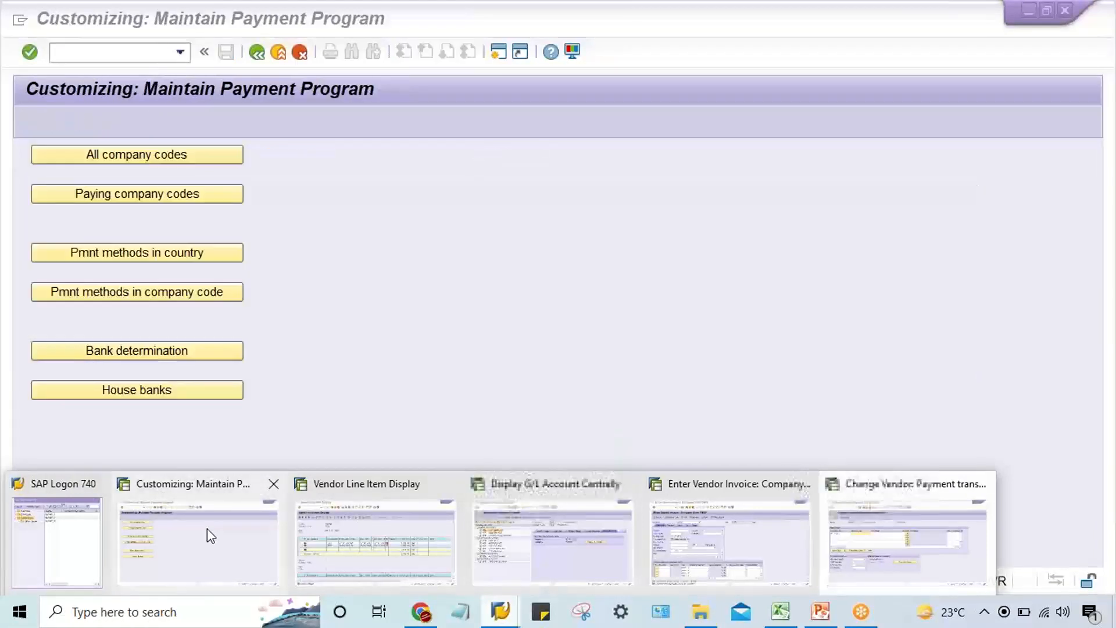
pyautogui.click(207, 528)
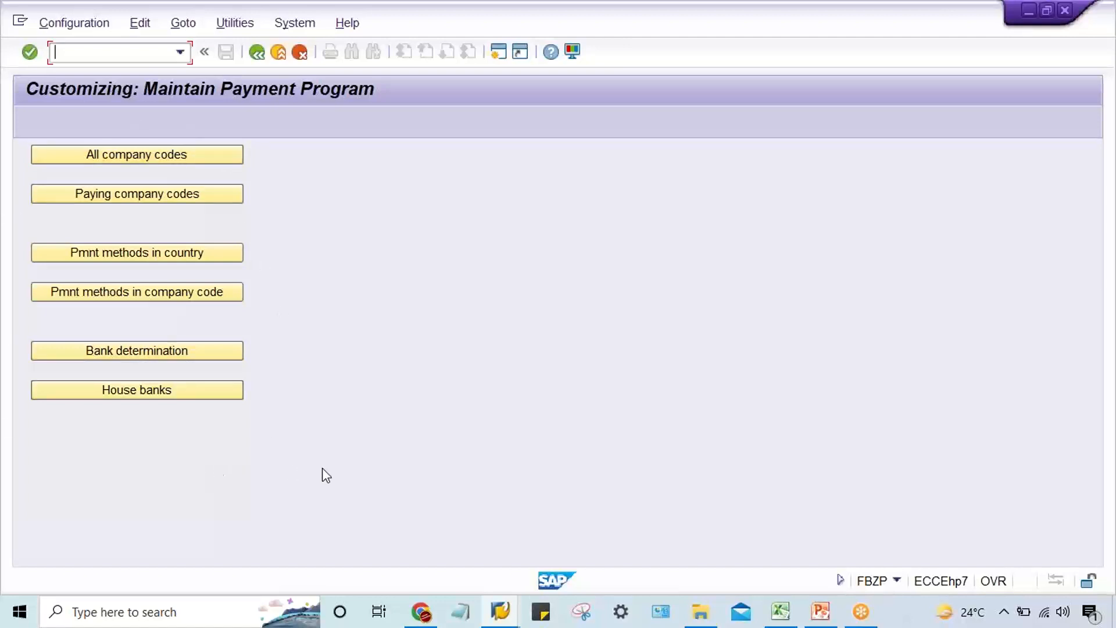
pyautogui.click(500, 618)
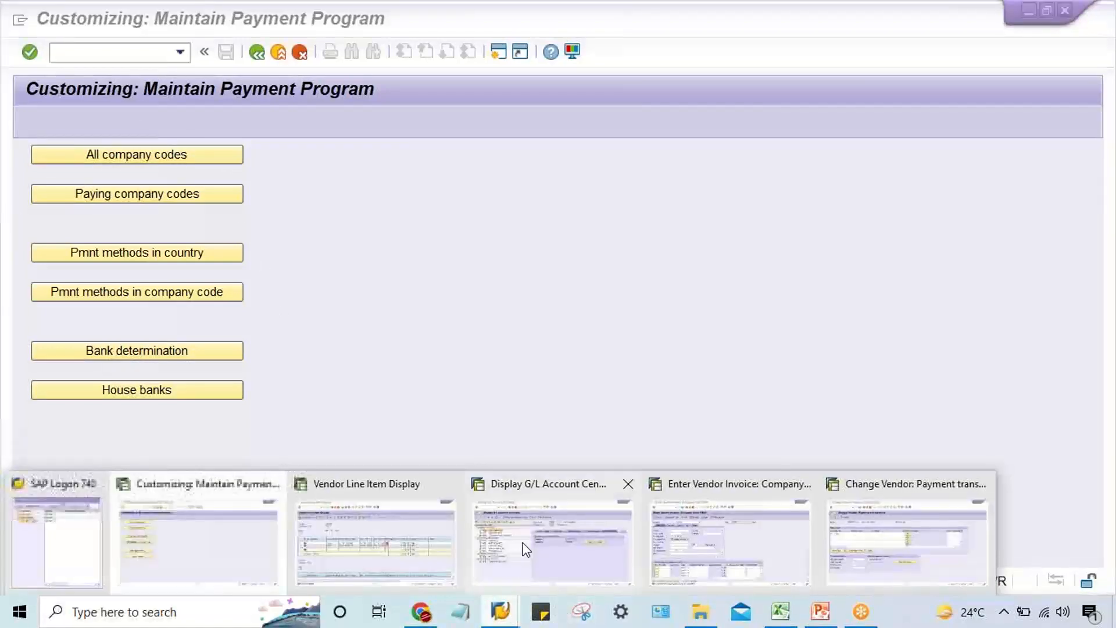
pyautogui.moveTo(527, 546)
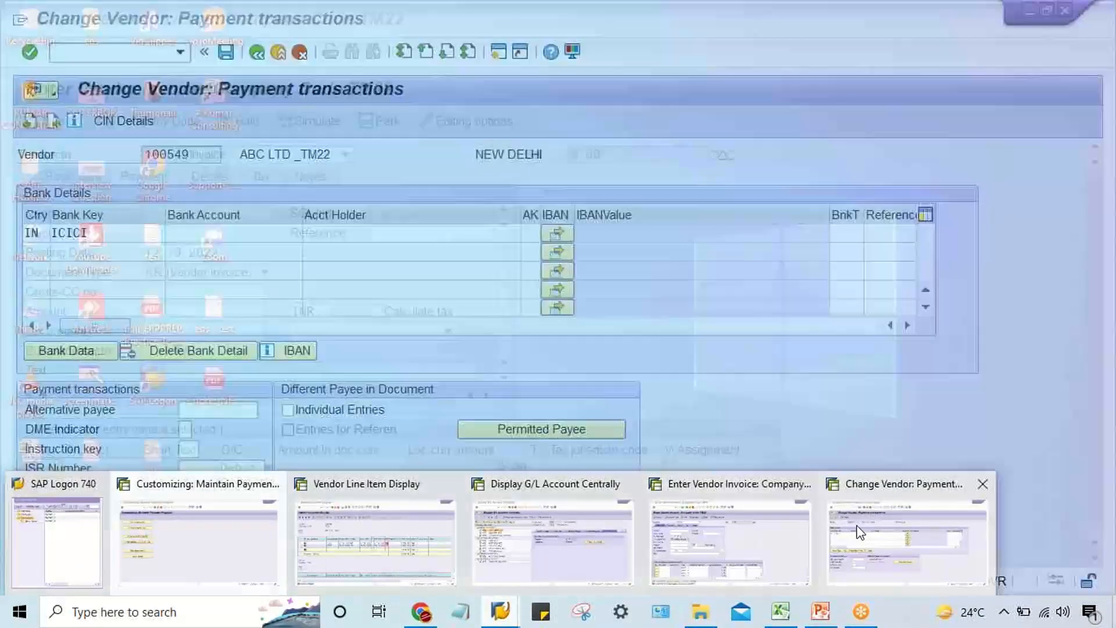
pyautogui.click(862, 532)
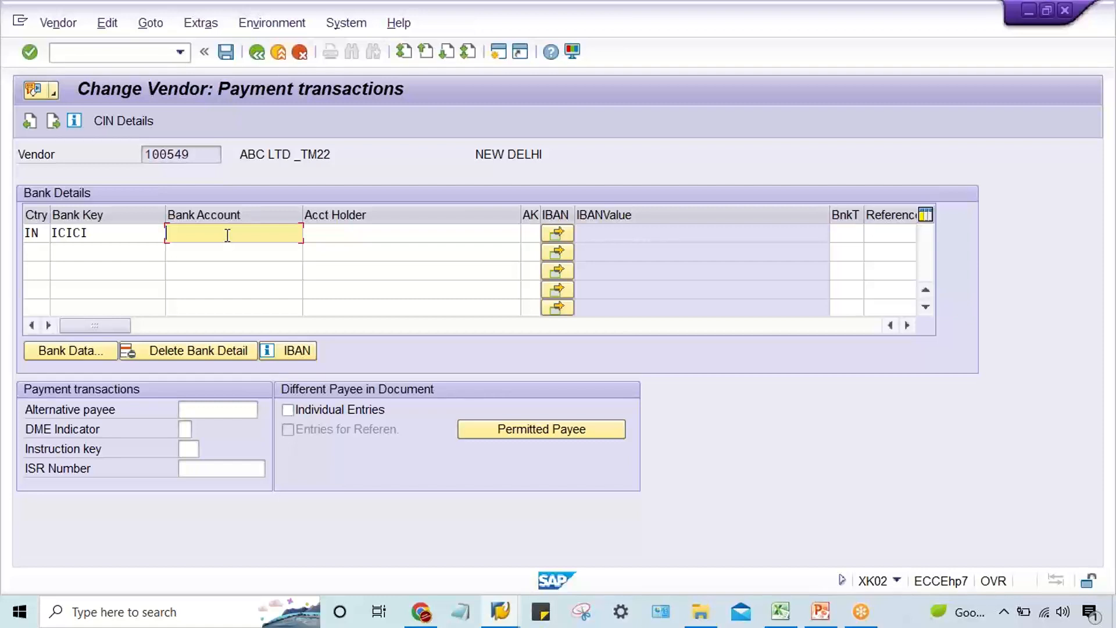
# Enter the vendor's bank account number with account holder ABC LTD, and confirm the bank details to reach the accounting payment data.
pyautogui.press('Tab')
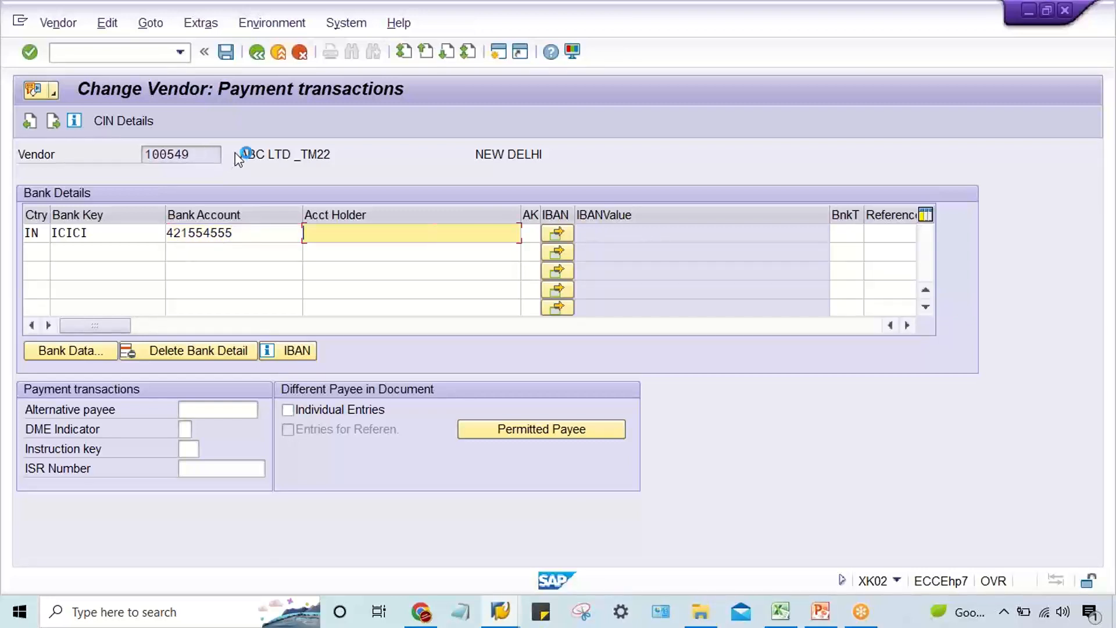
pyautogui.moveTo(238, 154); pyautogui.dragTo(291, 158)
pyautogui.hotkey('ctrl', 'c')
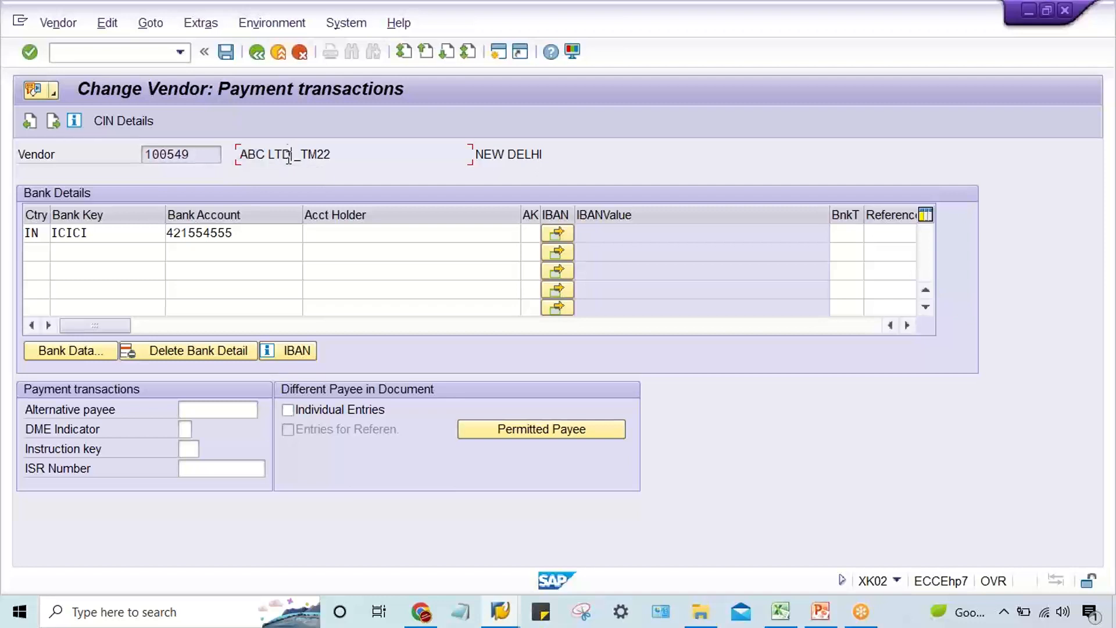
pyautogui.click(339, 239)
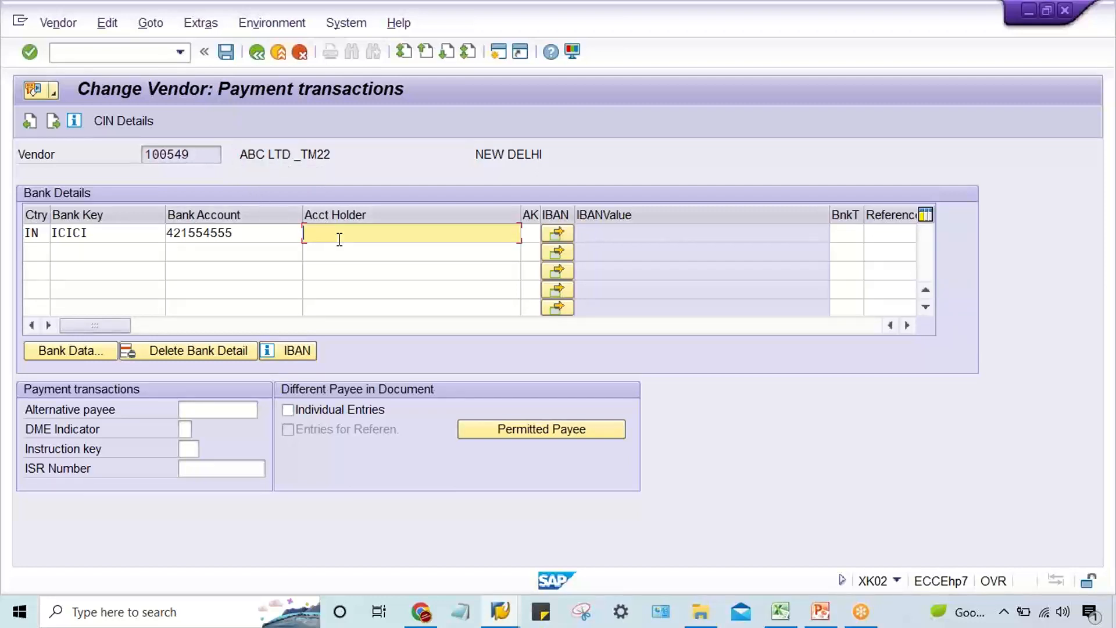
pyautogui.hotkey('ctrl', 'v')
pyautogui.click(101, 231)
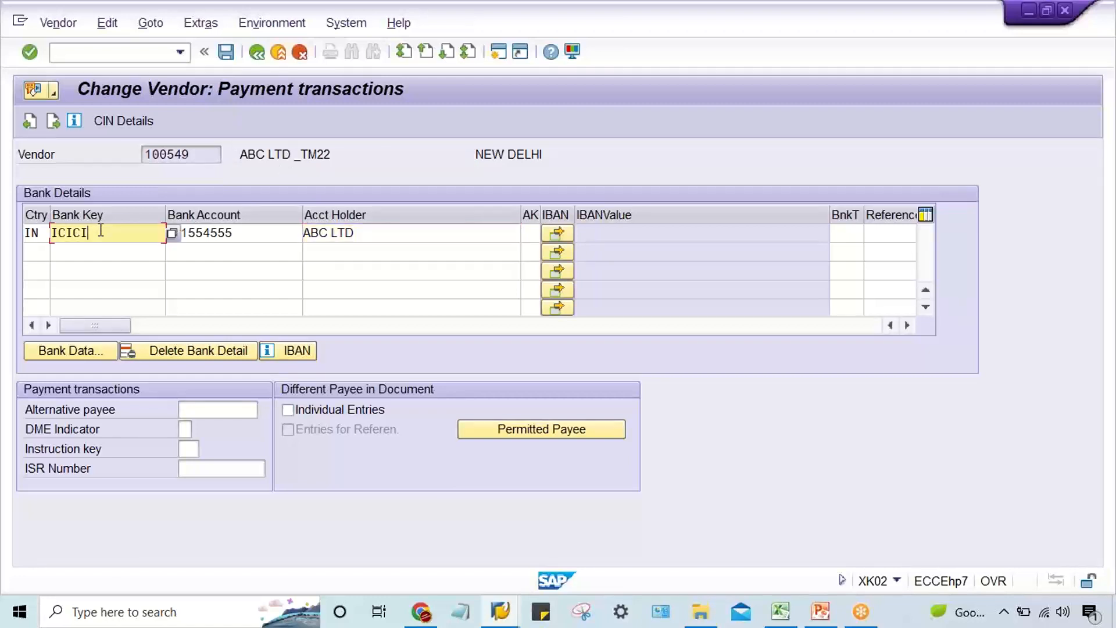
pyautogui.moveTo(100, 231); pyautogui.dragTo(23, 237)
pyautogui.press('Return')
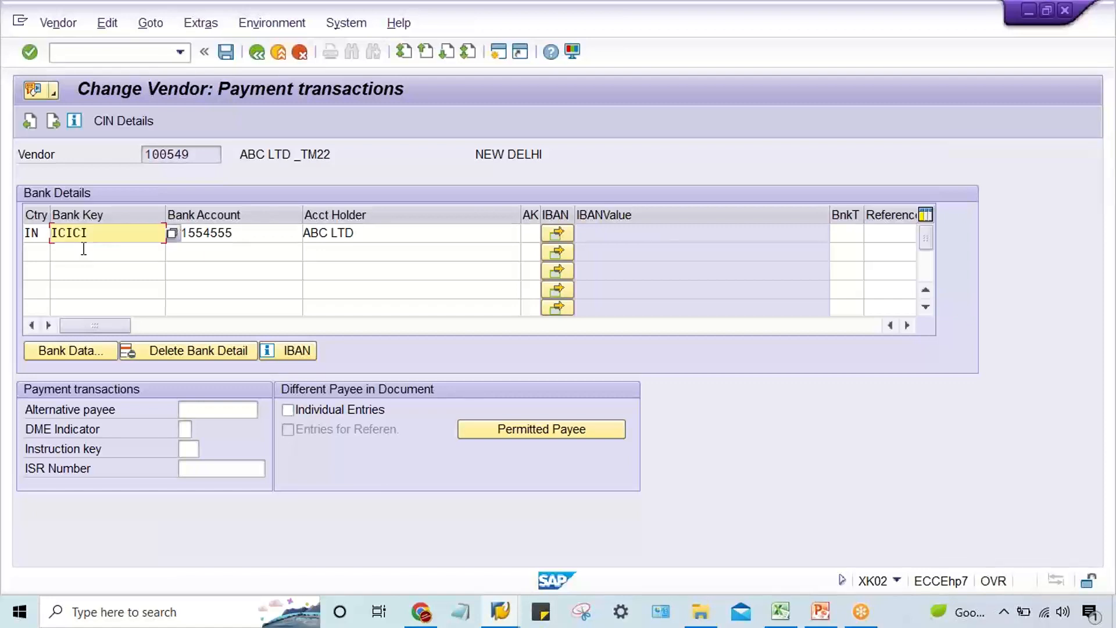
pyautogui.press('Return')
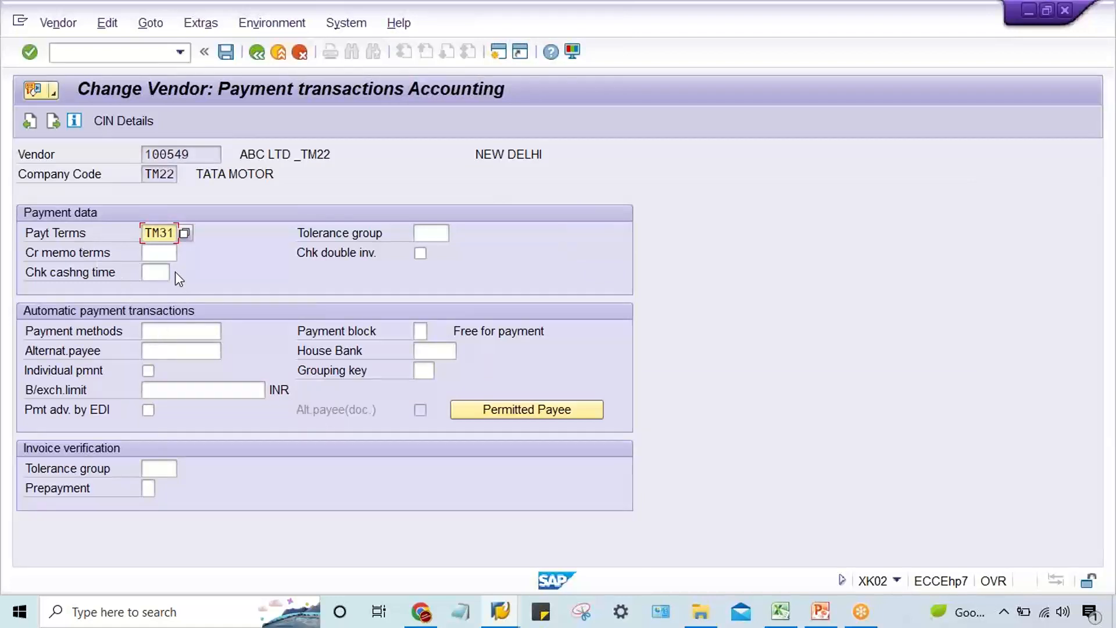
# Set the vendor's payment terms to 0001 and payment method to T, and save the vendor changes.
pyautogui.write('0001')
pyautogui.press('Down')
pyautogui.press('Down')
pyautogui.press('Down')
pyautogui.press('Down')
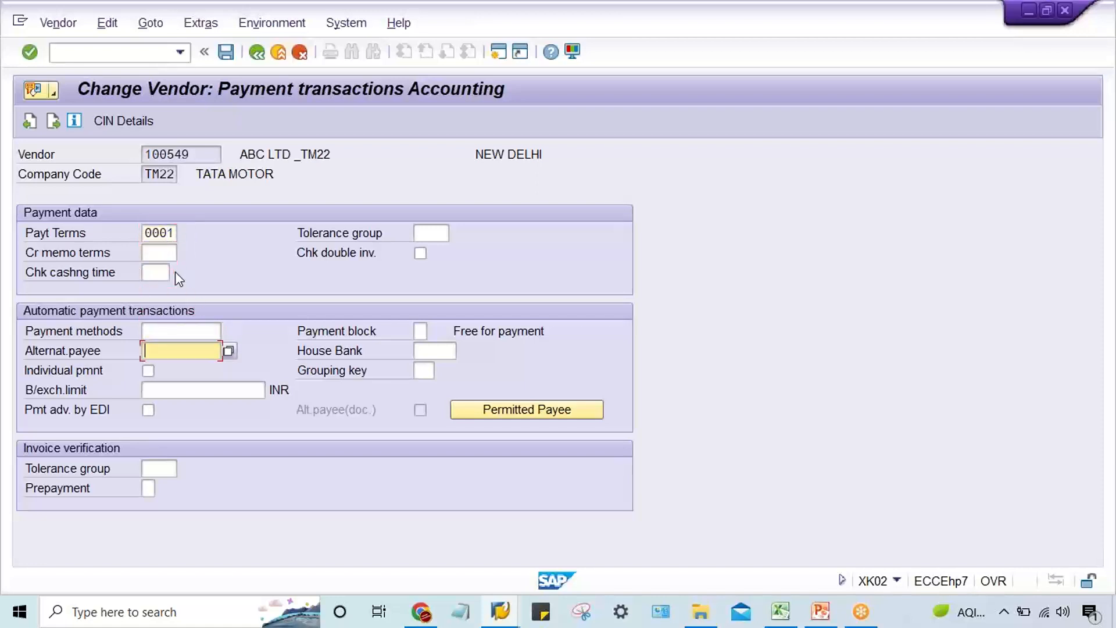
pyautogui.press('Up')
pyautogui.write('T')
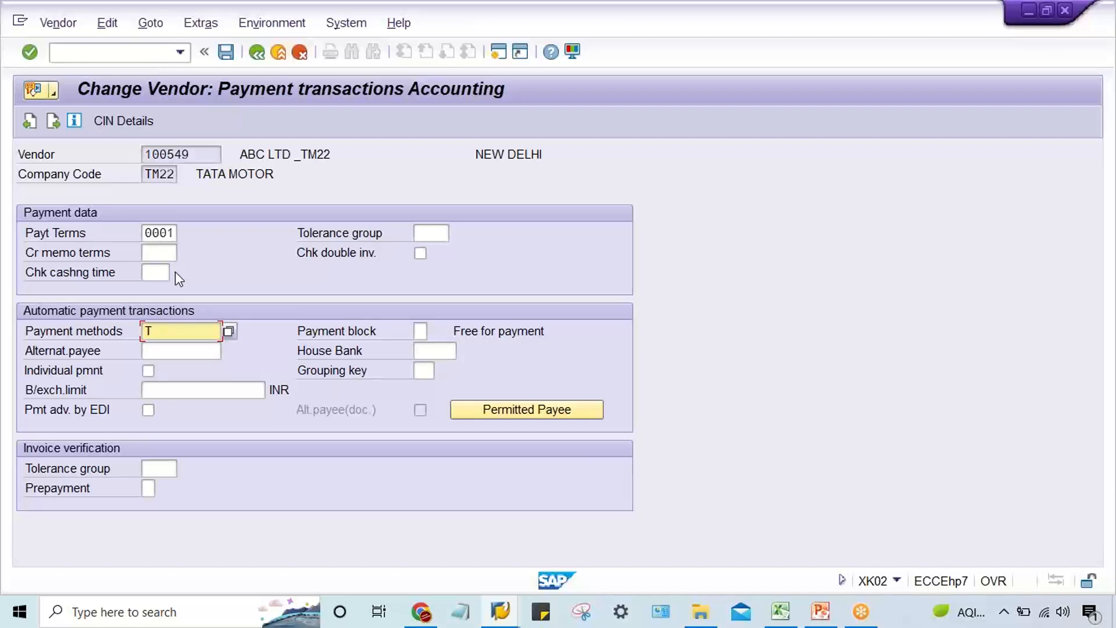
pyautogui.press('Return')
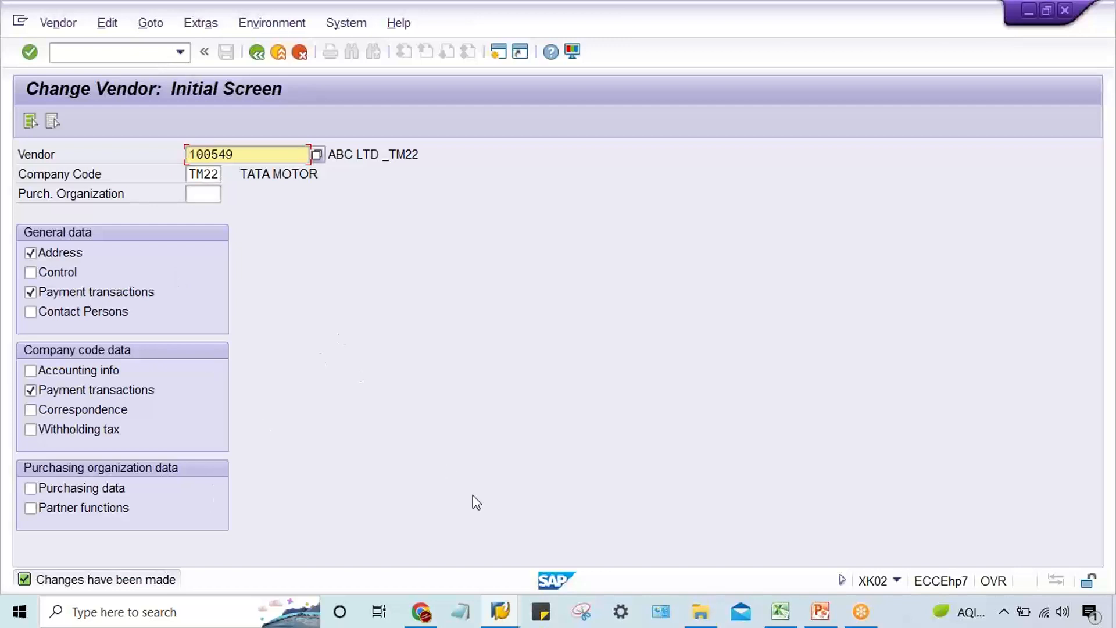
# Leave the Change Vendor transaction and open Automatic Payment Transactions with F110 in the same session.
pyautogui.moveTo(504, 615)
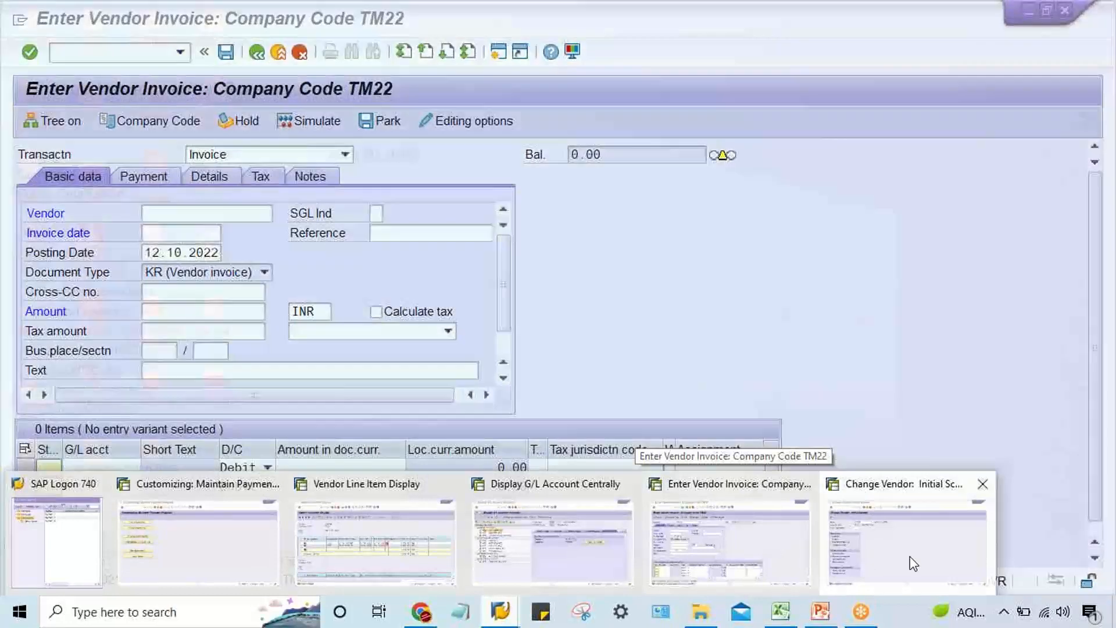
pyautogui.click(909, 556)
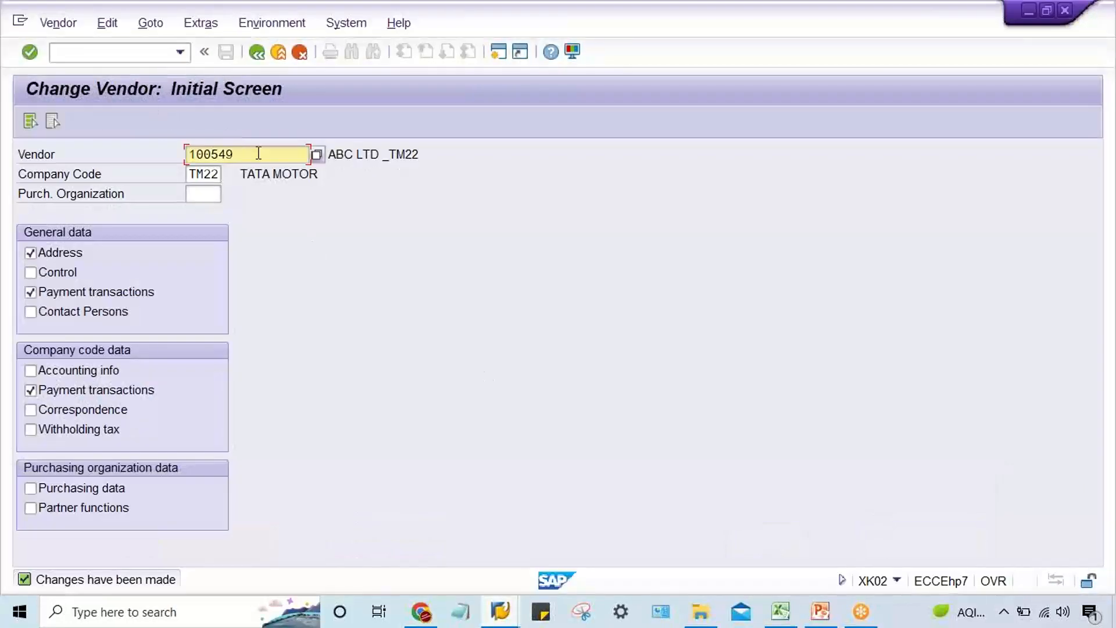
pyautogui.moveTo(259, 155); pyautogui.dragTo(42, 176)
pyautogui.click(96, 56)
pyautogui.write('/N')
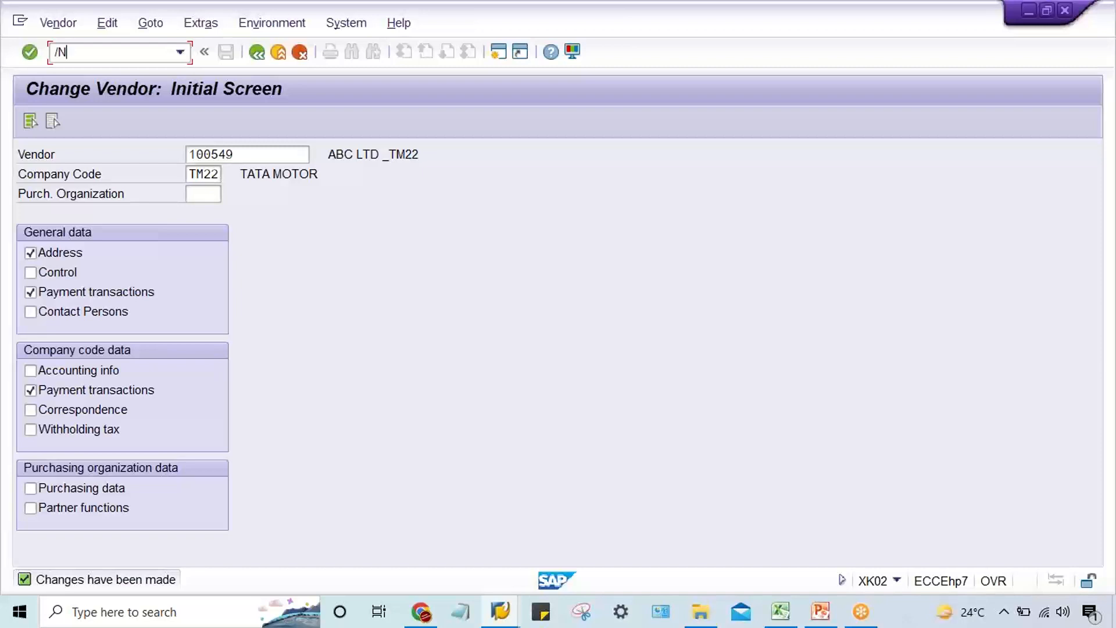
pyautogui.write('F110')
pyautogui.press('Return')
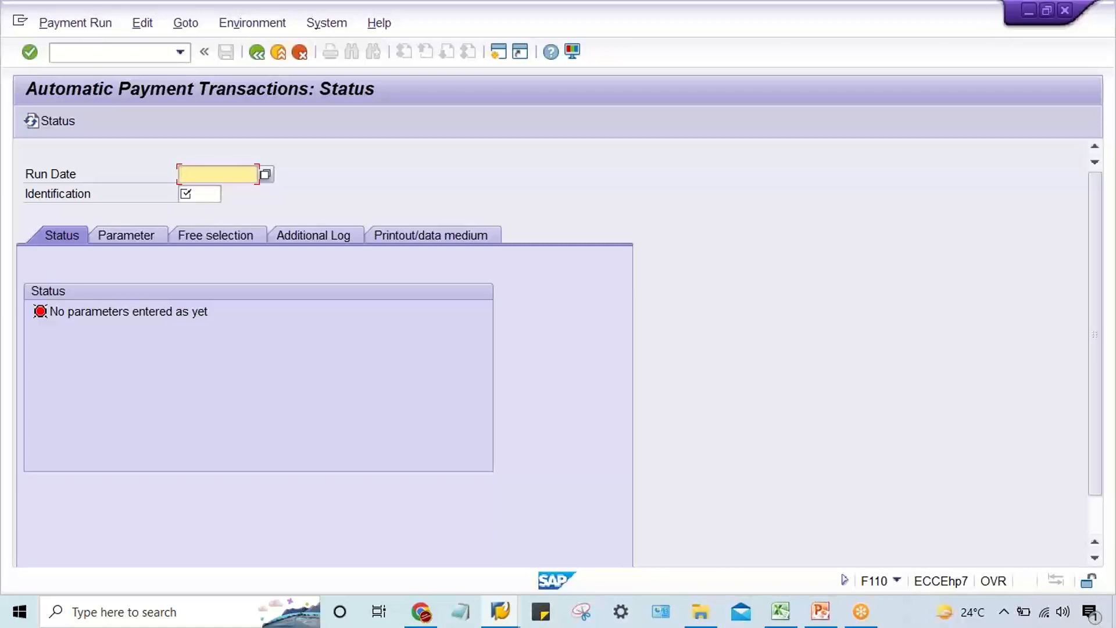
# Identify the payment run with run date 12.10.2022 and identification TM22A, and open its parameters.
pyautogui.write('12.10.2022')
pyautogui.press('Tab')
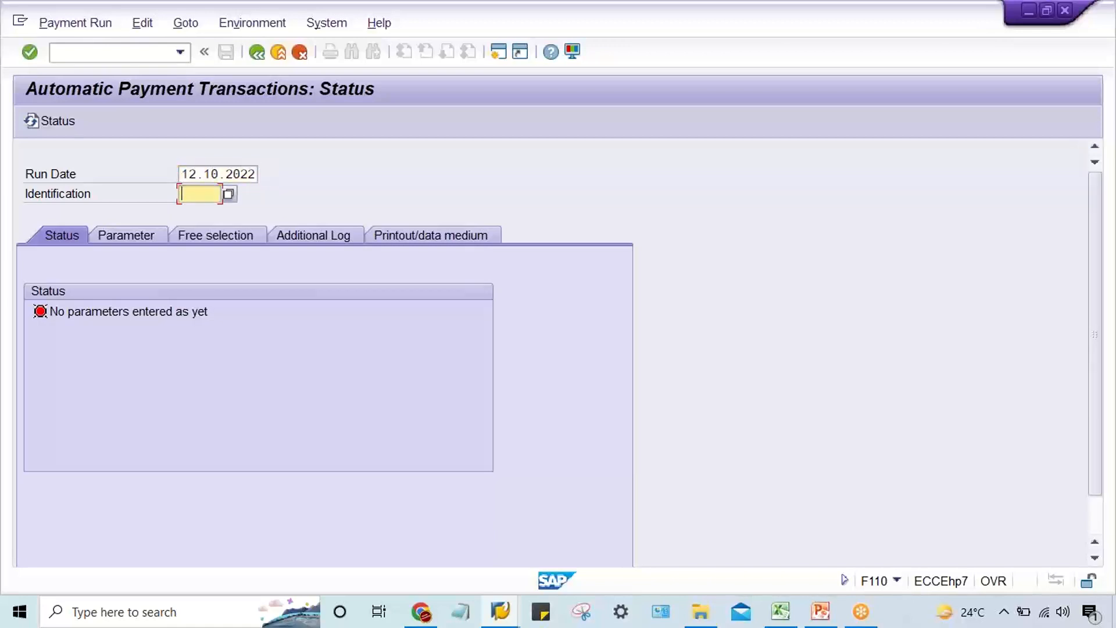
pyautogui.write('TM22A')
pyautogui.press('Return')
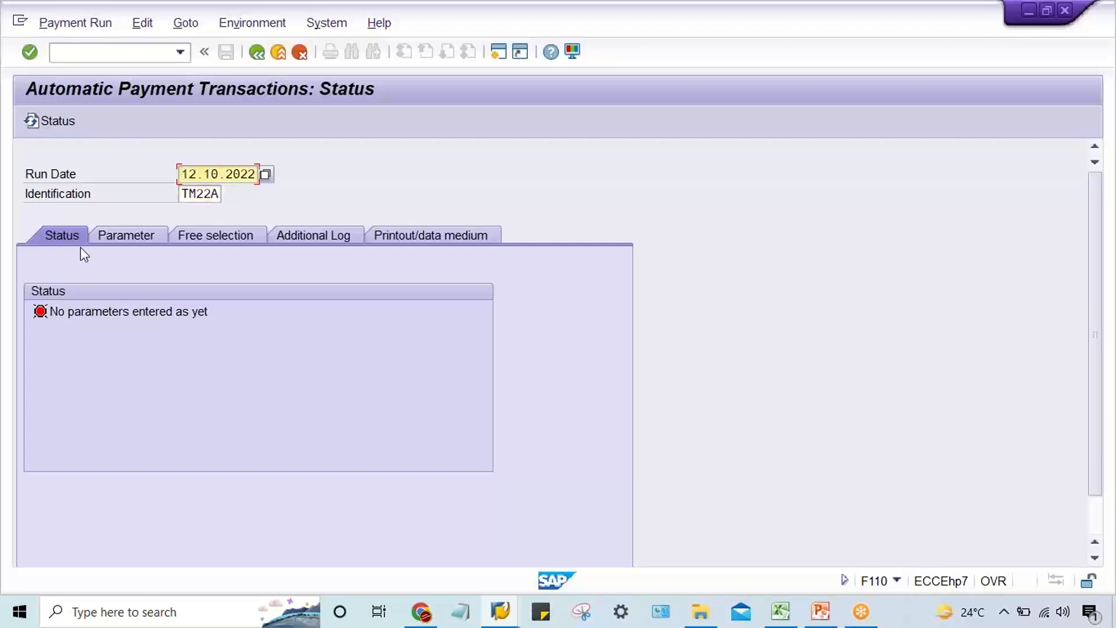
pyautogui.click(123, 237)
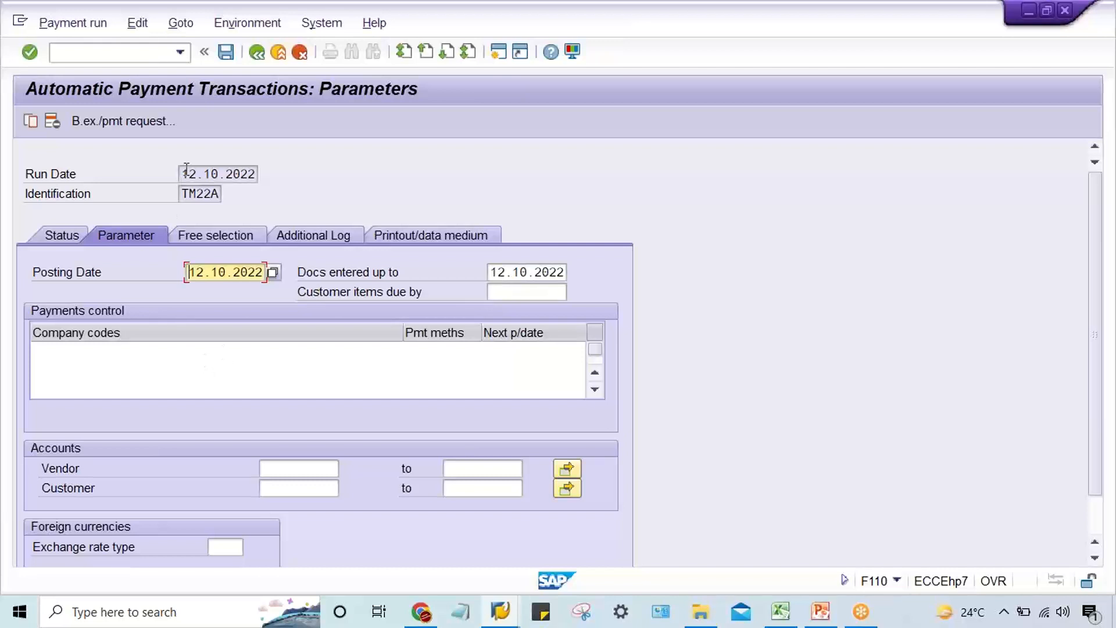
pyautogui.moveTo(184, 169); pyautogui.dragTo(315, 169)
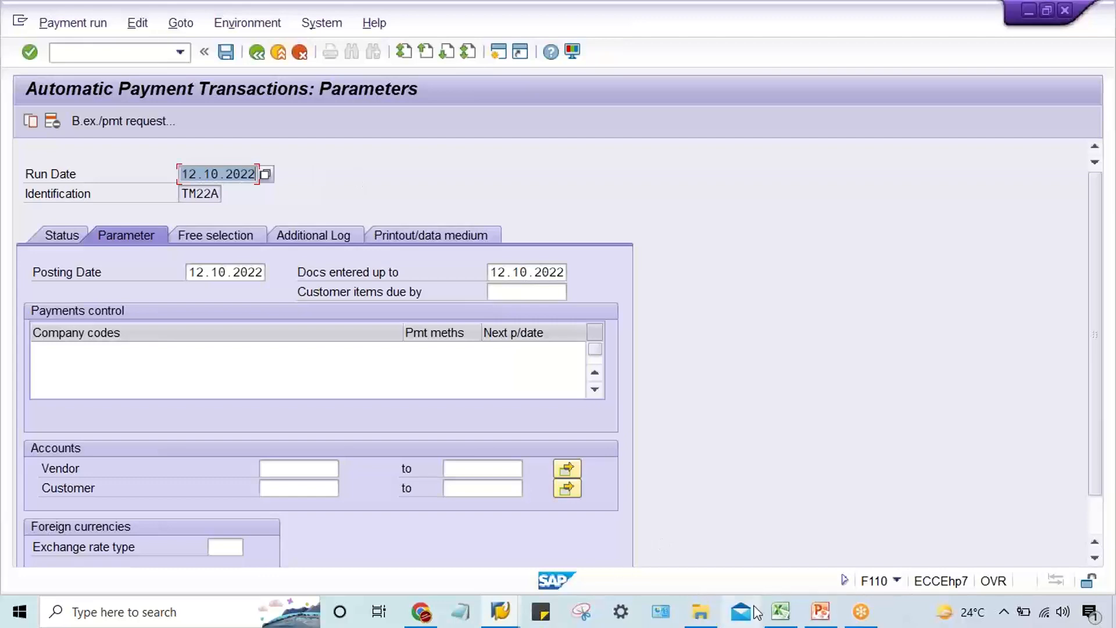
# Switch to the Excel workbook and clear the contents of E4:E13 and G5:J11 on Sheet2.
pyautogui.click(773, 615)
pyautogui.click(633, 356)
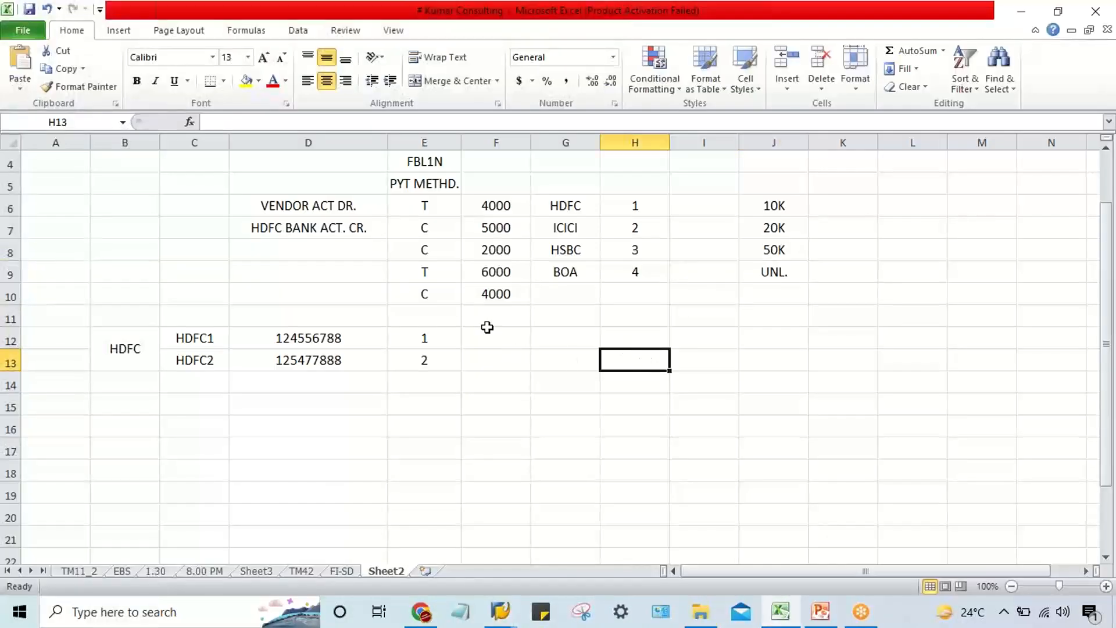
pyautogui.moveTo(477, 209); pyautogui.dragTo(480, 285)
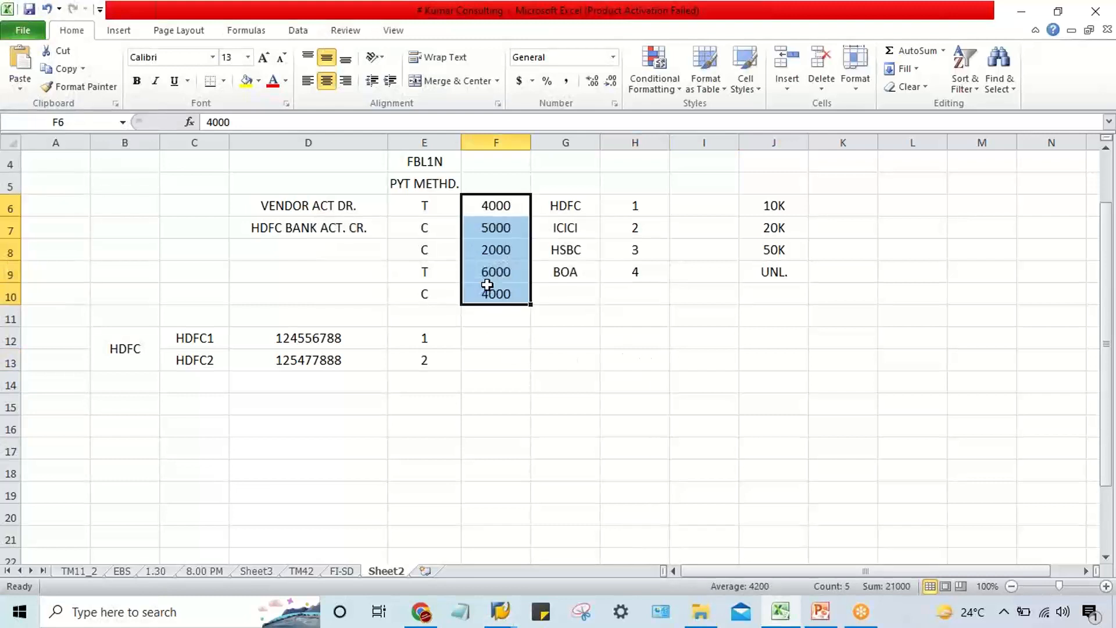
pyautogui.click(425, 203)
pyautogui.moveTo(424, 161); pyautogui.dragTo(429, 359)
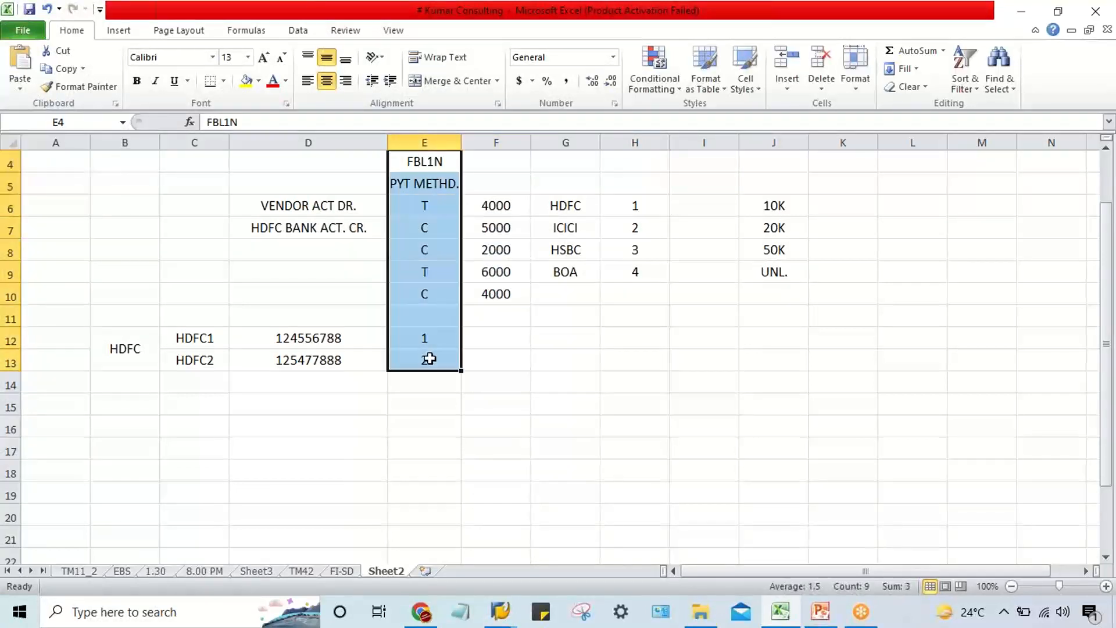
pyautogui.press('Delete')
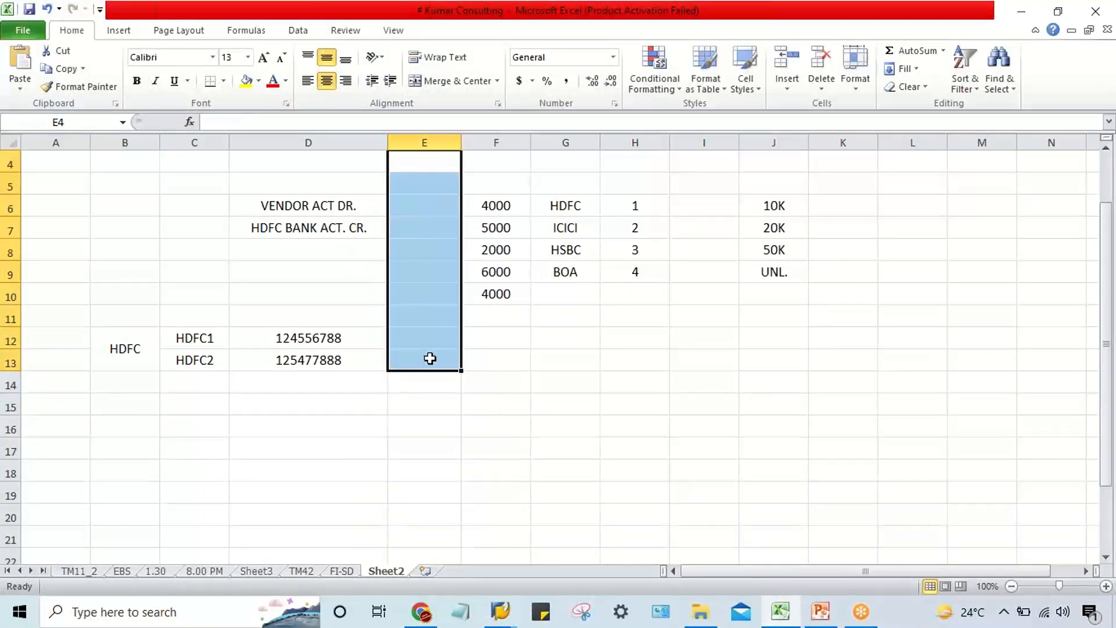
pyautogui.moveTo(563, 186); pyautogui.dragTo(779, 320)
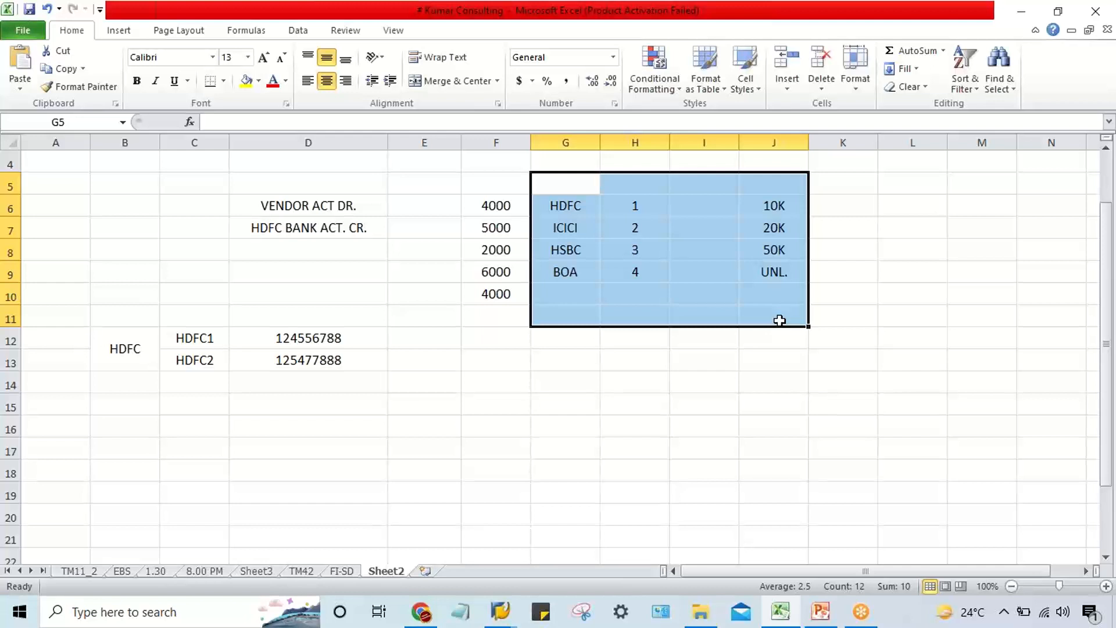
pyautogui.press('Delete')
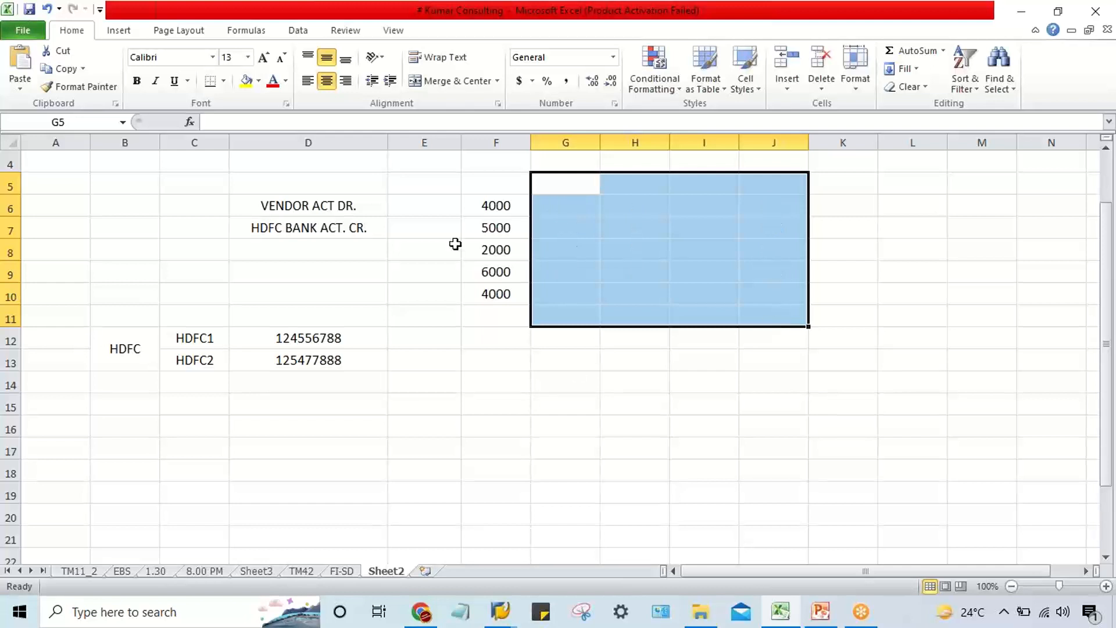
# Return from the Excel workbook to the Automatic Payment Transactions session in SAP.
pyautogui.click(429, 212)
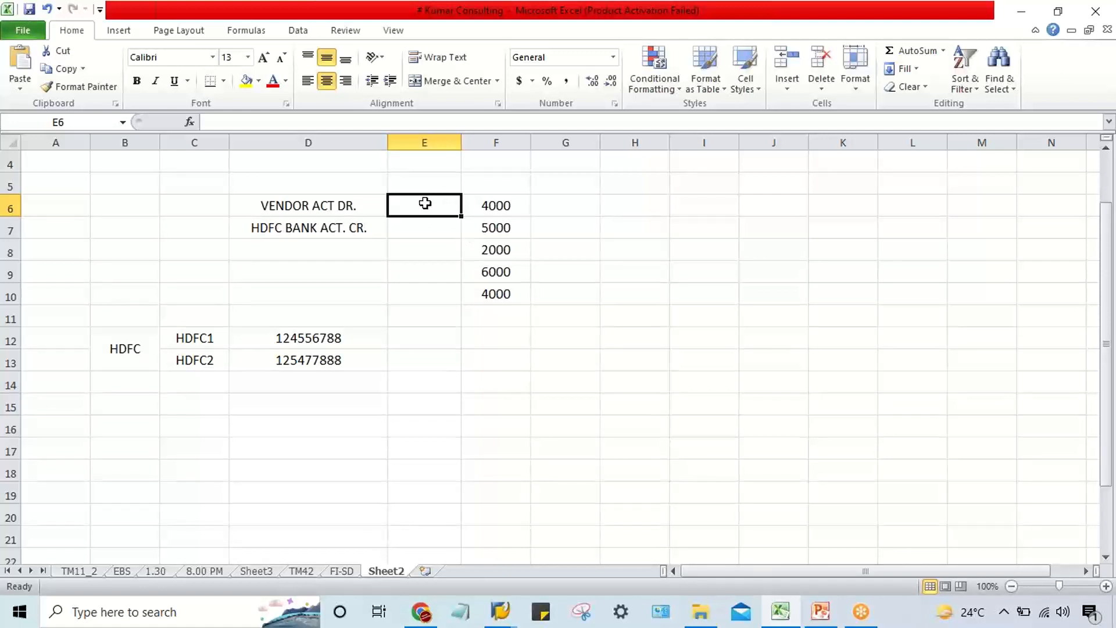
pyautogui.moveTo(424, 204); pyautogui.dragTo(421, 294)
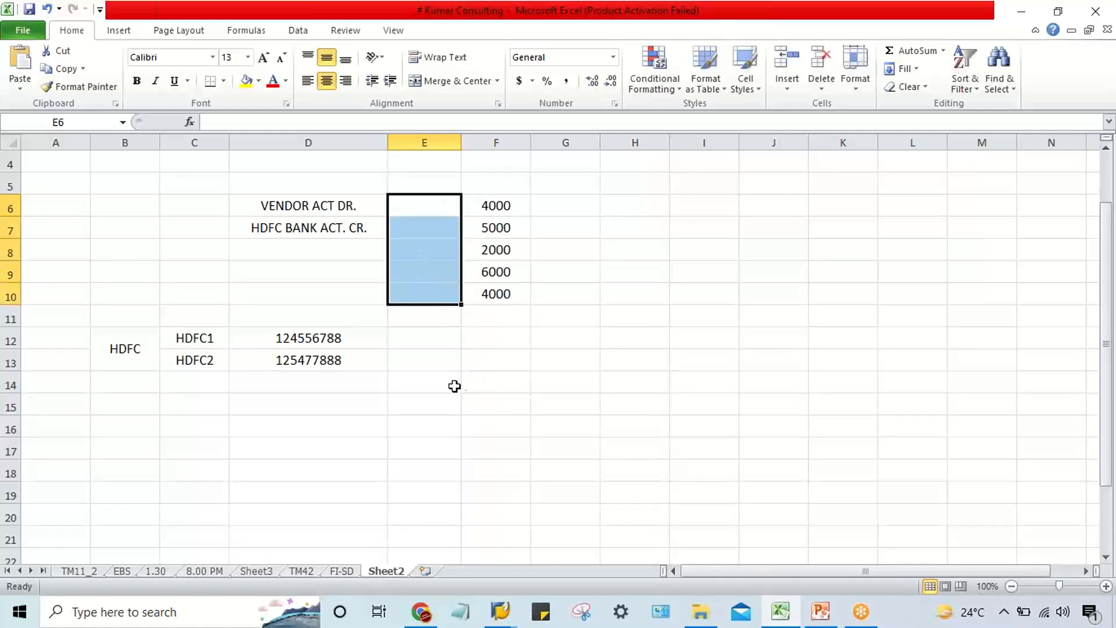
pyautogui.click(432, 341)
pyautogui.press('Up')
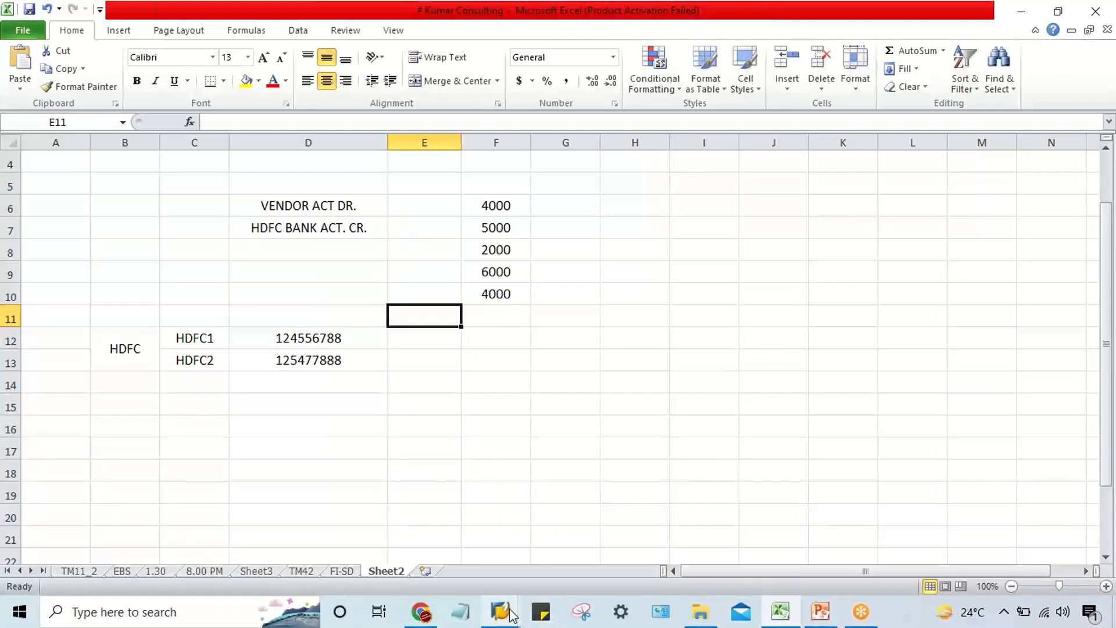
pyautogui.moveTo(512, 613)
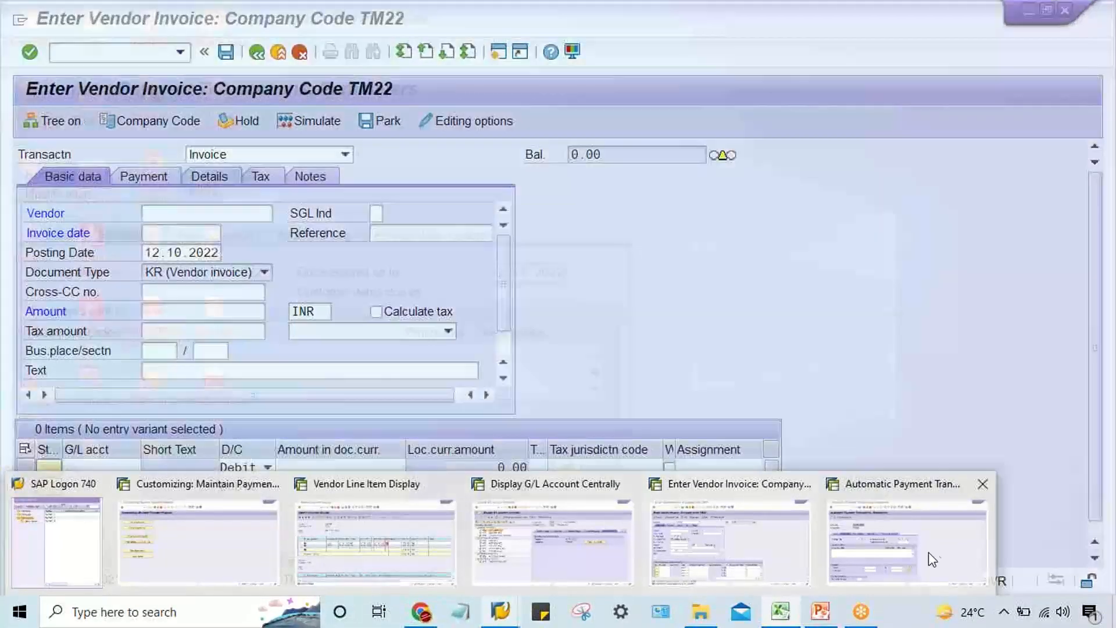
pyautogui.click(927, 552)
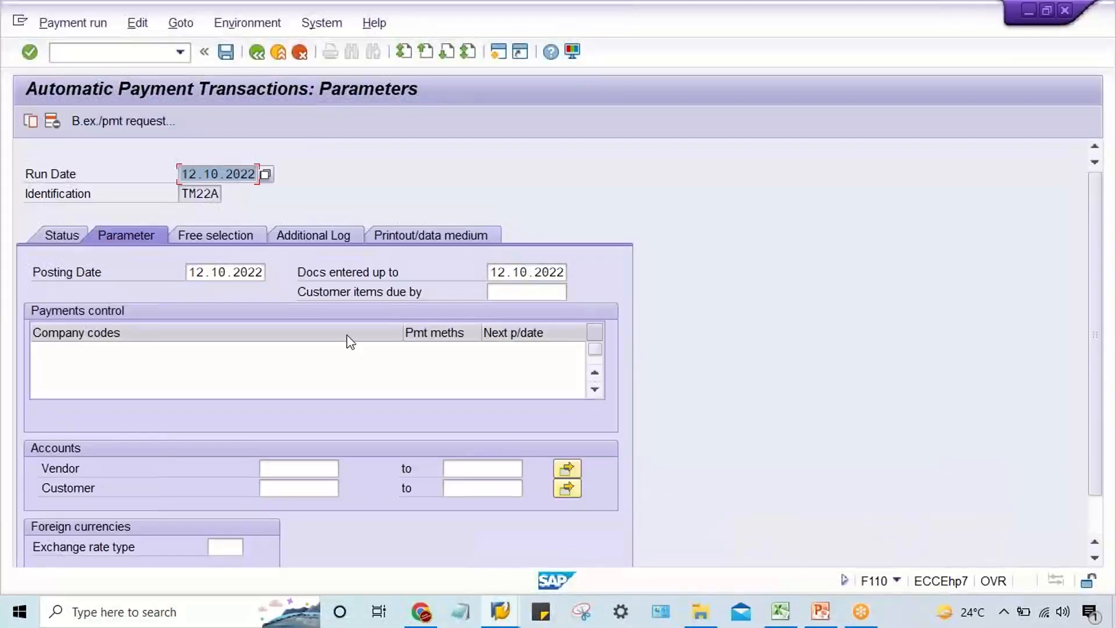
# Try 01.10.2022 as the run's docs entered up to date, and restore it to 12.10.2022.
pyautogui.click(495, 273)
pyautogui.write('01')
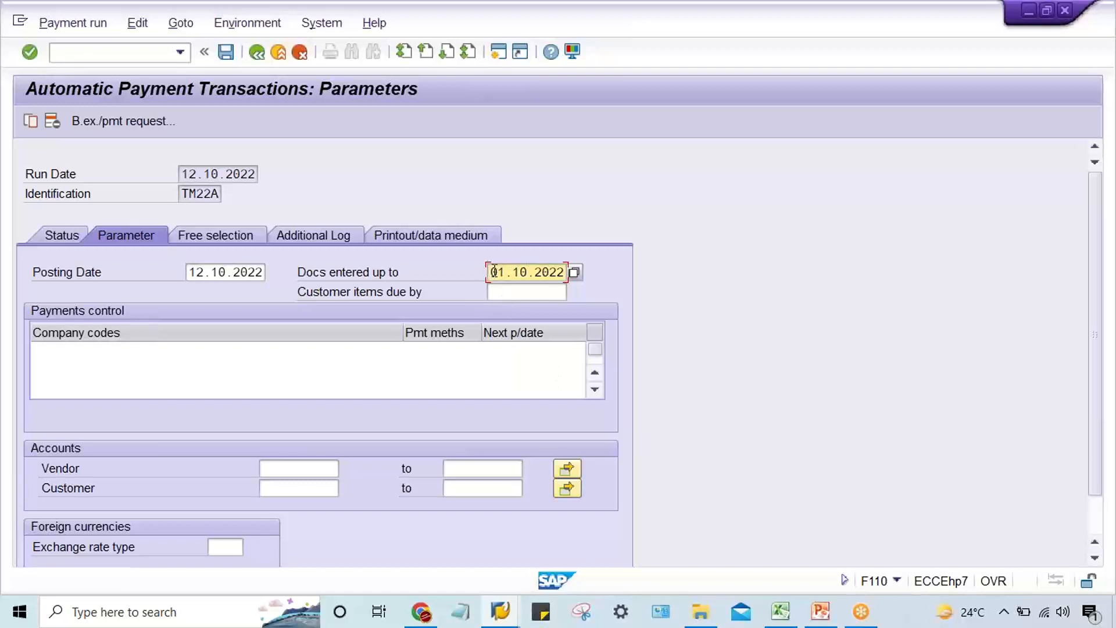
pyautogui.moveTo(493, 271); pyautogui.dragTo(591, 271)
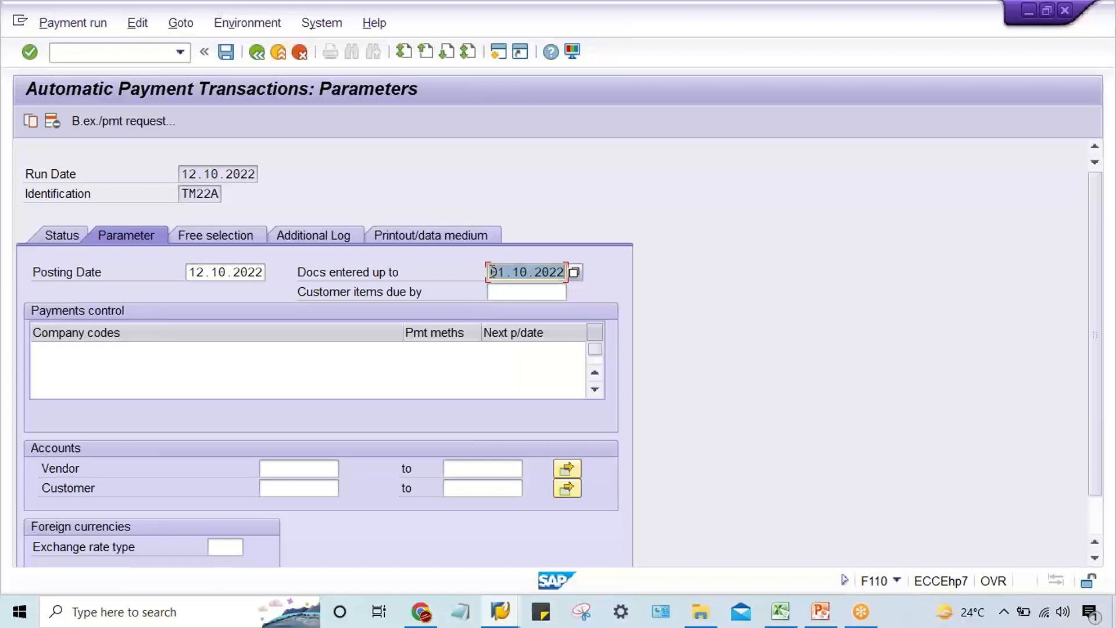
pyautogui.write('12')
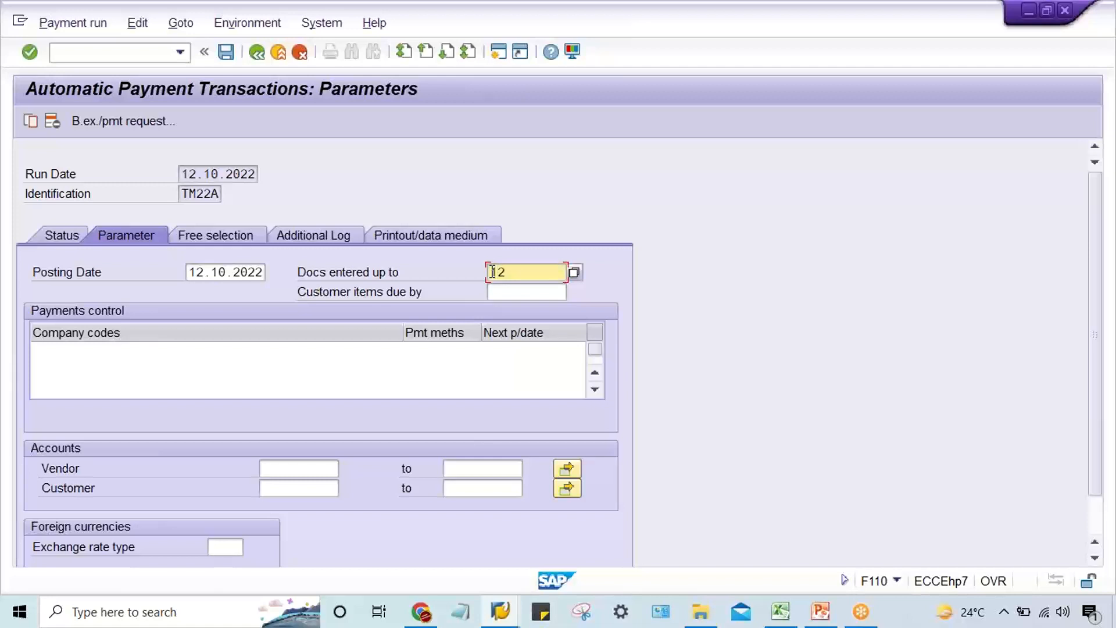
pyautogui.write('.10.2022')
# Enter company code TM22 in the payments control with payment method T and next payment date 14.10.2022.
pyautogui.click(151, 353)
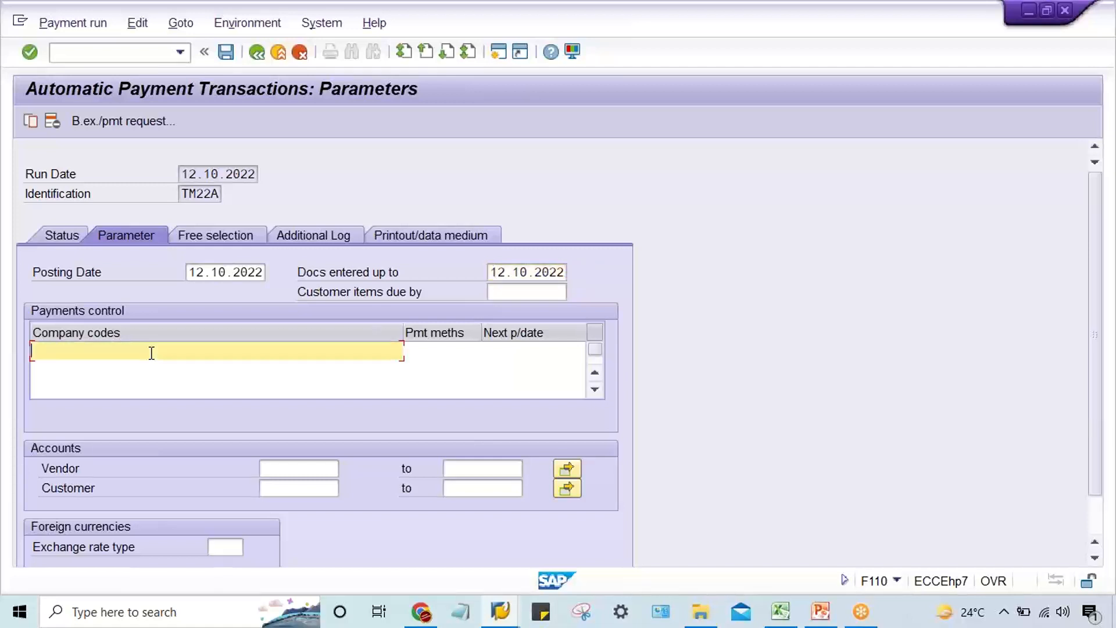
pyautogui.write('TM22')
pyautogui.press('Tab')
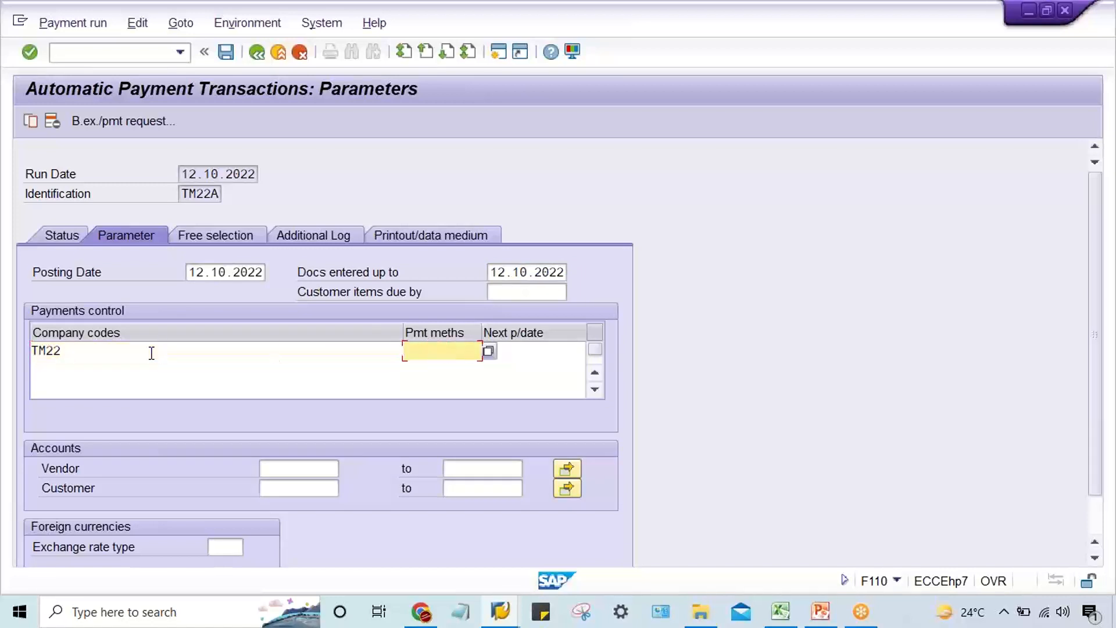
pyautogui.write('T')
pyautogui.press('Tab')
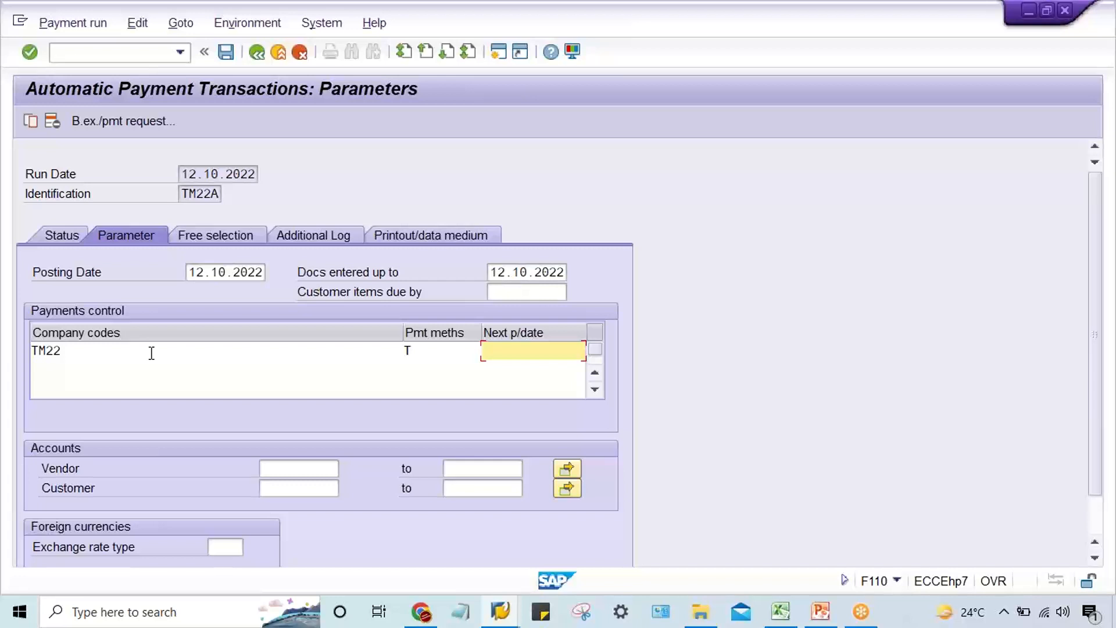
pyautogui.write('14.10.2022')
# Set the next payment date for company code TM22 to 13.10.2022.
pyautogui.moveTo(182, 173); pyautogui.dragTo(263, 170)
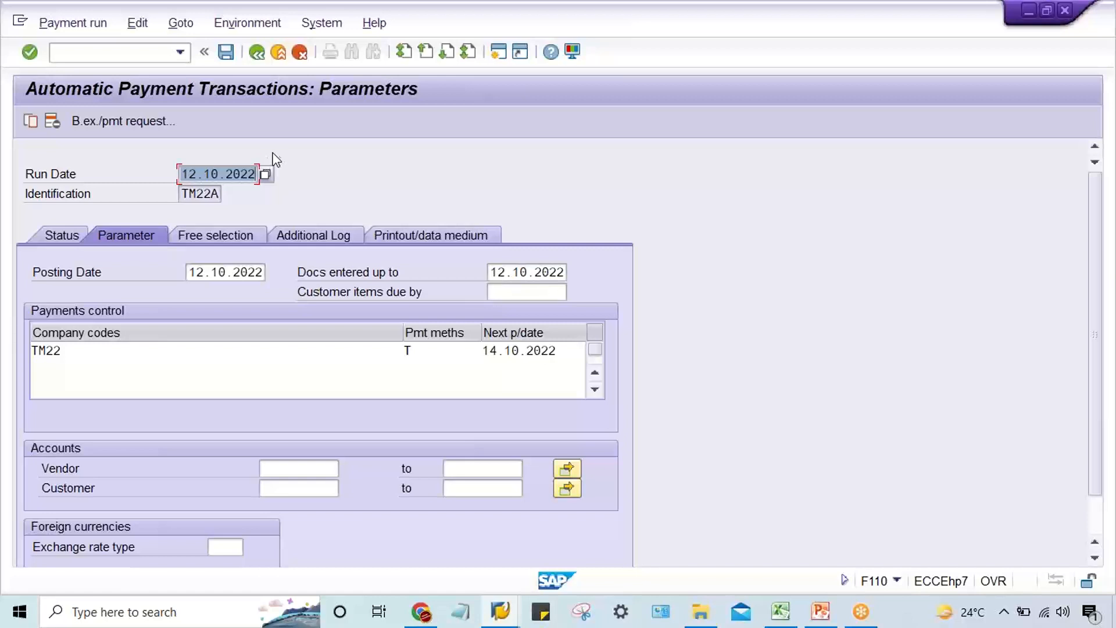
pyautogui.moveTo(570, 351); pyautogui.dragTo(471, 360)
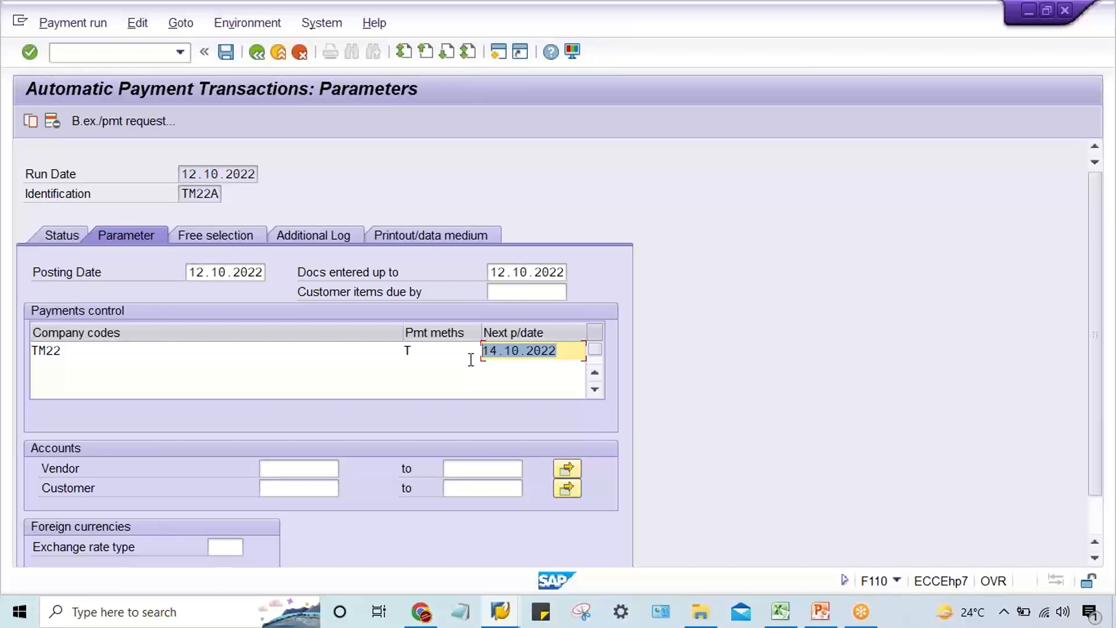
pyautogui.moveTo(571, 351); pyautogui.dragTo(479, 350)
pyautogui.click(567, 352)
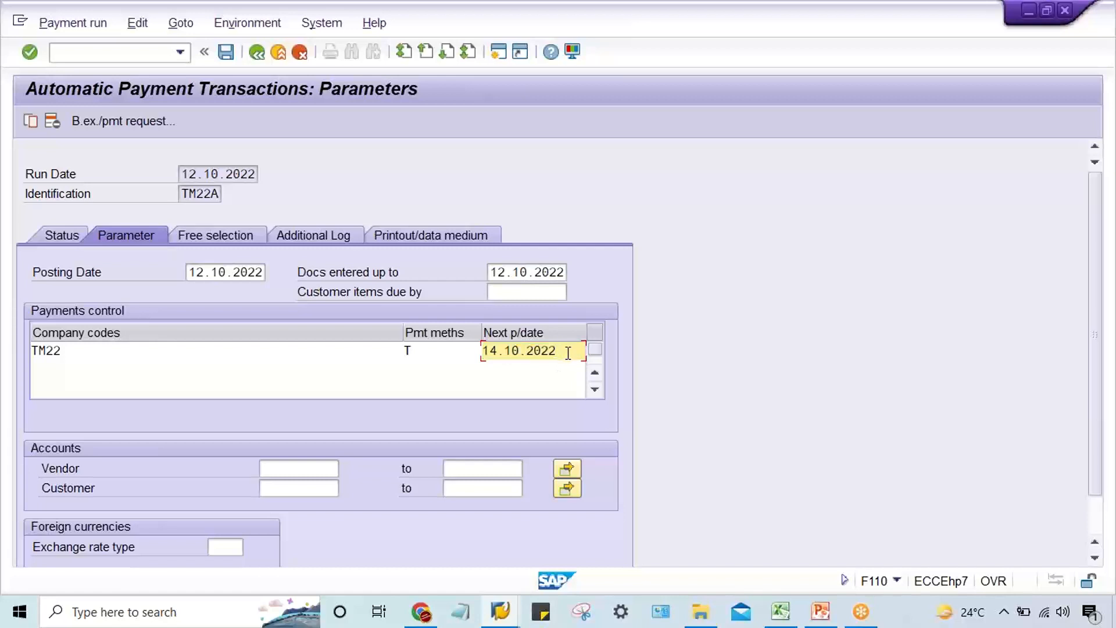
pyautogui.moveTo(568, 352); pyautogui.dragTo(345, 356)
pyautogui.write('13.')
pyautogui.write('10.2022')
# Look up ABC LTD _TM22's vendor number in the Vendor Line Item Display session and enter it as the payment run's vendor account.
pyautogui.click(285, 470)
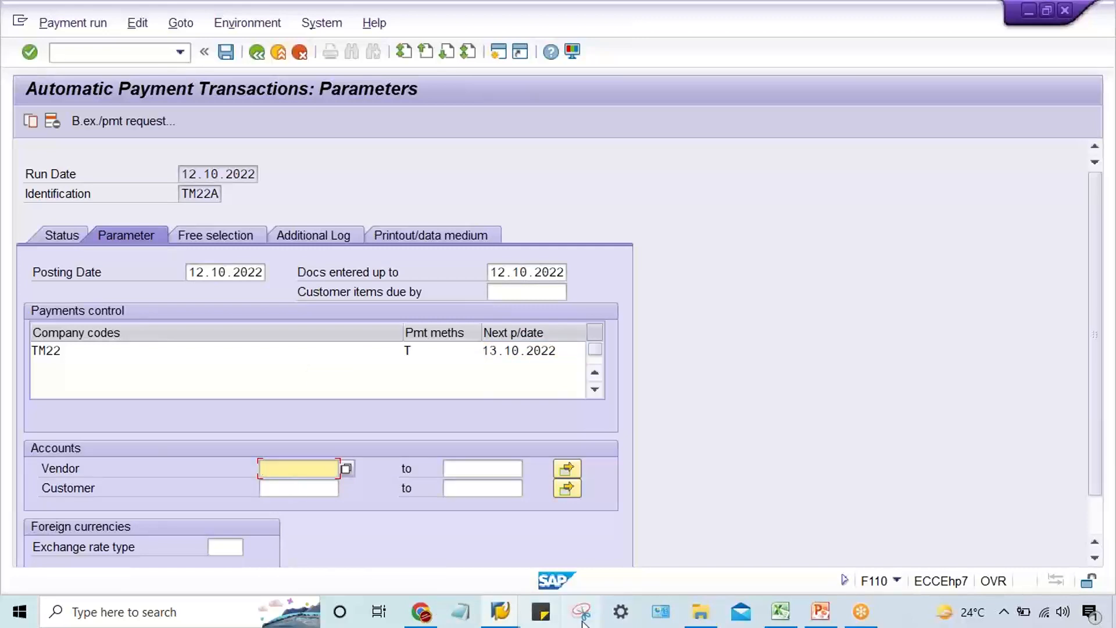
pyautogui.click(500, 610)
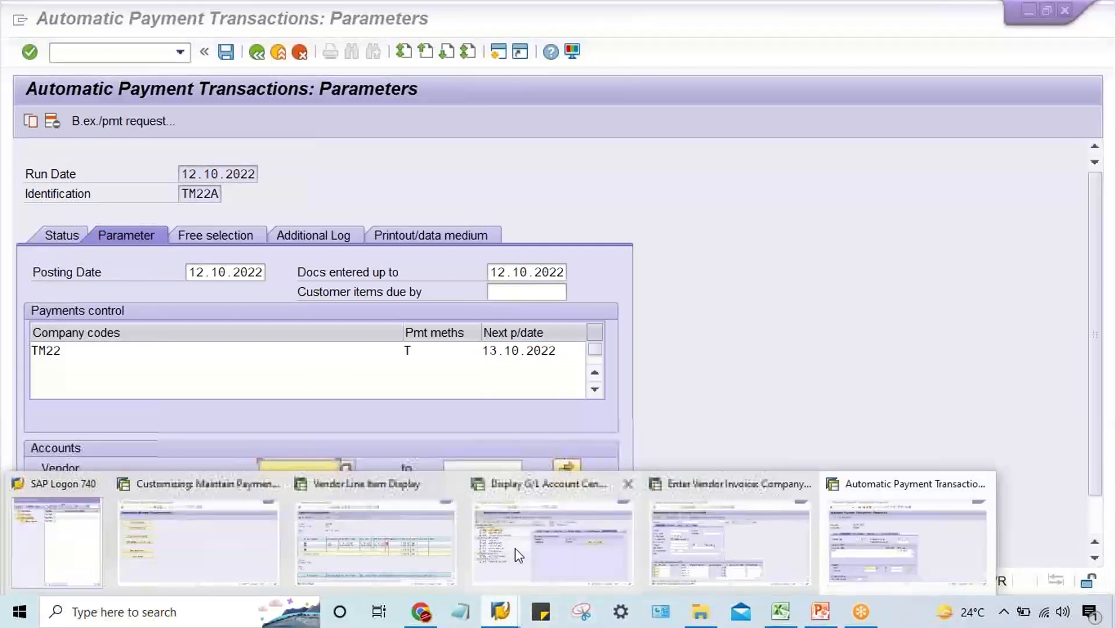
pyautogui.click(346, 555)
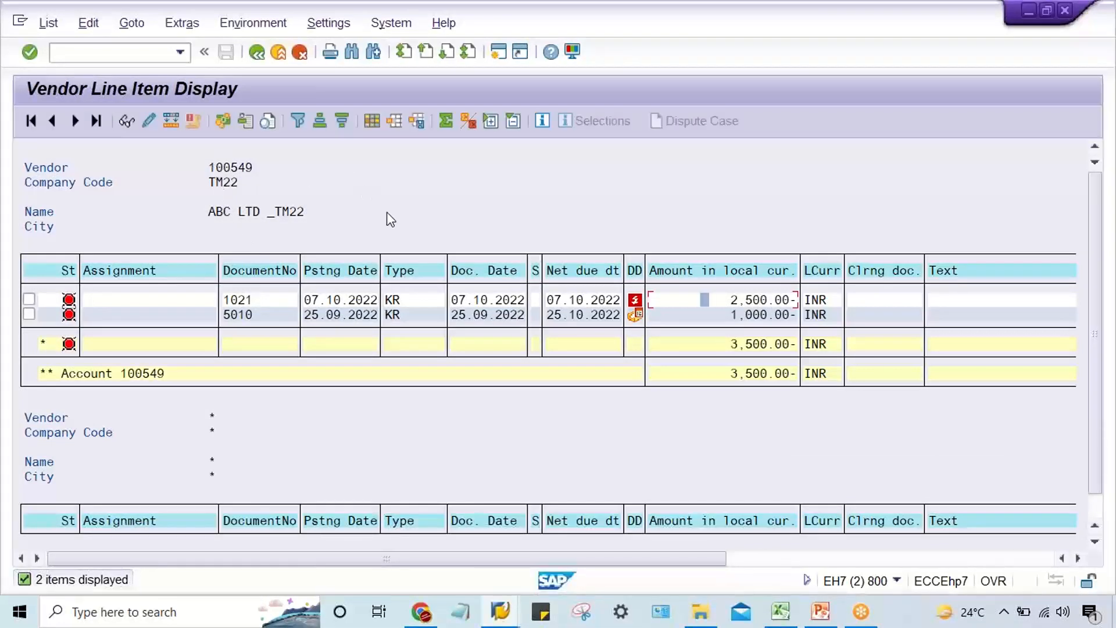
pyautogui.click(505, 610)
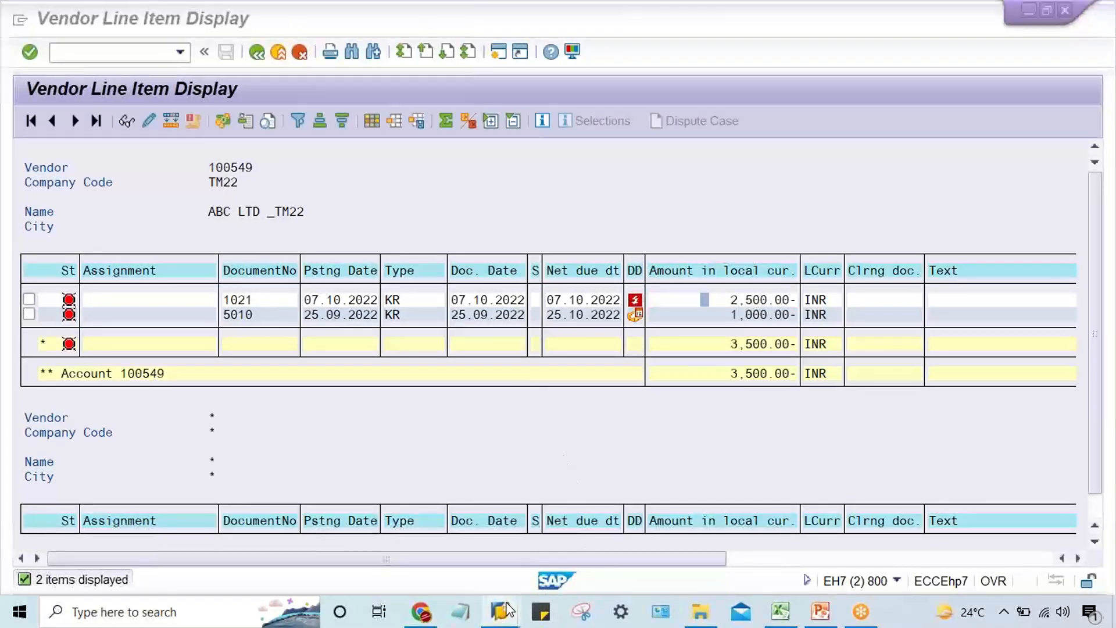
pyautogui.click(877, 538)
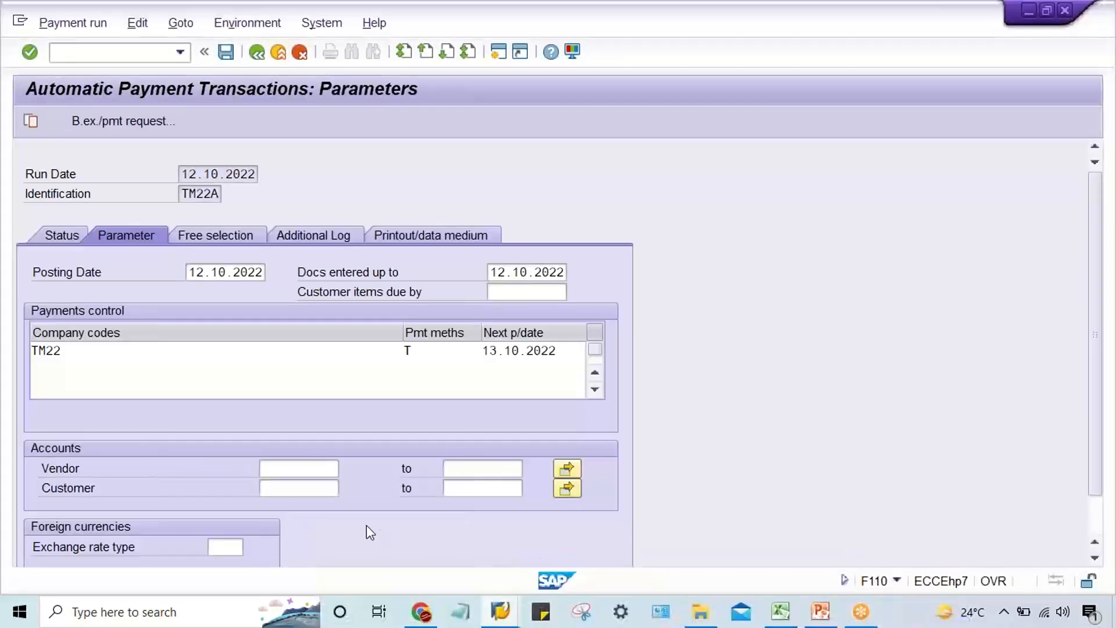
pyautogui.click(309, 469)
pyautogui.write('100')
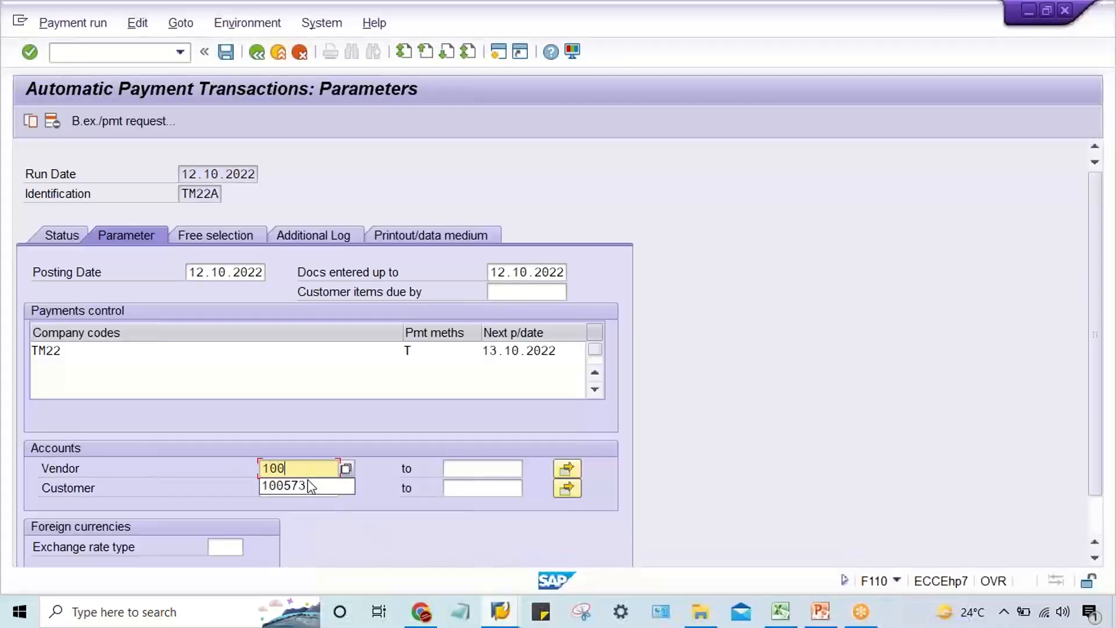
pyautogui.write('549')
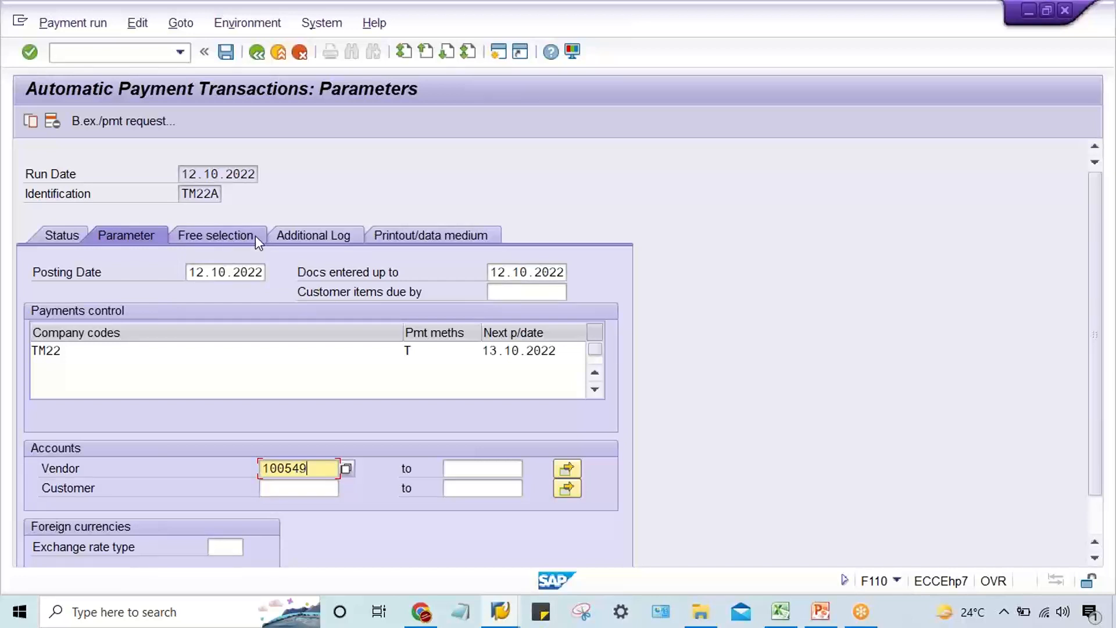
# Activate additional logging of due date check, payment method selection in all cases and payment document line items, and enter a vendor number under required accounts.
pyautogui.click(333, 232)
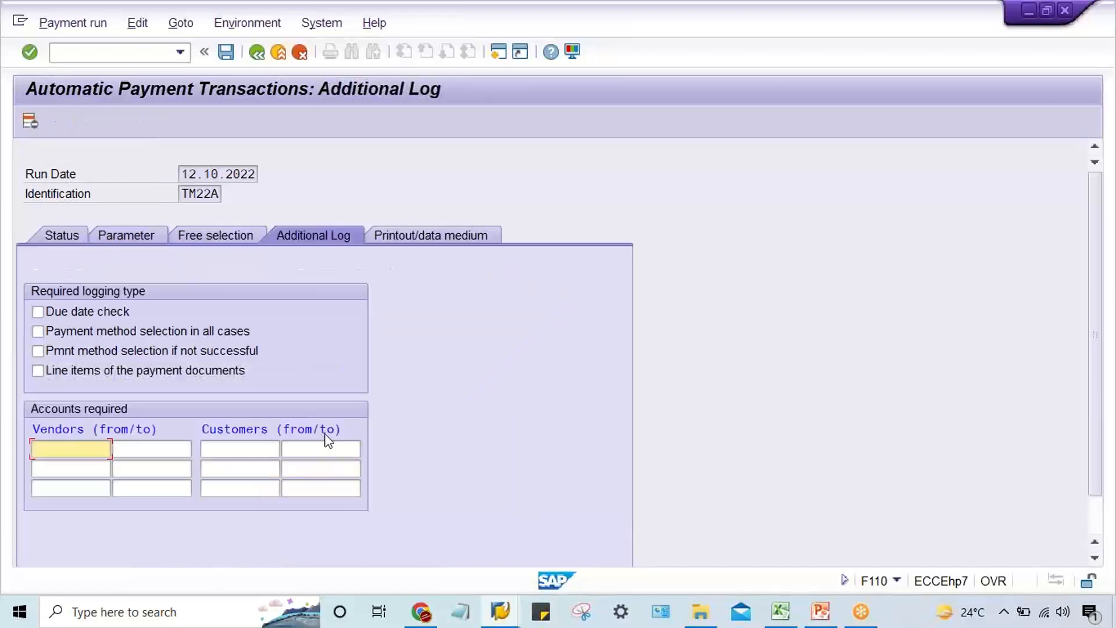
pyautogui.click(65, 312)
pyautogui.click(68, 333)
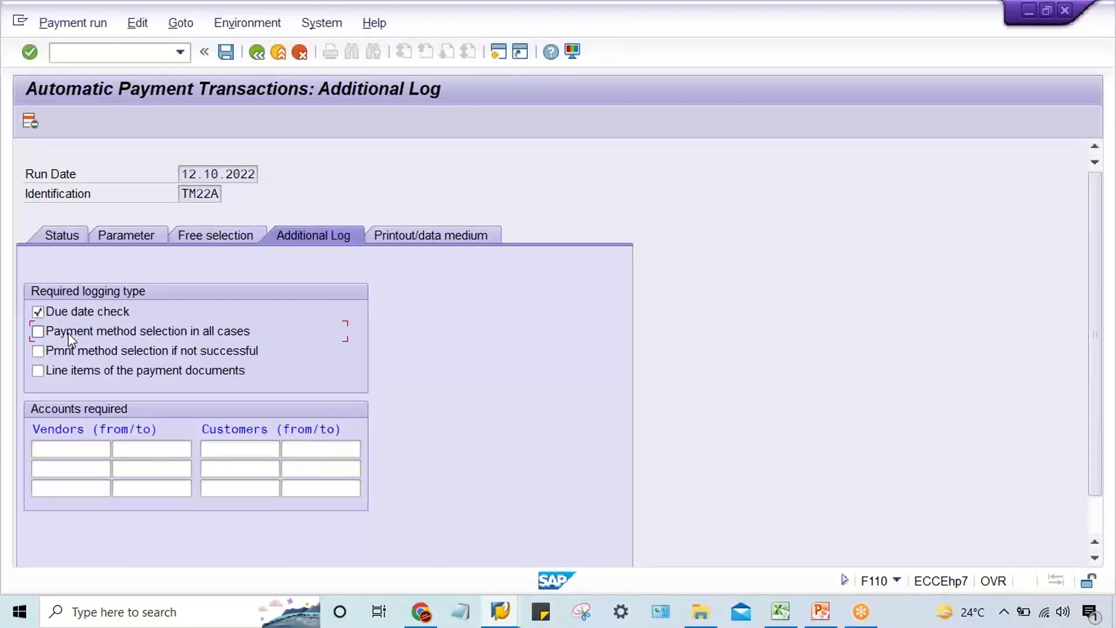
pyautogui.click(75, 373)
pyautogui.click(70, 446)
pyautogui.write('10')
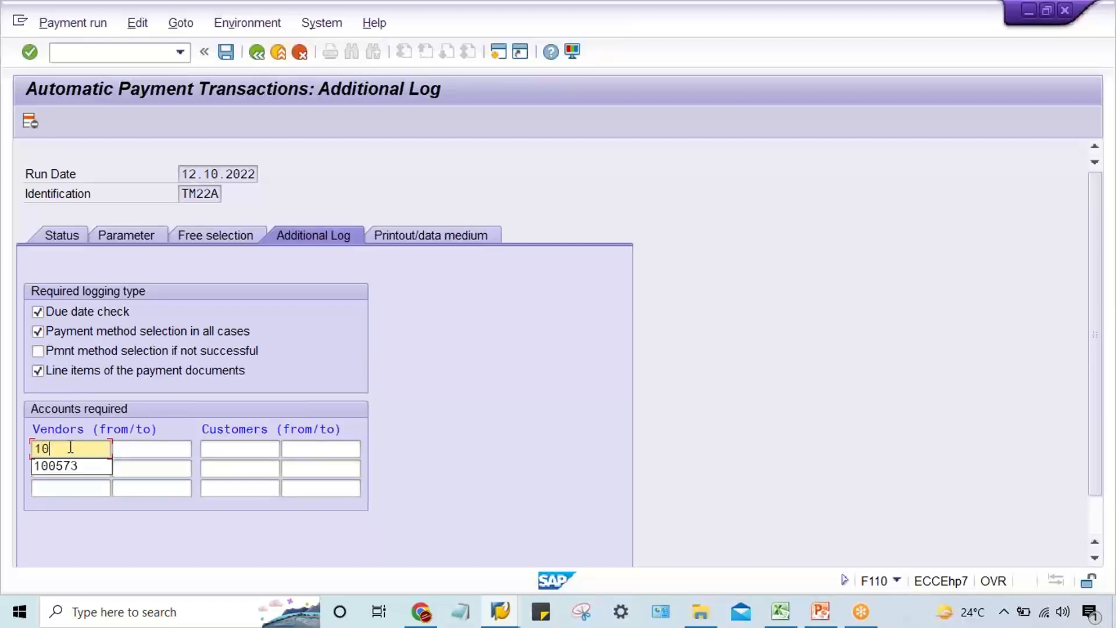
pyautogui.write('0459')
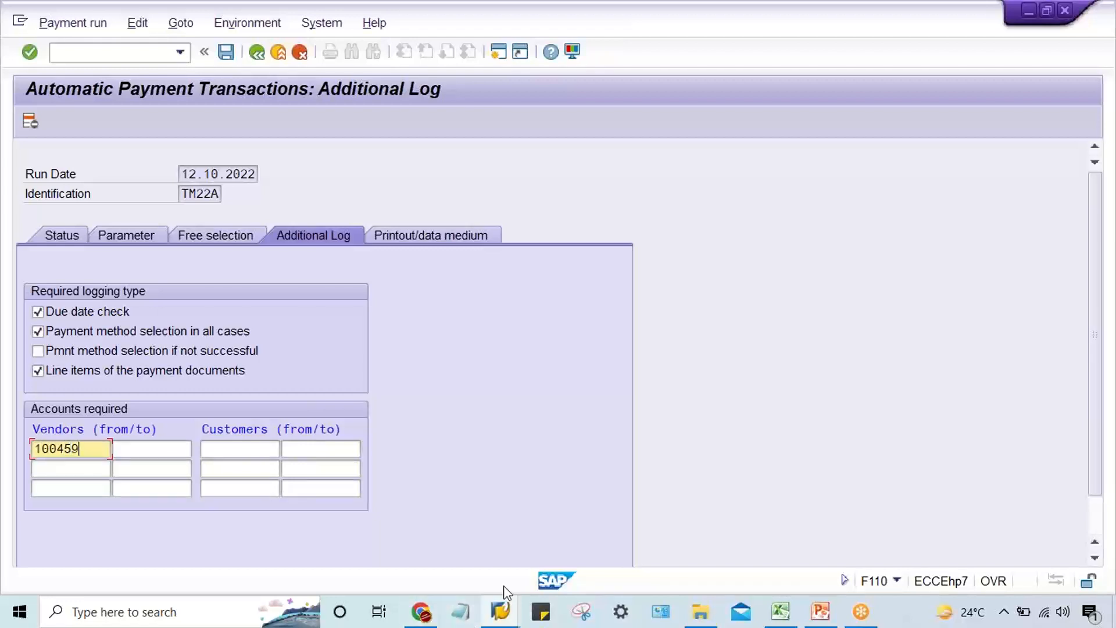
# Check ABC LTD _TM22's vendor number in the Vendor Line Item Display session, correct it under the additional log's required accounts and save.
pyautogui.click(500, 610)
pyautogui.click(391, 566)
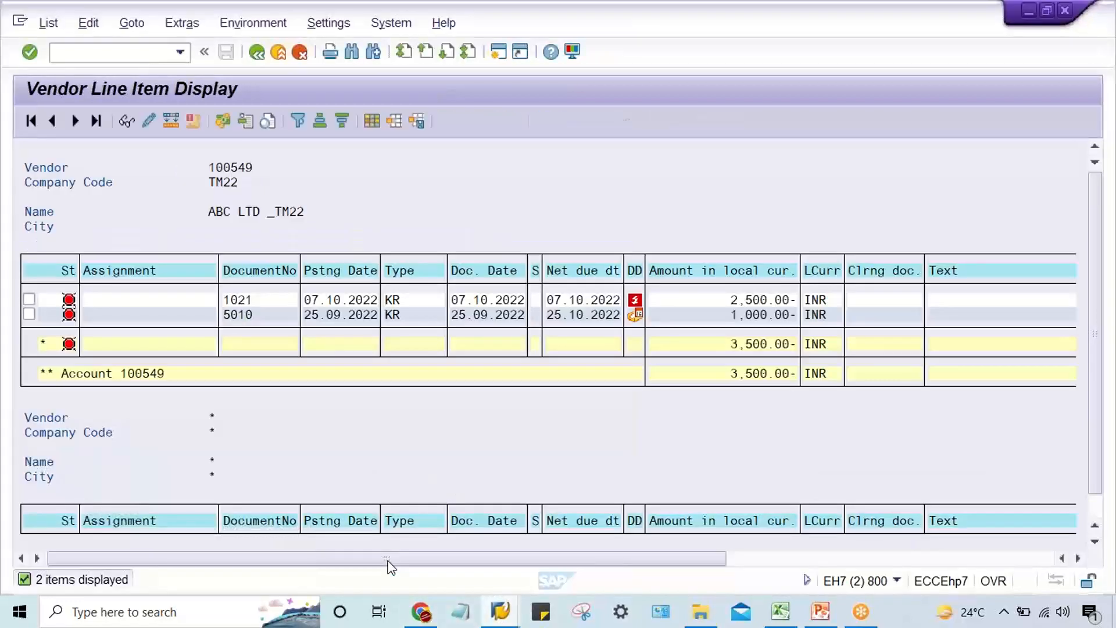
pyautogui.click(491, 609)
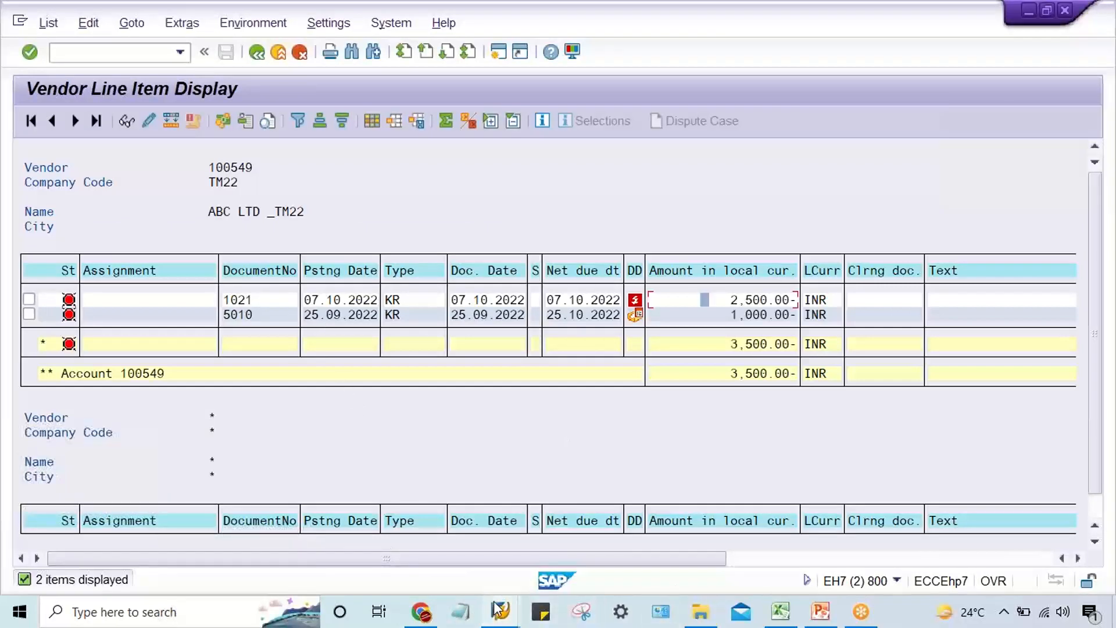
pyautogui.click(904, 551)
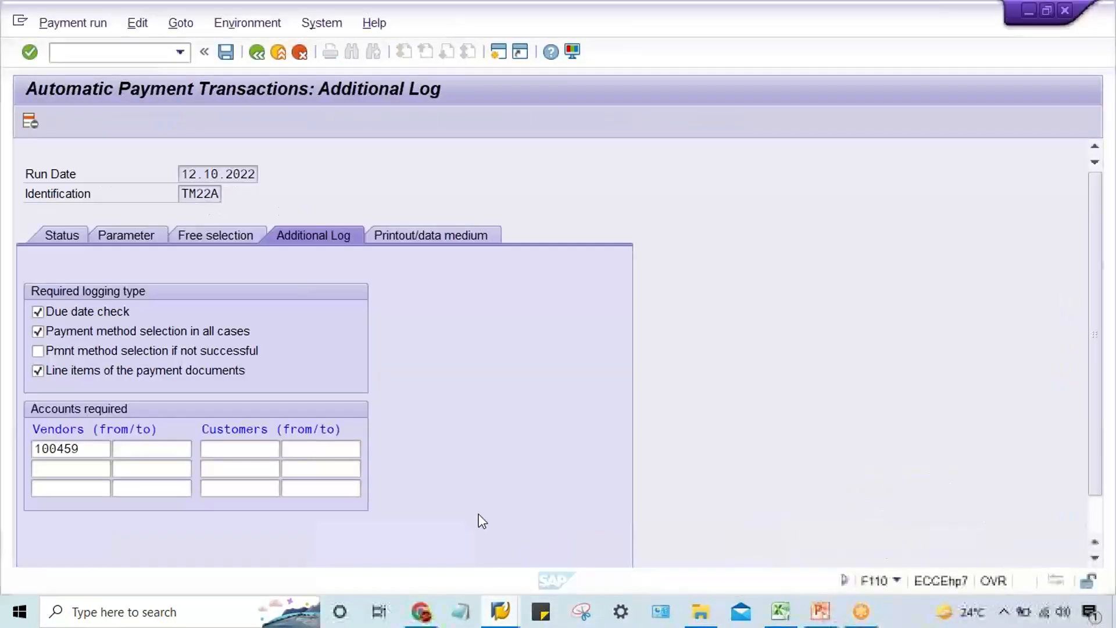
pyautogui.click(82, 449)
pyautogui.press('BackSpace')
pyautogui.press('BackSpace')
pyautogui.press('BackSpace')
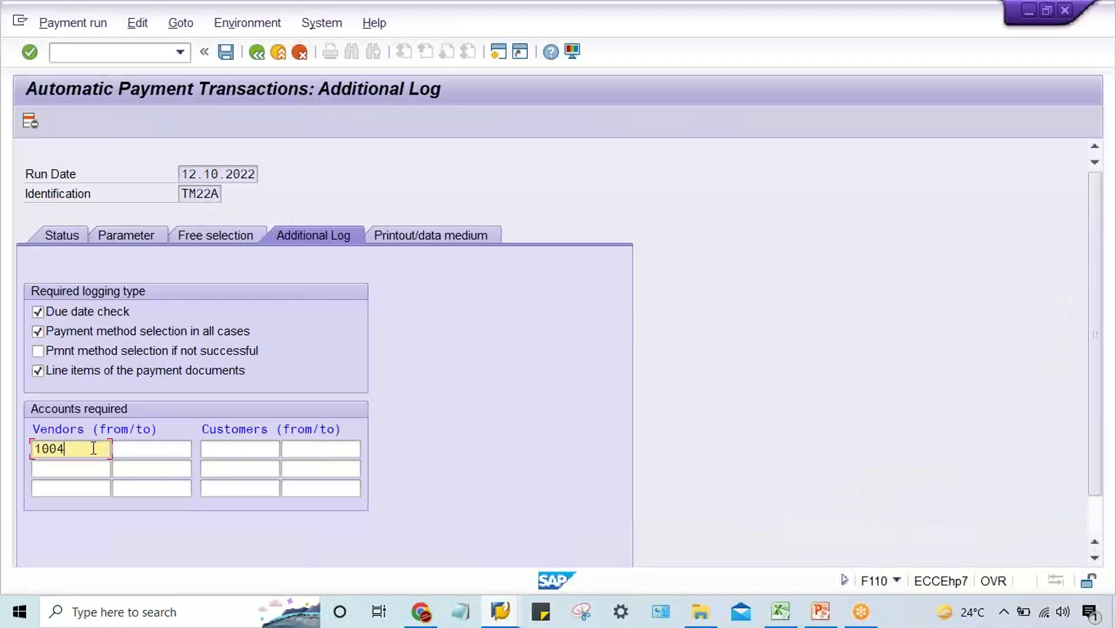
pyautogui.write('549')
pyautogui.press('Return')
pyautogui.hotkey('ctrl', 's')
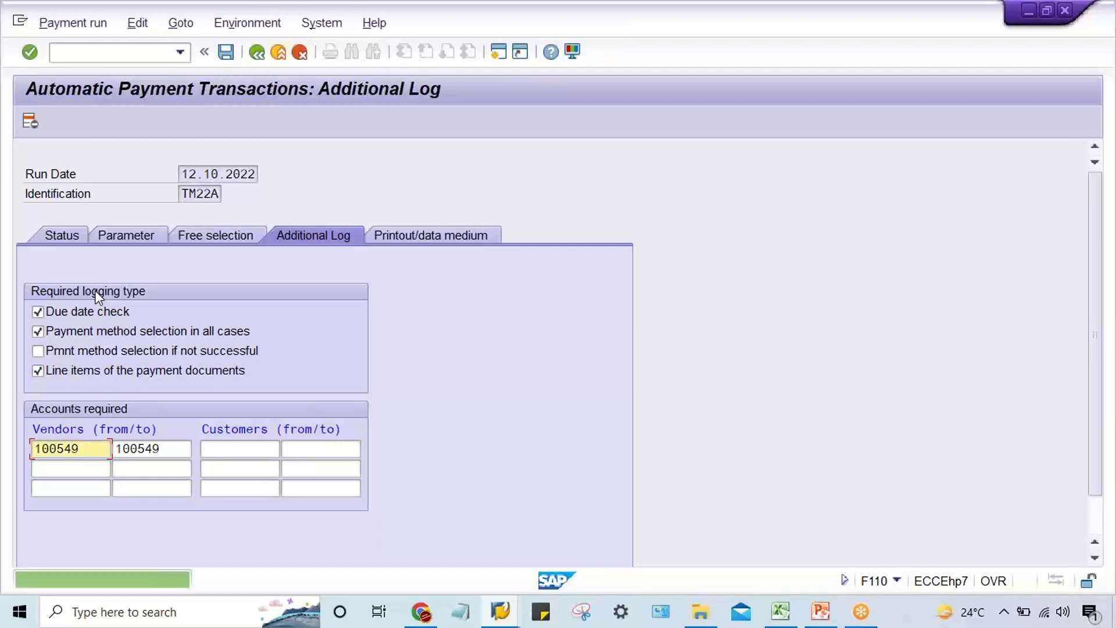
# Schedule the payment proposal for run TM22A with immediate start and refresh the run status.
pyautogui.click(67, 241)
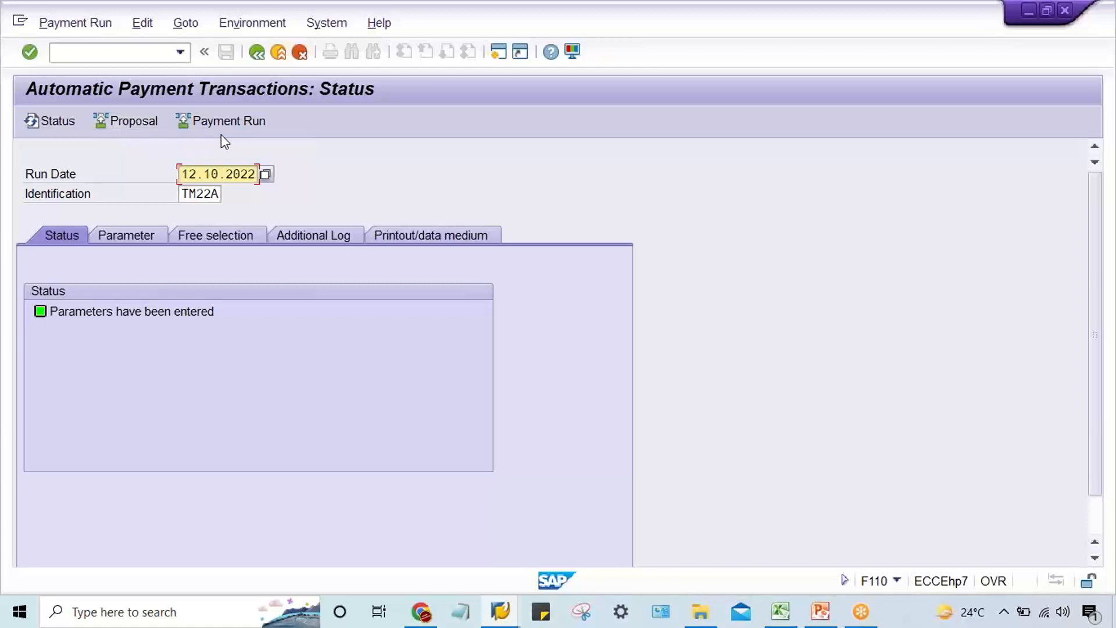
pyautogui.click(115, 121)
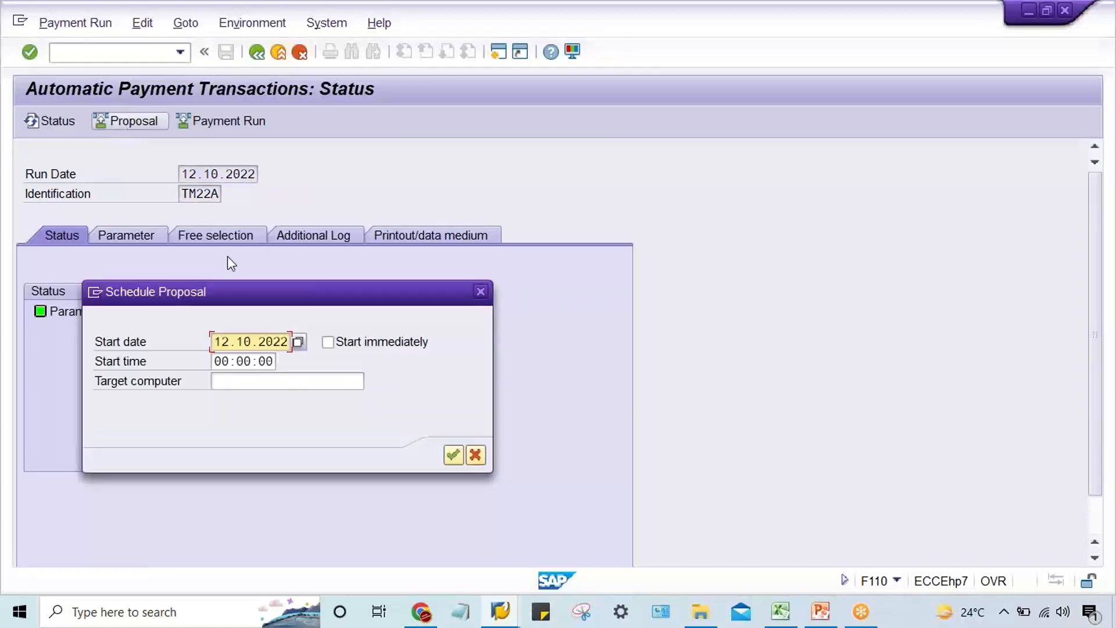
pyautogui.click(343, 343)
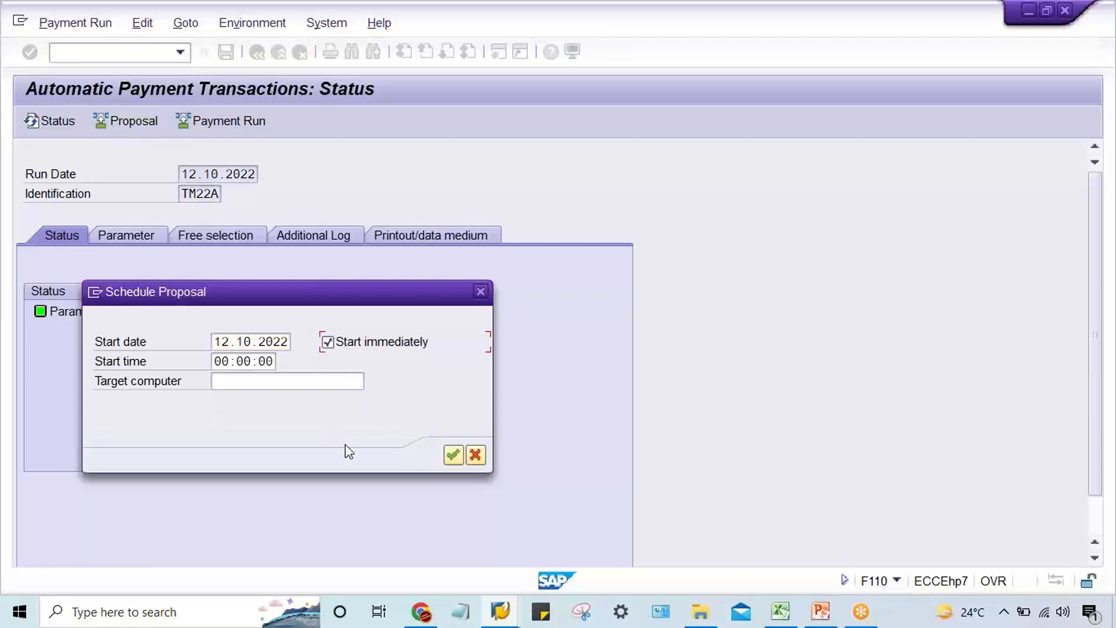
pyautogui.press('Return')
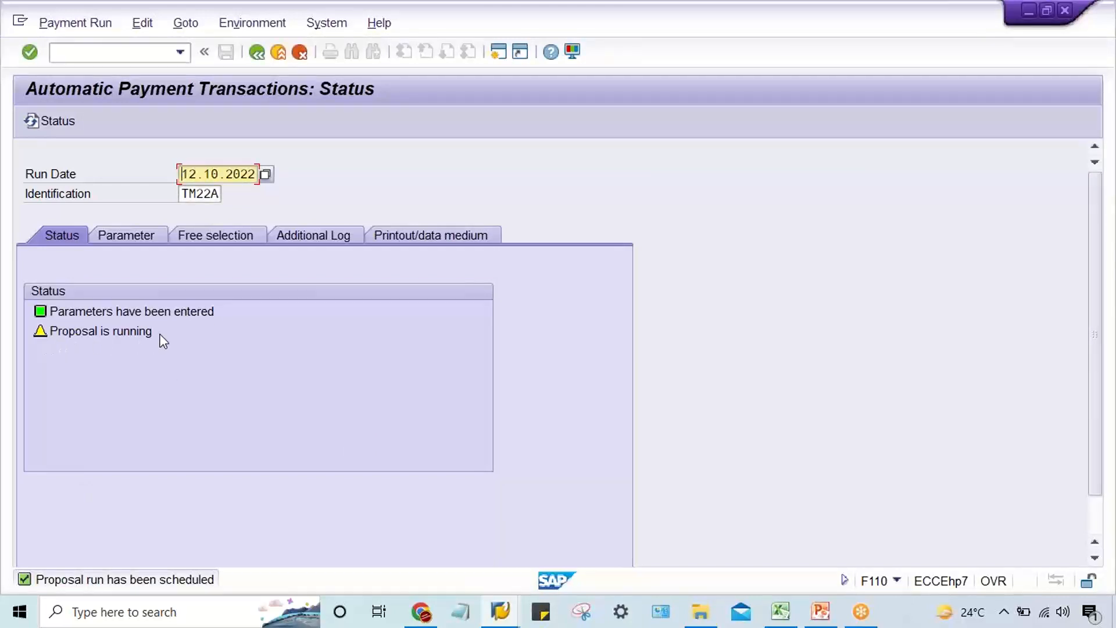
pyautogui.press('Return')
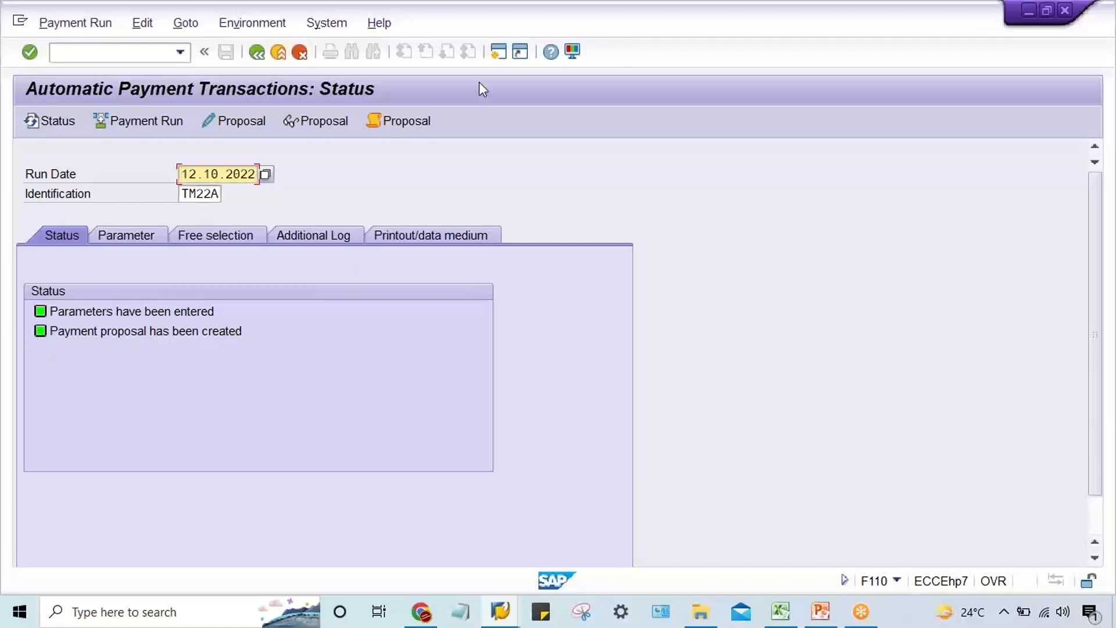
# Examine the proposal log for due date determination, payment method selection, house bank selection and posting line items.
pyautogui.click(398, 123)
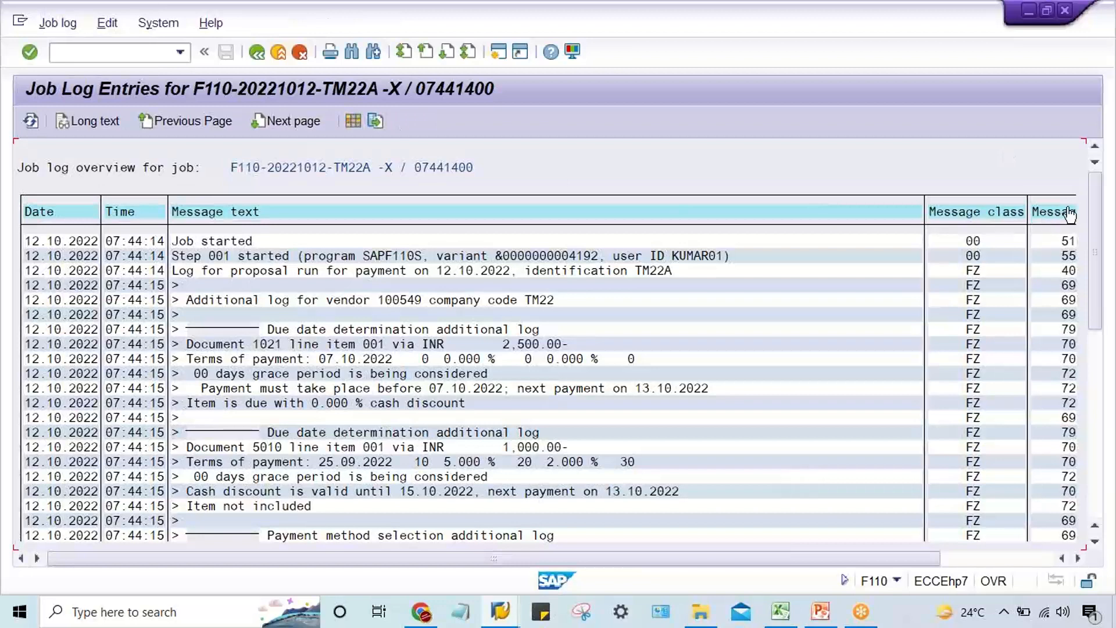
pyautogui.click(1088, 194)
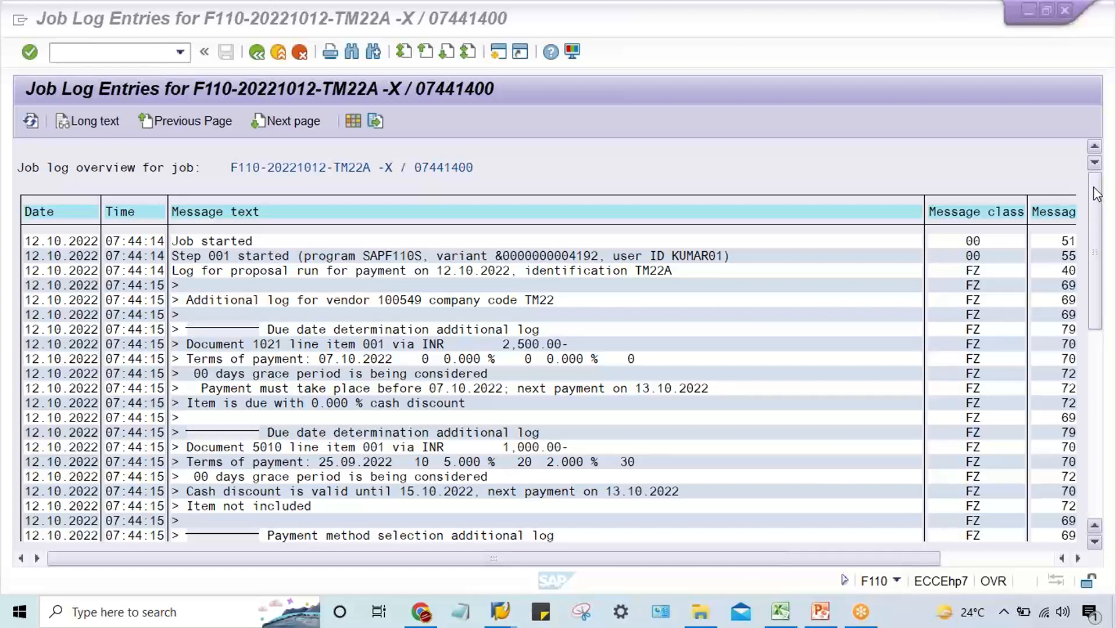
pyautogui.click(700, 411)
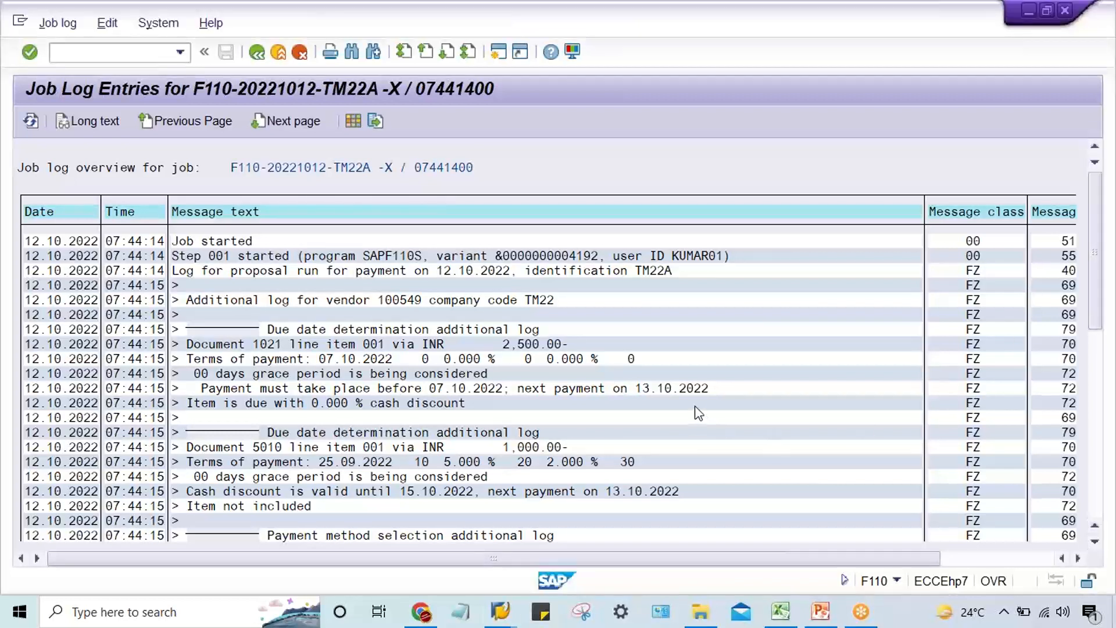
pyautogui.scroll(-1, 700, 411)
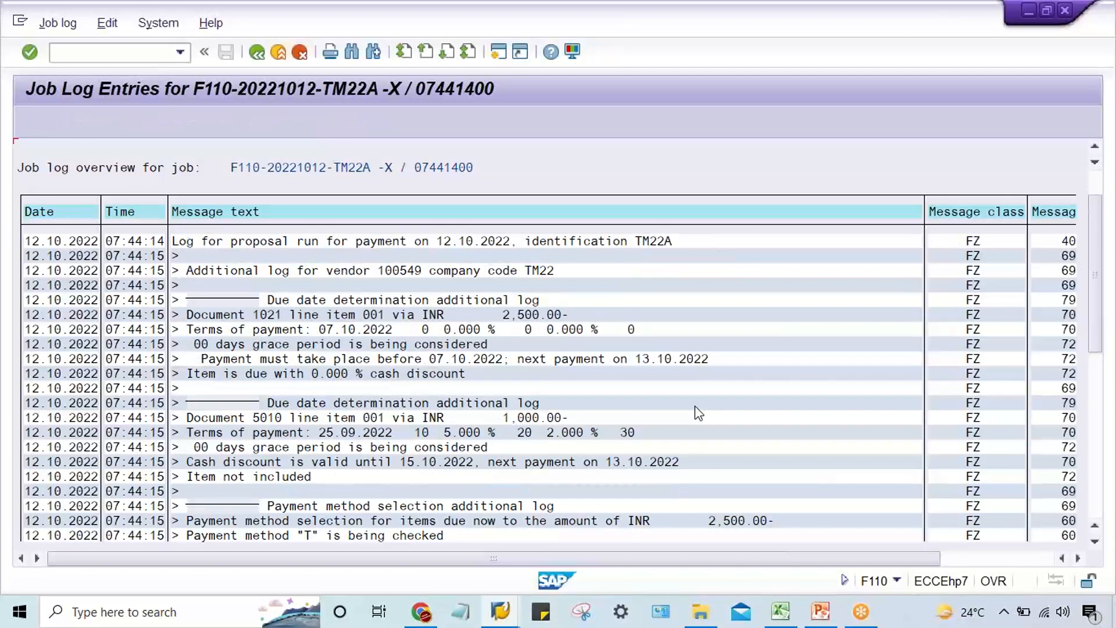
pyautogui.scroll(-3, 697, 407)
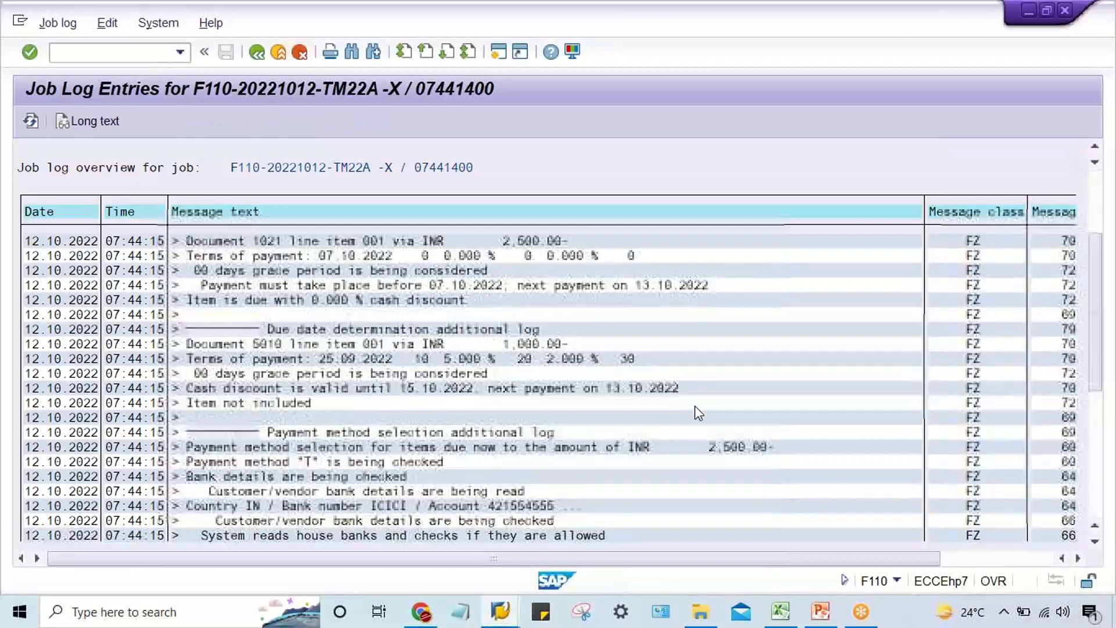
pyautogui.scroll(-3, 696, 410)
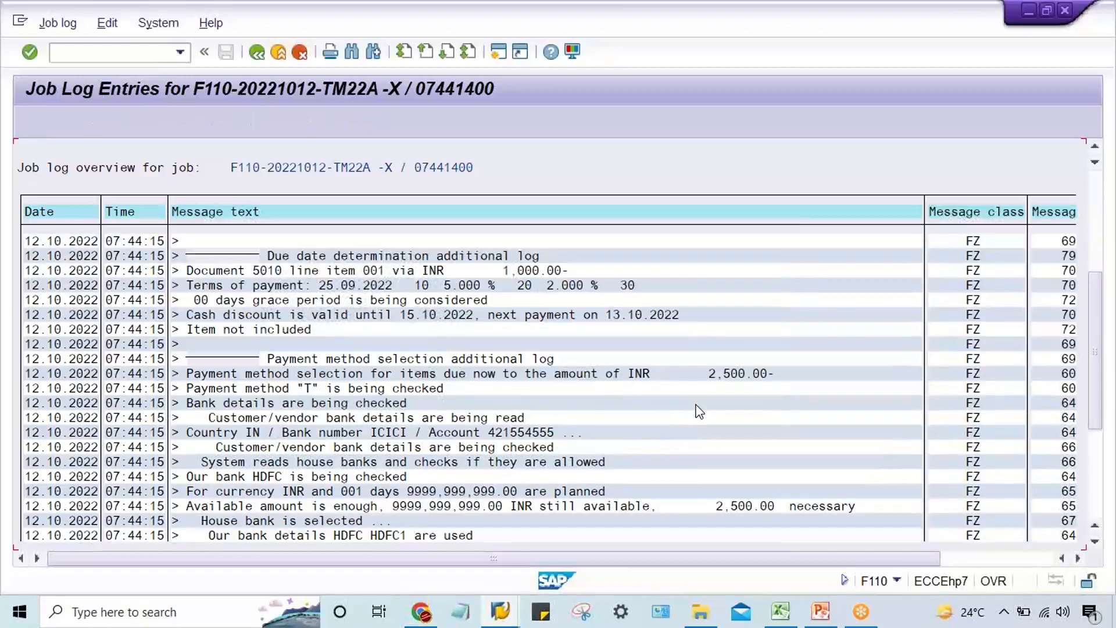
pyautogui.scroll(-3, 700, 410)
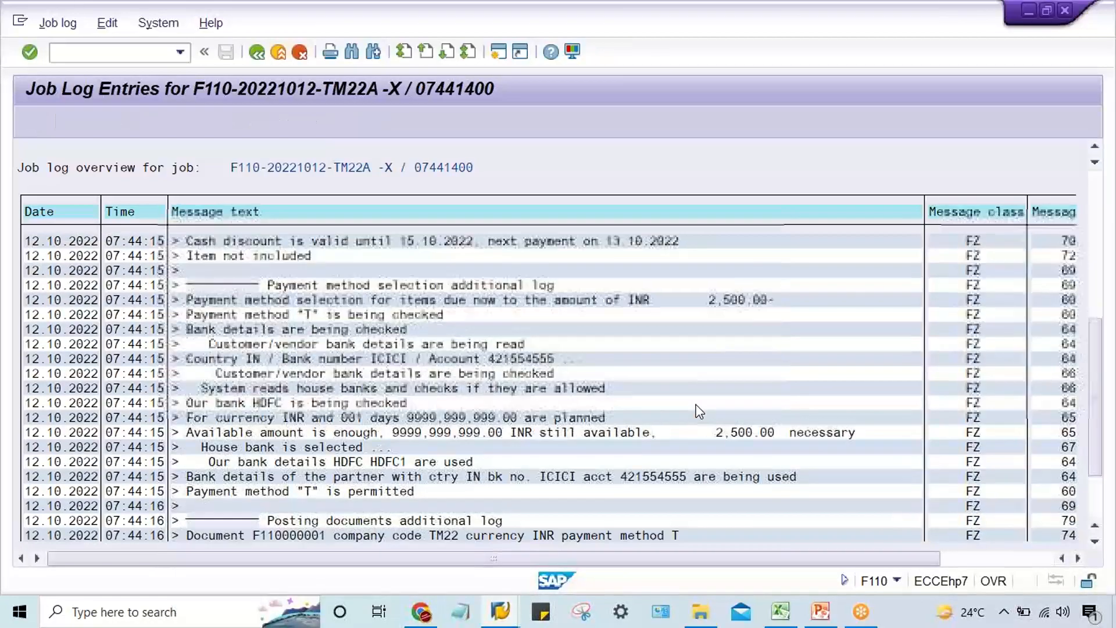
pyautogui.scroll(-3, 700, 410)
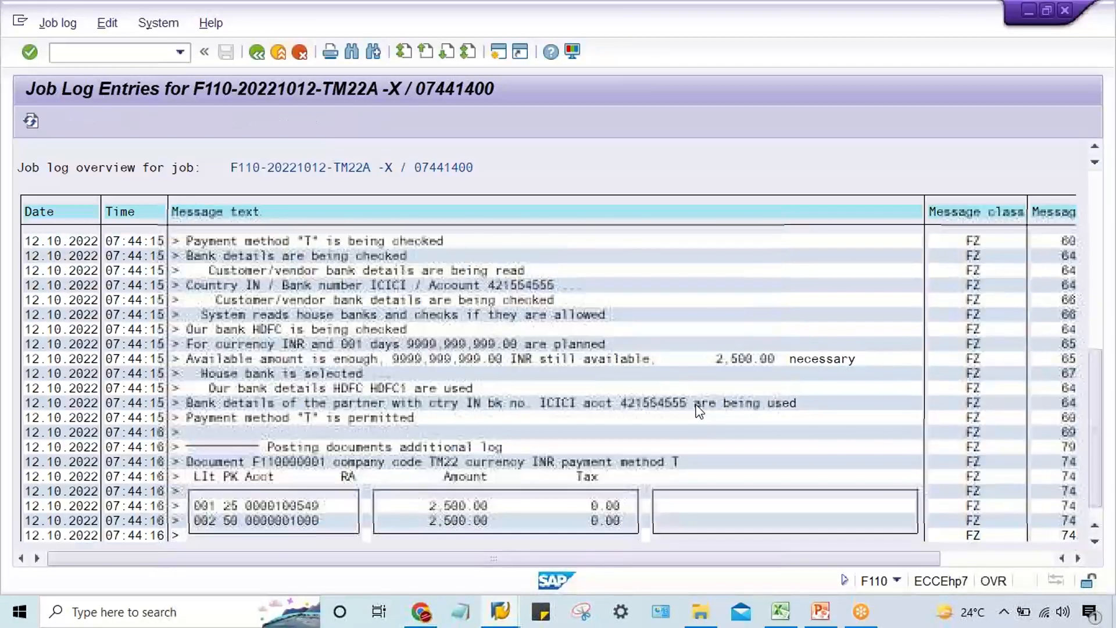
pyautogui.scroll(-2, 697, 410)
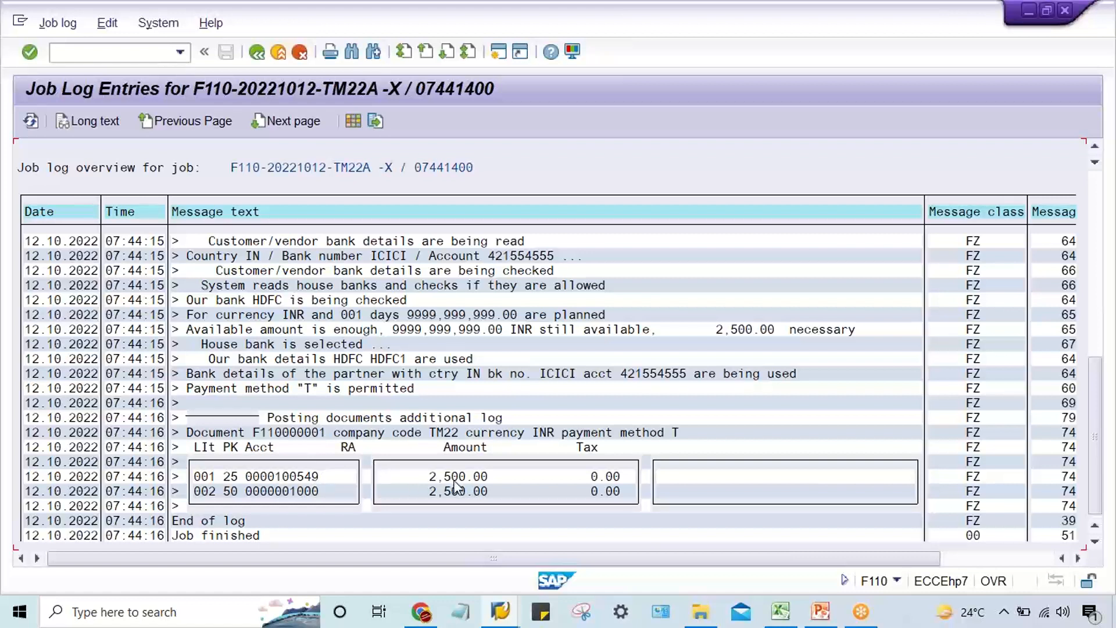
# Compare the vendor's open invoices and their due status with the proposal log, and return to the payment run status.
pyautogui.moveTo(500, 610)
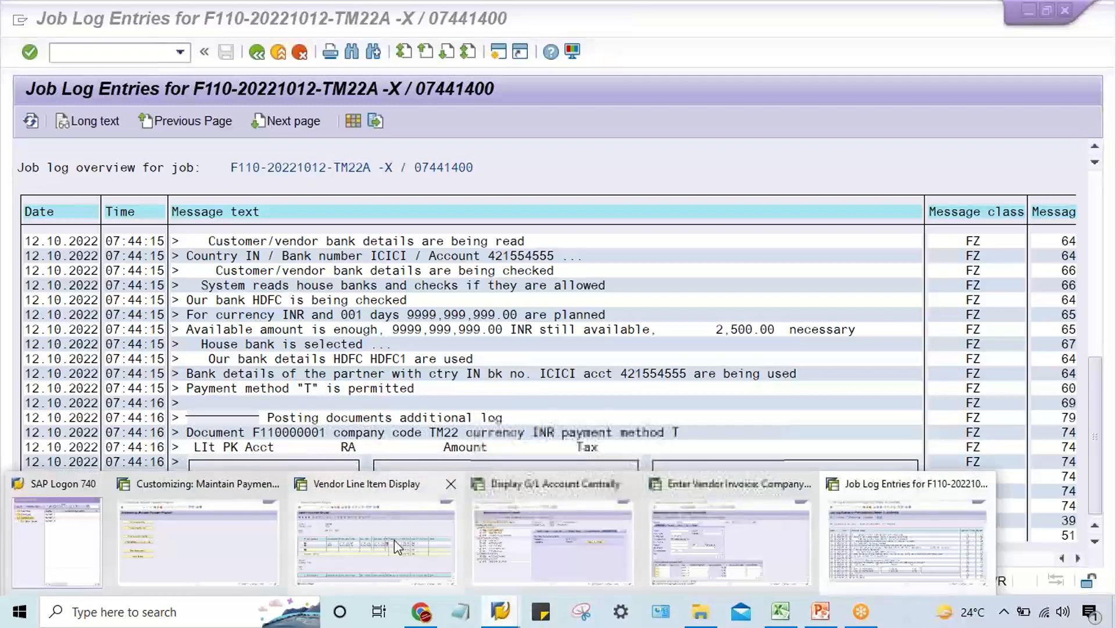
pyautogui.click(394, 544)
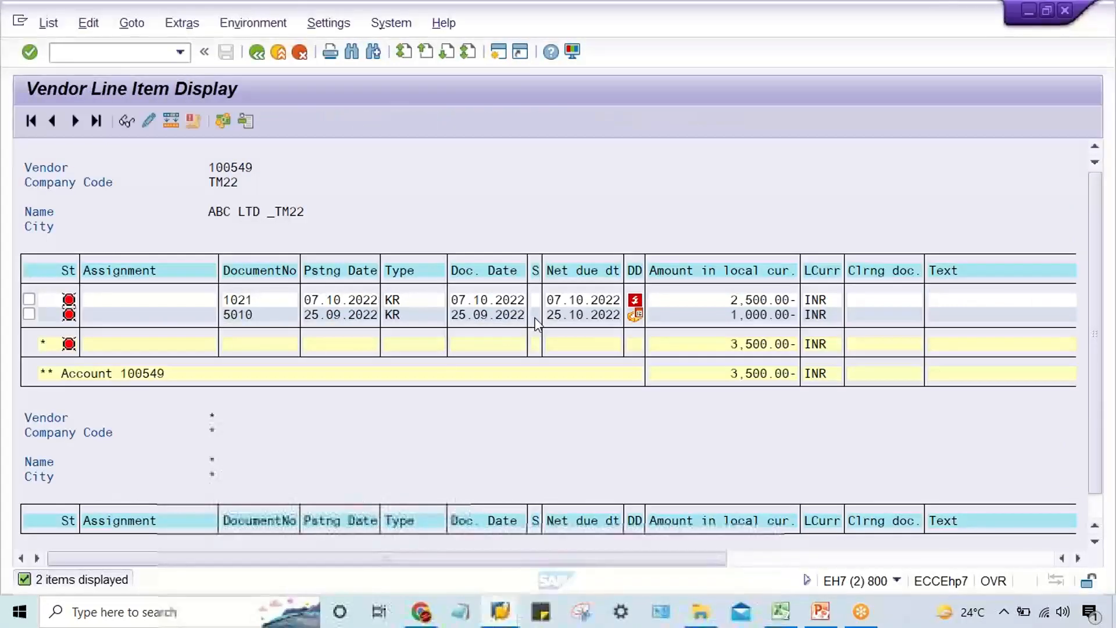
pyautogui.click(728, 302)
pyautogui.click(727, 315)
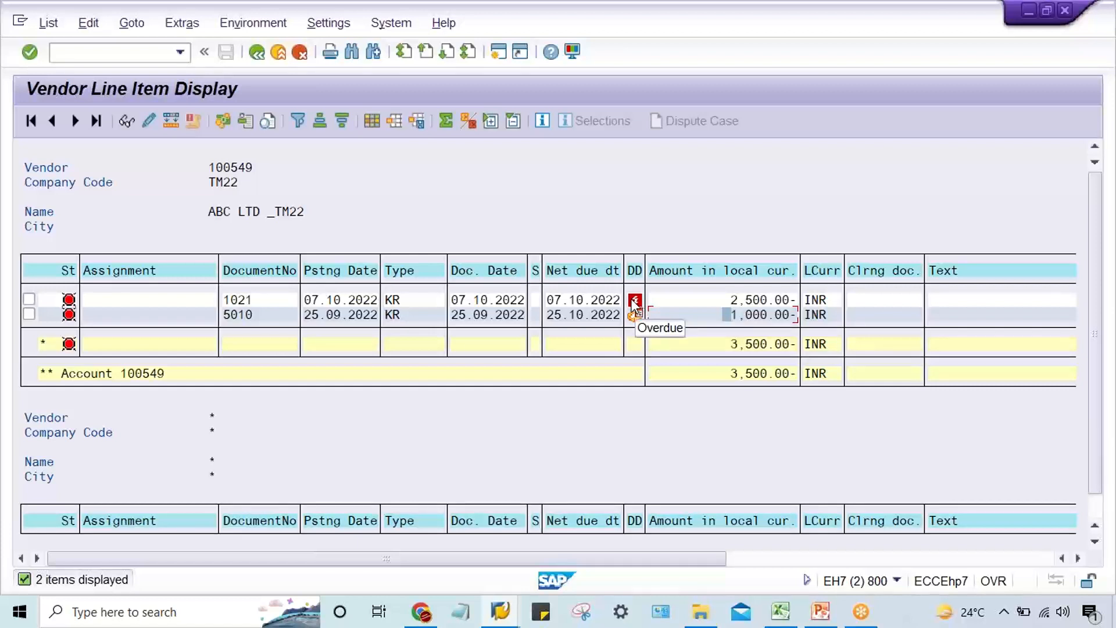
pyautogui.click(504, 615)
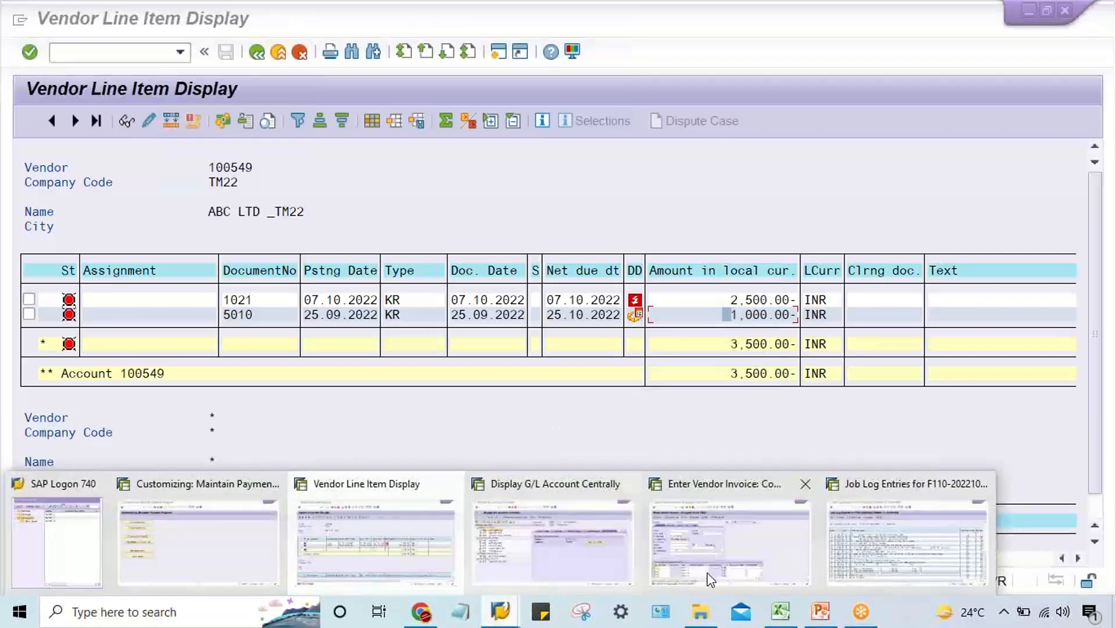
pyautogui.click(846, 558)
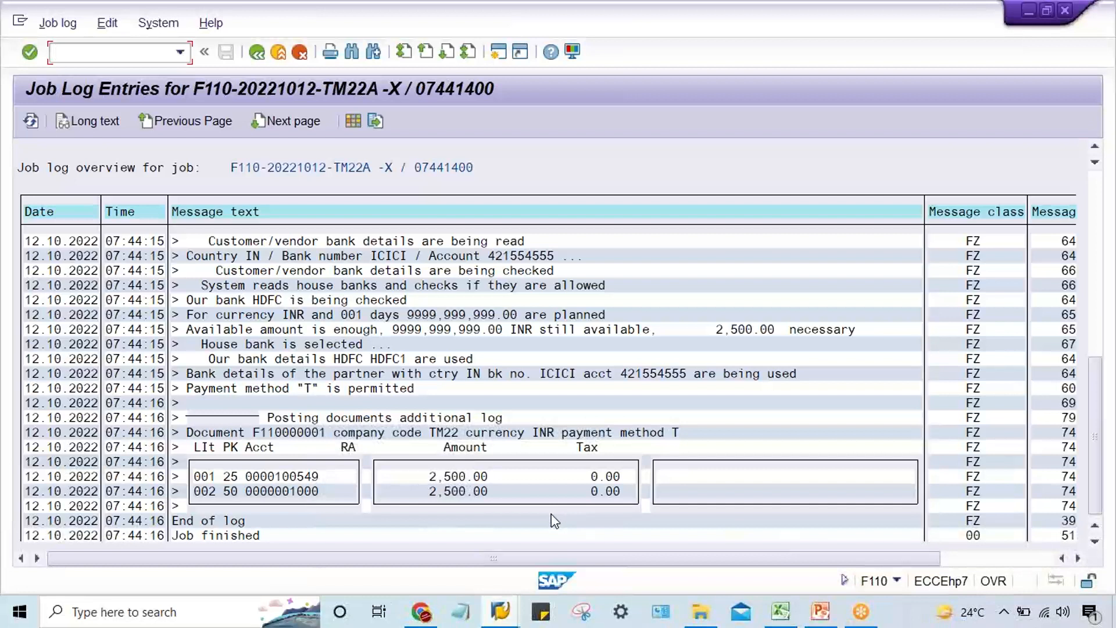
pyautogui.click(257, 53)
pyautogui.click(256, 53)
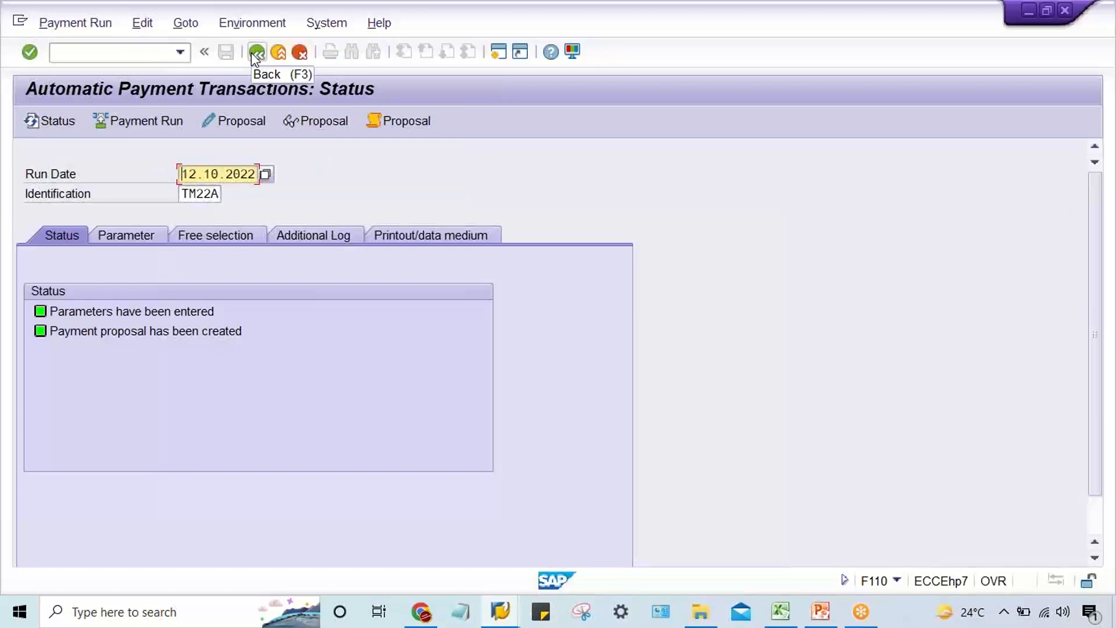
# Display the payment proposal, review the payment amount for ABC LTD _TM22, and return to the run status.
pyautogui.click(312, 122)
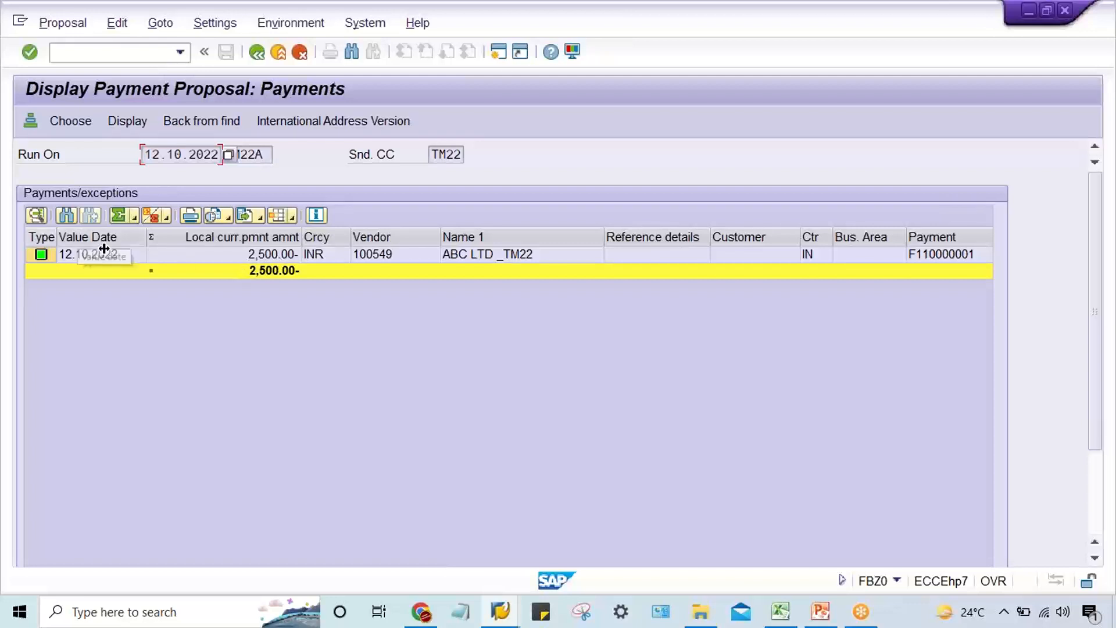
pyautogui.click(230, 256)
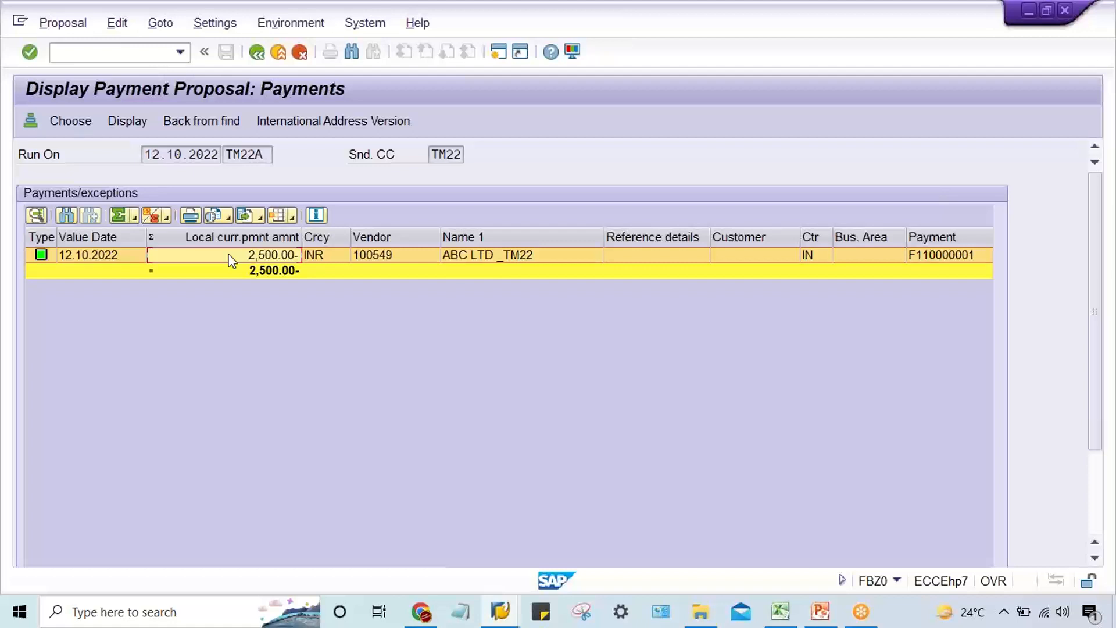
pyautogui.click(258, 53)
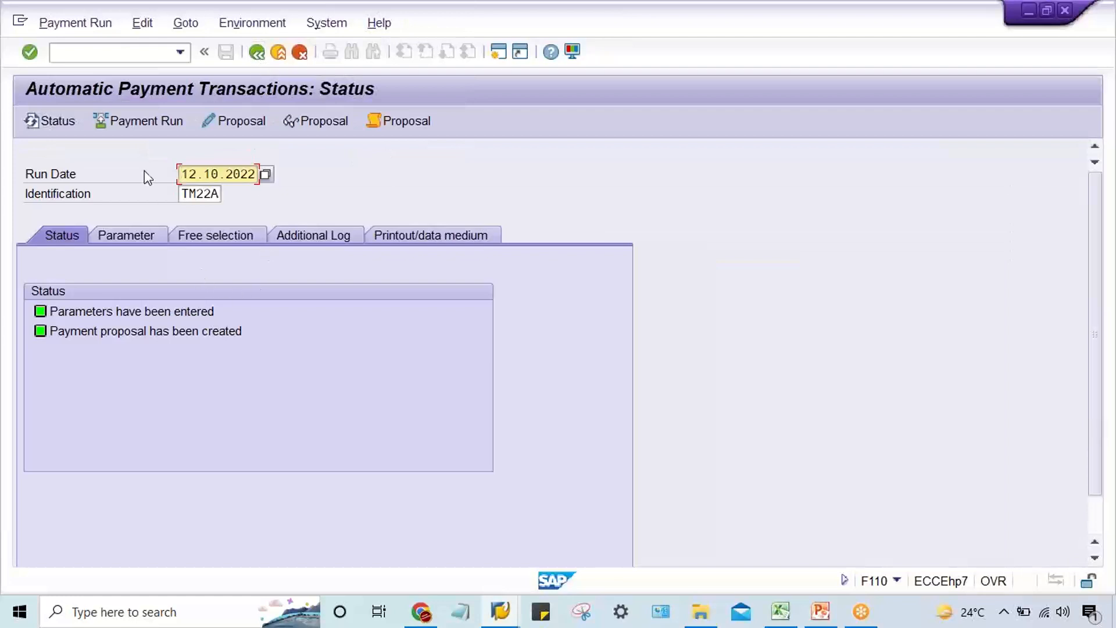
# Schedule the payment run TM22A with immediate start and refresh its status.
pyautogui.click(148, 125)
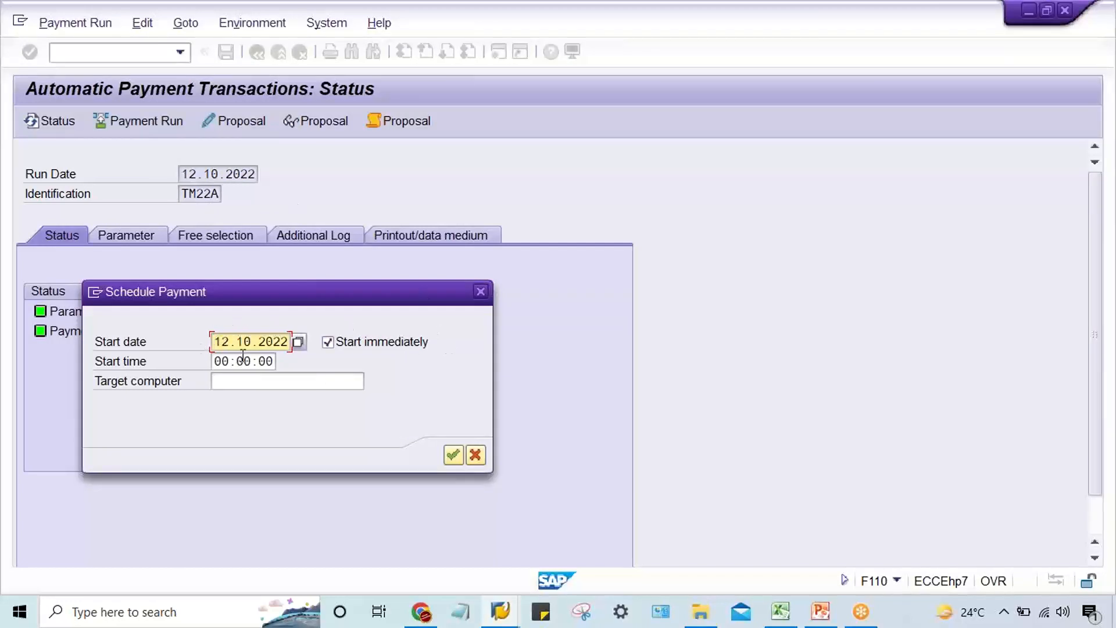
pyautogui.click(454, 455)
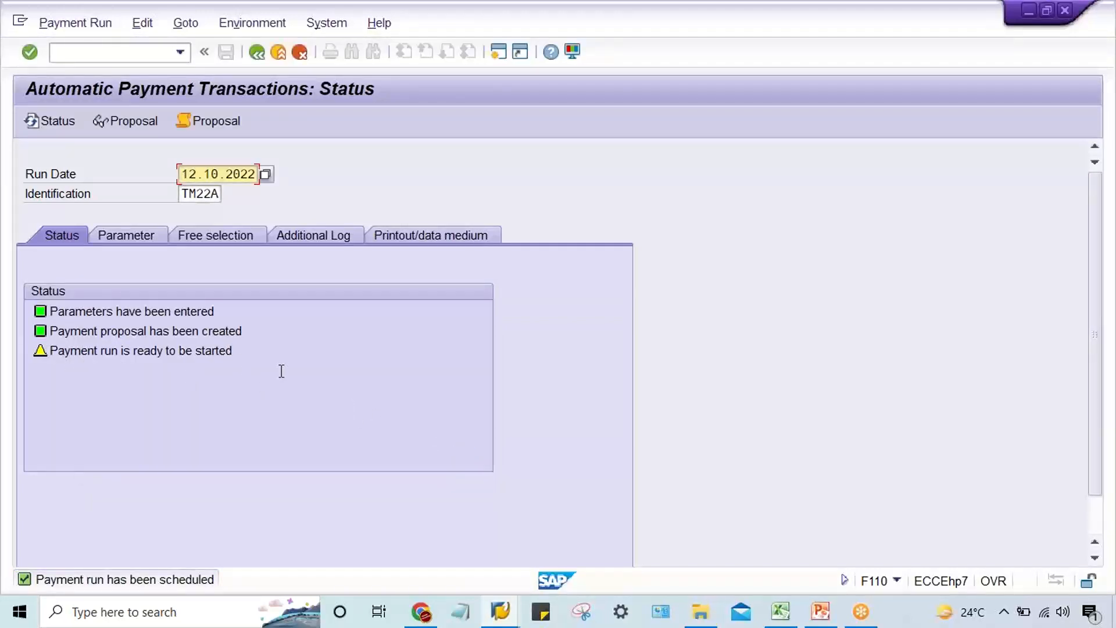
pyautogui.press('Return')
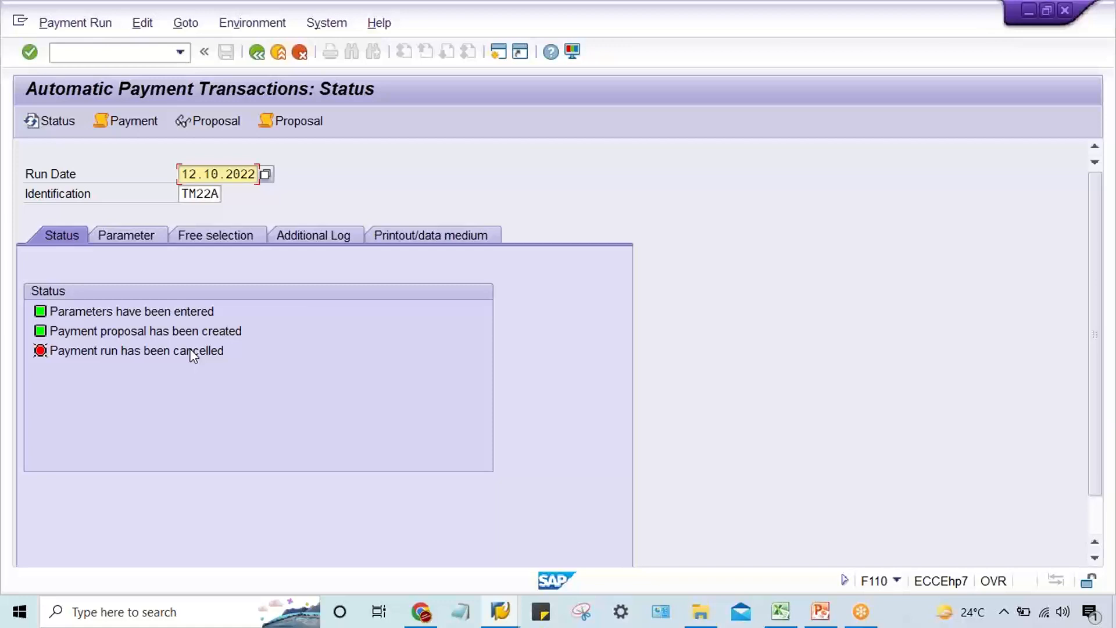
# Display the payment run job log, and open document type maintenance (OBA7) in the vendor invoice session.
pyautogui.click(132, 122)
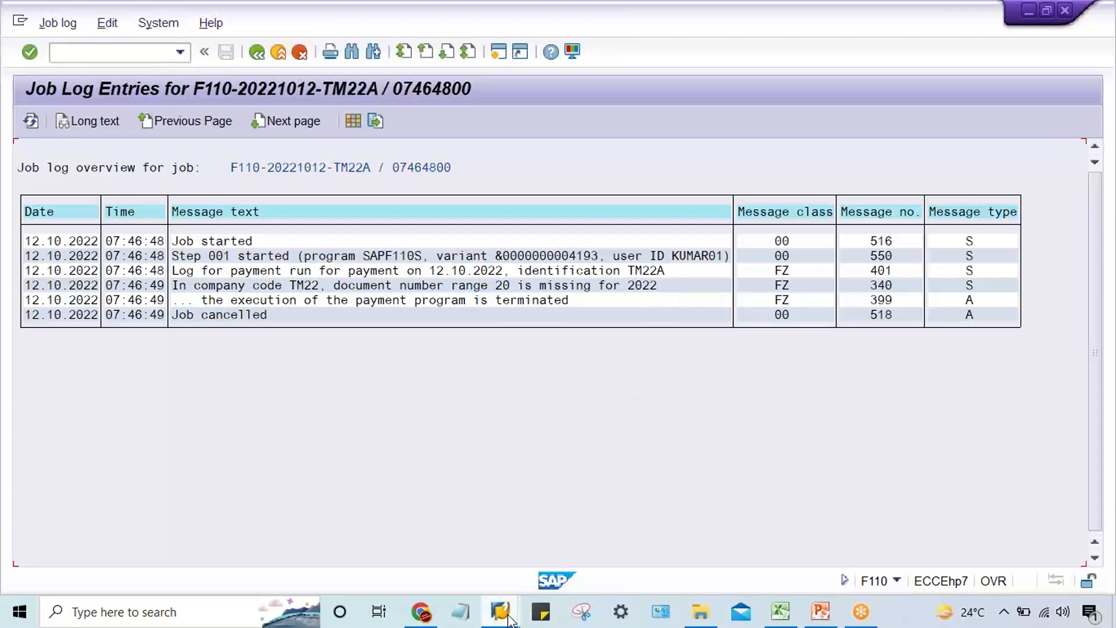
pyautogui.moveTo(505, 615)
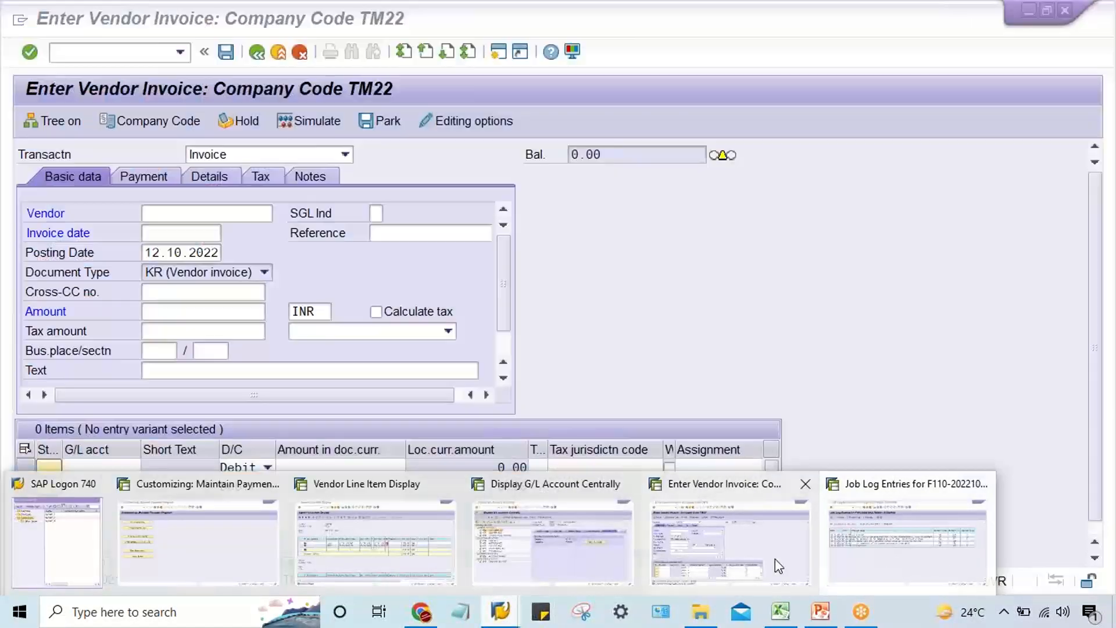
pyautogui.click(775, 559)
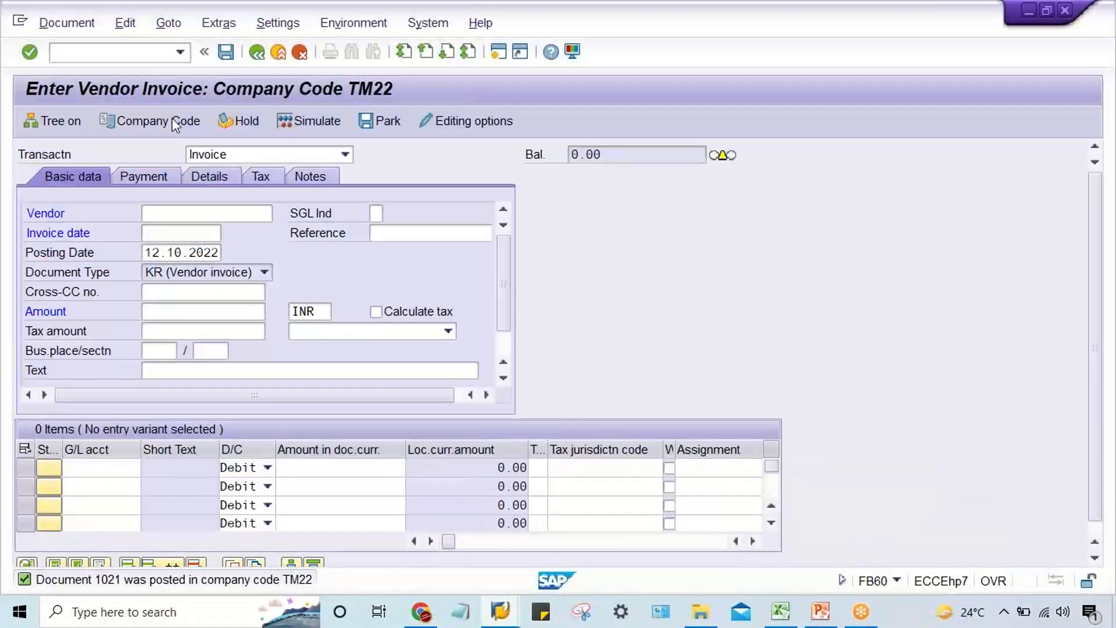
pyautogui.click(119, 53)
pyautogui.write('/NOB')
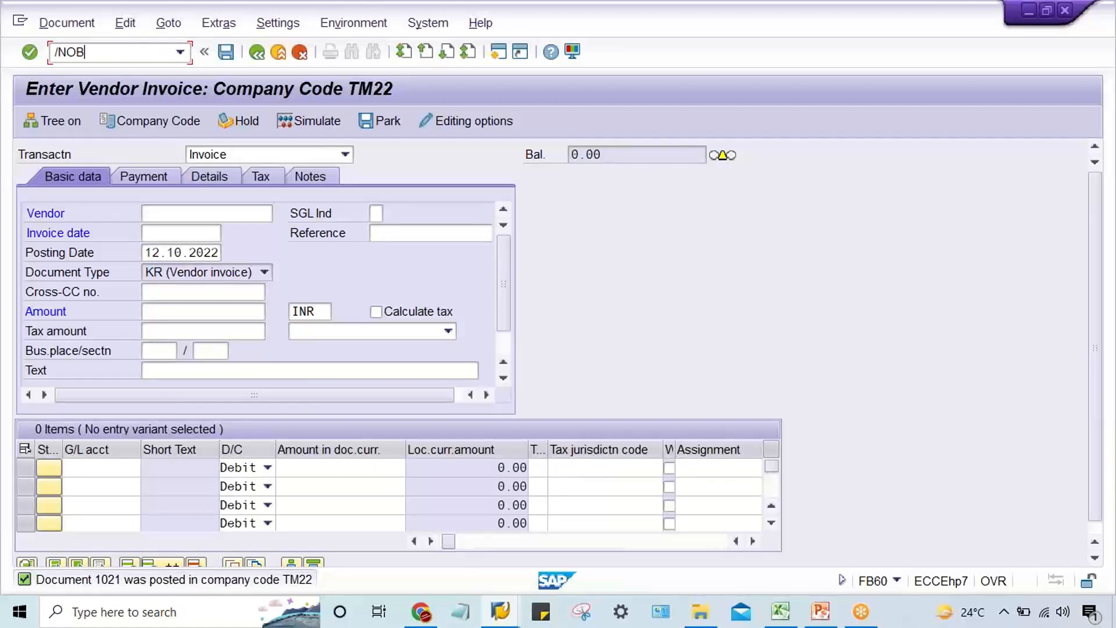
pyautogui.write('A7')
pyautogui.press('Return')
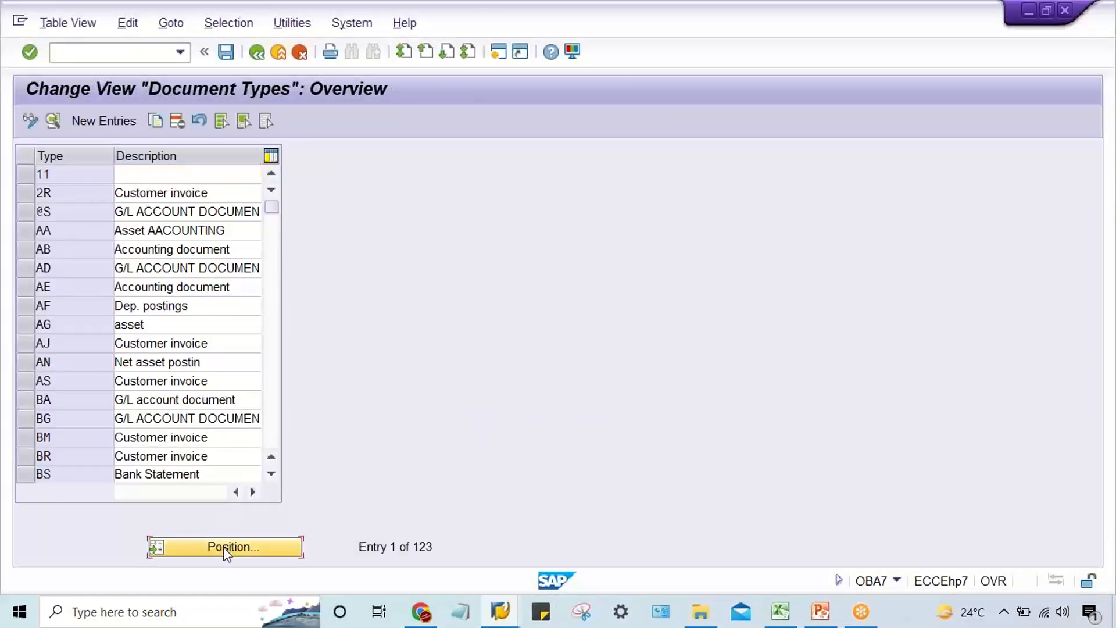
# Locate document type KZ and open its details to check the assigned number range.
pyautogui.click(223, 546)
pyautogui.write('KZ')
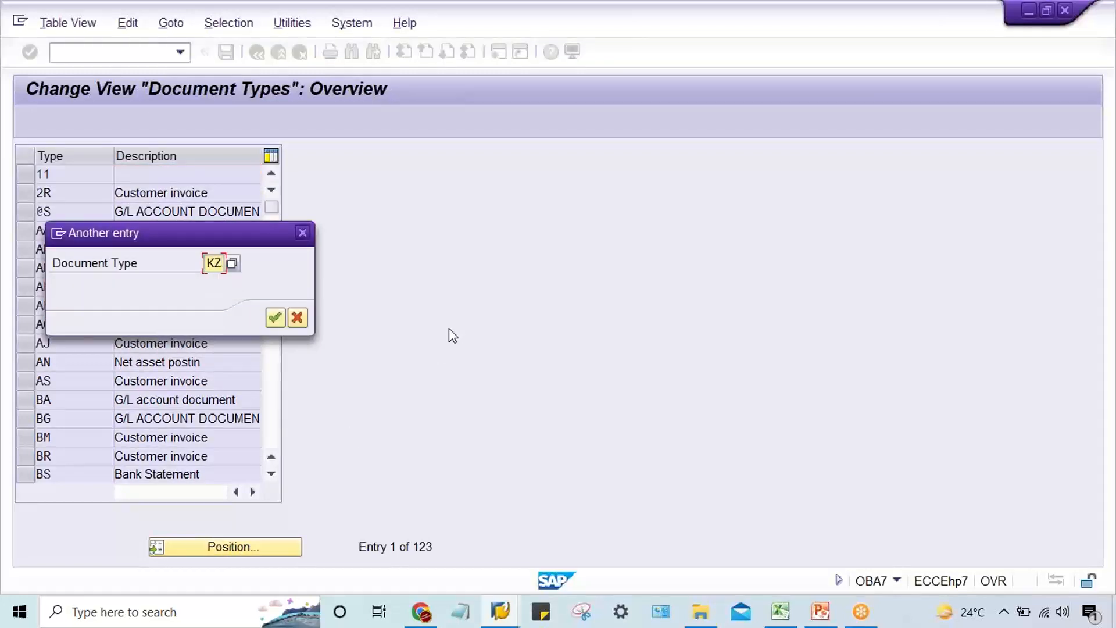
pyautogui.press('Return')
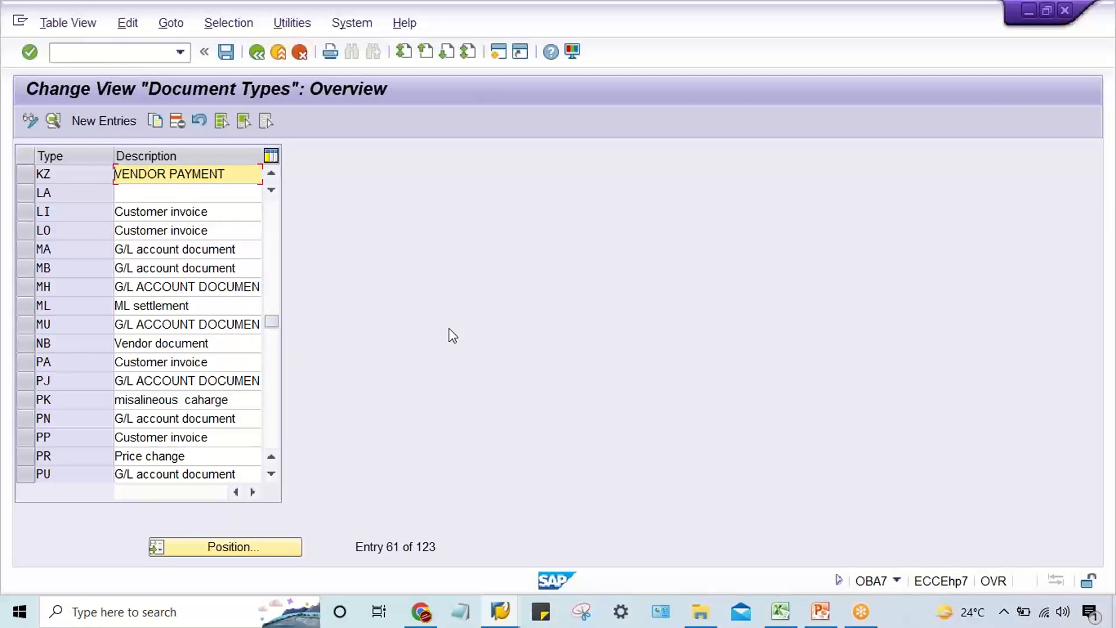
pyautogui.click(76, 178)
pyautogui.doubleClick(76, 178)
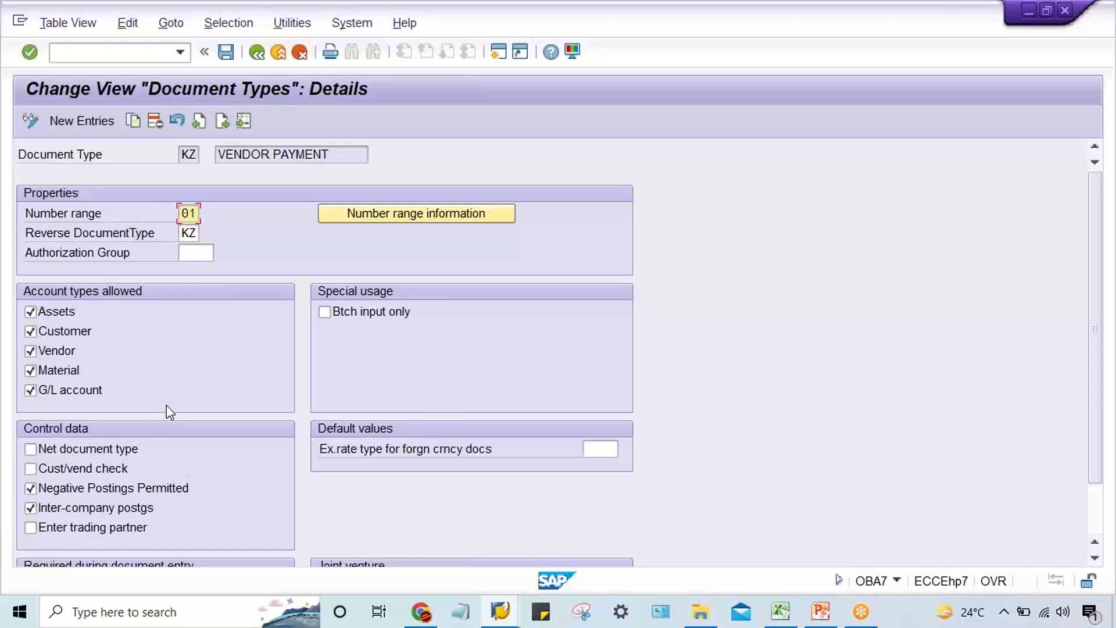
# Return from the job log to the TM22A run status and check the payment method in the run parameters.
pyautogui.click(503, 611)
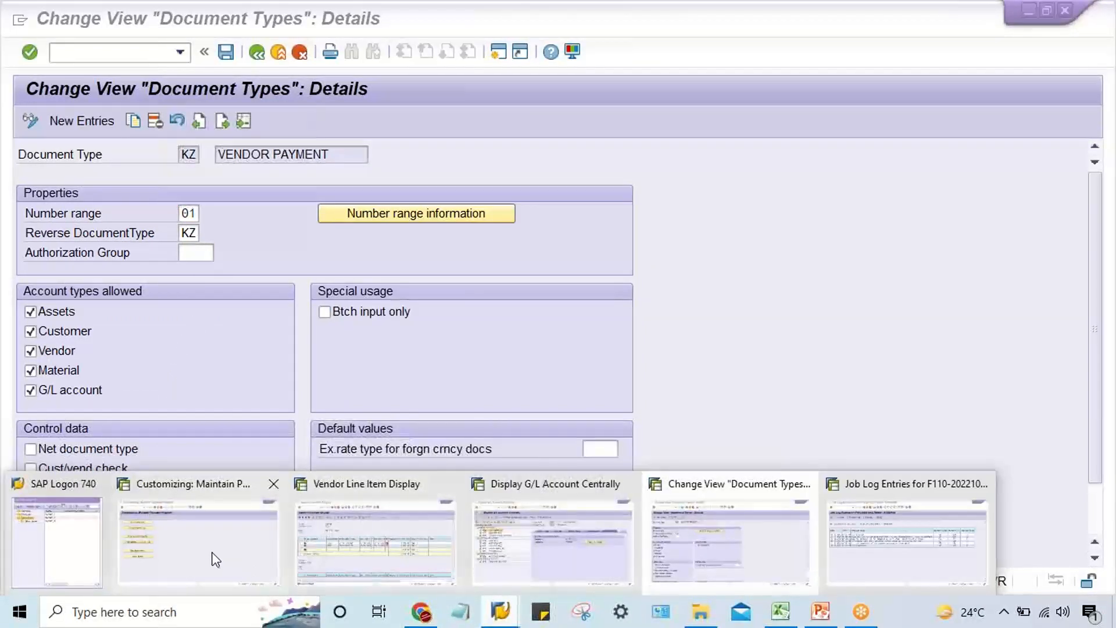
pyautogui.click(214, 559)
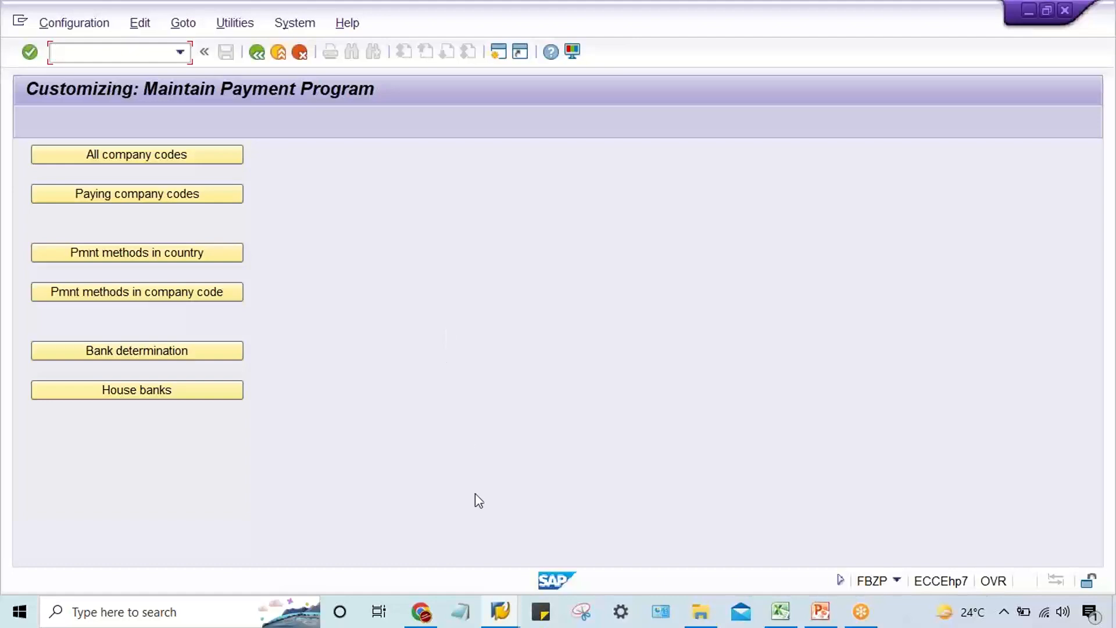
pyautogui.click(500, 610)
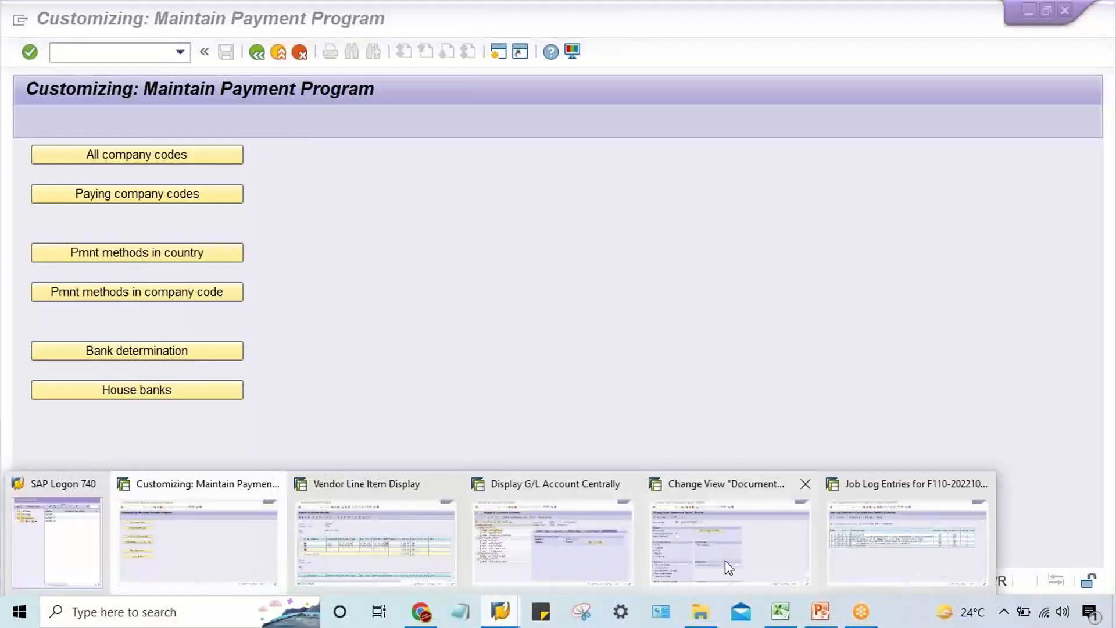
pyautogui.click(874, 564)
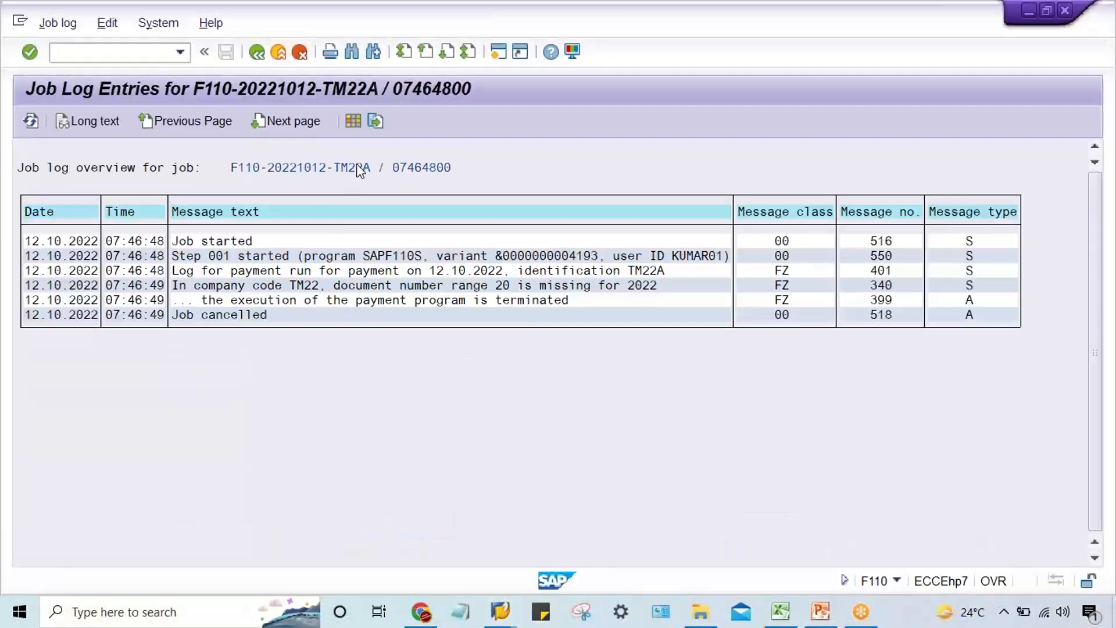
pyautogui.click(257, 53)
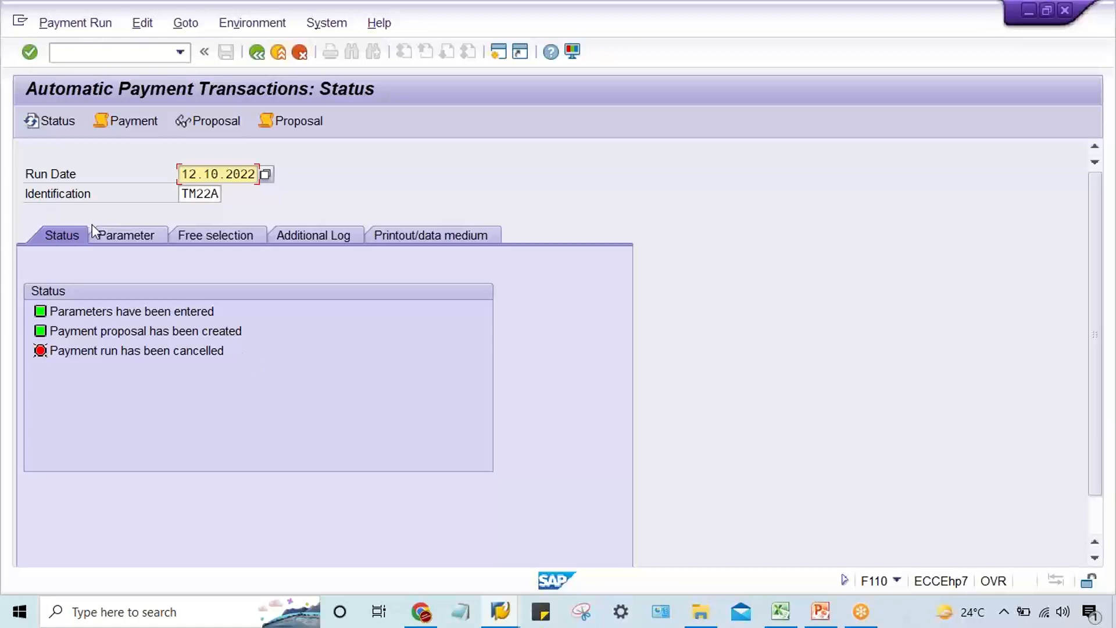
pyautogui.click(116, 238)
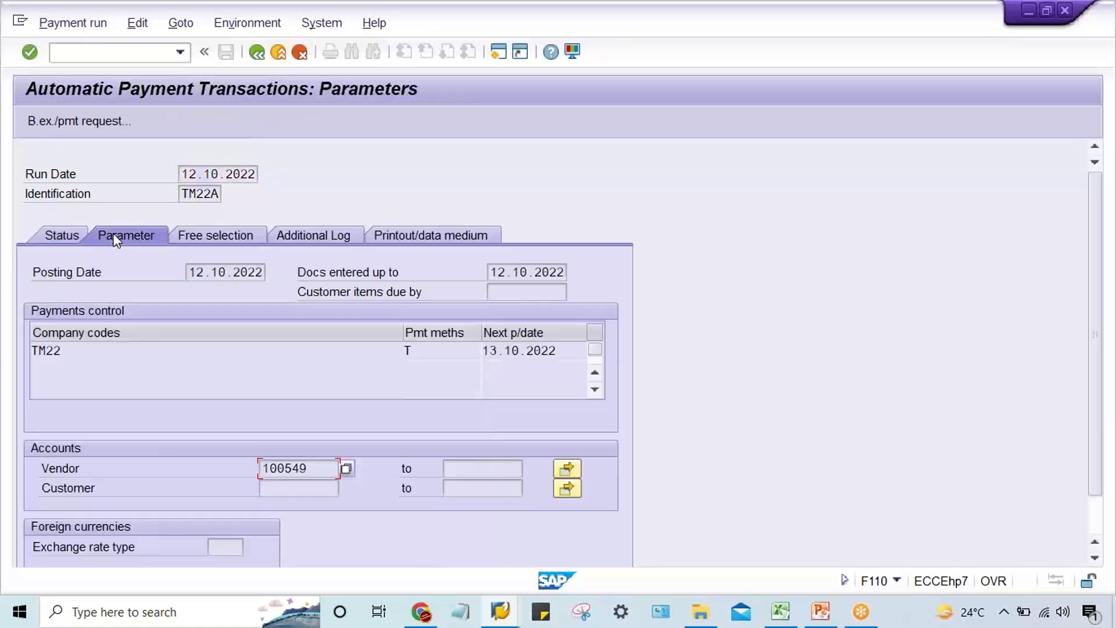
pyautogui.click(457, 354)
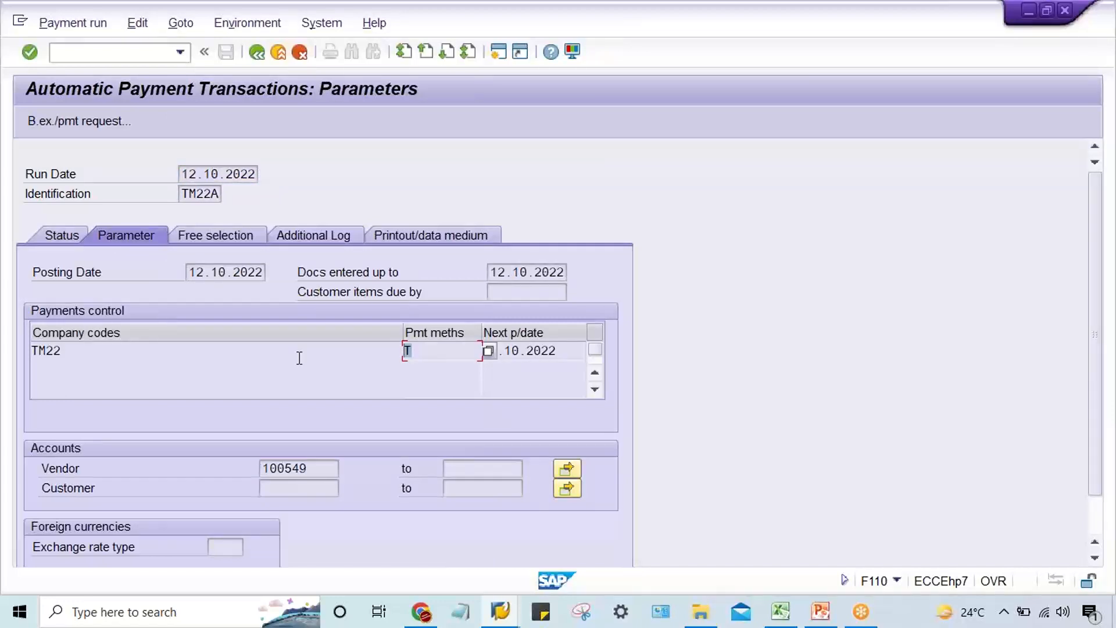
# In FBZP, check the payment and clearing document types of India's payment method T, and return to the overview.
pyautogui.click(500, 612)
pyautogui.click(221, 563)
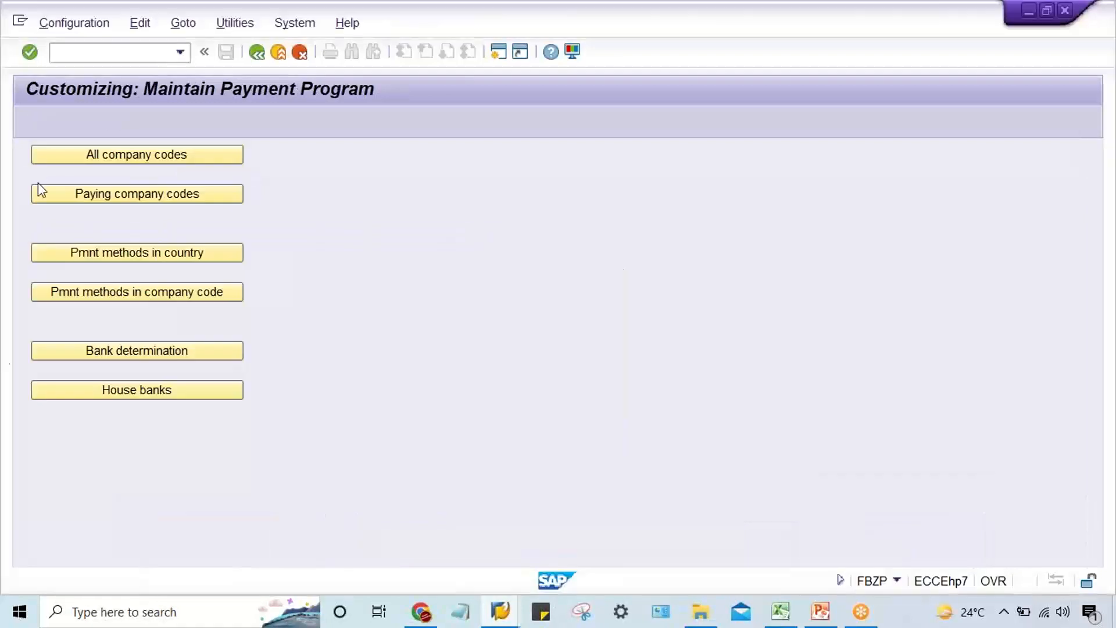
pyautogui.click(107, 253)
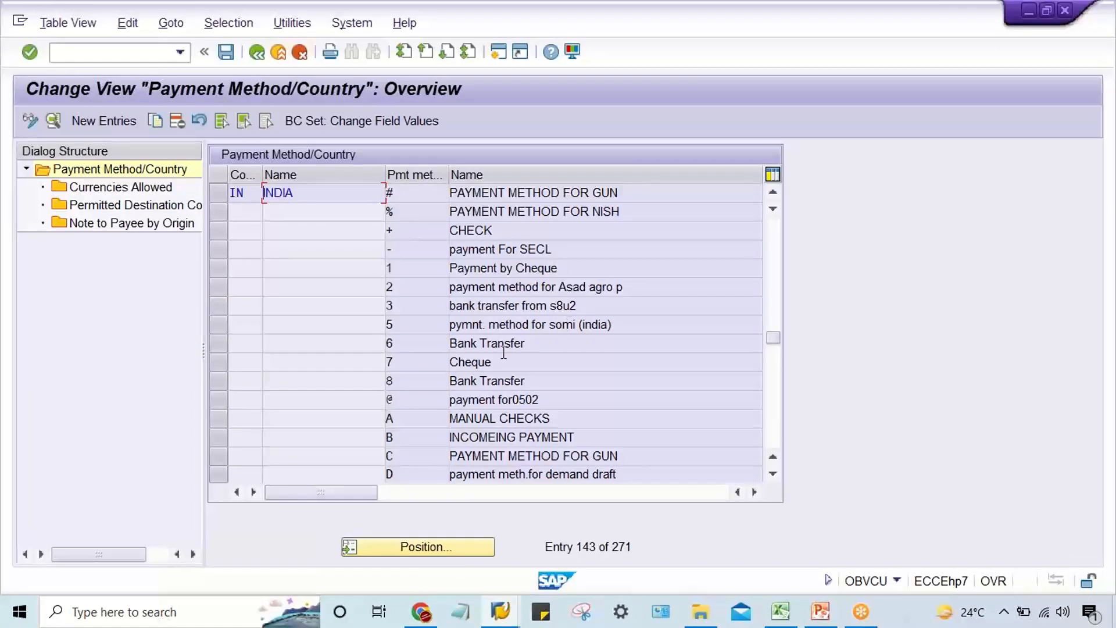
pyautogui.click(772, 418)
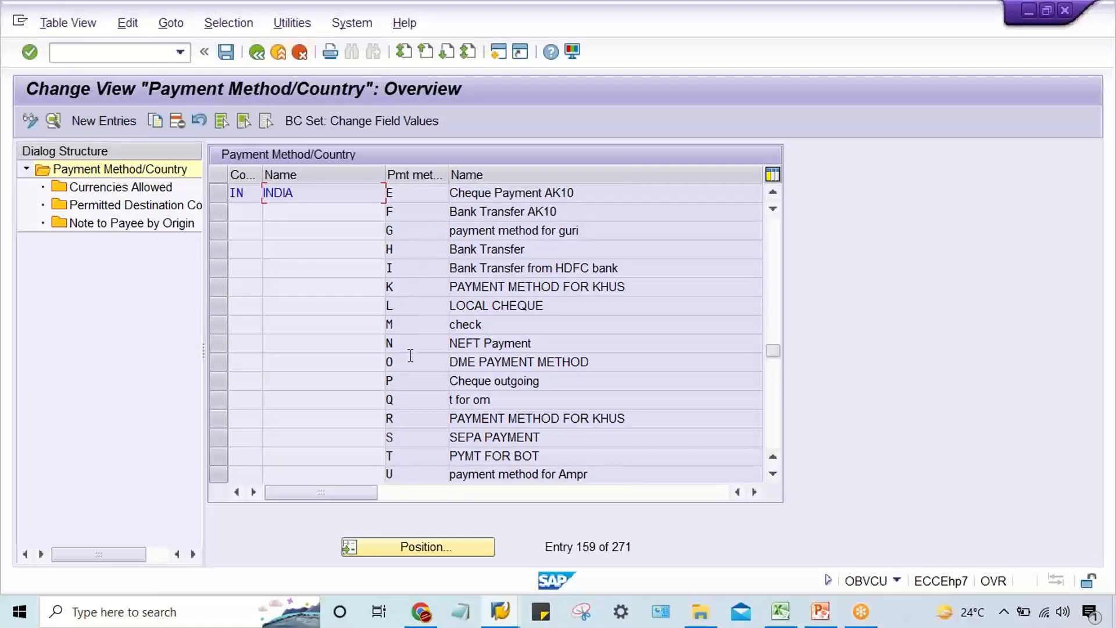
pyautogui.doubleClick(403, 455)
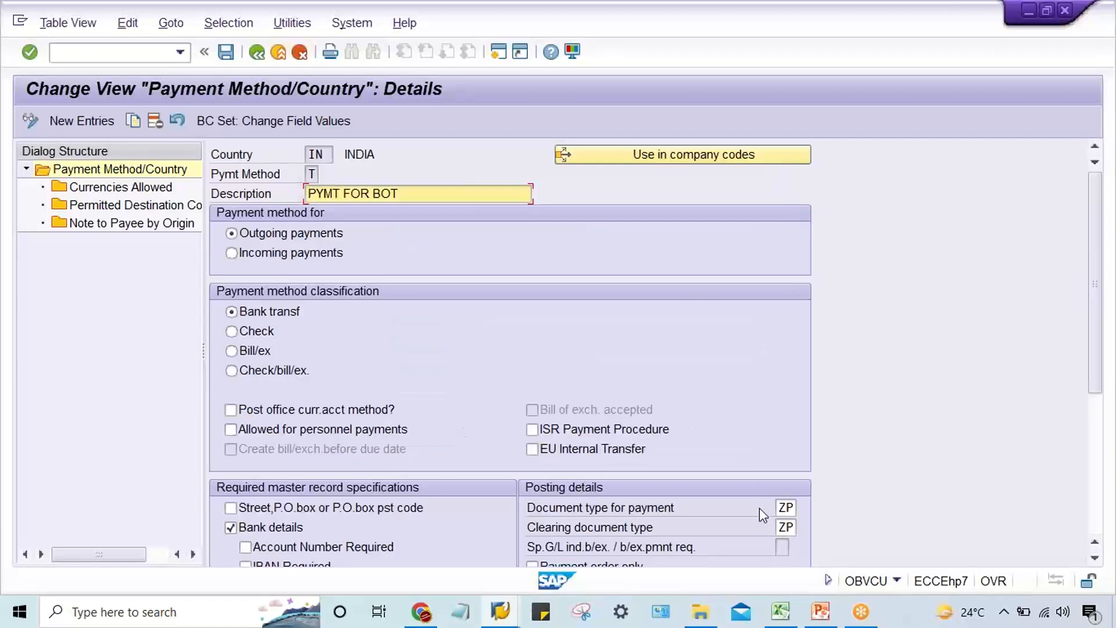
pyautogui.click(779, 511)
pyautogui.click(783, 527)
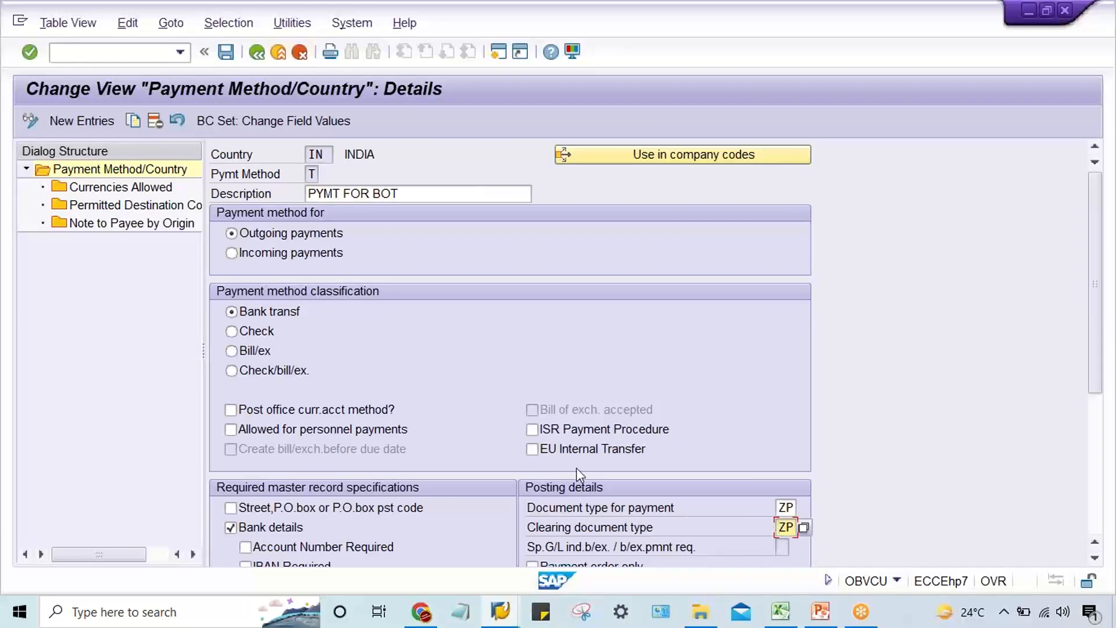
pyautogui.click(257, 55)
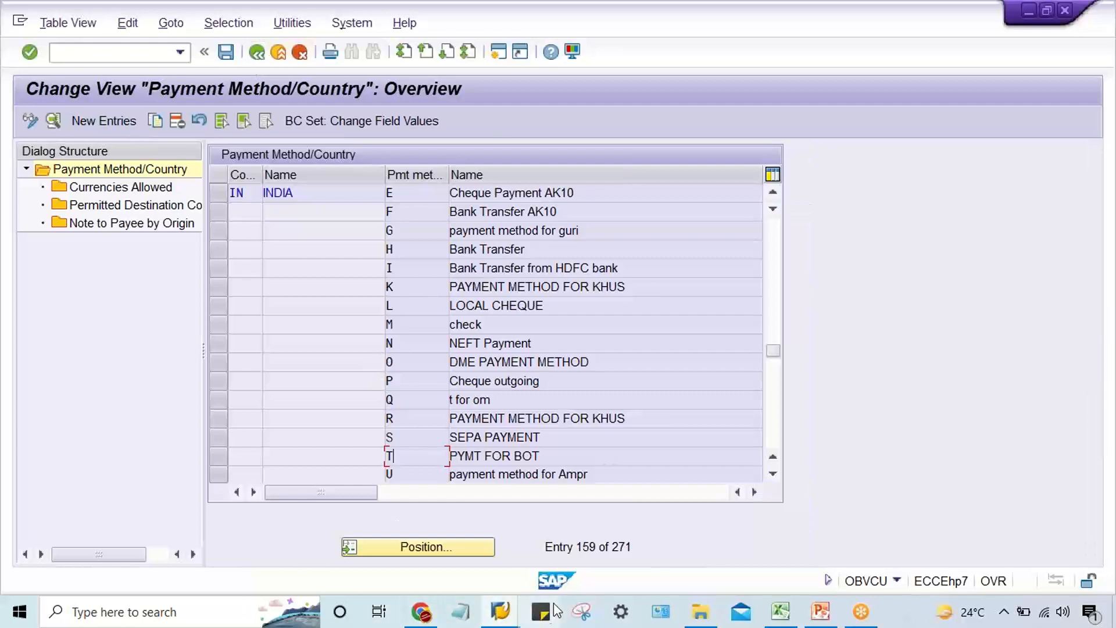
# Open document type ZP in the document types session and set its number range to 01.
pyautogui.click(500, 611)
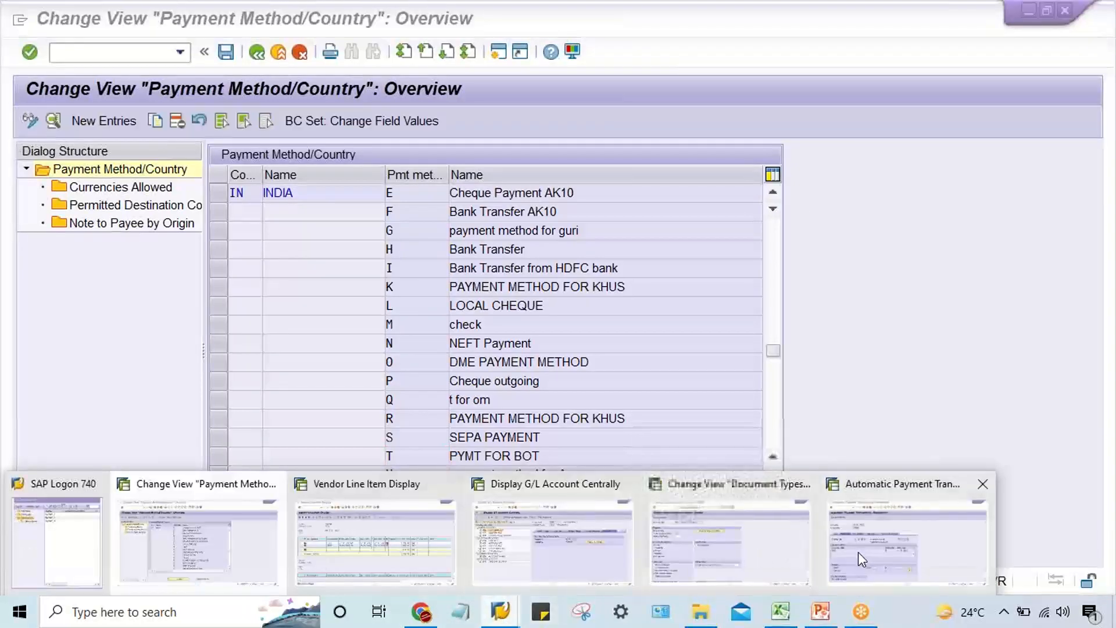
pyautogui.click(699, 551)
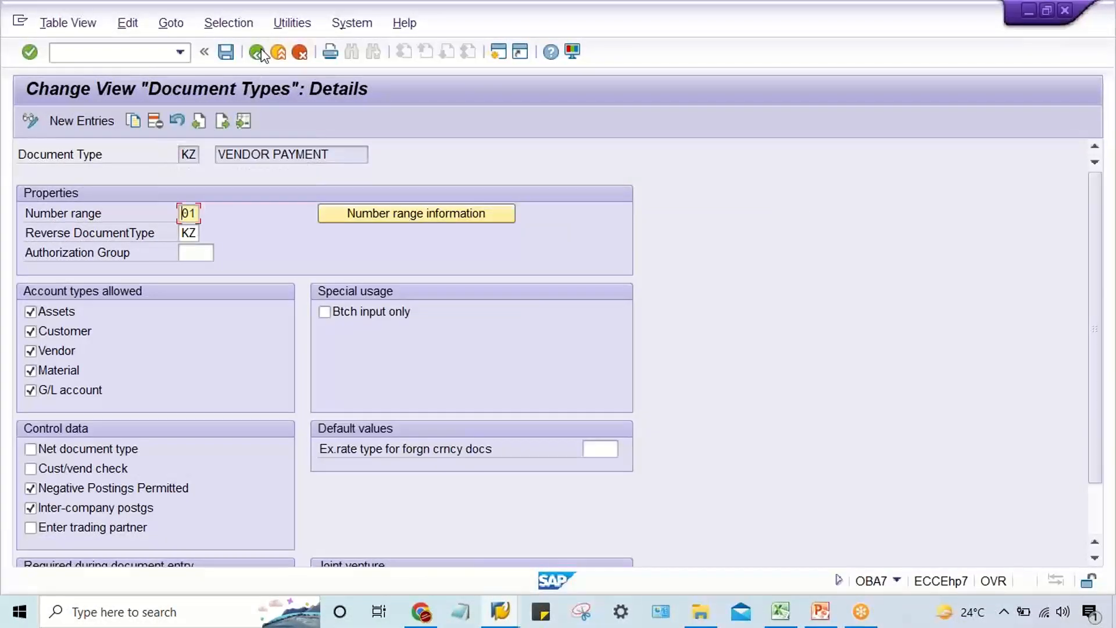
pyautogui.press('F3')
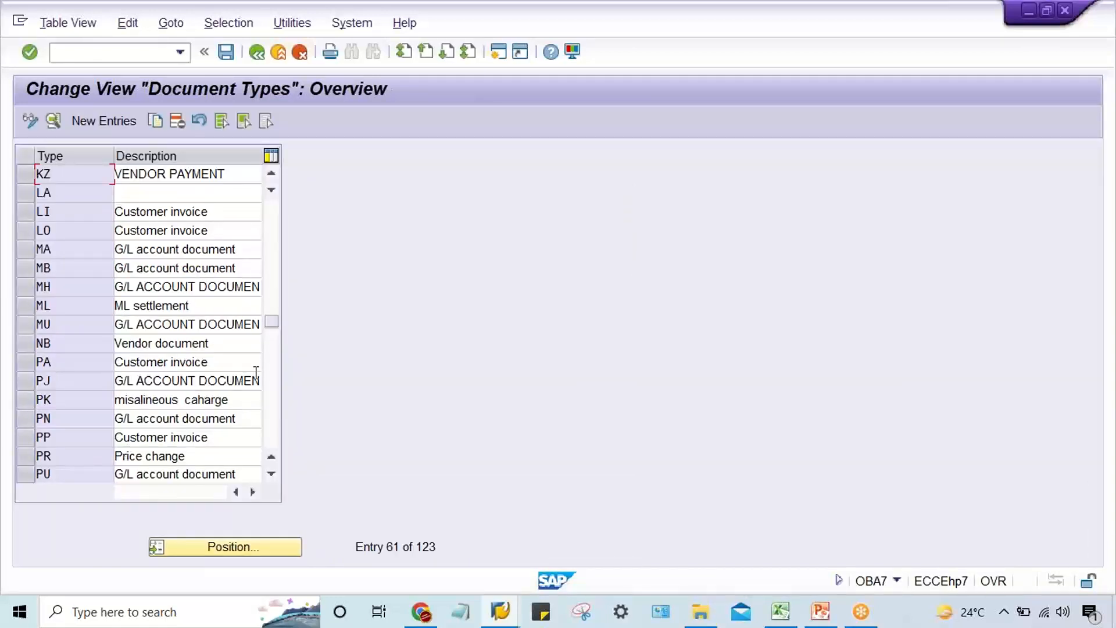
pyautogui.click(274, 418)
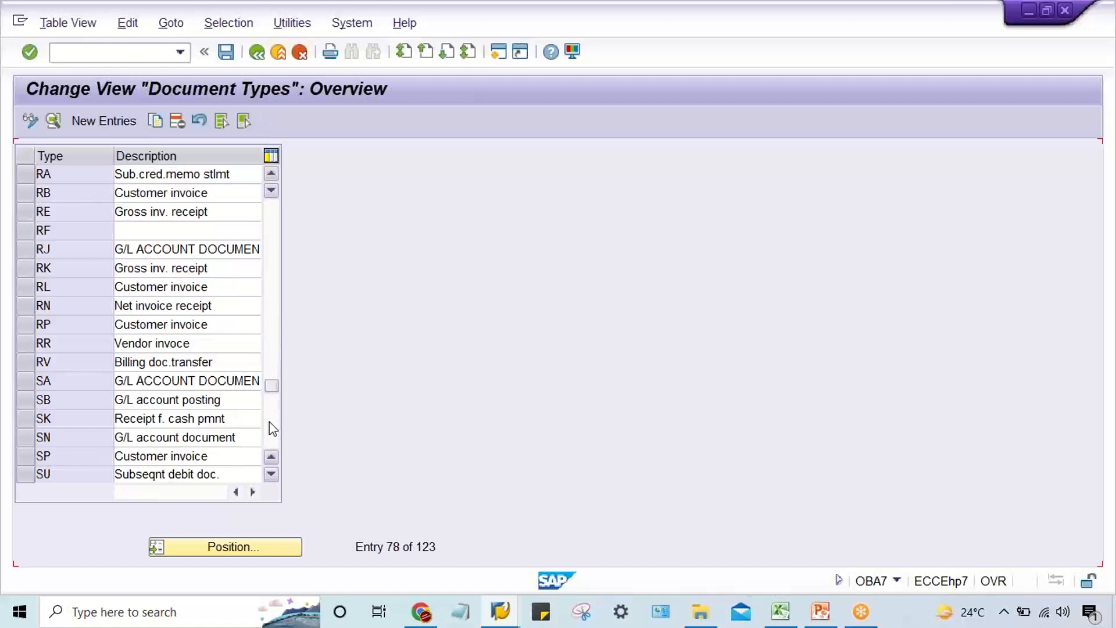
pyautogui.click(270, 427)
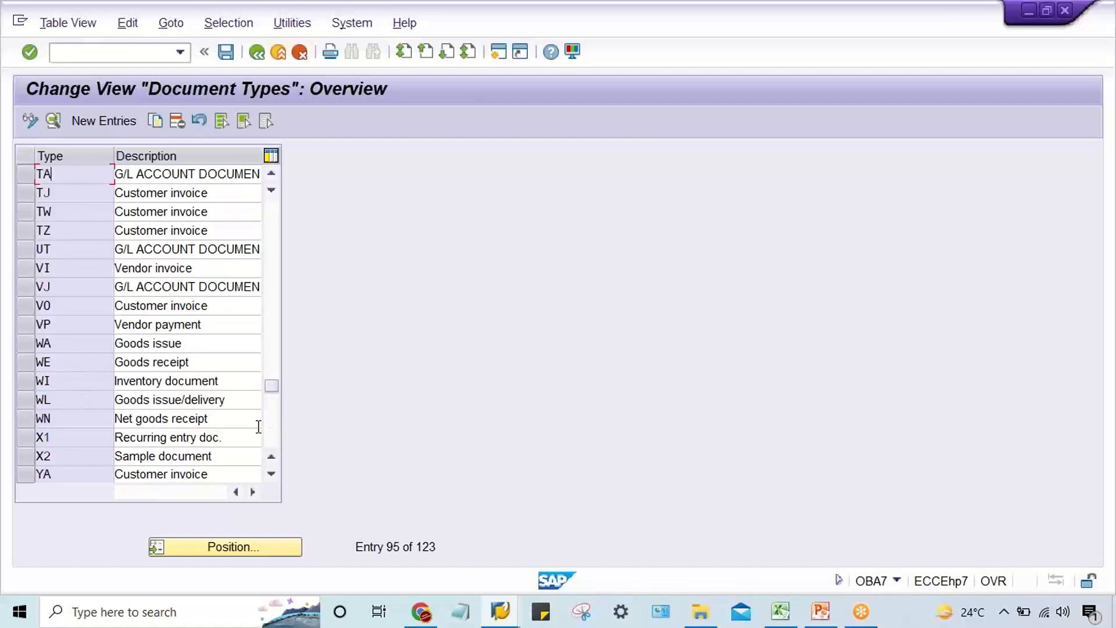
pyautogui.click(274, 436)
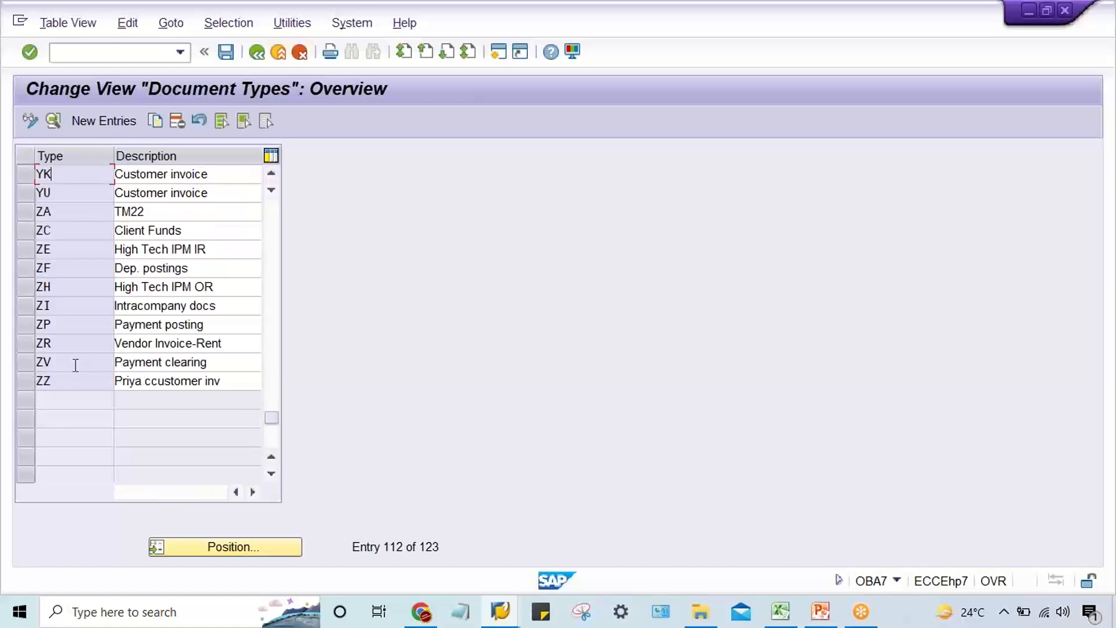
pyautogui.doubleClick(68, 328)
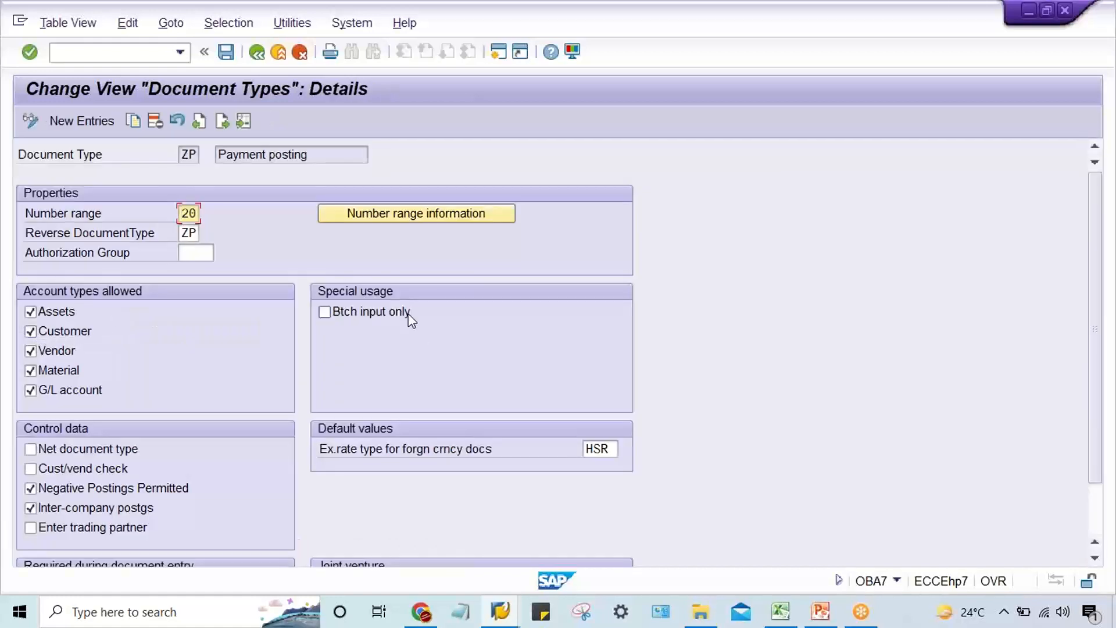
pyautogui.write('01')
# Review the accounting document number range intervals for company code TM22, and return to the document type details.
pyautogui.click(399, 213)
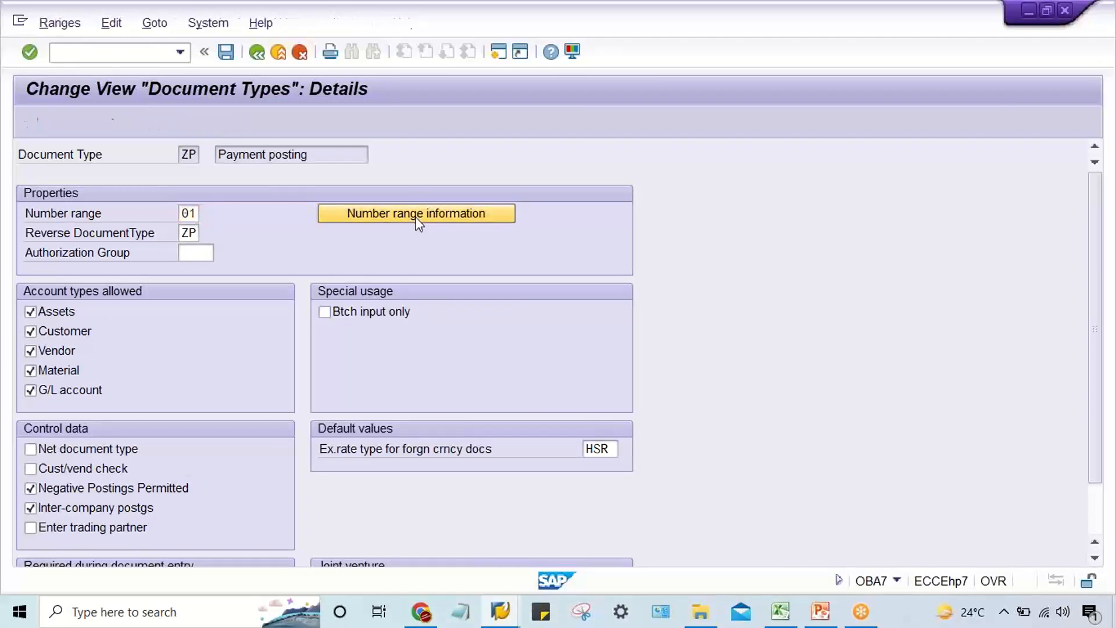
pyautogui.write('TM')
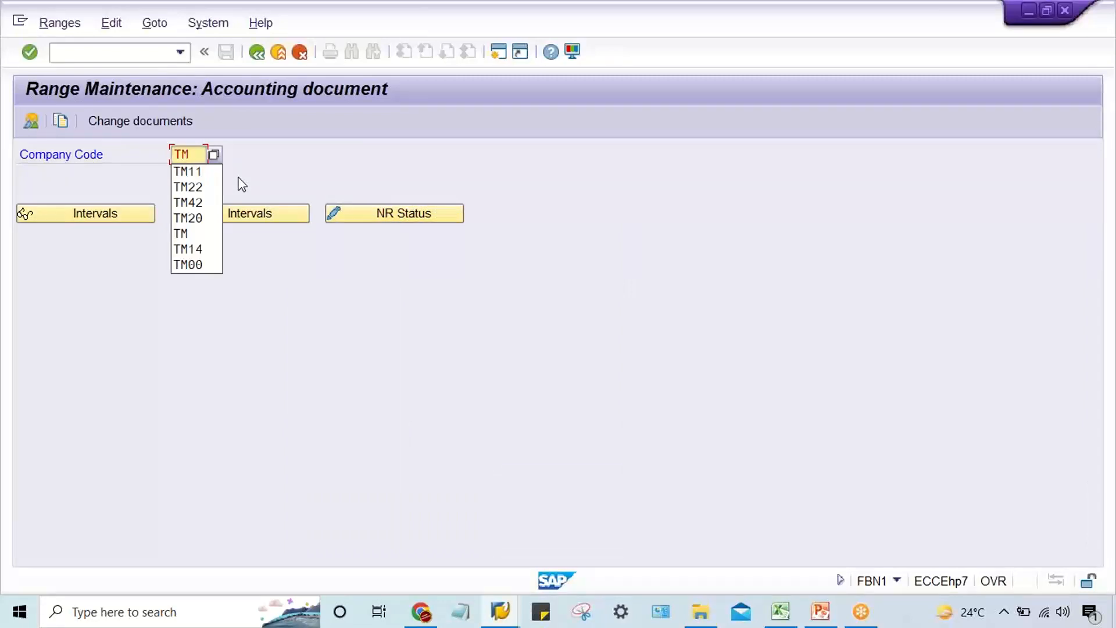
pyautogui.write('22')
pyautogui.click(200, 220)
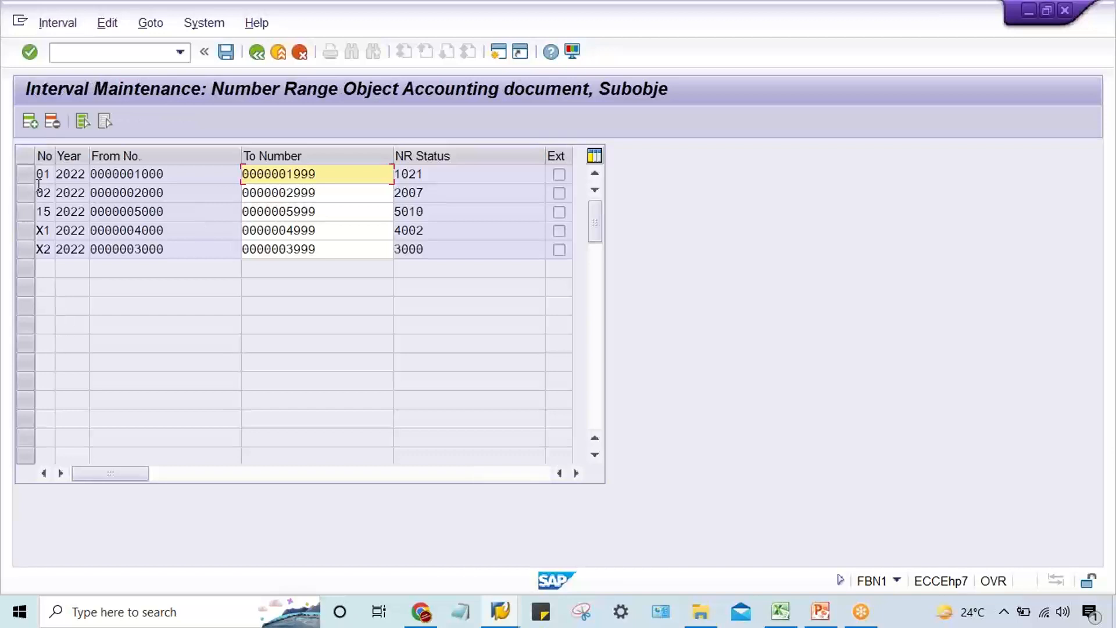
pyautogui.click(25, 174)
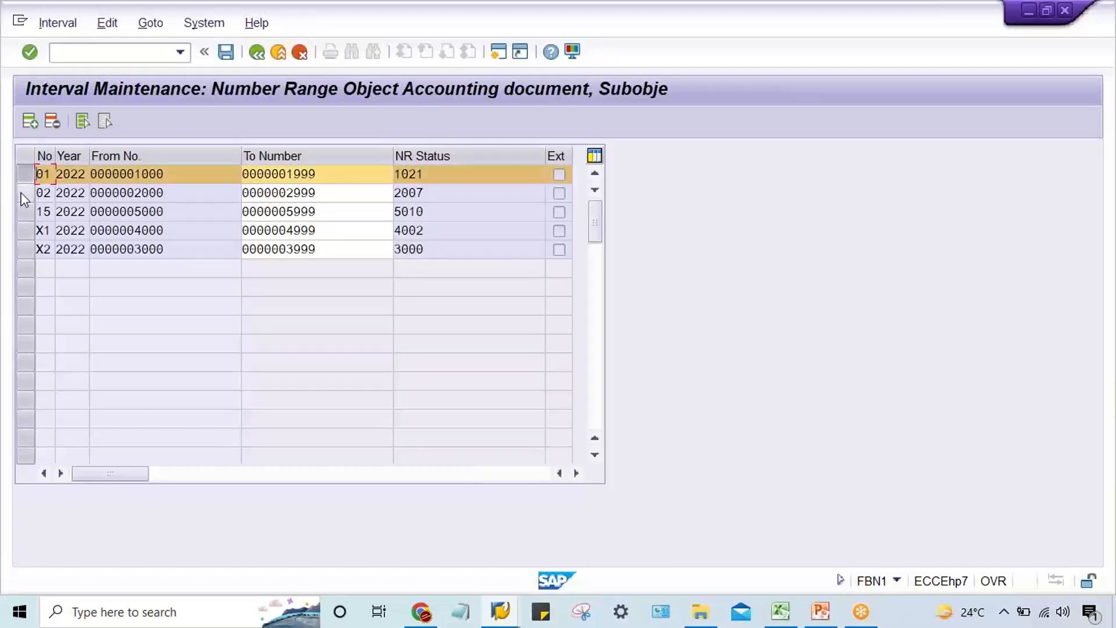
pyautogui.click(25, 193)
pyautogui.click(25, 174)
pyautogui.click(25, 192)
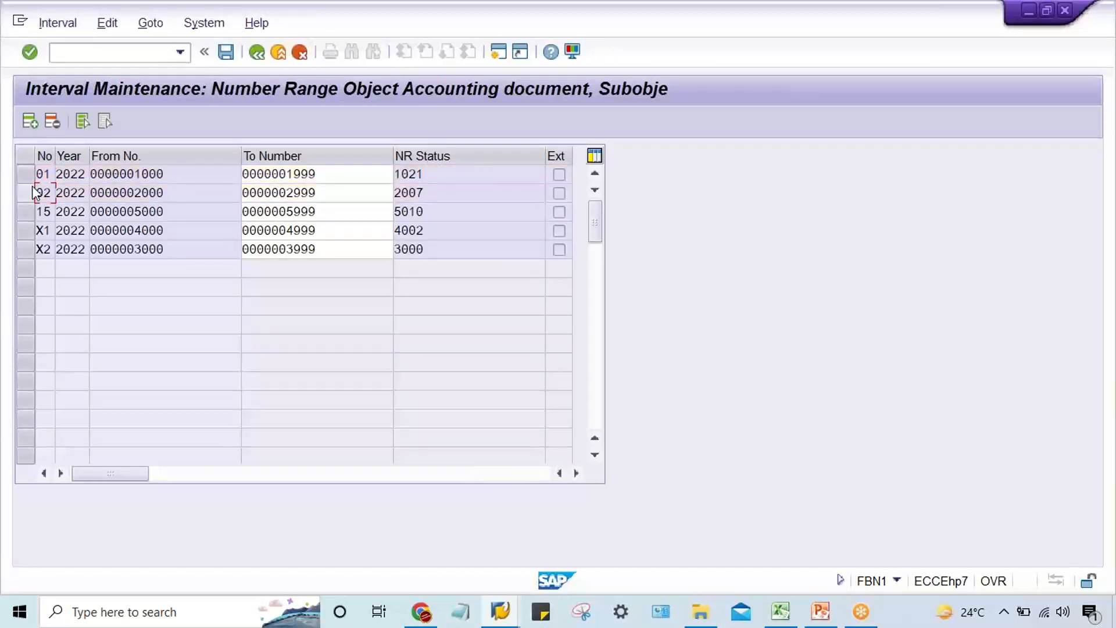
pyautogui.click(258, 53)
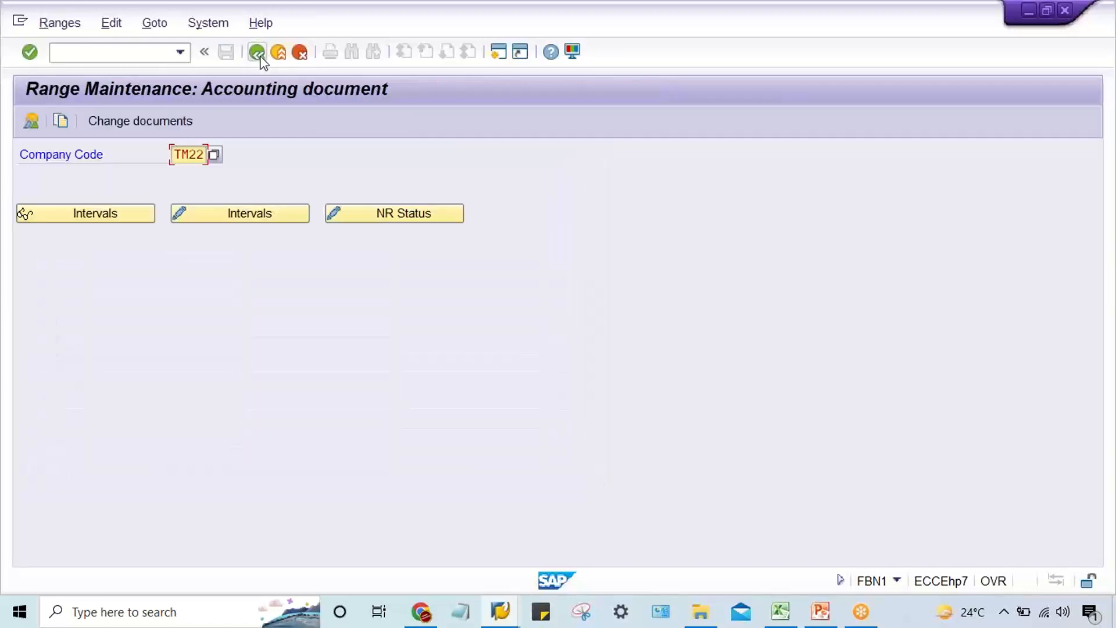
pyautogui.click(259, 56)
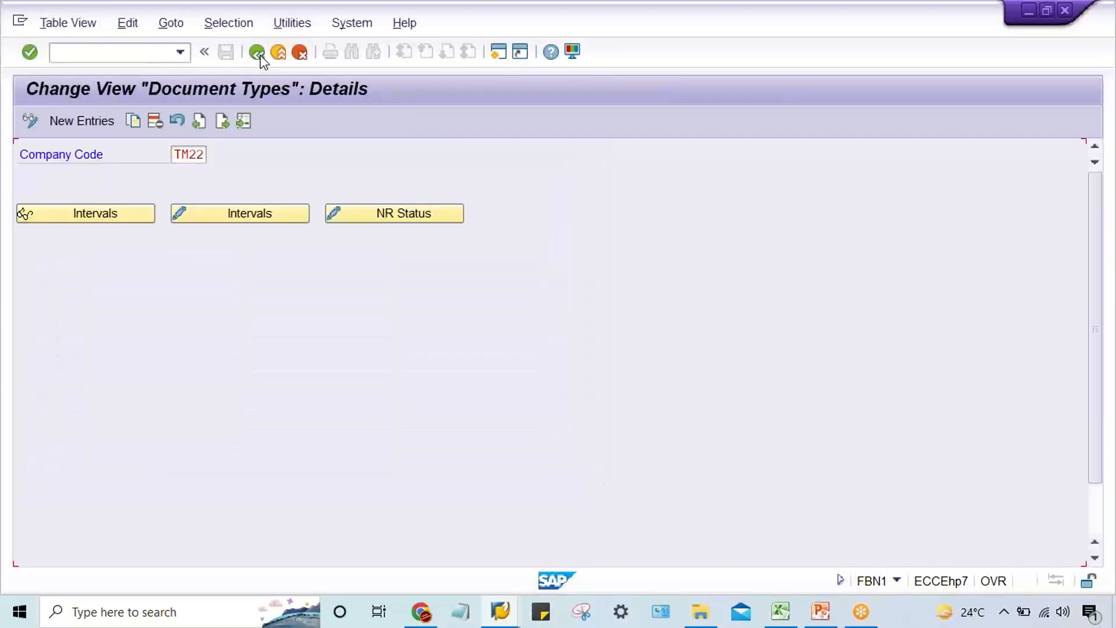
# Assign number range 01 to the payment posting document type ZP and save the change.
pyautogui.write('01')
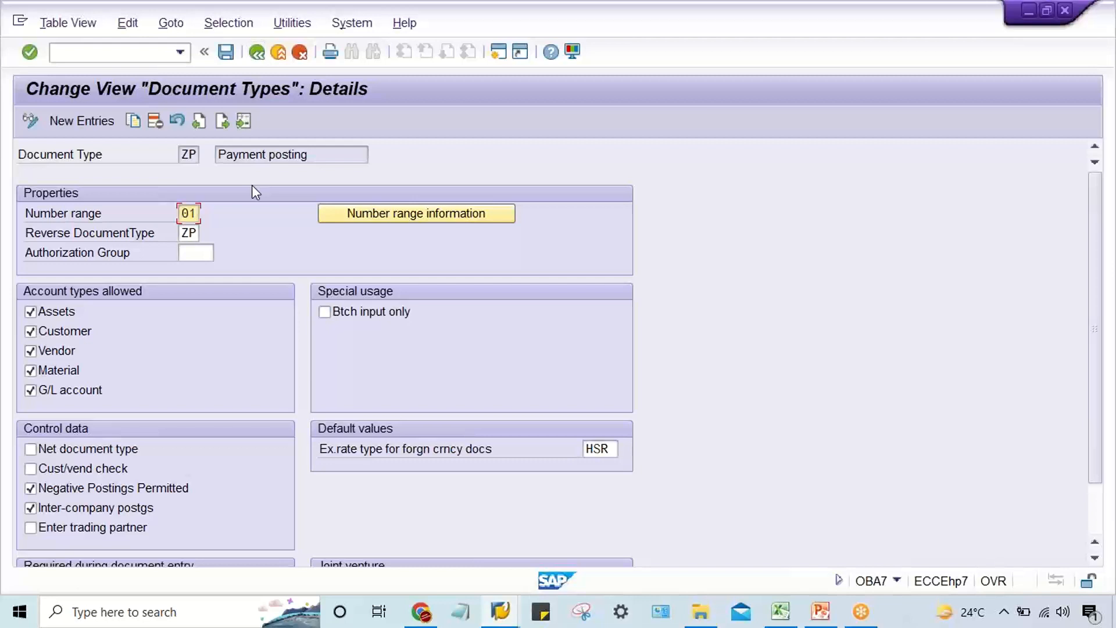
pyautogui.hotkey('ctrl', 's')
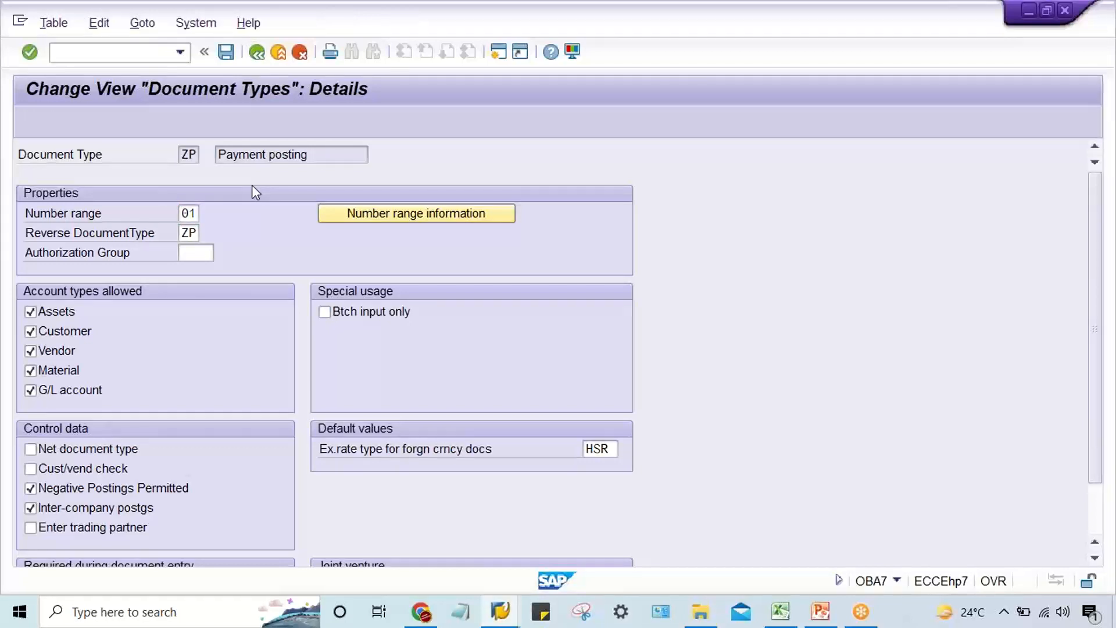
pyautogui.press('Return')
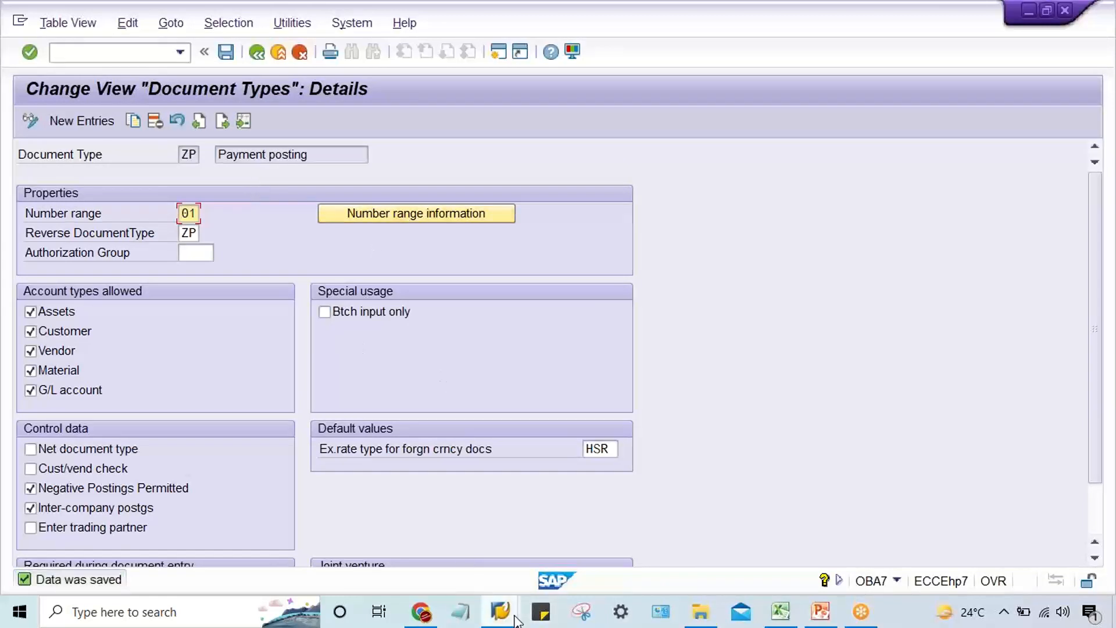
# Switch to the F110 session and delete the payment output of run TM22A from its status view, agreeing to the payment data deletion.
pyautogui.moveTo(512, 616)
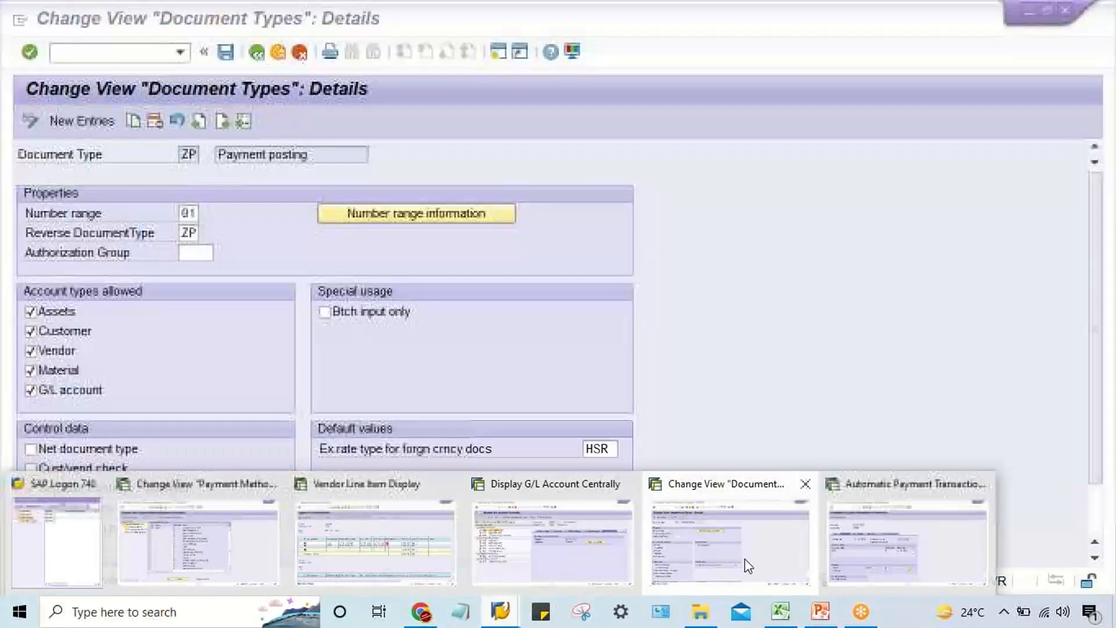
pyautogui.click(853, 560)
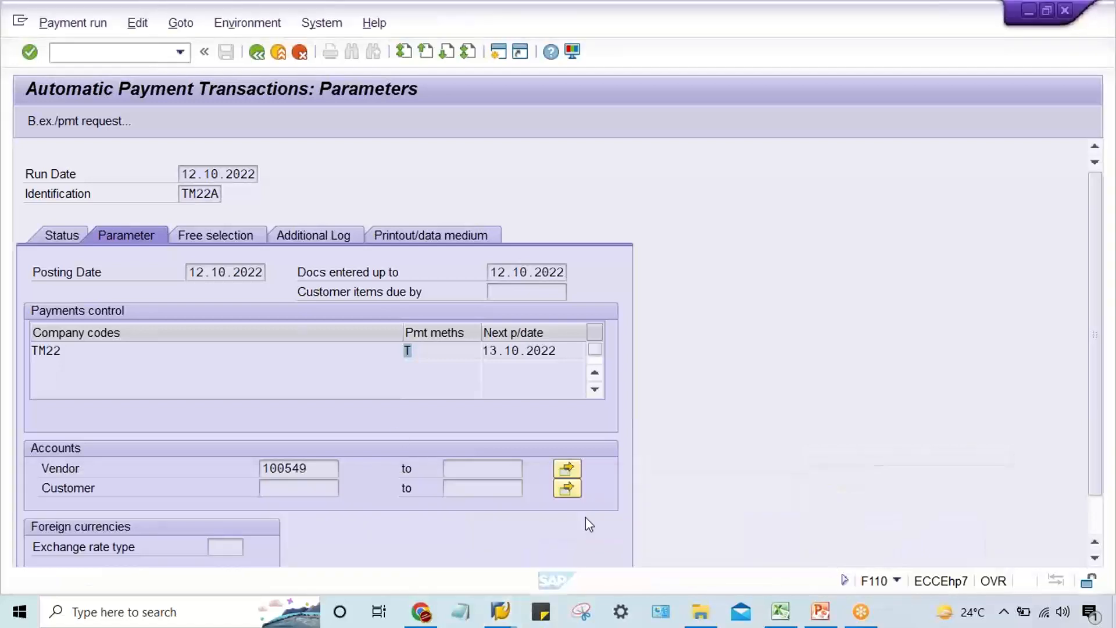
pyautogui.click(74, 233)
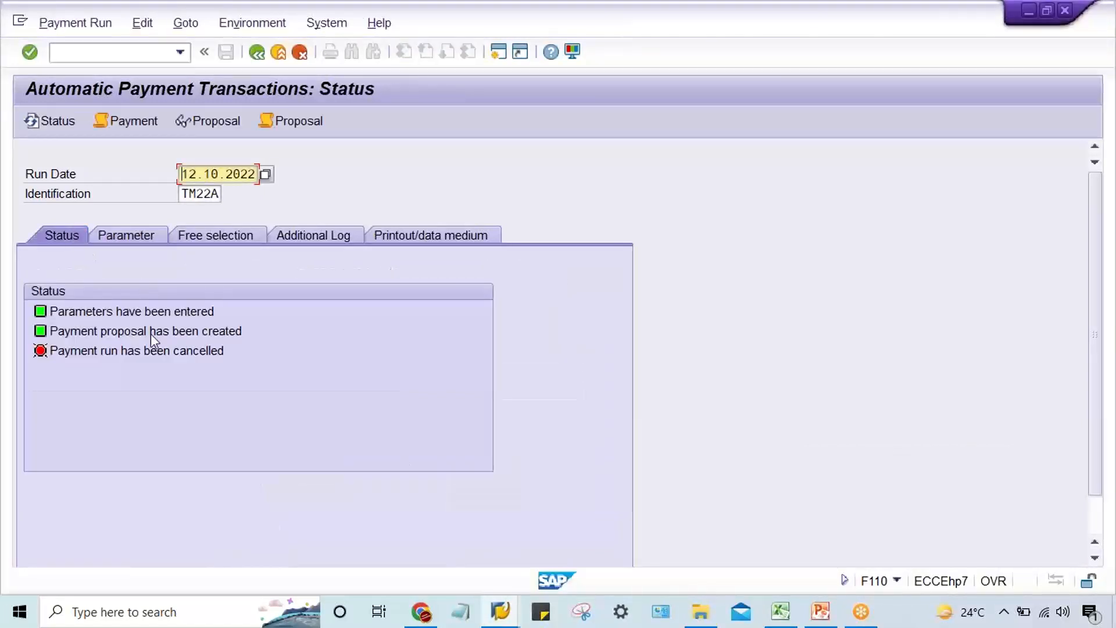
pyautogui.click(137, 351)
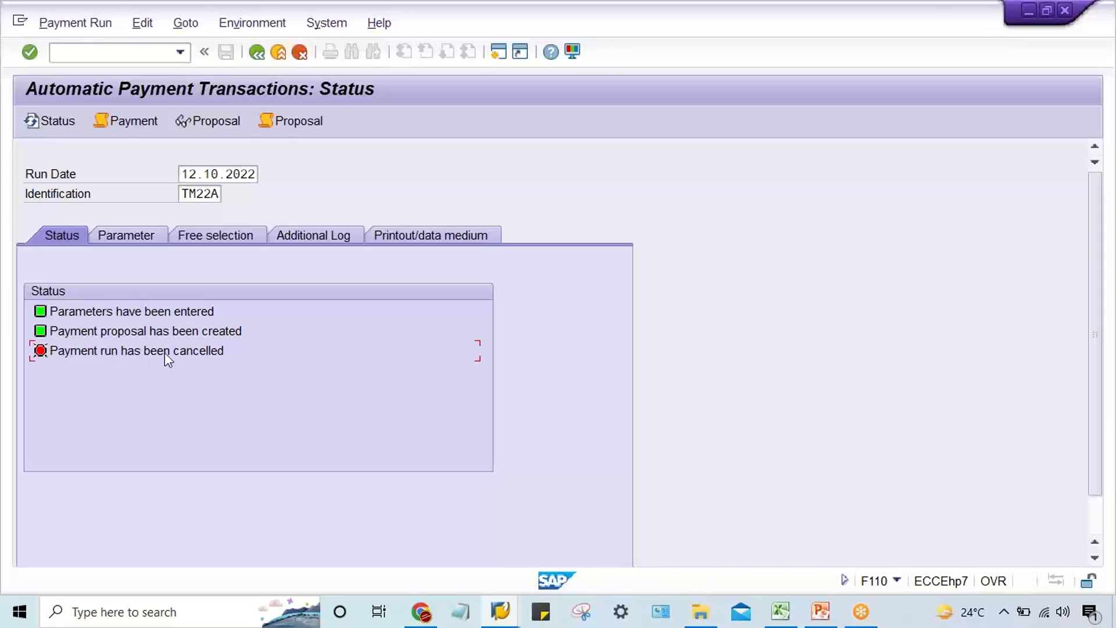
pyautogui.click(138, 30)
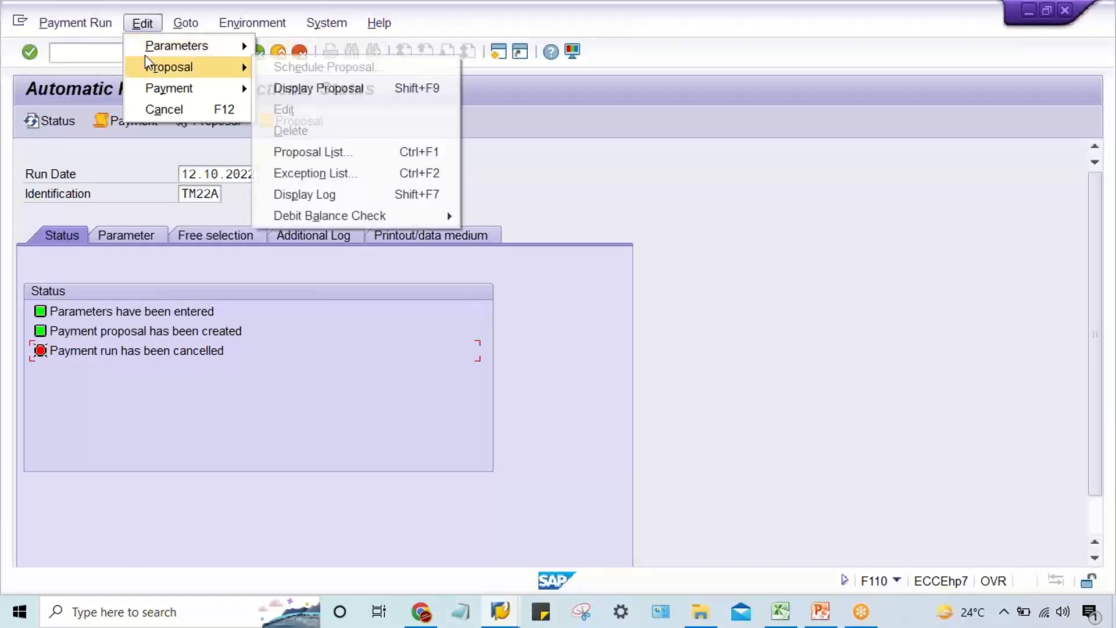
pyautogui.moveTo(151, 93)
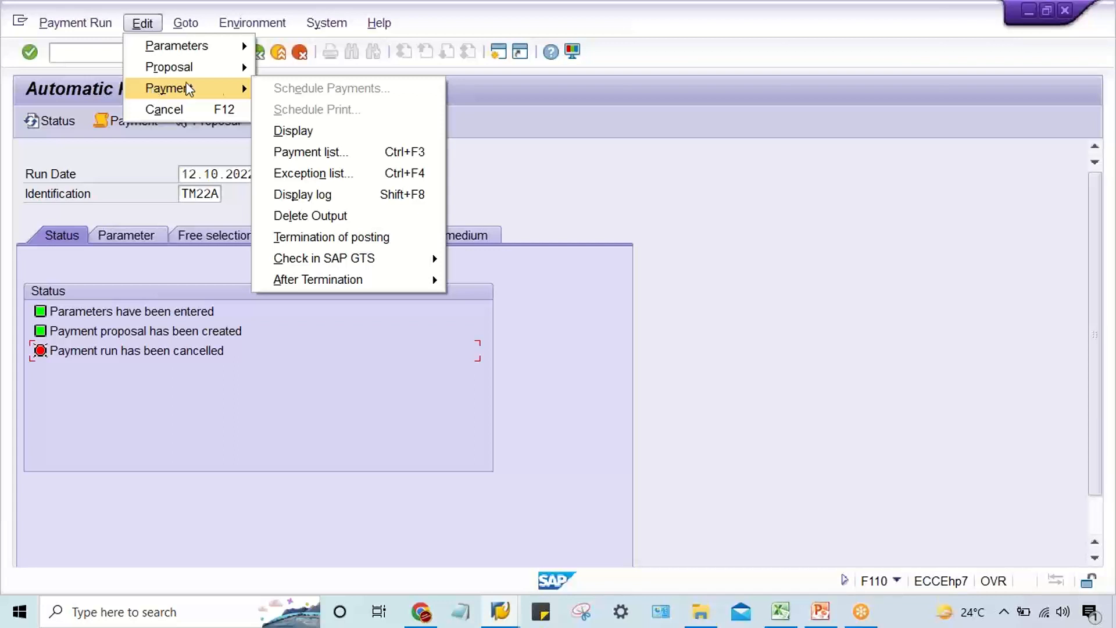
pyautogui.click(328, 215)
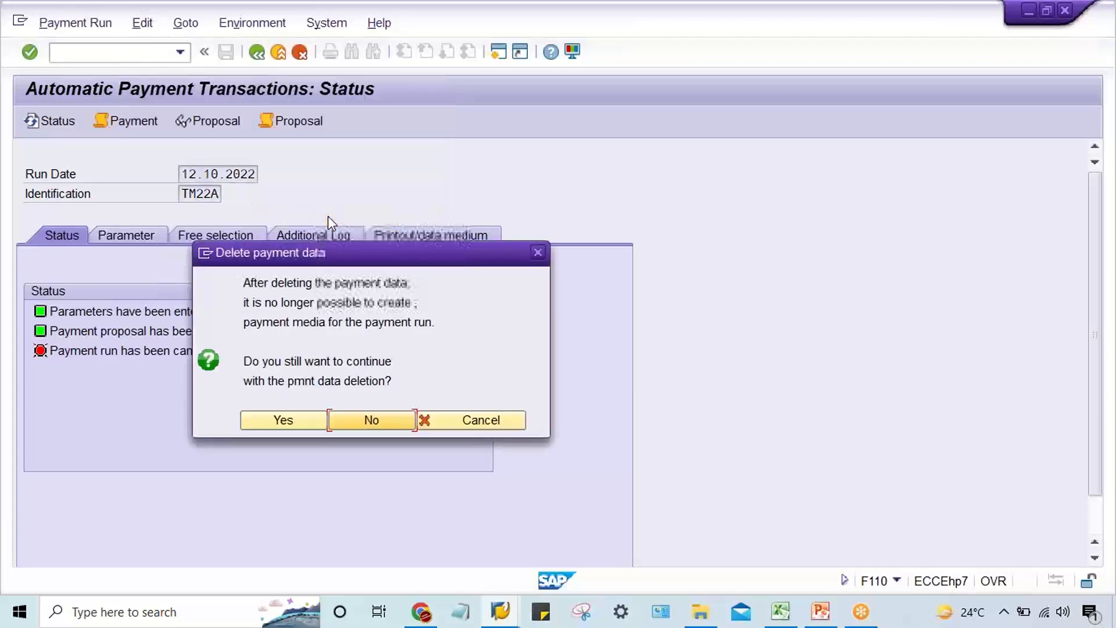
pyautogui.click(271, 422)
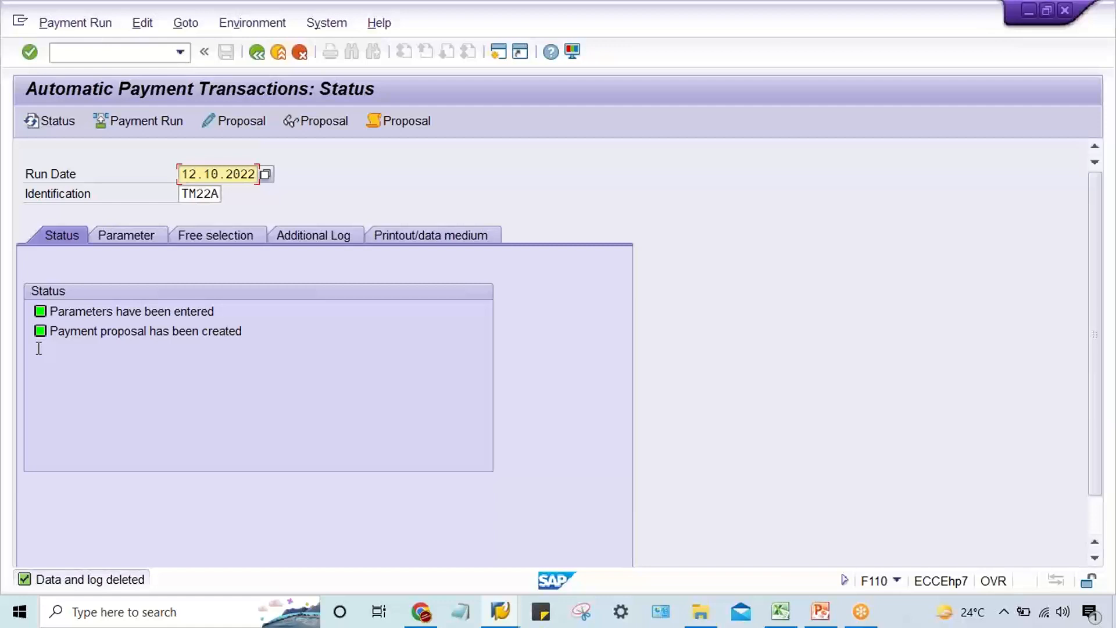
# Schedule payment run TM22A to start immediately on 12.10.2022 and refresh its status.
pyautogui.click(37, 349)
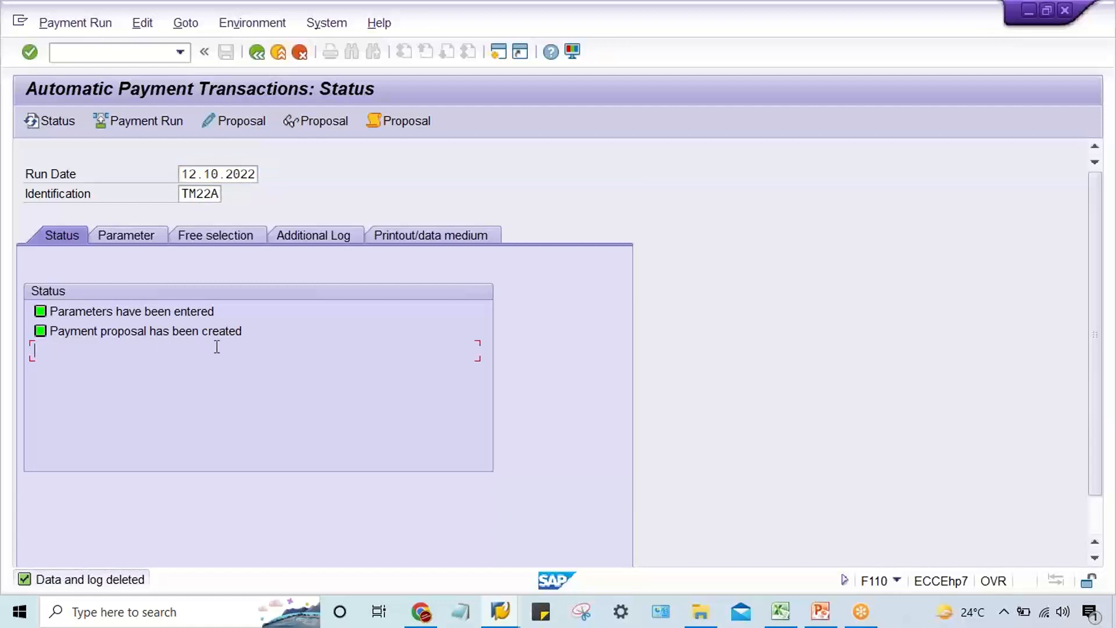
pyautogui.click(154, 121)
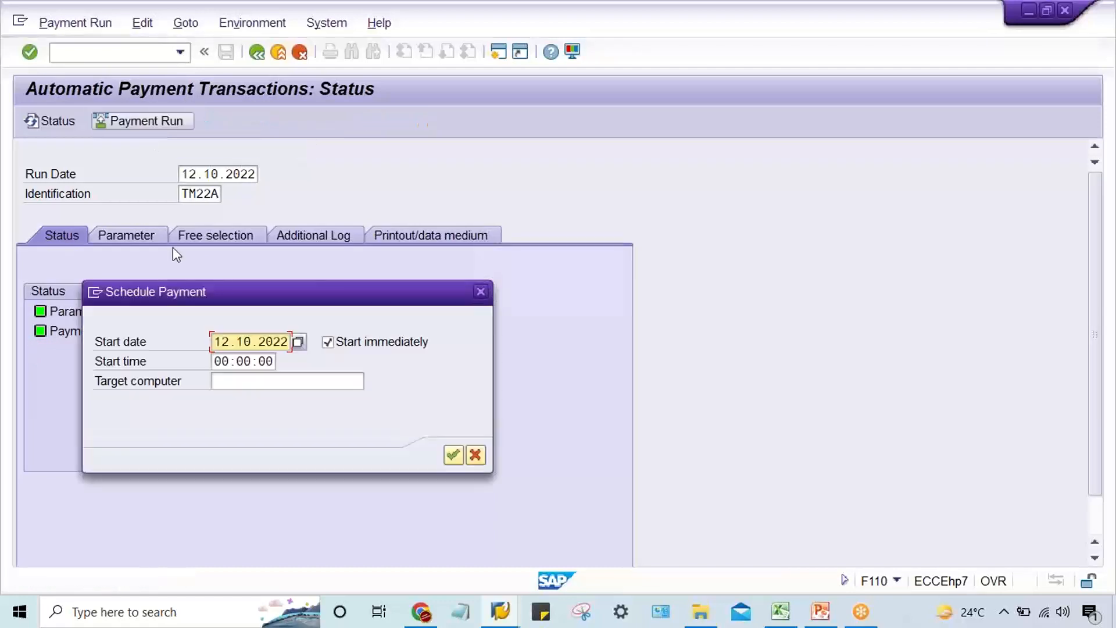
pyautogui.press('Return')
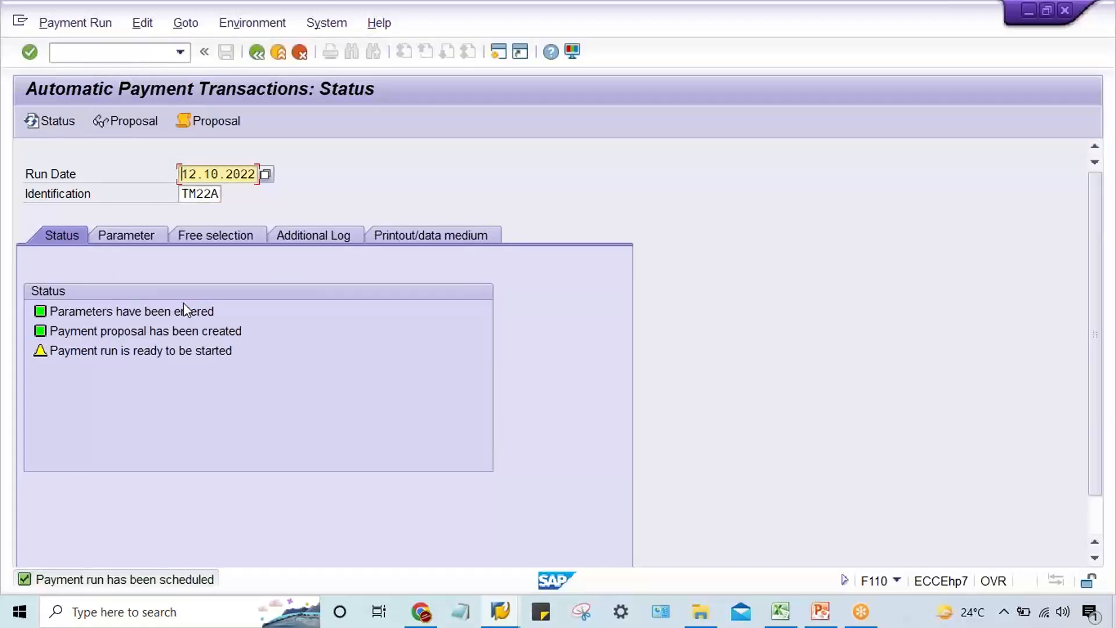
pyautogui.press('Return')
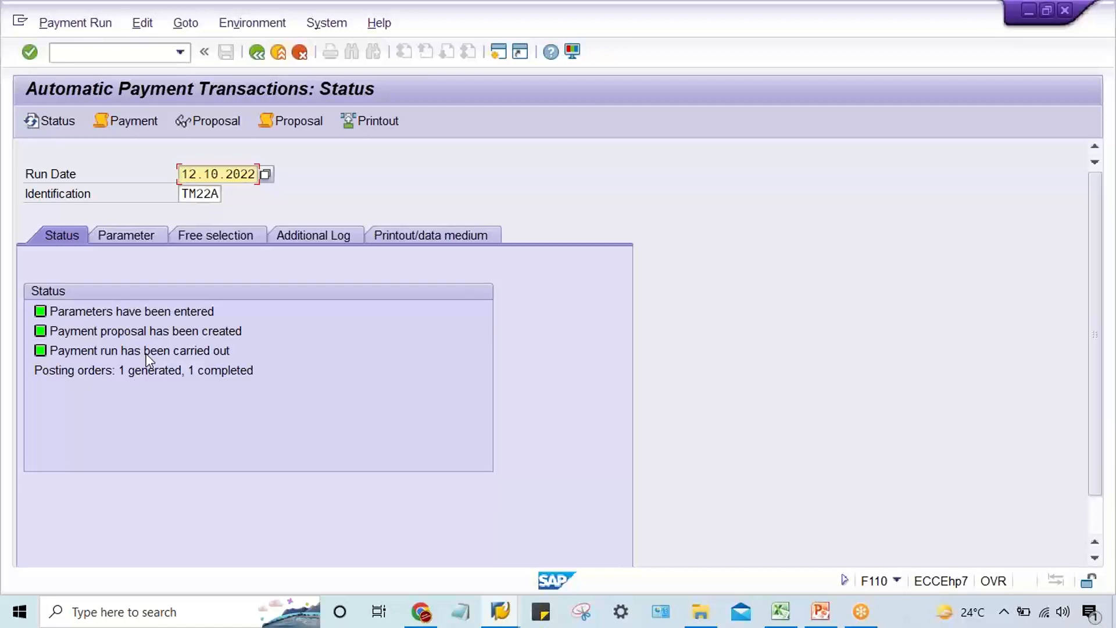
# Display the payment run's job log and check the amount on the bank posting line.
pyautogui.click(133, 122)
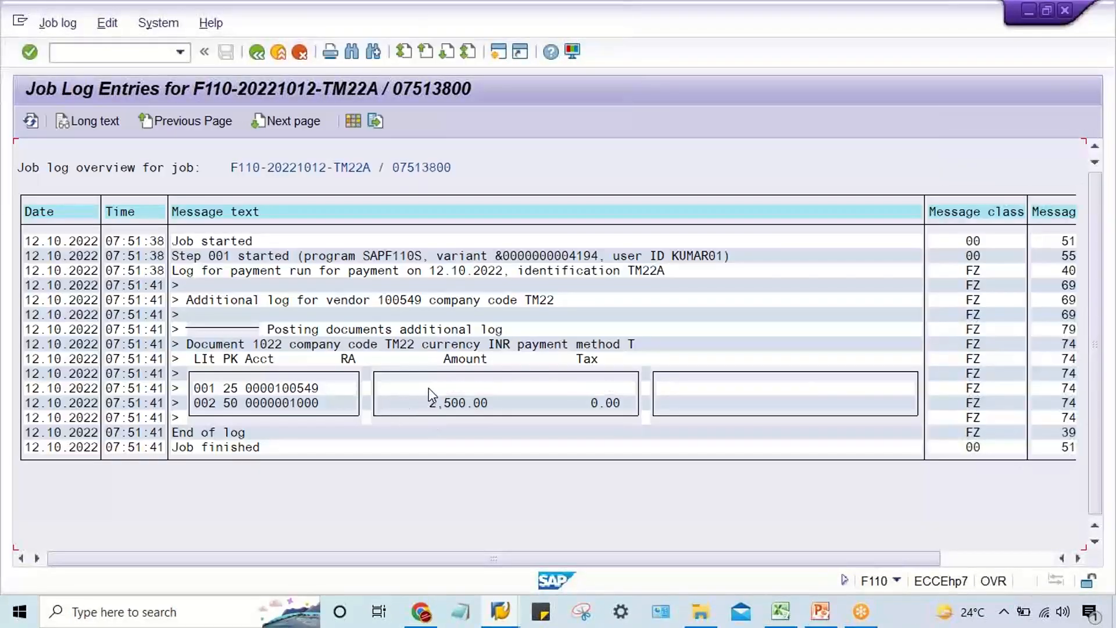
pyautogui.click(429, 404)
pyautogui.click(420, 404)
# Switch to the vendor line item display of ABC LTD _TM22 and refresh the list of open items.
pyautogui.moveTo(500, 612)
pyautogui.click(374, 560)
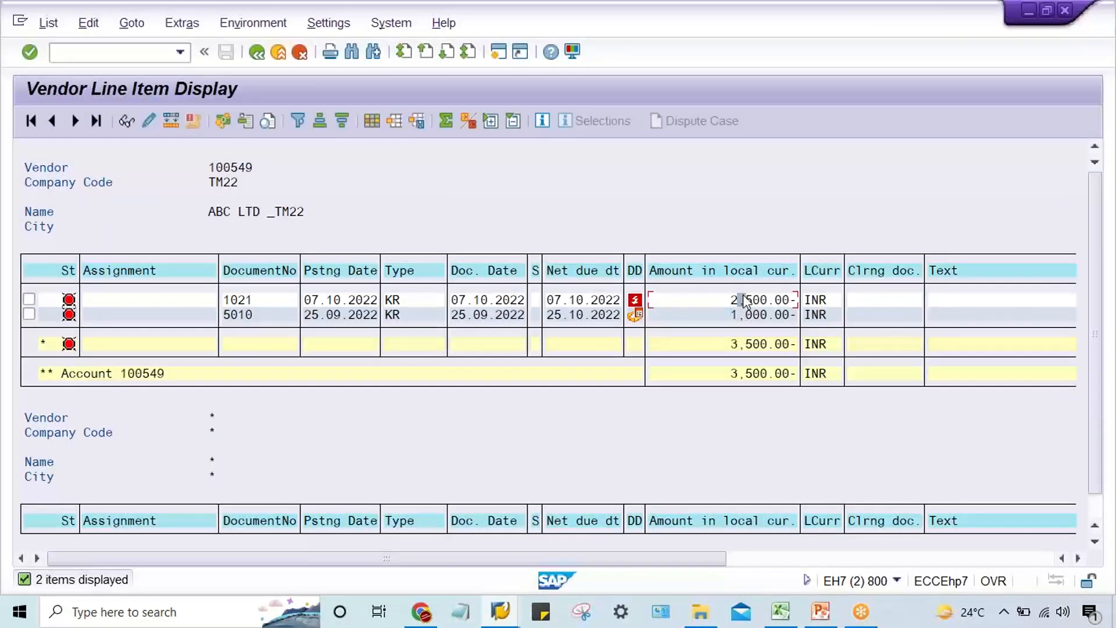
pyautogui.click(748, 313)
pyautogui.click(48, 22)
pyautogui.click(56, 69)
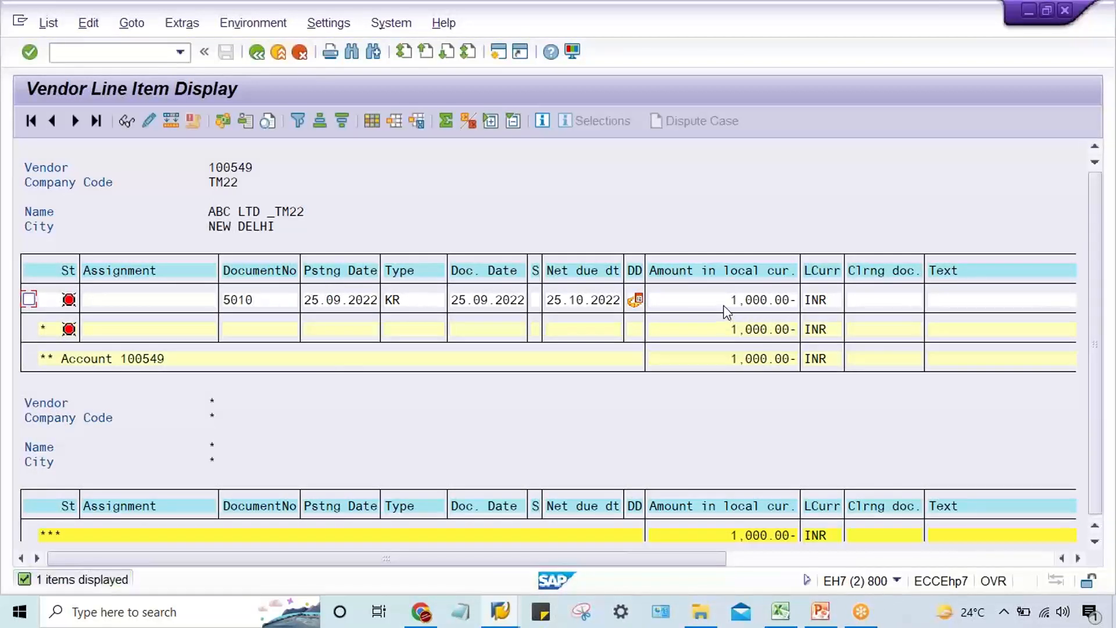
# Return to the line item selection, list all items of the vendor, and check the amount of the remaining open item.
pyautogui.click(257, 52)
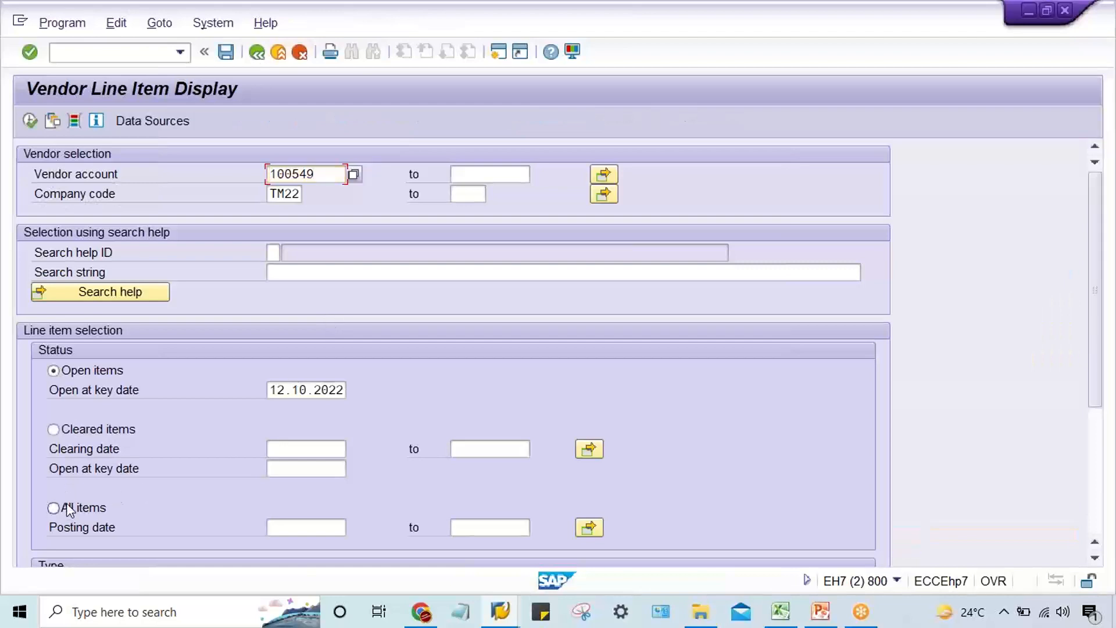
pyautogui.click(66, 505)
pyautogui.click(26, 124)
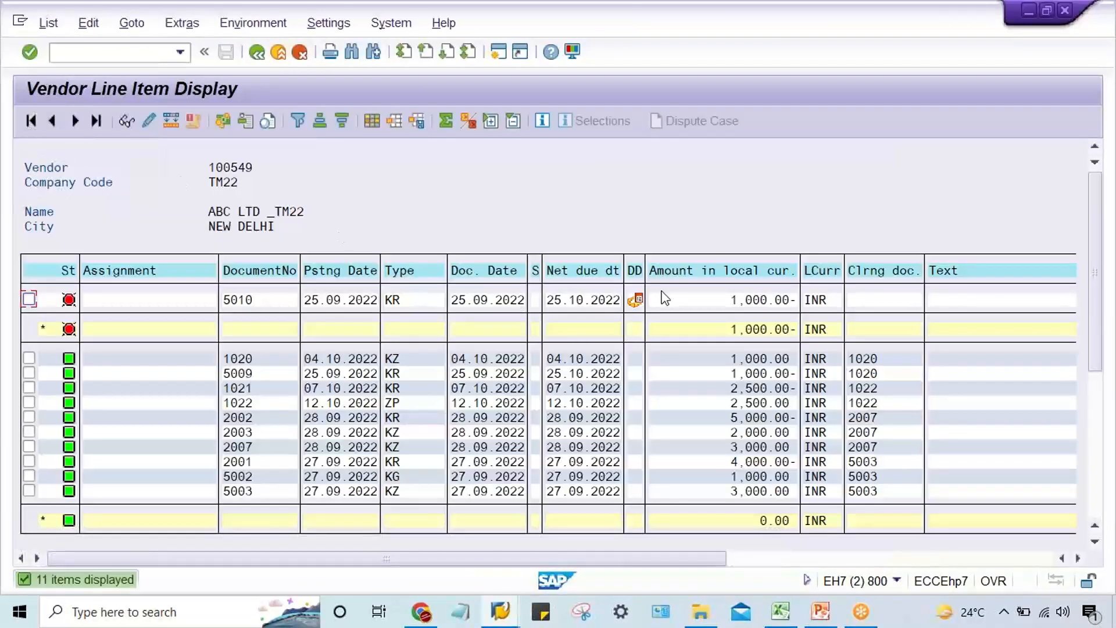
pyautogui.click(726, 300)
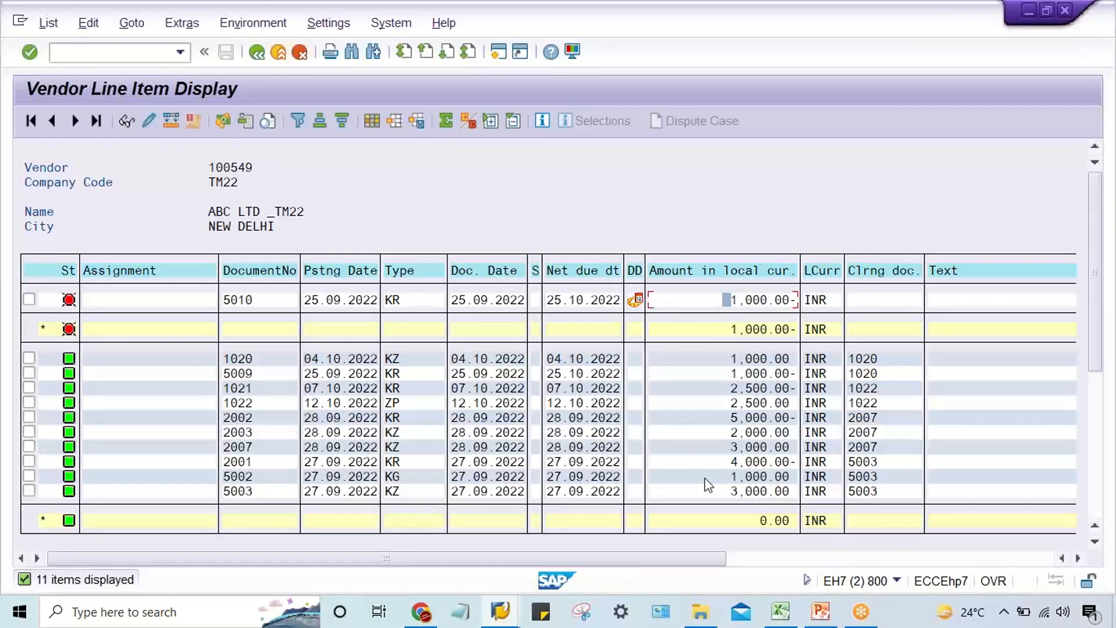
# Compare the amounts, document types and clearing document of invoice 1021 and payment 1022.
pyautogui.click(741, 403)
pyautogui.click(394, 406)
pyautogui.click(735, 407)
pyautogui.click(720, 404)
pyautogui.click(866, 388)
pyautogui.click(858, 403)
pyautogui.click(858, 388)
pyautogui.click(857, 402)
pyautogui.click(851, 389)
pyautogui.click(851, 402)
pyautogui.click(698, 388)
pyautogui.click(404, 390)
pyautogui.click(406, 403)
# Compare the document types, amounts and clearing document of payment 1020 and invoice 5009, contrasting type KZ with ZP.
pyautogui.click(407, 370)
pyautogui.click(696, 372)
pyautogui.click(692, 357)
pyautogui.click(895, 359)
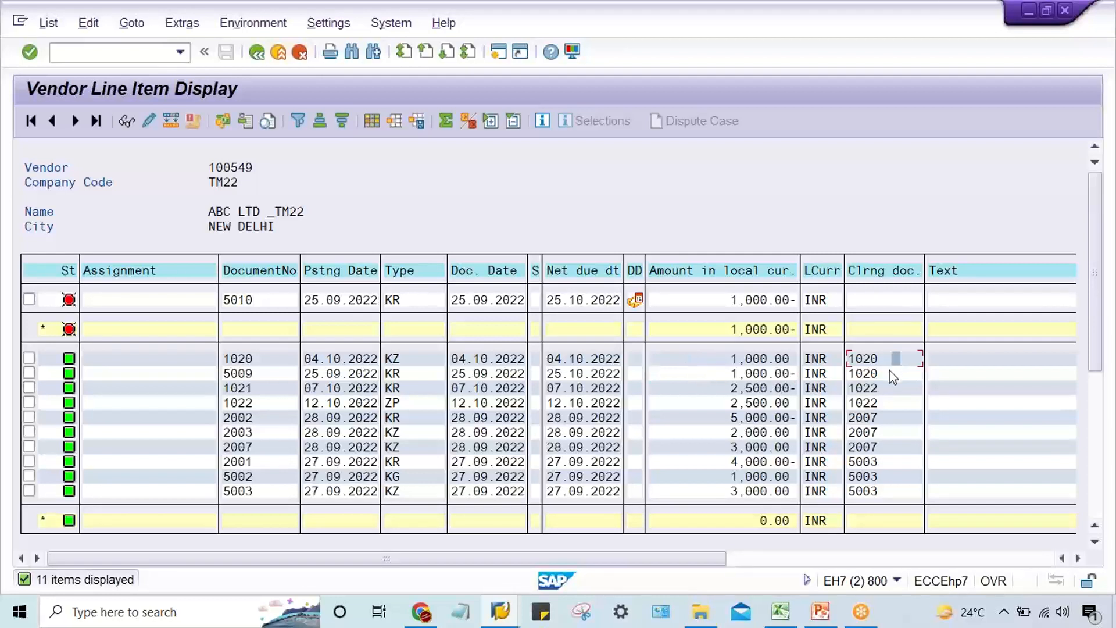
pyautogui.click(711, 358)
pyautogui.click(714, 376)
pyautogui.click(403, 360)
pyautogui.click(393, 374)
pyautogui.click(392, 361)
pyautogui.click(420, 406)
pyautogui.click(414, 356)
# Examine the document types, amounts and shared clearing document of items 2001, 5002 and 5003.
pyautogui.click(403, 462)
pyautogui.click(403, 478)
pyautogui.click(402, 493)
pyautogui.click(401, 463)
pyautogui.click(401, 476)
pyautogui.click(401, 487)
pyautogui.click(402, 462)
pyautogui.click(402, 476)
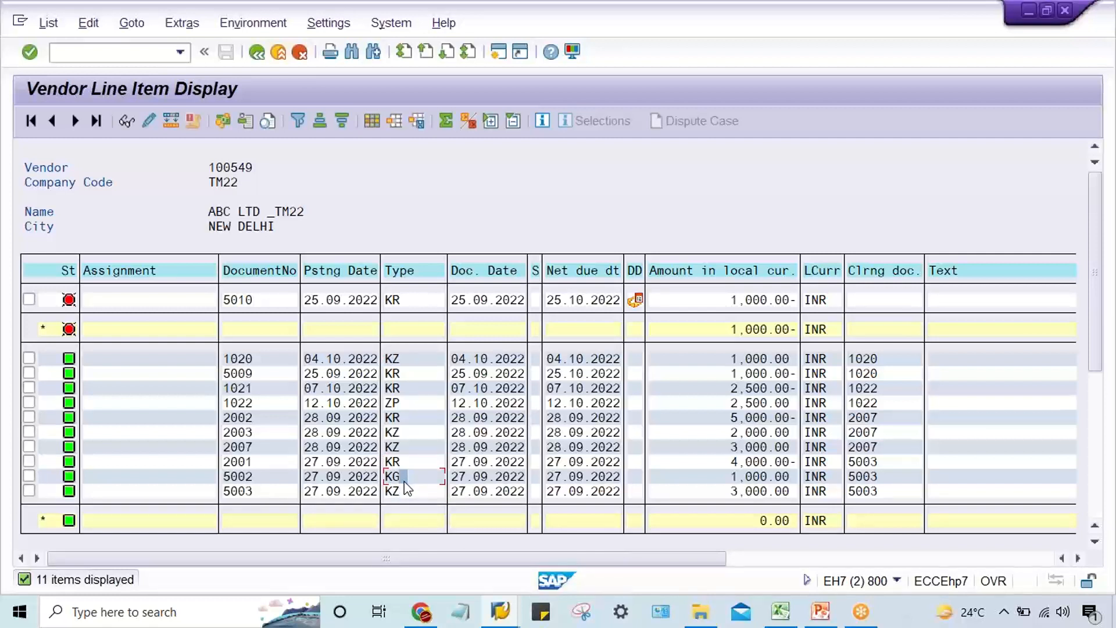
pyautogui.click(877, 462)
pyautogui.click(877, 476)
pyautogui.click(879, 491)
pyautogui.click(713, 462)
pyautogui.click(721, 465)
pyautogui.click(718, 477)
pyautogui.click(404, 479)
pyautogui.click(721, 492)
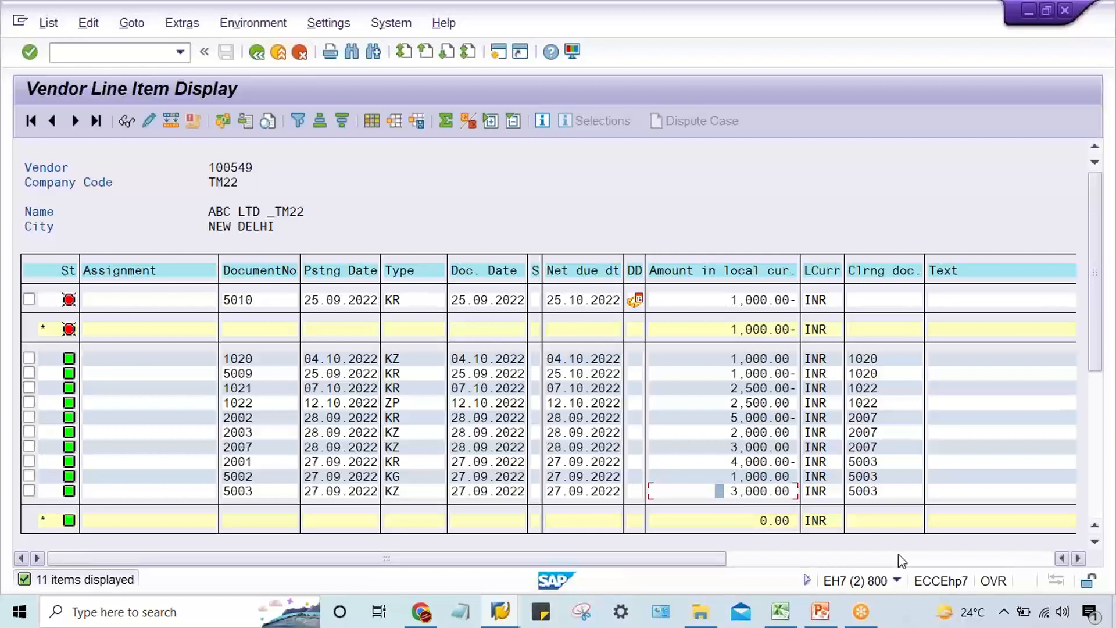
pyautogui.click(1097, 461)
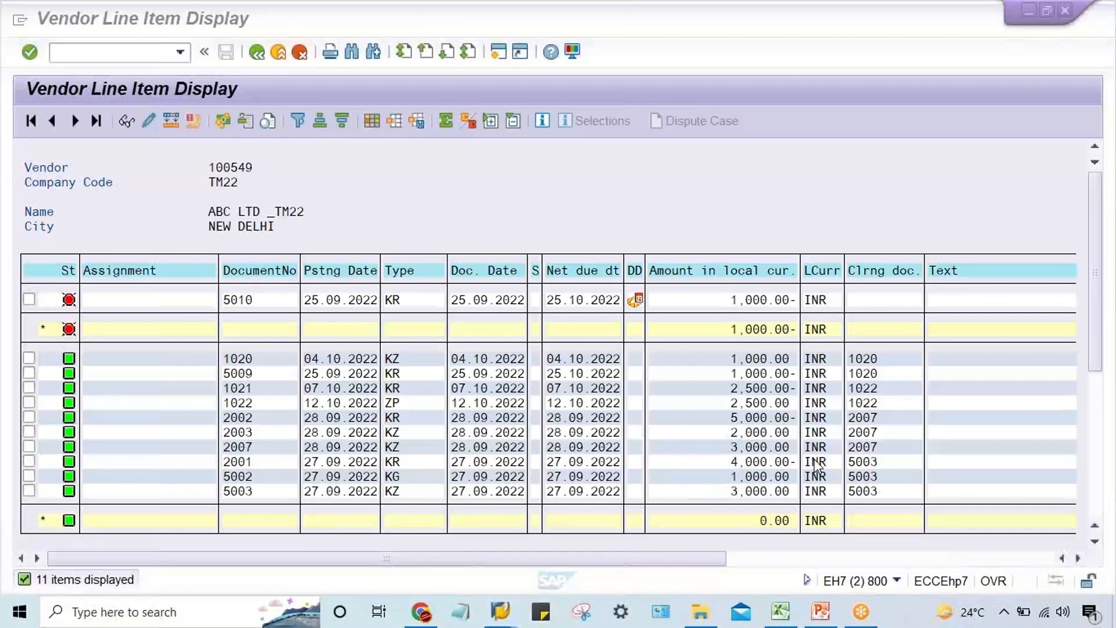